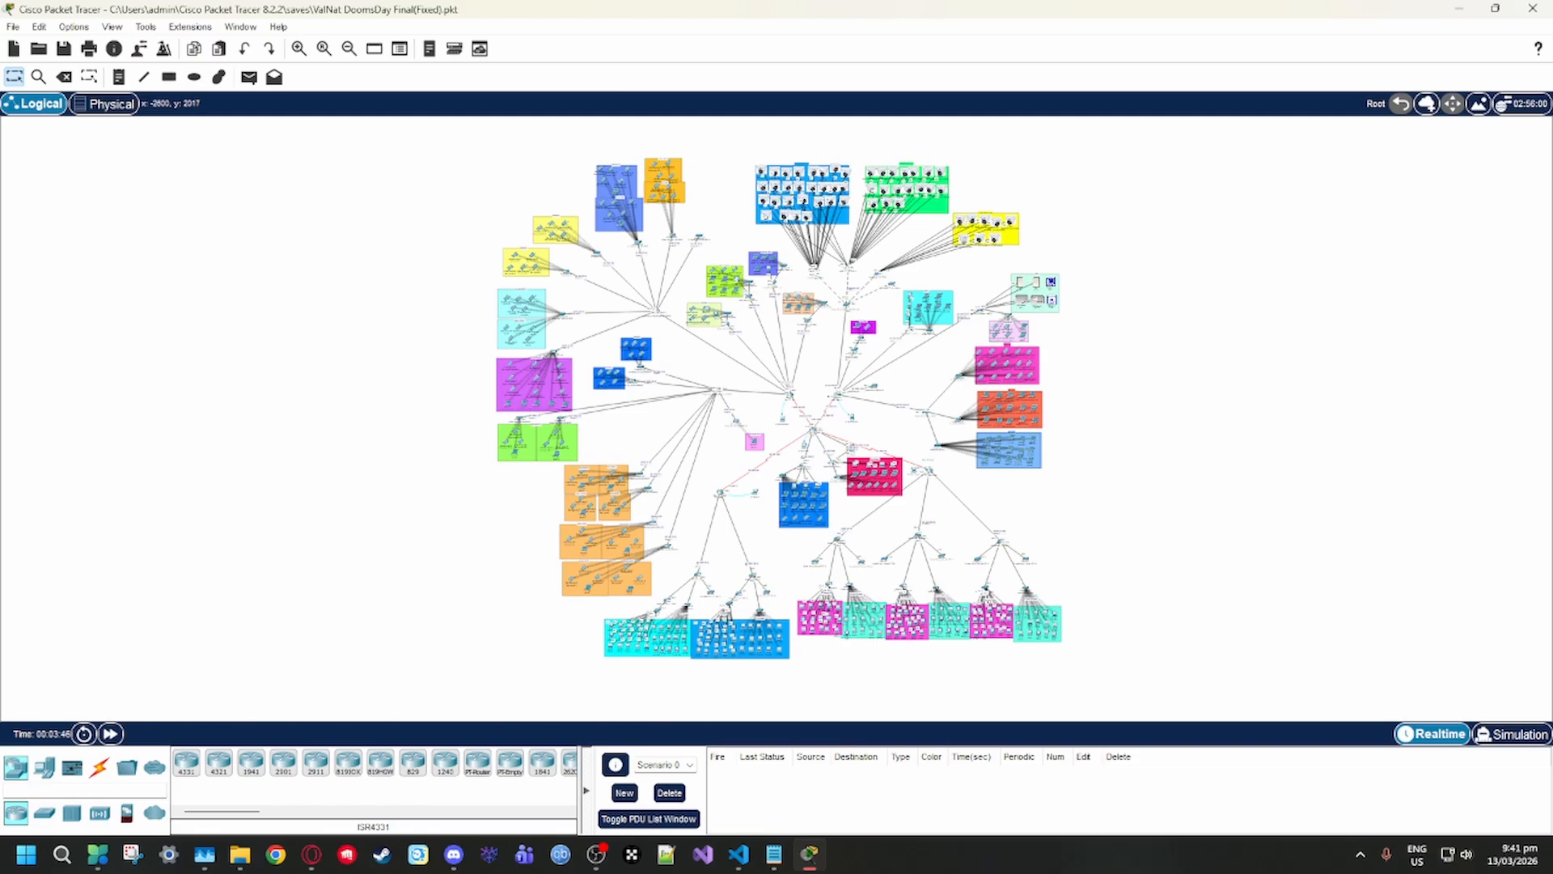
{"action": "key", "text": "alt+Tab"}
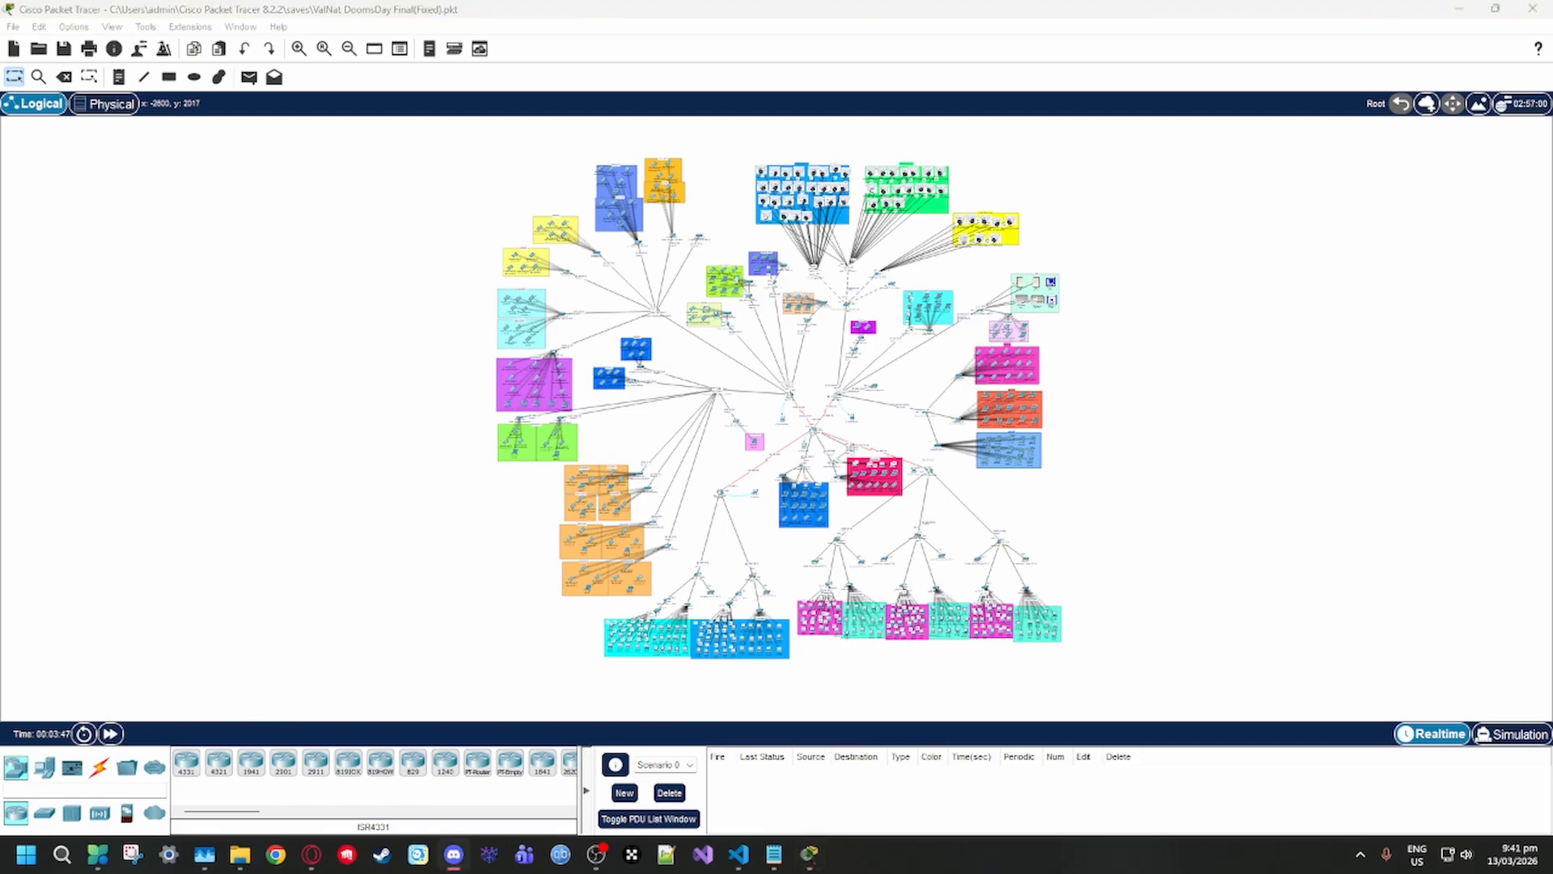
{"action": "key", "text": "alt+Tab"}
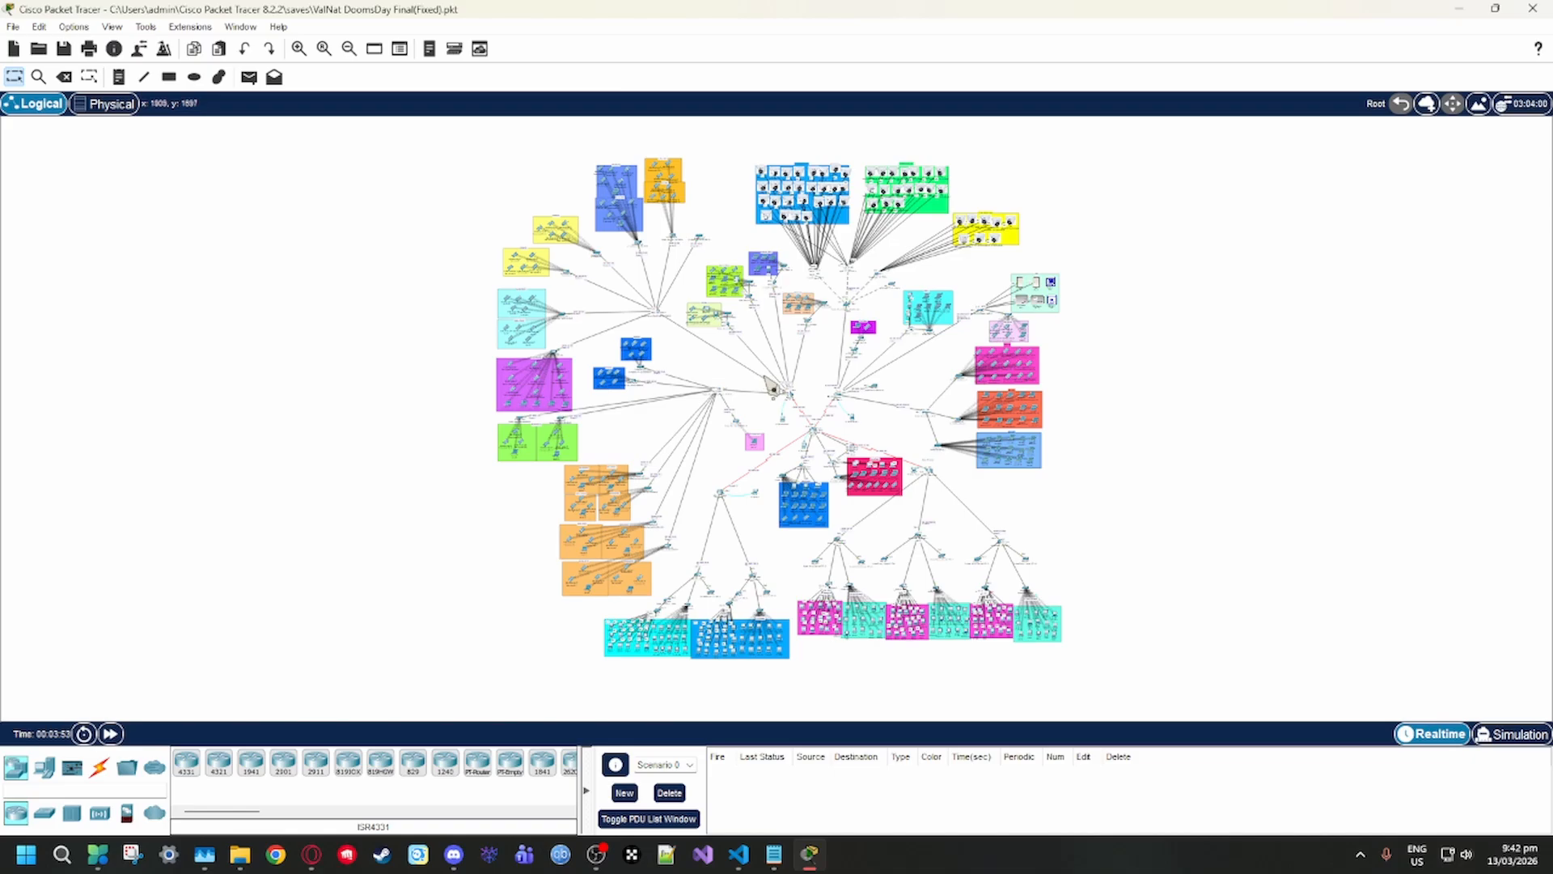
Examine the logical topology's camera areas, the student access points in the MAGI and WIN buildings, and their router connections
{"action": "mouse_move", "coordinate": [312, 853]}
{"action": "scroll", "coordinate": [819, 498], "scroll_direction": "up", "scroll_amount": 5}
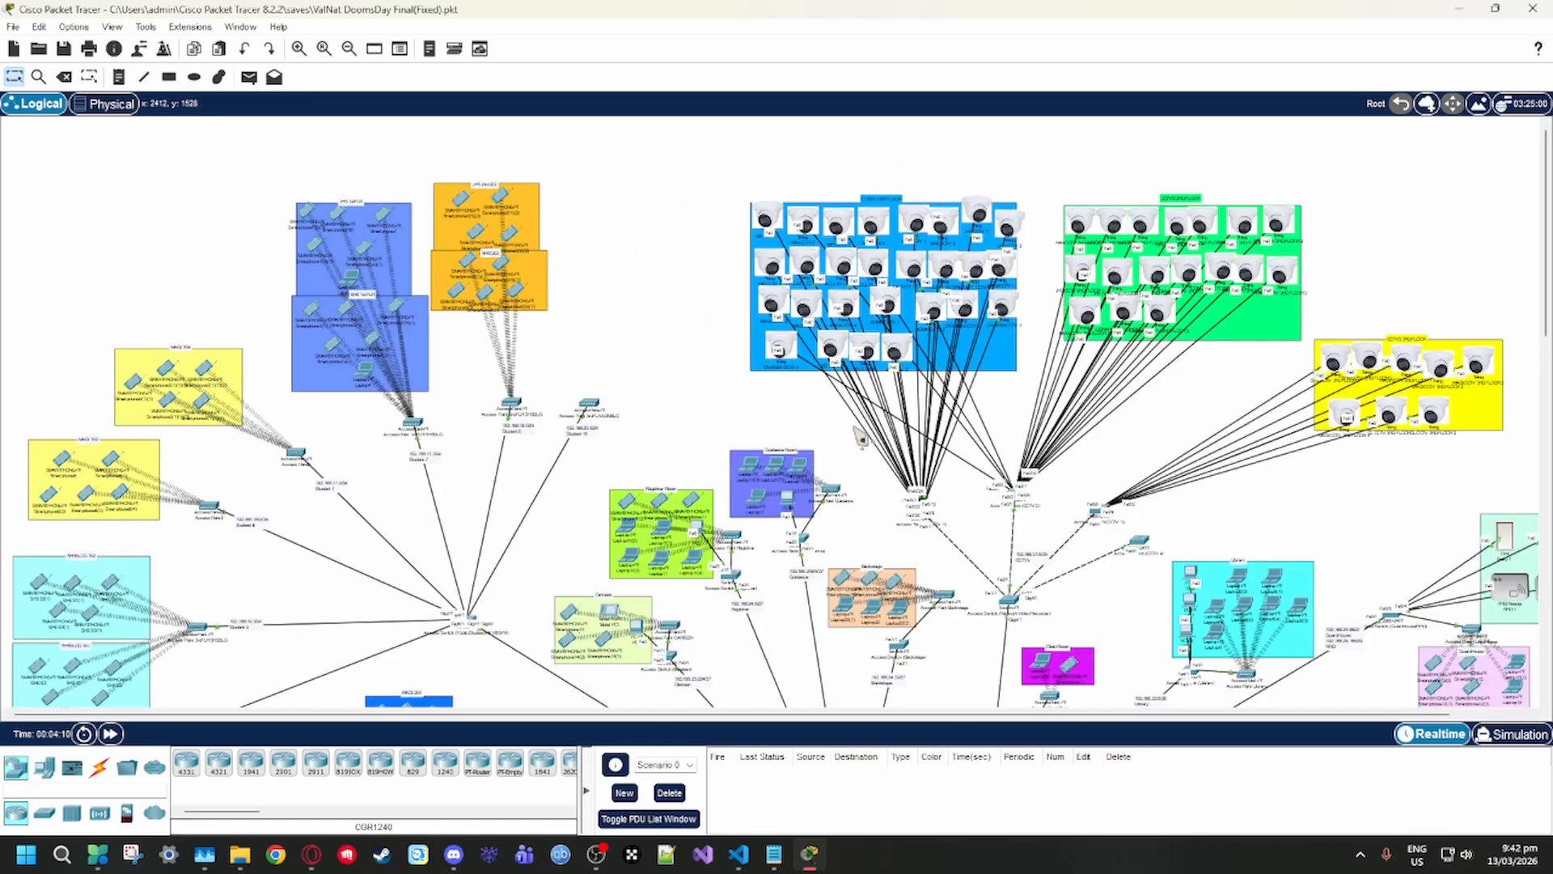
{"action": "scroll", "coordinate": [825, 510], "scroll_direction": "up", "scroll_amount": 5}
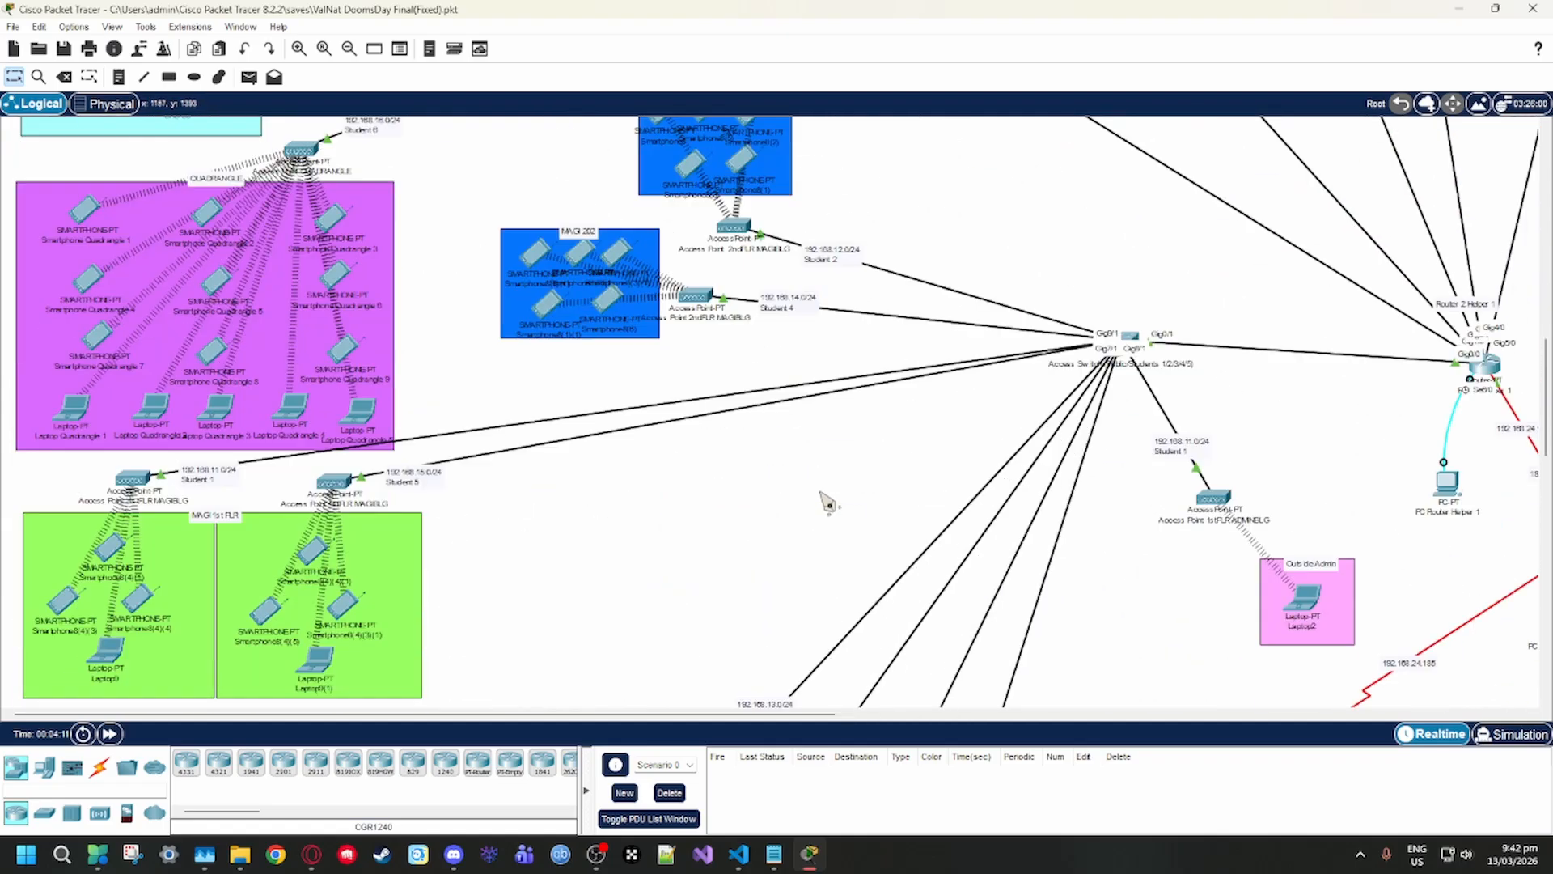
{"action": "scroll", "coordinate": [834, 459], "scroll_direction": "up", "scroll_amount": 11}
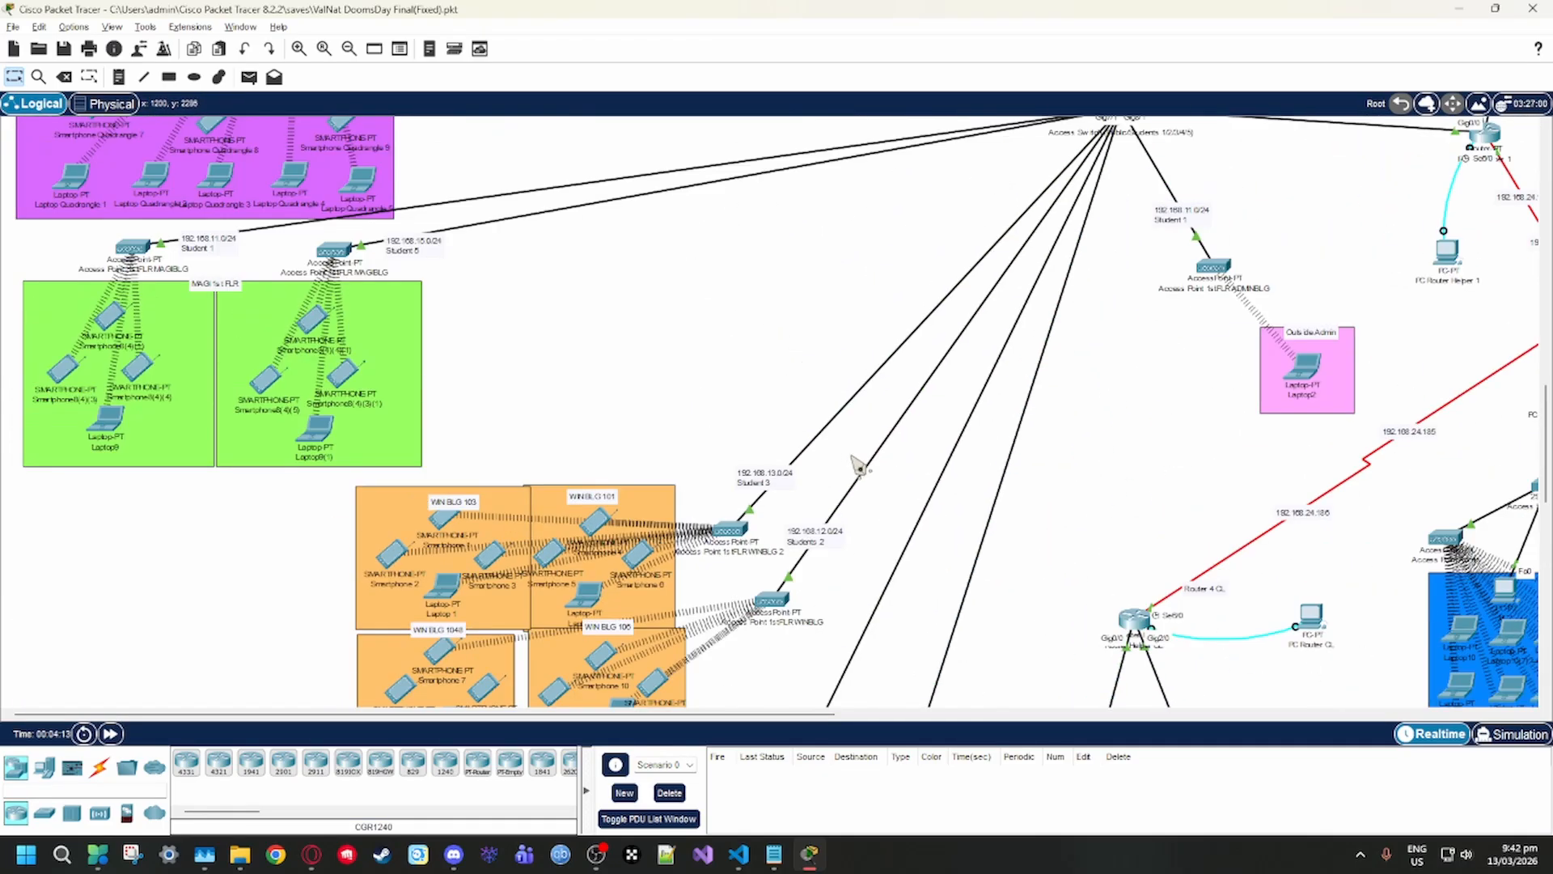
{"action": "scroll", "coordinate": [850, 461], "scroll_direction": "right", "scroll_amount": 4}
{"action": "scroll", "coordinate": [849, 461], "scroll_direction": "up", "scroll_amount": 2}
{"action": "scroll", "coordinate": [812, 465], "scroll_direction": "down", "scroll_amount": 1}
{"action": "scroll", "coordinate": [785, 468], "scroll_direction": "up", "scroll_amount": 1}
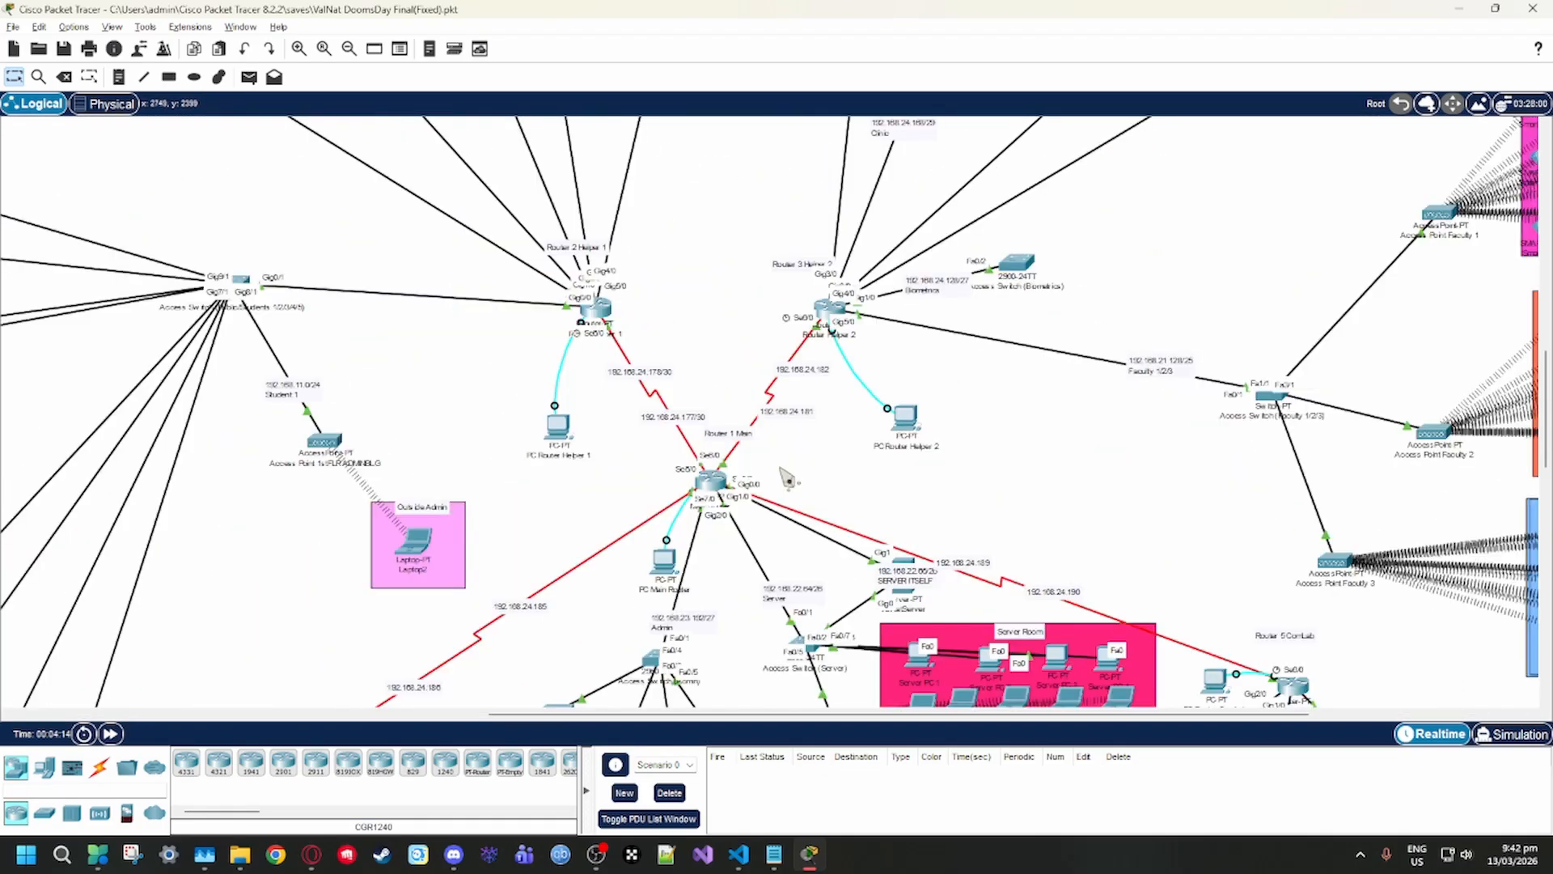
Examine the main and helper routers, Server Room, Admin Room and faculty networks, plus the overall logical layout
{"action": "scroll", "coordinate": [780, 468], "scroll_direction": "right", "scroll_amount": 3}
{"action": "scroll", "coordinate": [783, 473], "scroll_direction": "down", "scroll_amount": 2}
{"action": "scroll", "coordinate": [778, 482], "scroll_direction": "up", "scroll_amount": 3}
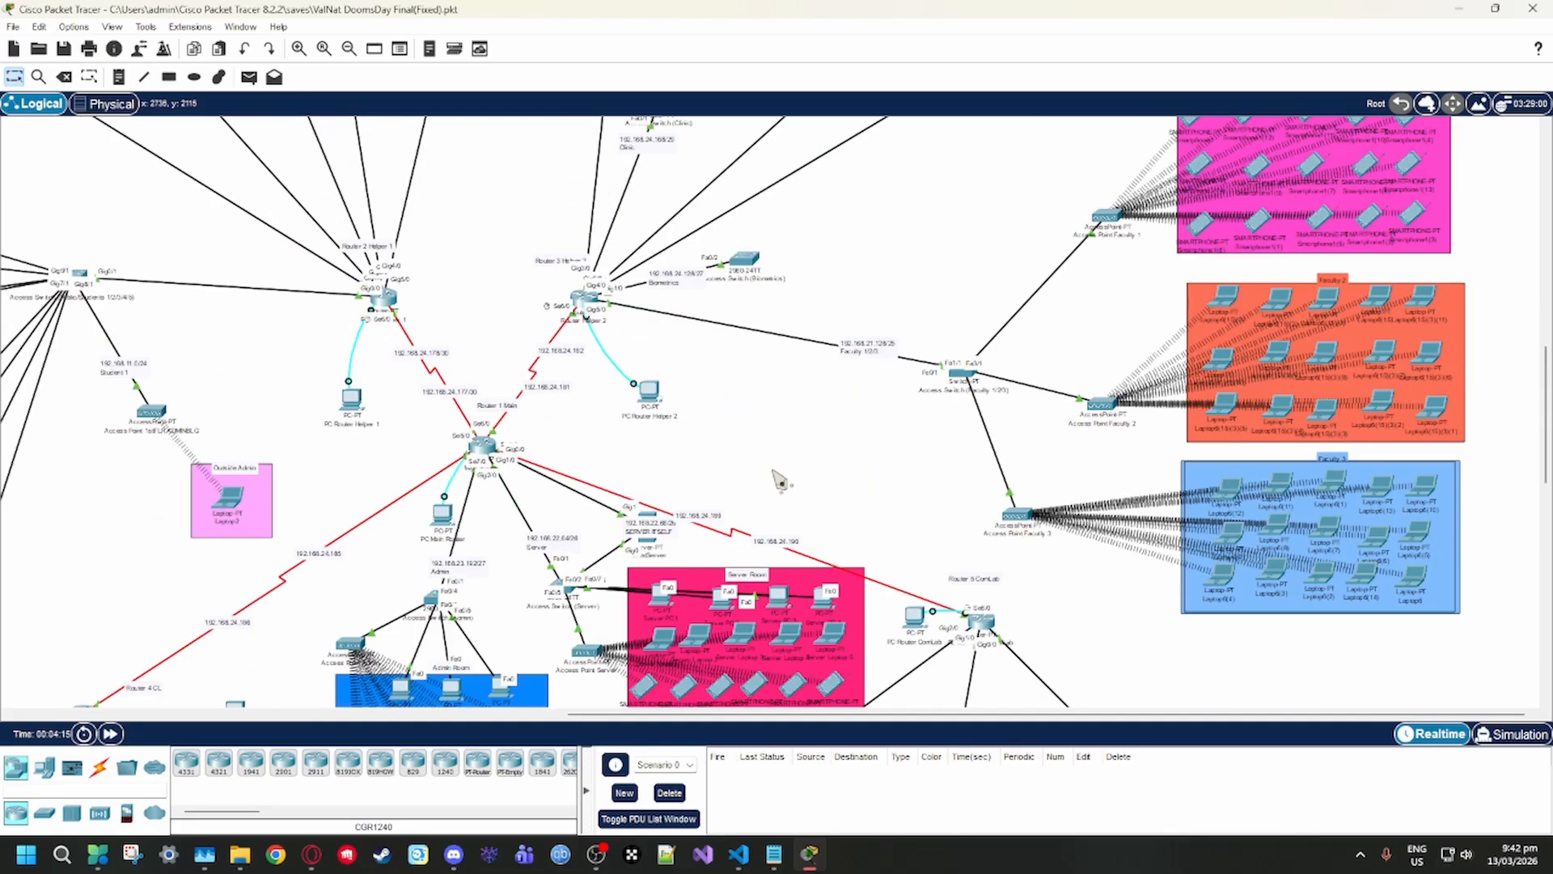
{"action": "scroll", "coordinate": [777, 482], "scroll_direction": "up", "scroll_amount": 2}
{"action": "scroll", "coordinate": [778, 486], "scroll_direction": "down", "scroll_amount": 2}
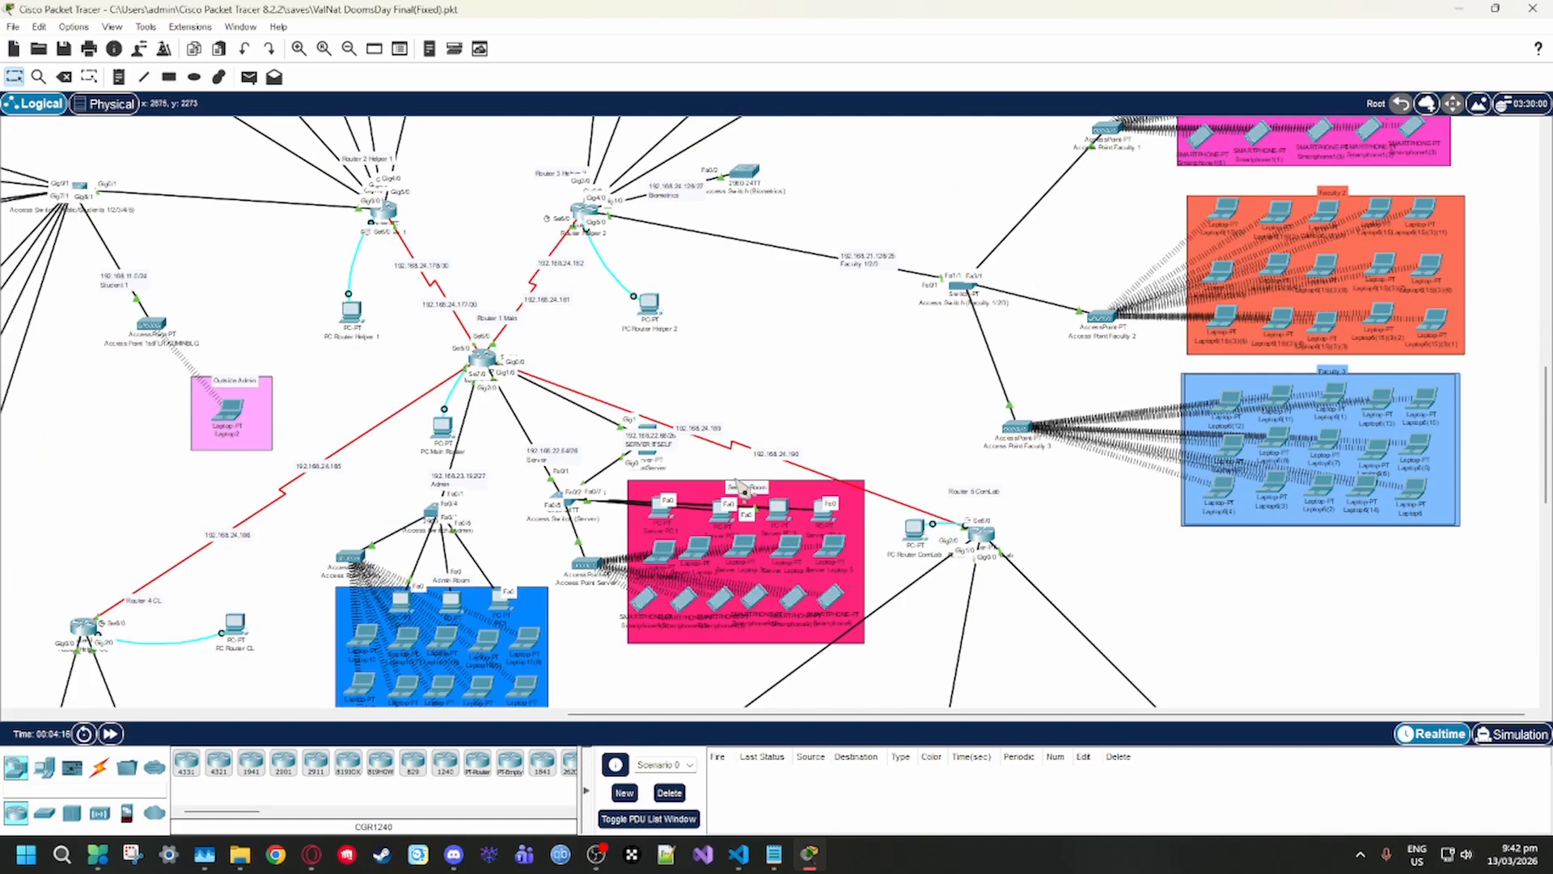
{"action": "scroll", "coordinate": [760, 490], "scroll_direction": "up", "scroll_amount": 2}
{"action": "scroll", "coordinate": [743, 497], "scroll_direction": "down", "scroll_amount": 3}
{"action": "scroll", "coordinate": [740, 496], "scroll_direction": "down", "scroll_amount": 2}
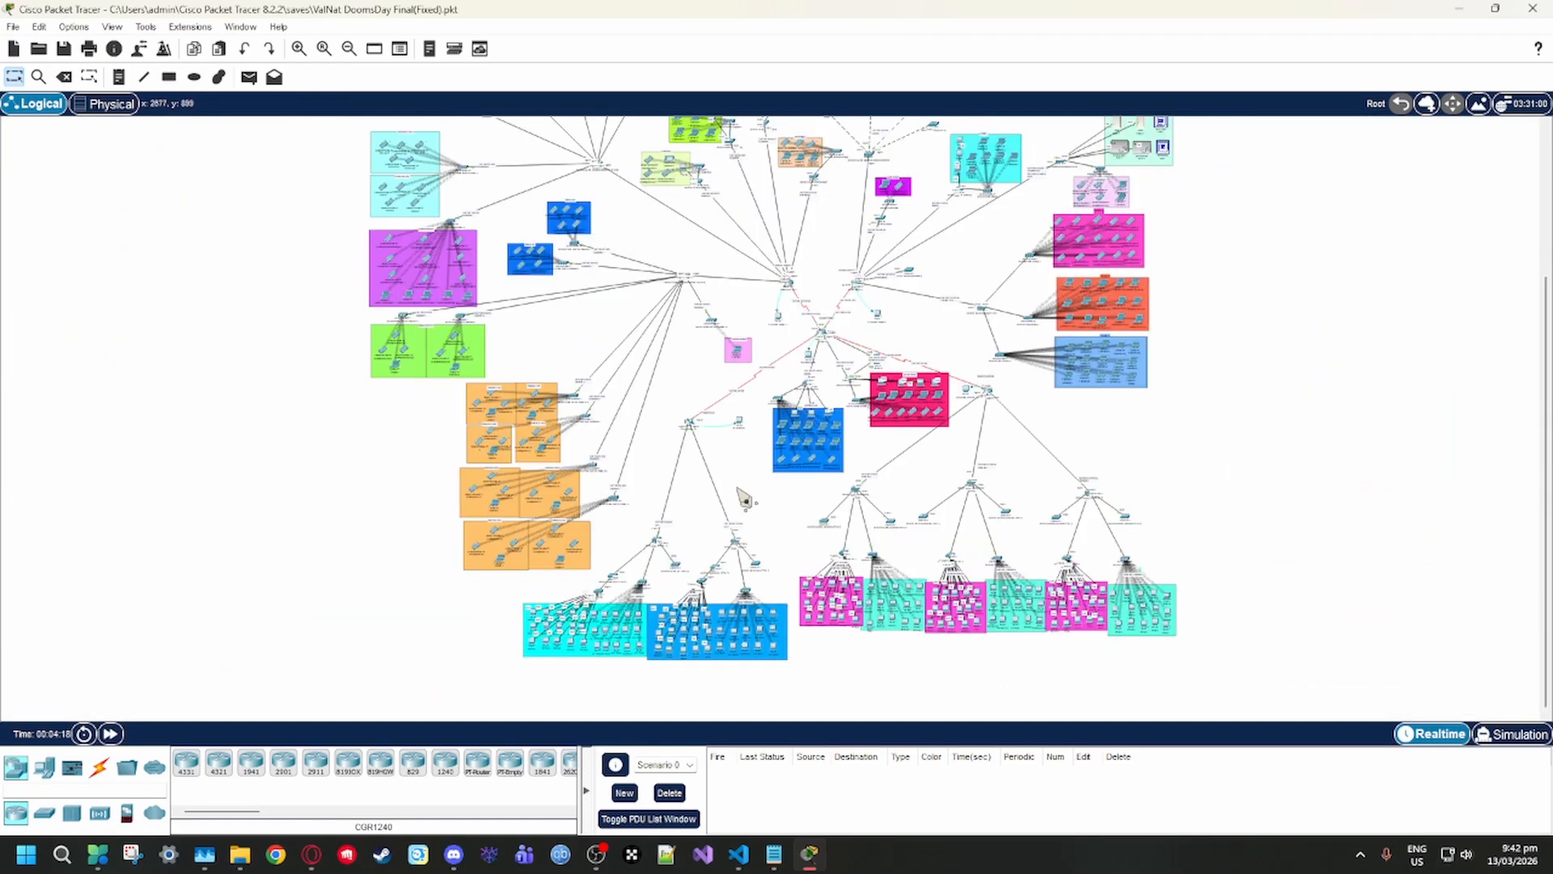
{"action": "scroll", "coordinate": [810, 488], "scroll_direction": "up", "scroll_amount": 1}
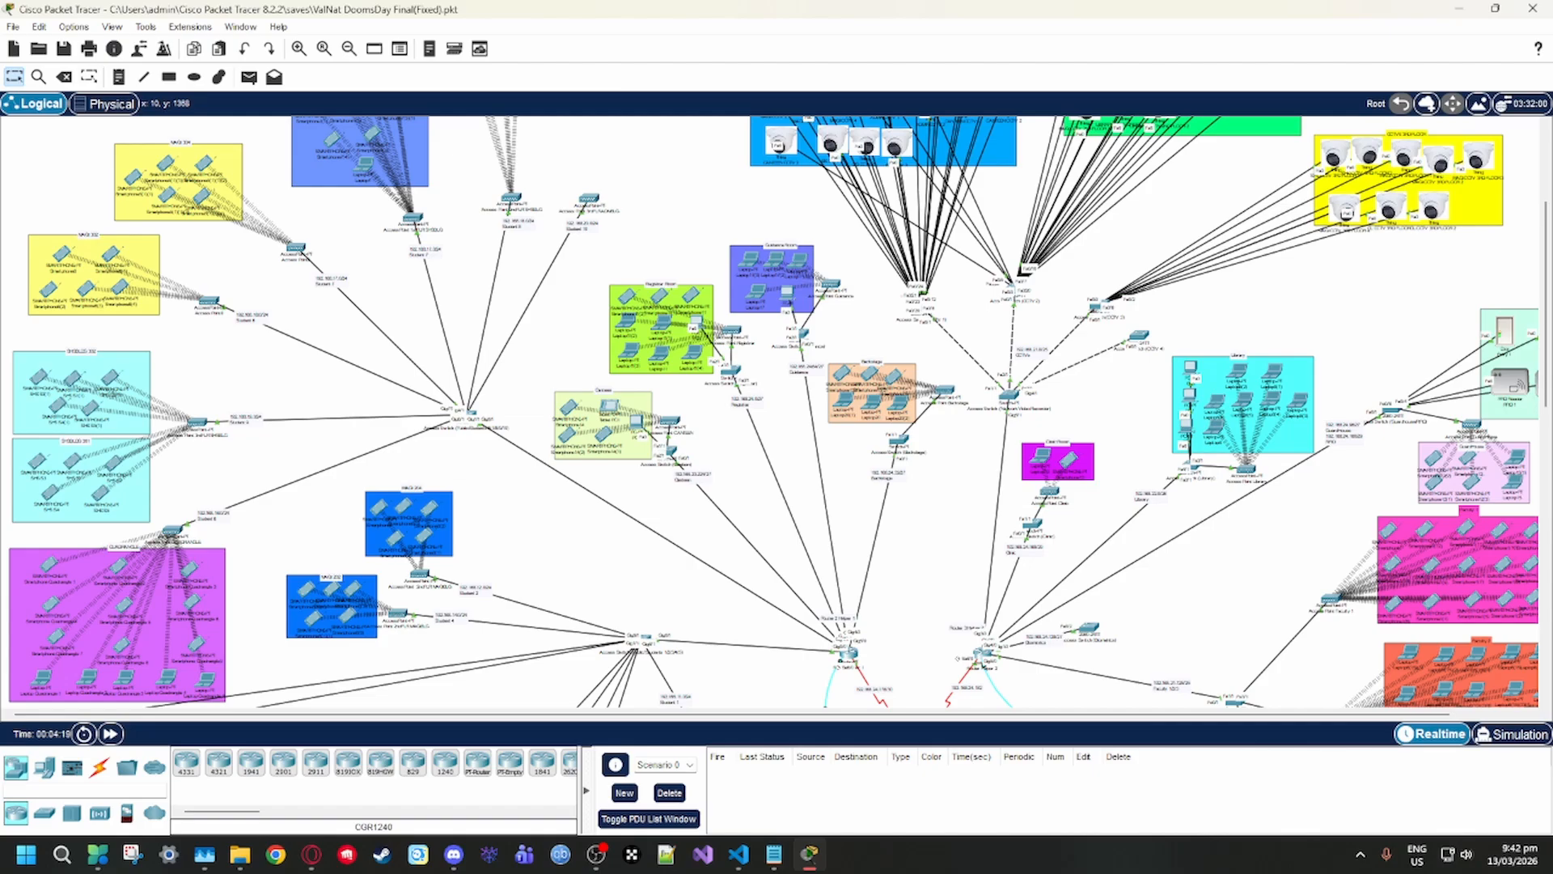
{"action": "scroll", "coordinate": [975, 473], "scroll_direction": "down", "scroll_amount": 3}
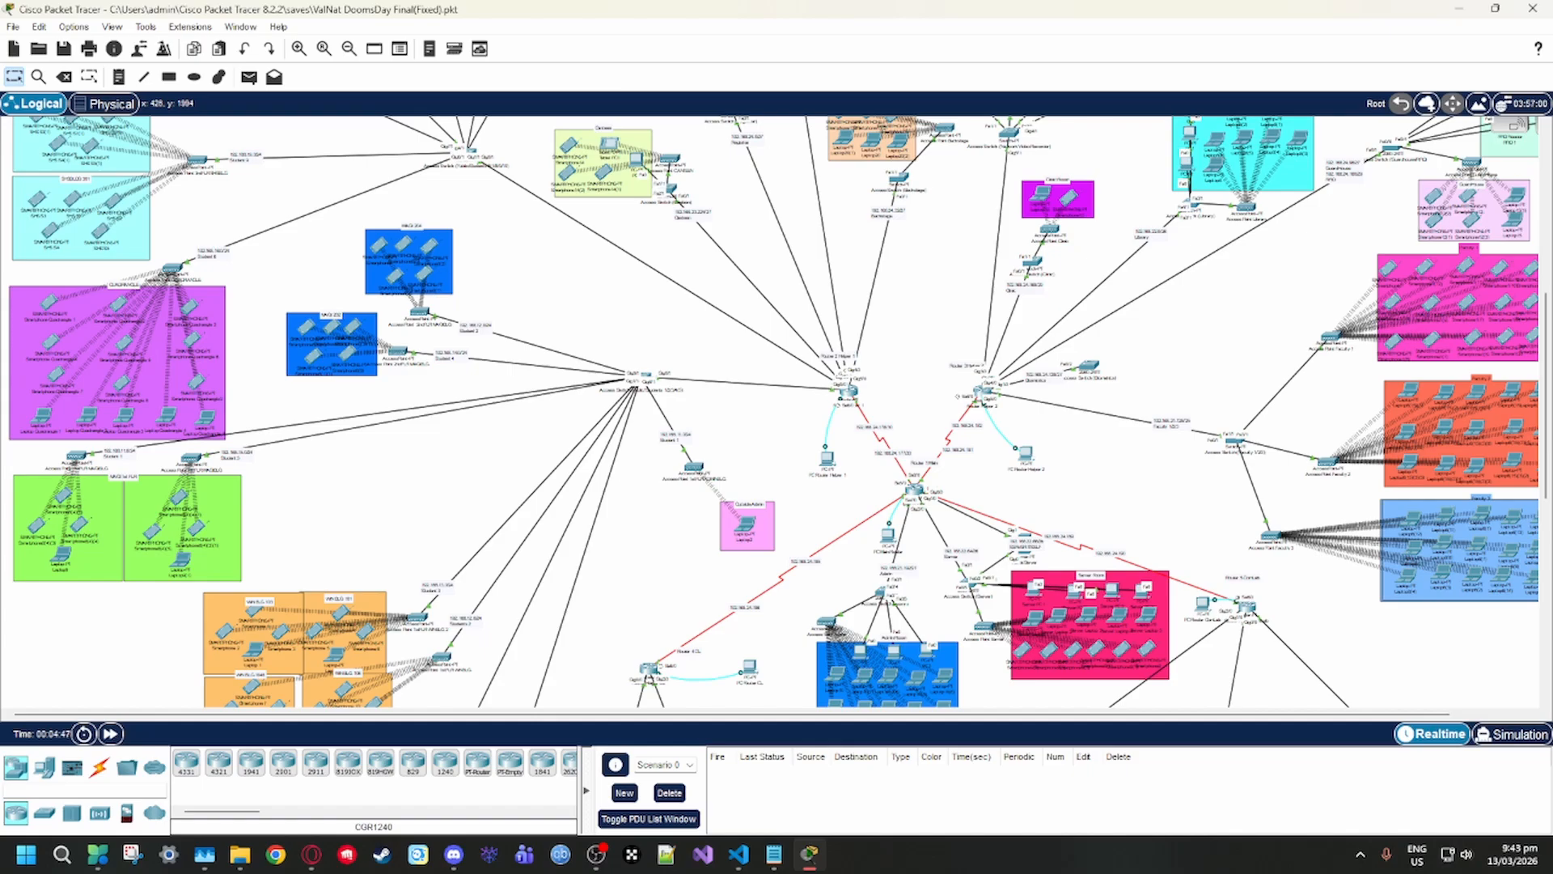
{"action": "scroll", "coordinate": [867, 419], "scroll_direction": "down", "scroll_amount": 3}
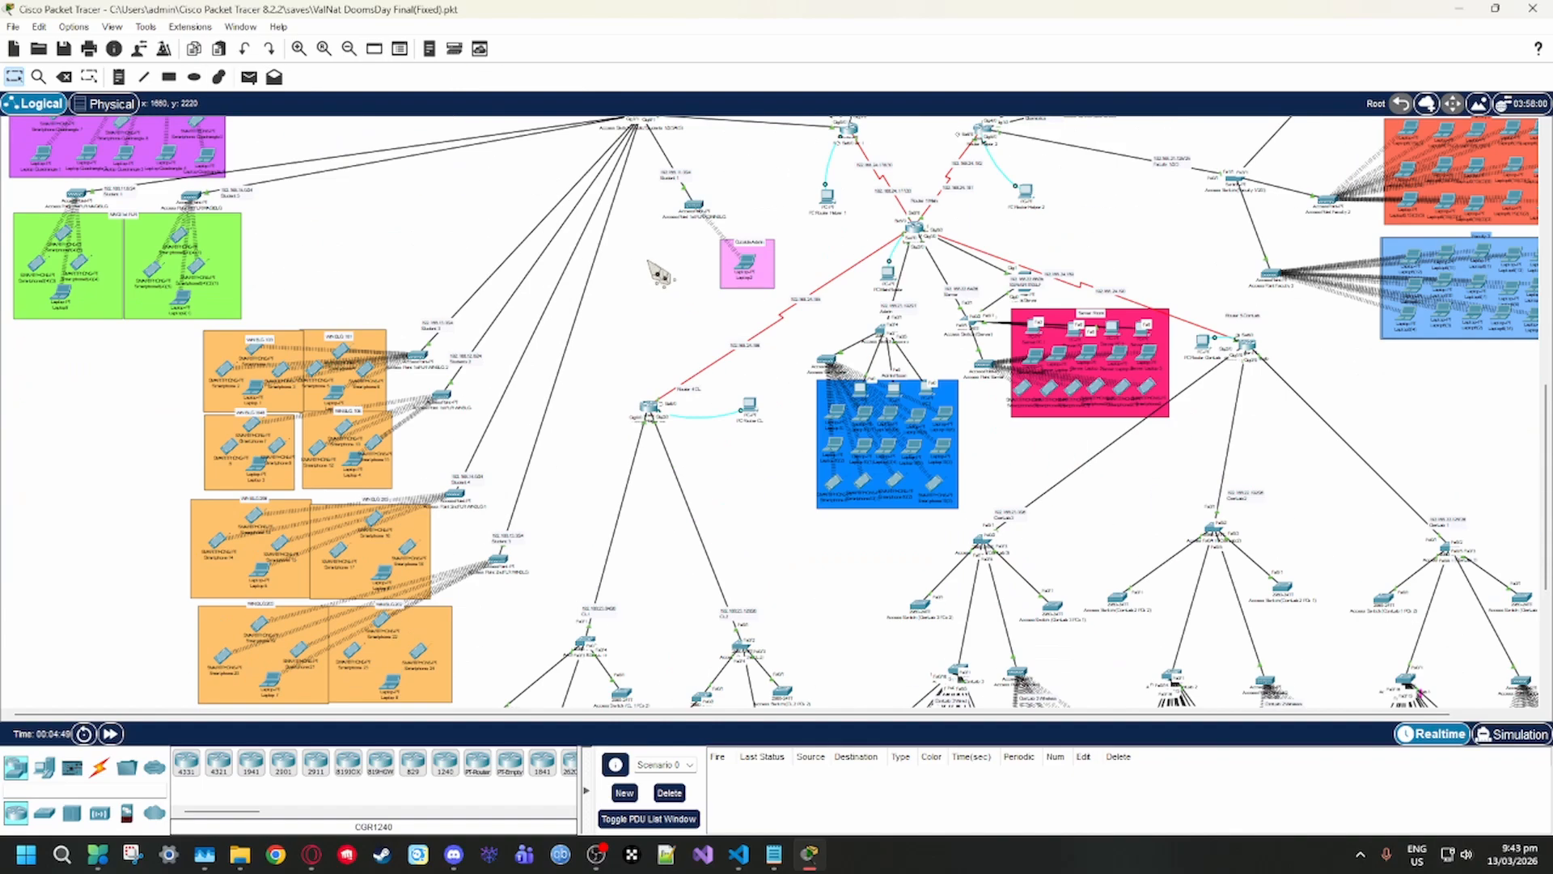
{"action": "scroll", "coordinate": [867, 419], "scroll_direction": "up", "scroll_amount": 4}
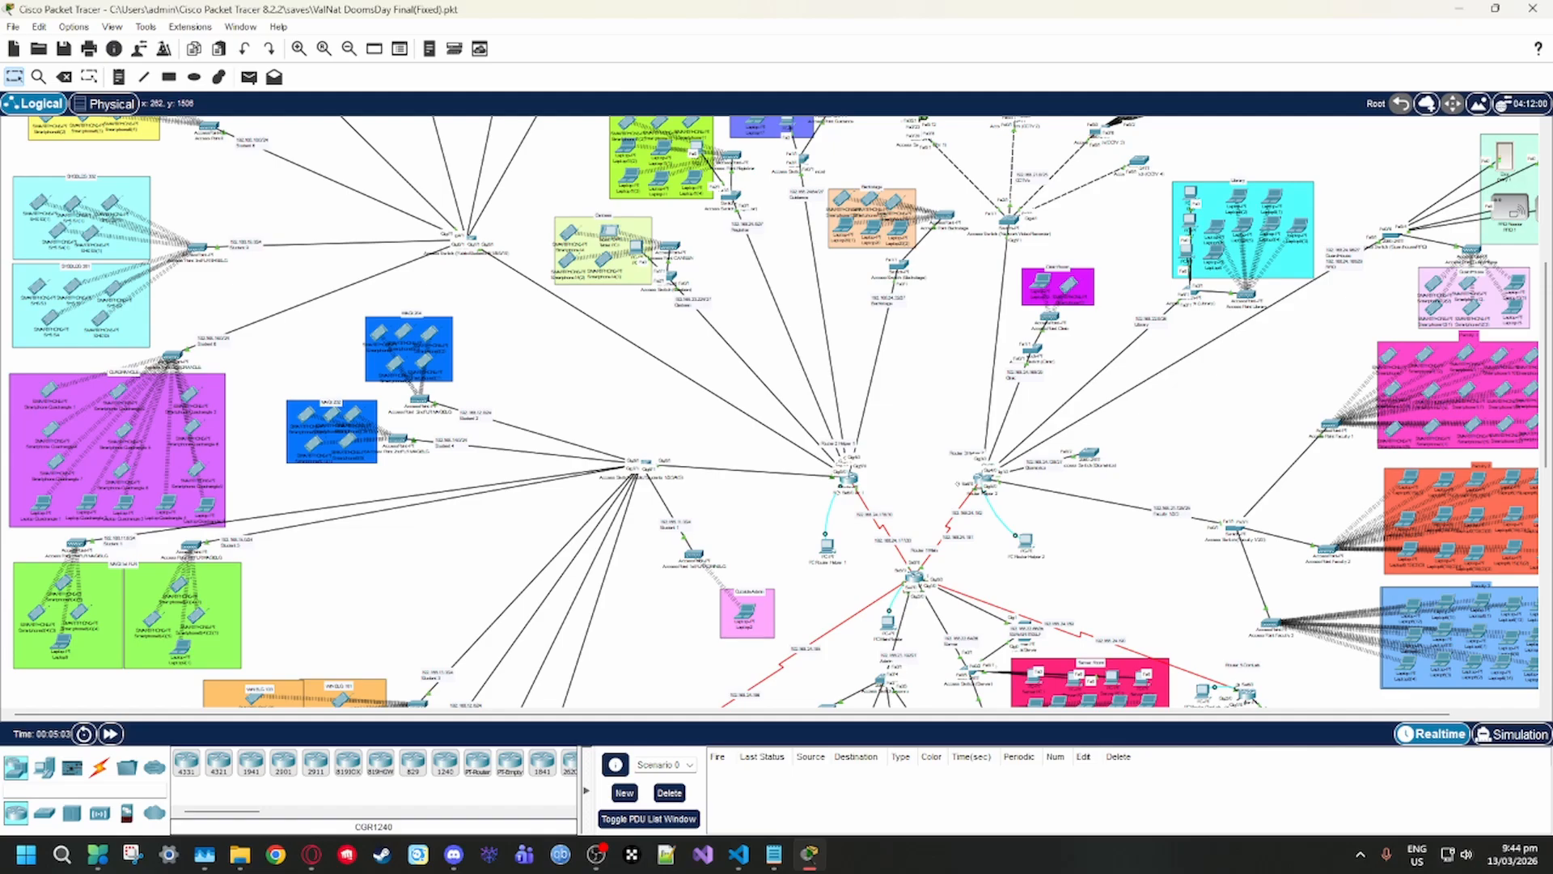
Switch to the physical workspace and view the VALENZUELA NATIONAL HIGH SCHOOL site with its floor locations
{"action": "left_click", "coordinate": [102, 103]}
{"action": "left_click", "coordinate": [757, 387]}
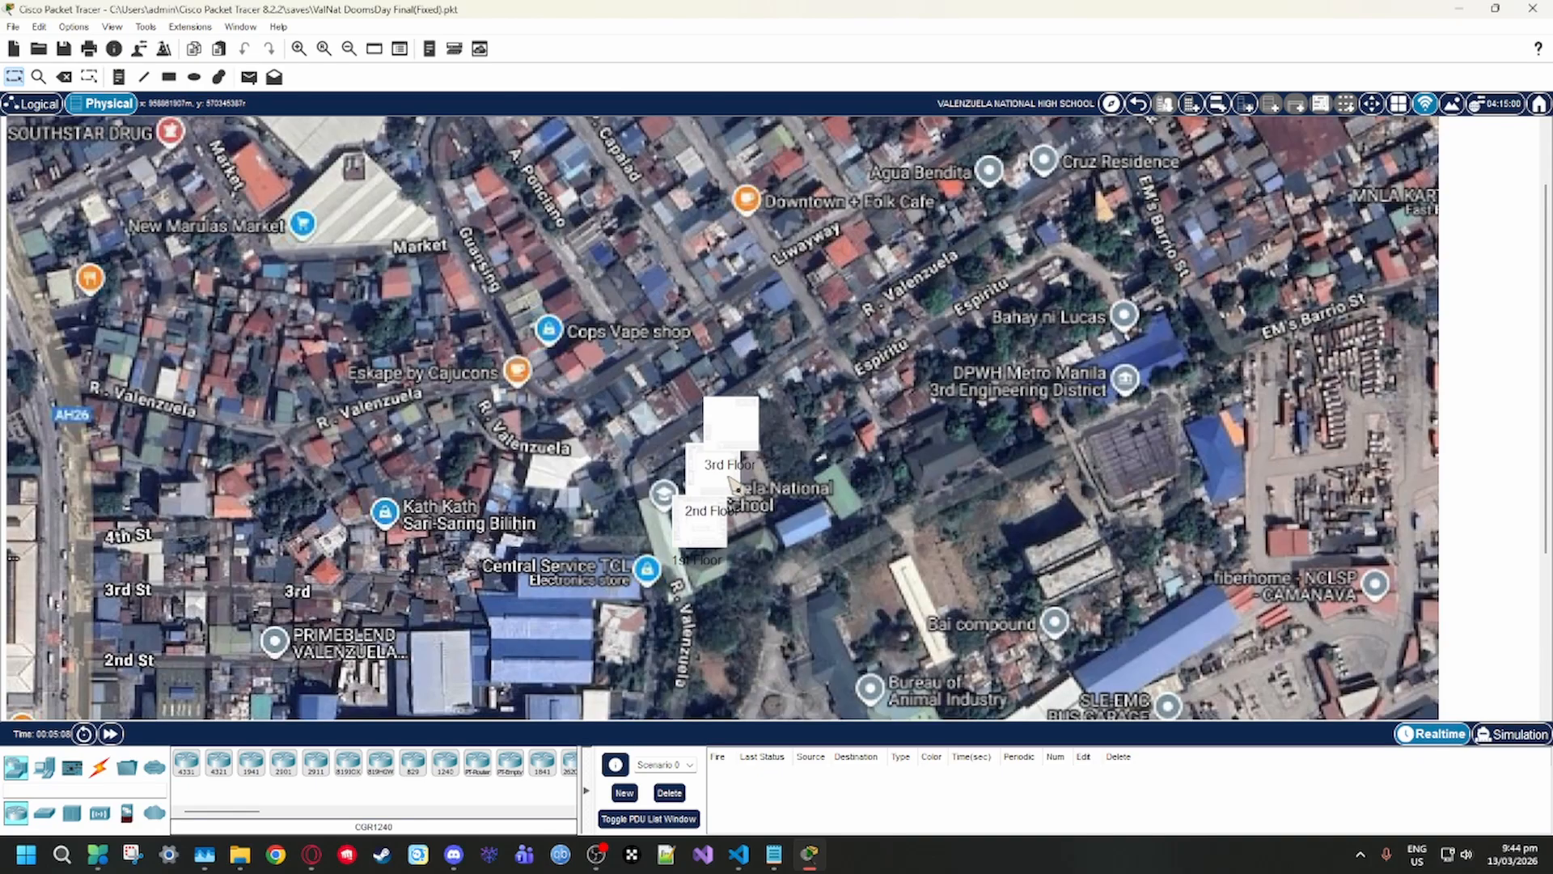
{"action": "scroll", "coordinate": [995, 470], "scroll_direction": "down", "scroll_amount": 3}
{"action": "scroll", "coordinate": [1021, 469], "scroll_direction": "down", "scroll_amount": 3}
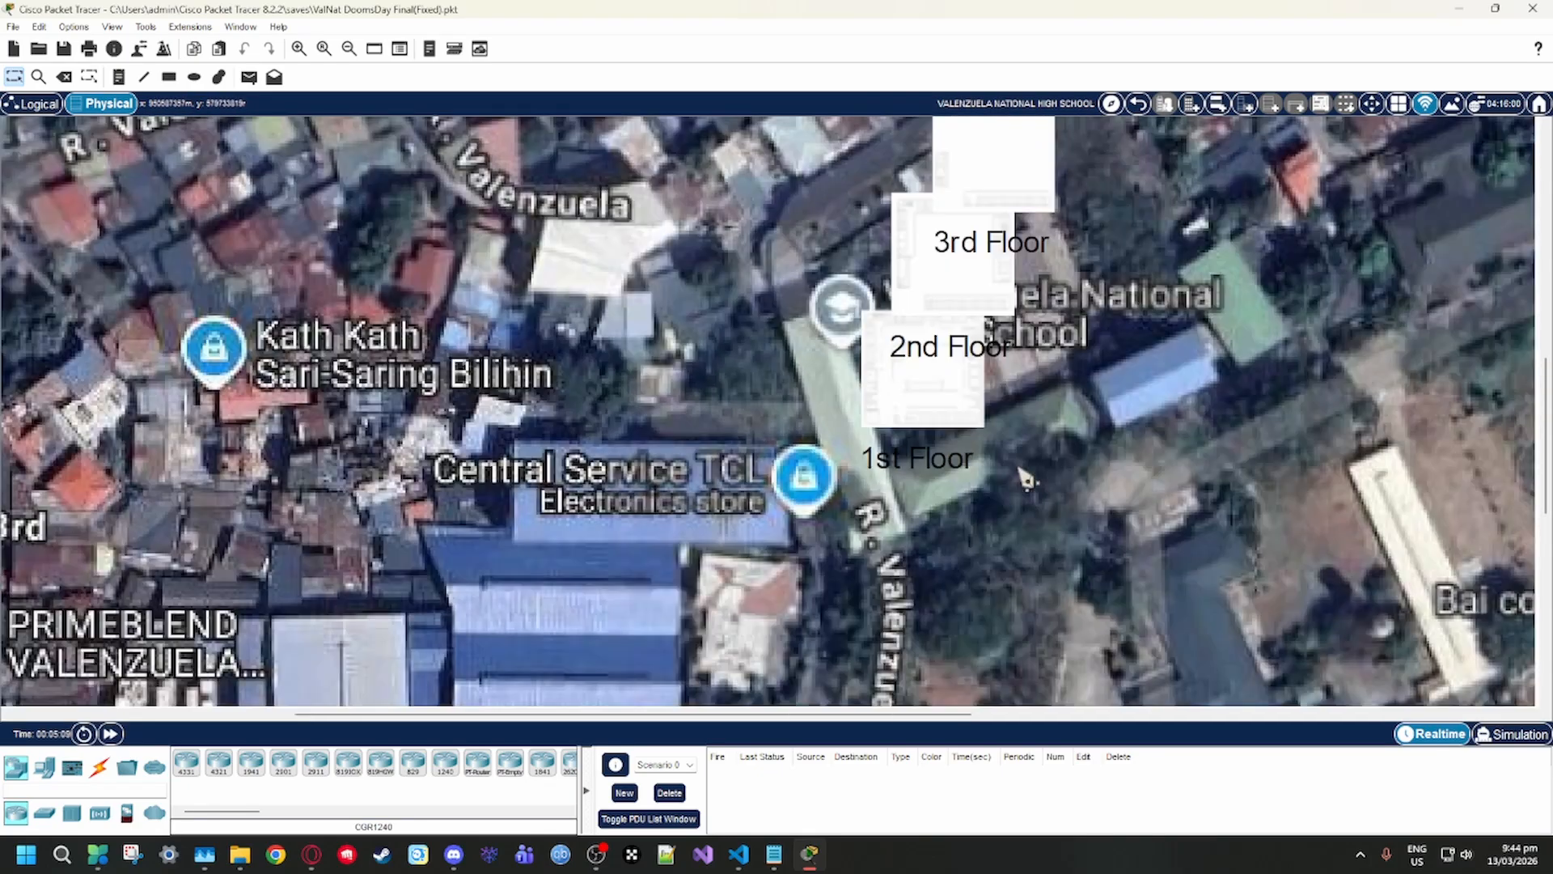
{"action": "scroll", "coordinate": [1020, 461], "scroll_direction": "up", "scroll_amount": 2}
{"action": "scroll", "coordinate": [1037, 457], "scroll_direction": "down", "scroll_amount": 2}
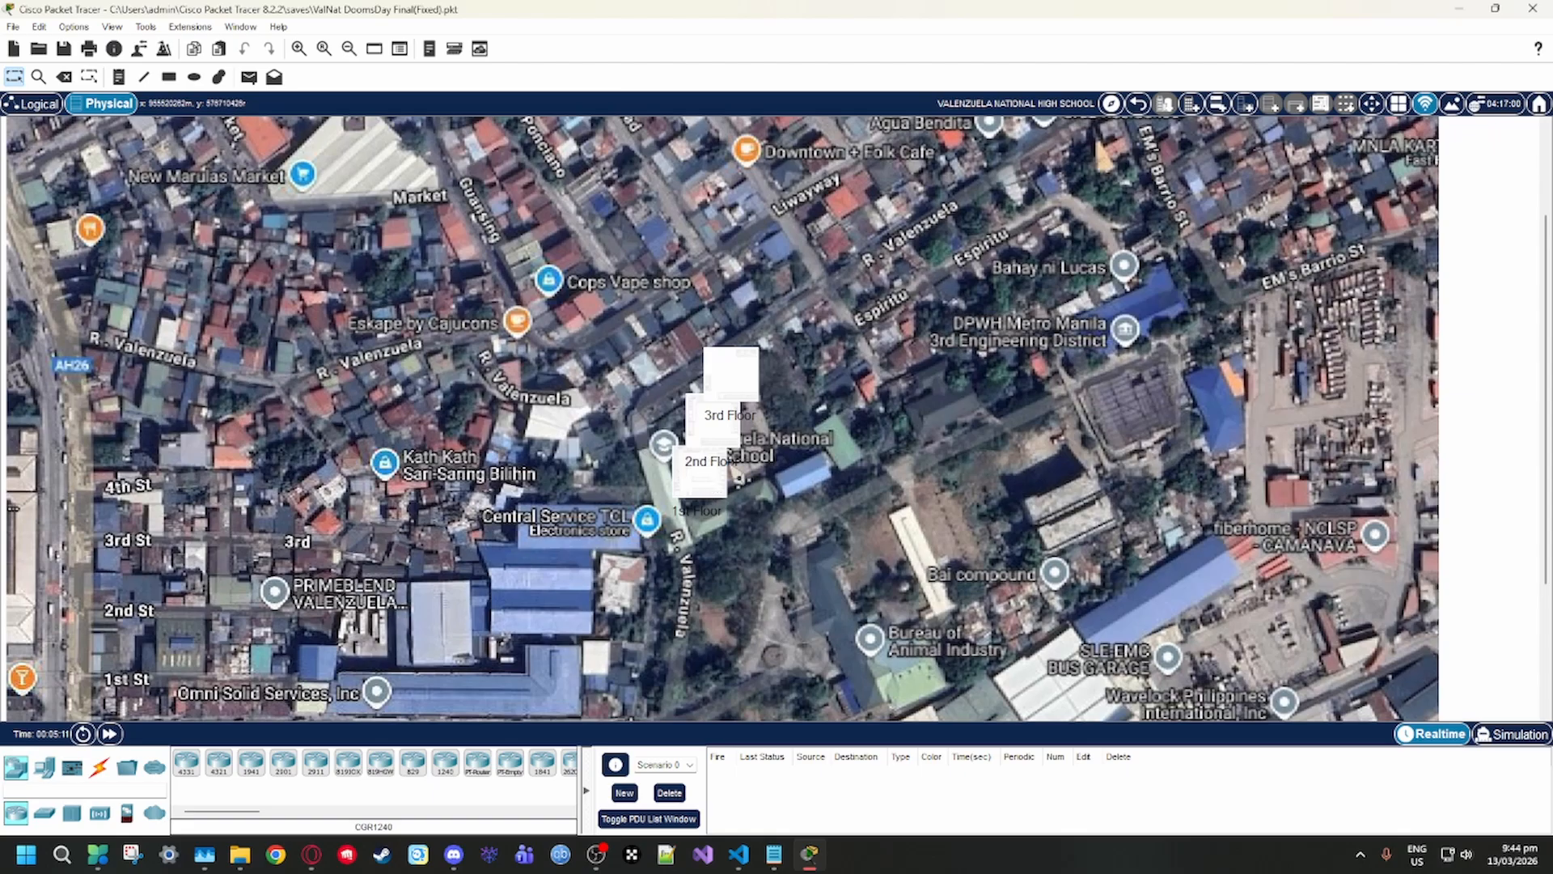
Open the 1st Floor location and inspect its floor plan with the placed devices and wireless coverage
{"action": "left_click", "coordinate": [702, 489]}
{"action": "scroll", "coordinate": [581, 410], "scroll_direction": "down", "scroll_amount": 3}
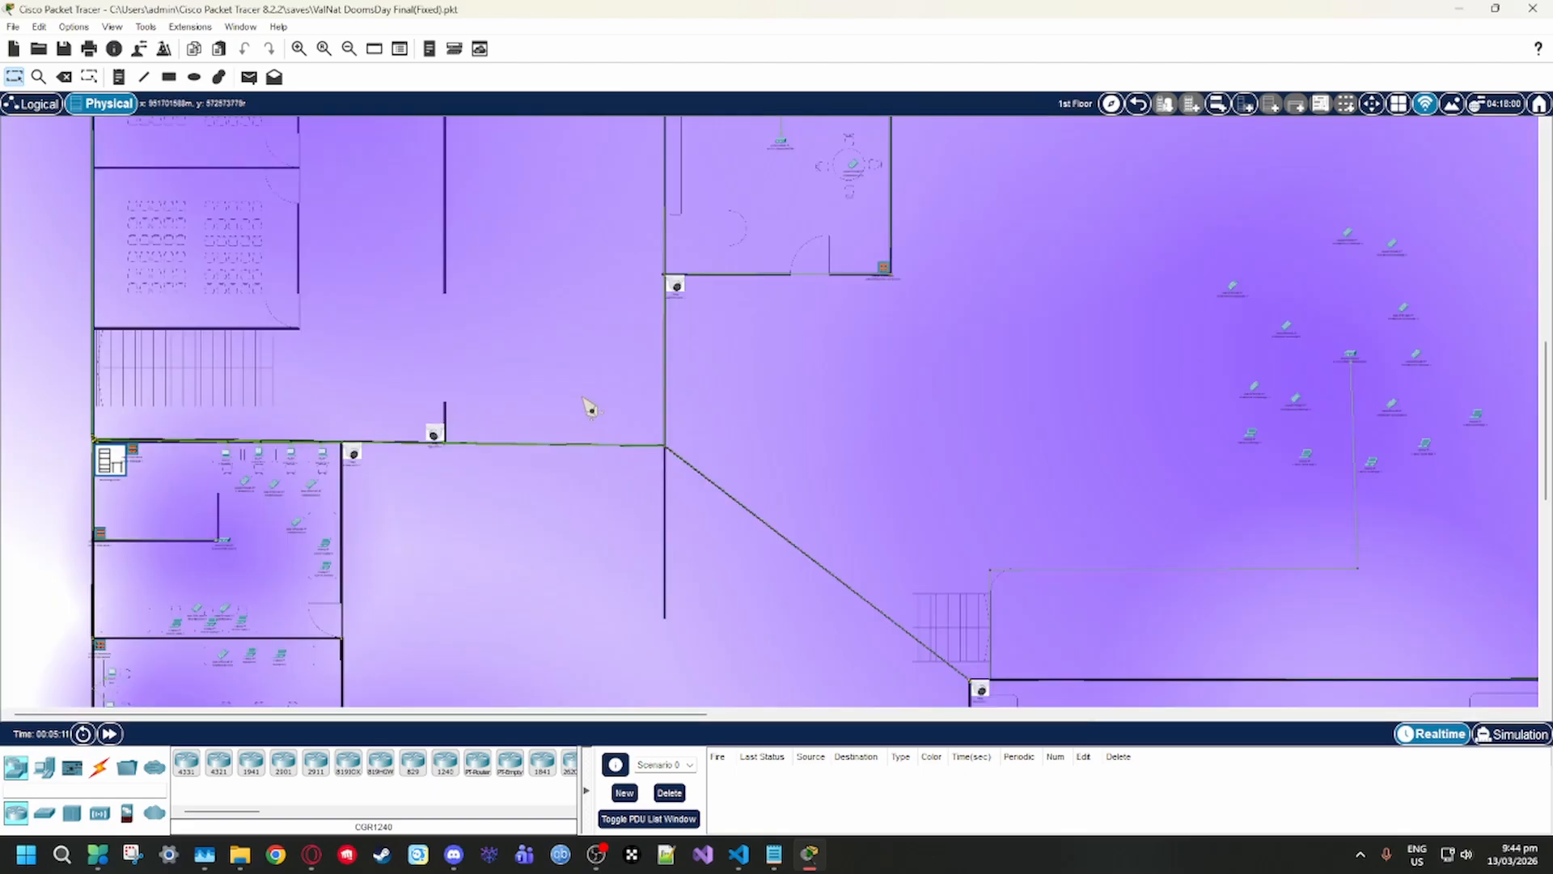
{"action": "scroll", "coordinate": [590, 404], "scroll_direction": "up", "scroll_amount": 3}
{"action": "scroll", "coordinate": [594, 404], "scroll_direction": "down", "scroll_amount": 3}
{"action": "scroll", "coordinate": [326, 218], "scroll_direction": "down", "scroll_amount": 2}
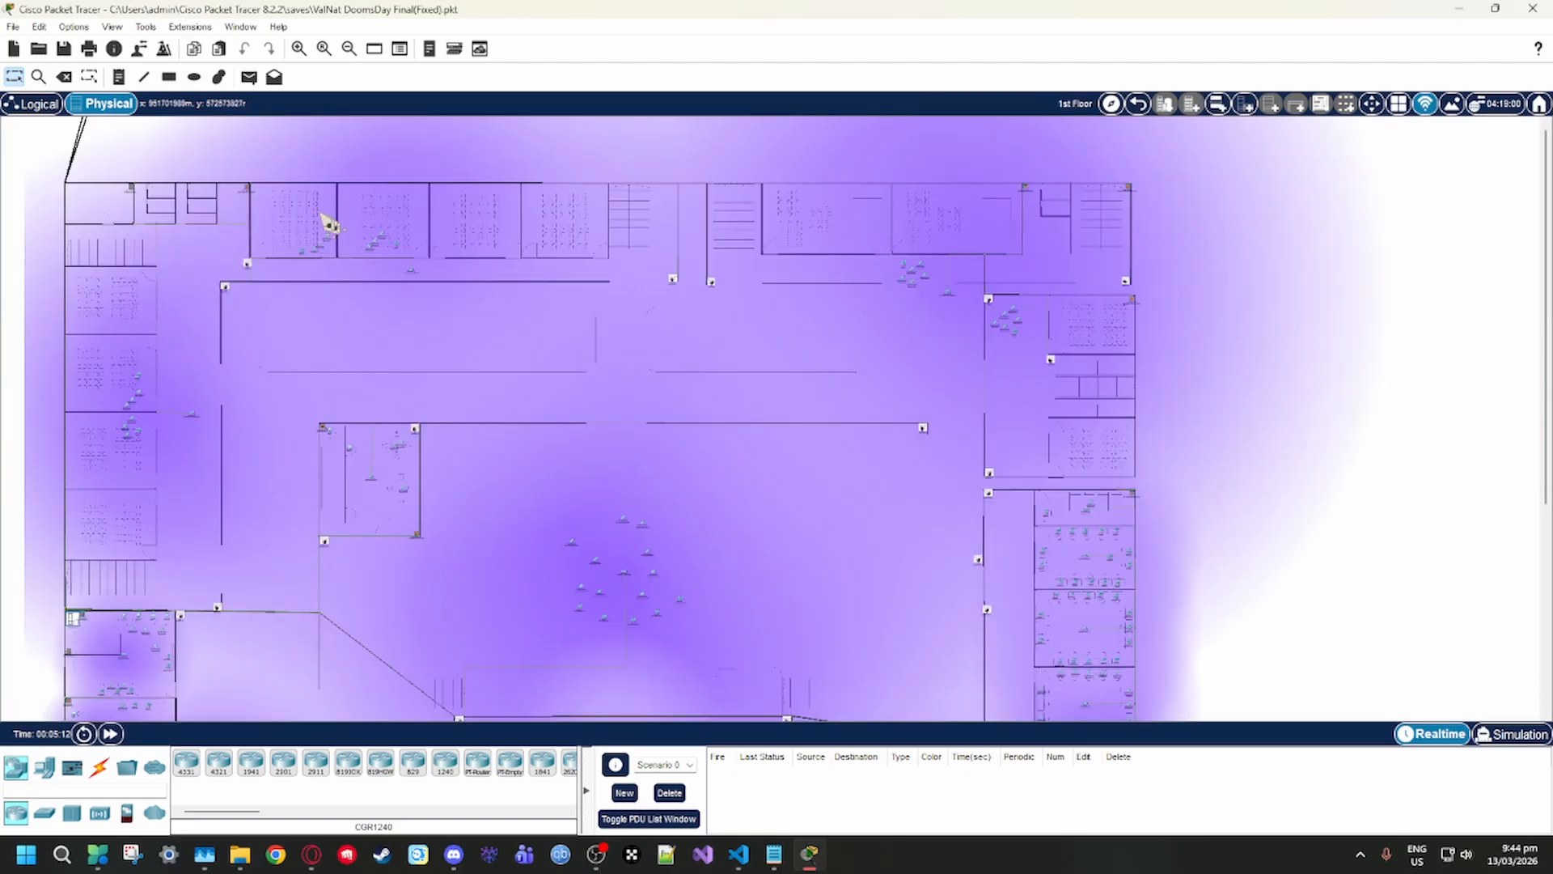
Return to the logical workspace and examine the serial links between the main router, helper routers, CL router and ComLab router
{"action": "left_click", "coordinate": [34, 104]}
{"action": "scroll", "coordinate": [854, 457], "scroll_direction": "down", "scroll_amount": 2}
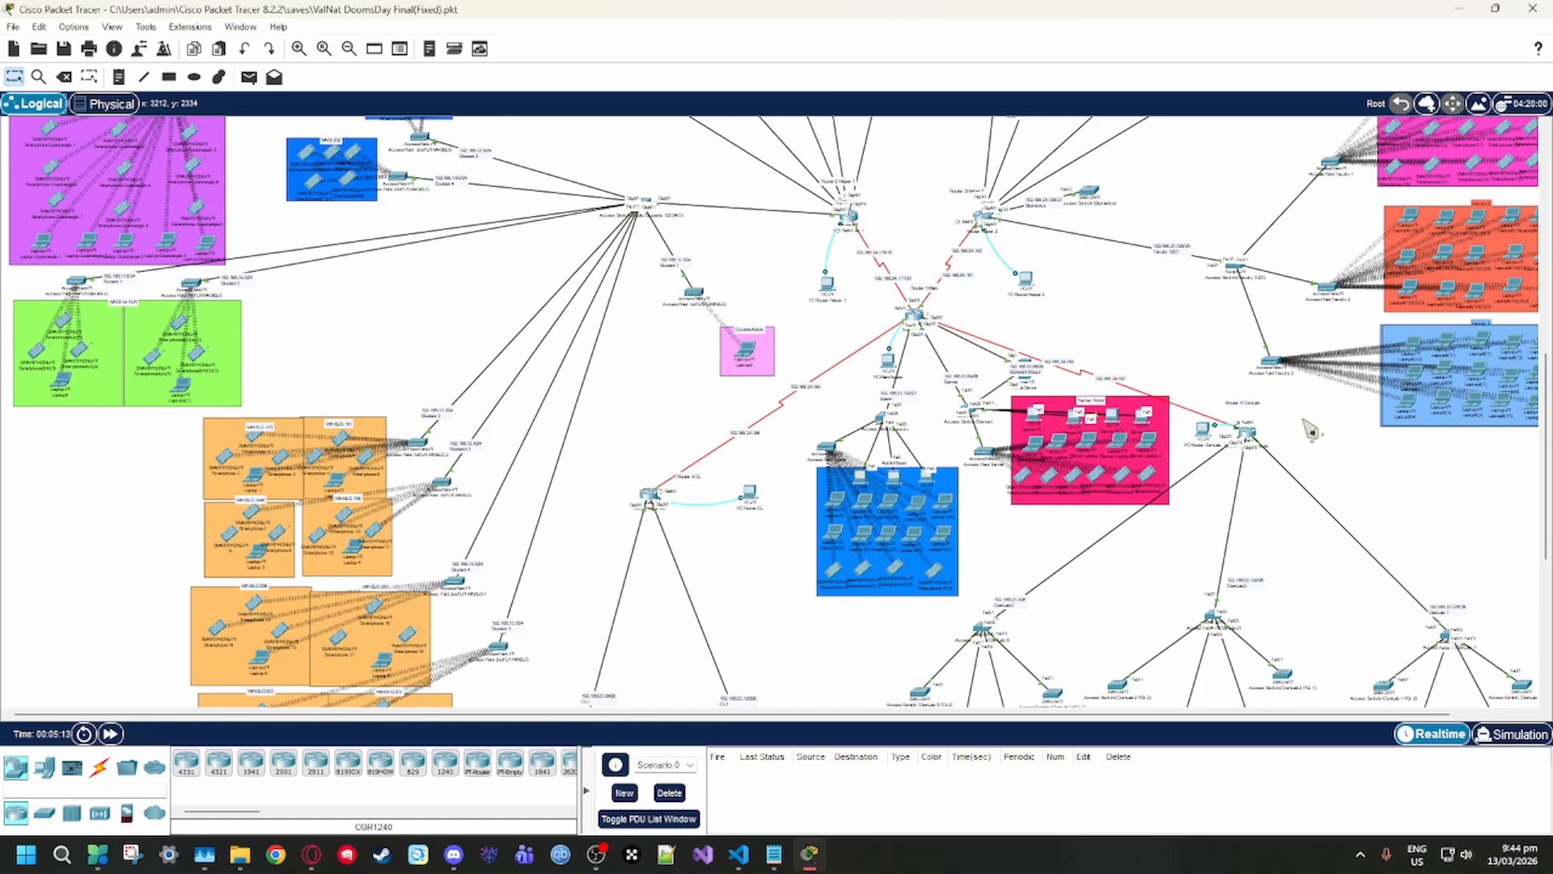
{"action": "scroll", "coordinate": [1075, 413], "scroll_direction": "up", "scroll_amount": 4}
{"action": "scroll", "coordinate": [1080, 425], "scroll_direction": "down", "scroll_amount": 6}
{"action": "scroll", "coordinate": [1082, 436], "scroll_direction": "up", "scroll_amount": 1}
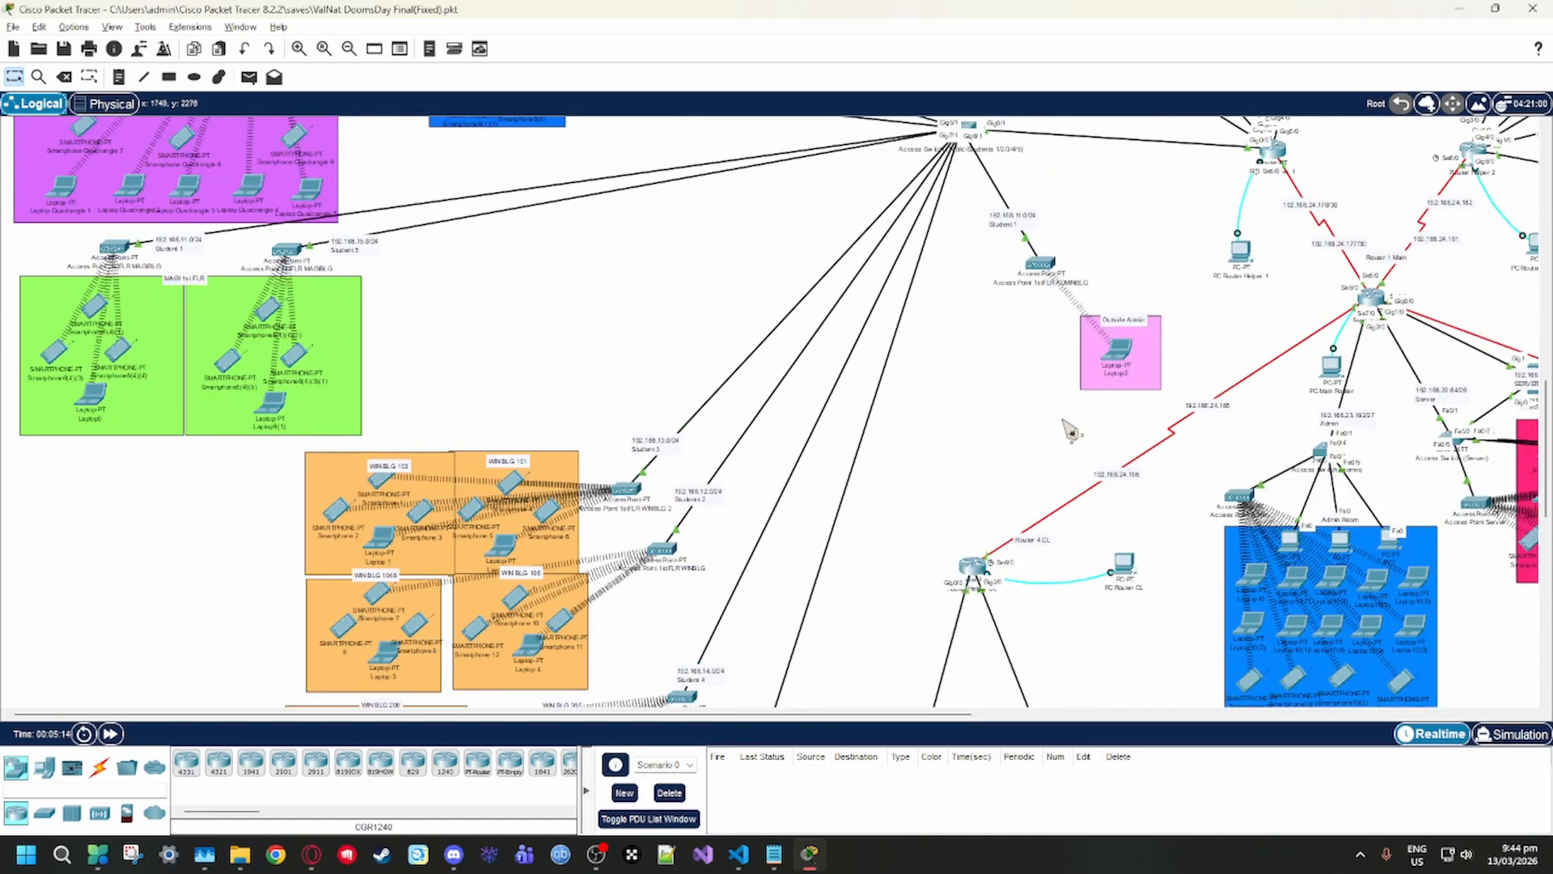
{"action": "scroll", "coordinate": [1069, 433], "scroll_direction": "right", "scroll_amount": 2}
{"action": "scroll", "coordinate": [1068, 432], "scroll_direction": "right", "scroll_amount": 3}
{"action": "scroll", "coordinate": [926, 437], "scroll_direction": "up", "scroll_amount": 2}
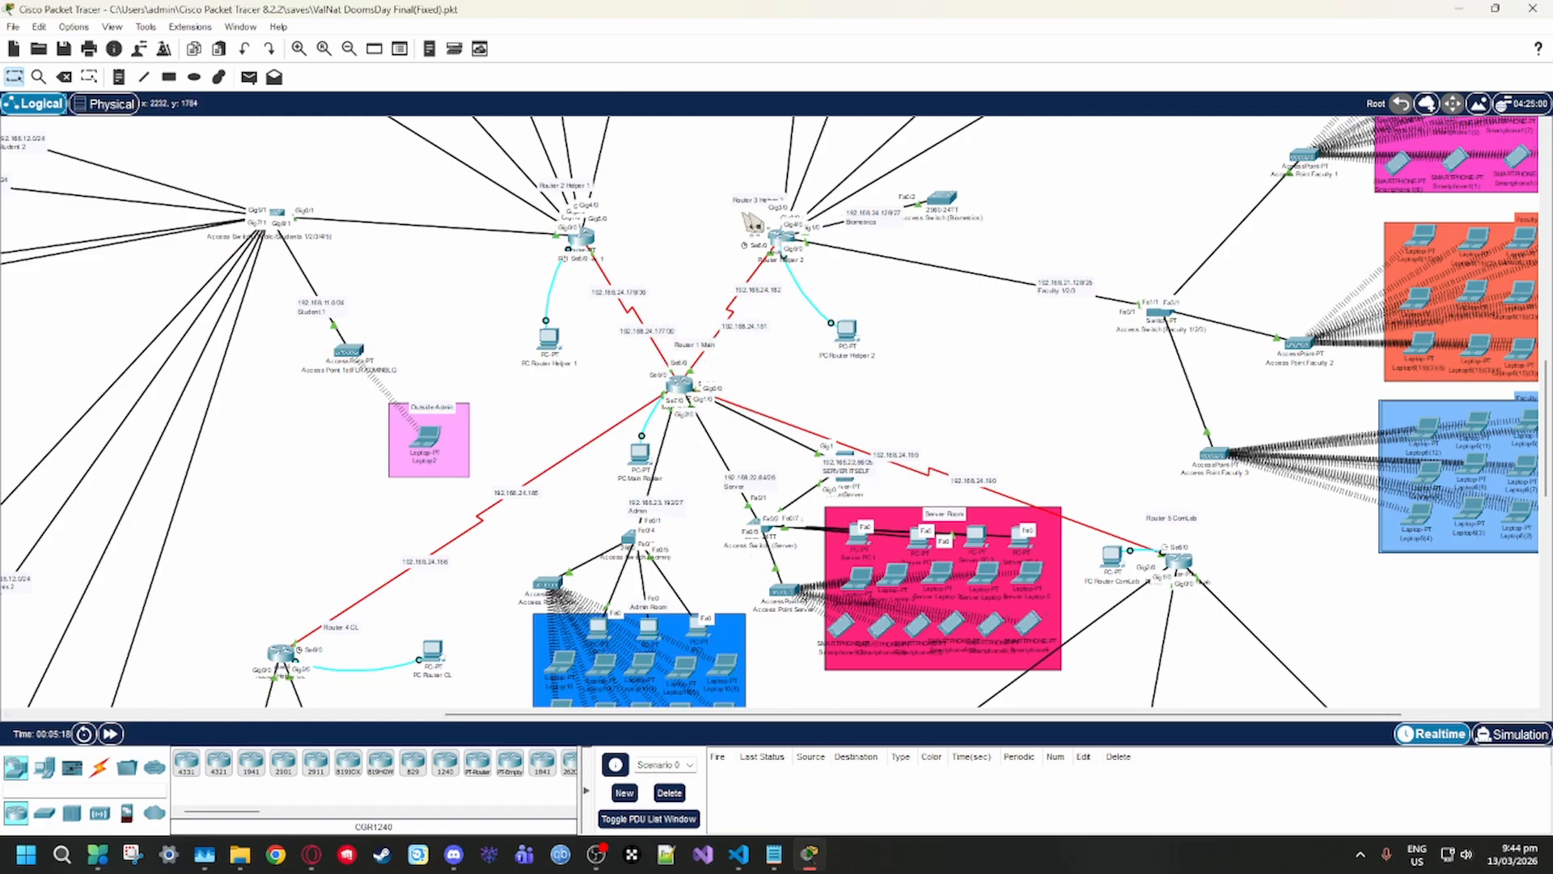
{"action": "scroll", "coordinate": [445, 509], "scroll_direction": "up", "scroll_amount": 2}
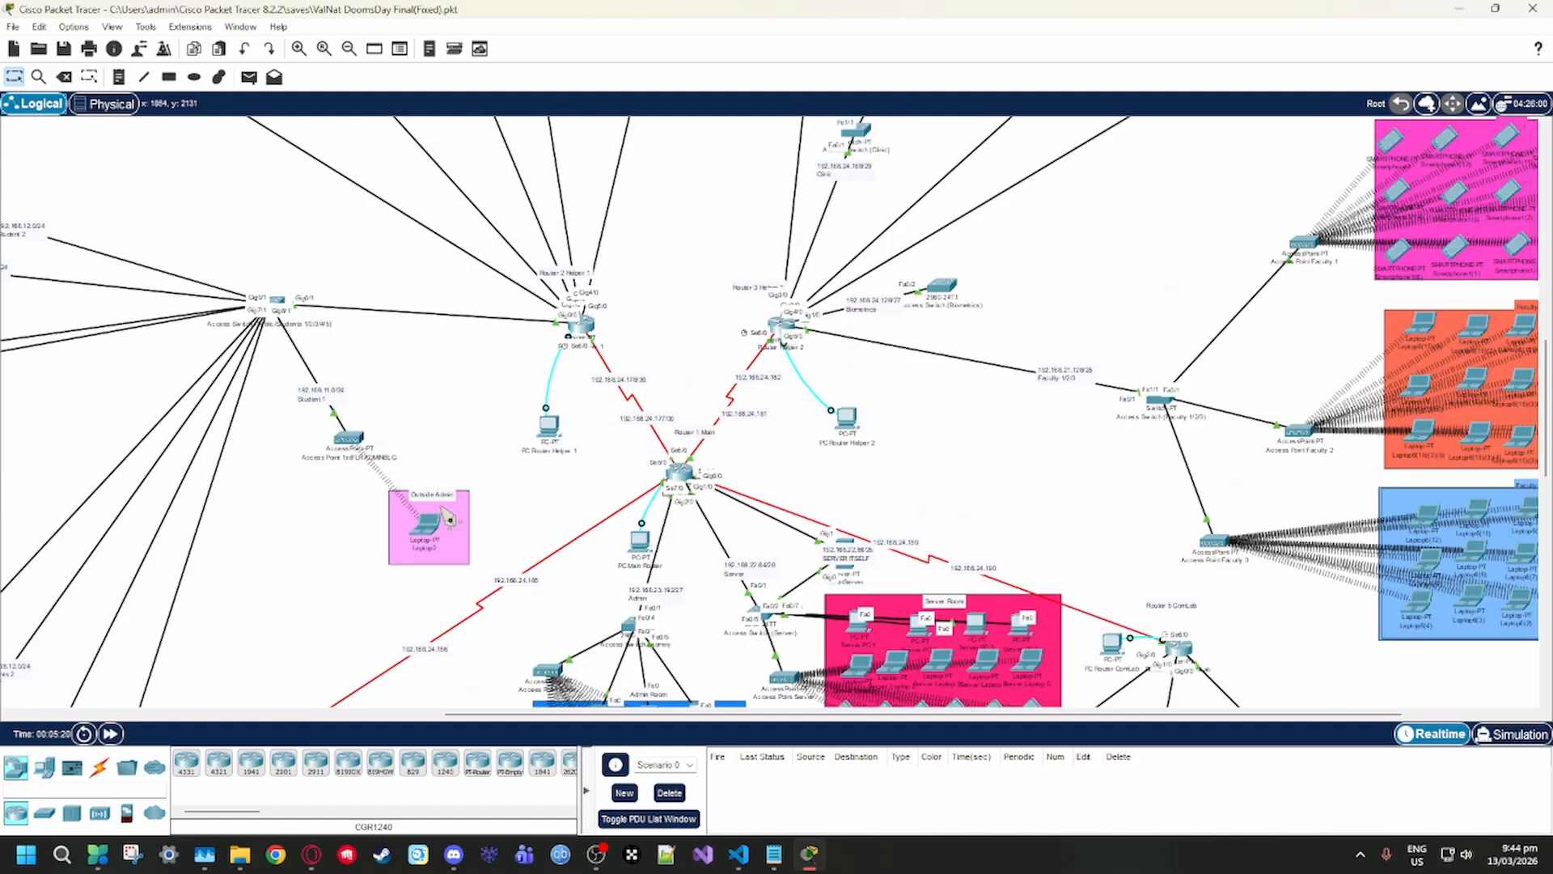
{"action": "scroll", "coordinate": [495, 495], "scroll_direction": "down", "scroll_amount": 3}
{"action": "scroll", "coordinate": [502, 508], "scroll_direction": "right", "scroll_amount": 1}
{"action": "scroll", "coordinate": [506, 516], "scroll_direction": "up", "scroll_amount": 1}
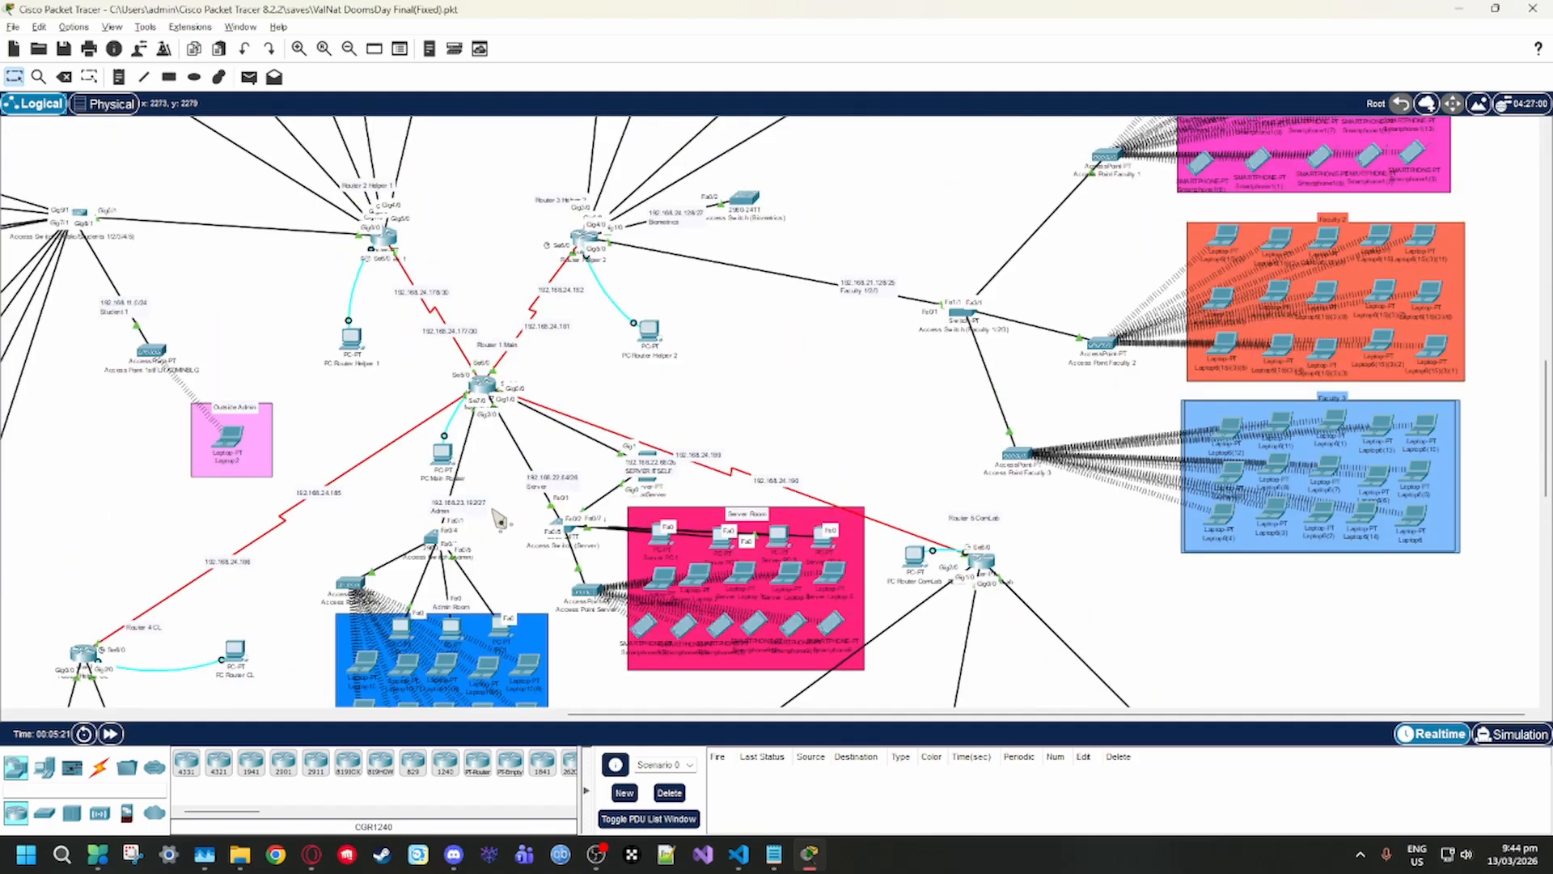
{"action": "scroll", "coordinate": [496, 520], "scroll_direction": "left", "scroll_amount": 2}
Switch back to the physical view of the 1st Floor and open the Main Wiring Closet
{"action": "key", "text": "ctrl+shift+p"}
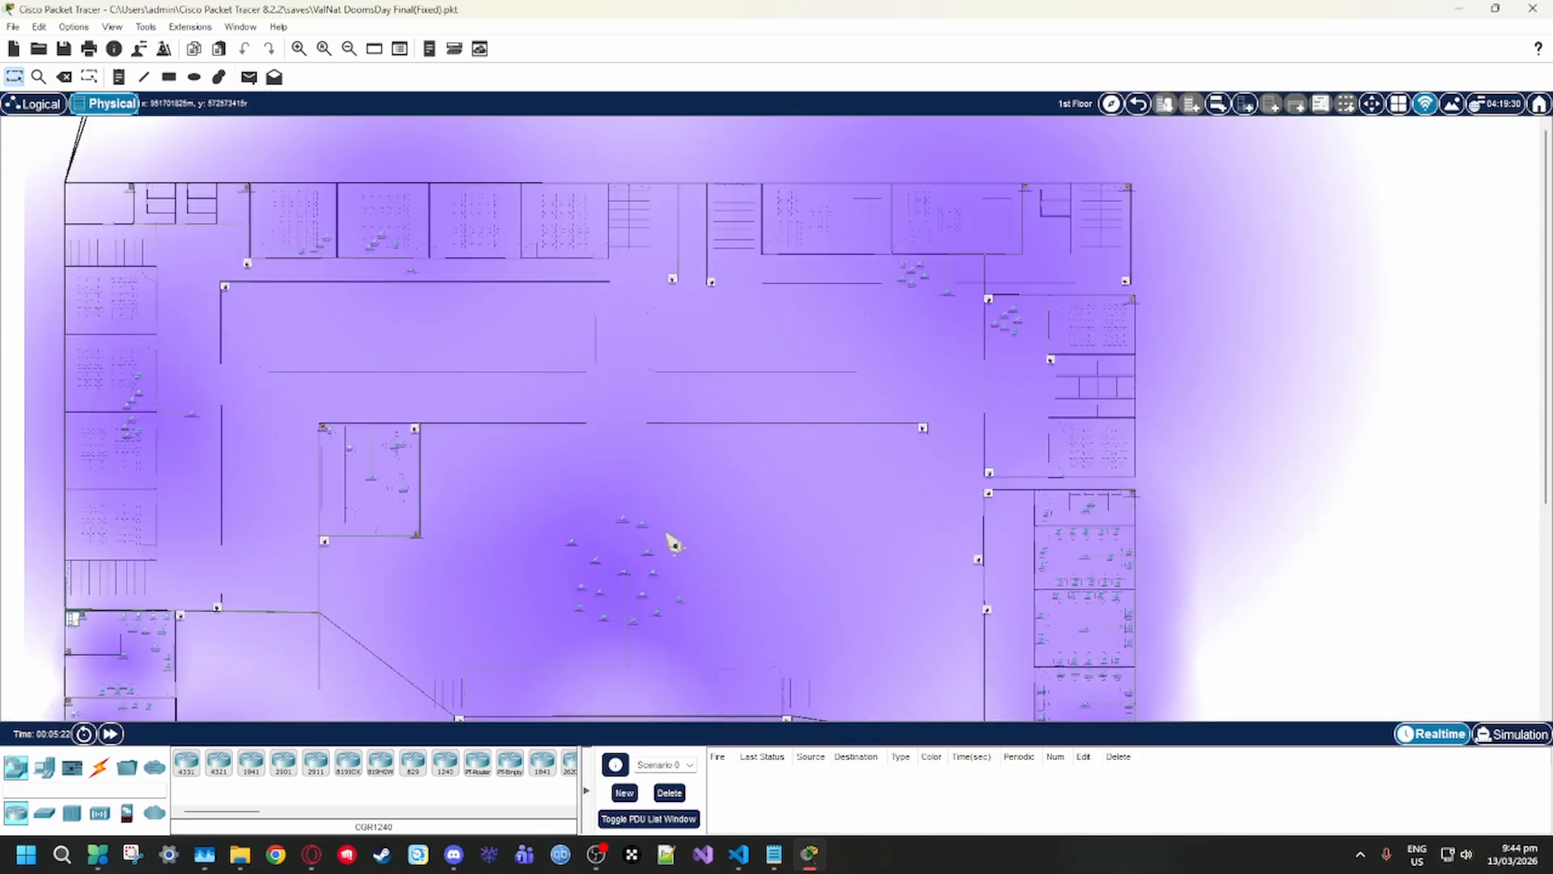
{"action": "scroll", "coordinate": [110, 603], "scroll_direction": "down", "scroll_amount": 3}
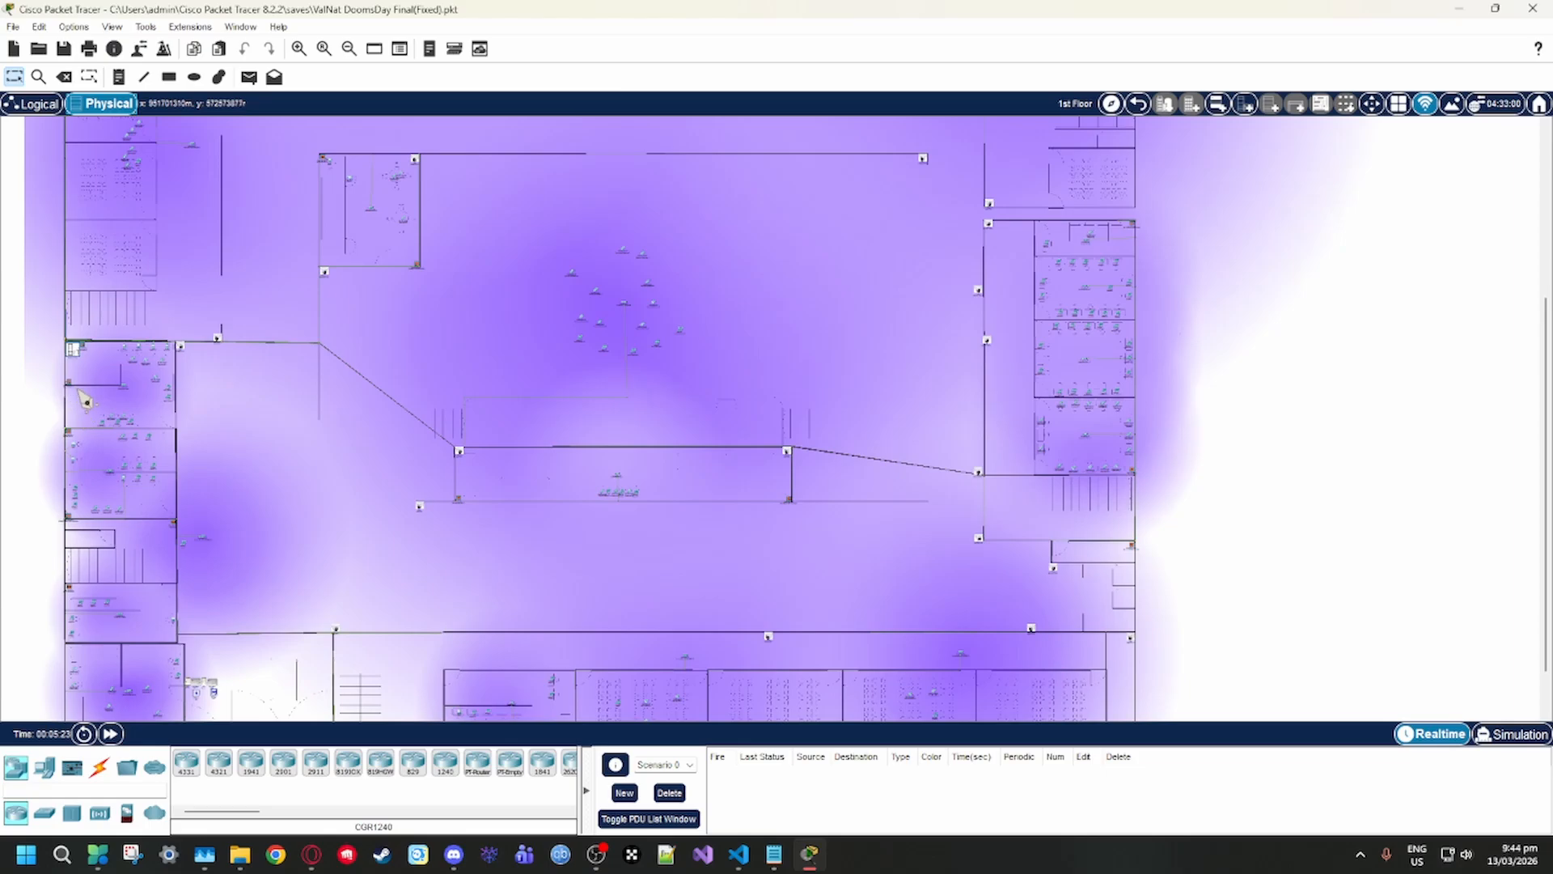
{"action": "left_click", "coordinate": [73, 350]}
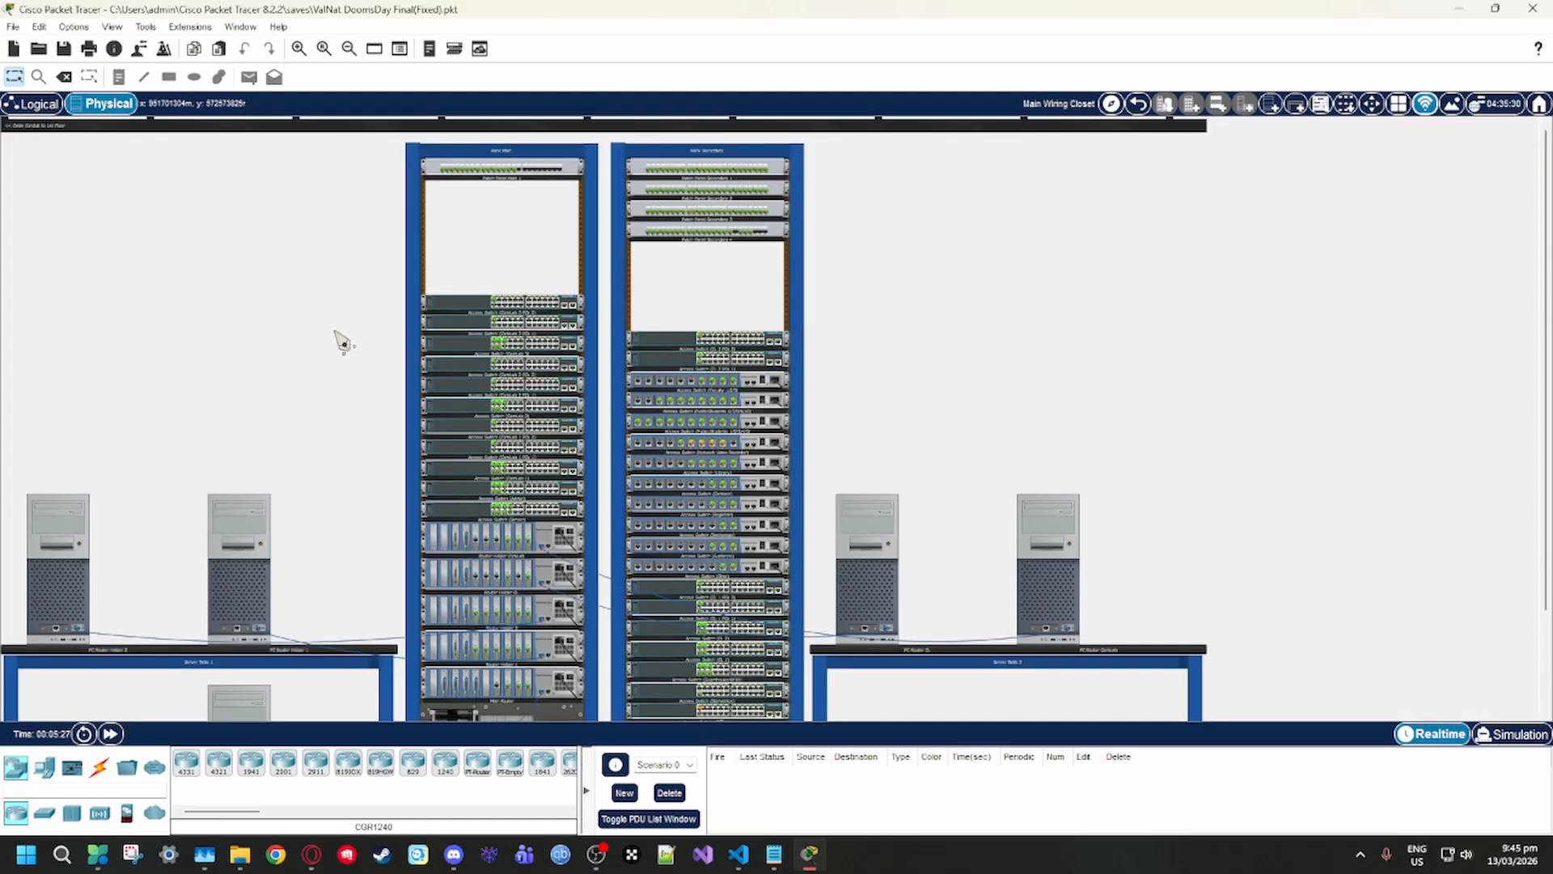
Inspect both racks in the Main Wiring Closet, including the patch panels, switches, routers, server and power distribution devices
{"action": "scroll", "coordinate": [613, 505], "scroll_direction": "down", "scroll_amount": 2}
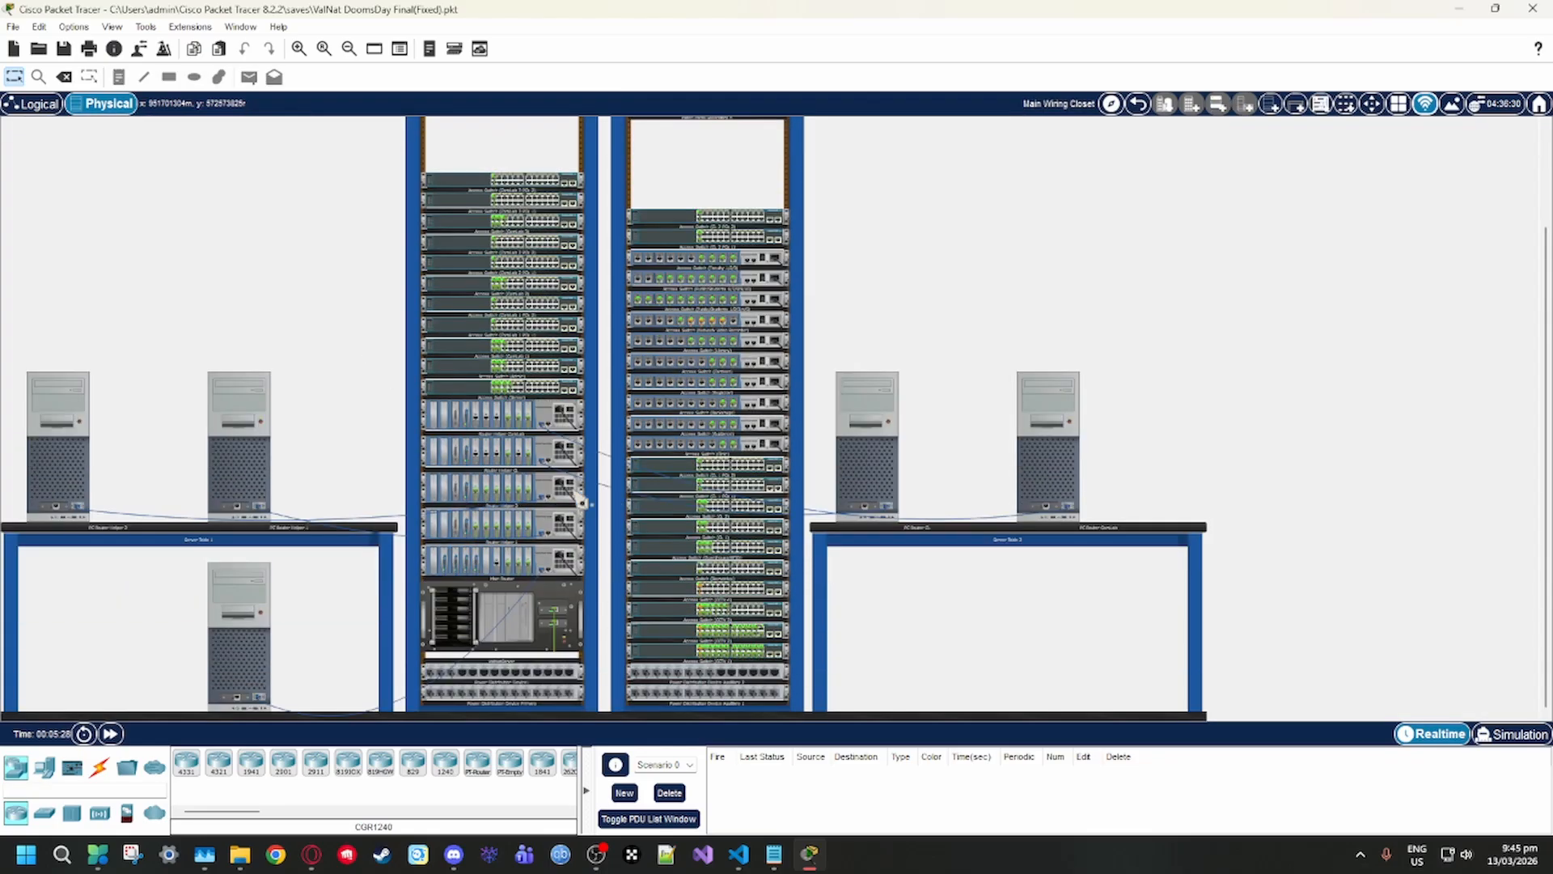
{"action": "scroll", "coordinate": [582, 503], "scroll_direction": "up", "scroll_amount": 2}
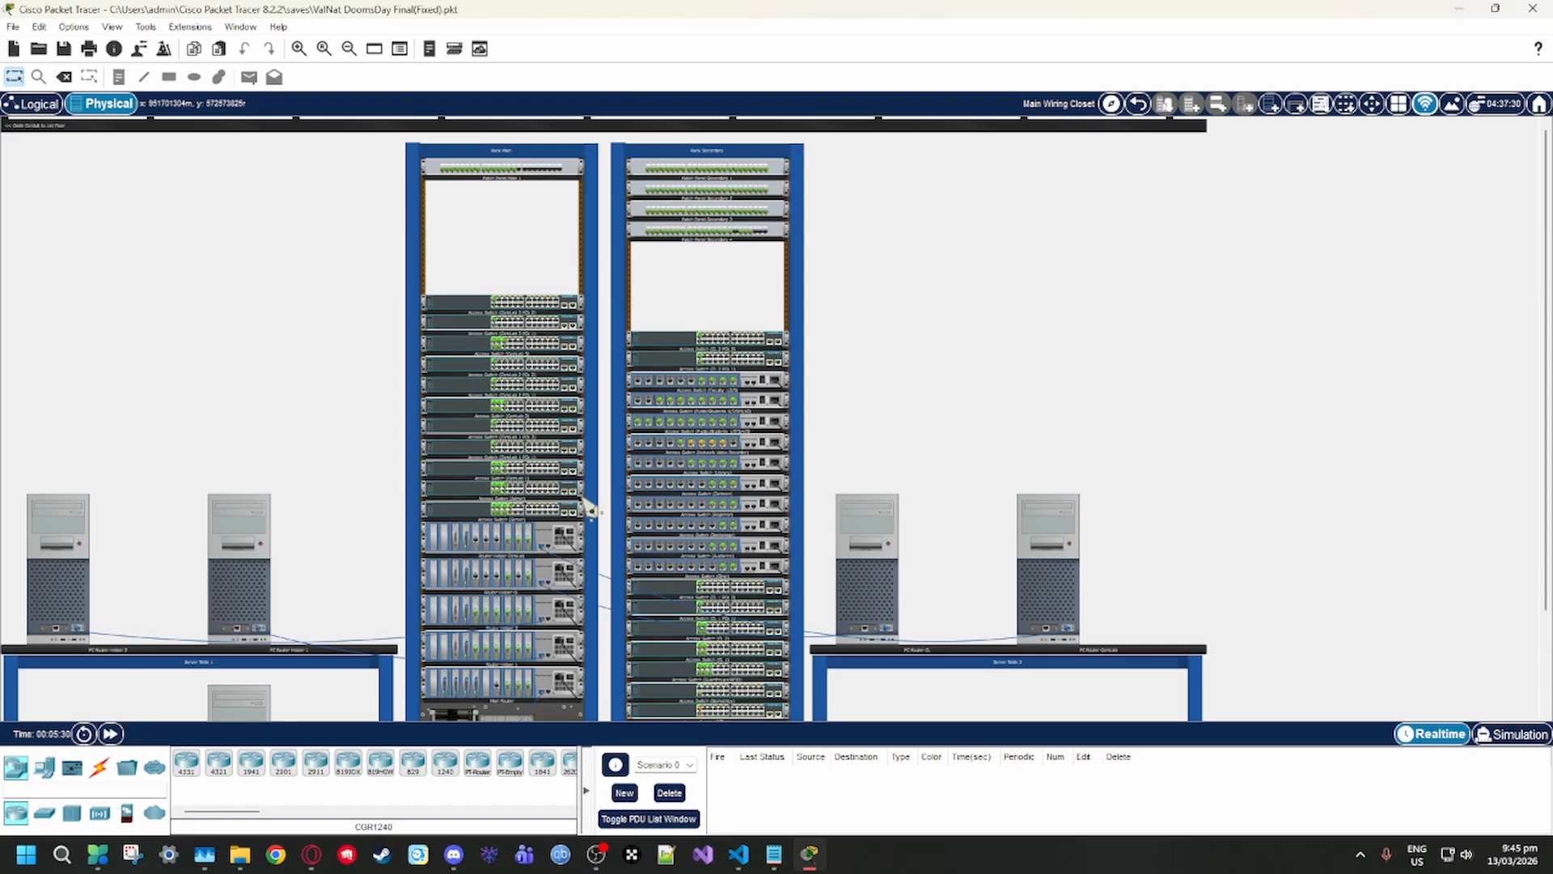
{"action": "scroll", "coordinate": [459, 559], "scroll_direction": "down", "scroll_amount": 2}
{"action": "scroll", "coordinate": [570, 206], "scroll_direction": "up", "scroll_amount": 2}
{"action": "scroll", "coordinate": [518, 517], "scroll_direction": "down", "scroll_amount": 2}
{"action": "scroll", "coordinate": [530, 536], "scroll_direction": "down", "scroll_amount": 1}
{"action": "scroll", "coordinate": [584, 541], "scroll_direction": "up", "scroll_amount": 1}
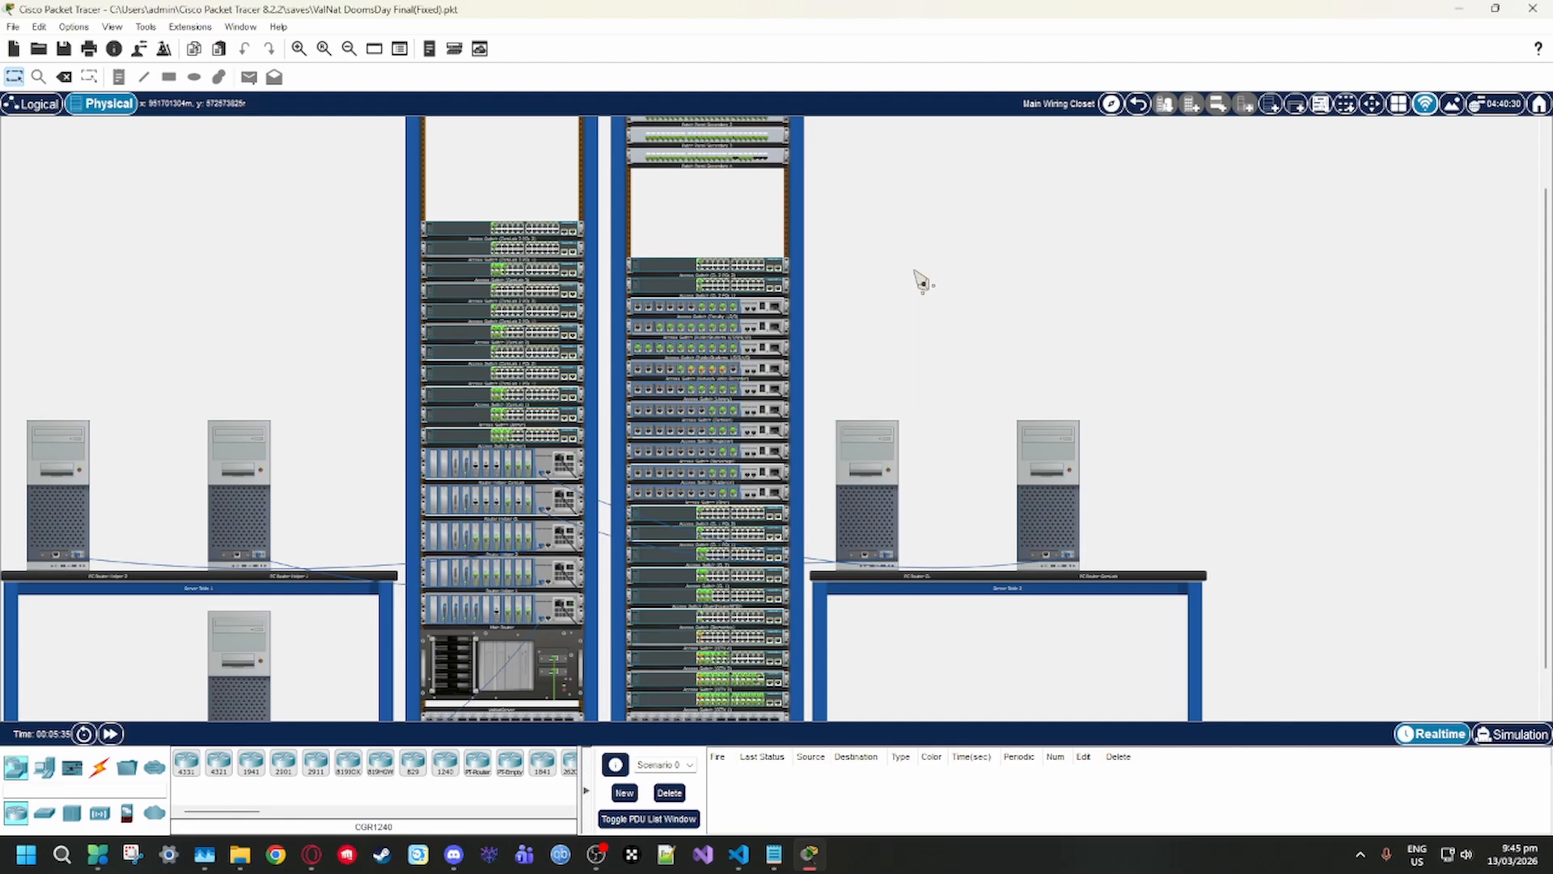
{"action": "scroll", "coordinate": [716, 283], "scroll_direction": "up", "scroll_amount": 2}
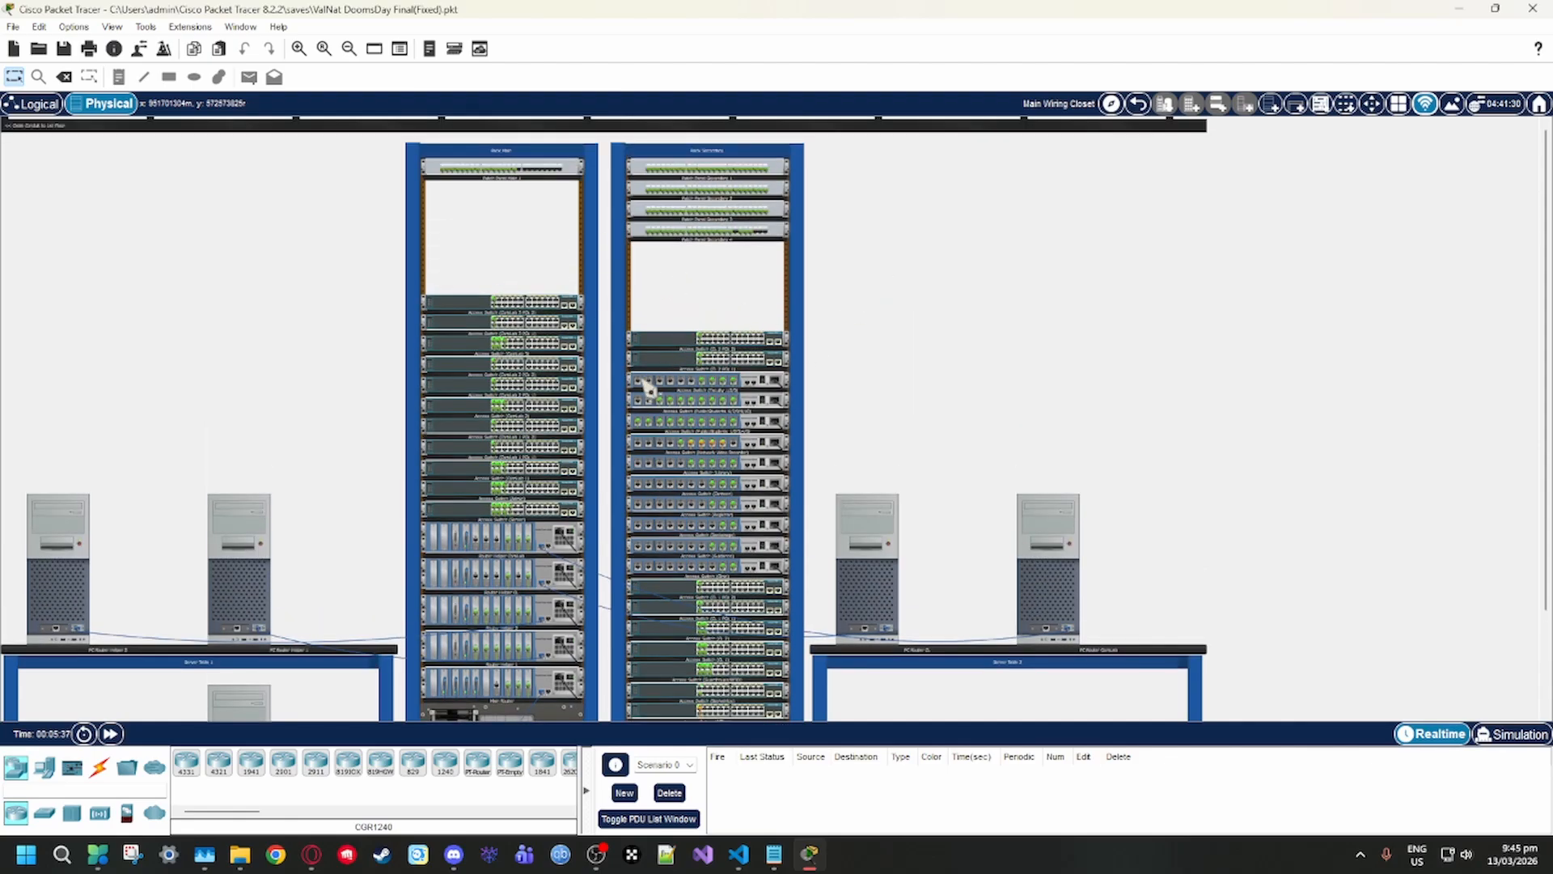
{"action": "scroll", "coordinate": [723, 433], "scroll_direction": "down", "scroll_amount": 3}
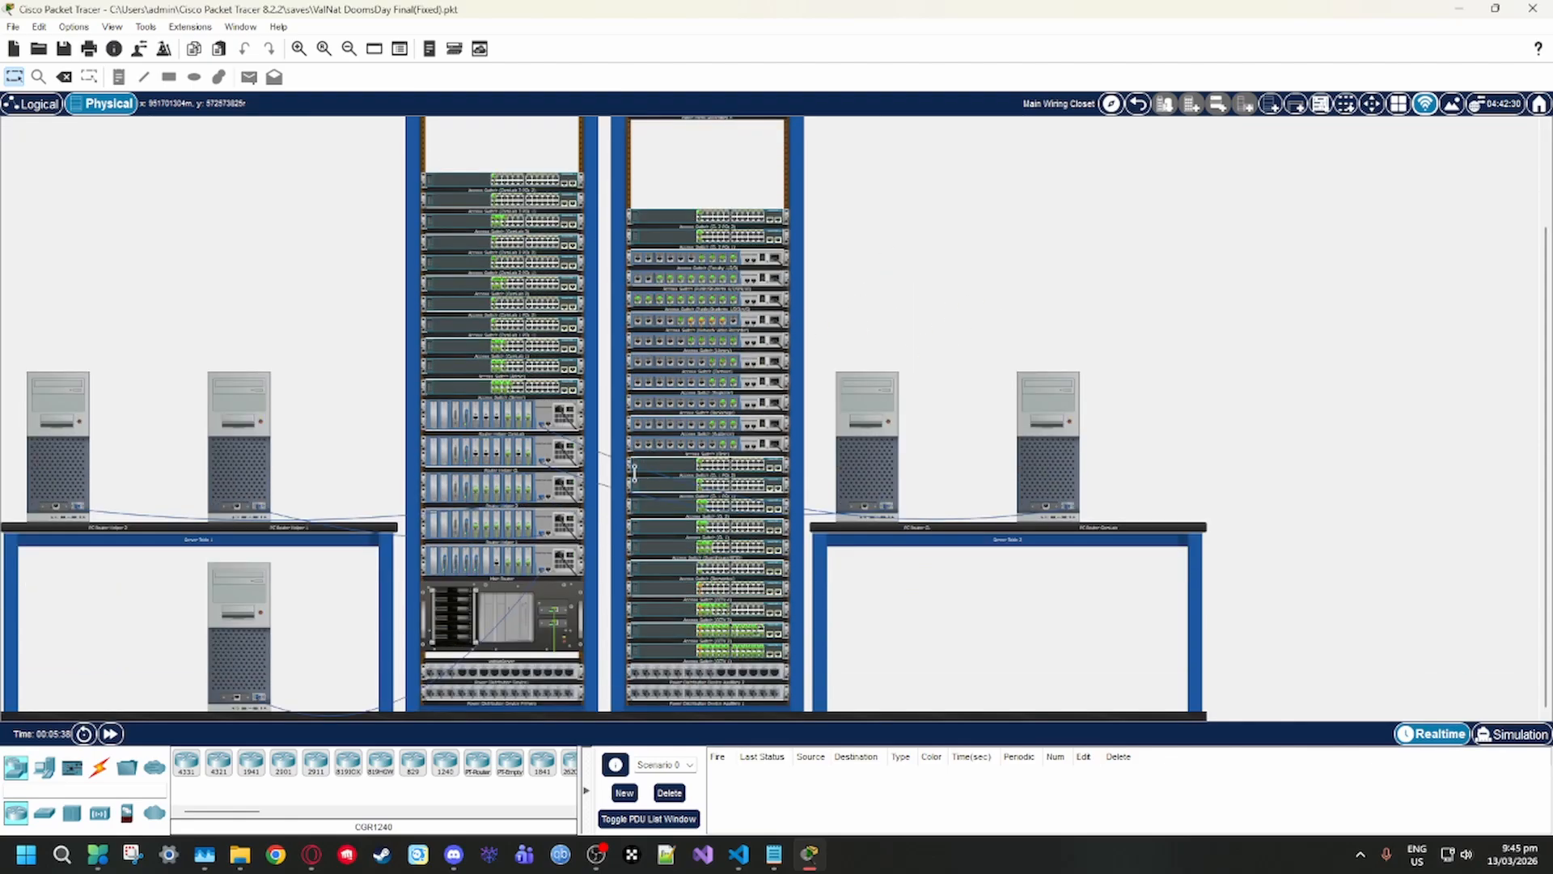
{"action": "scroll", "coordinate": [868, 388], "scroll_direction": "up", "scroll_amount": 2}
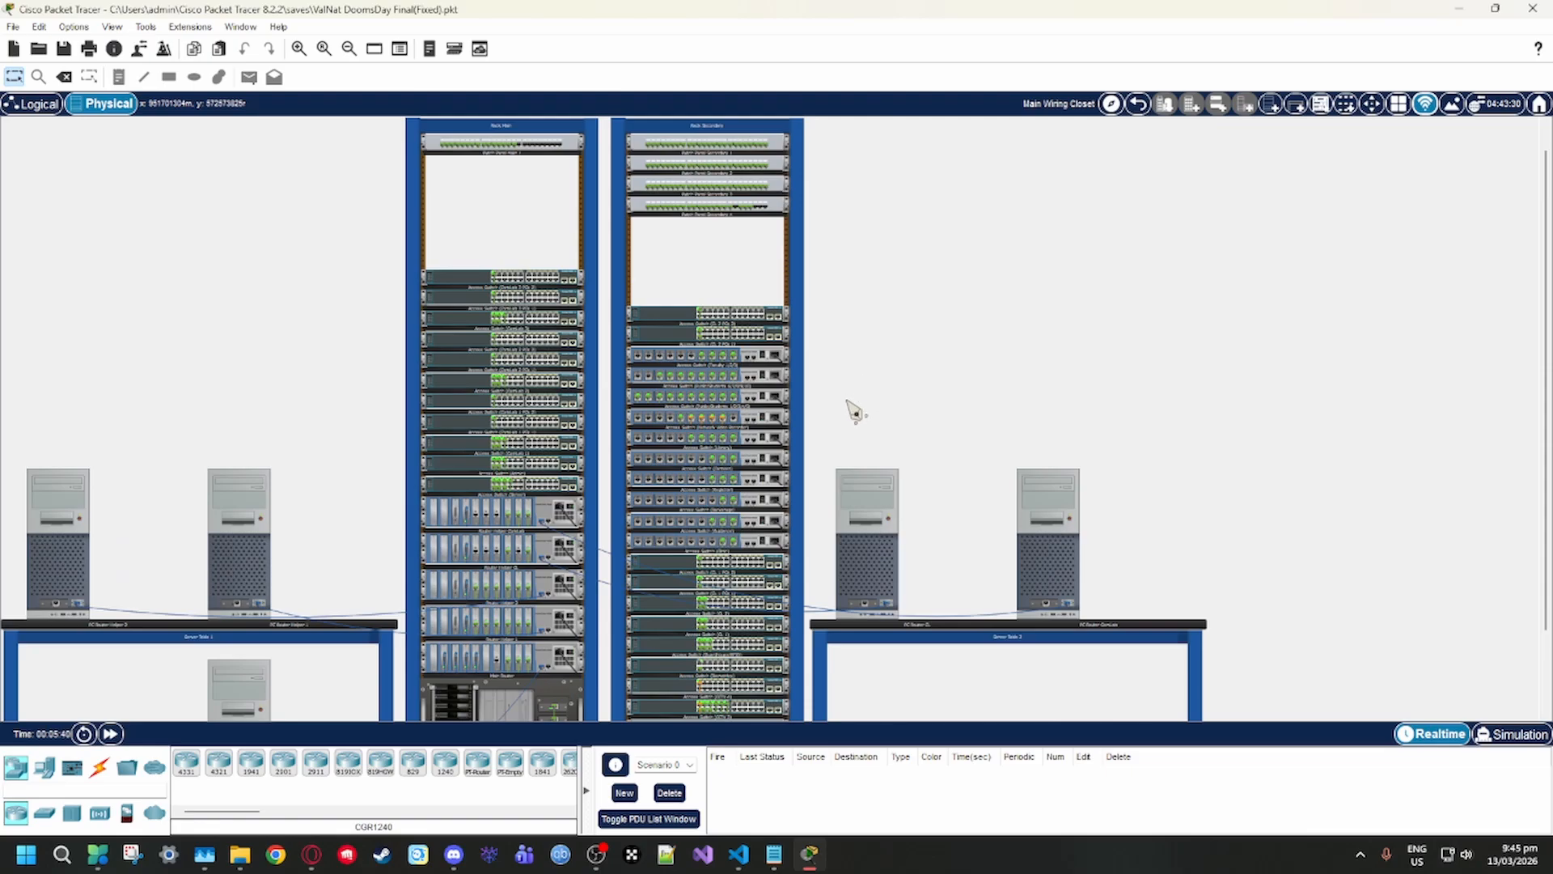
{"action": "scroll", "coordinate": [840, 419], "scroll_direction": "down", "scroll_amount": 2}
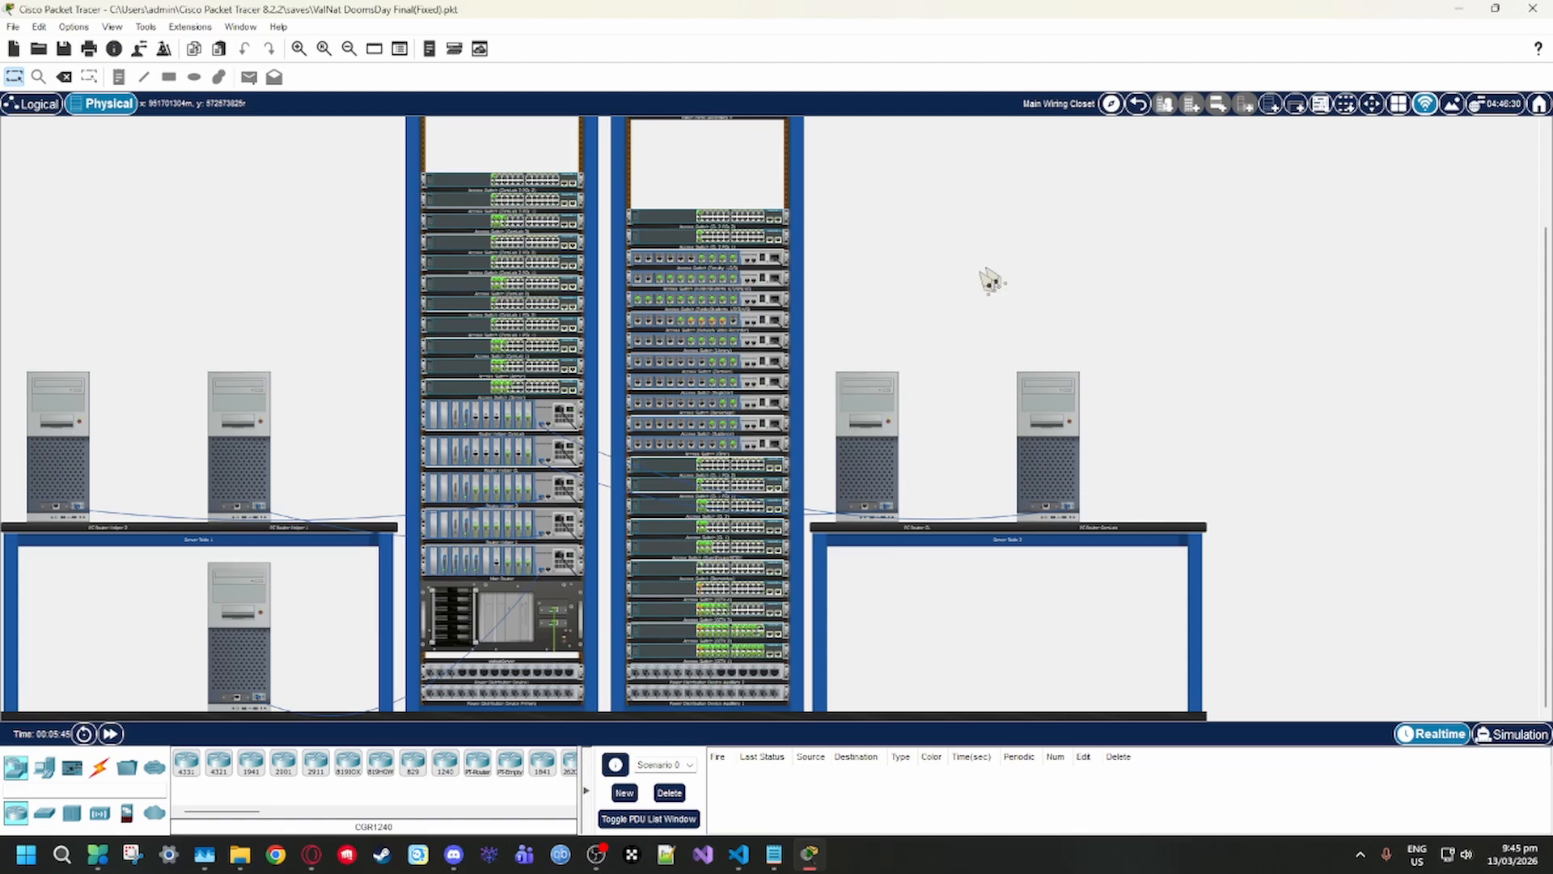
{"action": "scroll", "coordinate": [505, 324], "scroll_direction": "up", "scroll_amount": 3}
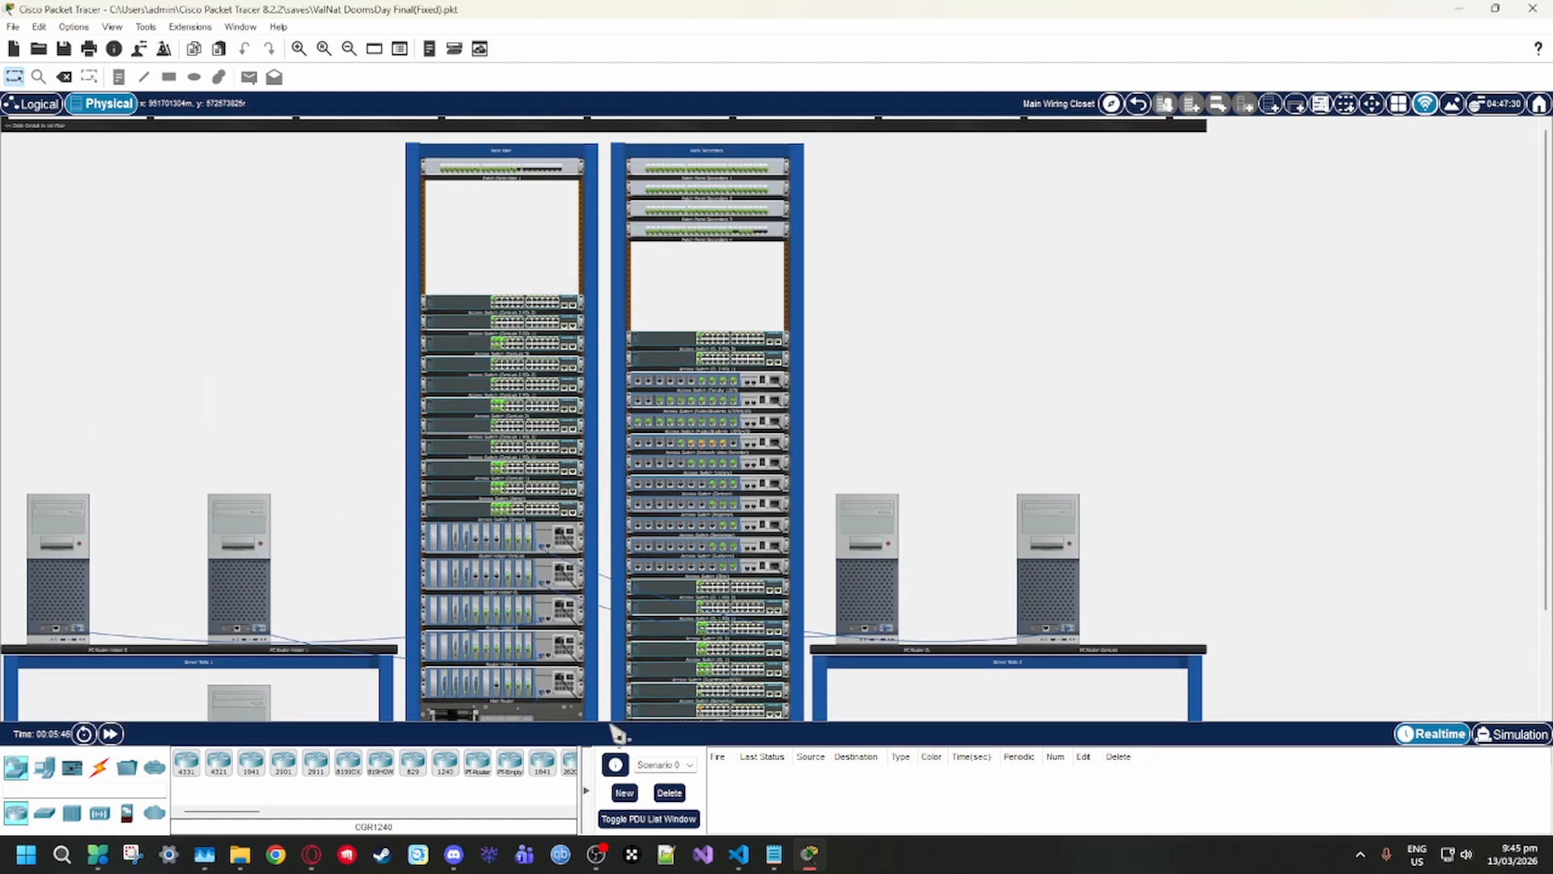
{"action": "scroll", "coordinate": [561, 639], "scroll_direction": "down", "scroll_amount": 3}
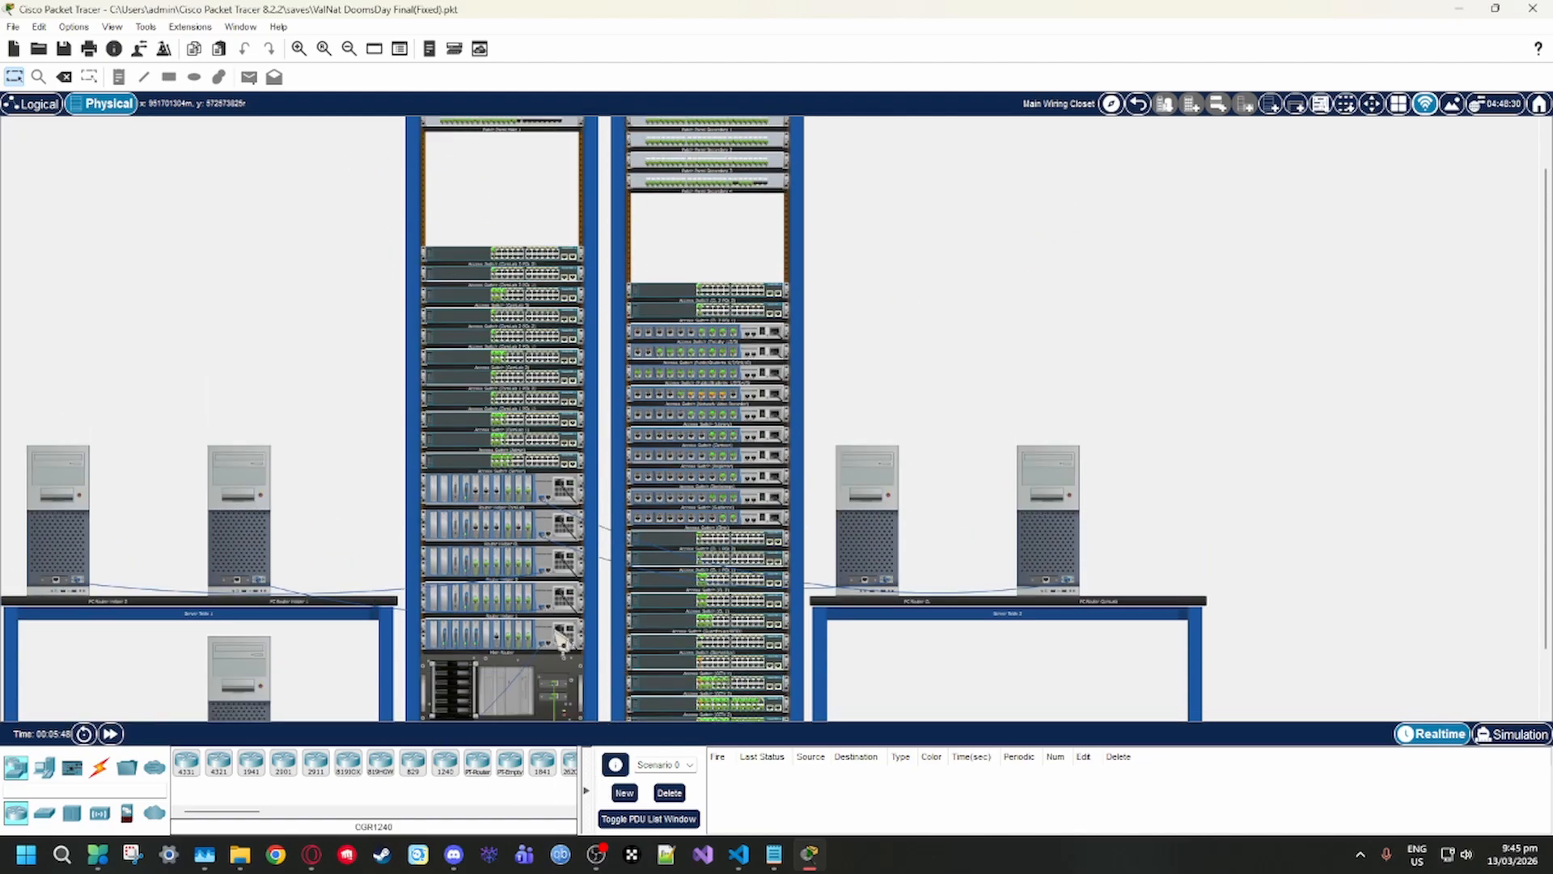
Examine the access switches in the racks and the power distribution devices at the base of both racks
{"action": "scroll", "coordinate": [560, 639], "scroll_direction": "down", "scroll_amount": 2}
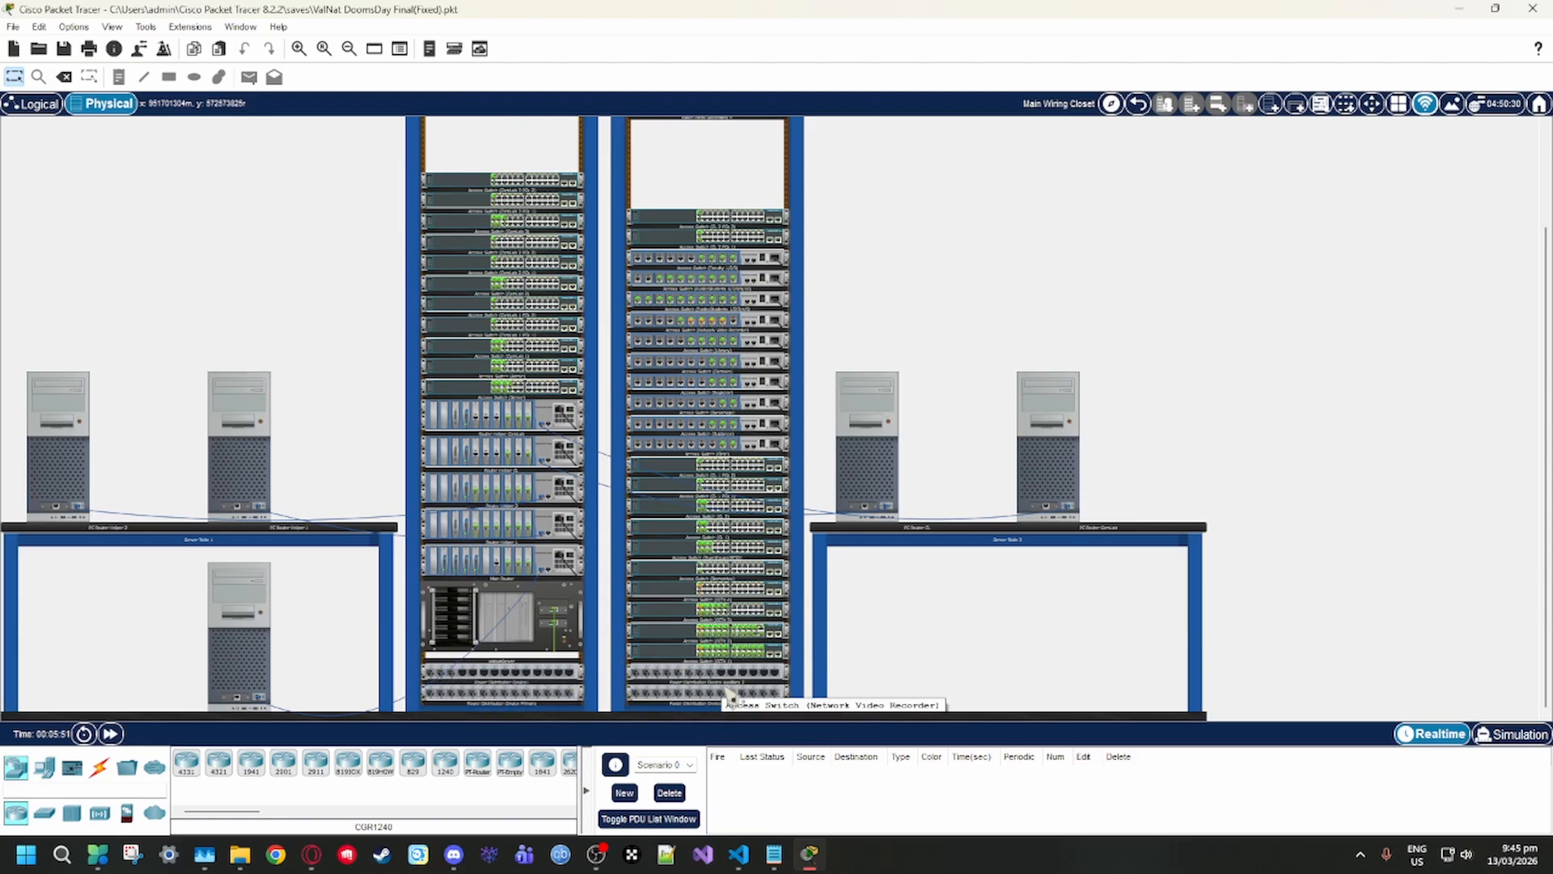
{"action": "scroll", "coordinate": [503, 594], "scroll_direction": "up", "scroll_amount": 3}
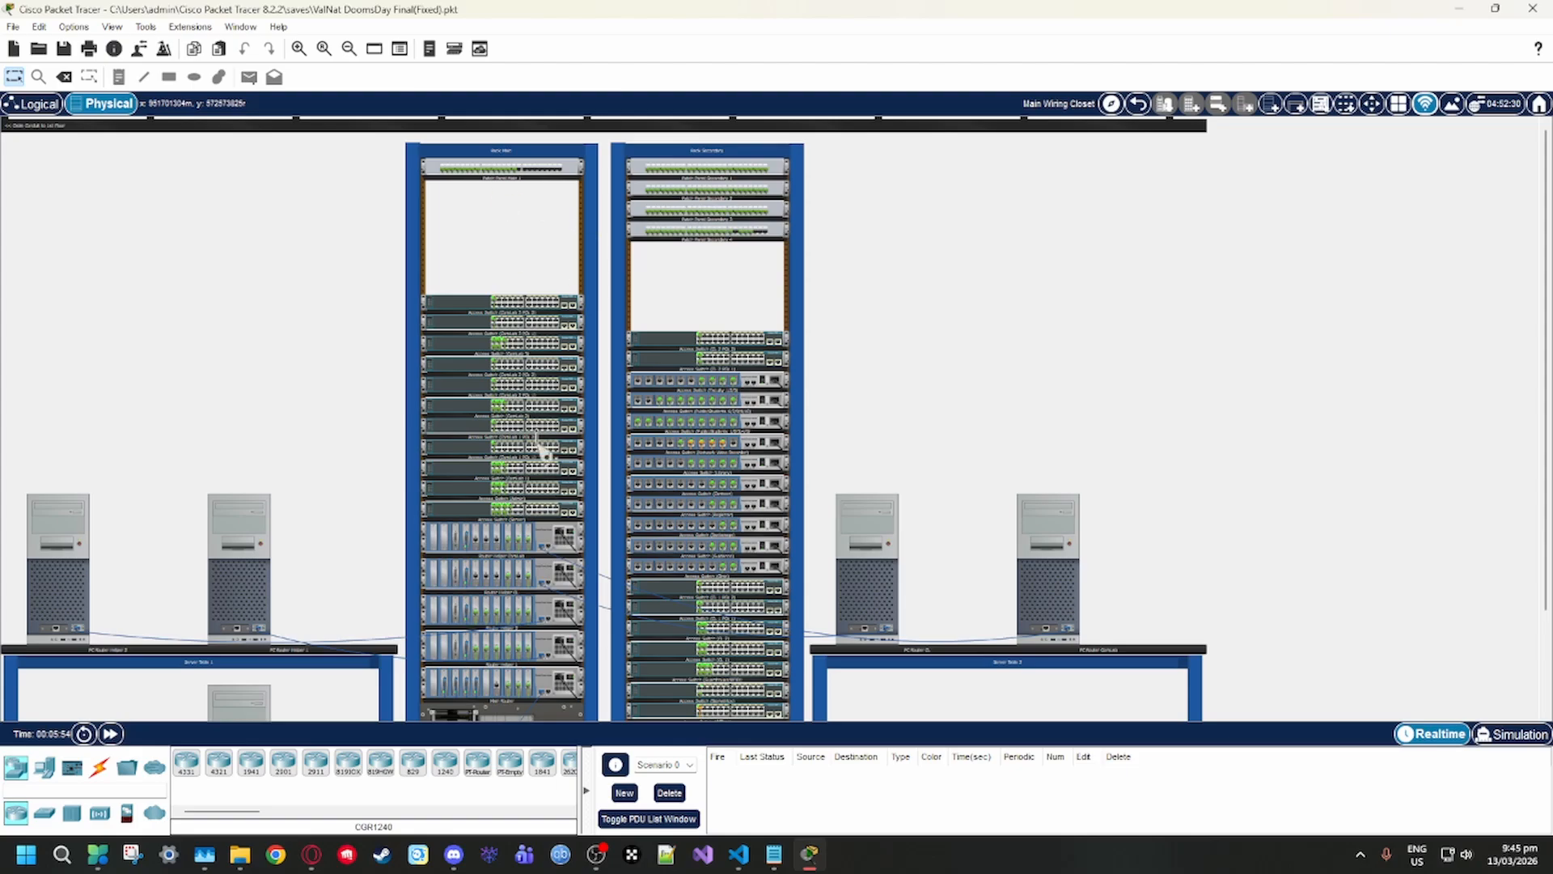
{"action": "scroll", "coordinate": [545, 451], "scroll_direction": "down", "scroll_amount": 3}
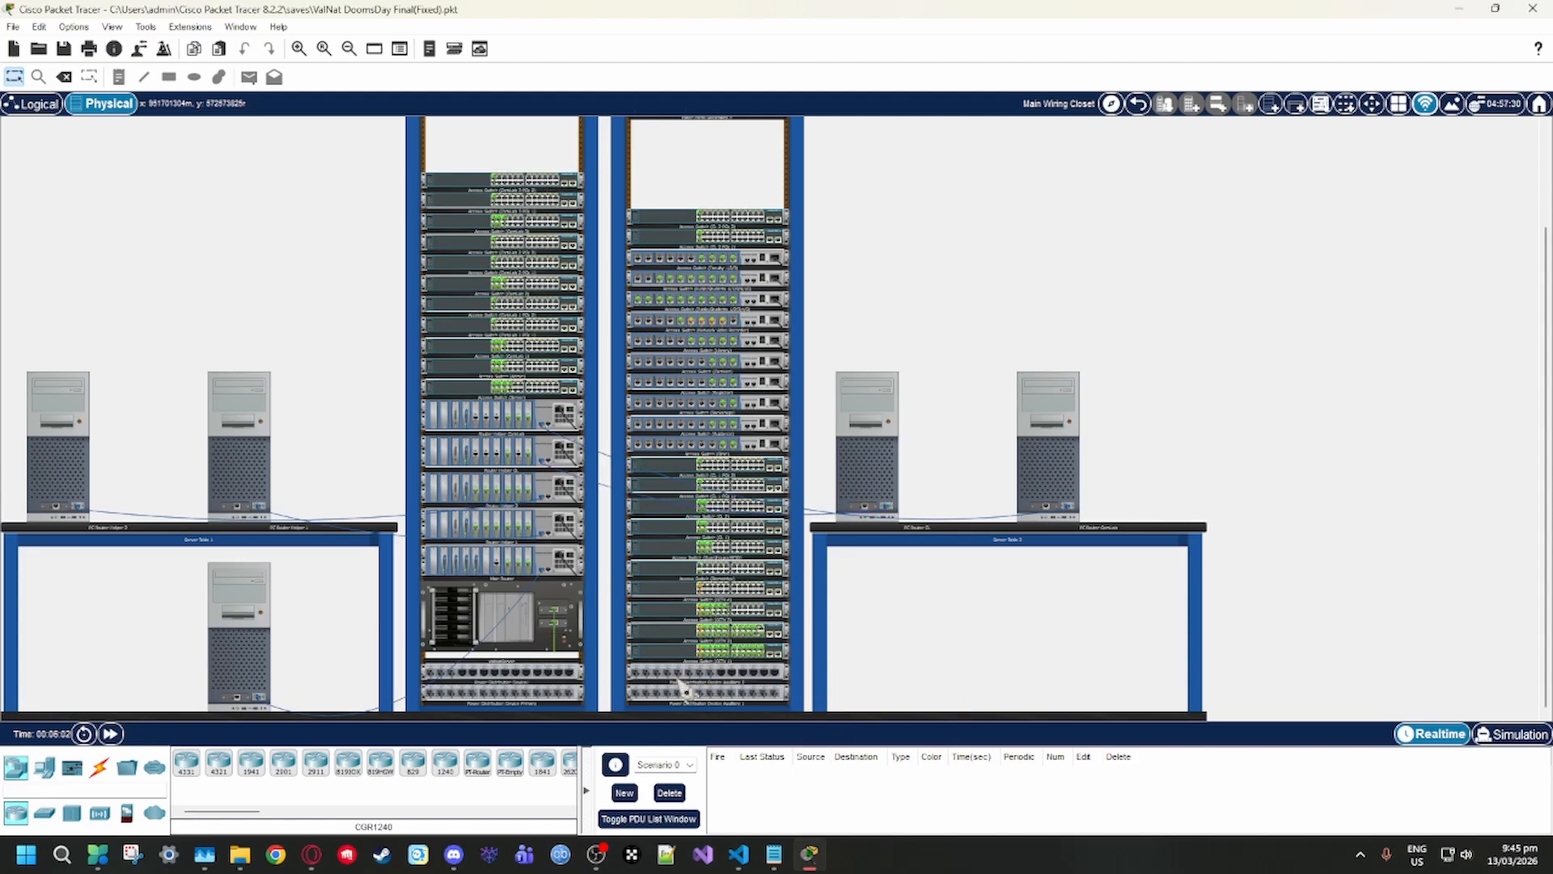
Return to the logical topology and examine the area around the main router, helper routers, Server Room and Admin Room
{"action": "left_click", "coordinate": [32, 104]}
{"action": "scroll", "coordinate": [768, 486], "scroll_direction": "down", "scroll_amount": 3}
{"action": "scroll", "coordinate": [779, 497], "scroll_direction": "up", "scroll_amount": 2}
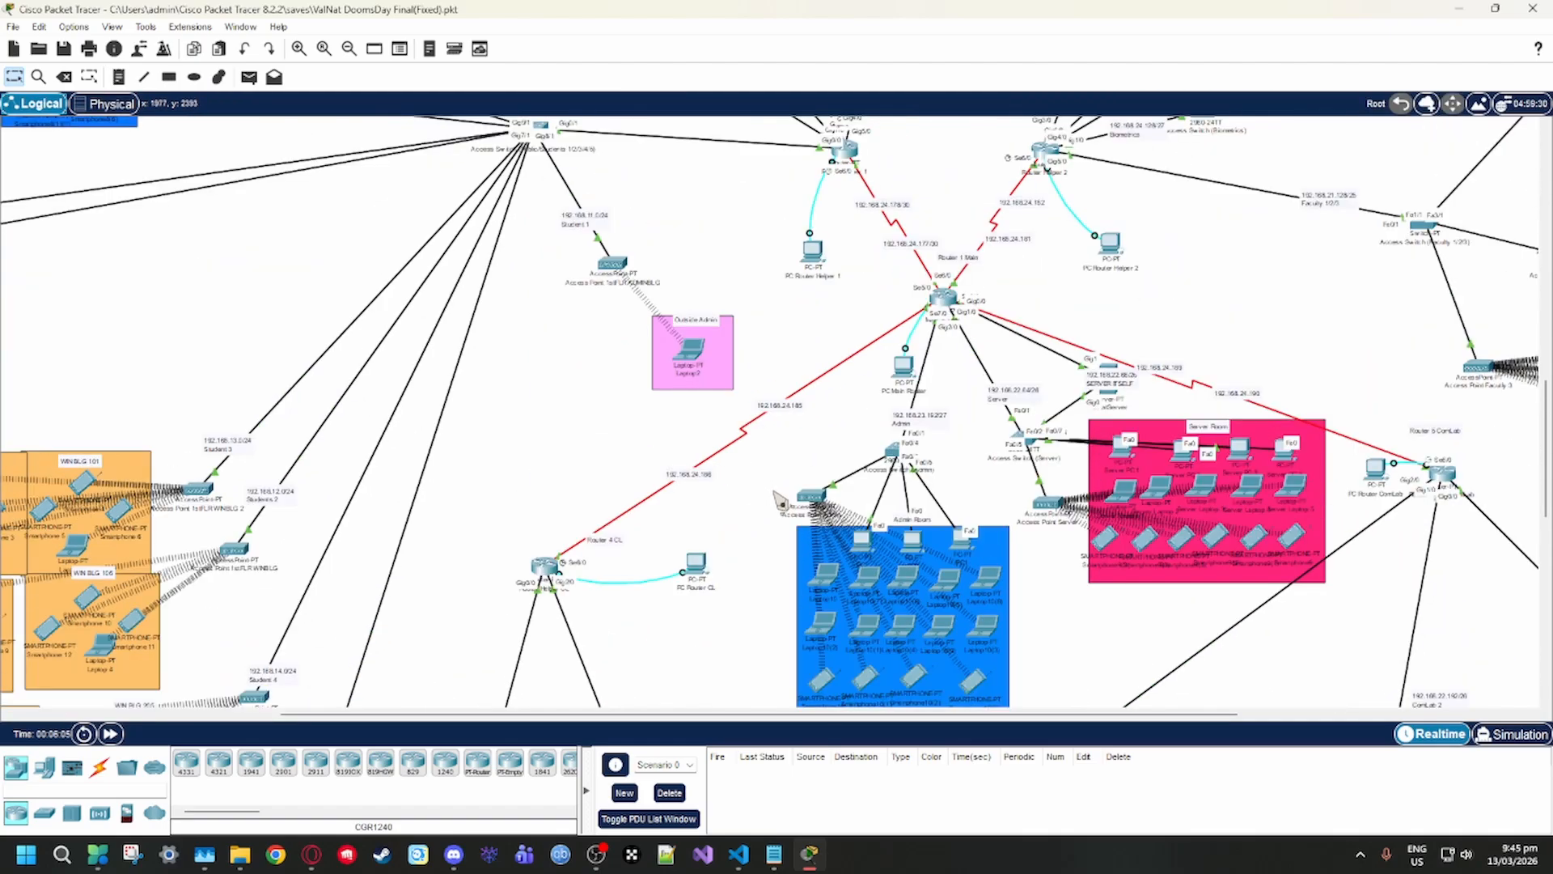
{"action": "scroll", "coordinate": [772, 521], "scroll_direction": "down", "scroll_amount": 2}
{"action": "scroll", "coordinate": [711, 545], "scroll_direction": "up", "scroll_amount": 1}
{"action": "scroll", "coordinate": [872, 439], "scroll_direction": "up", "scroll_amount": 2}
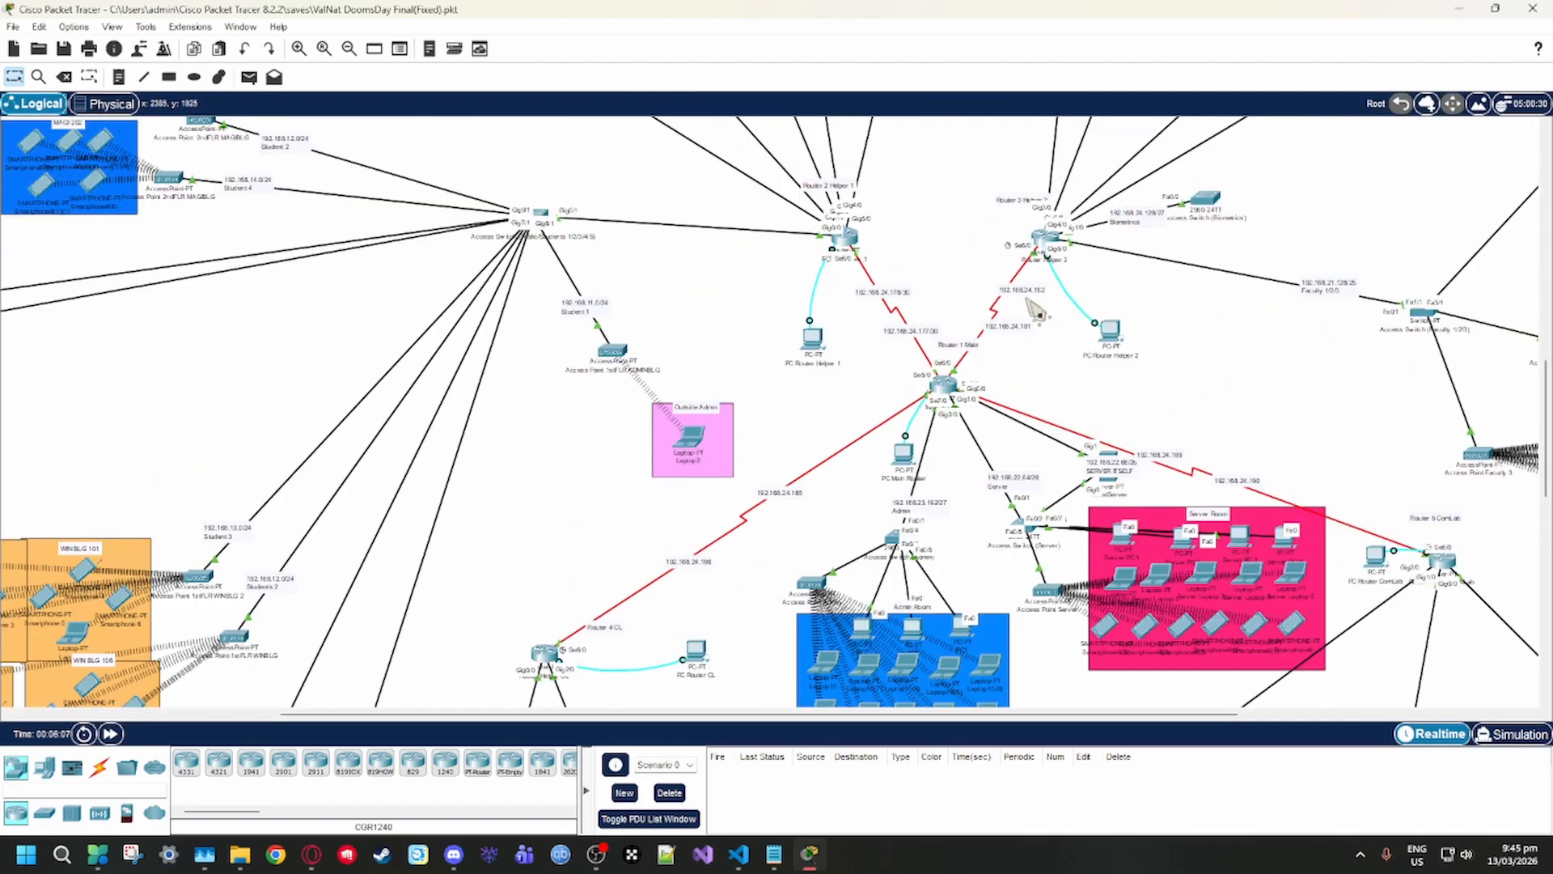
{"action": "scroll", "coordinate": [777, 510], "scroll_direction": "down", "scroll_amount": 2}
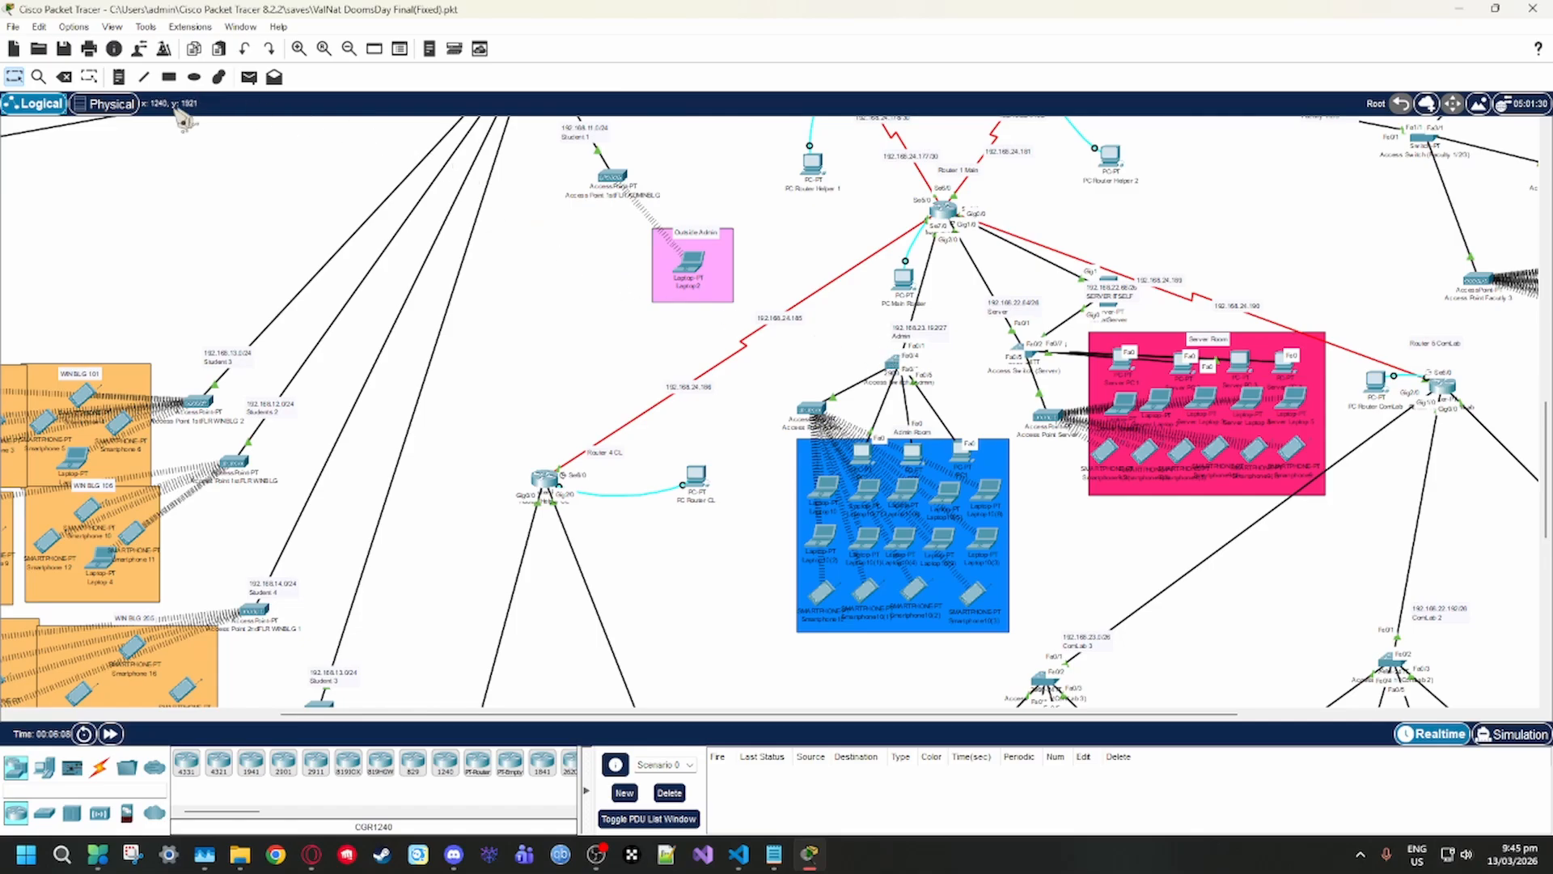
Revisit the Main Wiring Closet racks in the physical view and return to the logical topology
{"action": "left_click", "coordinate": [113, 108]}
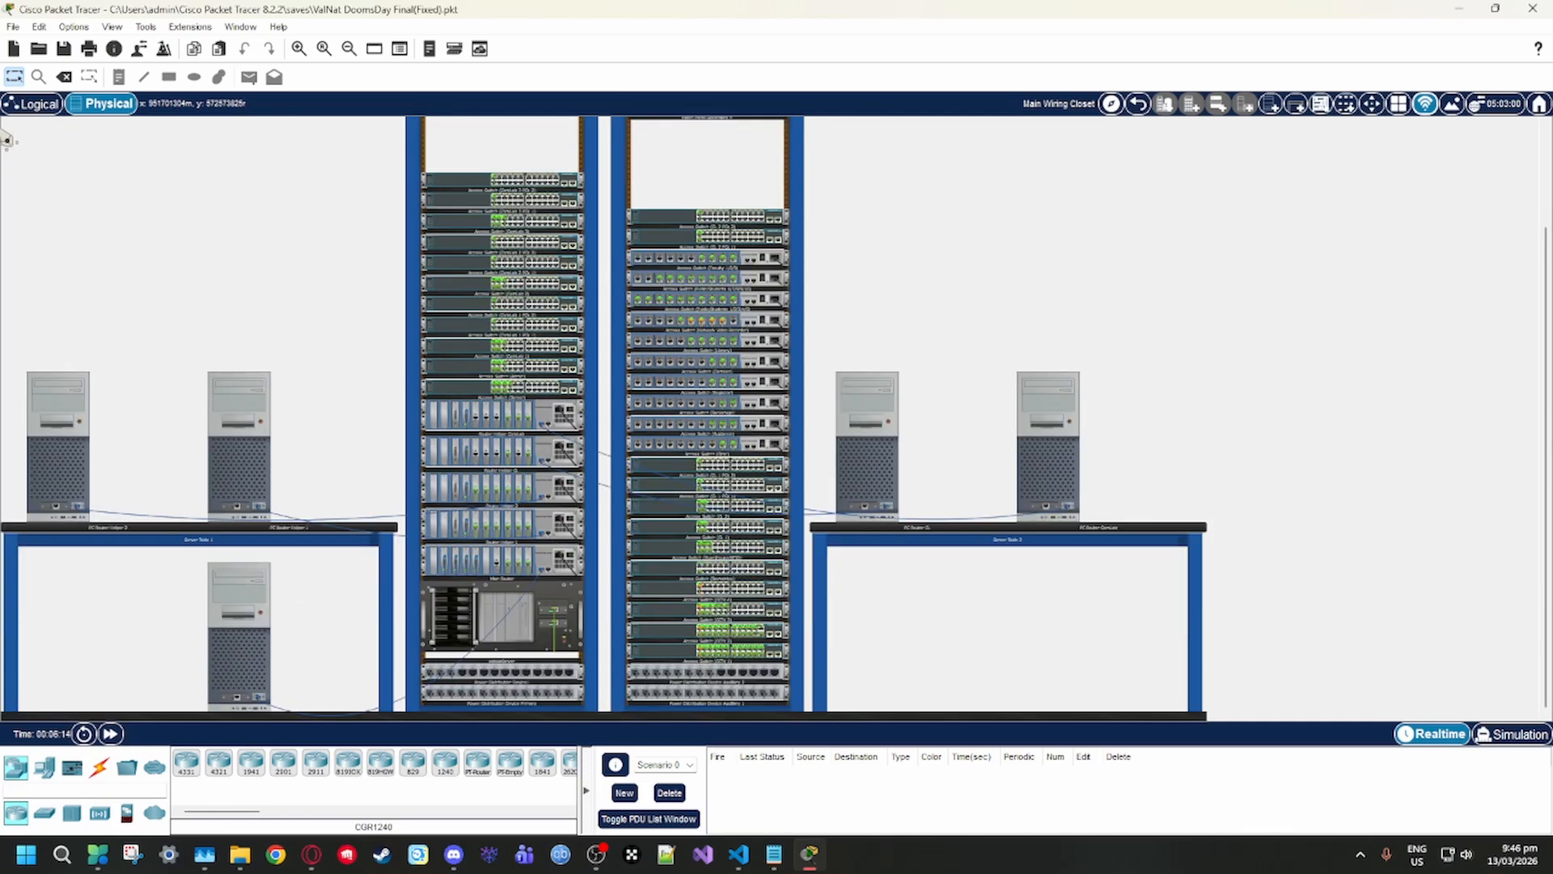
{"action": "left_click", "coordinate": [34, 103]}
{"action": "scroll", "coordinate": [750, 591], "scroll_direction": "up", "scroll_amount": 2}
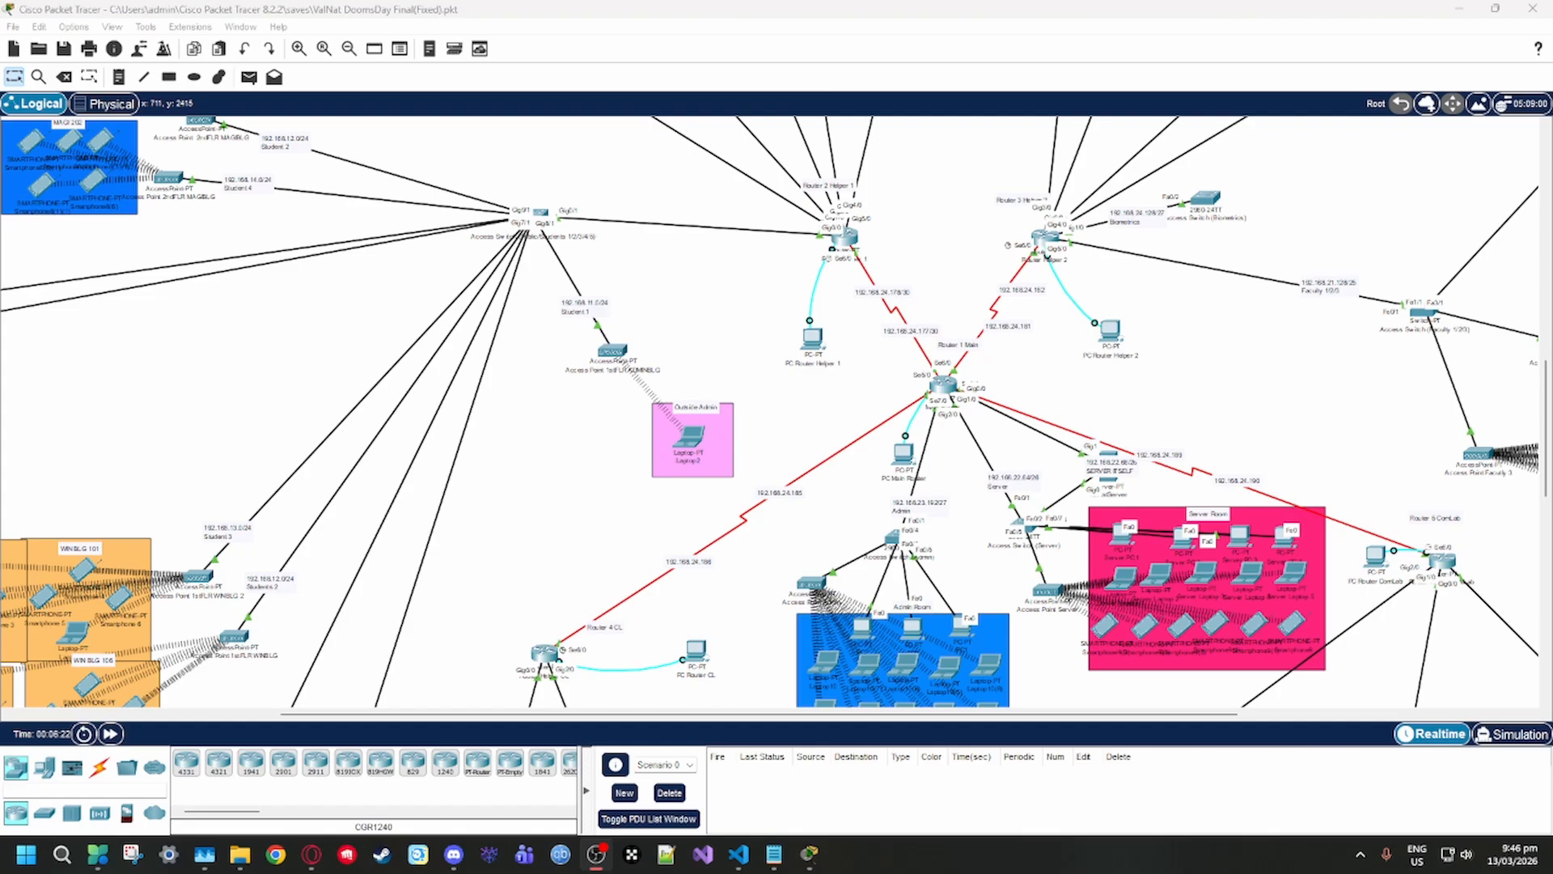
Open the CL router, look over its global settings and command line, and close its window
{"action": "scroll", "coordinate": [517, 502], "scroll_direction": "down", "scroll_amount": 3}
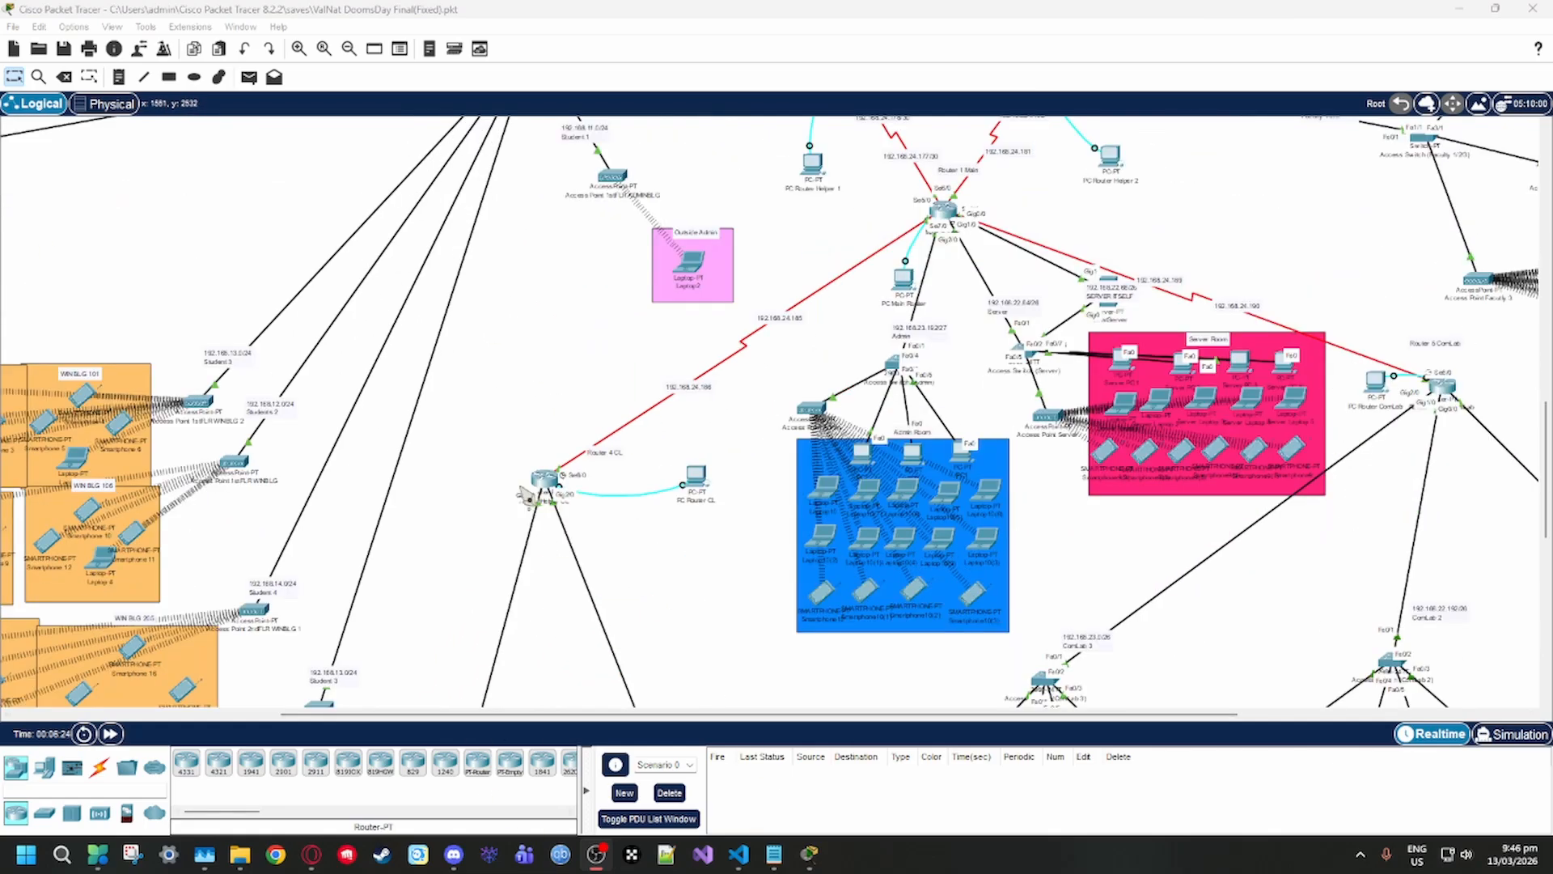
{"action": "left_click", "coordinate": [547, 481]}
{"action": "left_click", "coordinate": [665, 215]}
{"action": "left_click", "coordinate": [627, 215]}
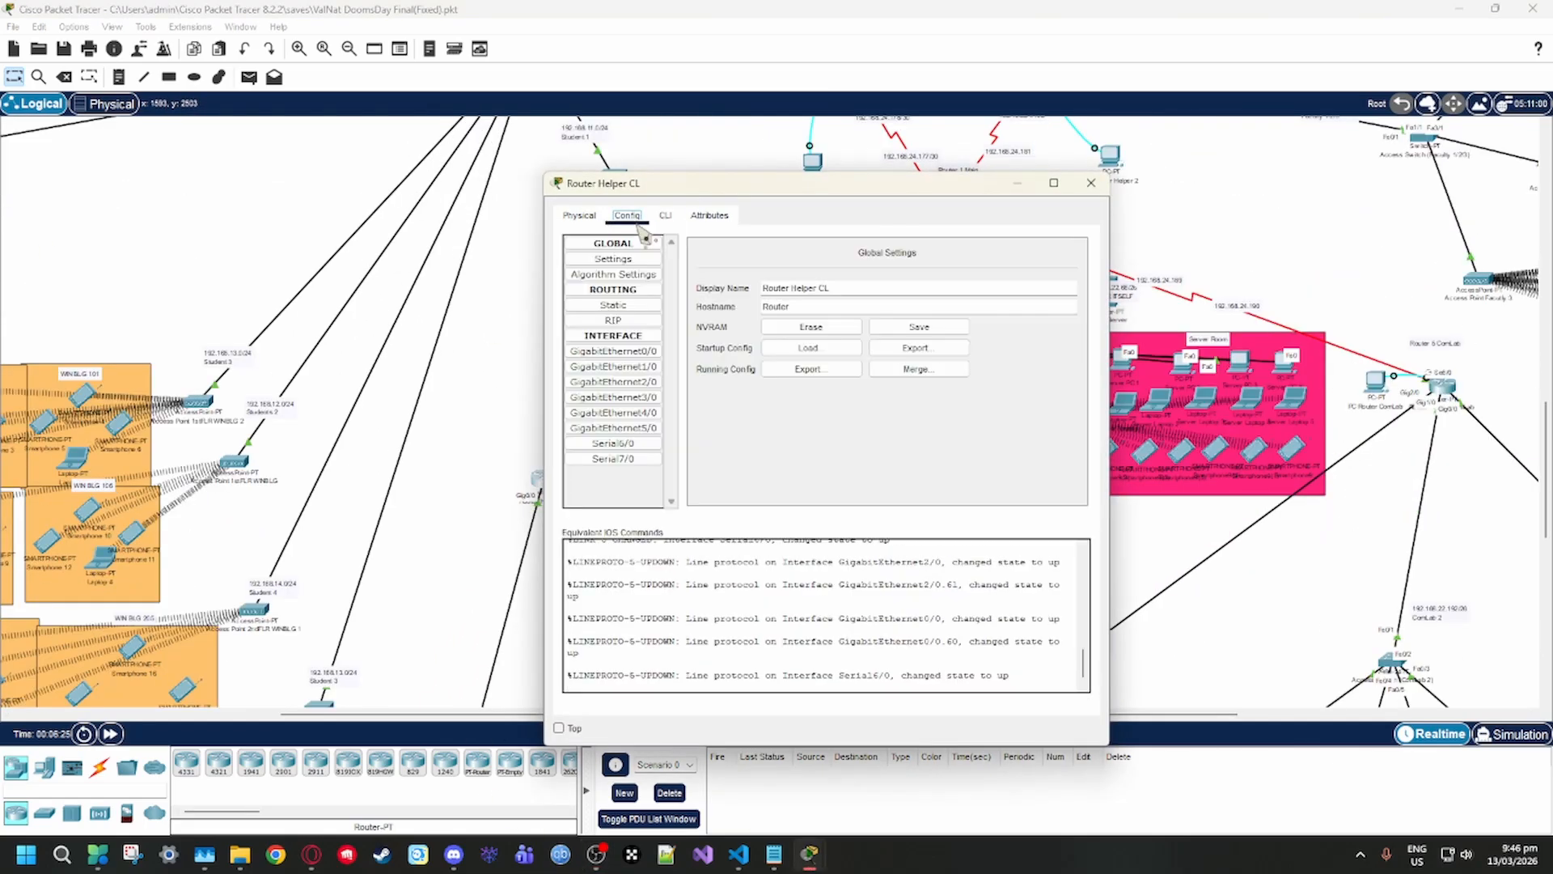
{"action": "left_click", "coordinate": [665, 216]}
{"action": "left_click", "coordinate": [1091, 182]}
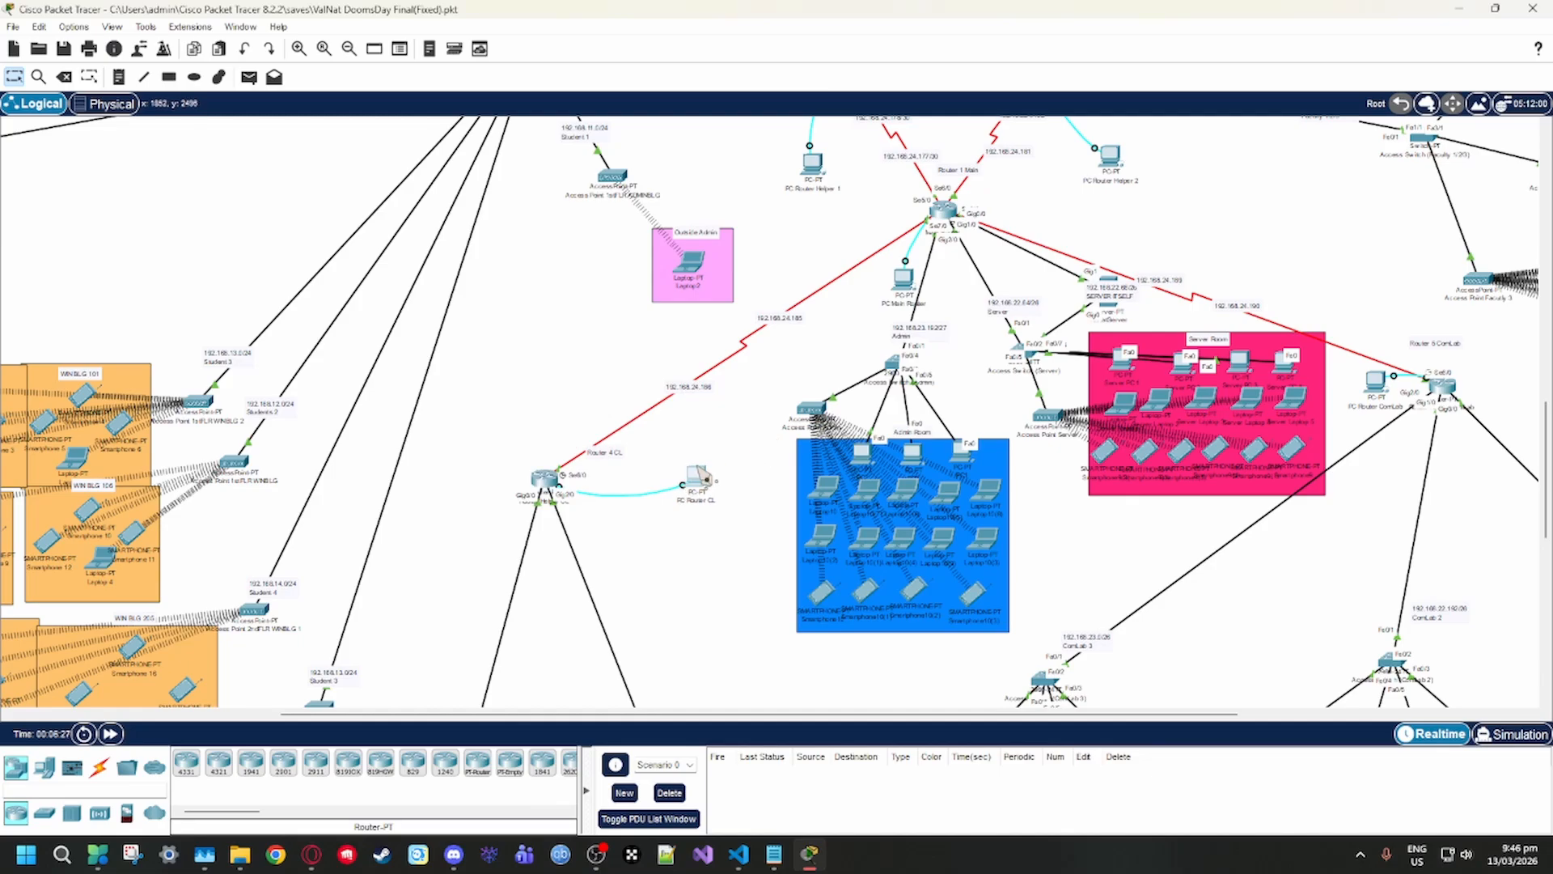
{"action": "left_click", "coordinate": [694, 480]}
{"action": "left_click_drag", "start_coordinate": [846, 187], "coordinate": [1133, 188]}
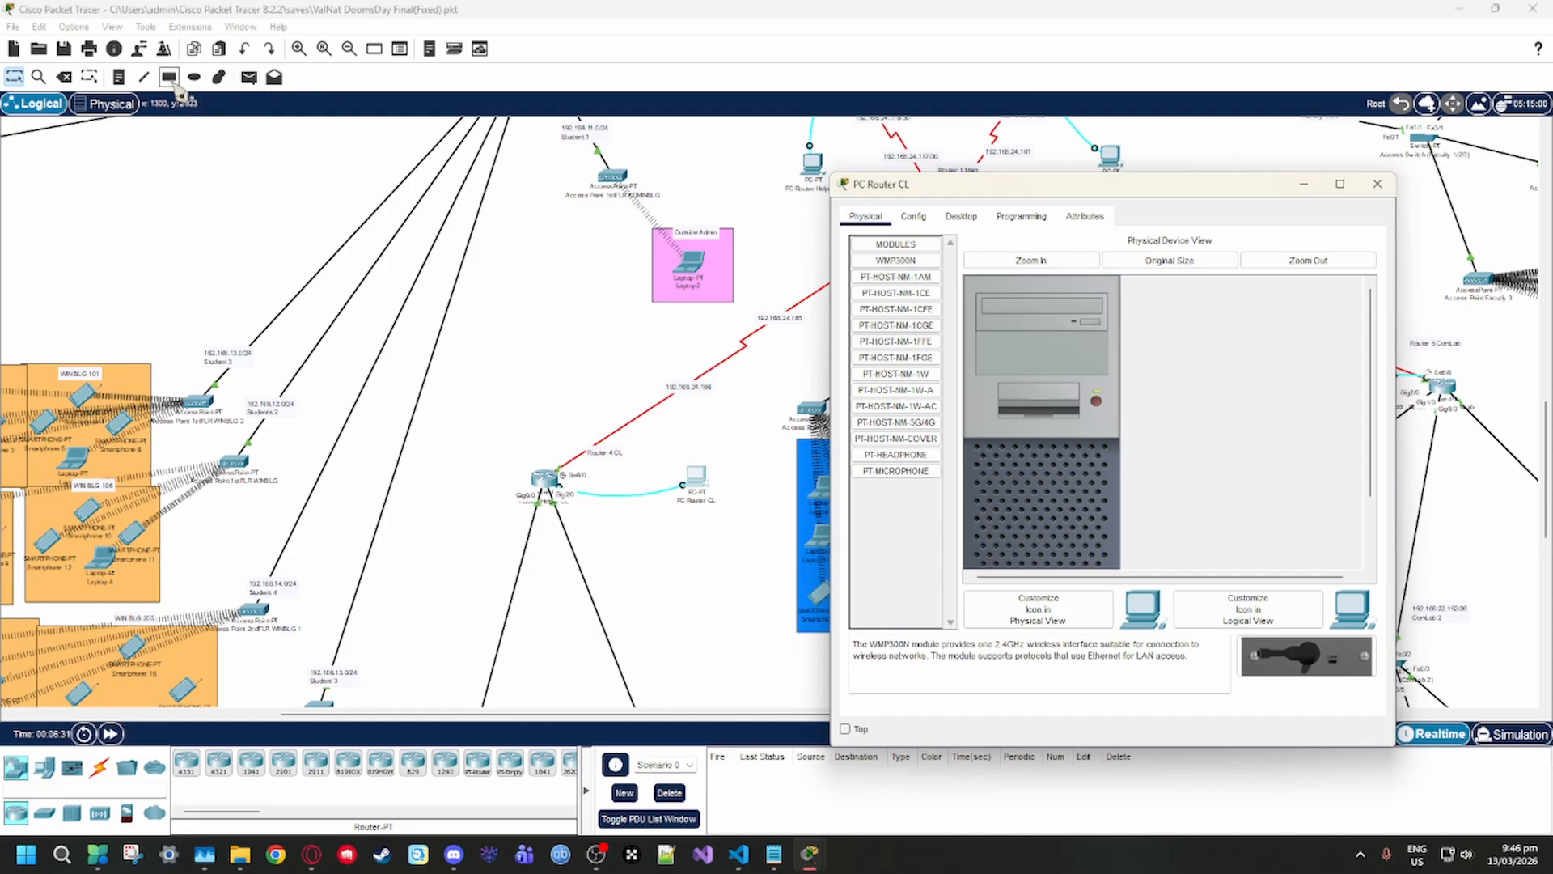
{"action": "left_click", "coordinate": [64, 76]}
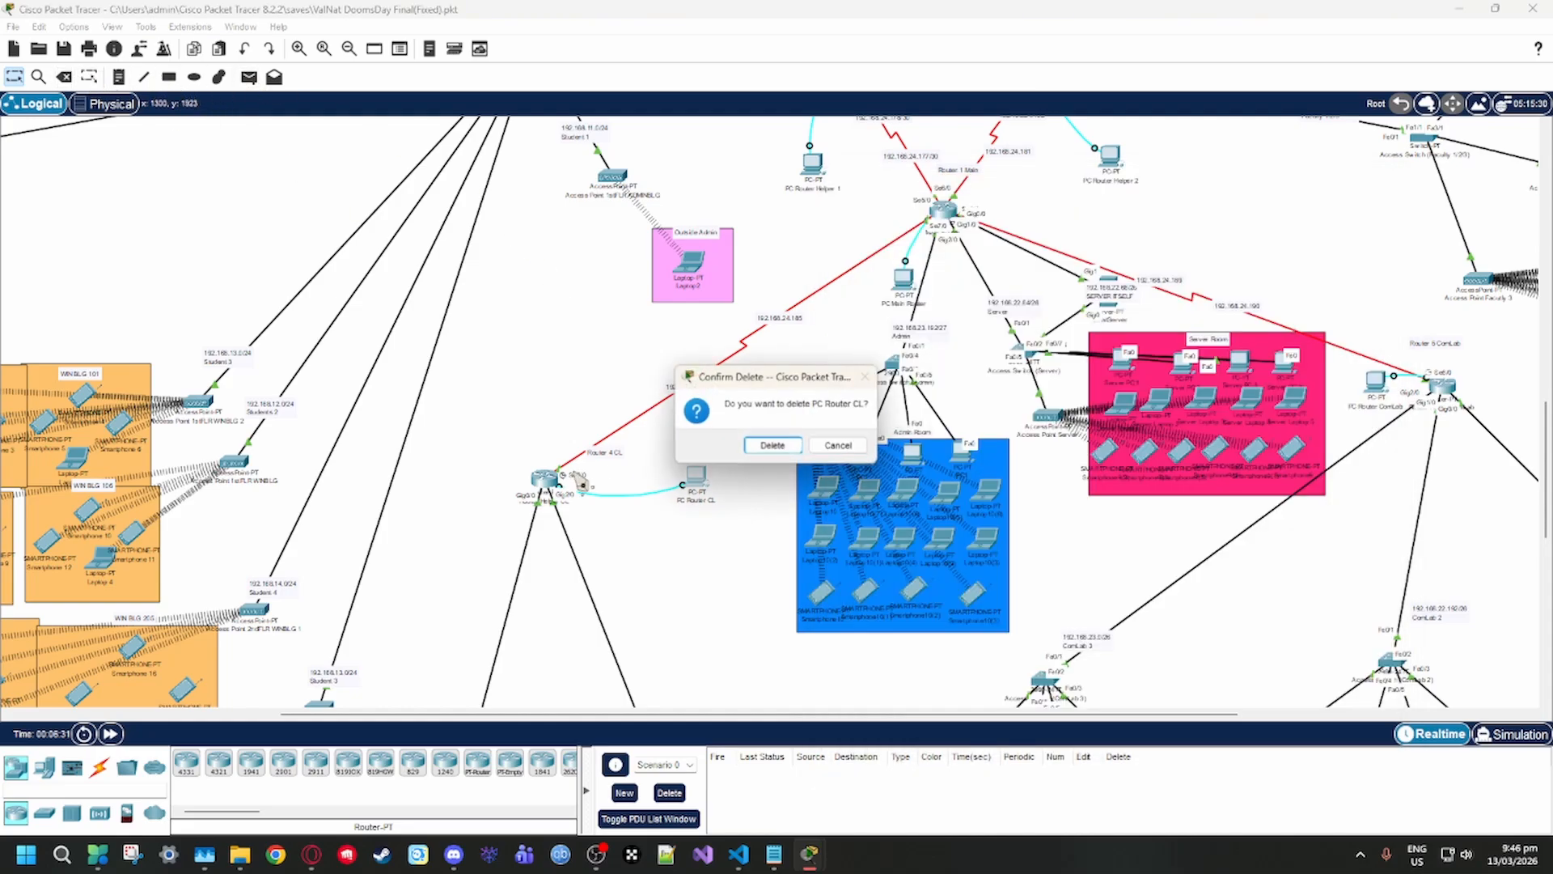
{"action": "left_click", "coordinate": [835, 447]}
Delete the console cable between the CL router and PC Router CL, and reconnect them from RS 232 to the Console port
{"action": "left_click", "coordinate": [65, 77]}
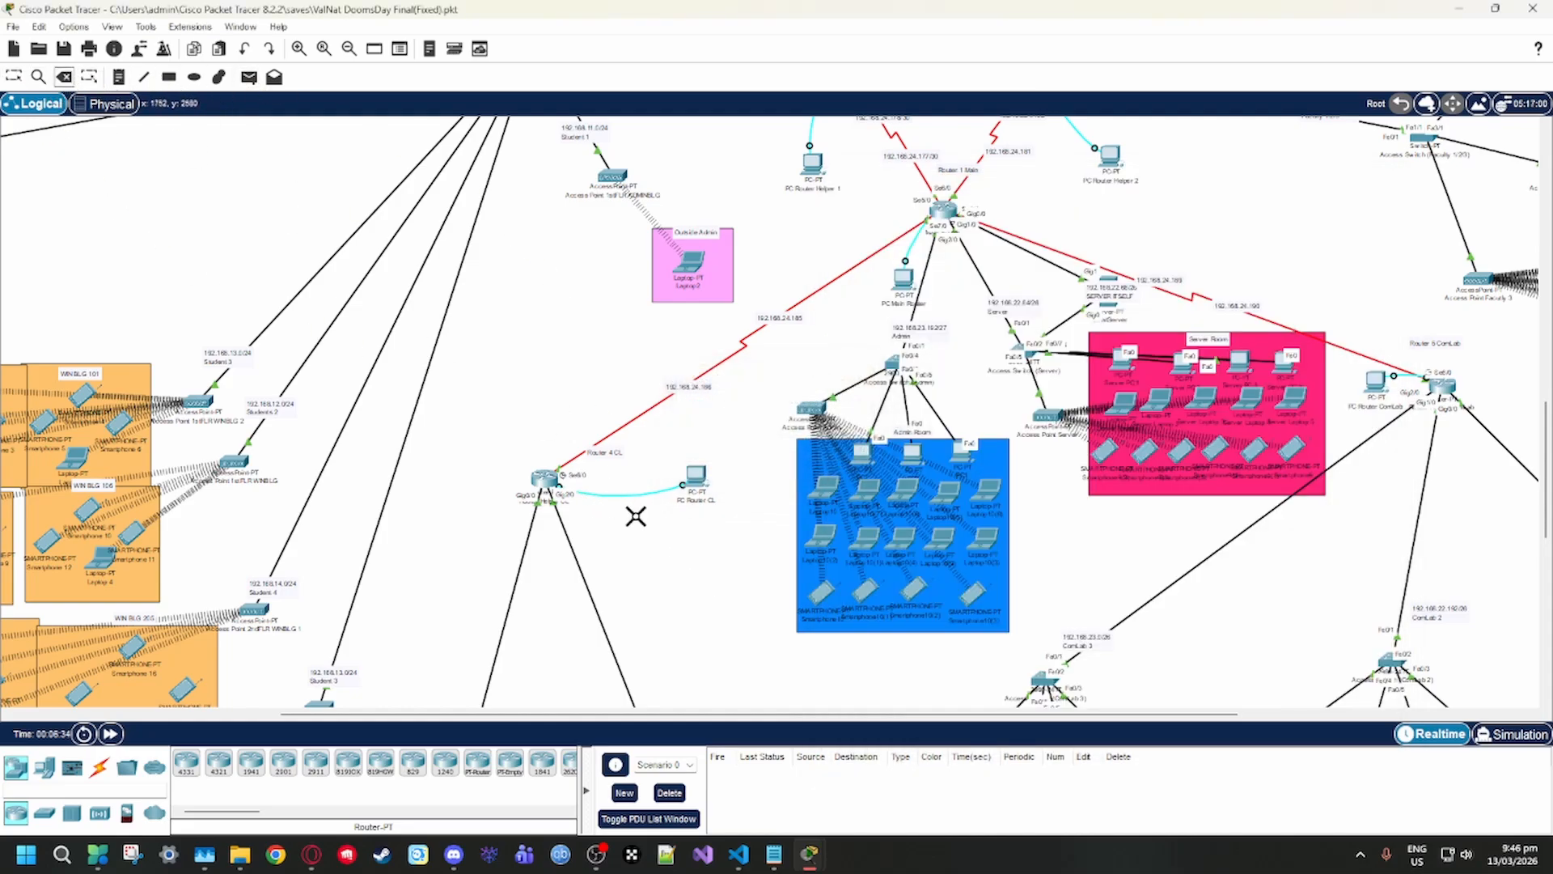
{"action": "left_click", "coordinate": [627, 495]}
{"action": "left_click", "coordinate": [100, 767]}
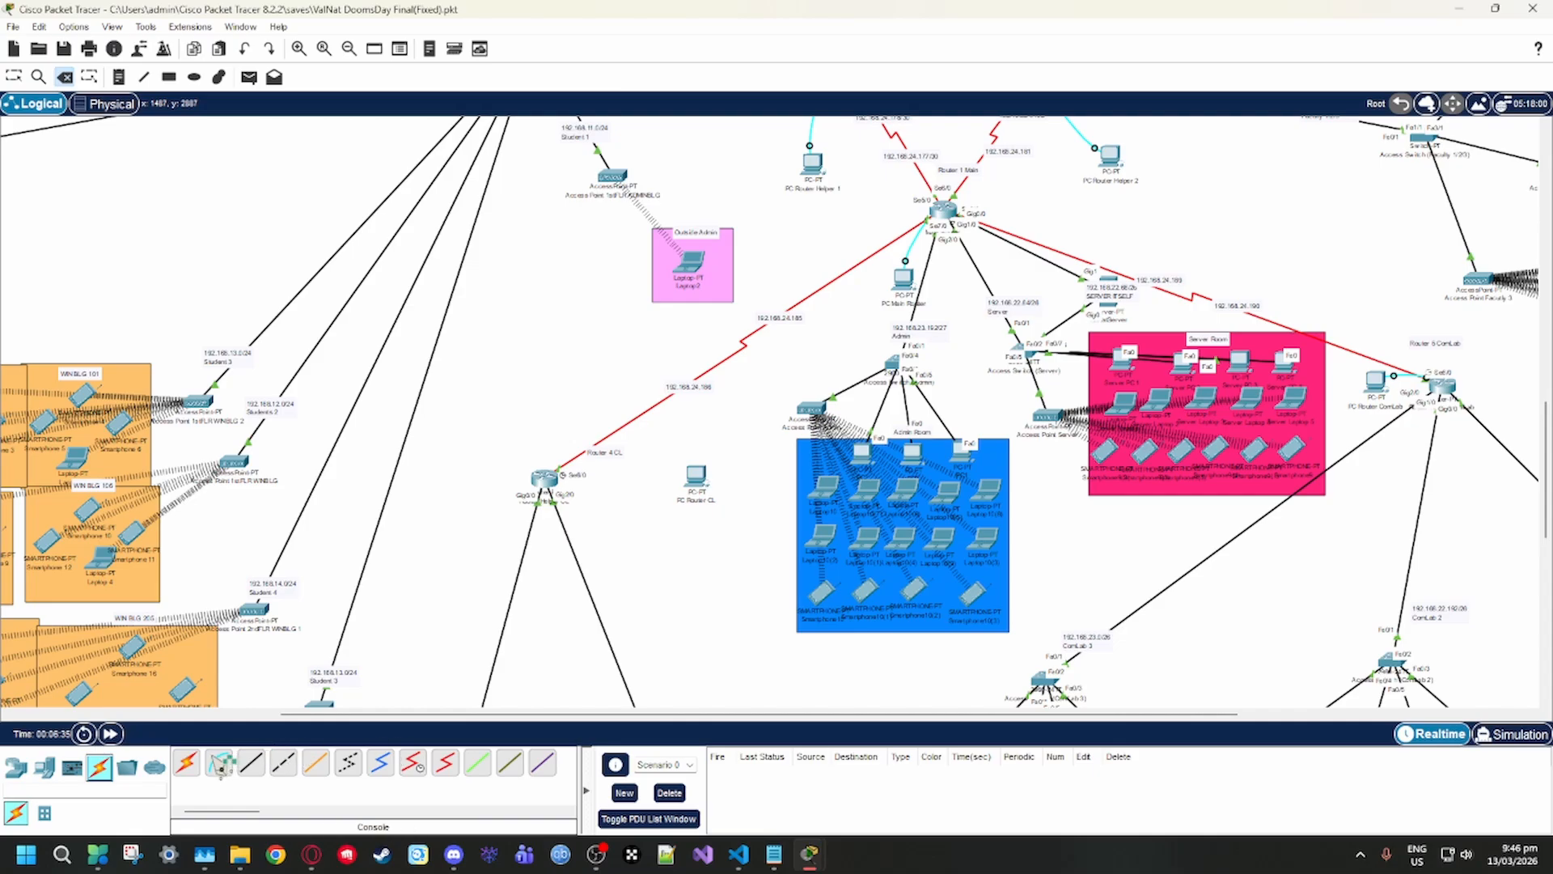
{"action": "left_click", "coordinate": [225, 765]}
{"action": "left_click", "coordinate": [226, 762]}
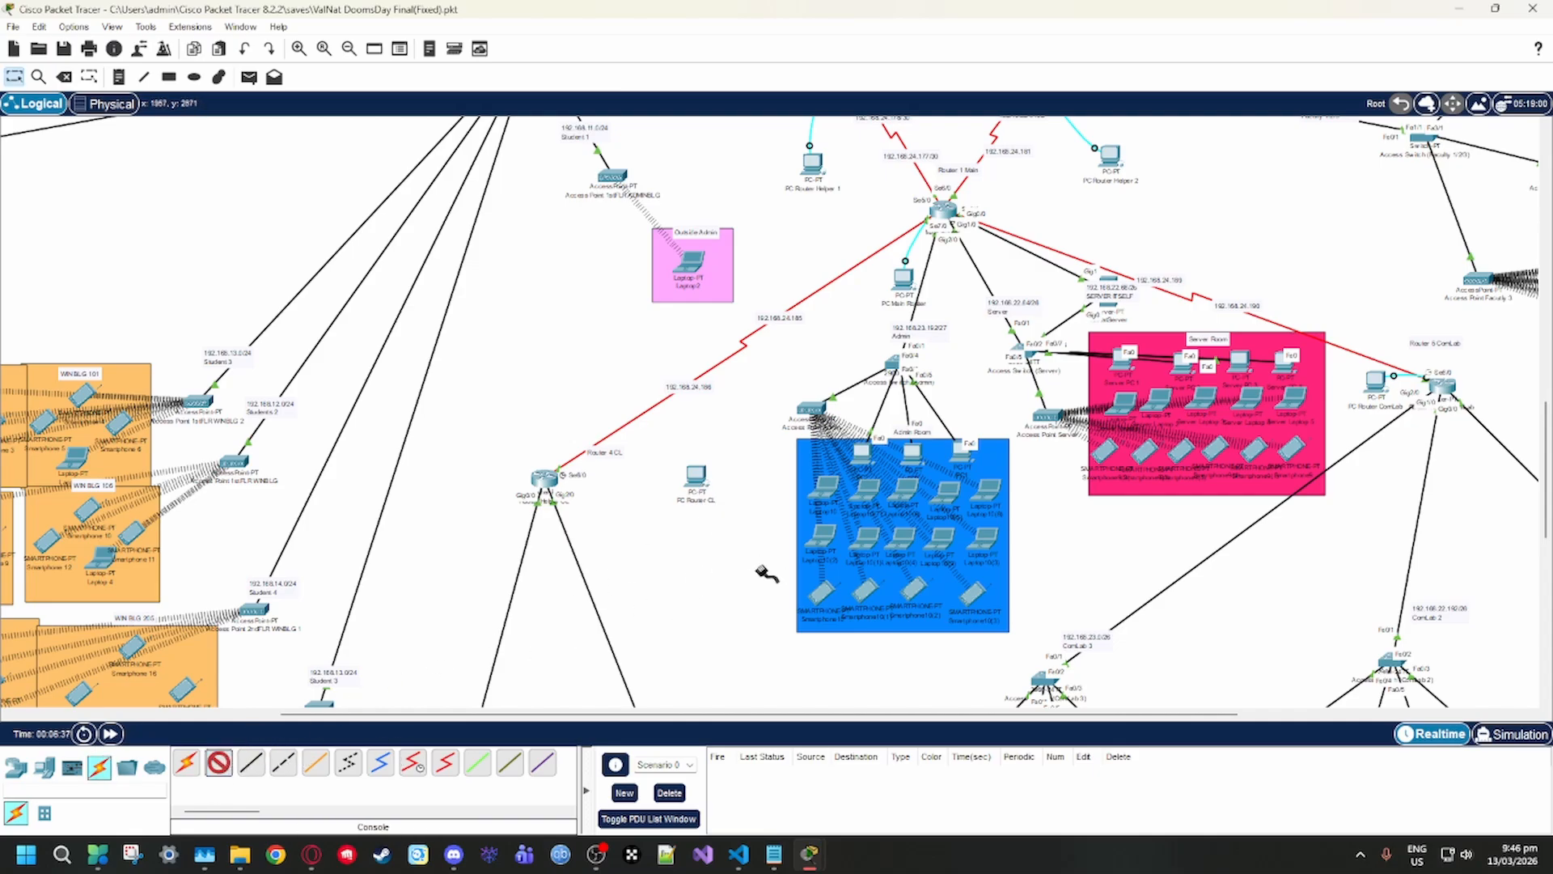
{"action": "left_click", "coordinate": [703, 478]}
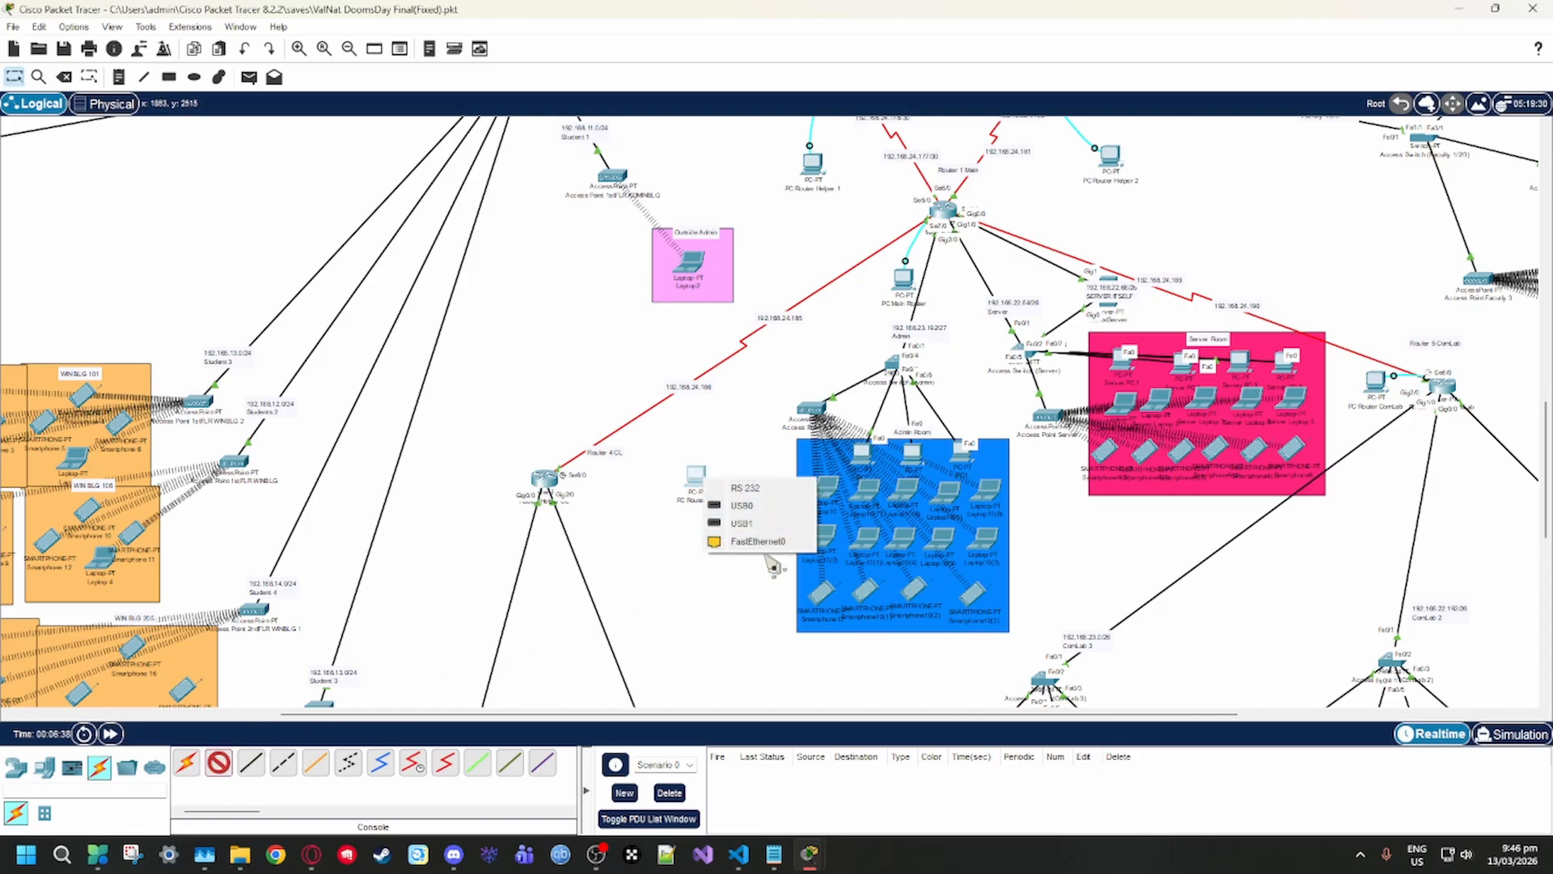
{"action": "left_click", "coordinate": [781, 490]}
{"action": "left_click", "coordinate": [546, 479]}
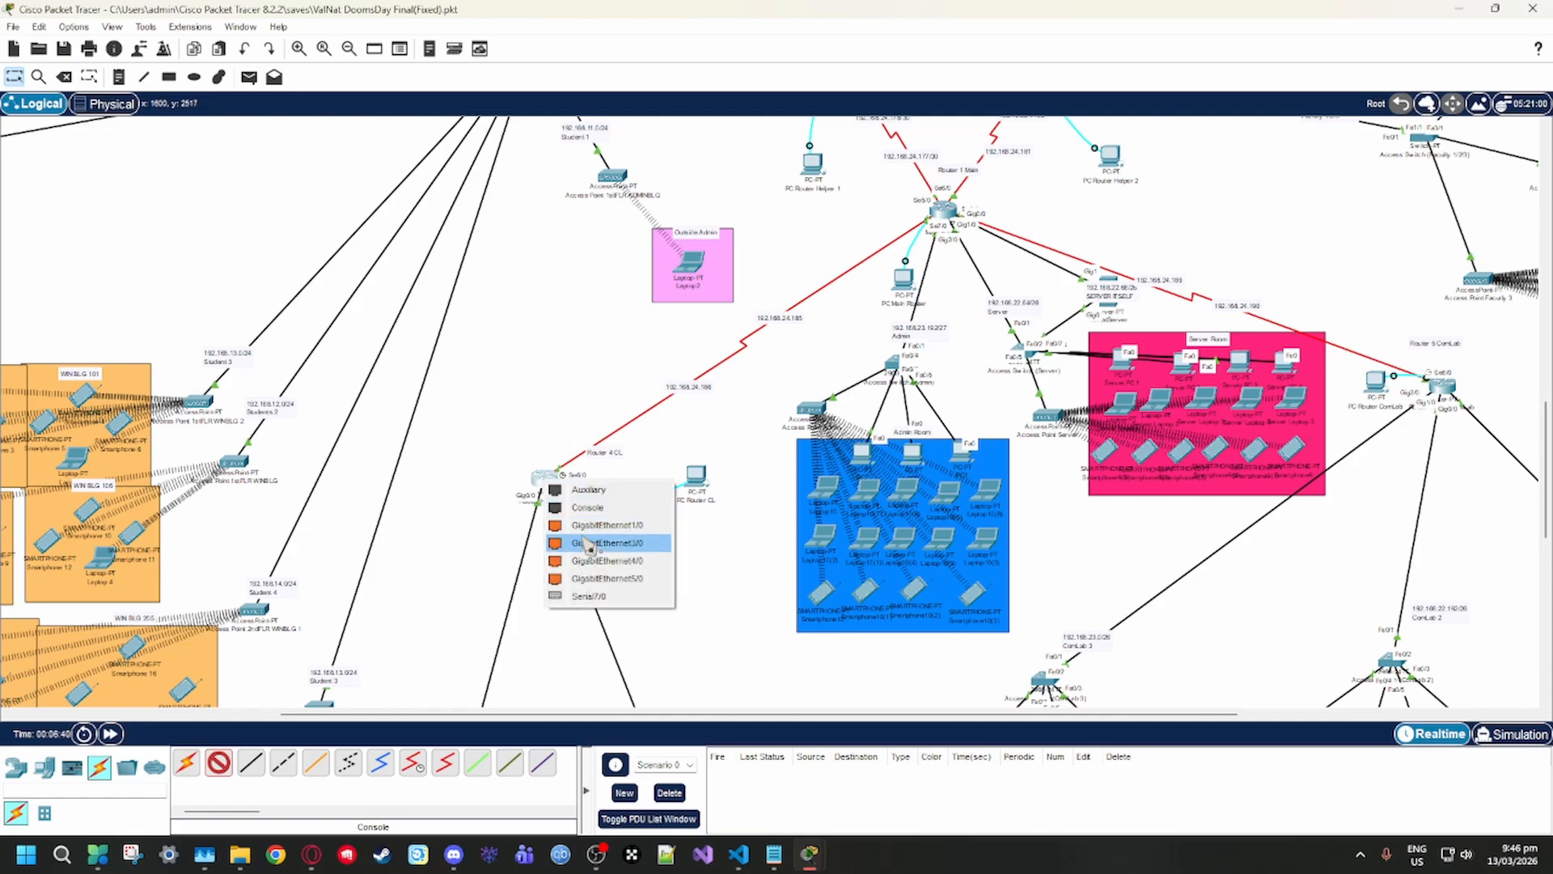
{"action": "left_click", "coordinate": [617, 509]}
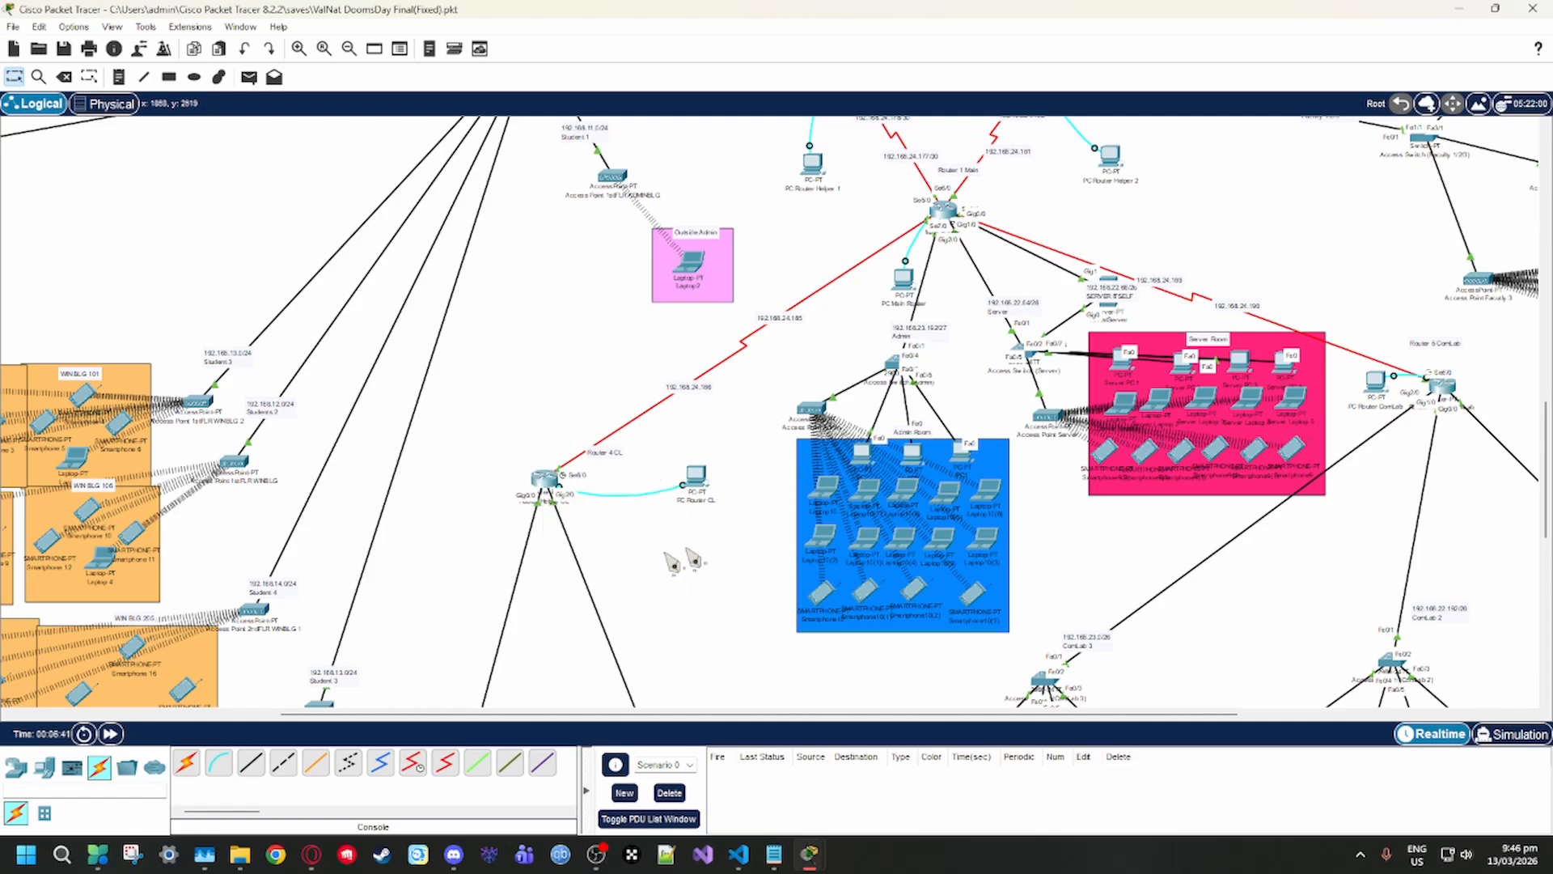
Start a terminal session on PC Router CL at 9600 bits per second, 8 data bits, no parity, 1 stop bit and no flow control
{"action": "left_click", "coordinate": [694, 478]}
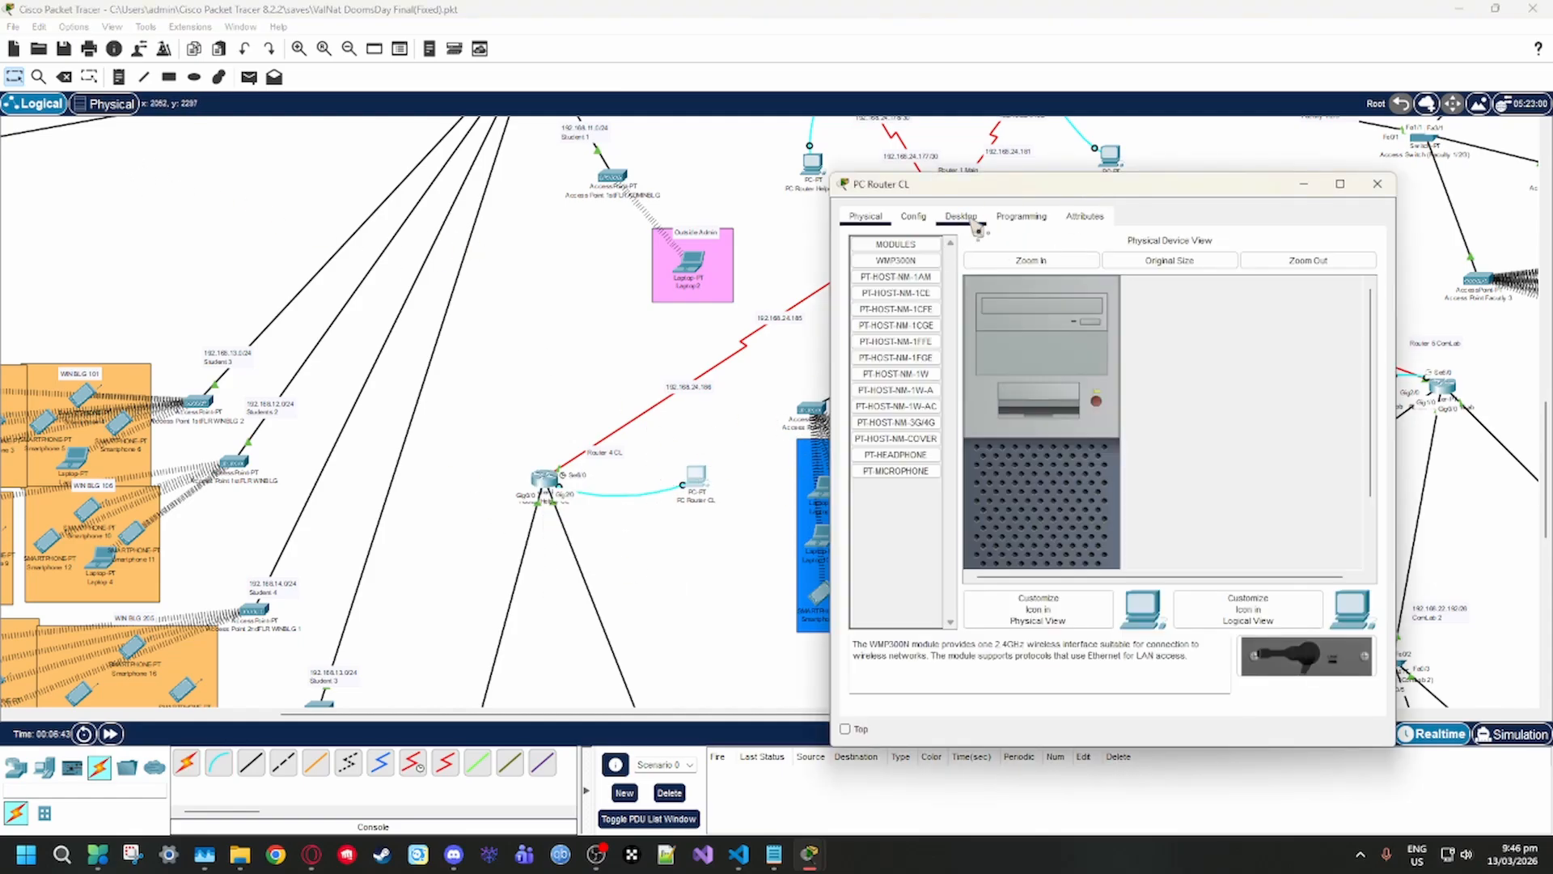
{"action": "left_click", "coordinate": [962, 219]}
{"action": "left_click", "coordinate": [1124, 317]}
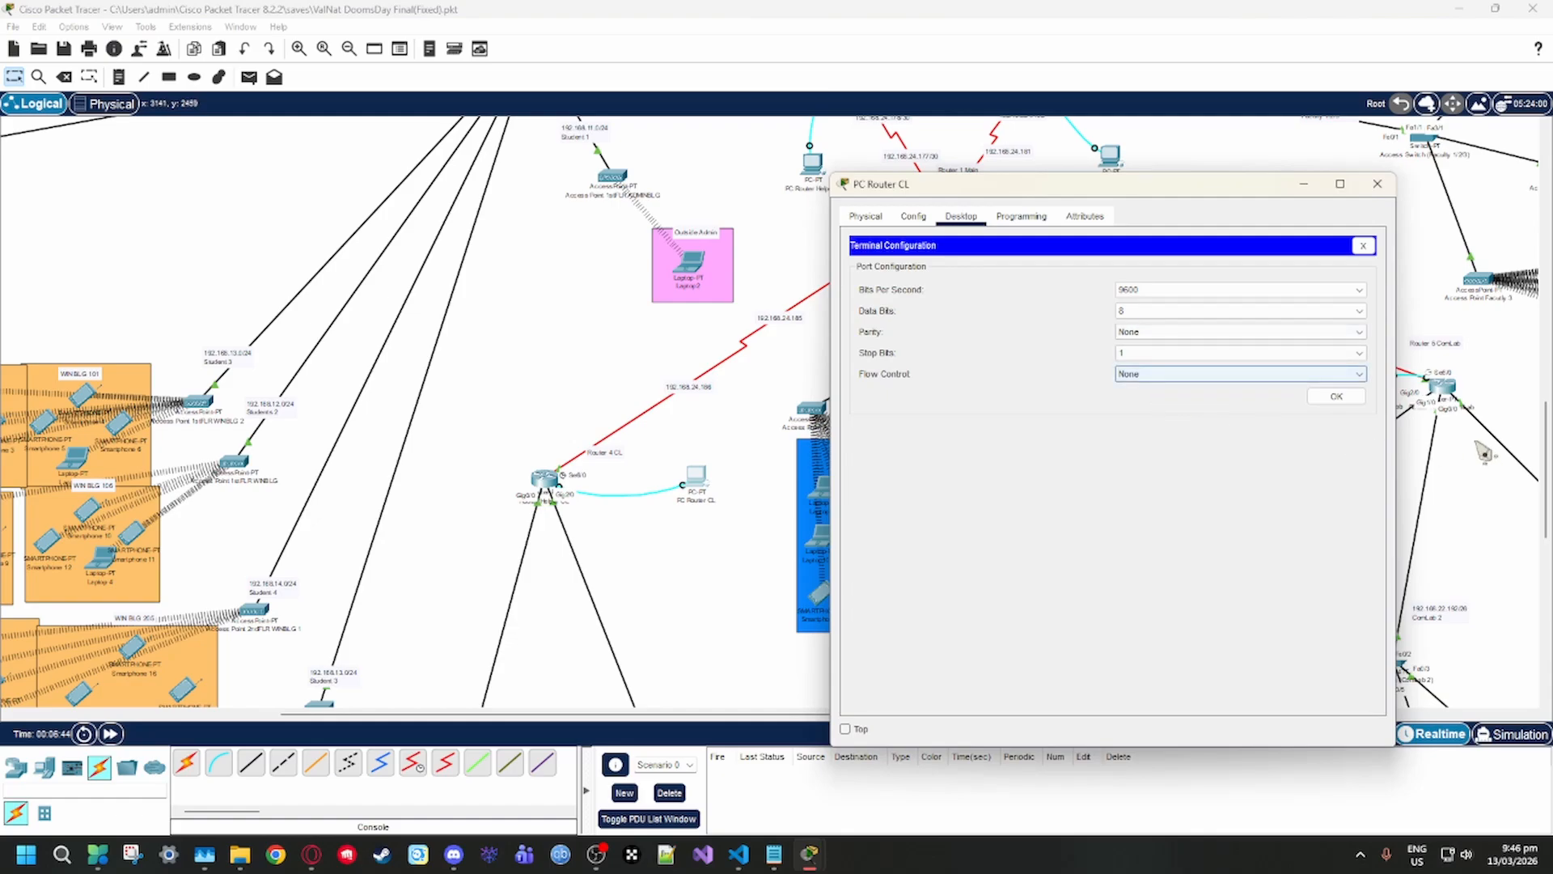
{"action": "left_click", "coordinate": [1335, 398]}
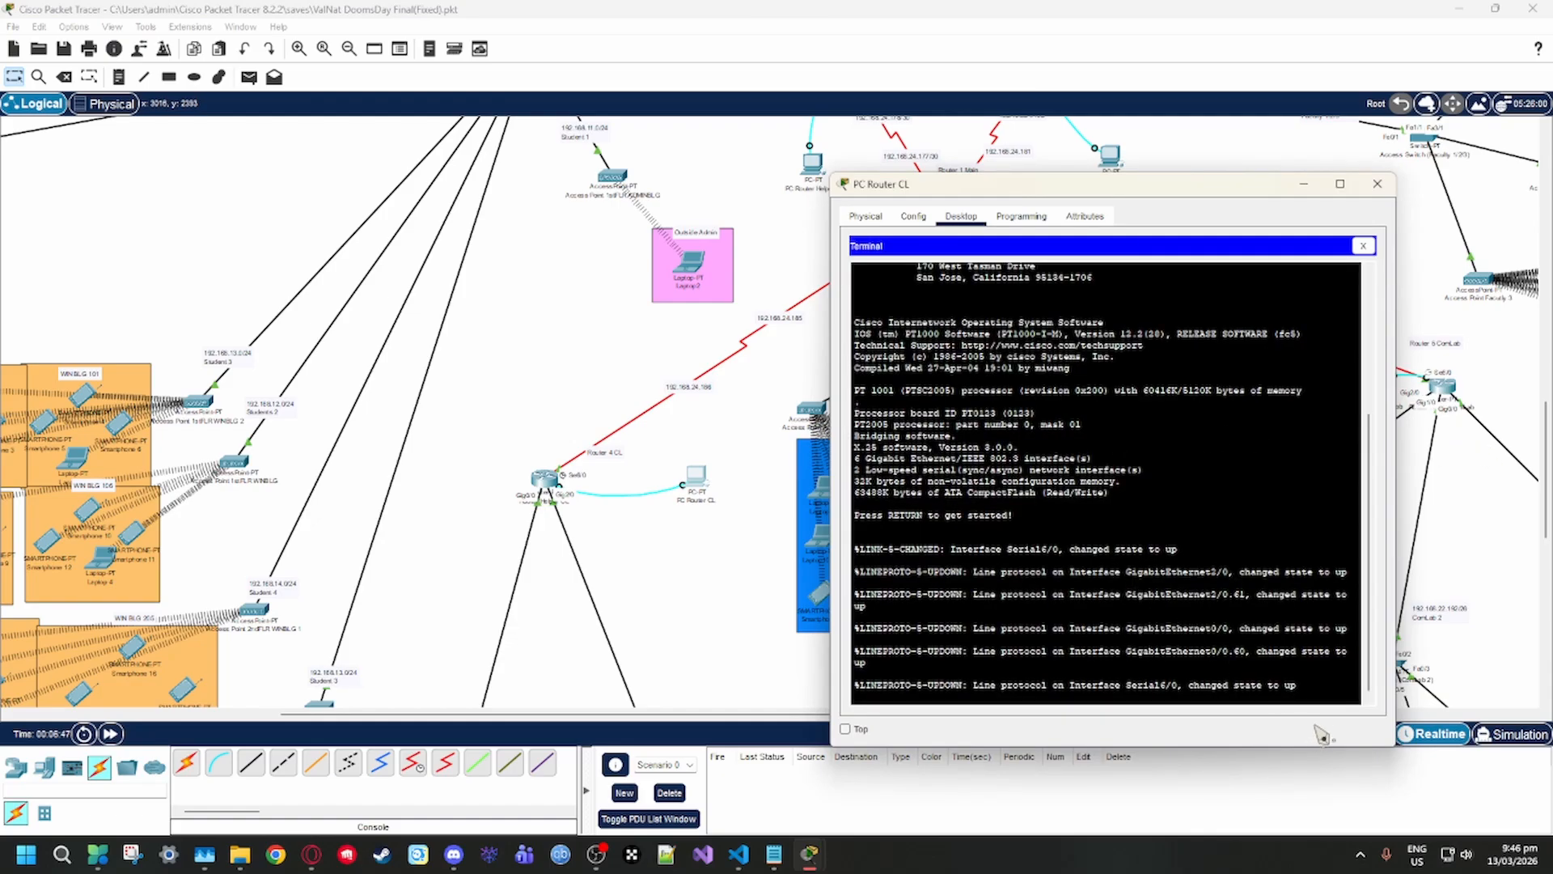
Activate the router console, enter privileged mode with "en" and go into global configuration with "conf t"
{"action": "key", "text": "Return"}
{"action": "key", "text": "Return"}
{"action": "key", "text": "Return"}
{"action": "key", "text": "Return"}
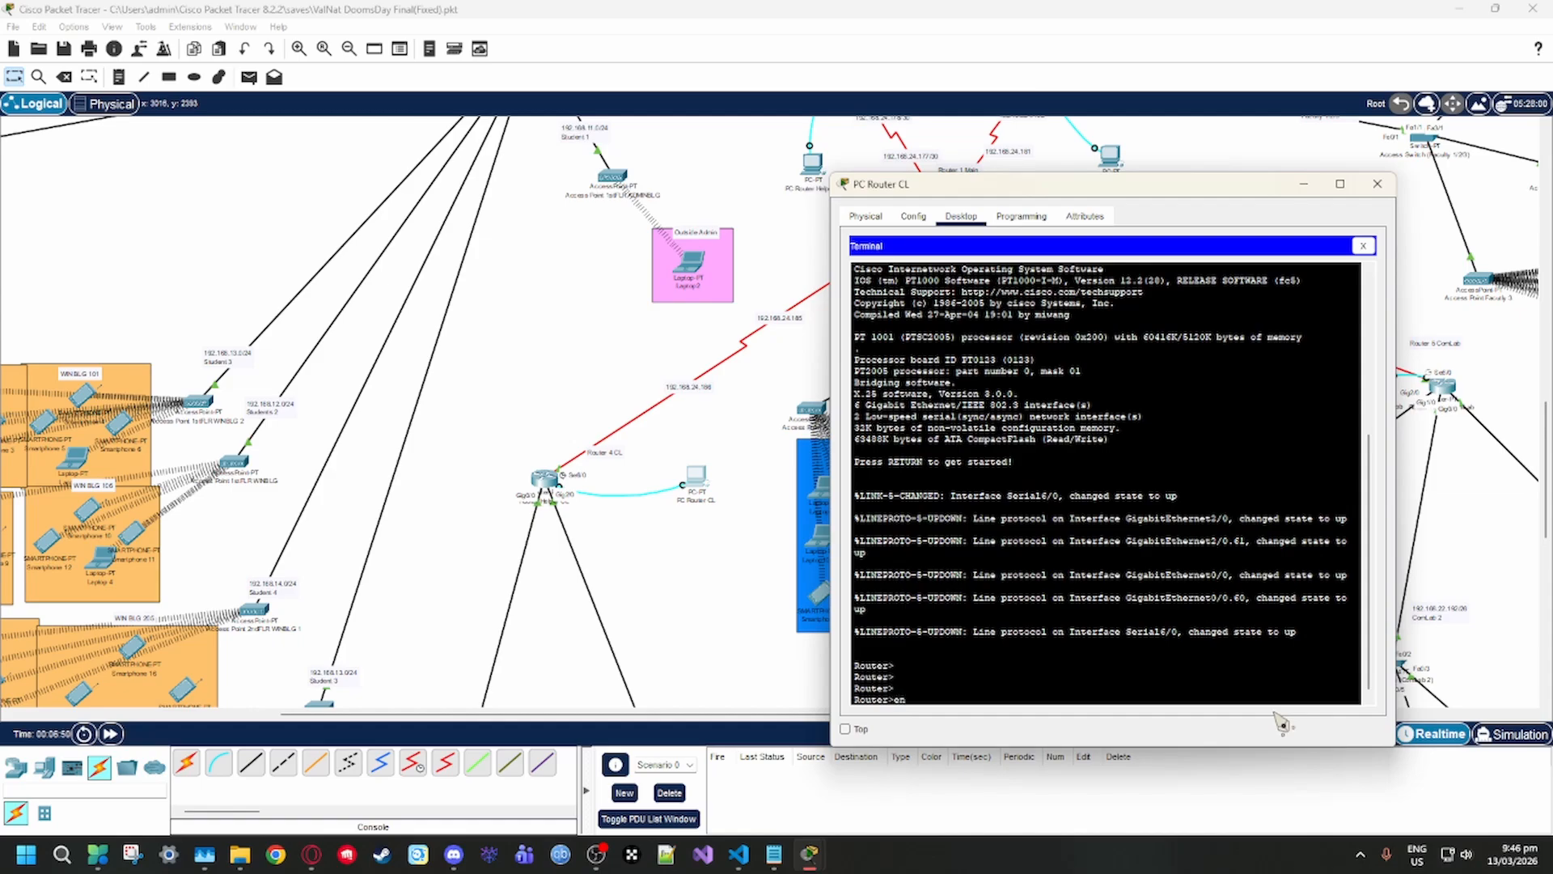
{"action": "type", "text": "en"}
{"action": "key", "text": "Return"}
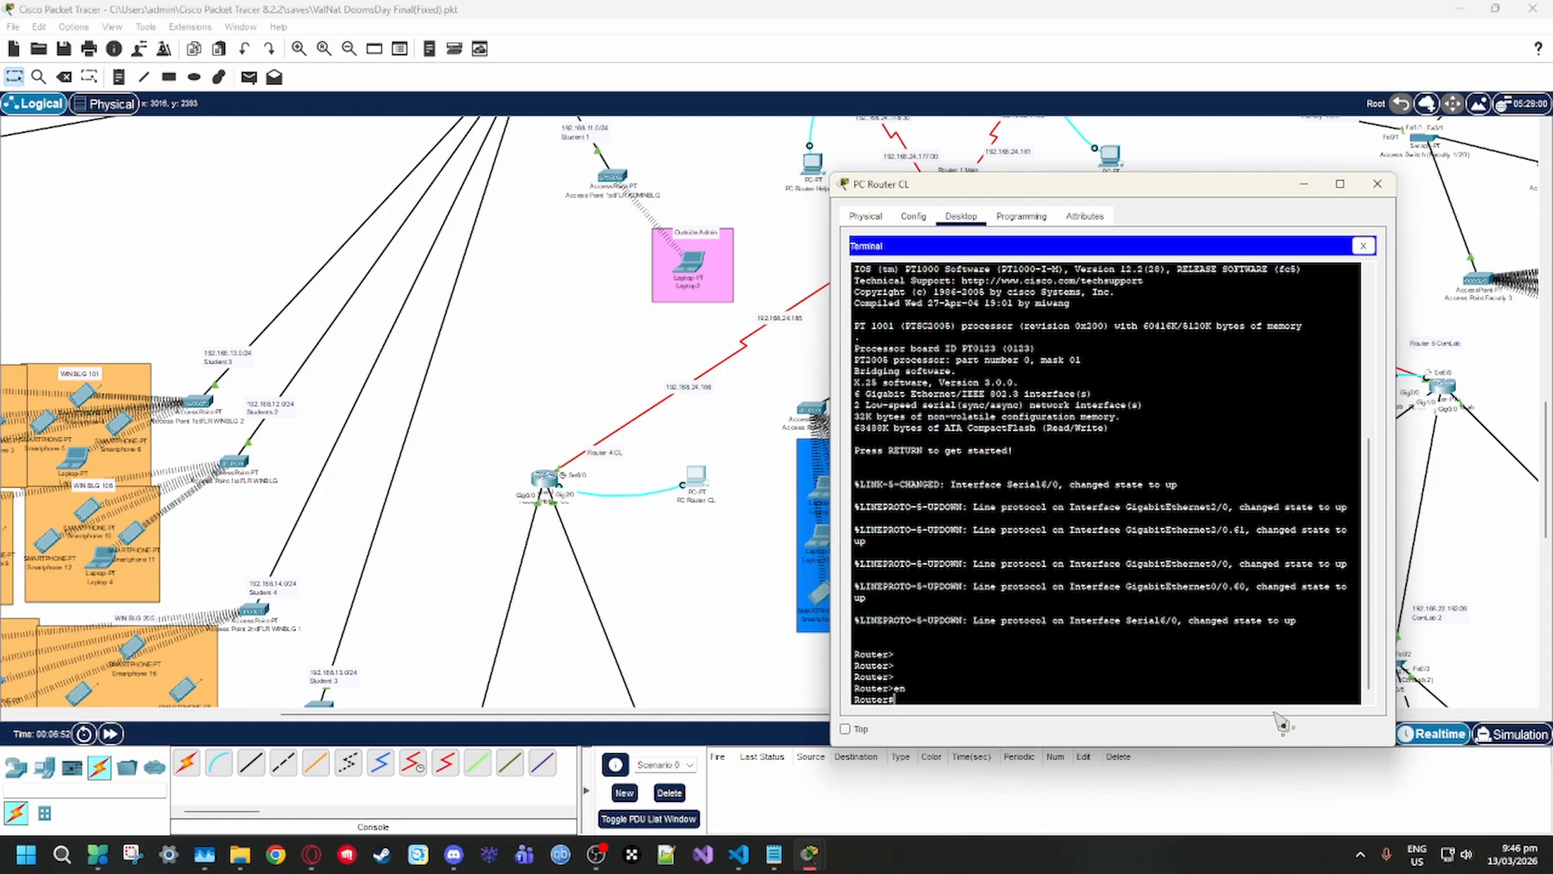
{"action": "type", "text": "conf t"}
{"action": "key", "text": "Return"}
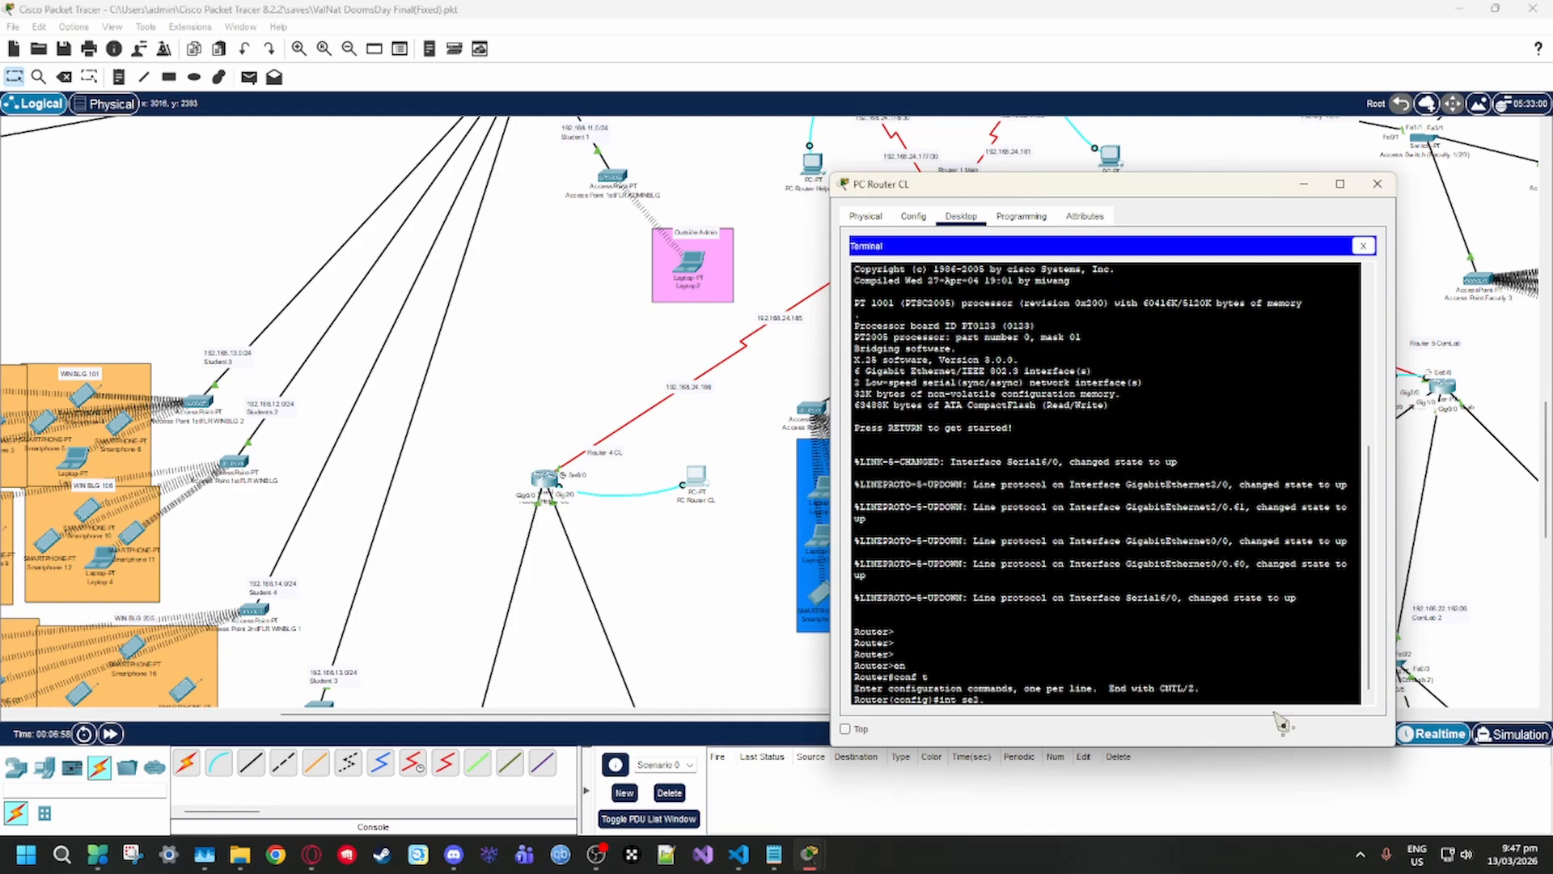
Try "int se2/0", enter interface configuration with "int se6/0", and close the PC Router CL window
{"action": "key", "text": "Return"}
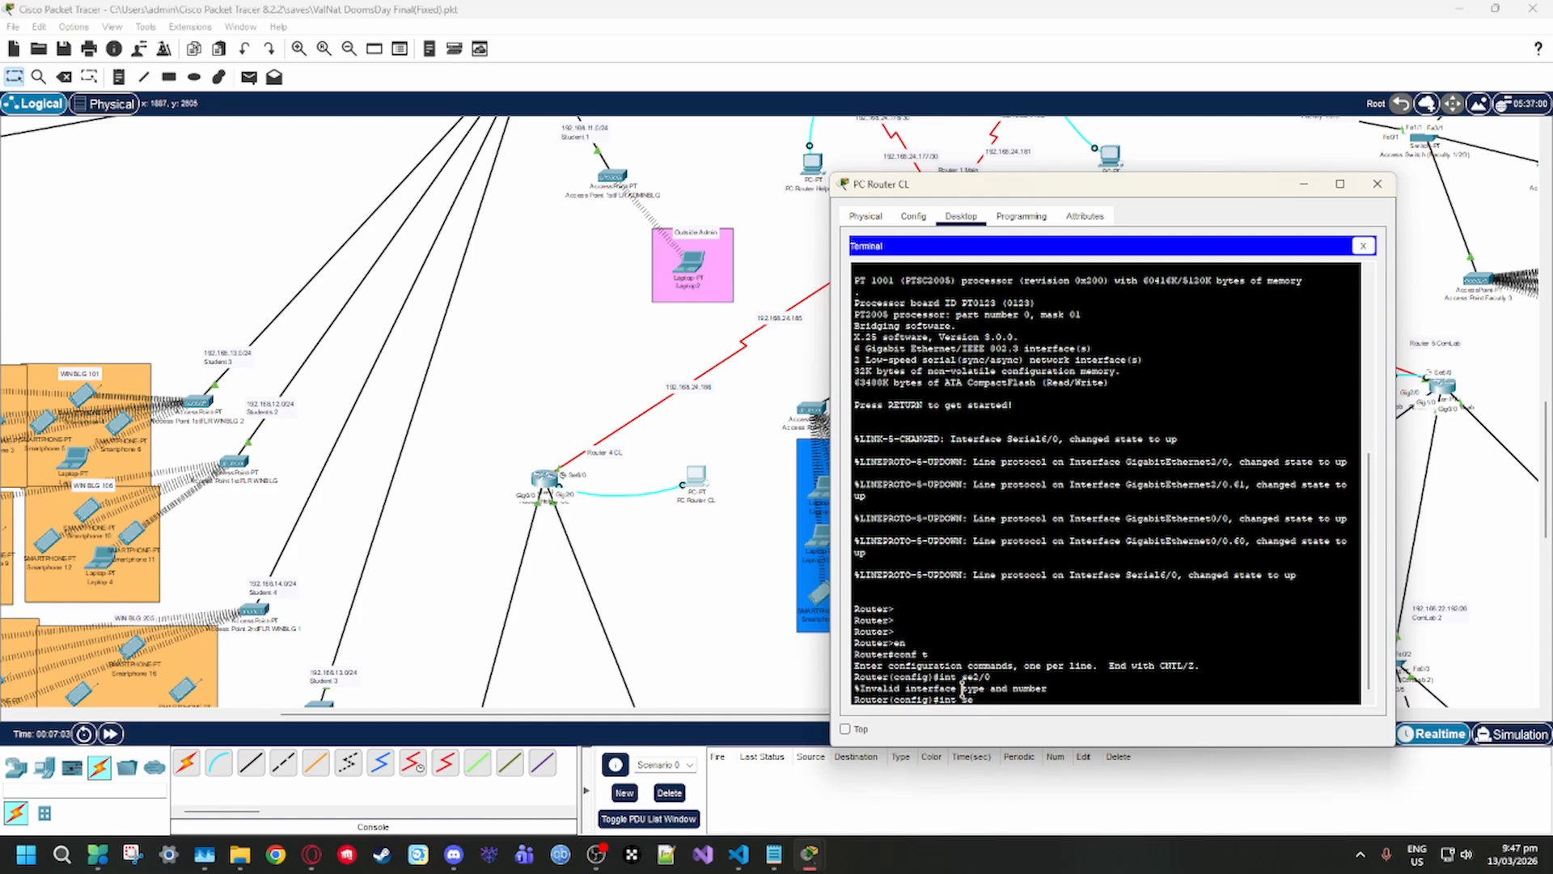
{"action": "type", "text": "int se6/0"}
{"action": "key", "text": "Return"}
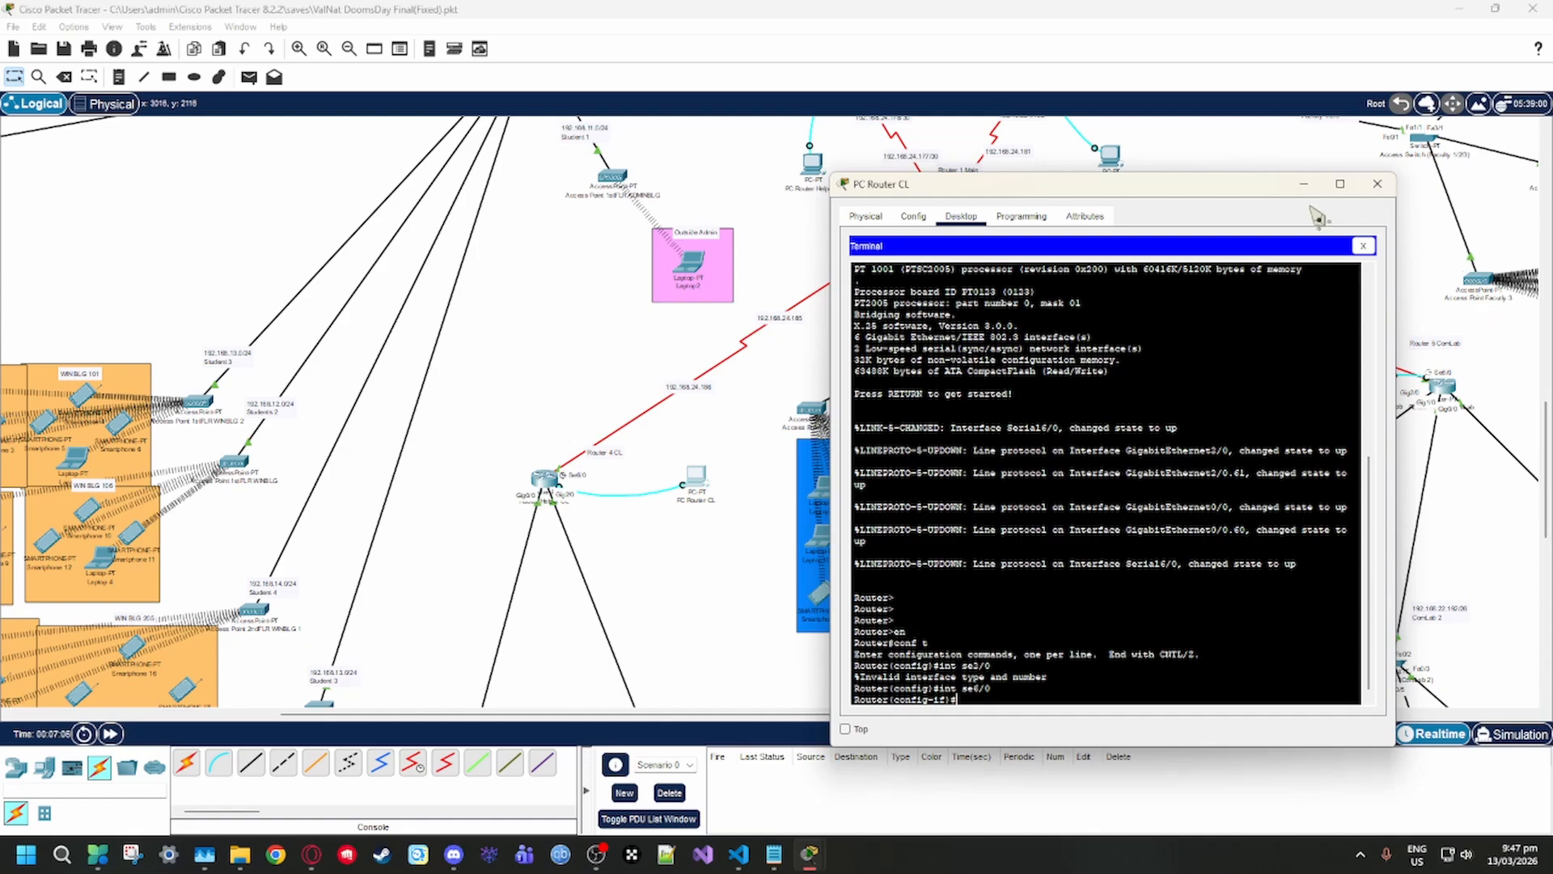
{"action": "left_click_drag", "start_coordinate": [1266, 186], "coordinate": [1188, 280]}
{"action": "left_click", "coordinate": [1300, 278]}
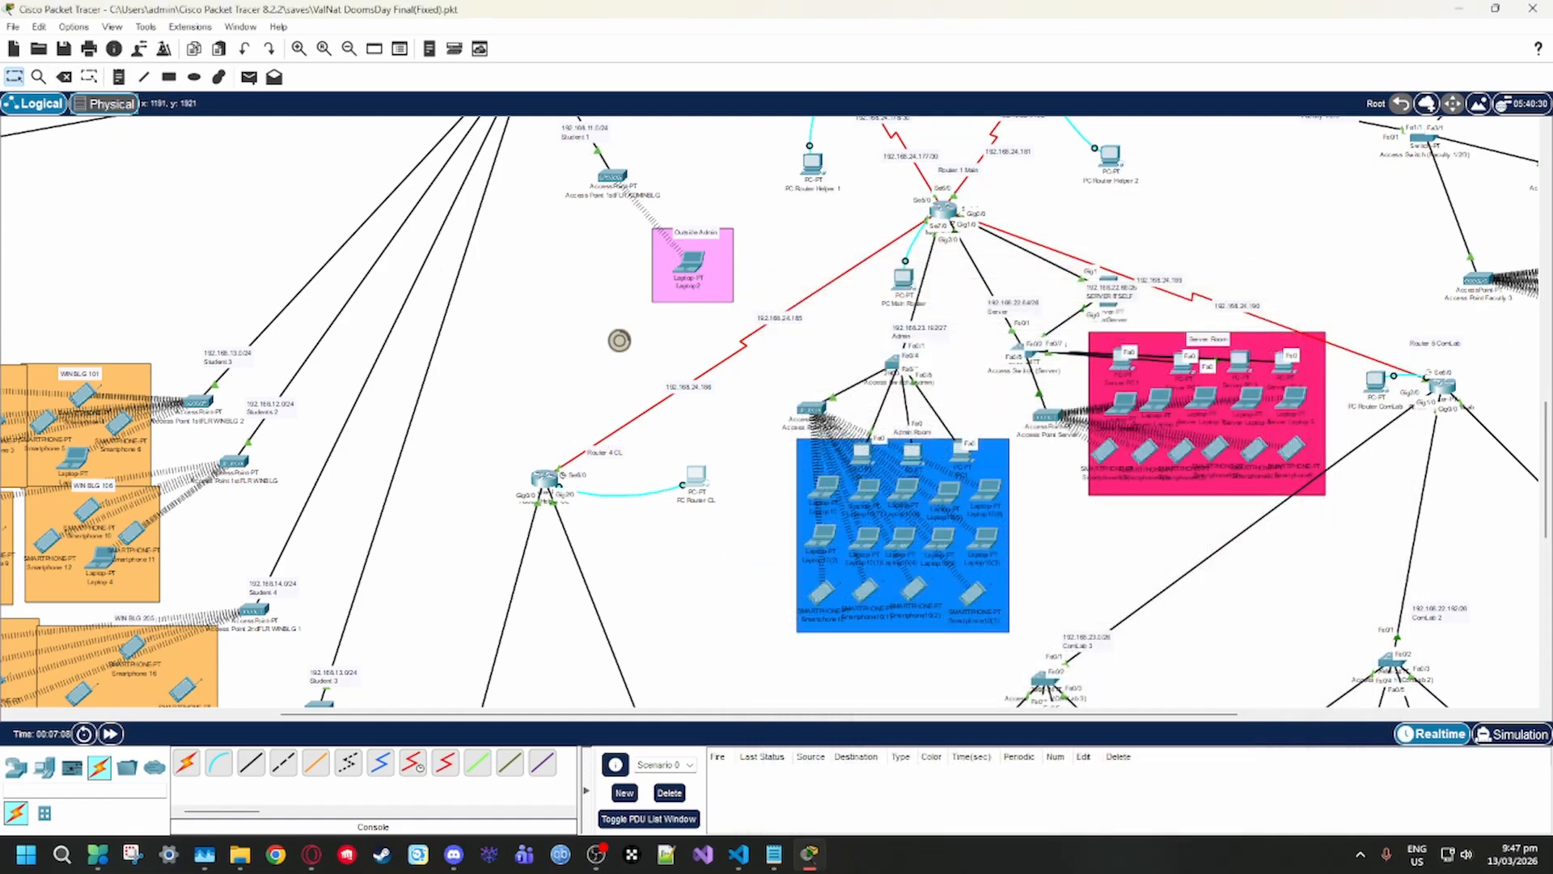
Glance at the physical racks again, return to the logical topology and examine the links from the student switch to the main router
{"action": "left_click", "coordinate": [104, 103]}
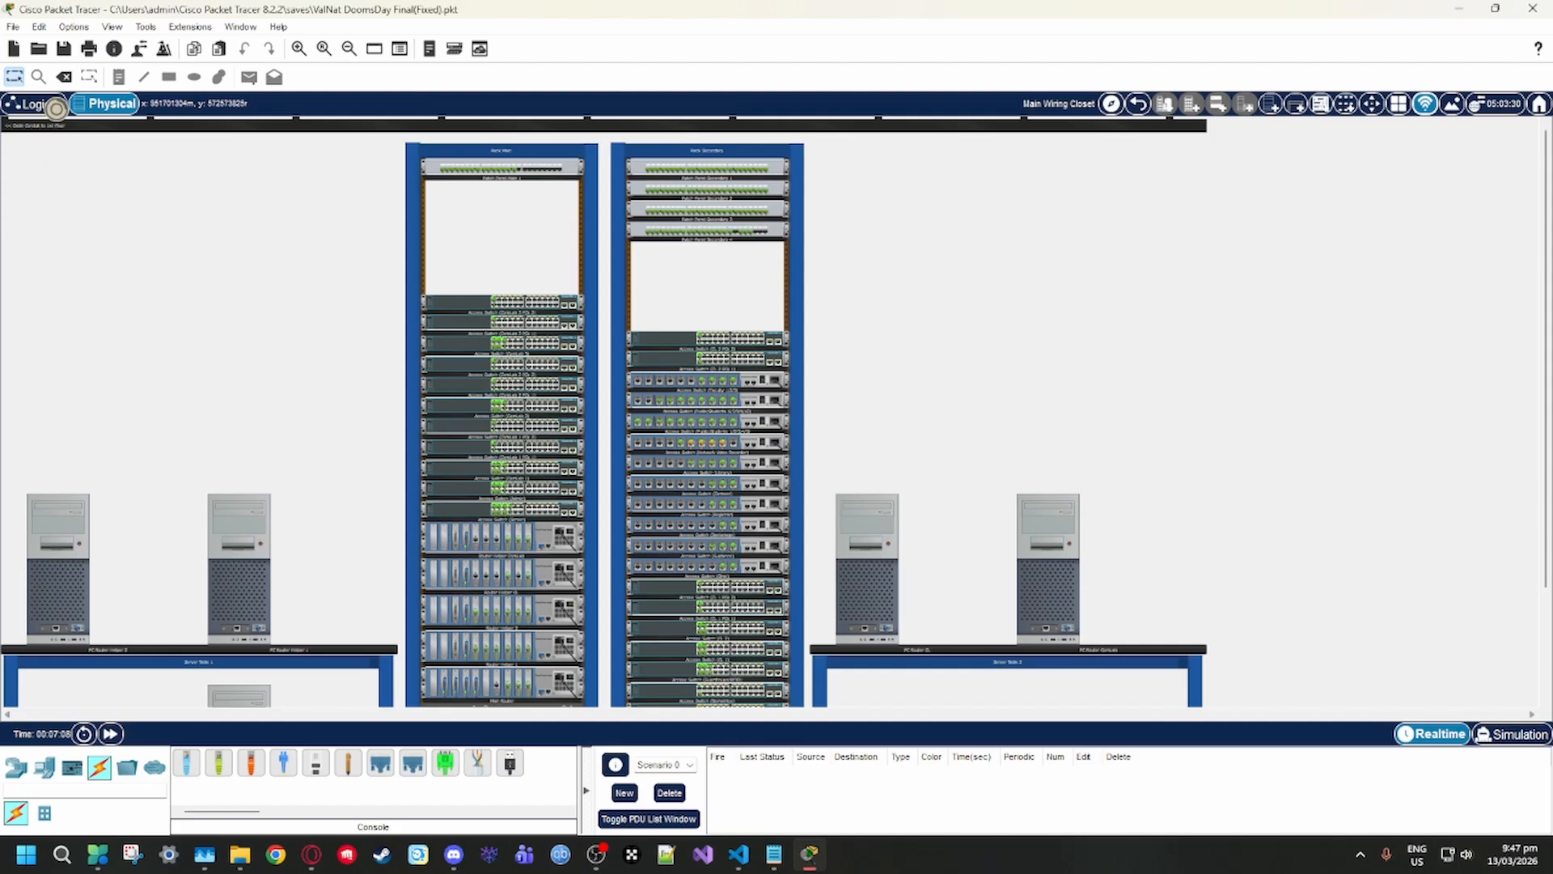
{"action": "left_click", "coordinate": [57, 104]}
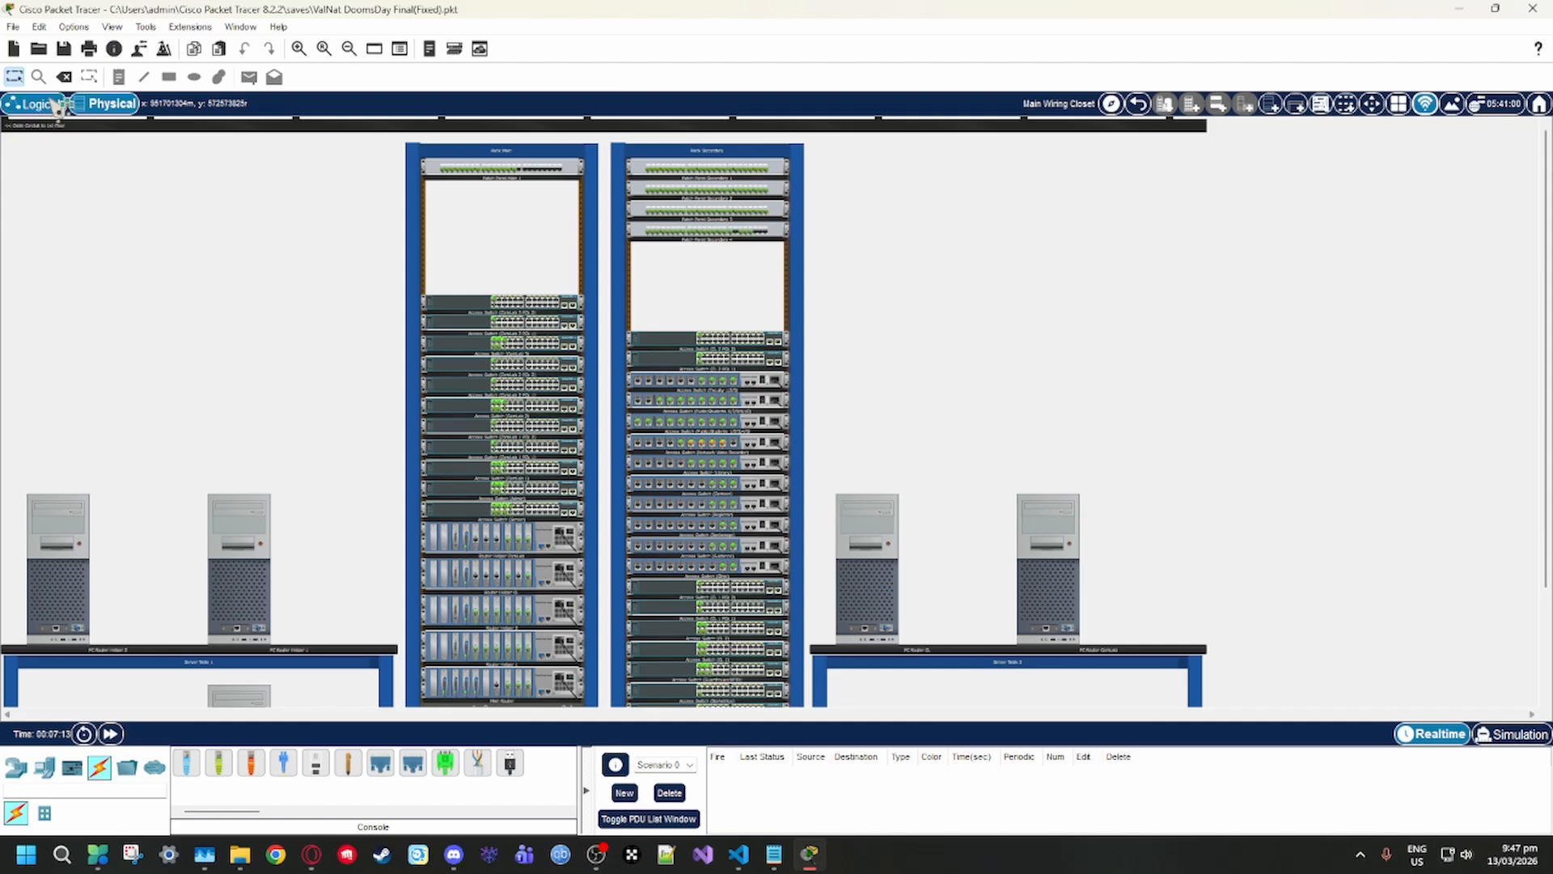
{"action": "scroll", "coordinate": [962, 405], "scroll_direction": "up", "scroll_amount": 1}
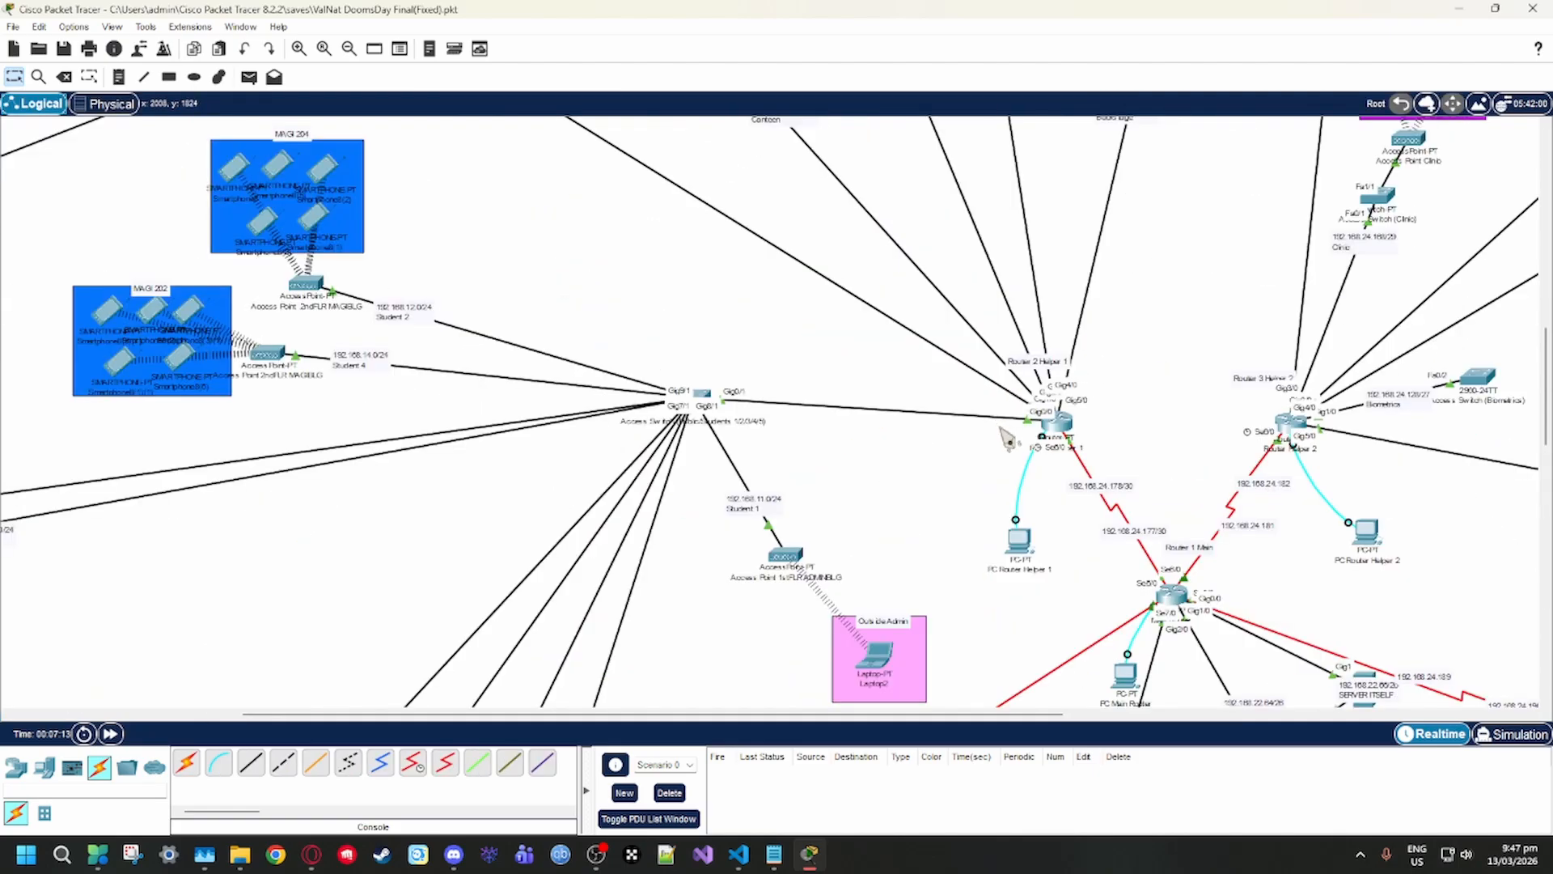
{"action": "scroll", "coordinate": [1003, 469], "scroll_direction": "down", "scroll_amount": 5}
{"action": "scroll", "coordinate": [1002, 524], "scroll_direction": "up", "scroll_amount": 2}
{"action": "scroll", "coordinate": [1002, 524], "scroll_direction": "right", "scroll_amount": 3}
{"action": "scroll", "coordinate": [572, 519], "scroll_direction": "left", "scroll_amount": 1}
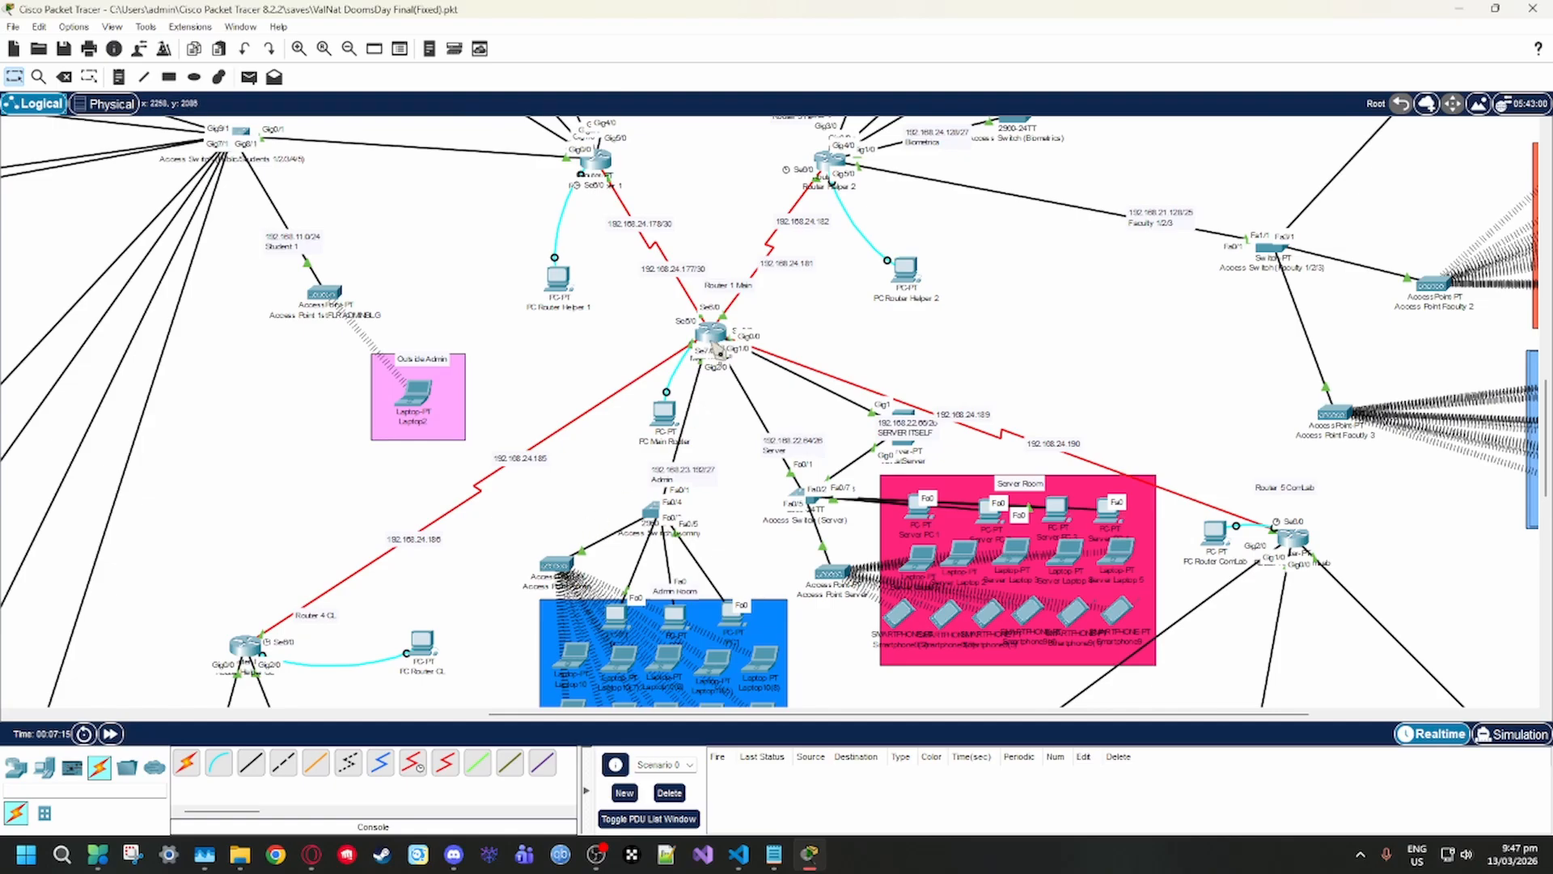
Open the Main Router's configuration and examine its global settings and interface list beside the topology
{"action": "left_click", "coordinate": [712, 334]}
{"action": "left_click", "coordinate": [627, 216]}
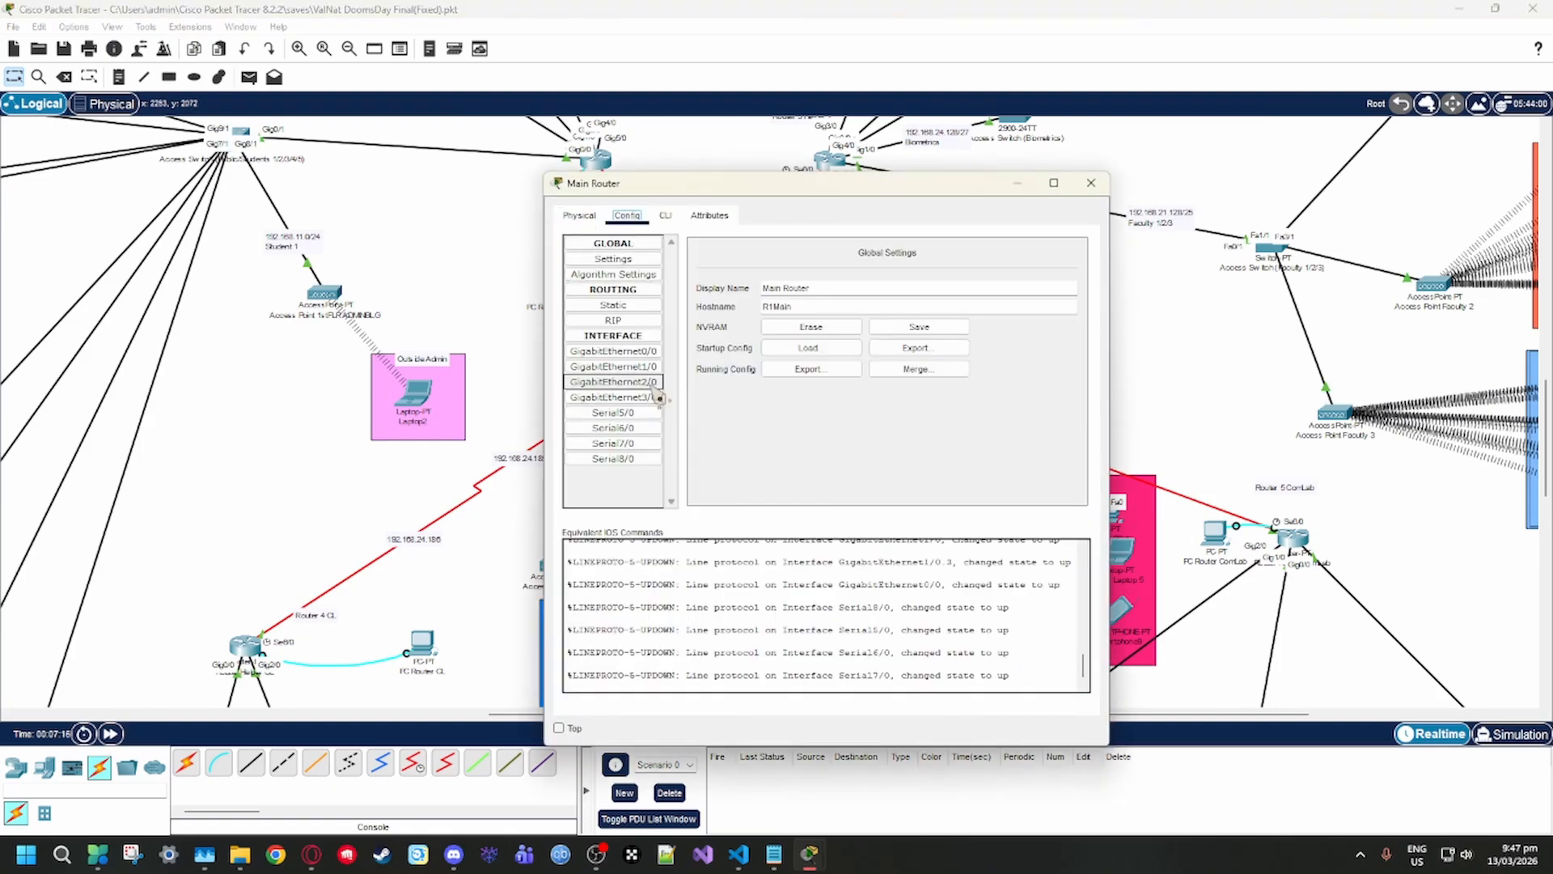
{"action": "left_click_drag", "start_coordinate": [801, 183], "coordinate": [1286, 169]}
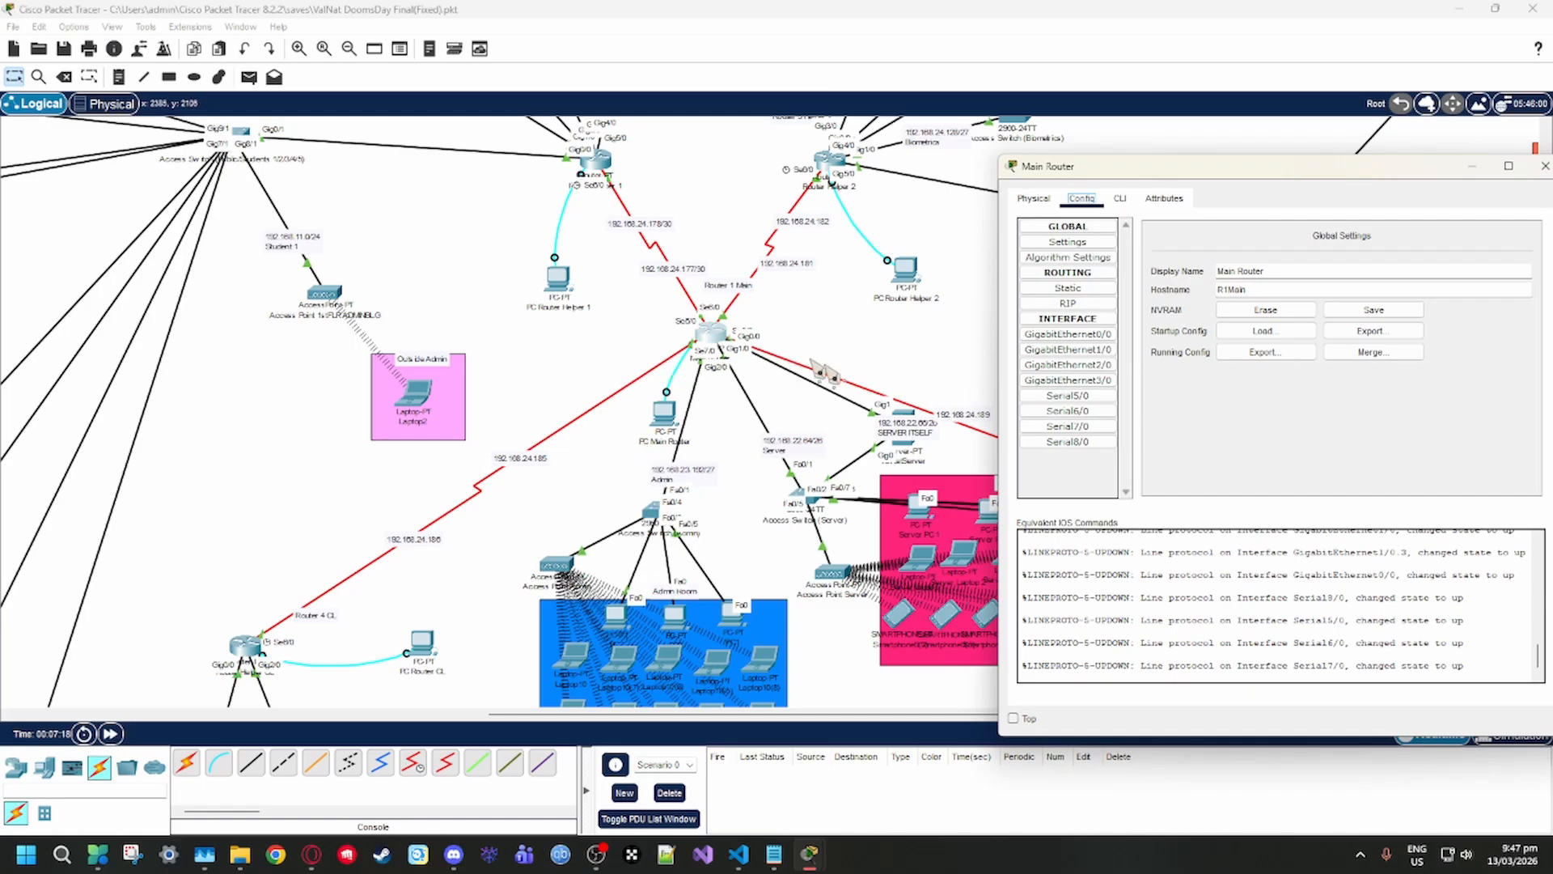
Open ValNatServer and view its global settings with the default gateway and DNS server addresses
{"action": "left_click", "coordinate": [920, 421]}
{"action": "left_click_drag", "start_coordinate": [920, 421], "coordinate": [917, 422]}
{"action": "left_click_drag", "start_coordinate": [801, 171], "coordinate": [369, 254]}
{"action": "left_click", "coordinate": [207, 268]}
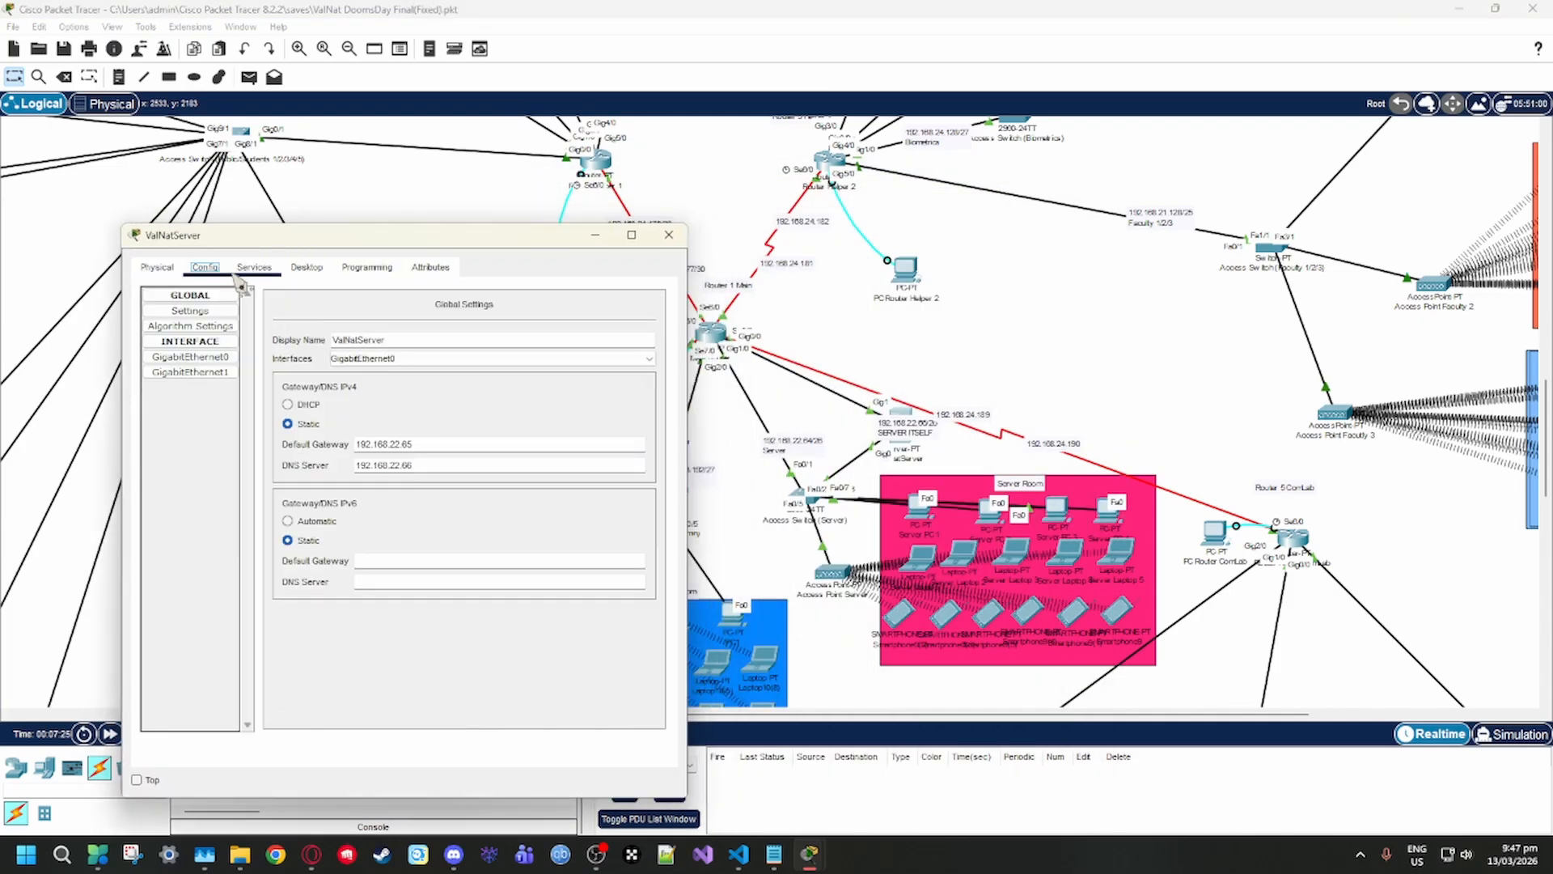
Open ValNatServer's DHCP service, maximize the window and examine the full list of address pools with their gateways and start addresses
{"action": "left_click", "coordinate": [256, 270]}
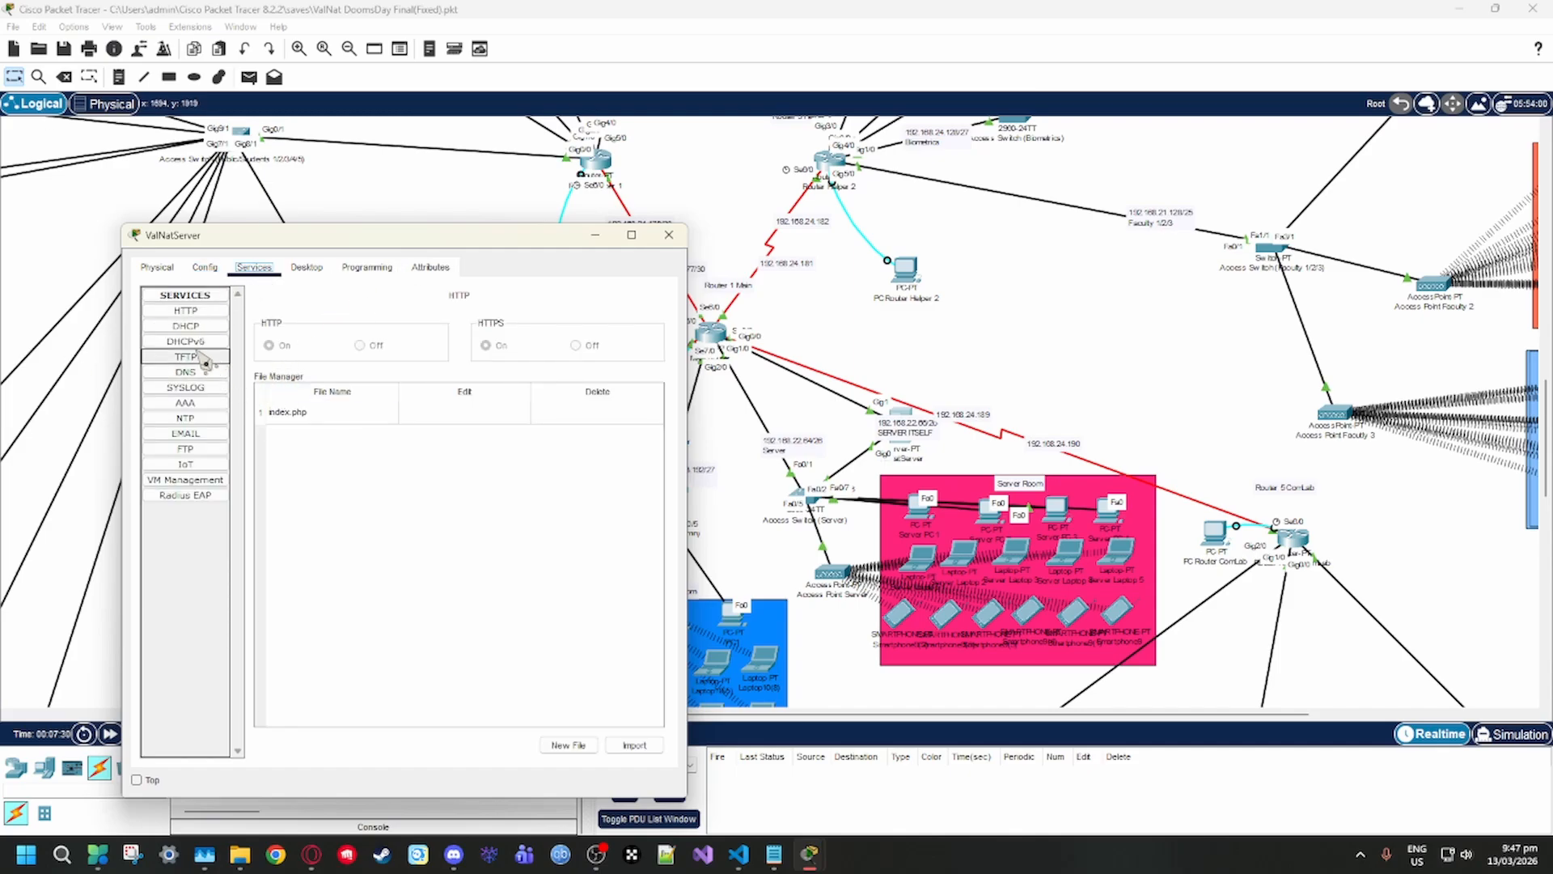
{"action": "left_click", "coordinate": [209, 326]}
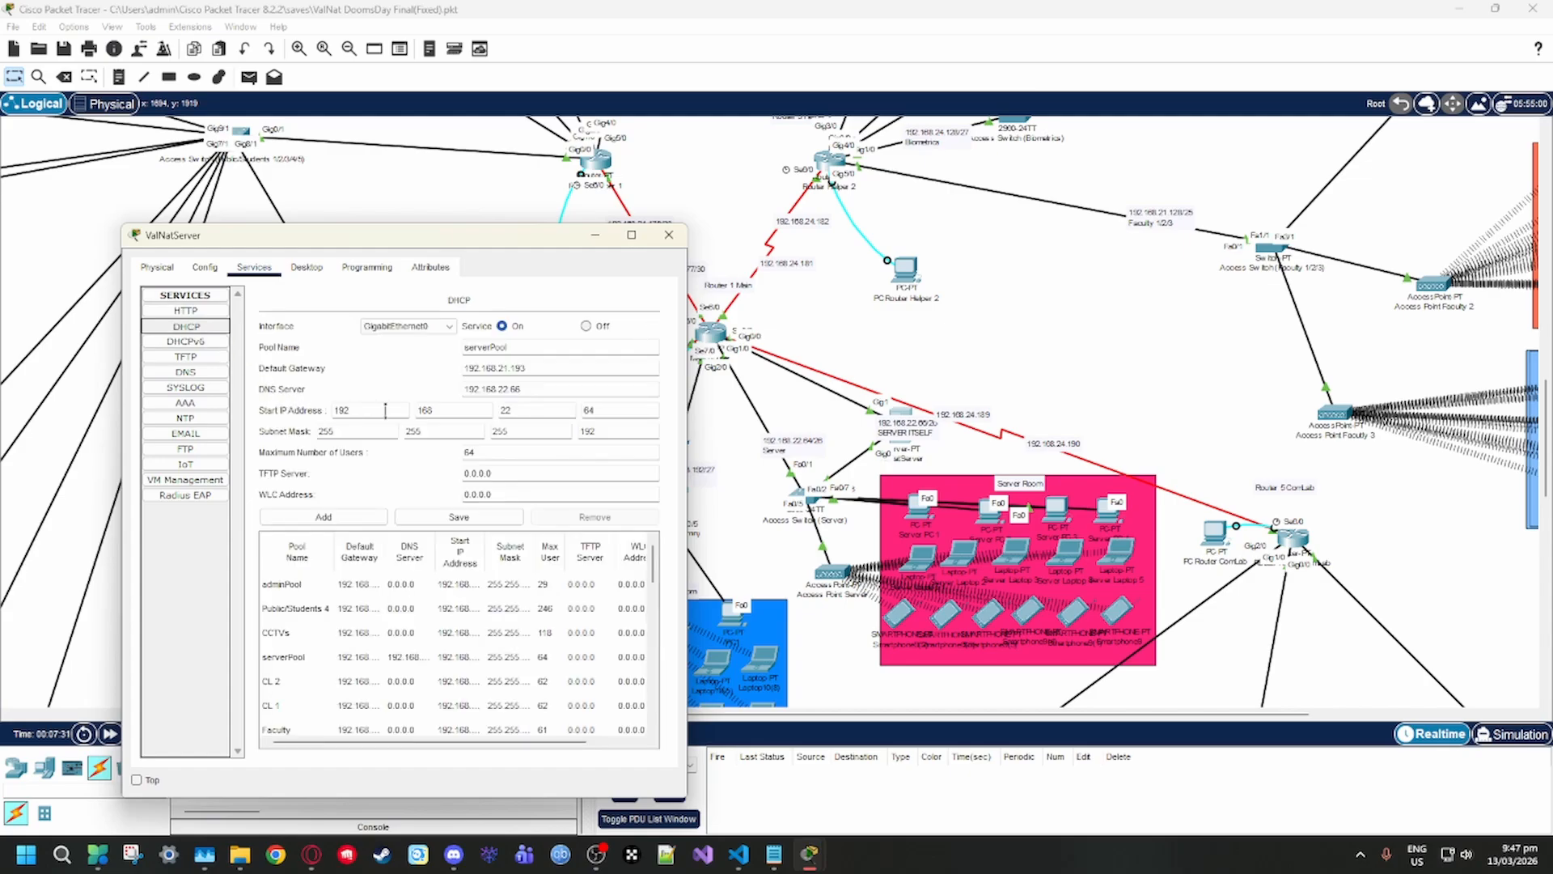
{"action": "scroll", "coordinate": [400, 671], "scroll_direction": "down", "scroll_amount": 5}
{"action": "scroll", "coordinate": [397, 697], "scroll_direction": "up", "scroll_amount": 5}
{"action": "left_click", "coordinate": [632, 234]}
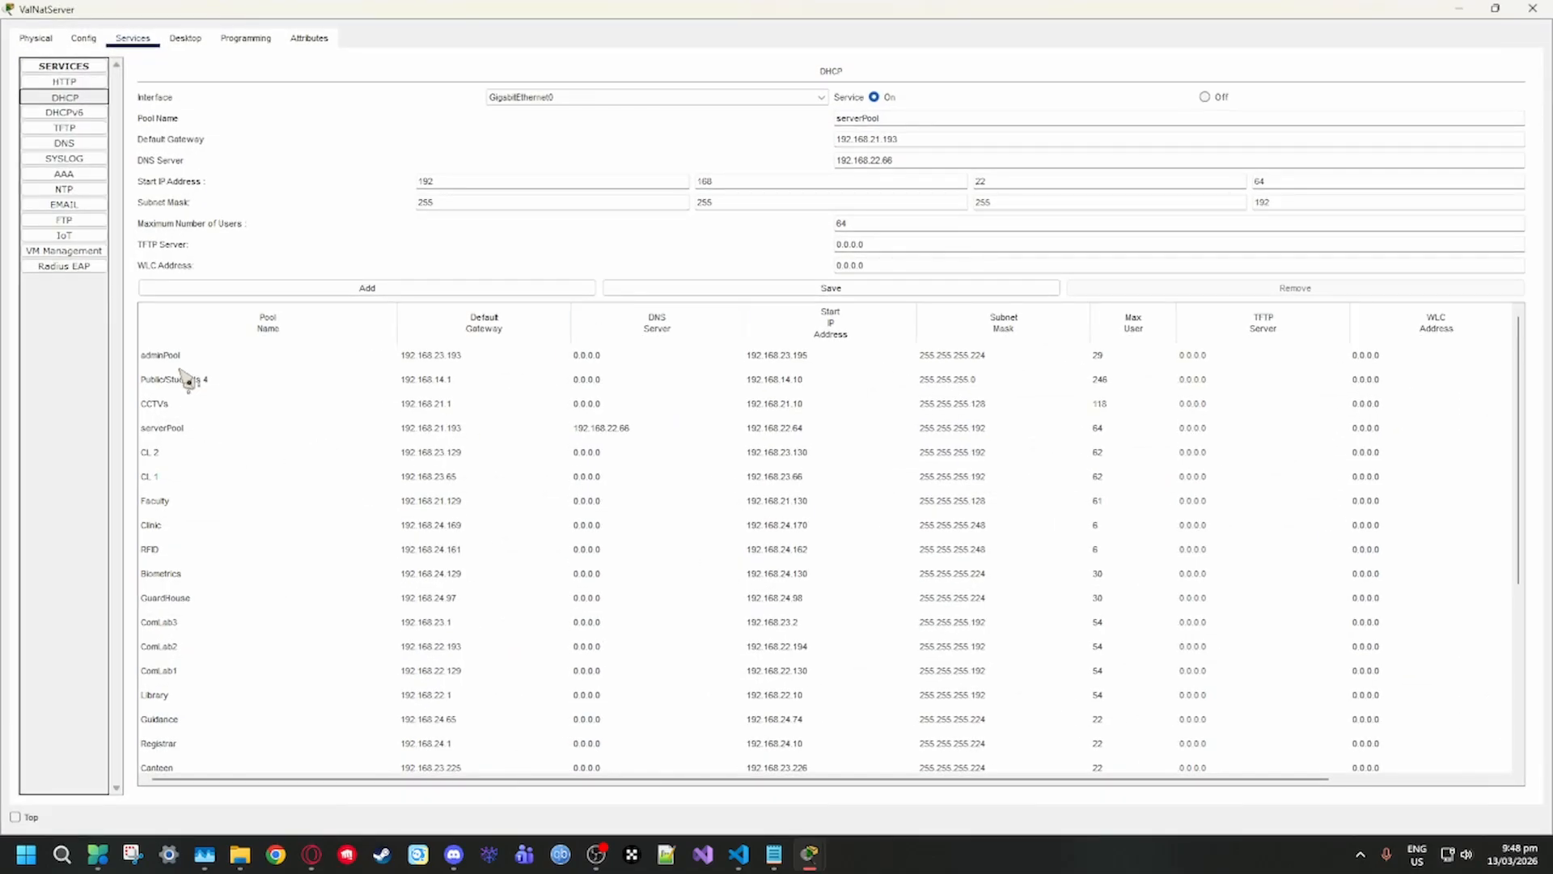
{"action": "scroll", "coordinate": [279, 566], "scroll_direction": "down", "scroll_amount": 6}
{"action": "scroll", "coordinate": [236, 692], "scroll_direction": "up", "scroll_amount": 3}
{"action": "scroll", "coordinate": [219, 427], "scroll_direction": "down", "scroll_amount": 3}
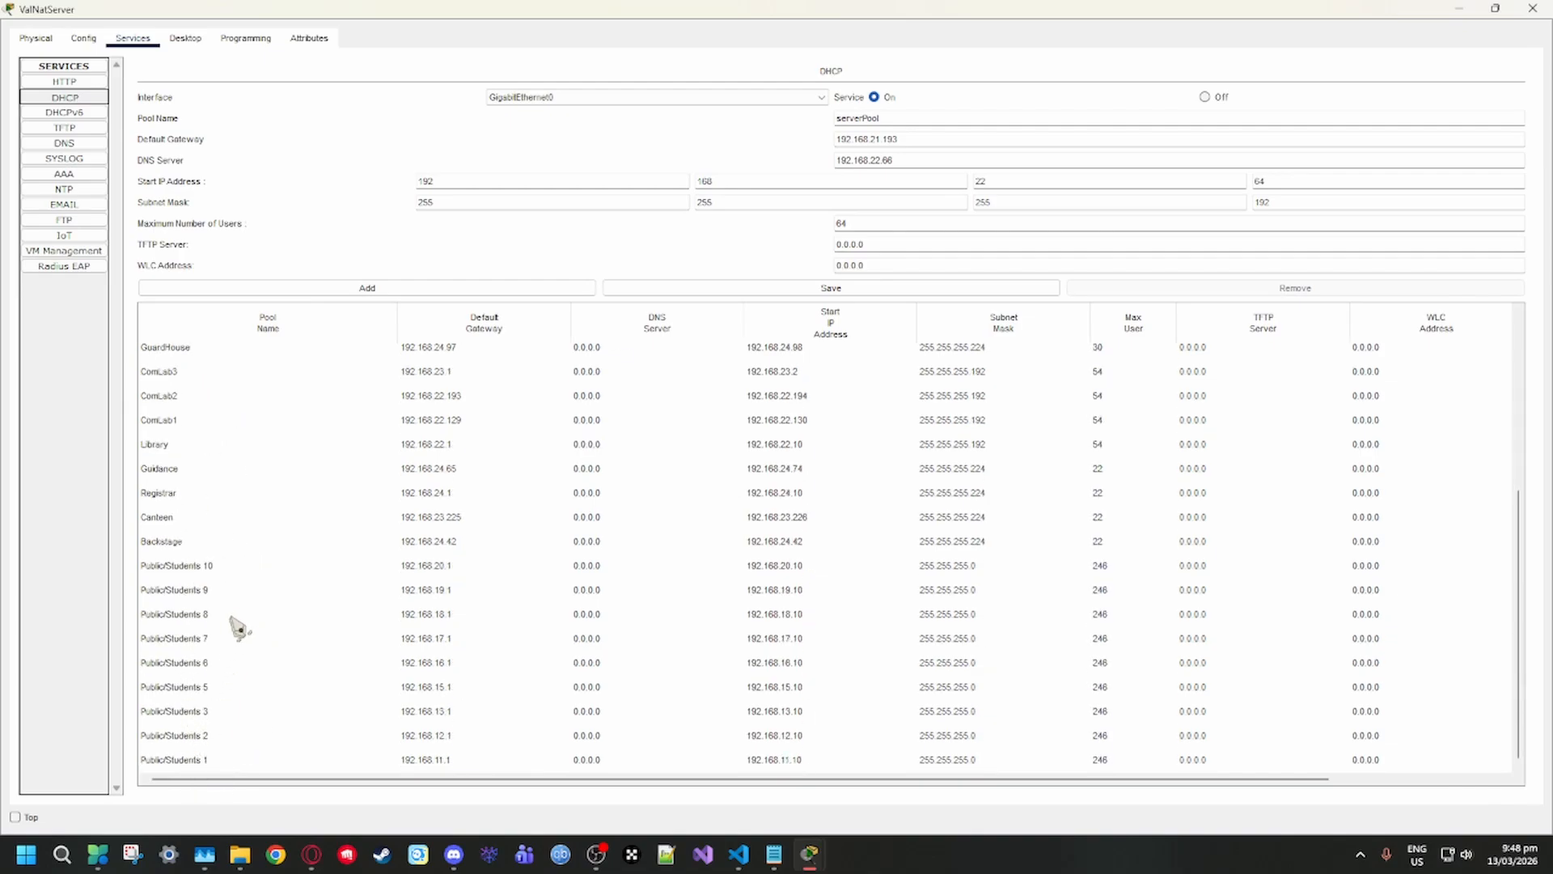
{"action": "scroll", "coordinate": [212, 712], "scroll_direction": "up", "scroll_amount": 3}
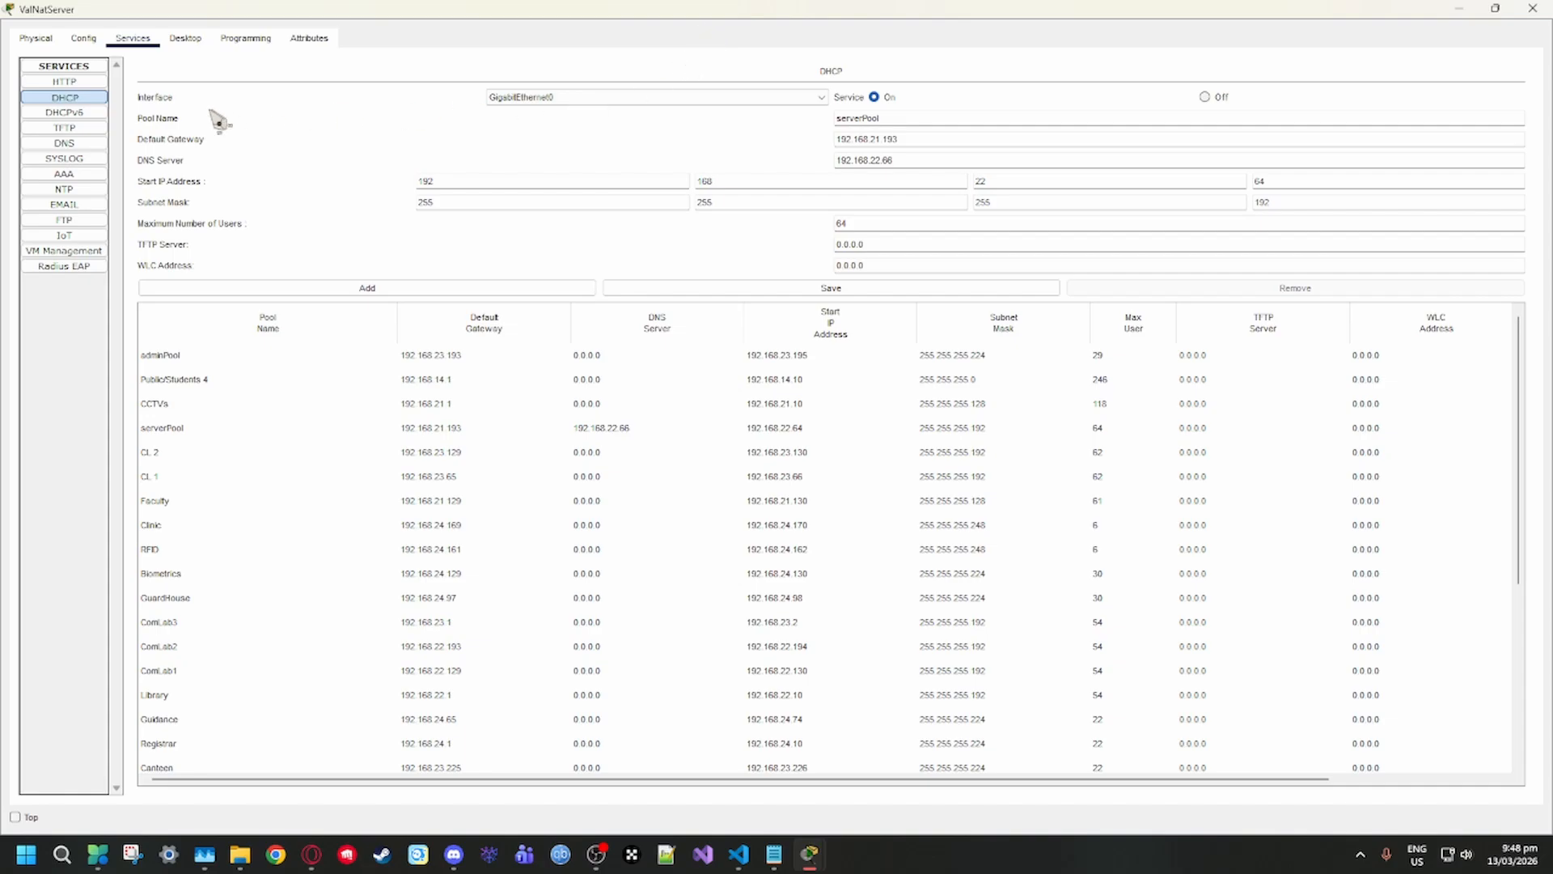
{"action": "left_click", "coordinate": [87, 113]}
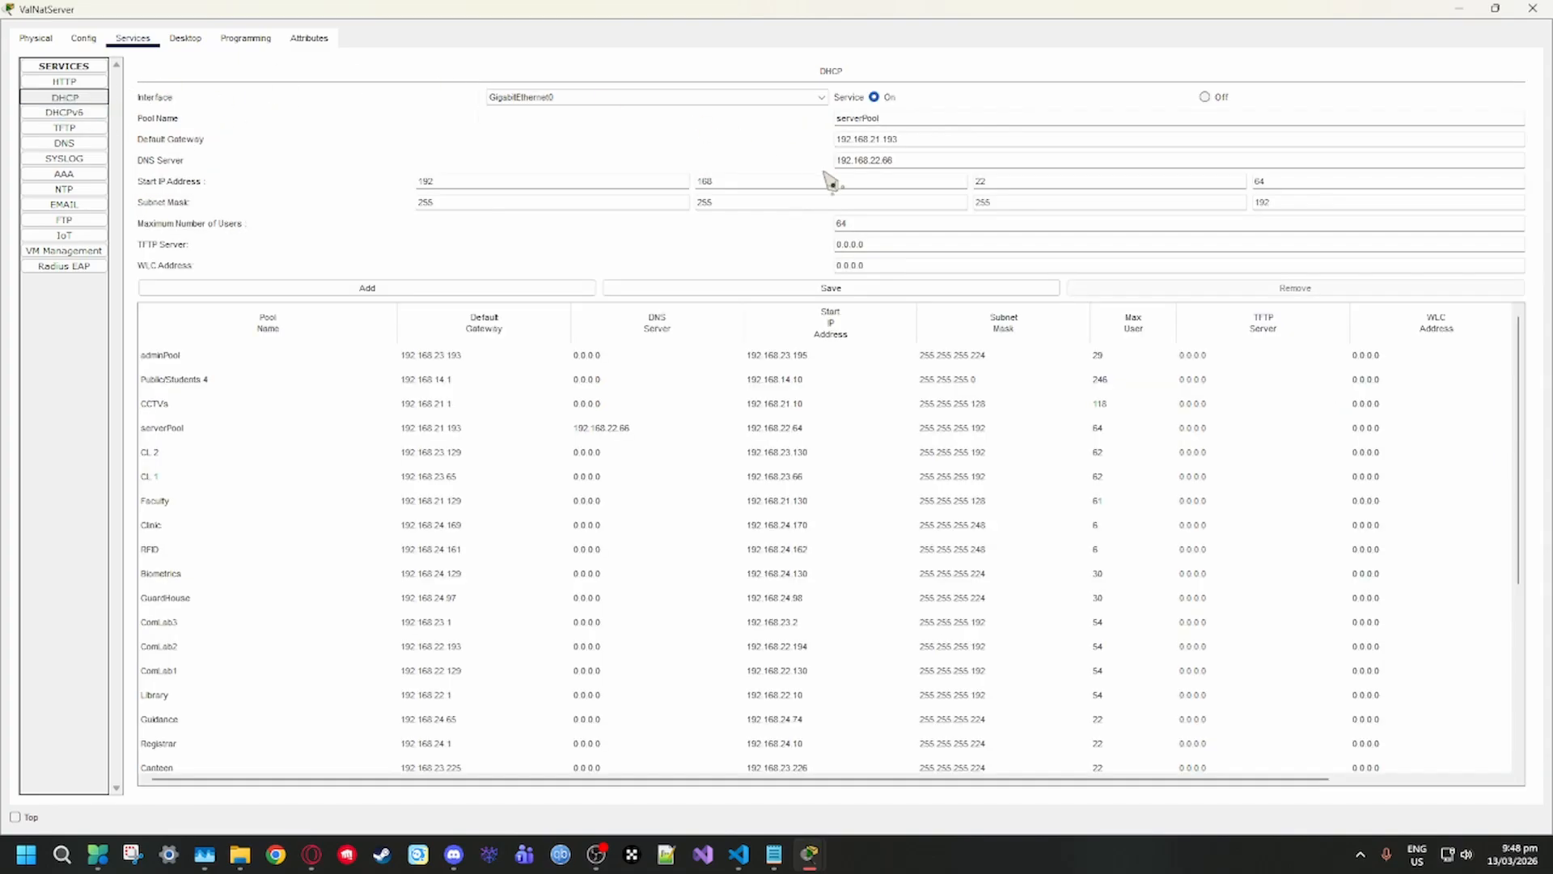
{"action": "left_click", "coordinate": [81, 97]}
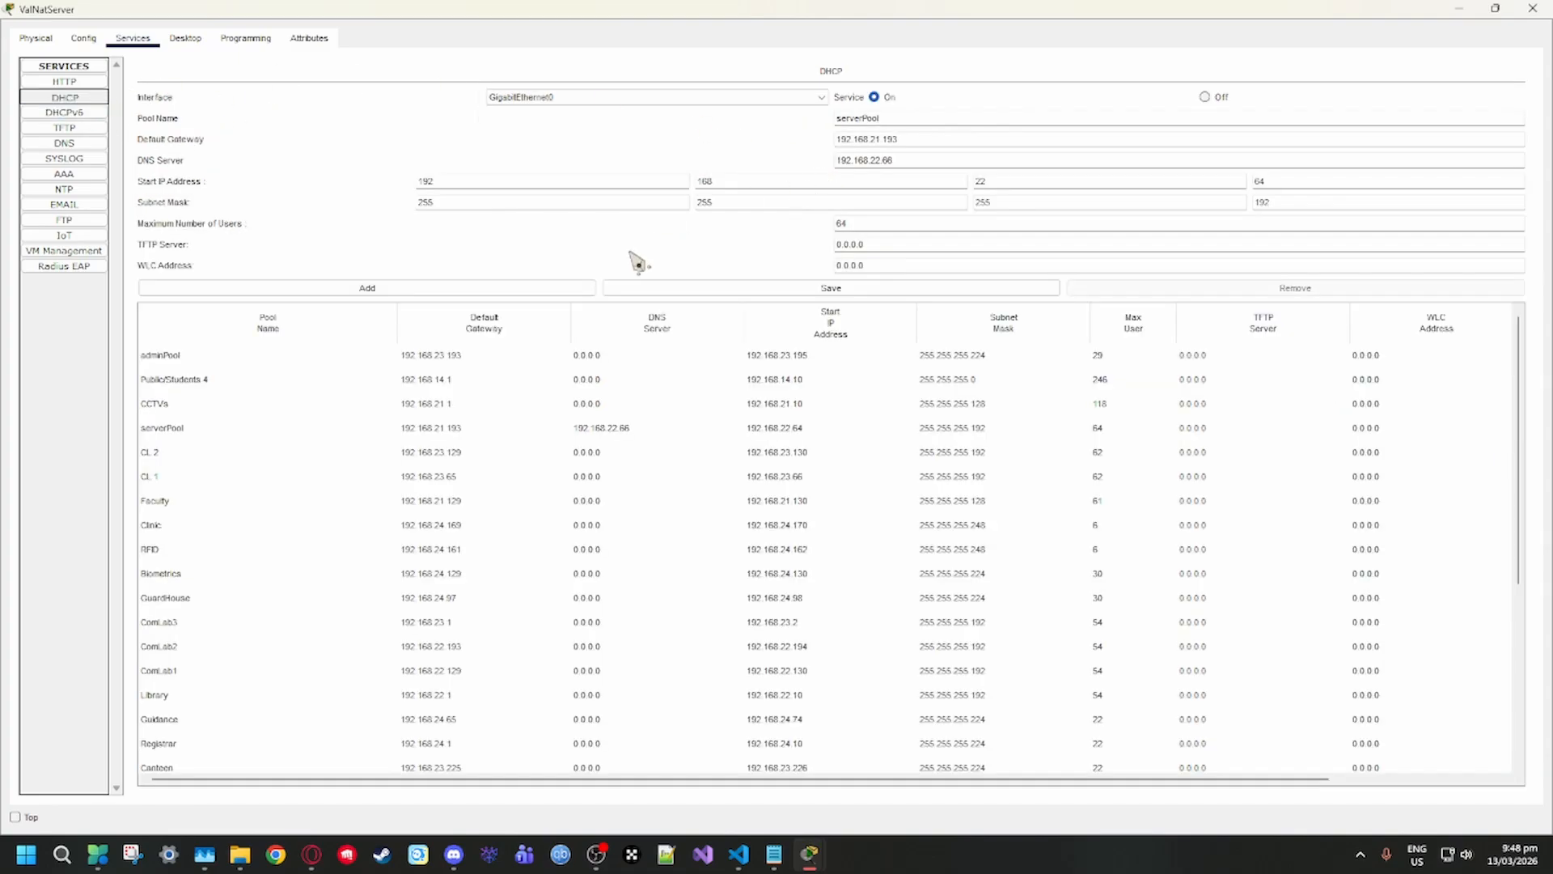
View ValNatServer's TFTP files and its FTP user setup with accounts and permissions, closing by minimizing the server window
{"action": "left_click", "coordinate": [89, 129]}
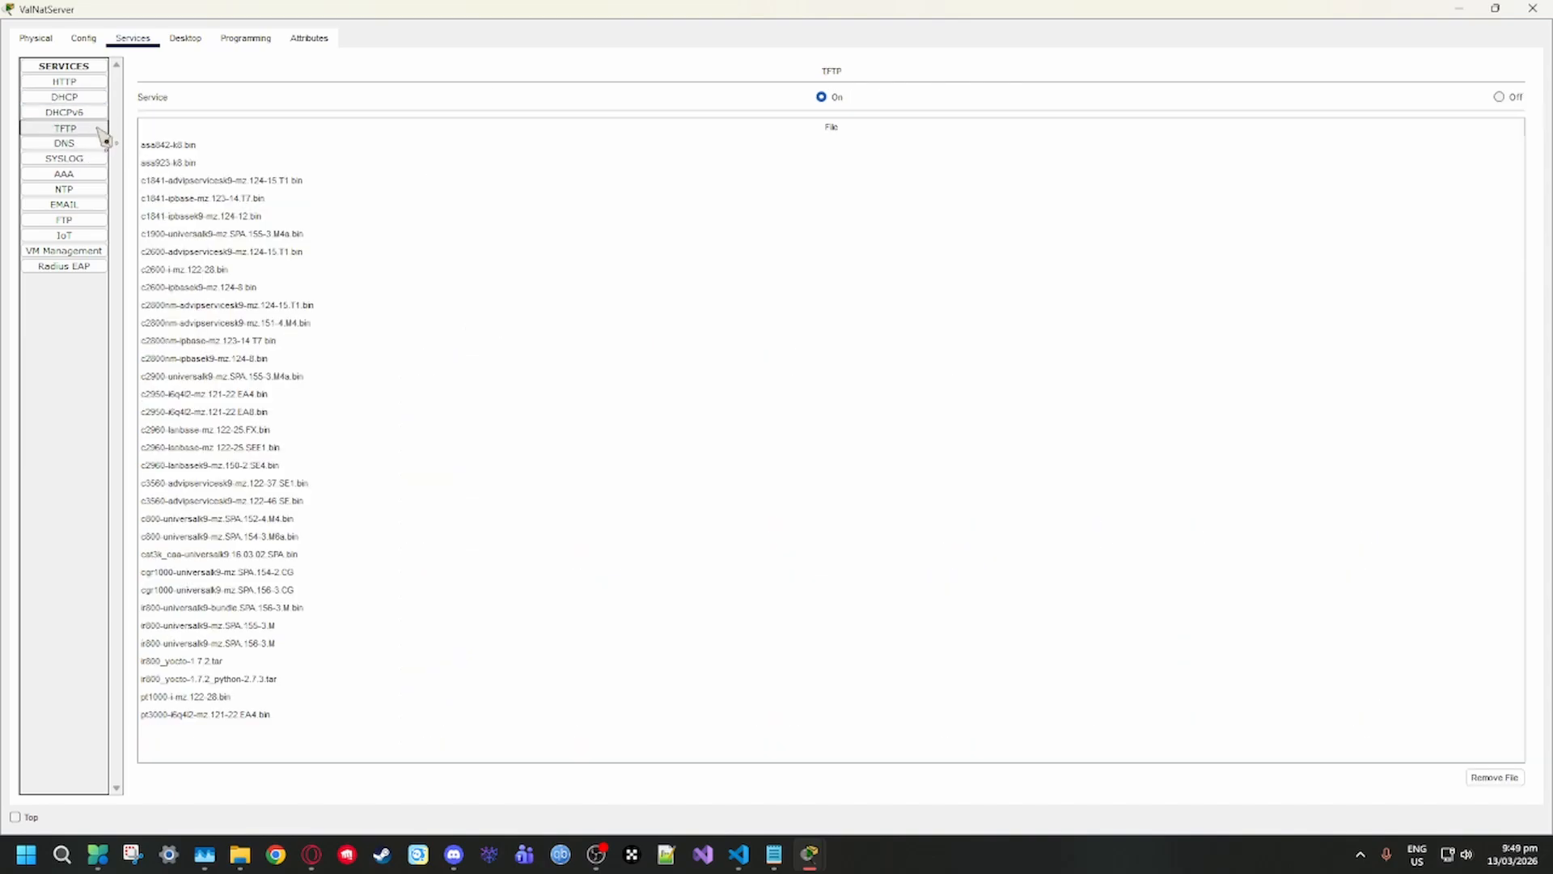
{"action": "left_click", "coordinate": [97, 220]}
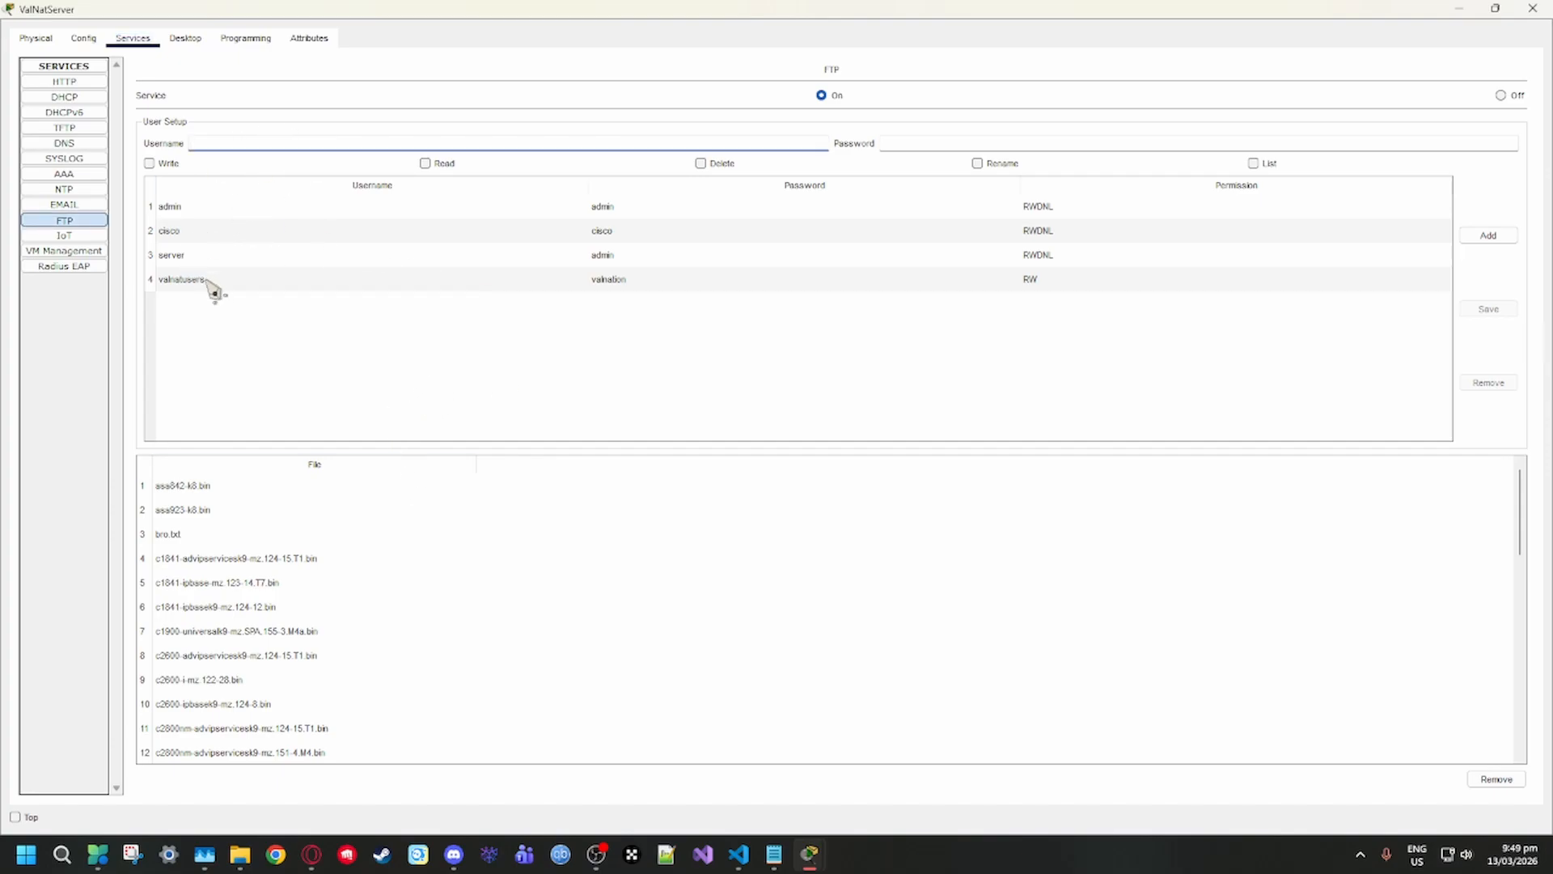
{"action": "left_click", "coordinate": [811, 143]}
{"action": "left_click", "coordinate": [888, 143]}
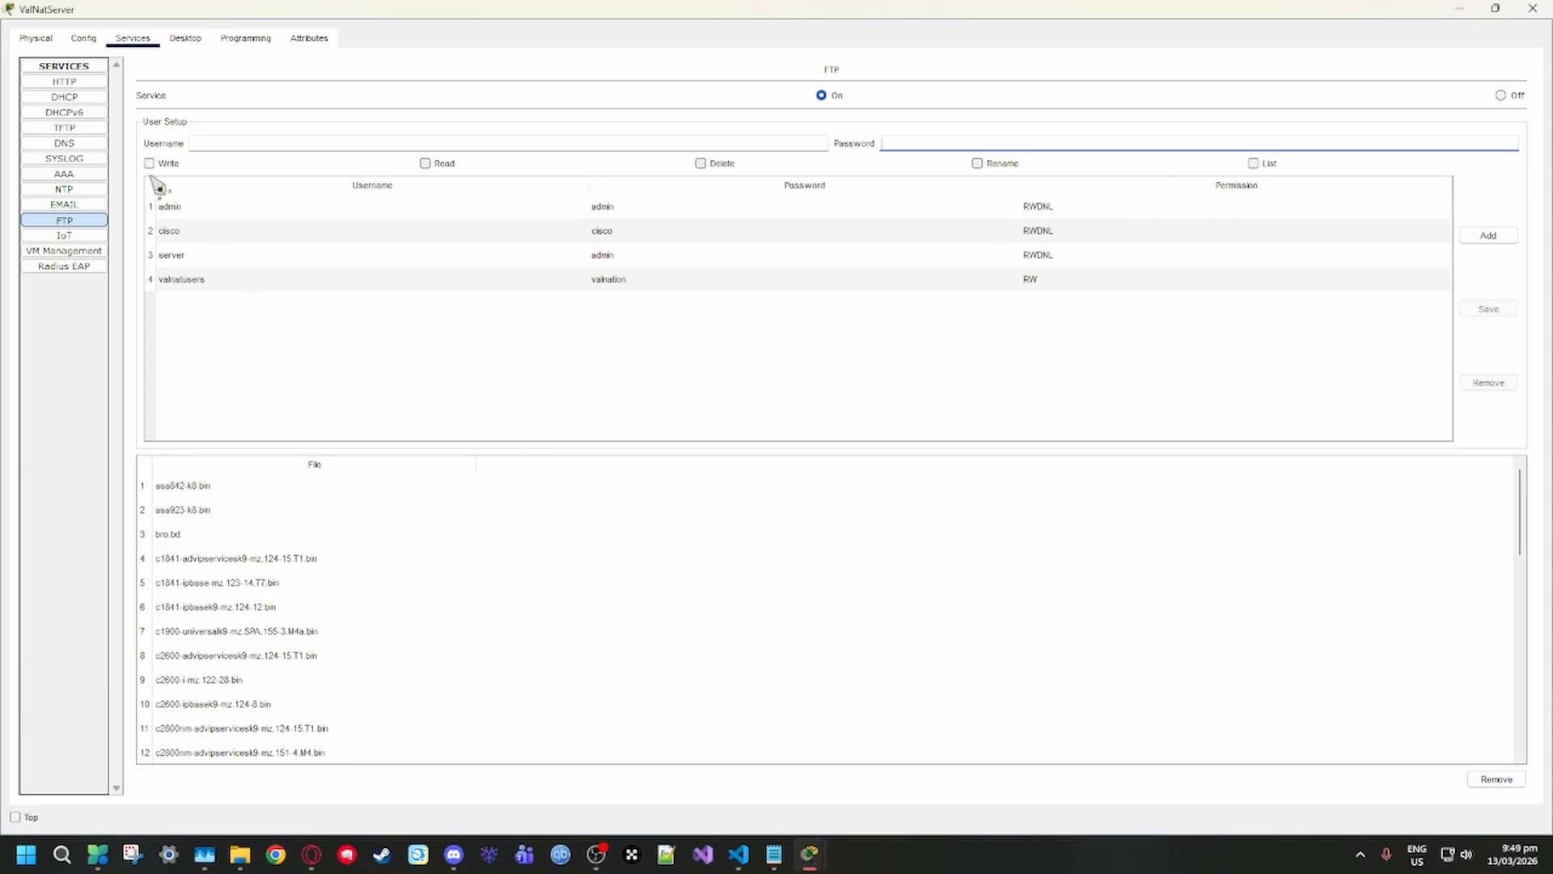
{"action": "left_click", "coordinate": [308, 390]}
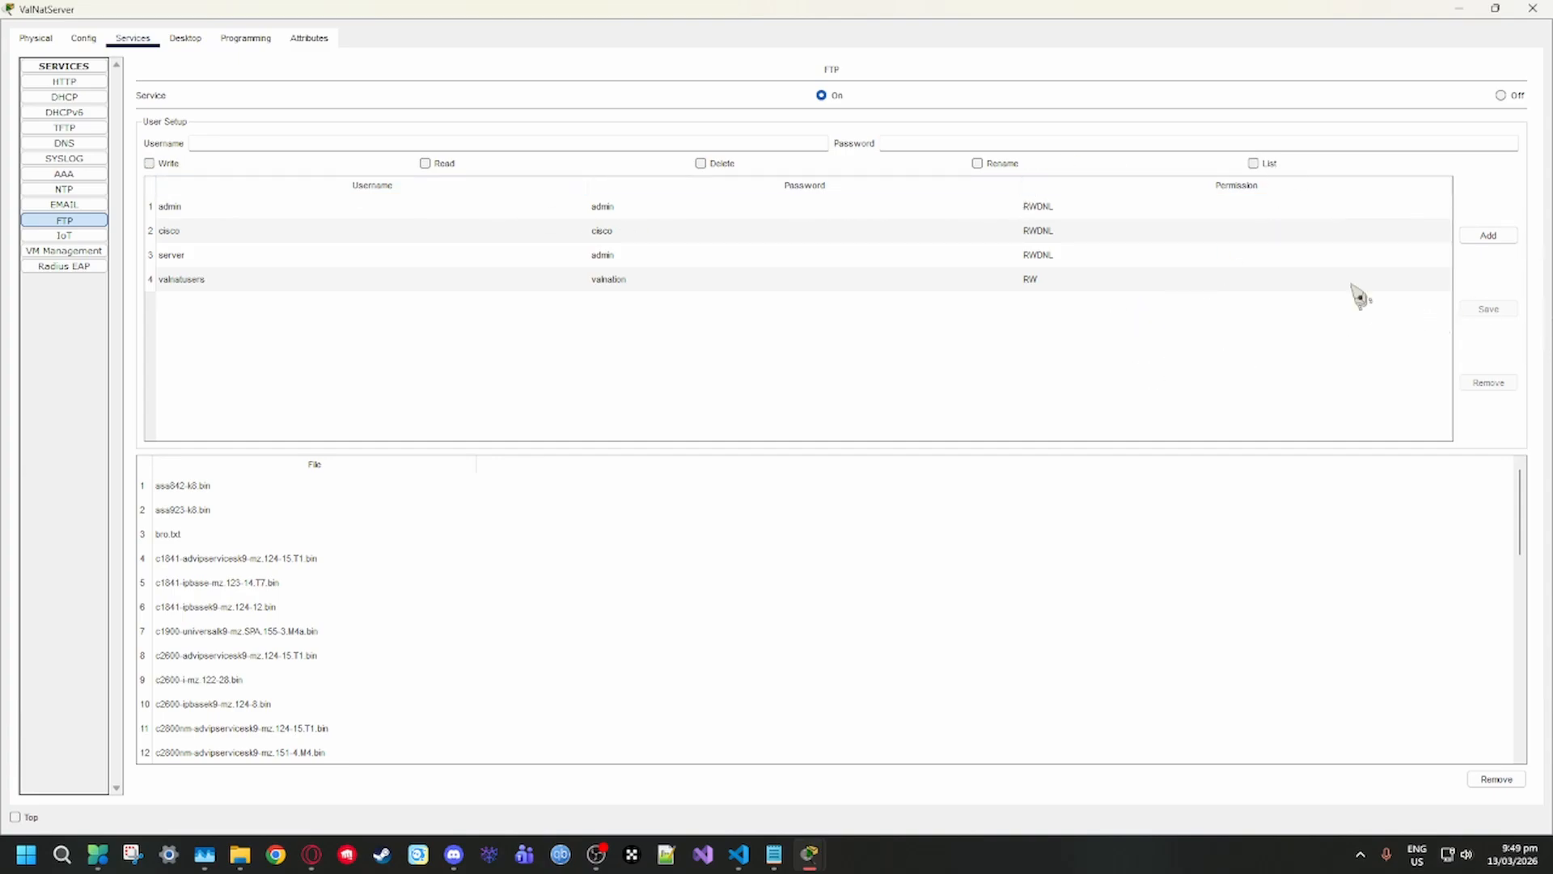
{"action": "left_click", "coordinate": [1458, 8]}
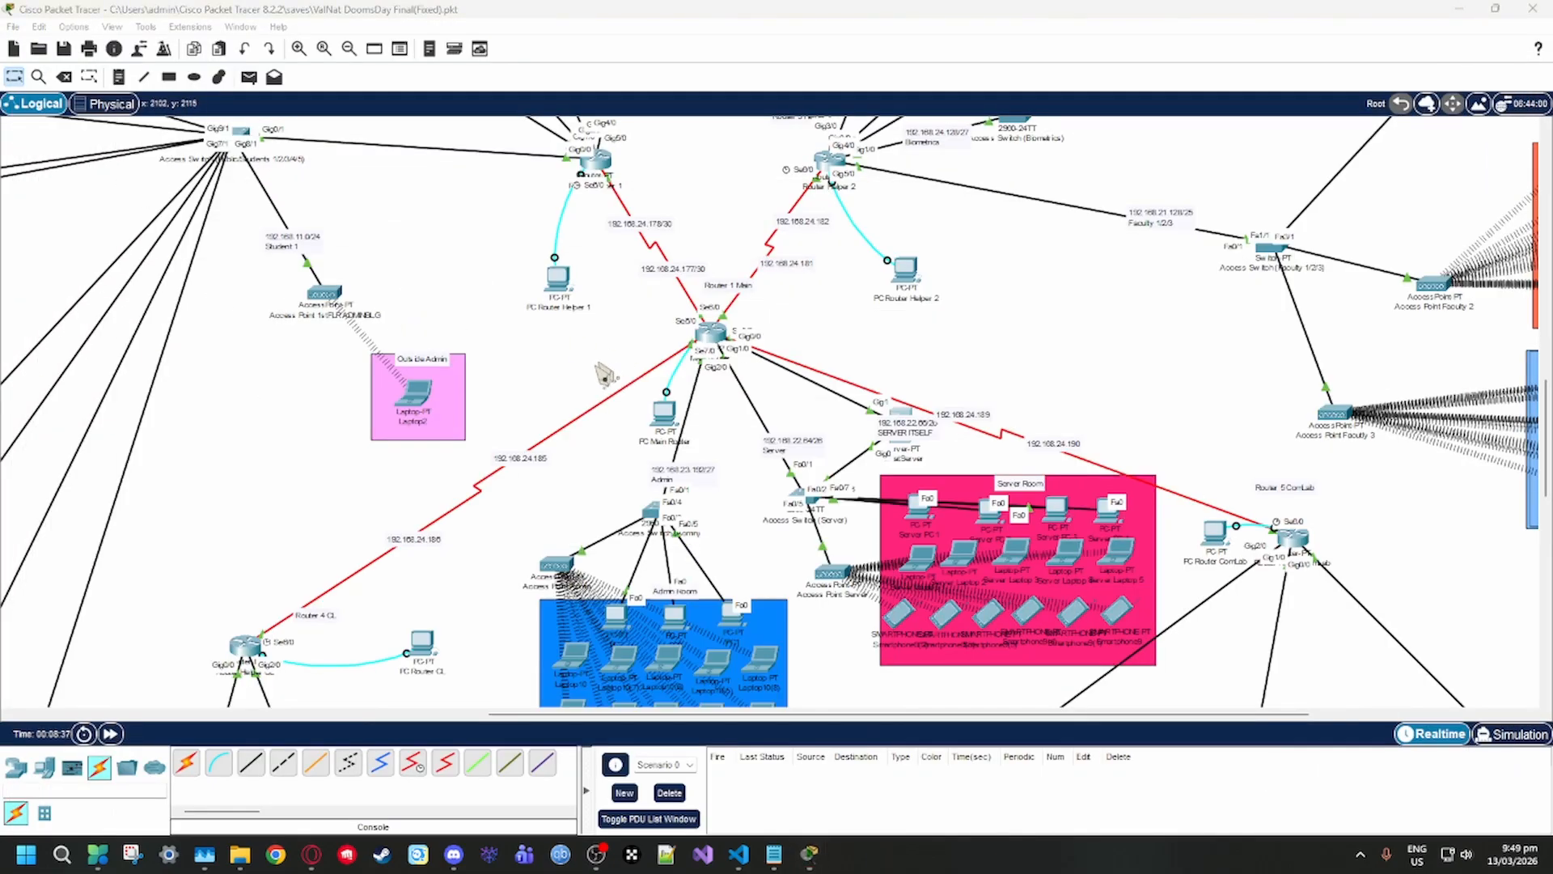
{"action": "left_click", "coordinate": [312, 854]}
{"action": "left_click", "coordinate": [1491, 18]}
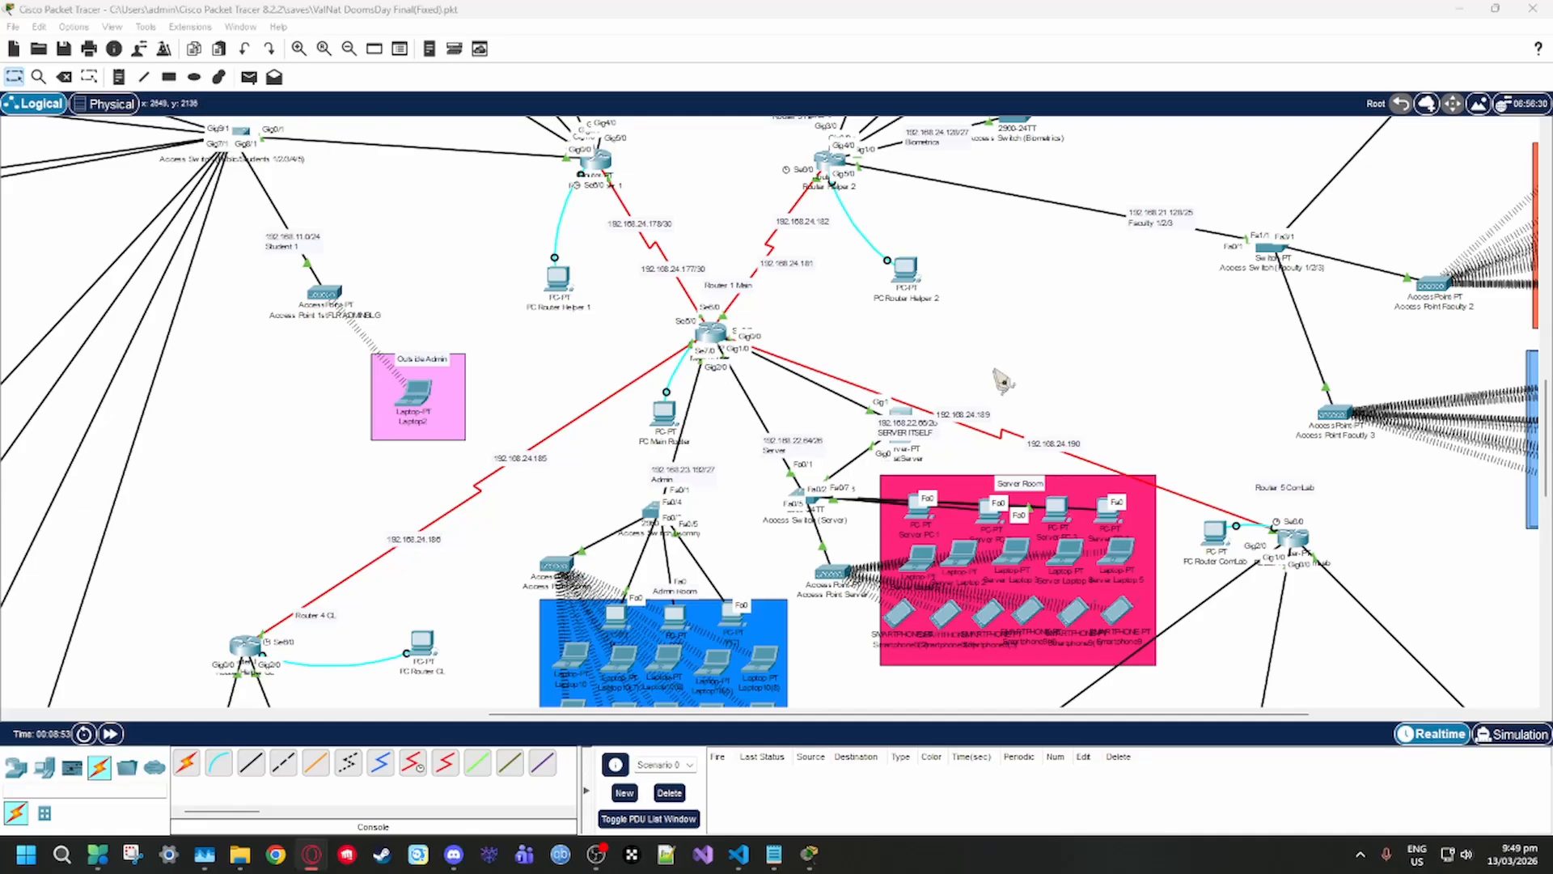
Open the Command Prompt on Server PC 1, run "ftp" without a target and try entering 192.168.22.66 on its own
{"action": "left_click", "coordinate": [922, 511]}
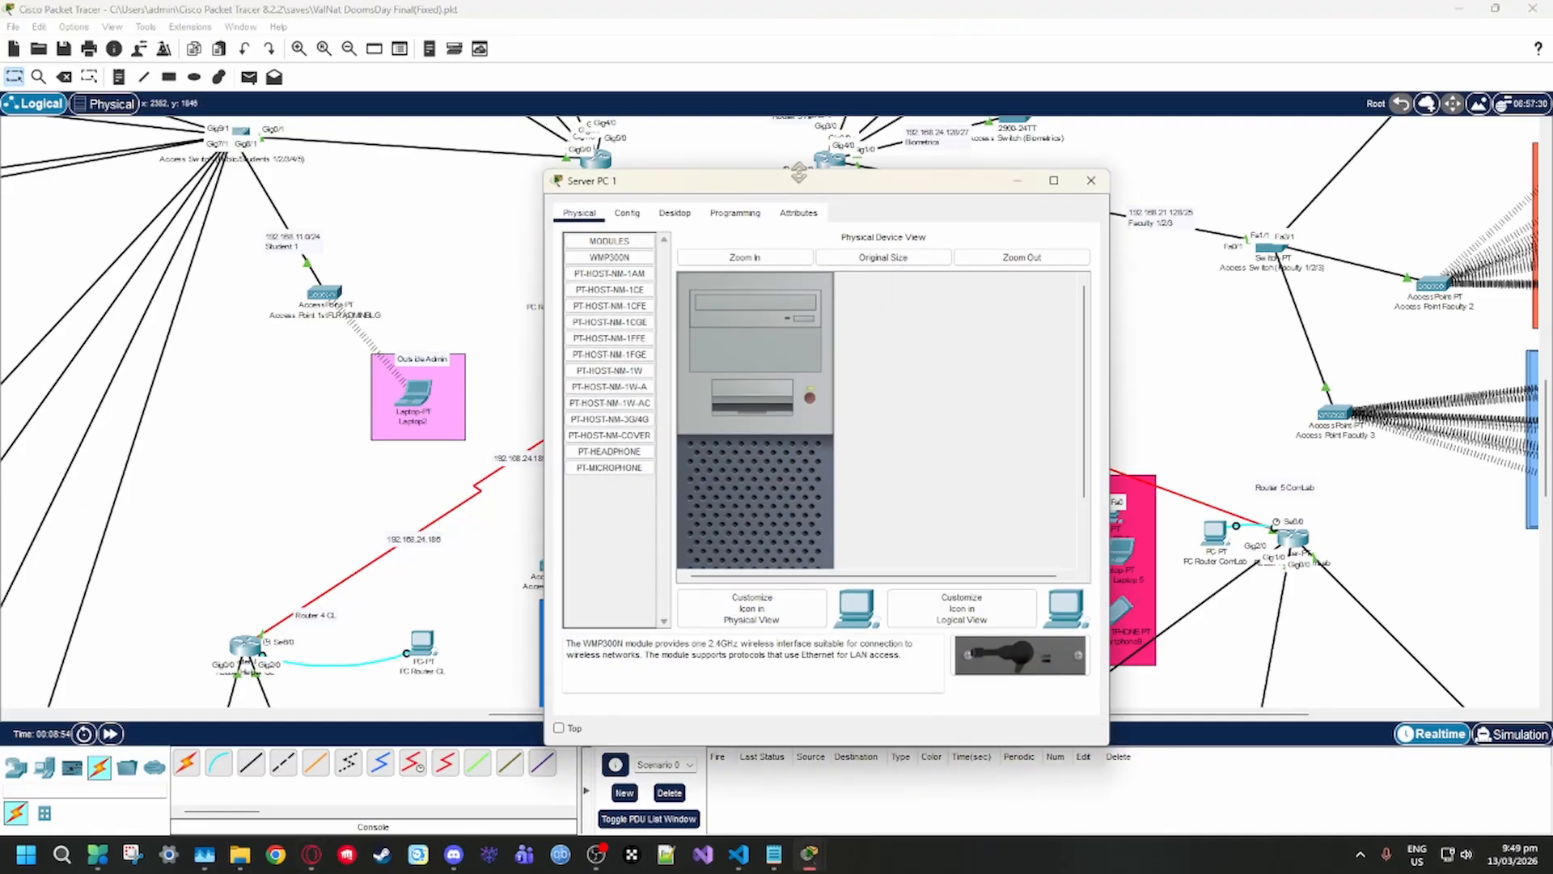
{"action": "left_click", "coordinate": [675, 213]}
{"action": "left_click", "coordinate": [913, 263]}
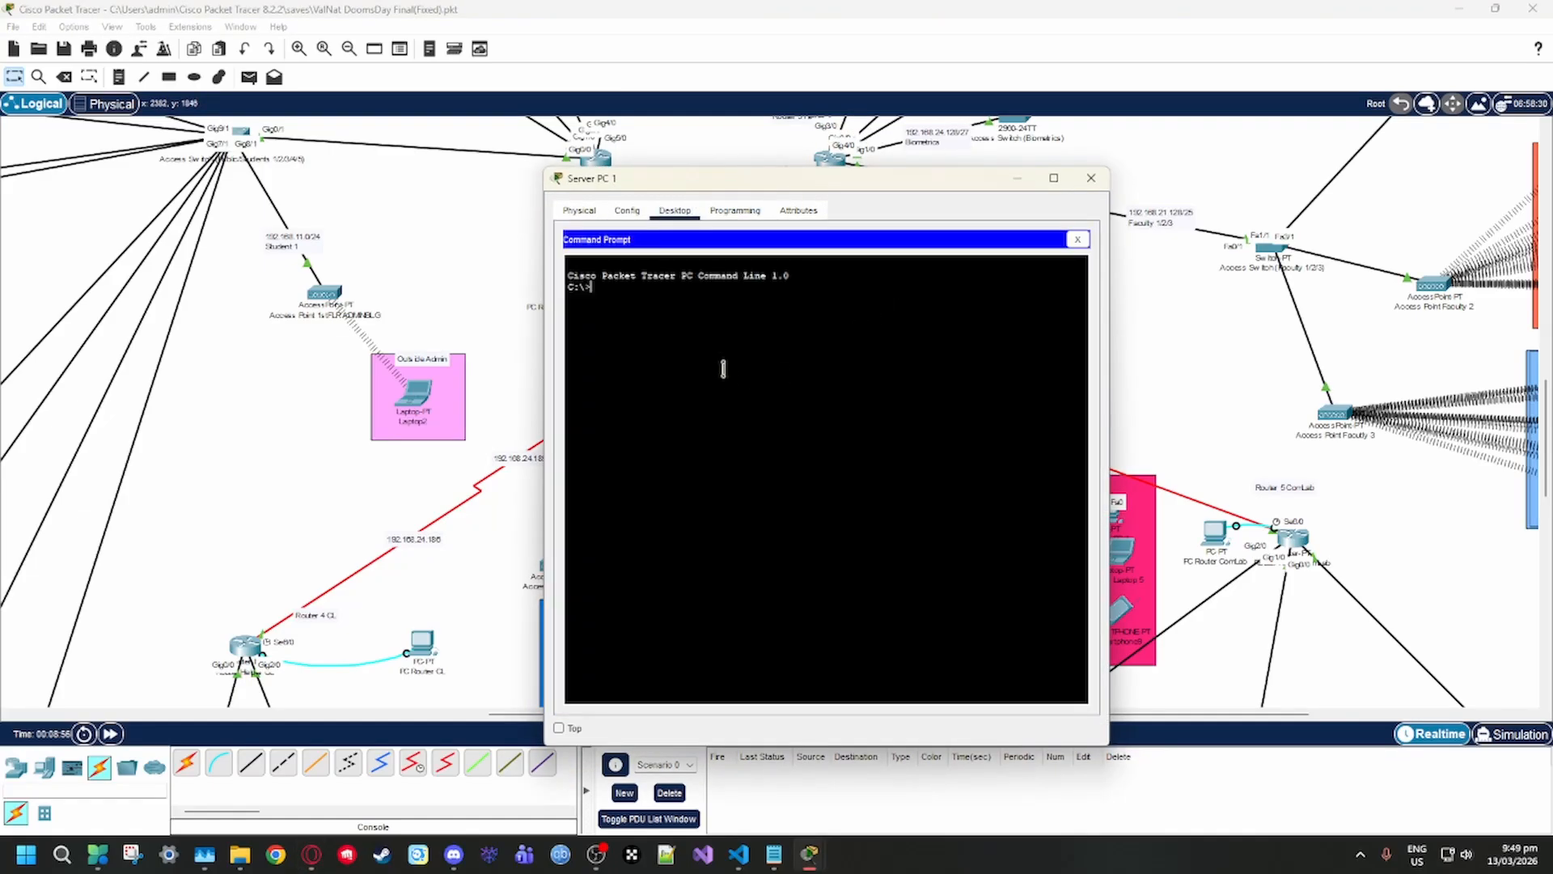
{"action": "type", "text": "p"}
{"action": "key", "text": "Return"}
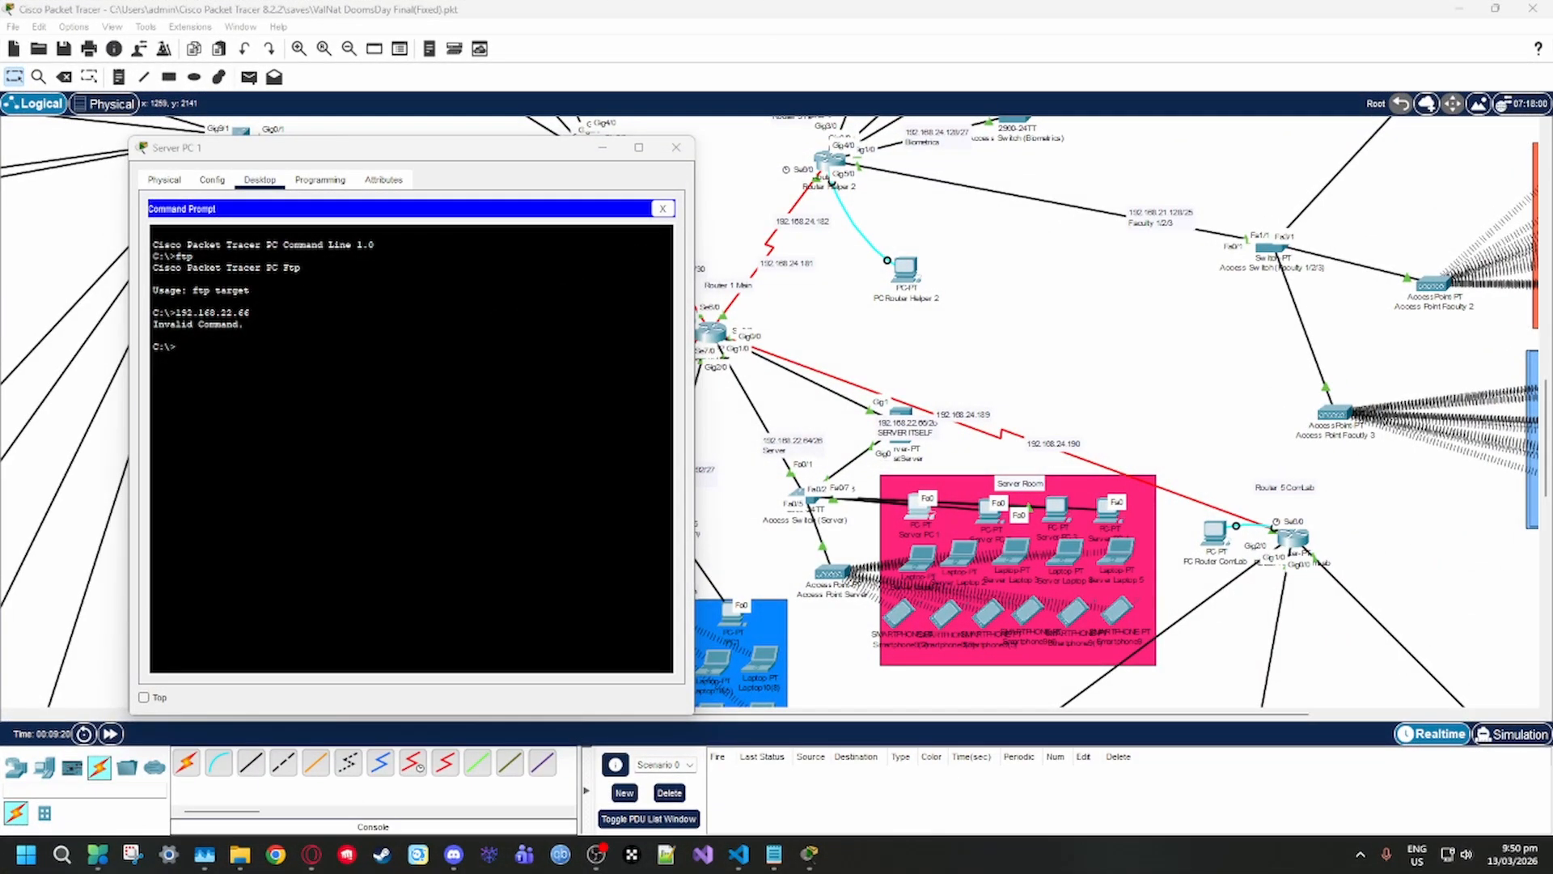
Connect to the FTP server with the command "ftp 192.168.22.66"
{"action": "type", "text": "frp"}
{"action": "key", "text": "BackSpace"}
{"action": "key", "text": "BackSpace"}
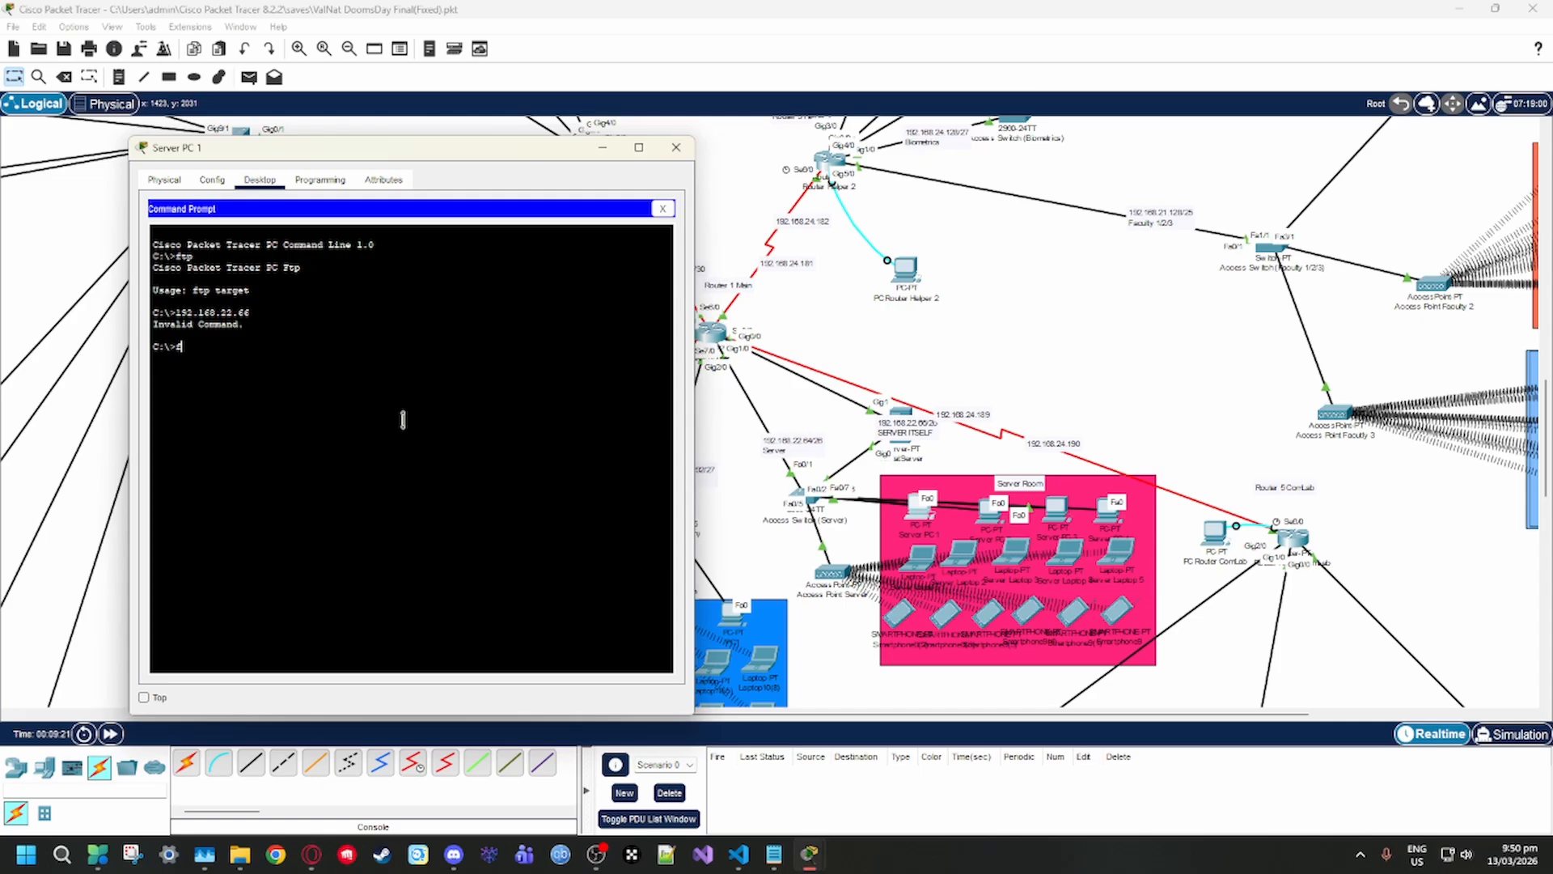
{"action": "type", "text": "tp 192.168.22.66"}
{"action": "key", "text": "Return"}
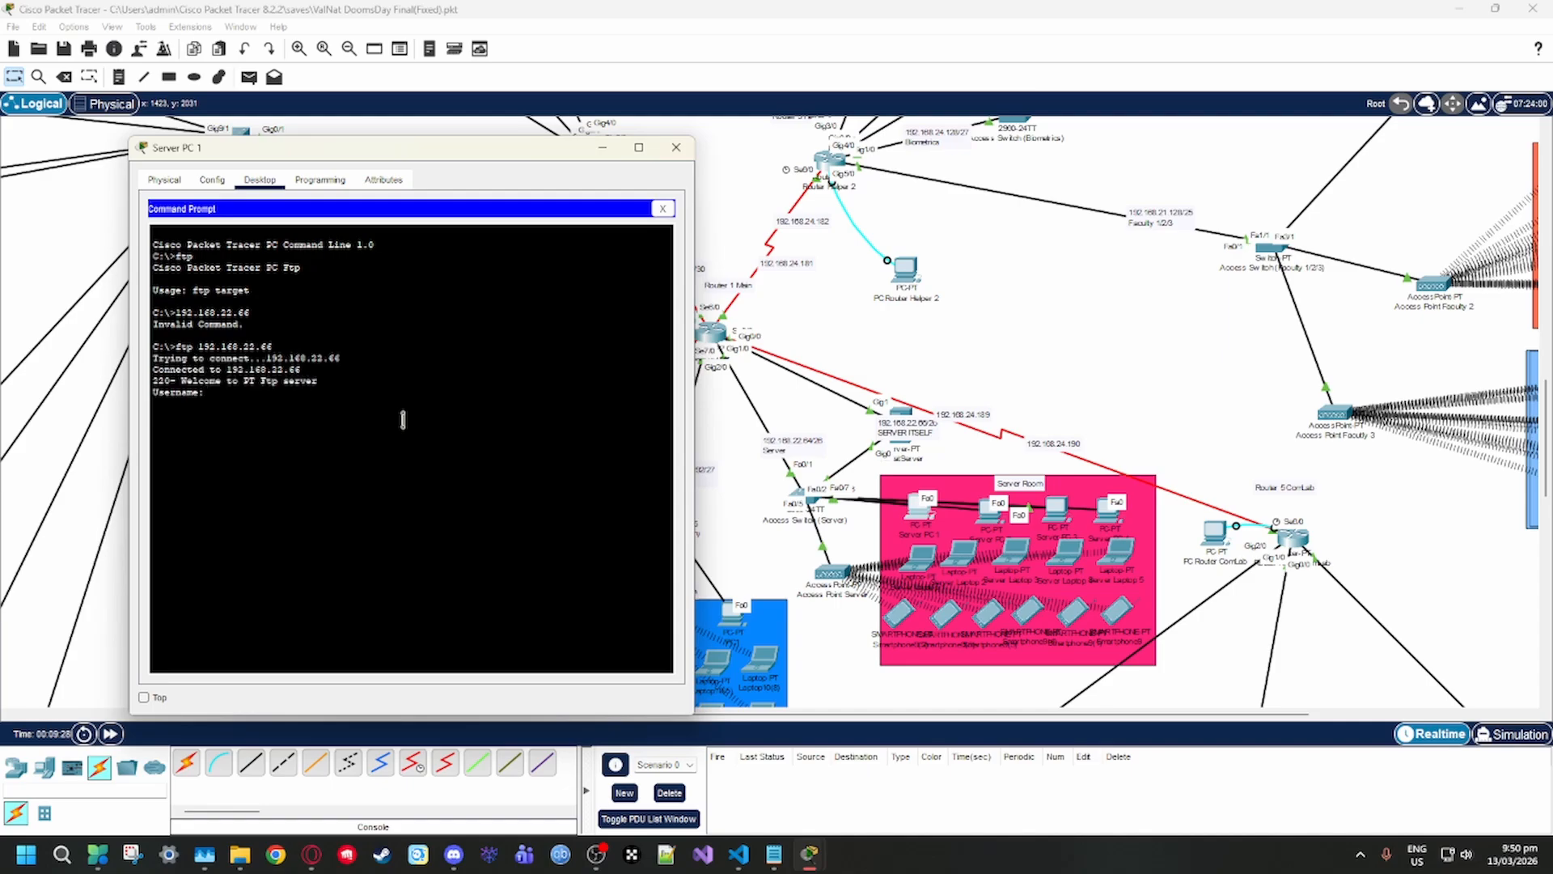
Try to log in to the FTP server with the username "valnatuser"
{"action": "type", "text": "valnatuser"}
{"action": "key", "text": "Return"}
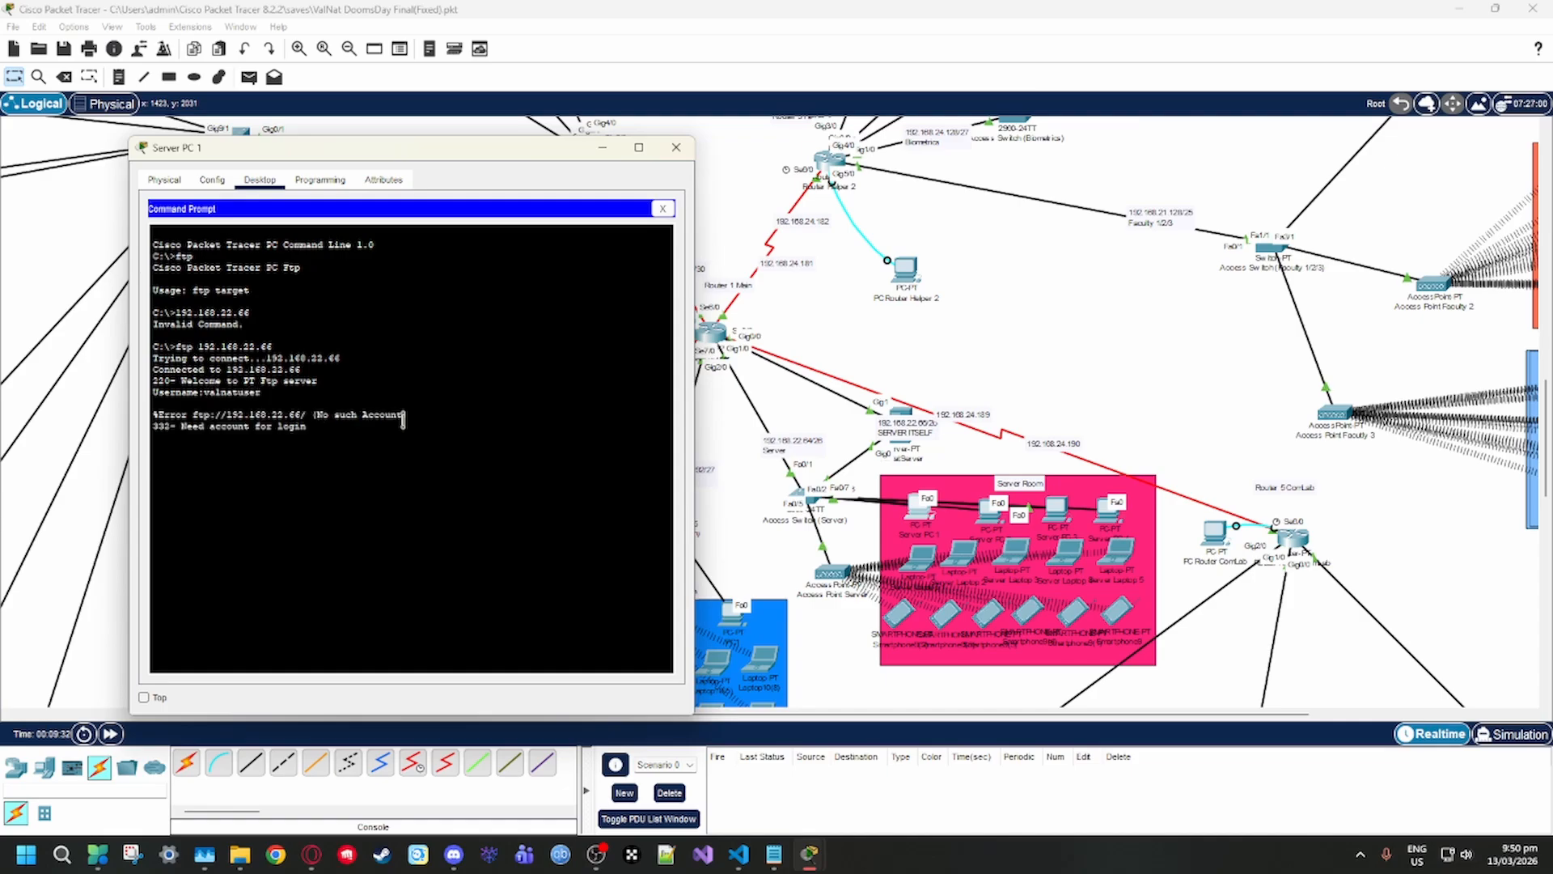
Rerun "ftp 192.168.22.66" and keep the Server PC 1 window on top while previewing the other open device windows
{"action": "key", "text": "Up"}
{"action": "key", "text": "Return"}
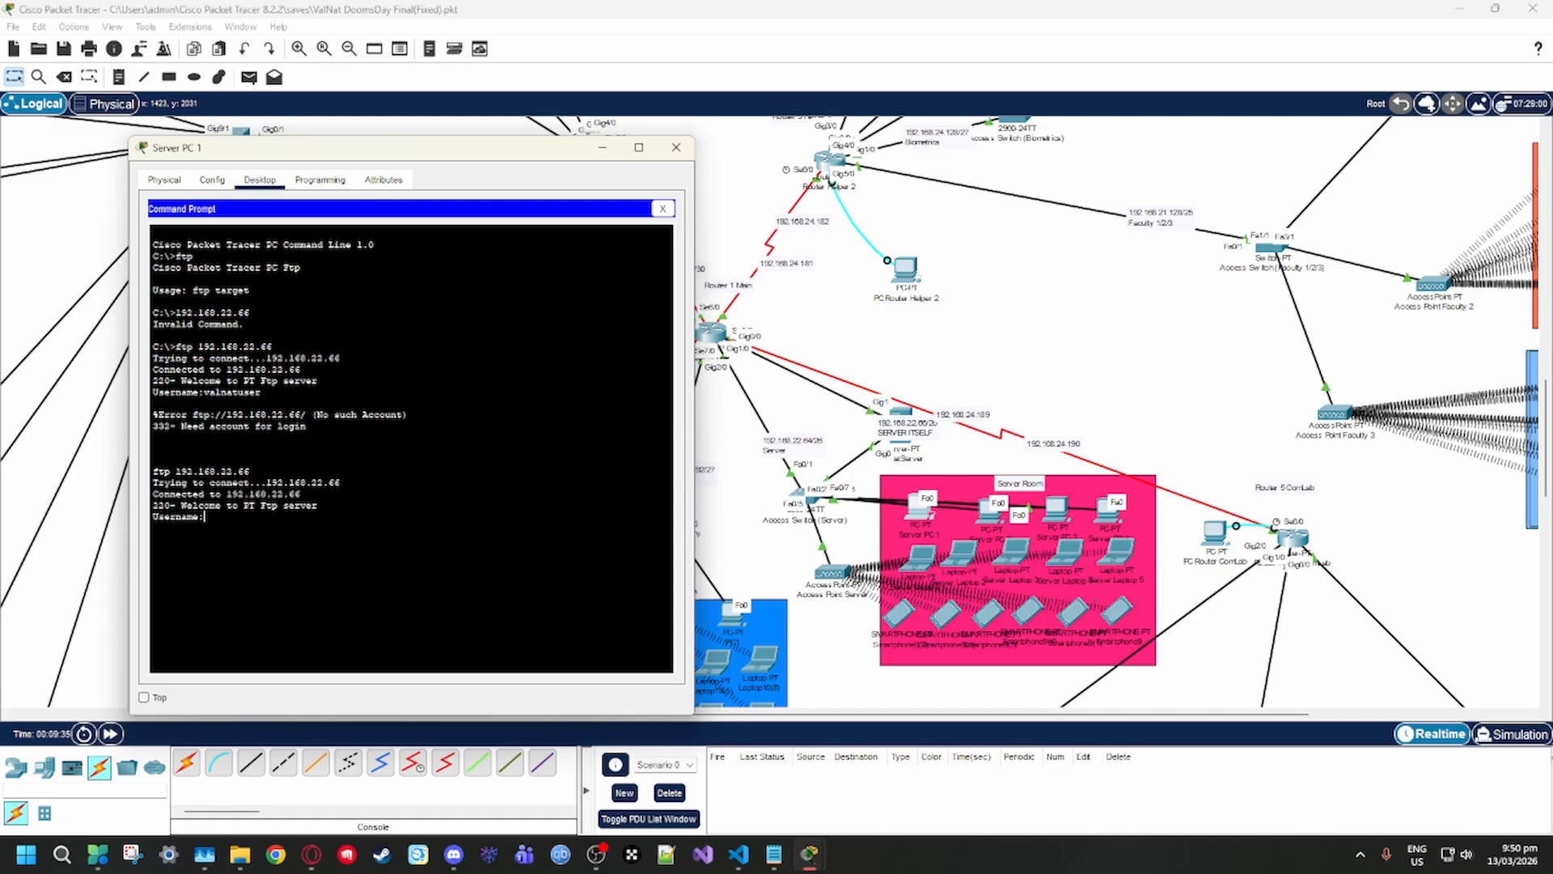
{"action": "left_click", "coordinate": [144, 697]}
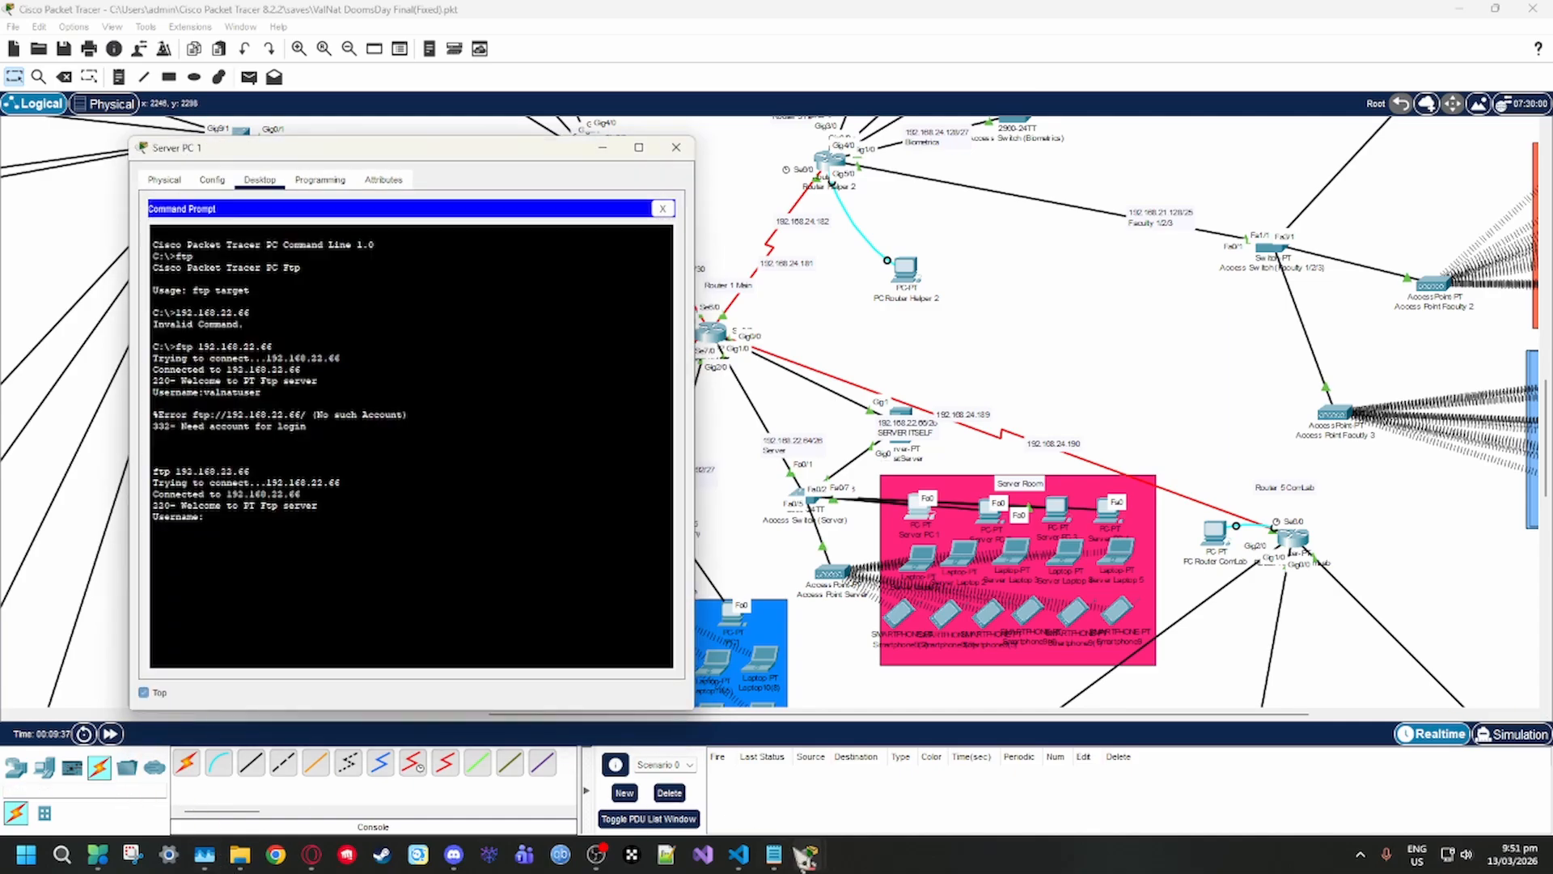
{"action": "mouse_move", "coordinate": [811, 857]}
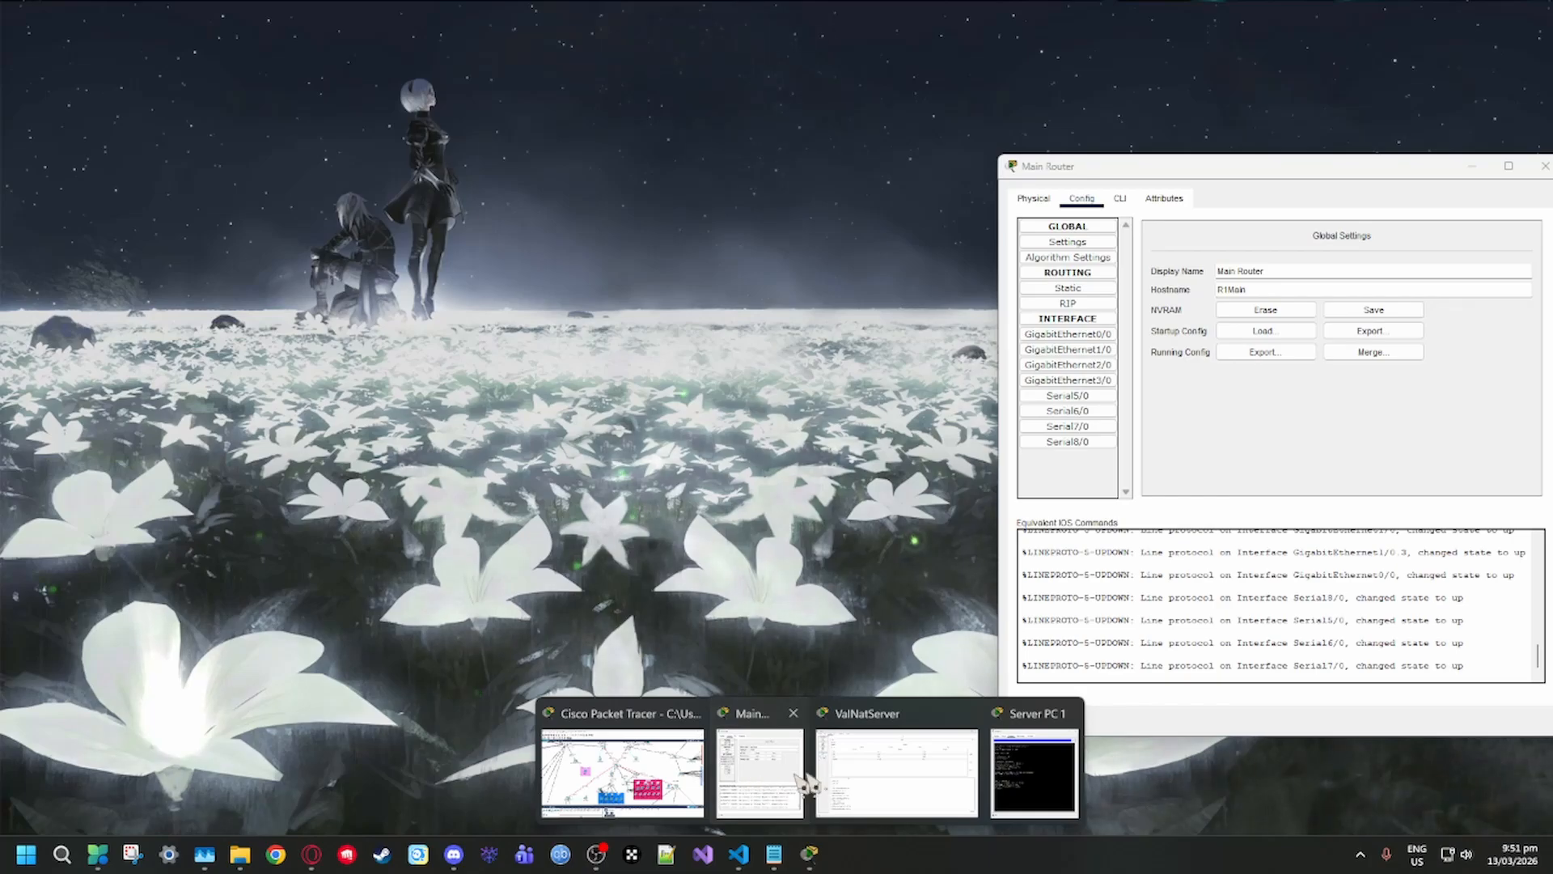
{"action": "mouse_move", "coordinate": [936, 778]}
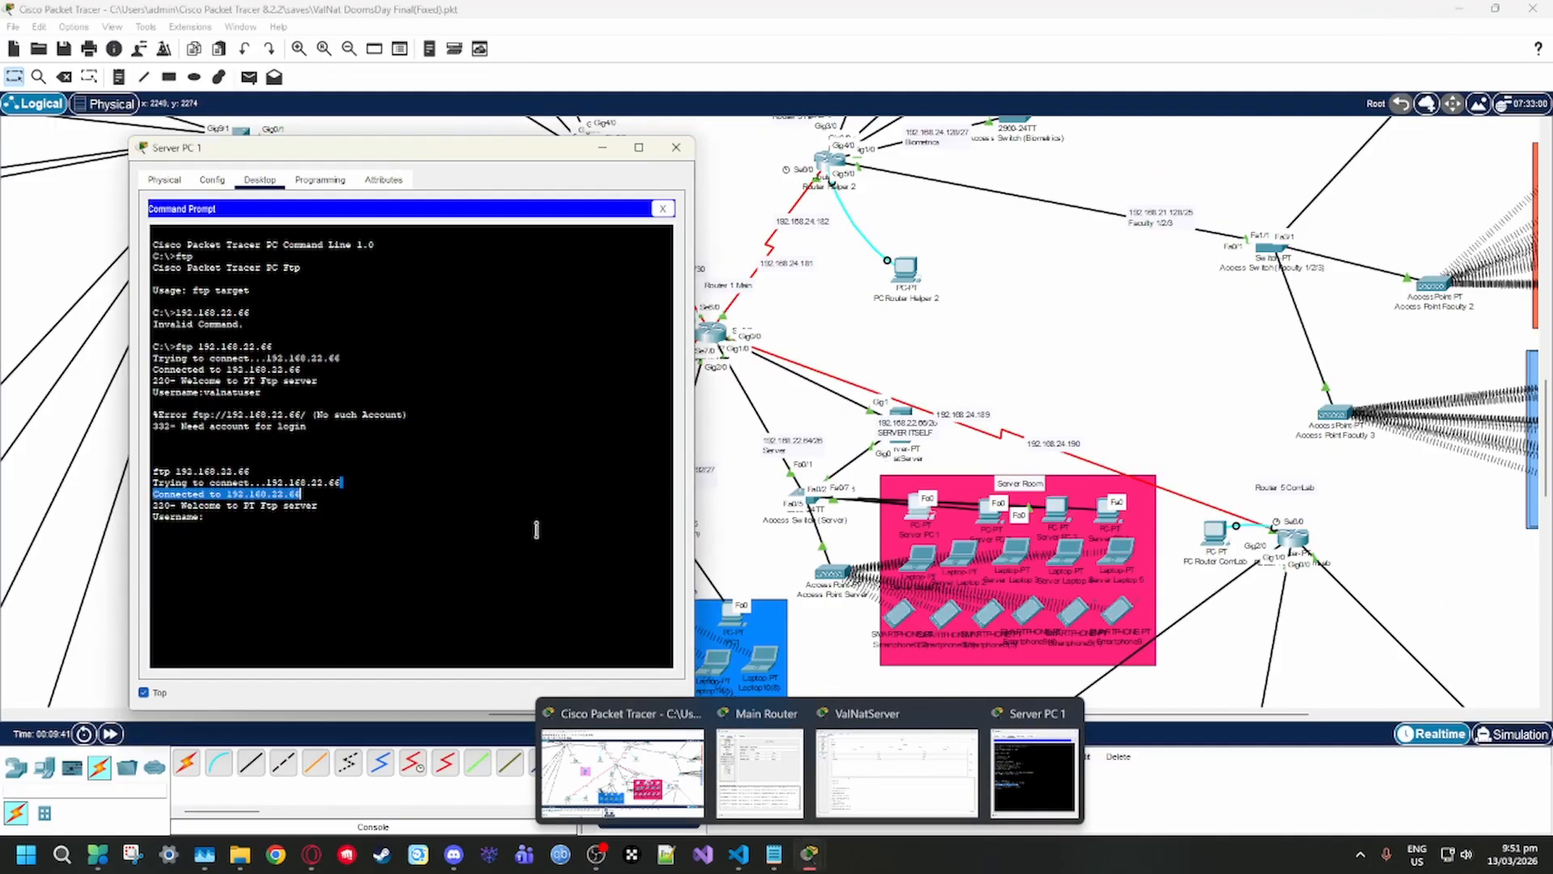
Log in to the FTP server with the username "valnatusers" and the account password
{"action": "left_click", "coordinate": [536, 530]}
{"action": "type", "text": "valnatusers"}
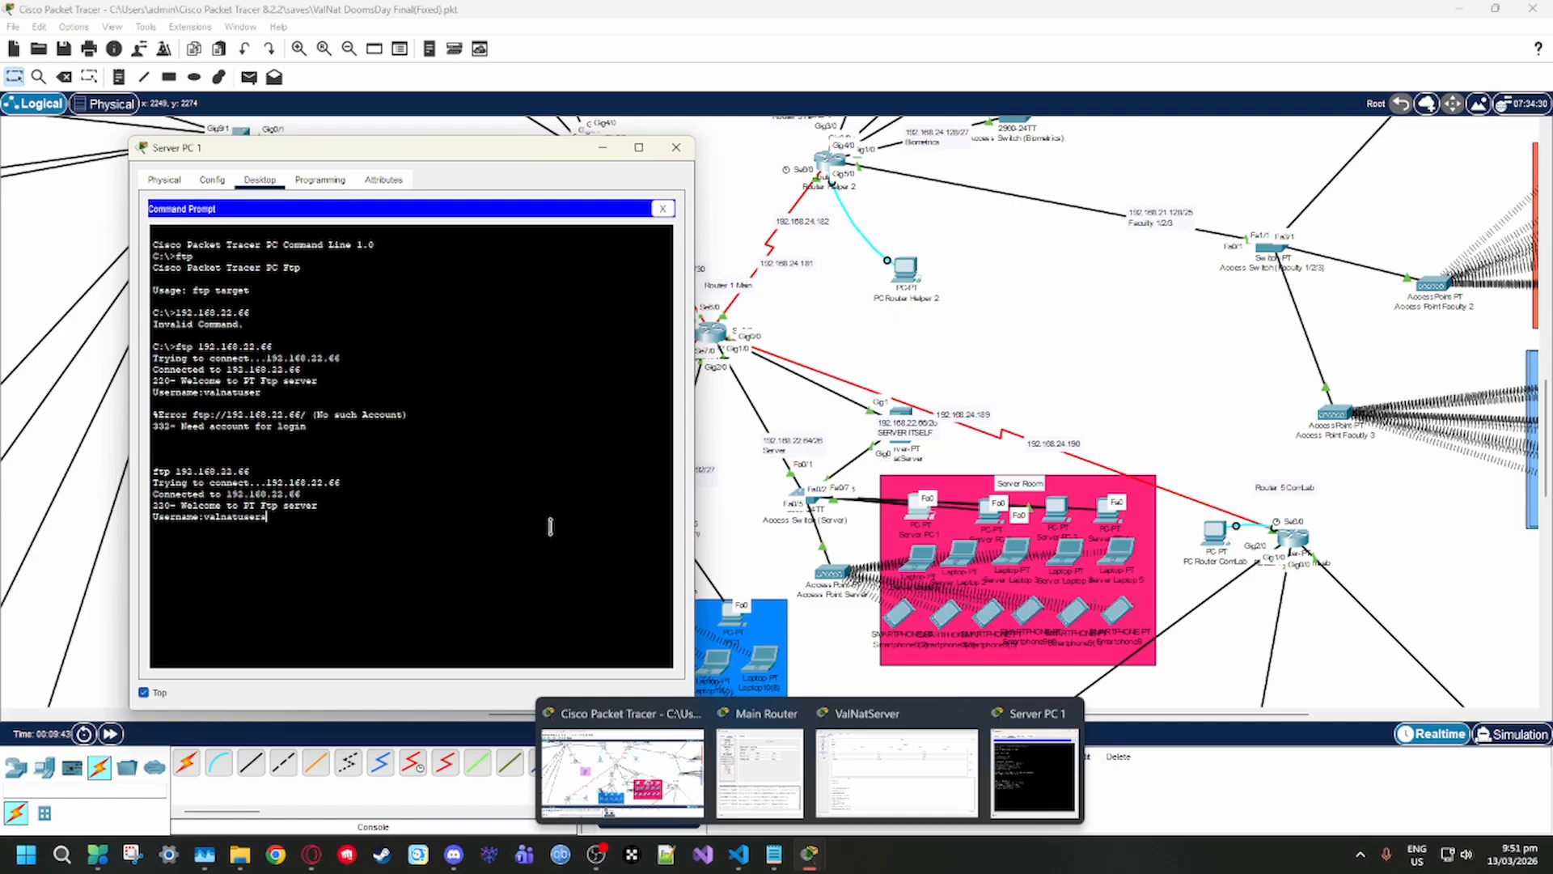
{"action": "key", "text": "Return"}
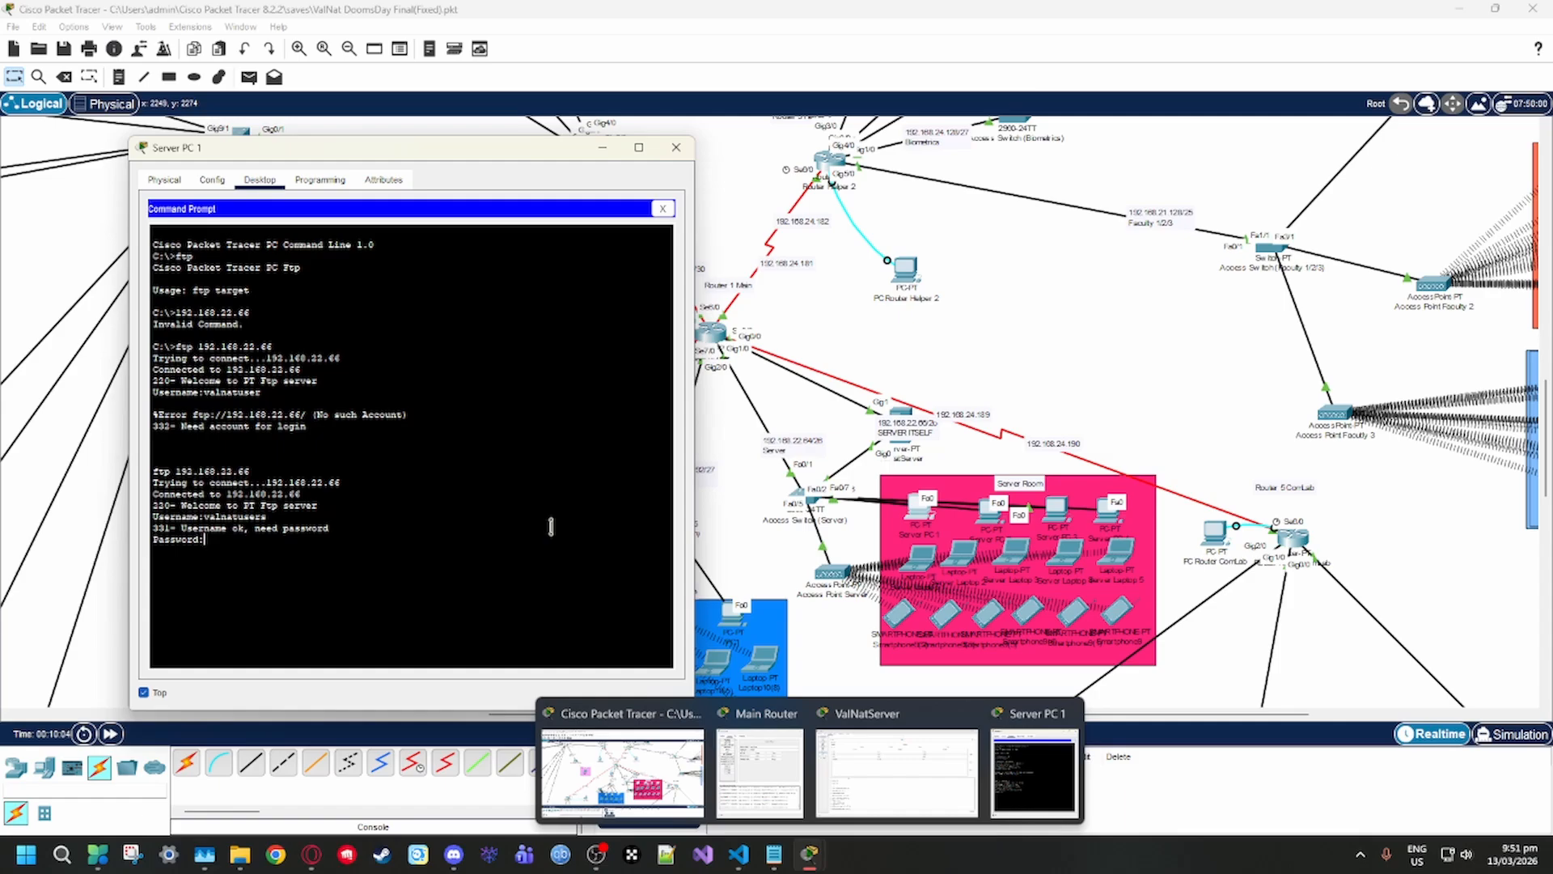
{"action": "key", "text": "Return"}
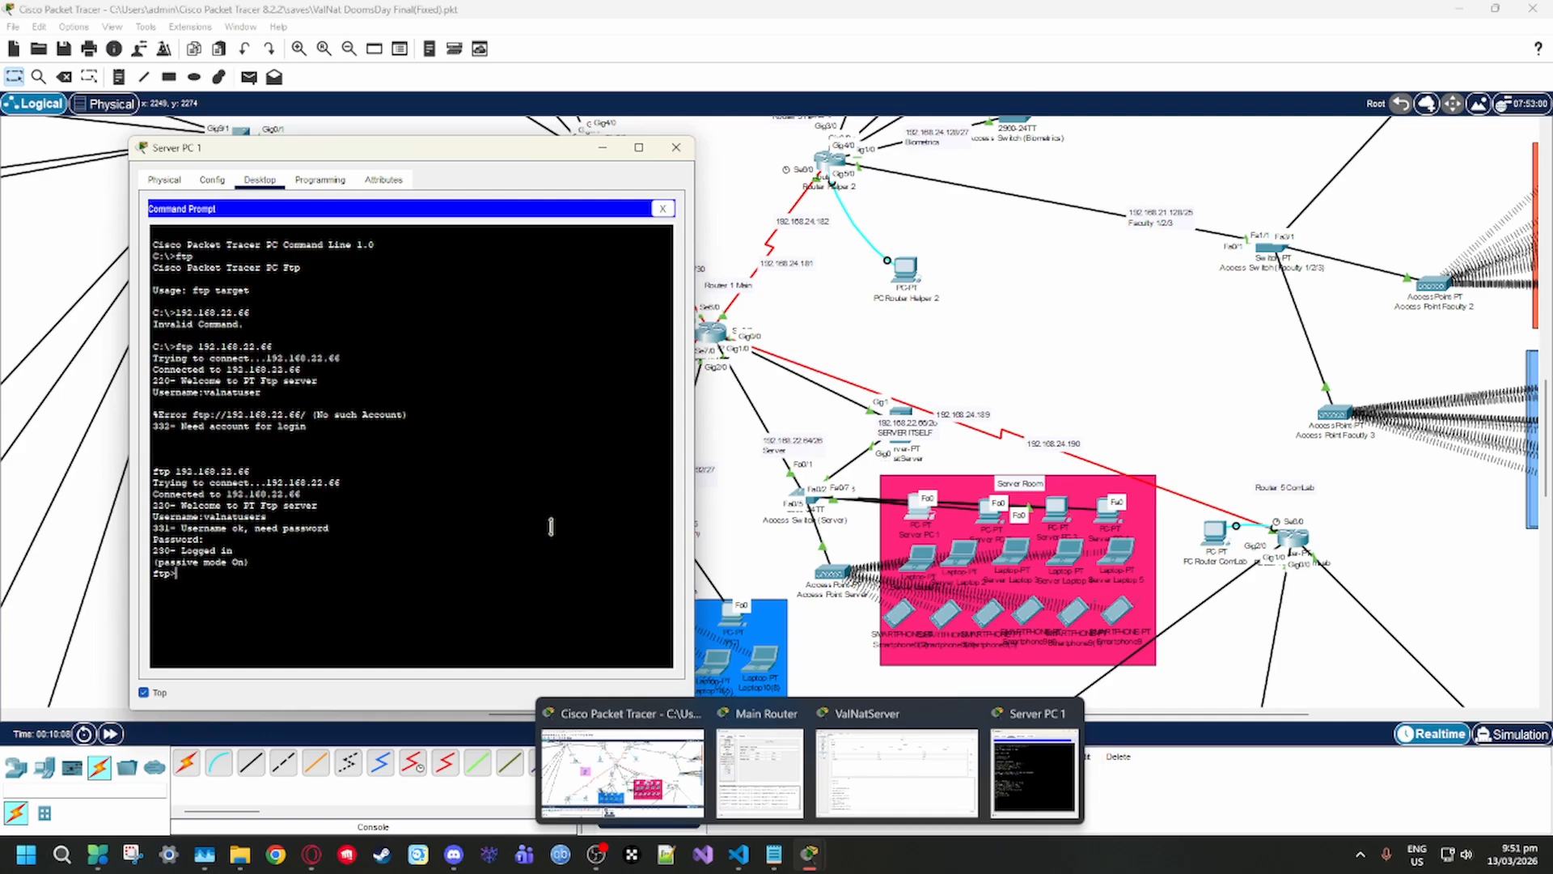
Try to list the FTP server's files with "dir", "ls" and "dir" once more
{"action": "type", "text": "dir"}
{"action": "key", "text": "Return"}
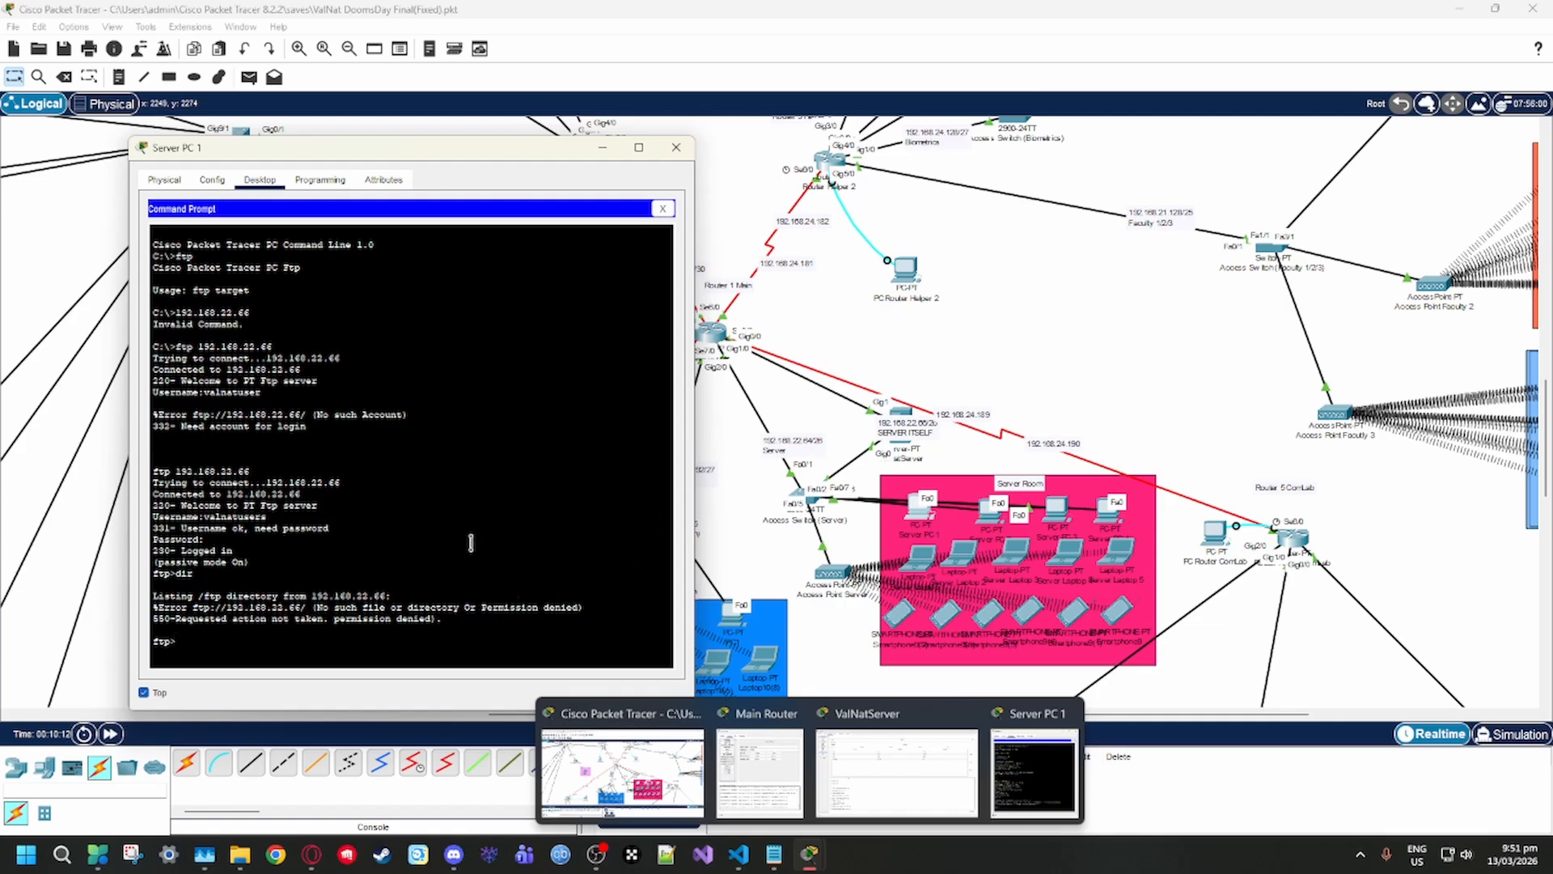
{"action": "type", "text": "ls"}
{"action": "key", "text": "Return"}
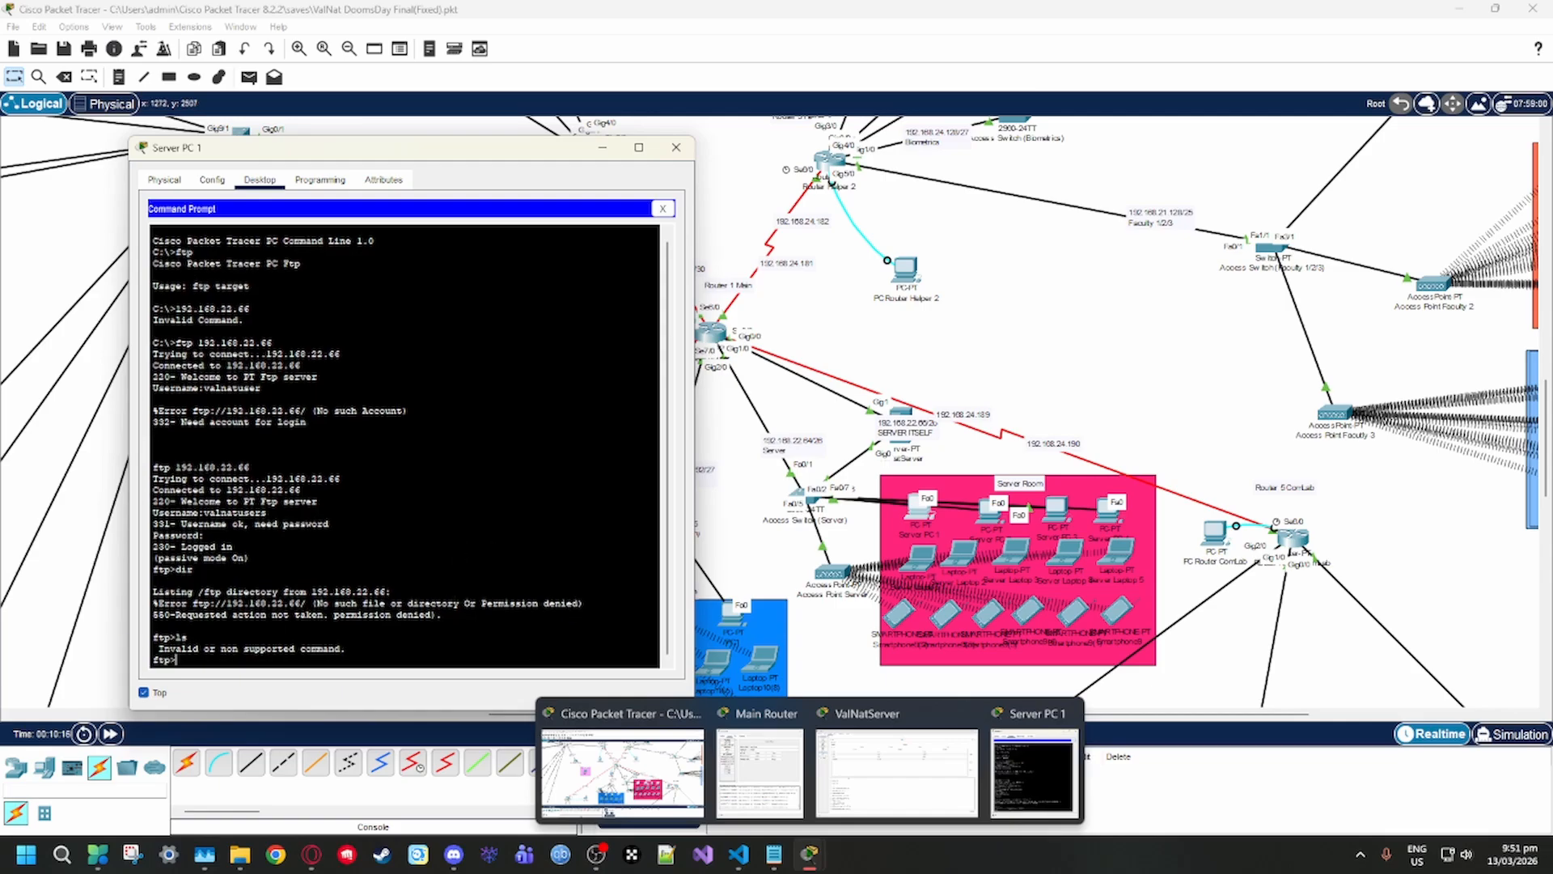
{"action": "key", "text": "alt+Tab"}
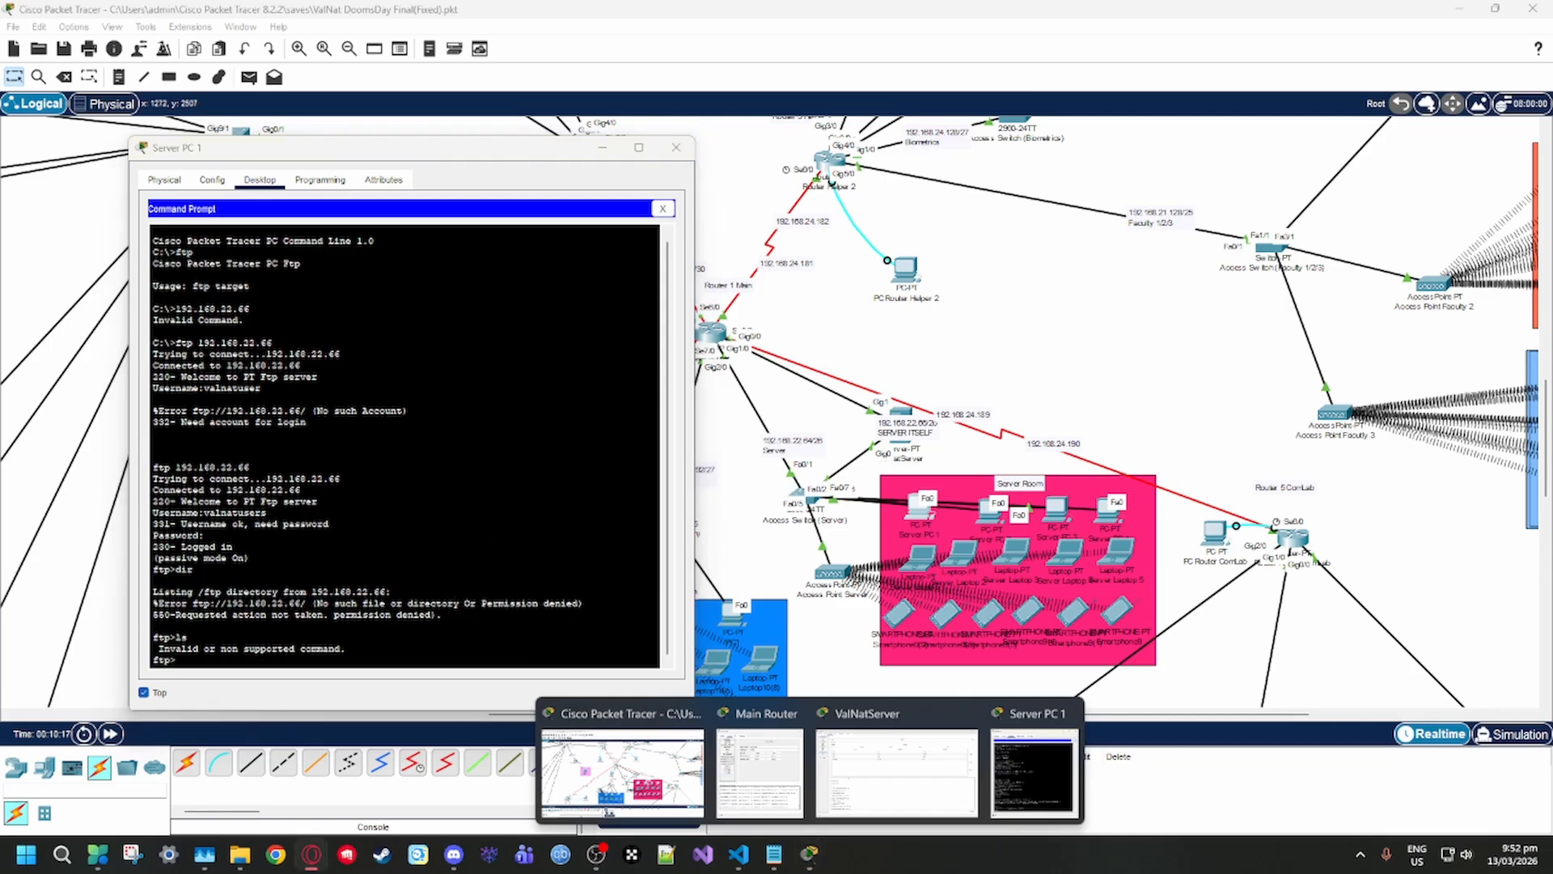
{"action": "left_click", "coordinate": [311, 661]}
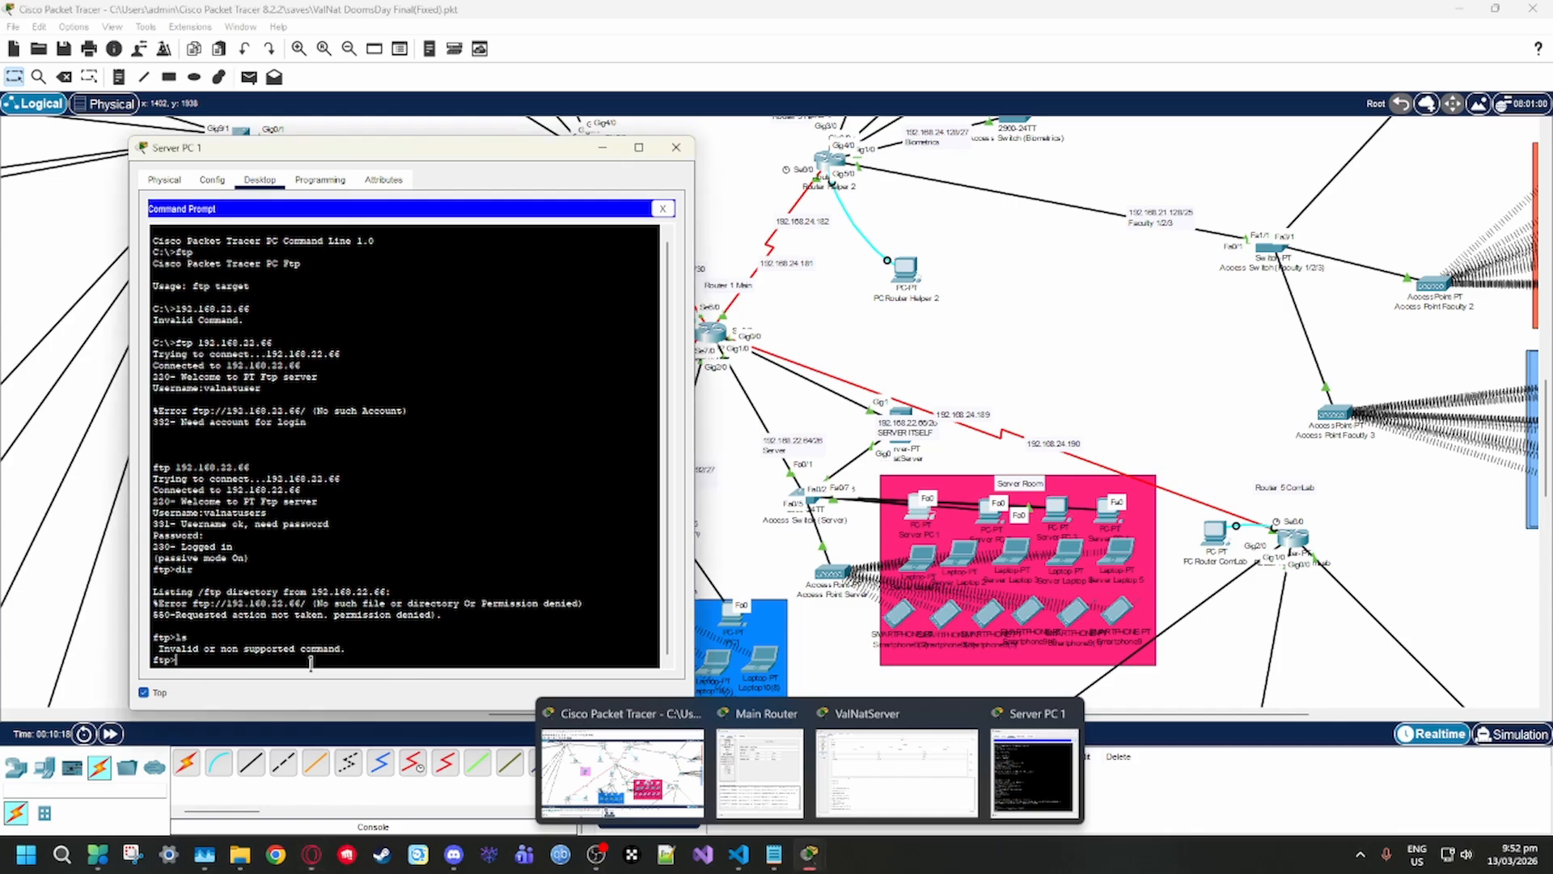
{"action": "type", "text": "dir"}
{"action": "key", "text": "Return"}
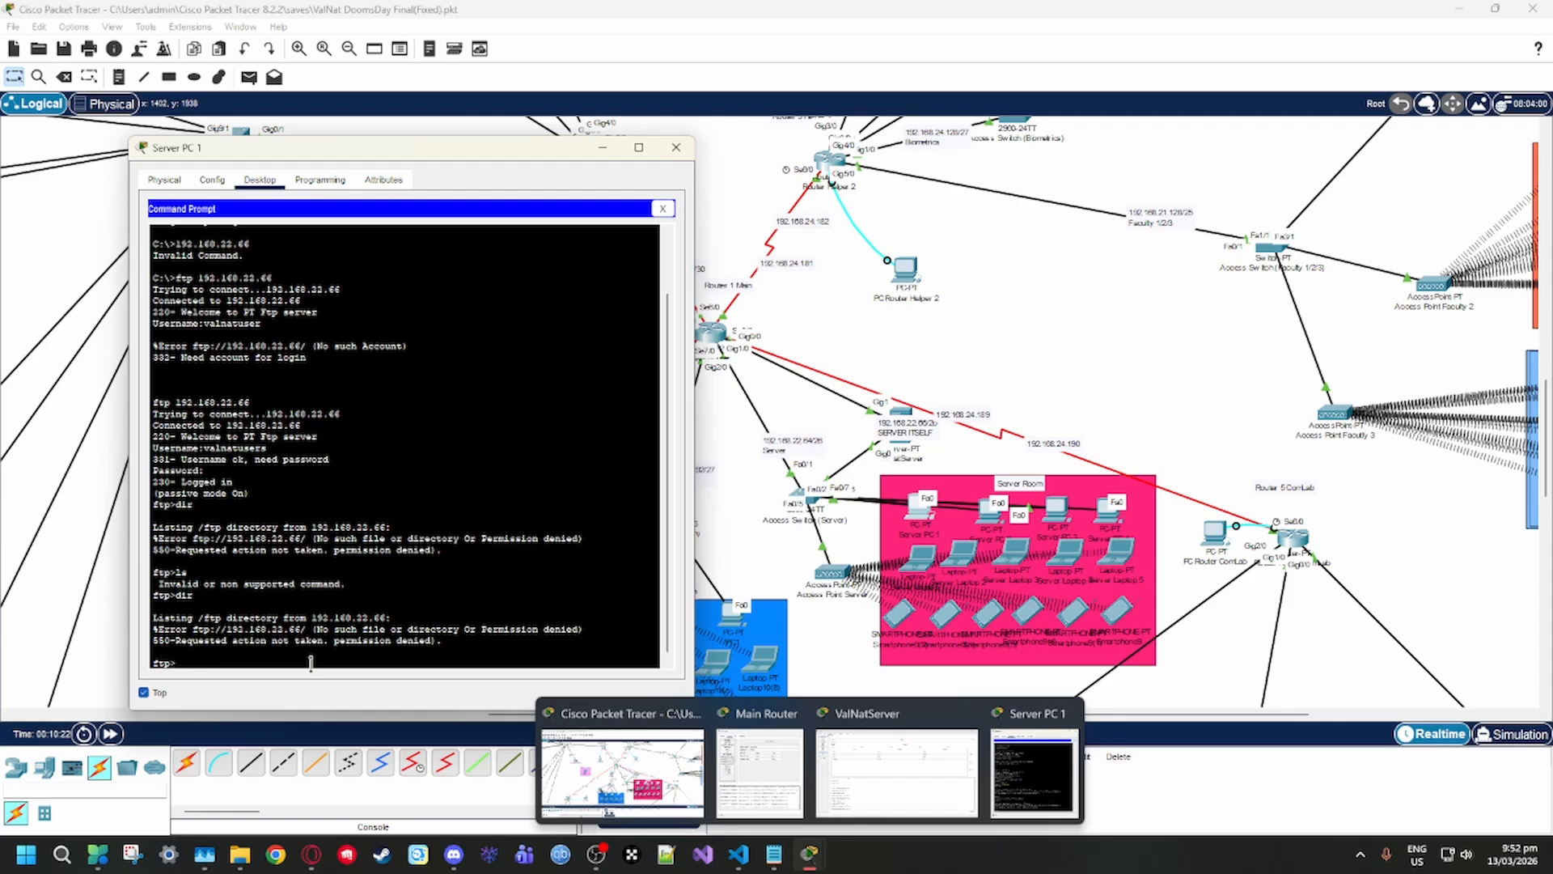
Place ValNatServer's FTP user settings beside the Server PC 1 window and return to the Server PC 1 command prompt
{"action": "left_click", "coordinate": [896, 772]}
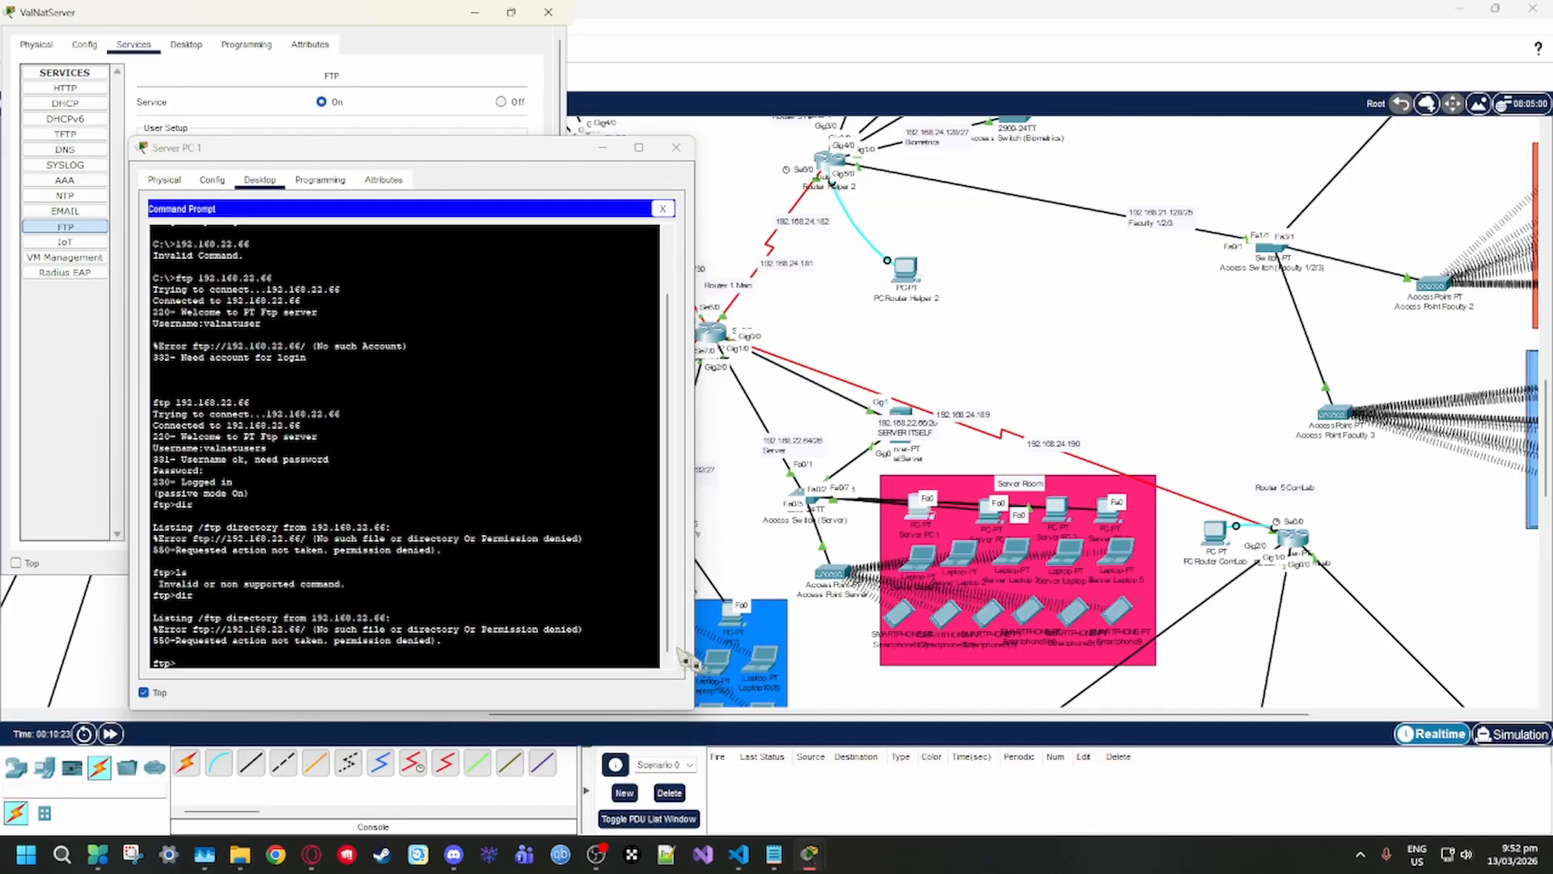
{"action": "left_click_drag", "start_coordinate": [441, 12], "coordinate": [1213, 125]}
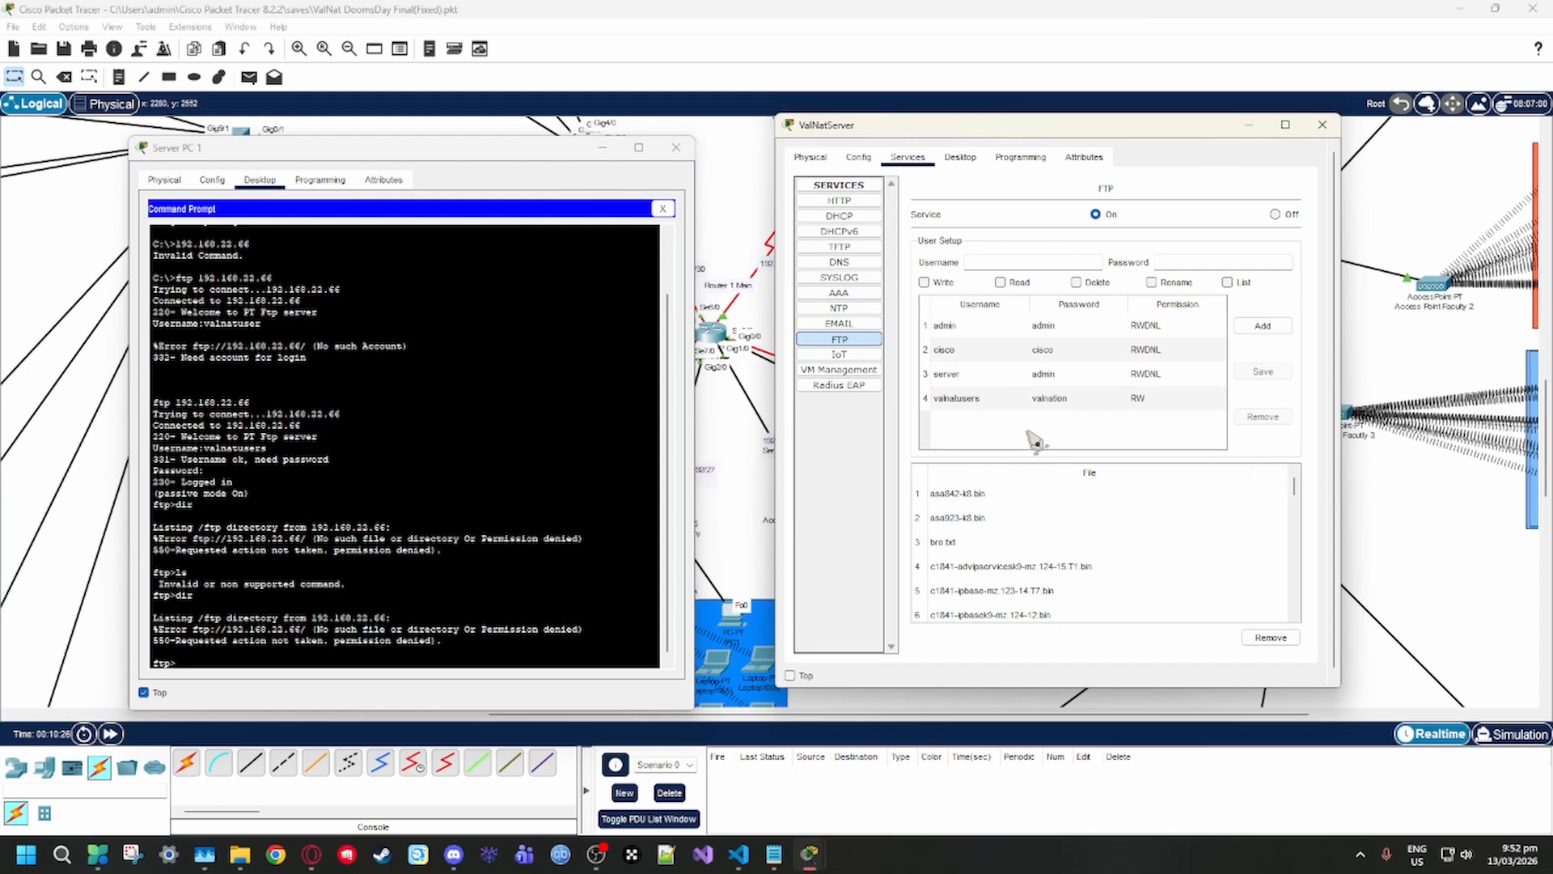
{"action": "left_click", "coordinate": [522, 539]}
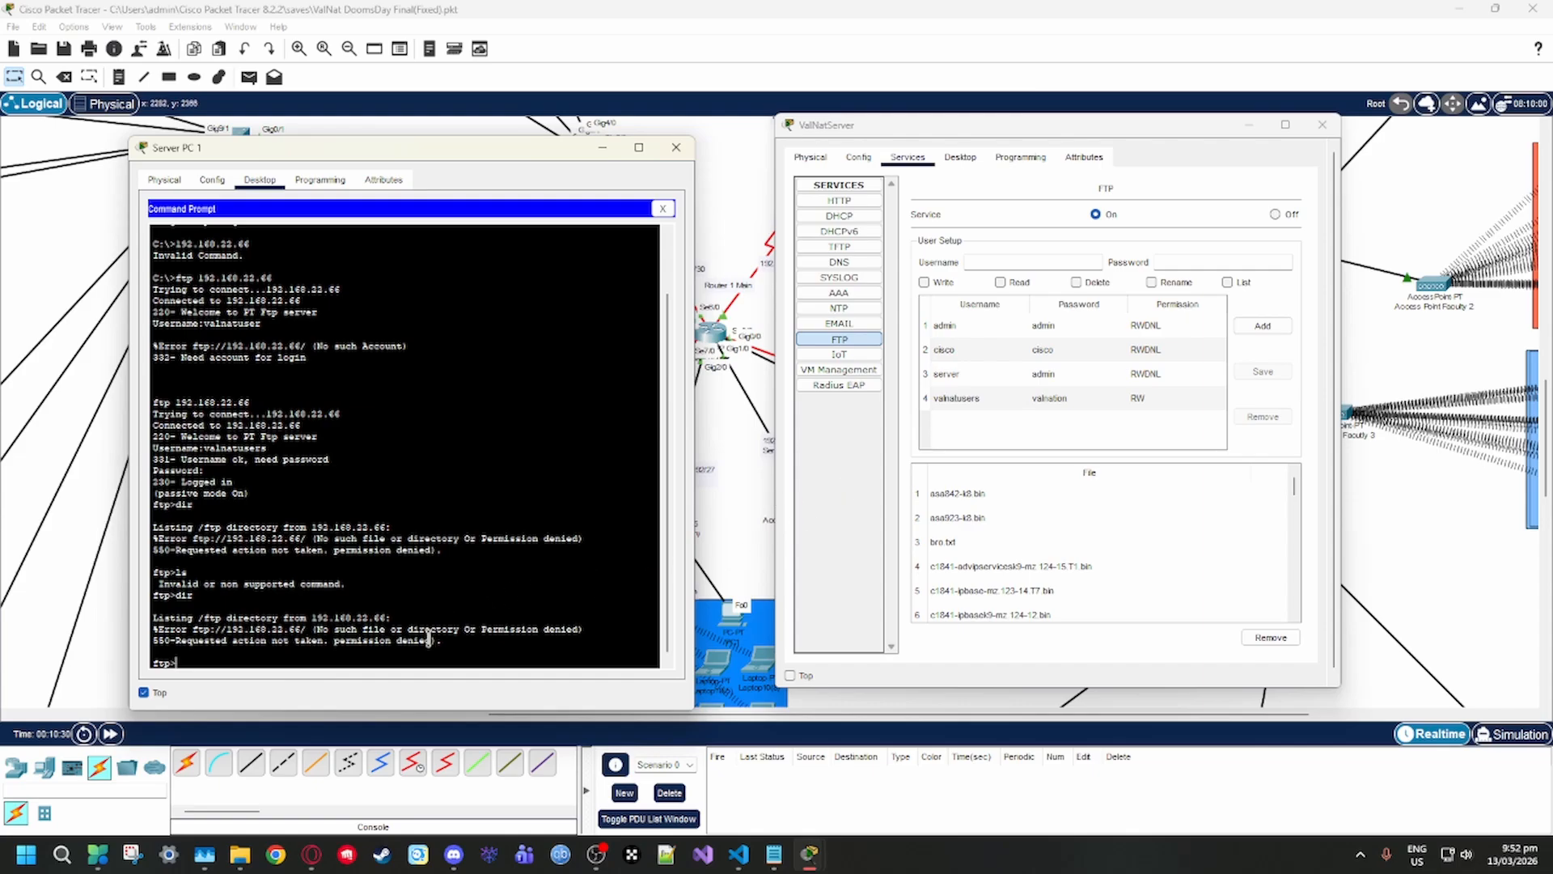
End the current FTP session on Server PC 1 with "quit"
{"action": "type", "text": "d"}
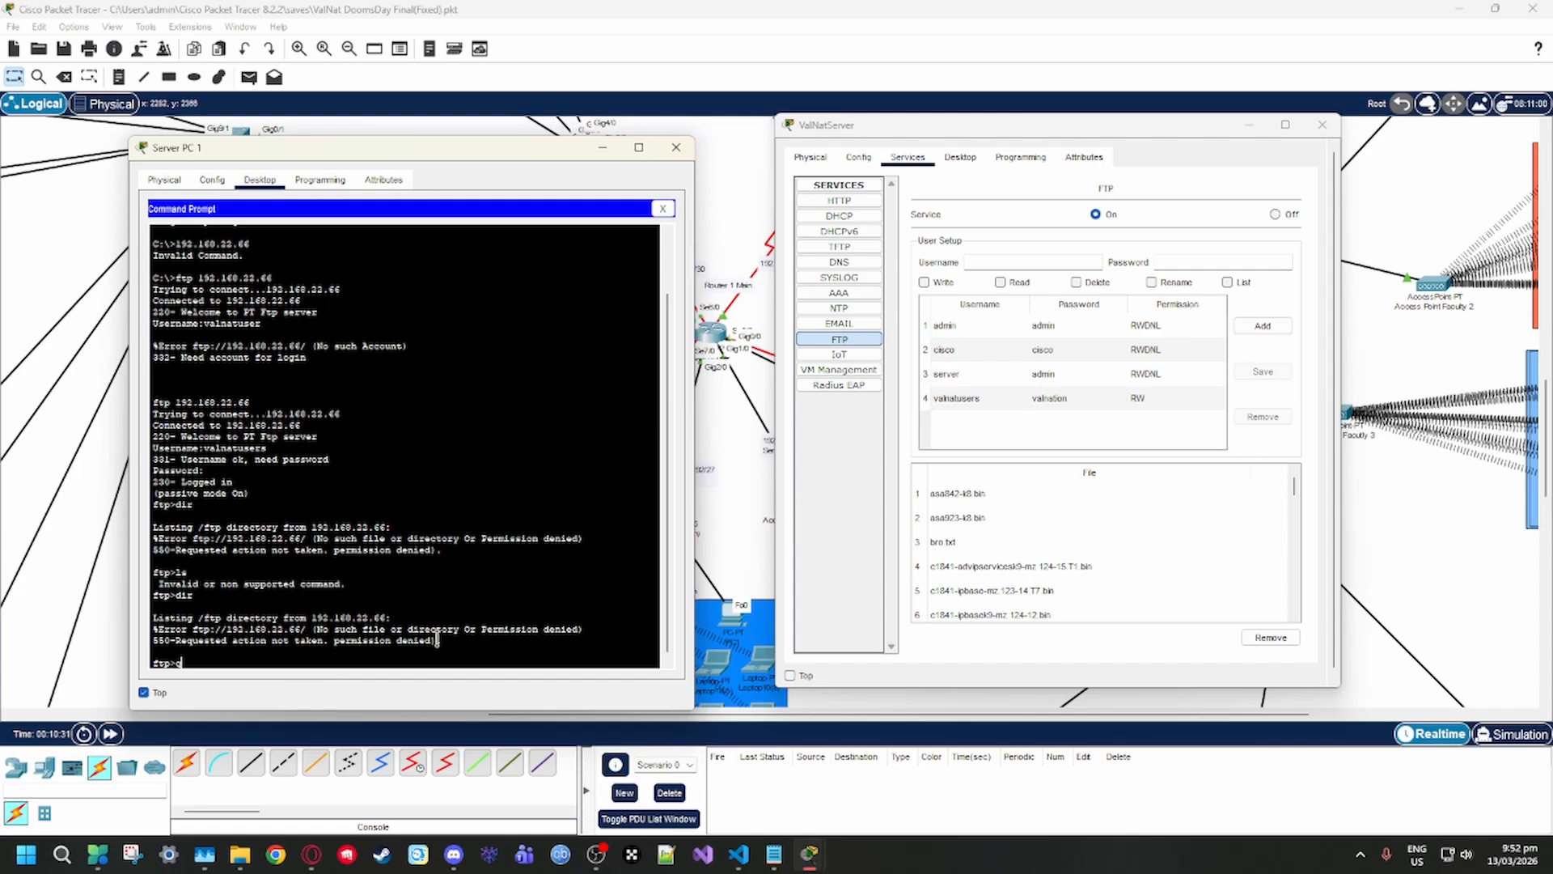
{"action": "type", "text": "t"}
{"action": "key", "text": "Return"}
{"action": "type", "text": "quit"}
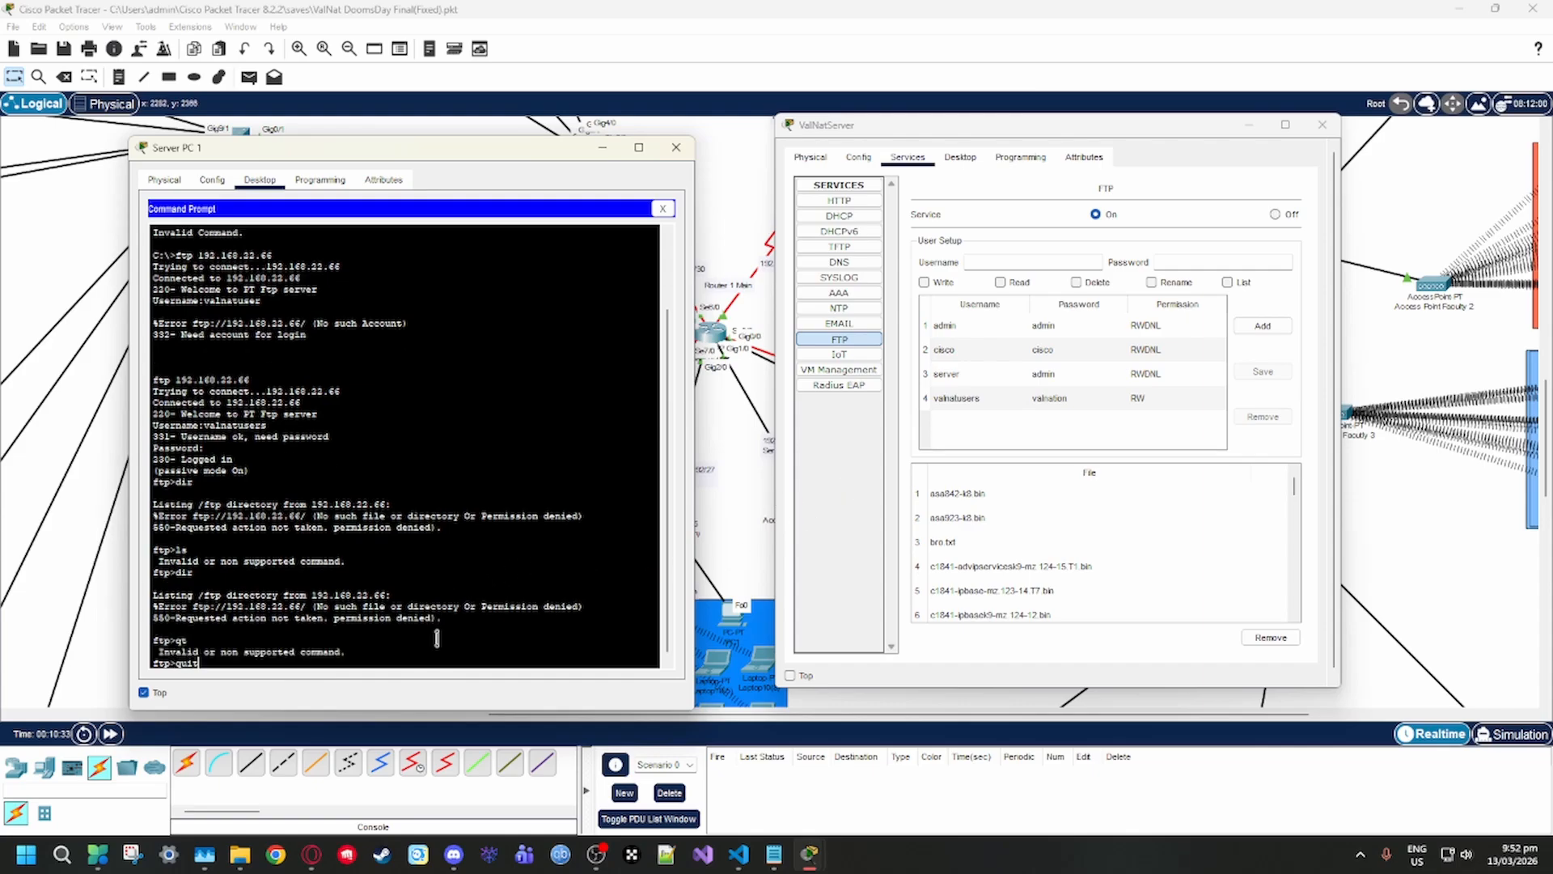
{"action": "key", "text": "Return"}
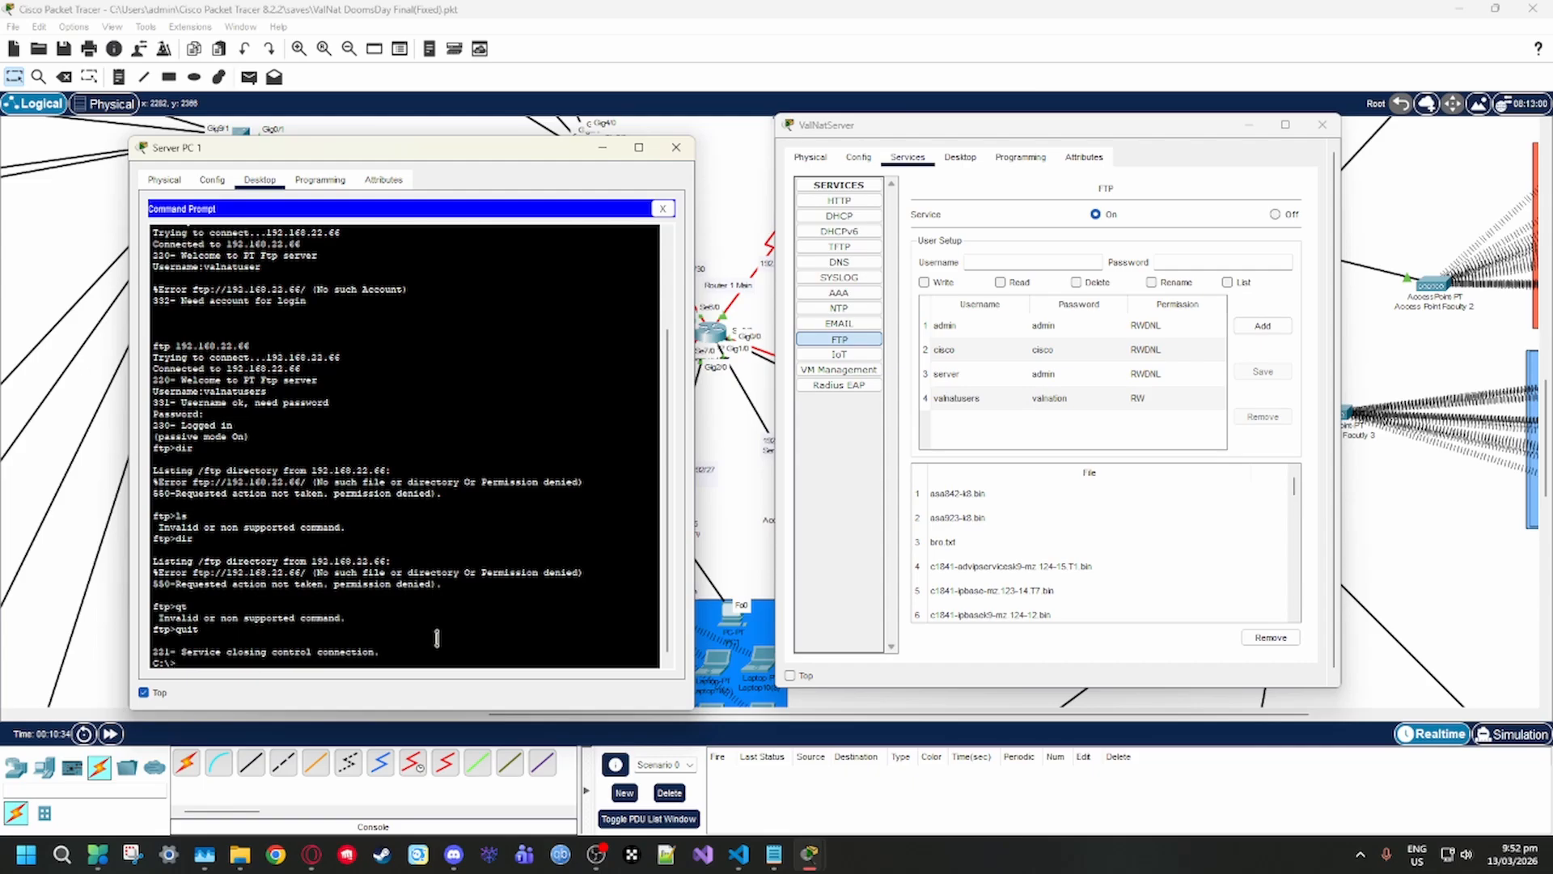
Connect with "ftp 192.168.22.66" and log in with the username "admin" and the account password
{"action": "type", "text": "192.168.22.66"}
{"action": "key", "text": "Home"}
{"action": "type", "text": "ftp"}
{"action": "key", "text": "Return"}
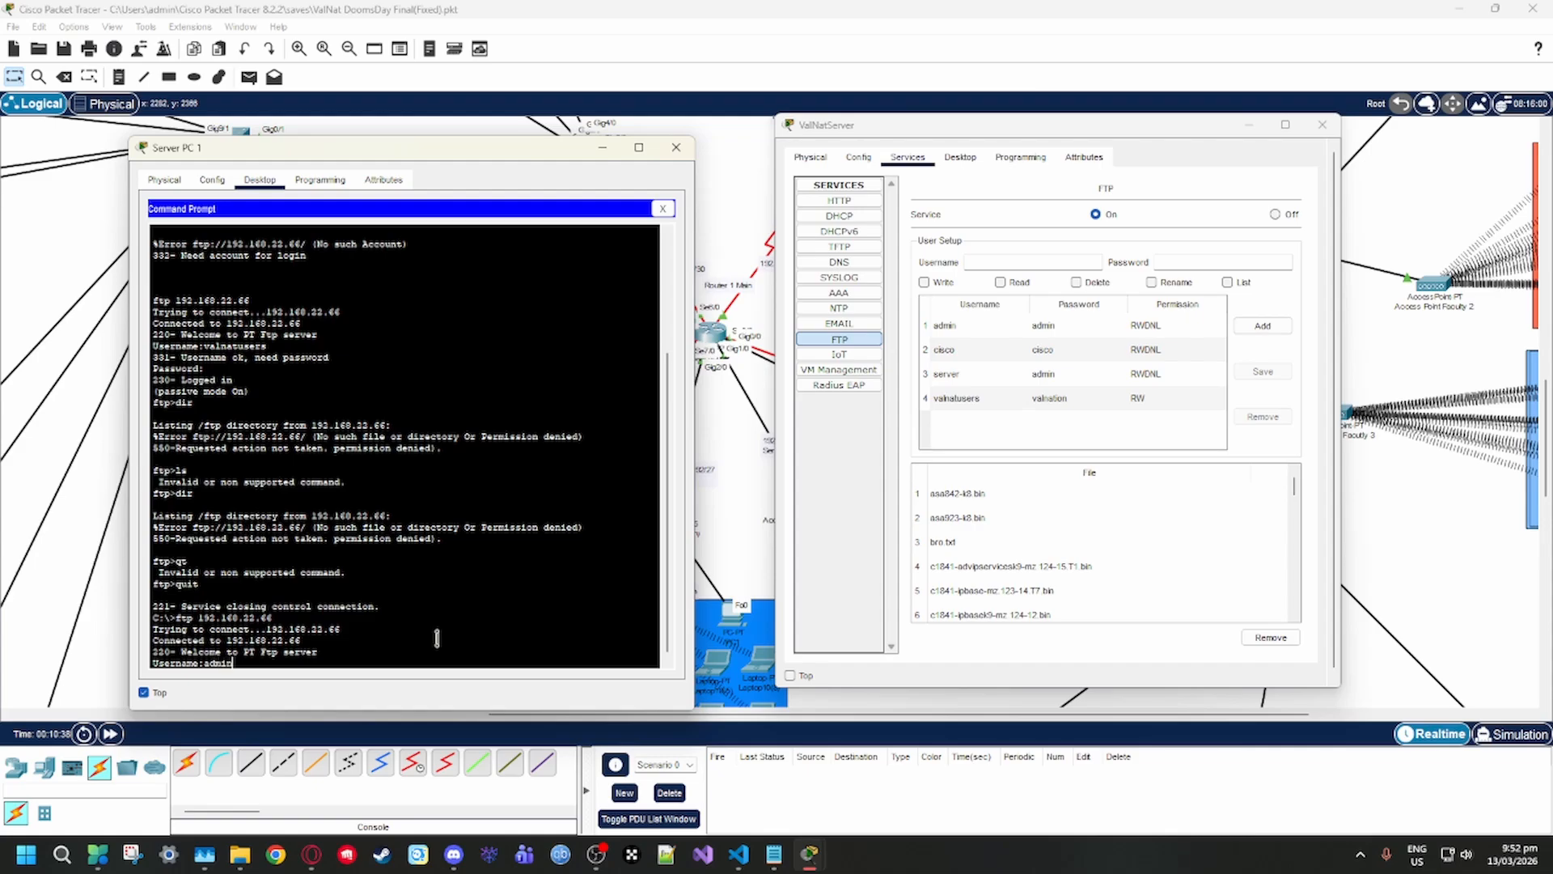
{"action": "key", "text": "Return"}
{"action": "type", "text": "admin"}
{"action": "key", "text": "Return"}
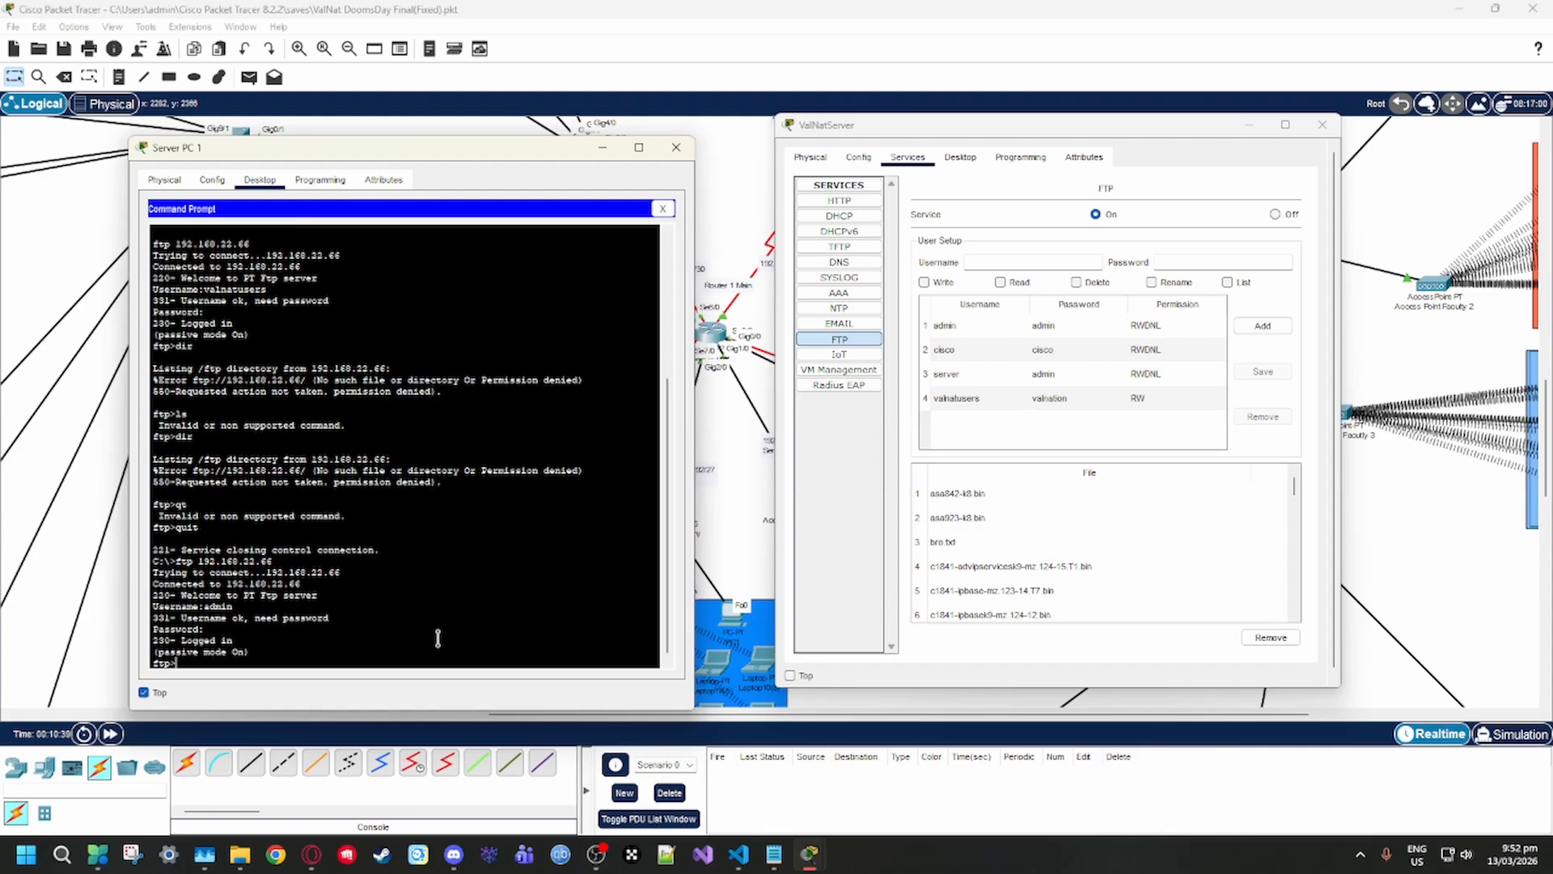
List the FTP server's files with "dir", review the listing and close the Server PC 1 window
{"action": "type", "text": "dir"}
{"action": "key", "text": "Return"}
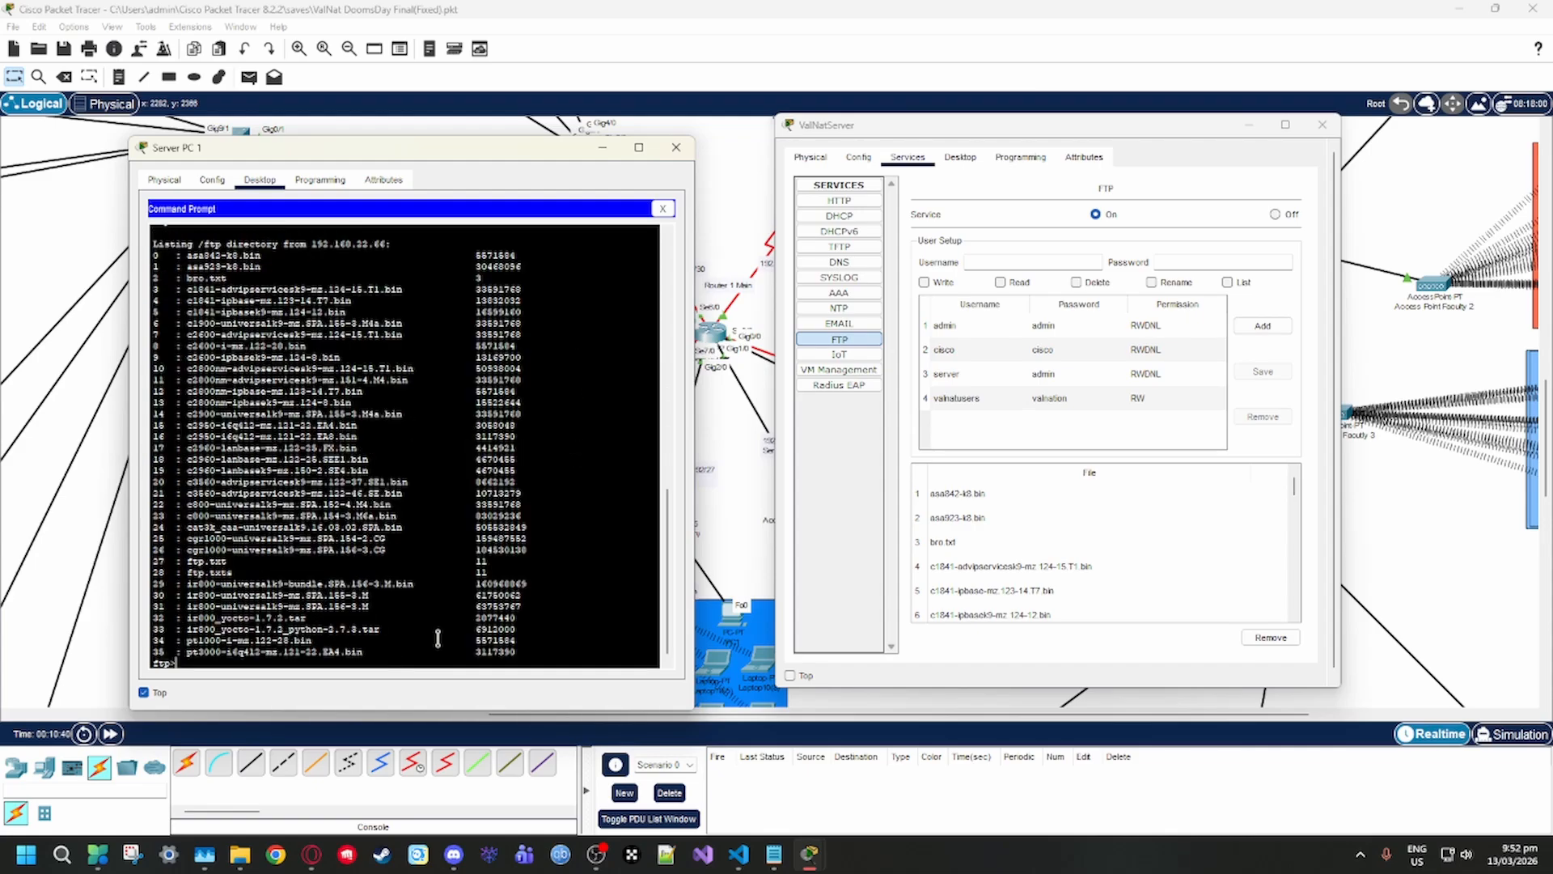
{"action": "scroll", "coordinate": [491, 640], "scroll_direction": "up", "scroll_amount": 3}
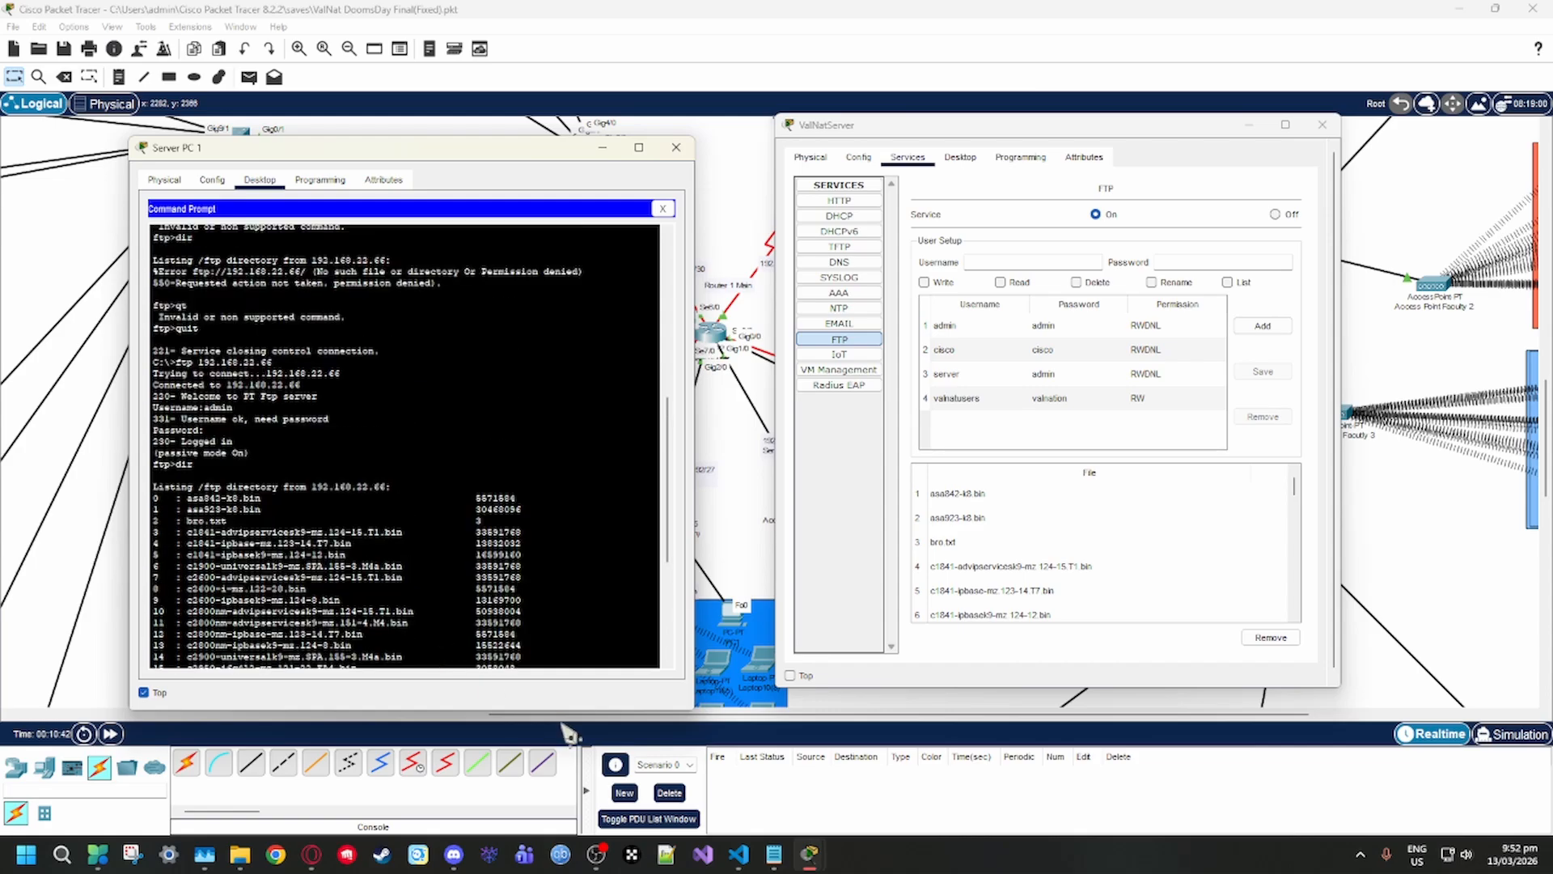
{"action": "scroll", "coordinate": [365, 512], "scroll_direction": "down", "scroll_amount": 3}
{"action": "left_click_drag", "start_coordinate": [530, 647], "coordinate": [144, 252]}
{"action": "left_click", "coordinate": [379, 305]}
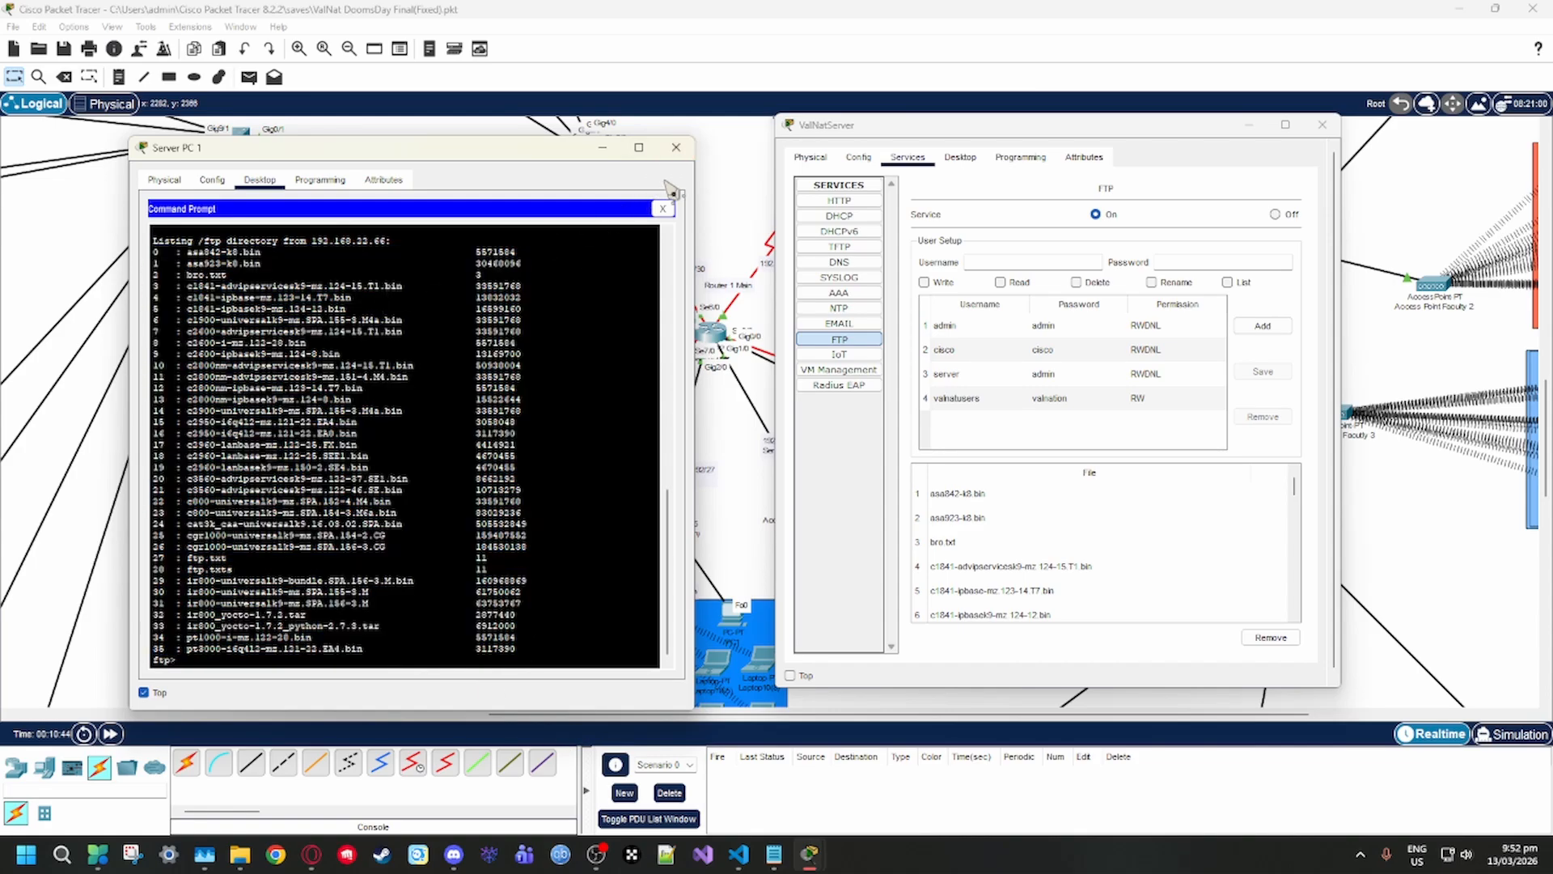
{"action": "left_click", "coordinate": [678, 149]}
Compare ValNatServer's HTTP and IoT service settings and move its window clear of the Server Room area
{"action": "left_click", "coordinate": [843, 343]}
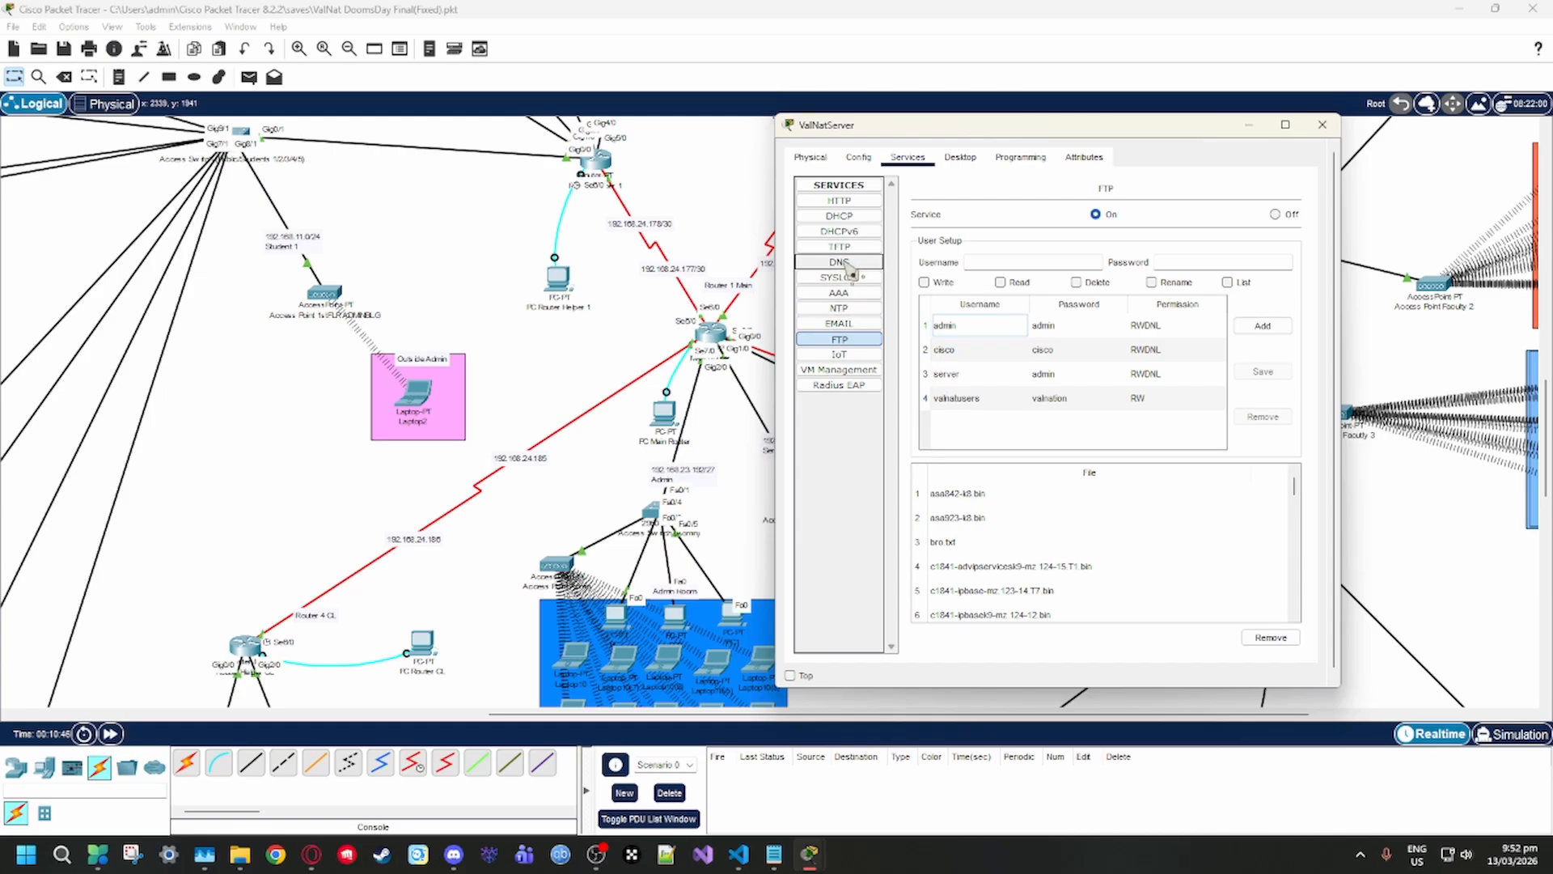
{"action": "left_click", "coordinate": [841, 201]}
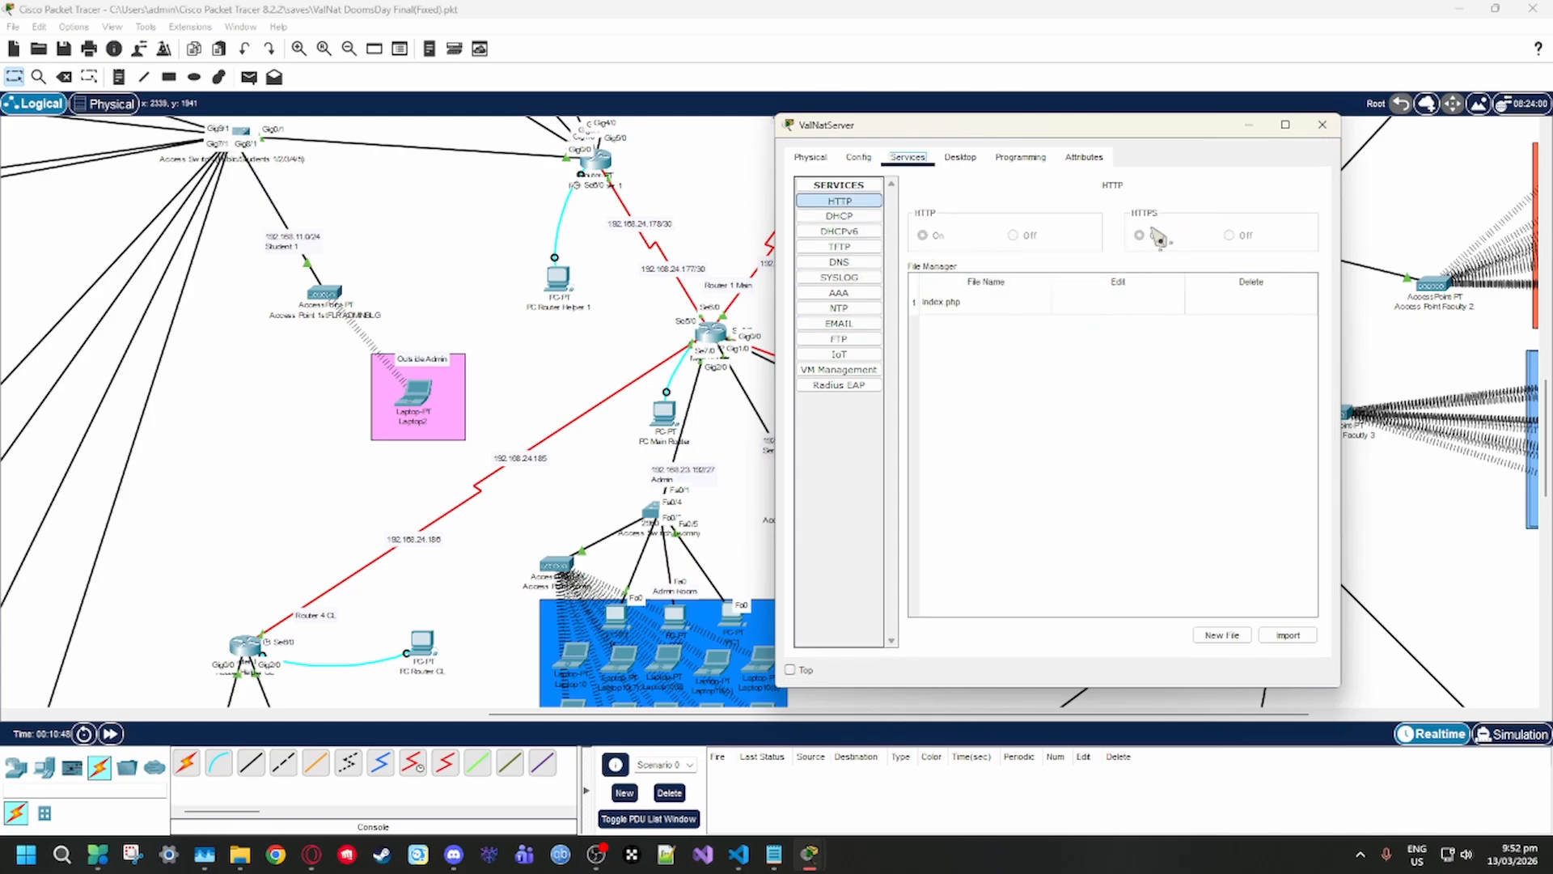
{"action": "left_click", "coordinate": [859, 217]}
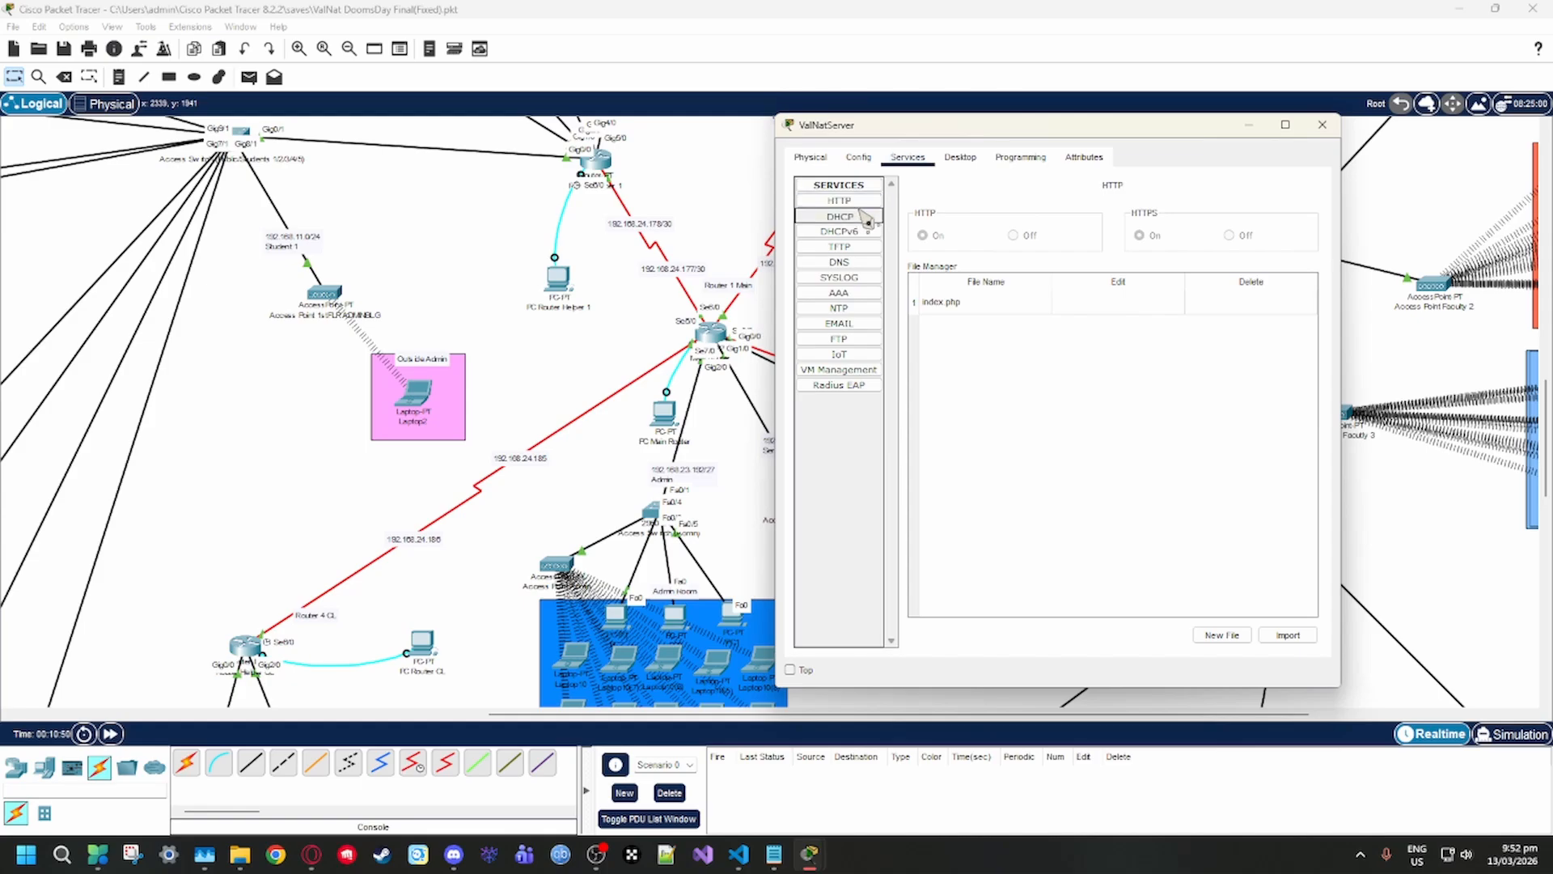
{"action": "left_click", "coordinate": [864, 203]}
{"action": "left_click", "coordinate": [845, 358]}
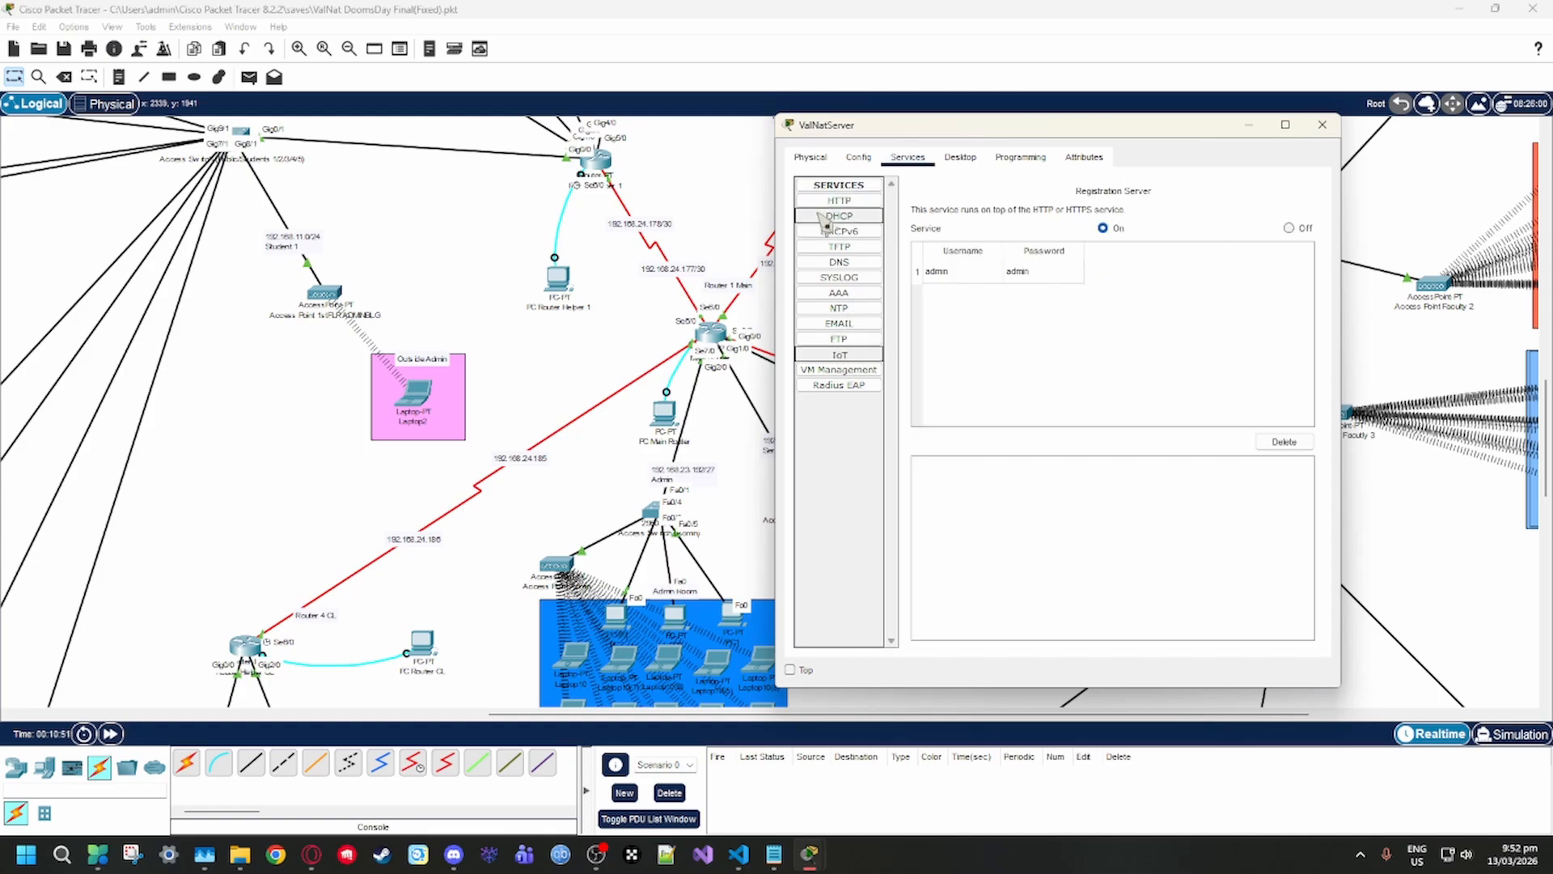
{"action": "left_click", "coordinate": [853, 204]}
{"action": "left_click_drag", "start_coordinate": [1052, 127], "coordinate": [332, 145]}
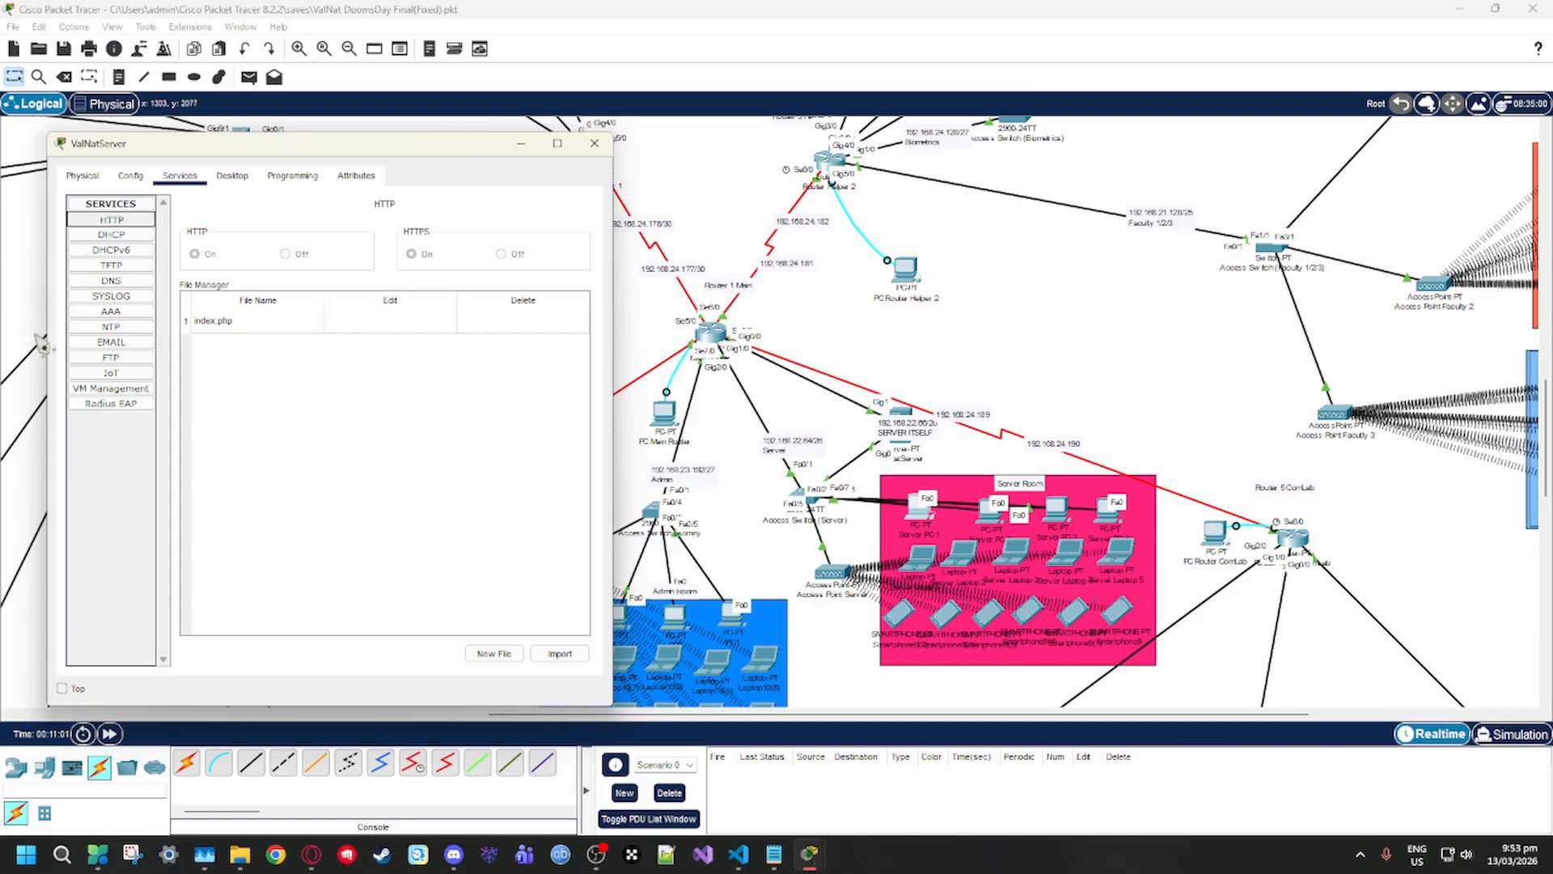
Turn off ValNatServer's IoT registration service and return to the HTTP service settings
{"action": "left_click", "coordinate": [111, 372]}
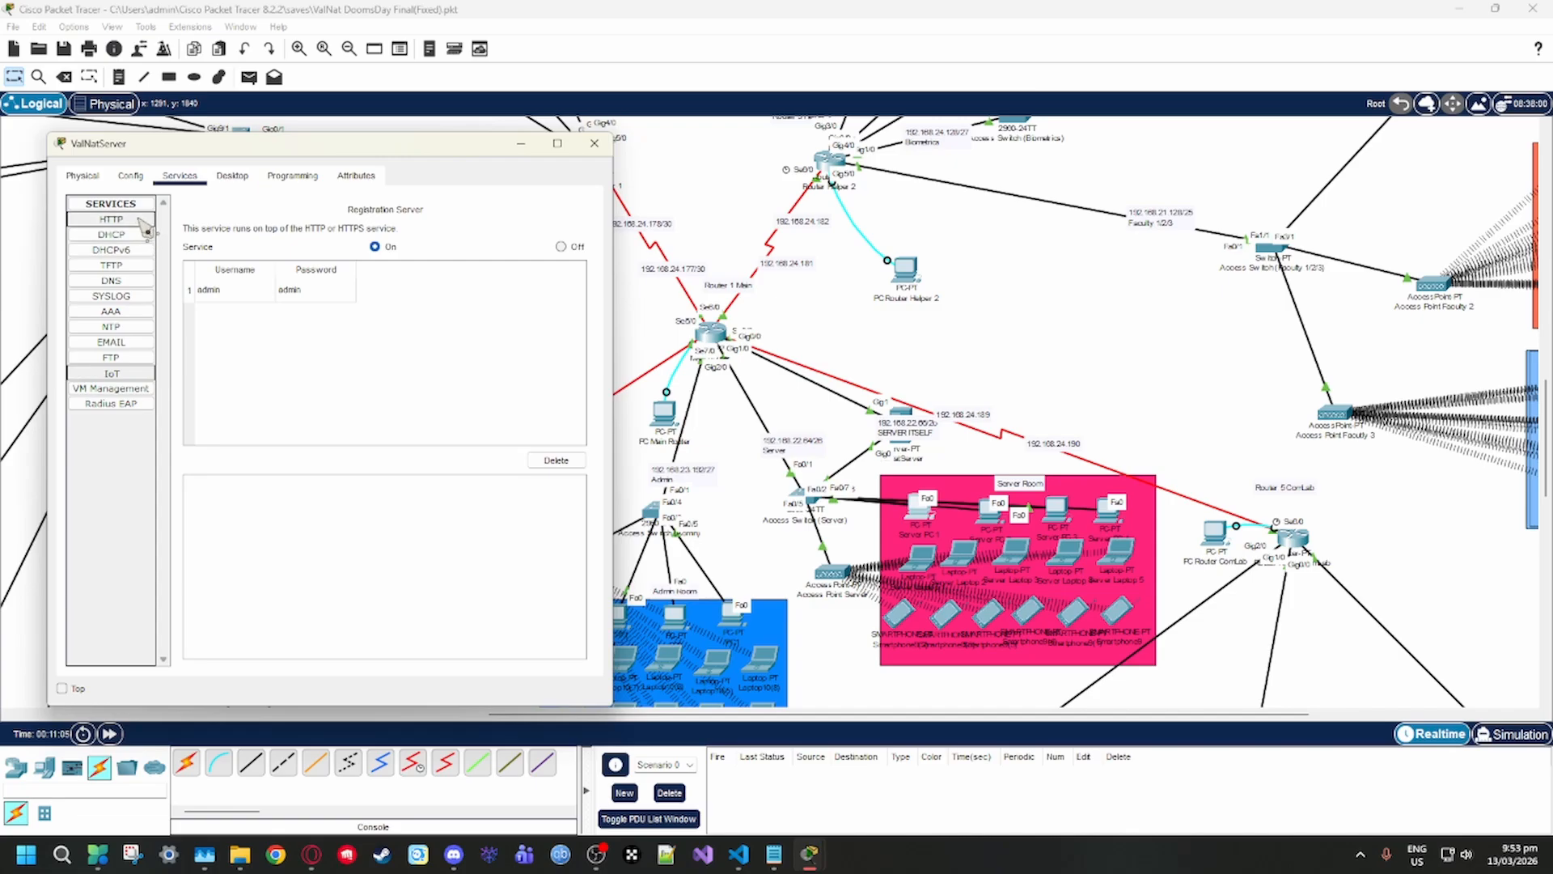
{"action": "left_click", "coordinate": [145, 227]}
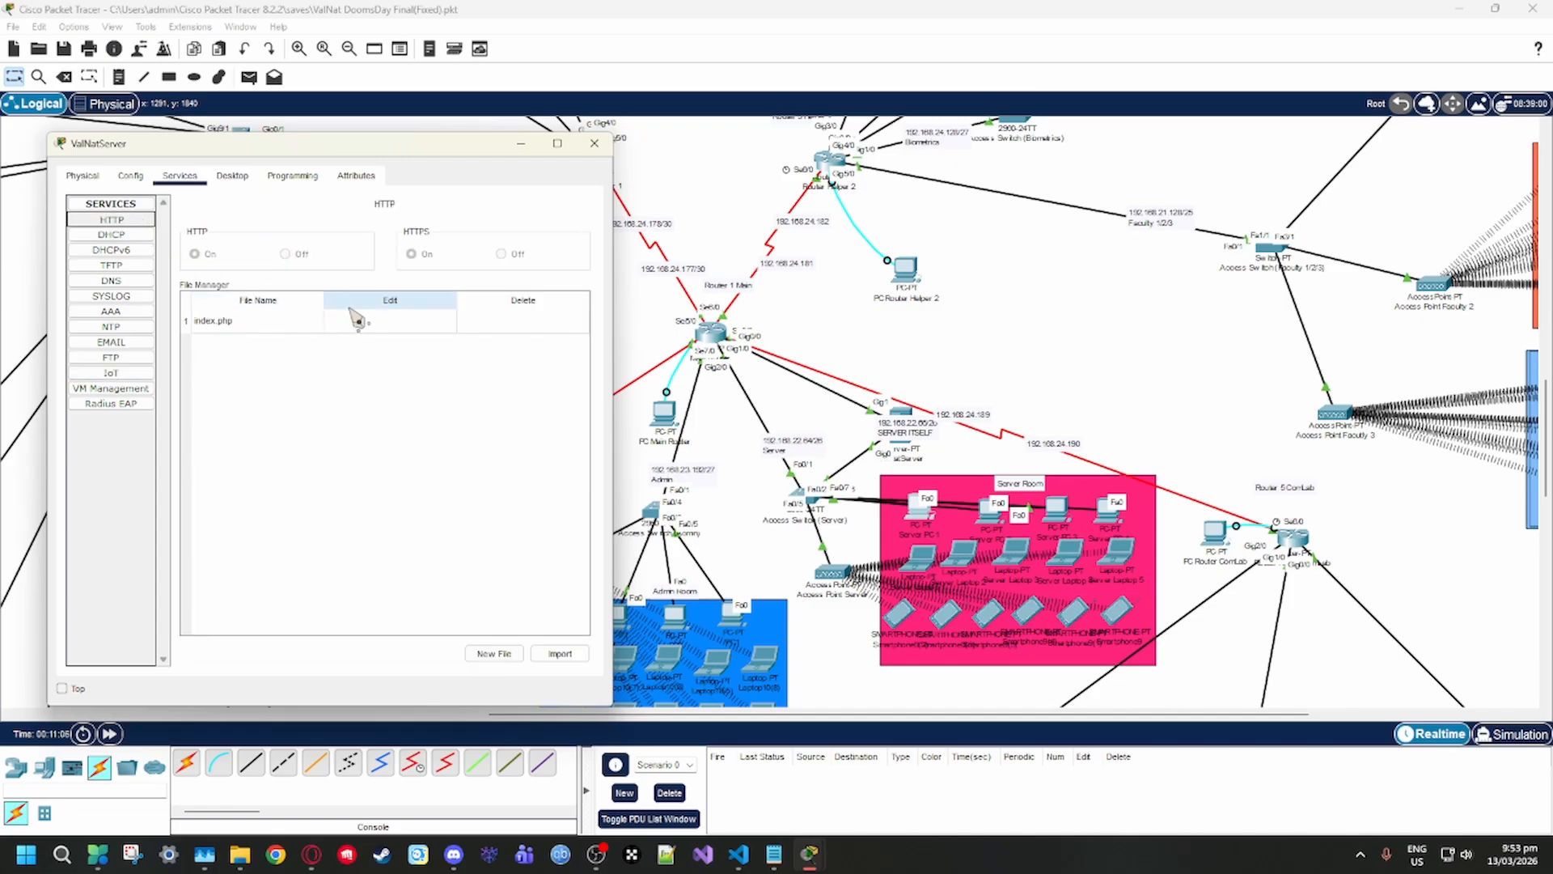
{"action": "left_click", "coordinate": [112, 373]}
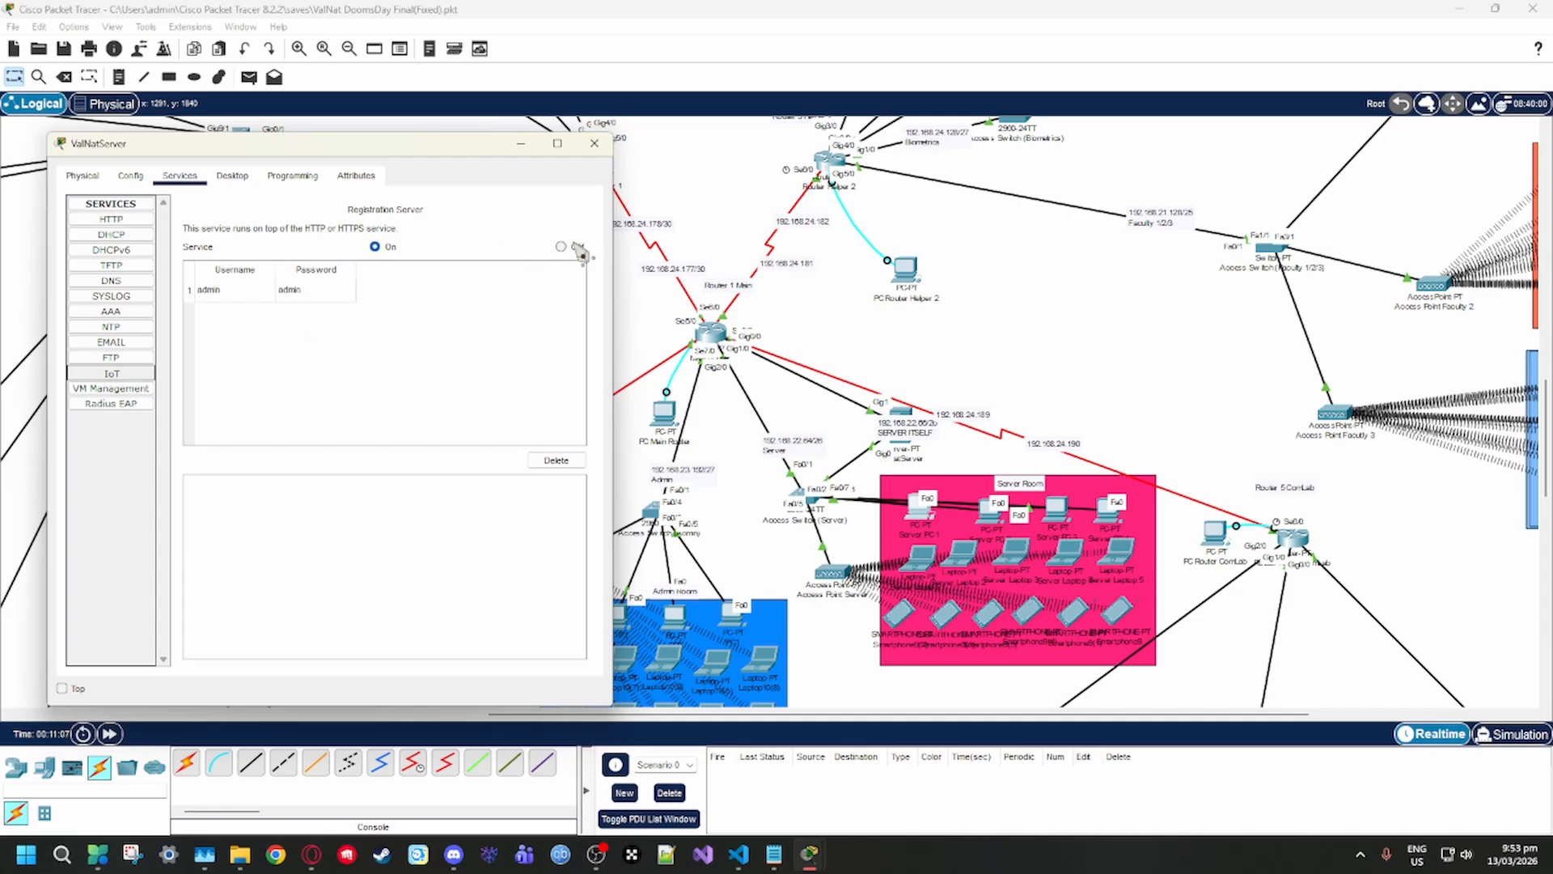
{"action": "left_click", "coordinate": [561, 247]}
{"action": "left_click", "coordinate": [121, 219]}
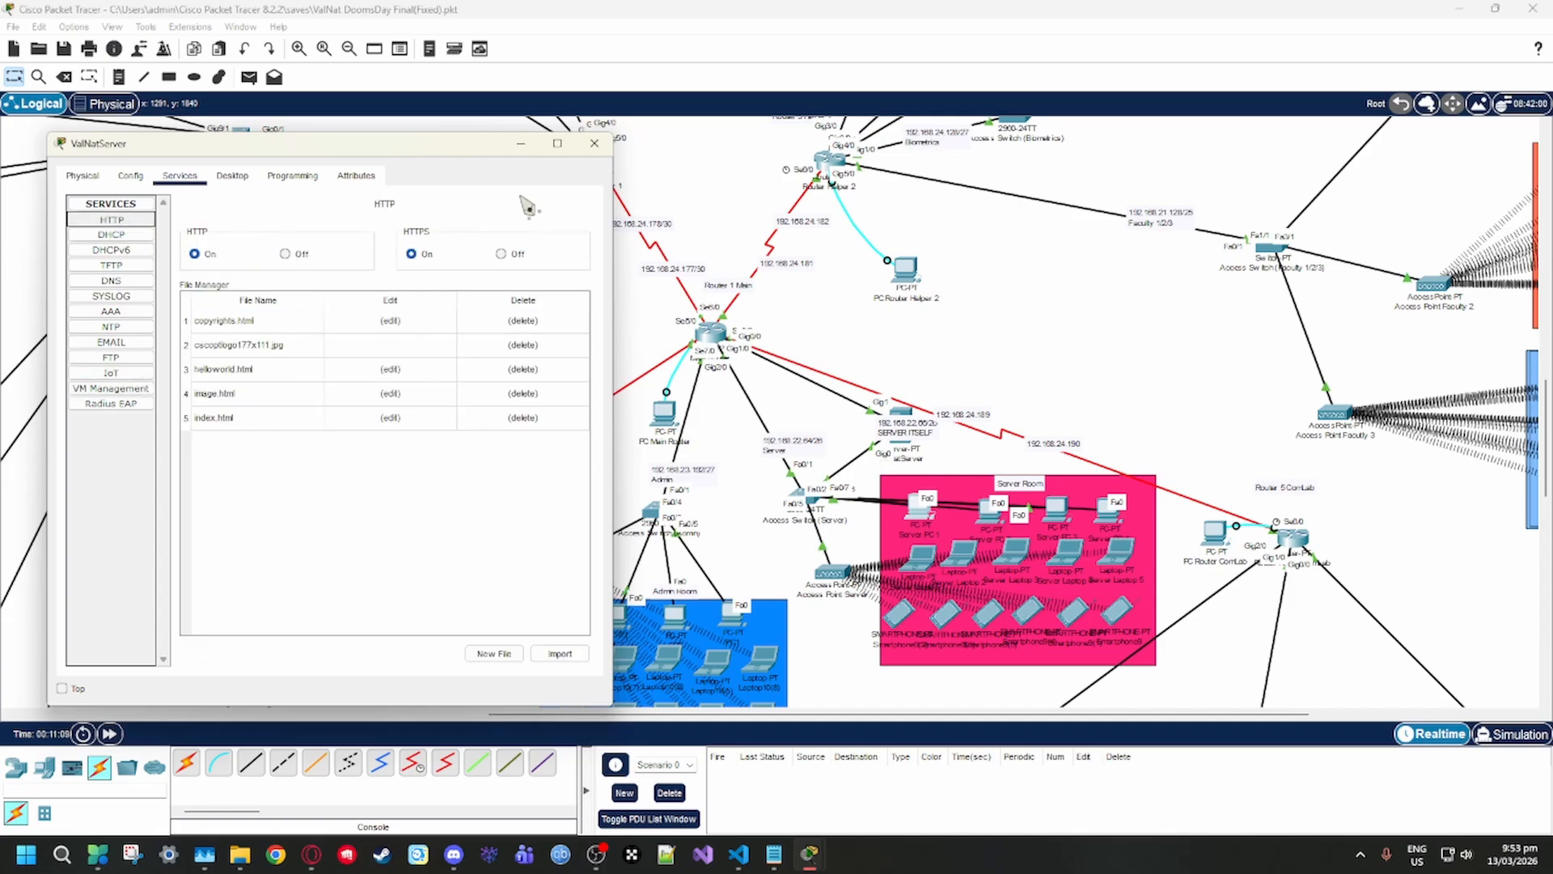
Open the Web Browser on Server PC 1 from the Server Room
{"action": "left_click", "coordinate": [1076, 311]}
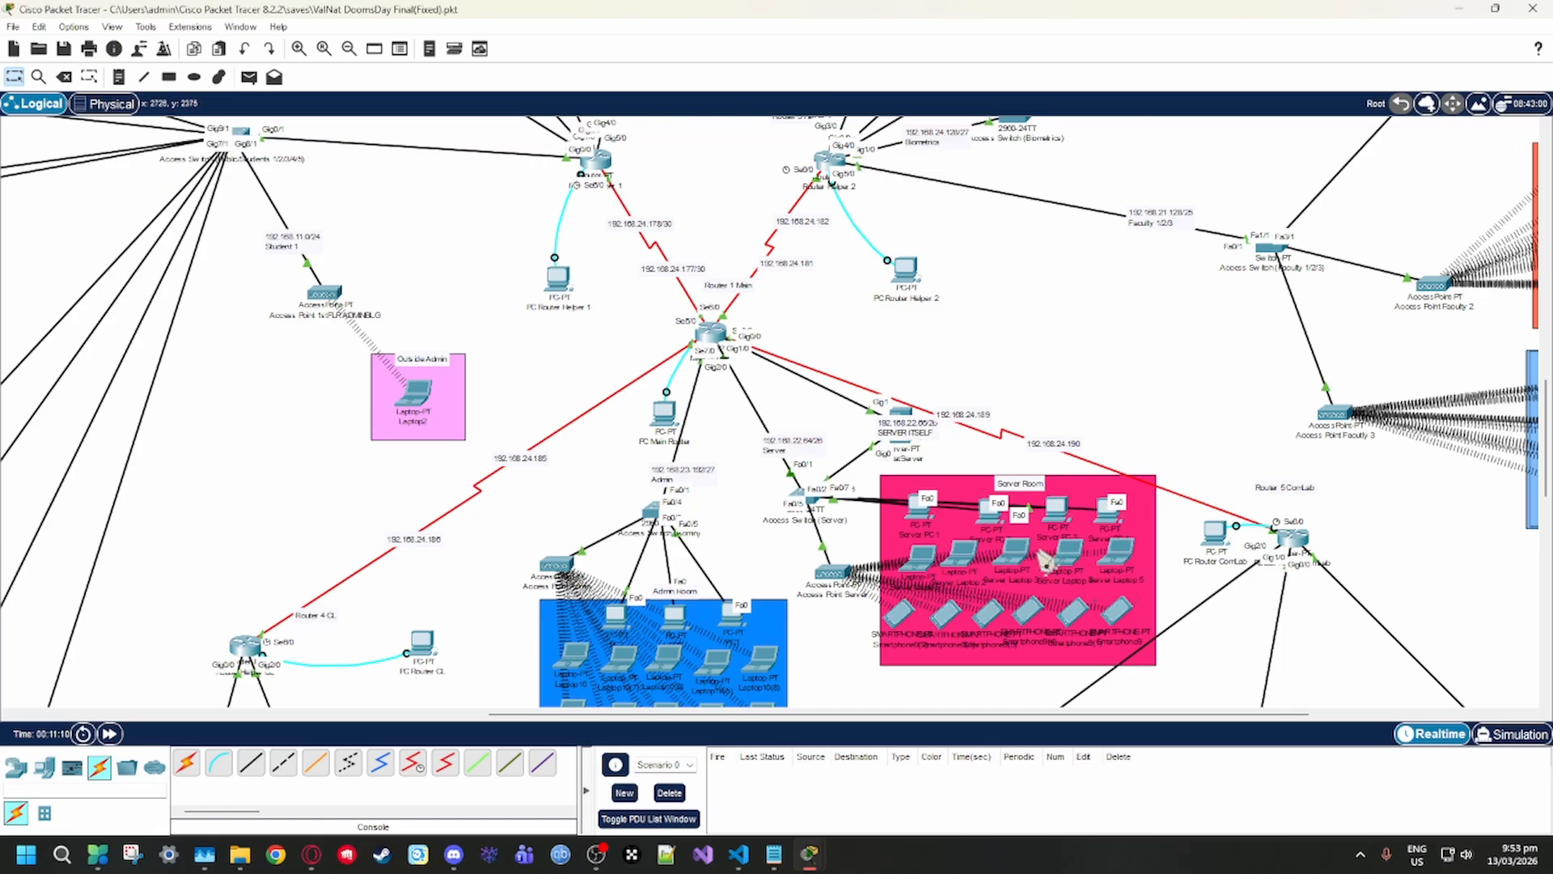
{"action": "left_click", "coordinate": [921, 508]}
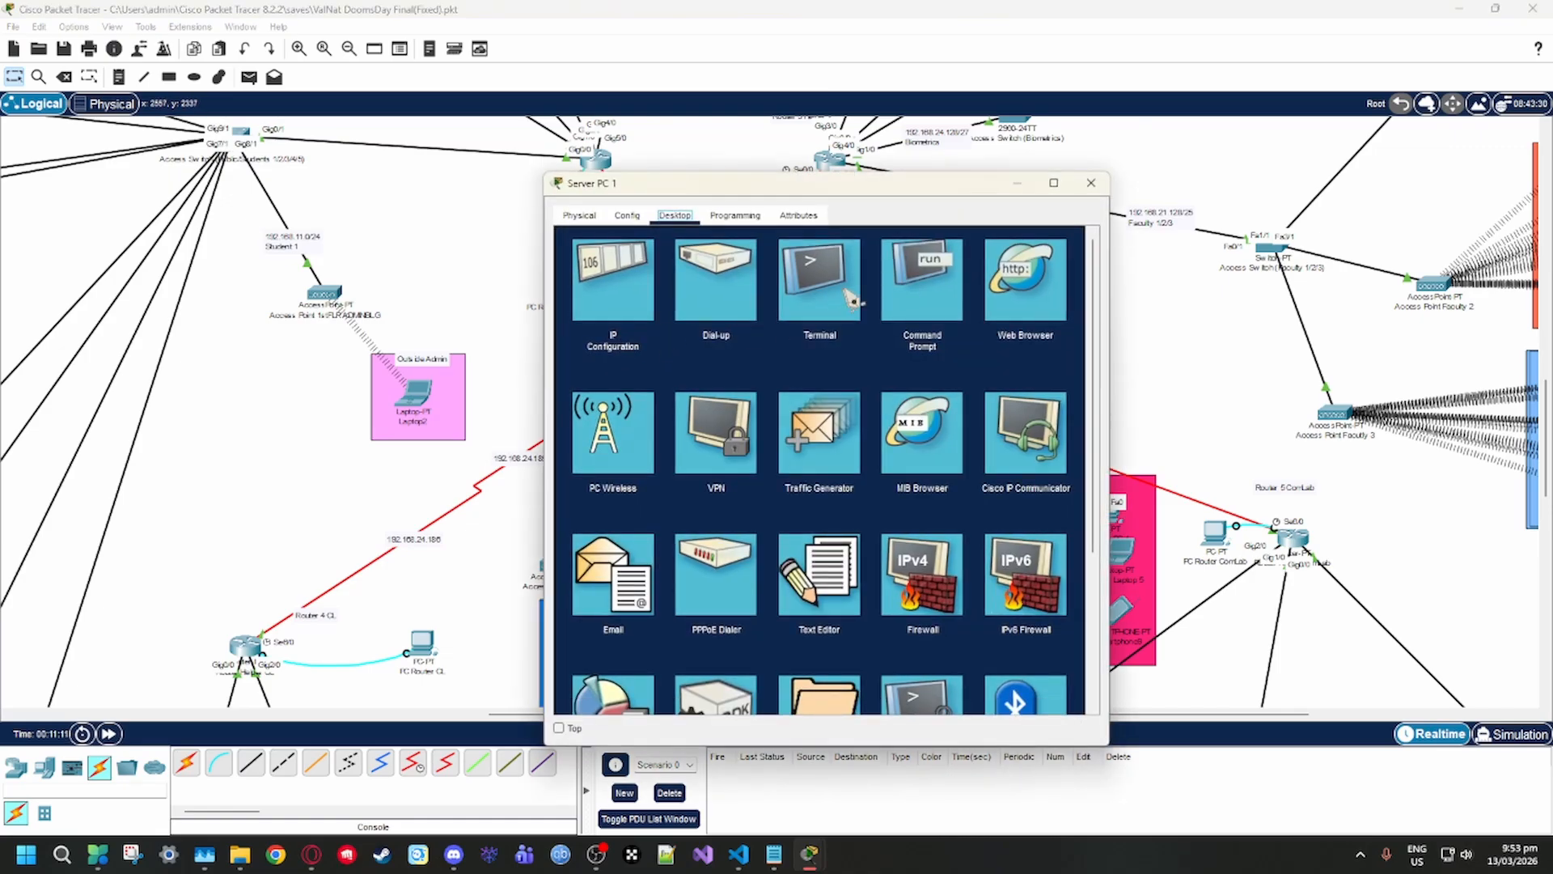
{"action": "left_click", "coordinate": [1034, 281]}
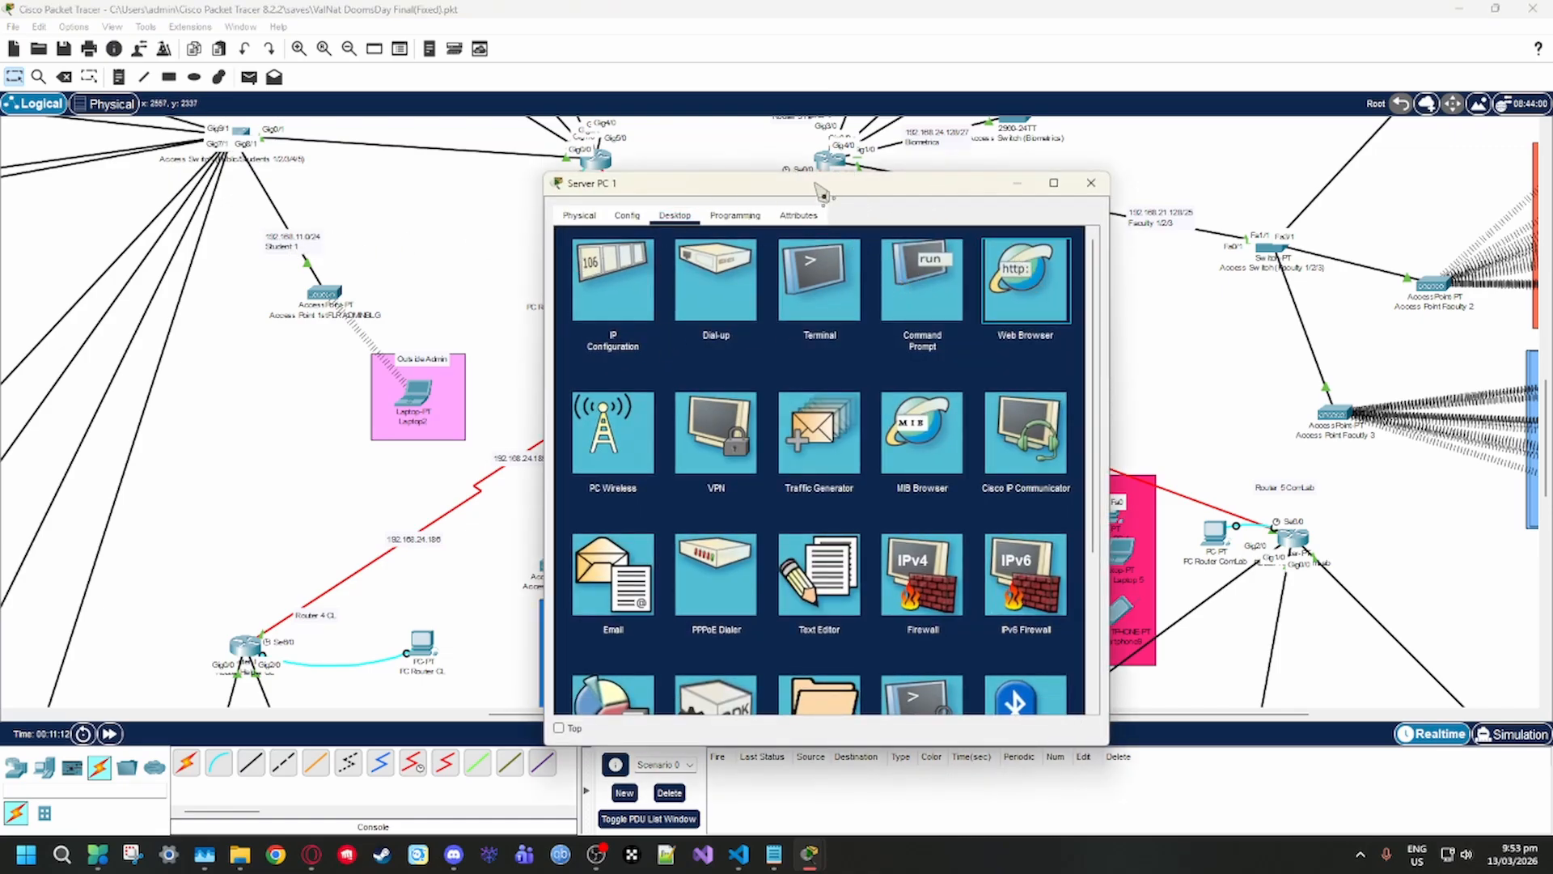
Reattach the loose serial link from Router 1 Main to Serial6/0 on Router Helper 2
{"action": "key", "text": "Escape"}
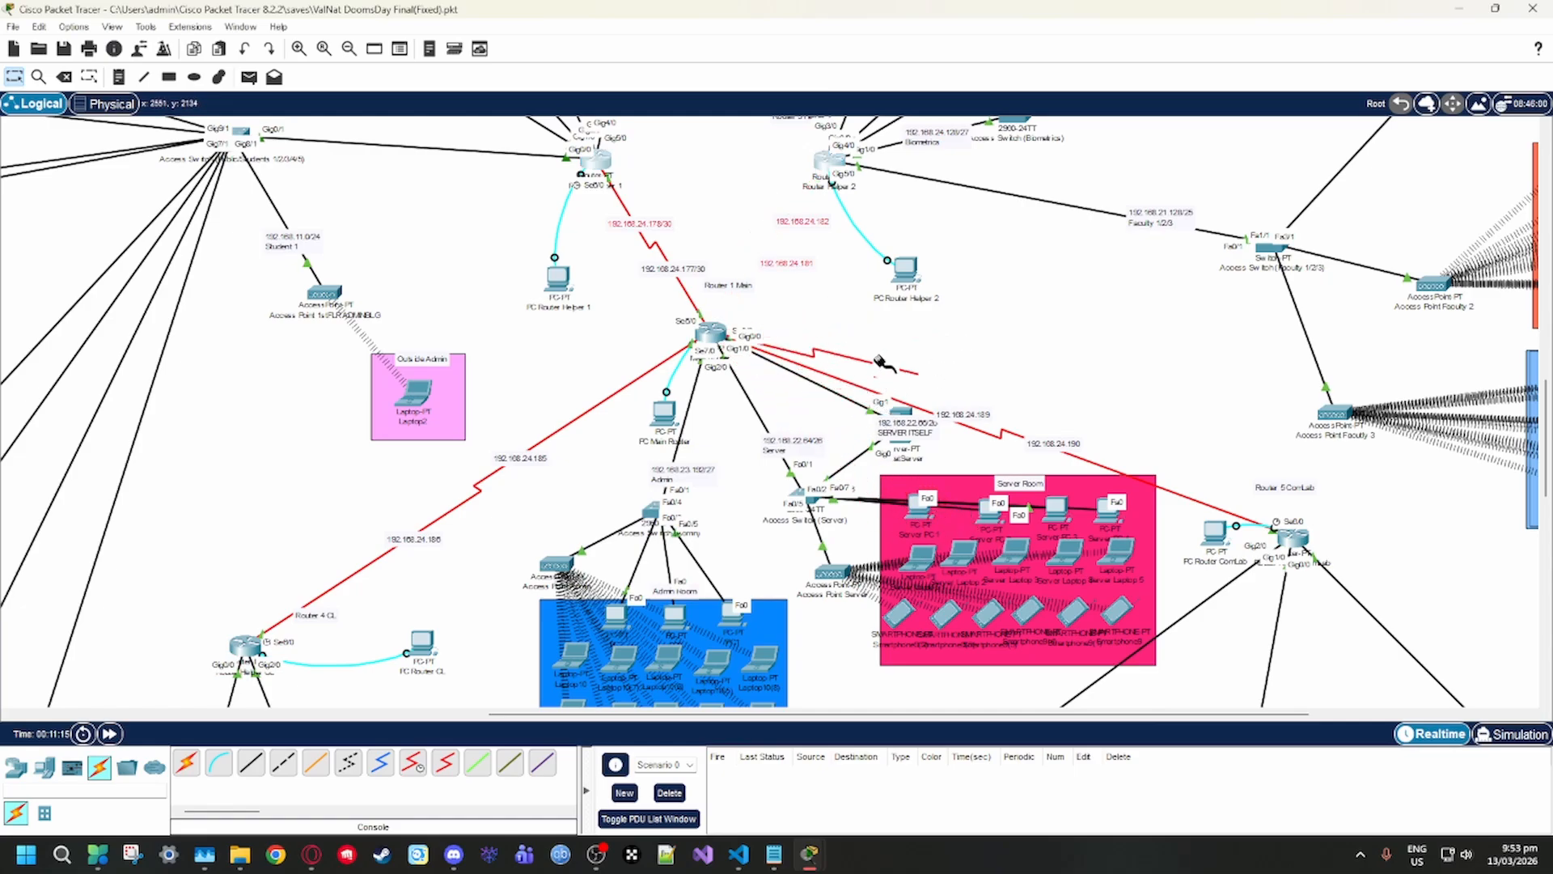
{"action": "left_click", "coordinate": [826, 164]}
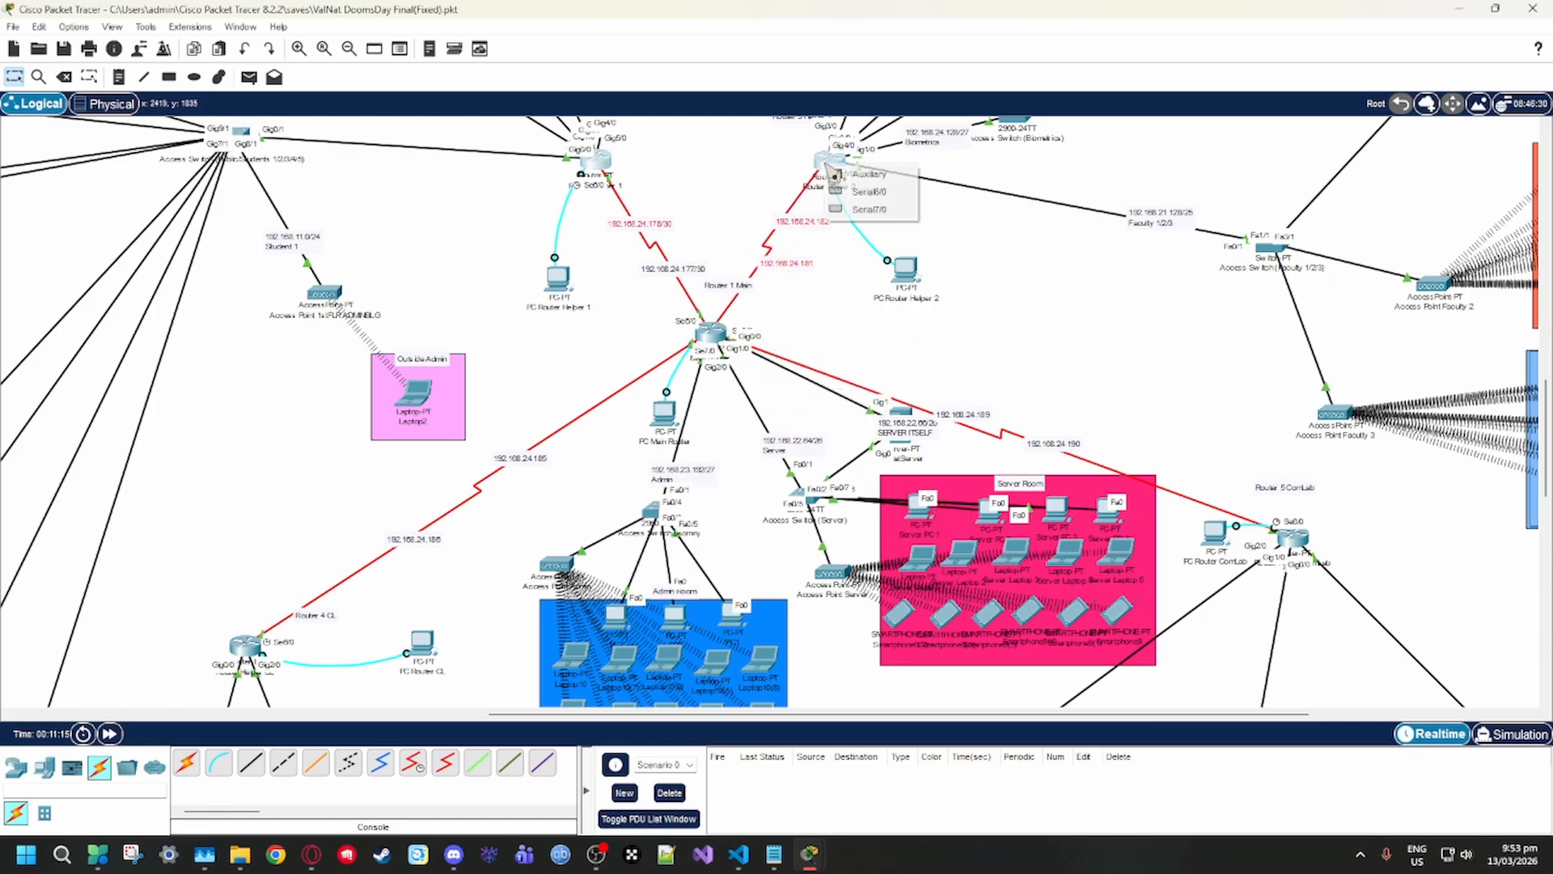
{"action": "left_click", "coordinate": [888, 194]}
Bring Server PC 1's browser window fully into view and begin the URL with "192.168"
{"action": "left_click", "coordinate": [921, 508]}
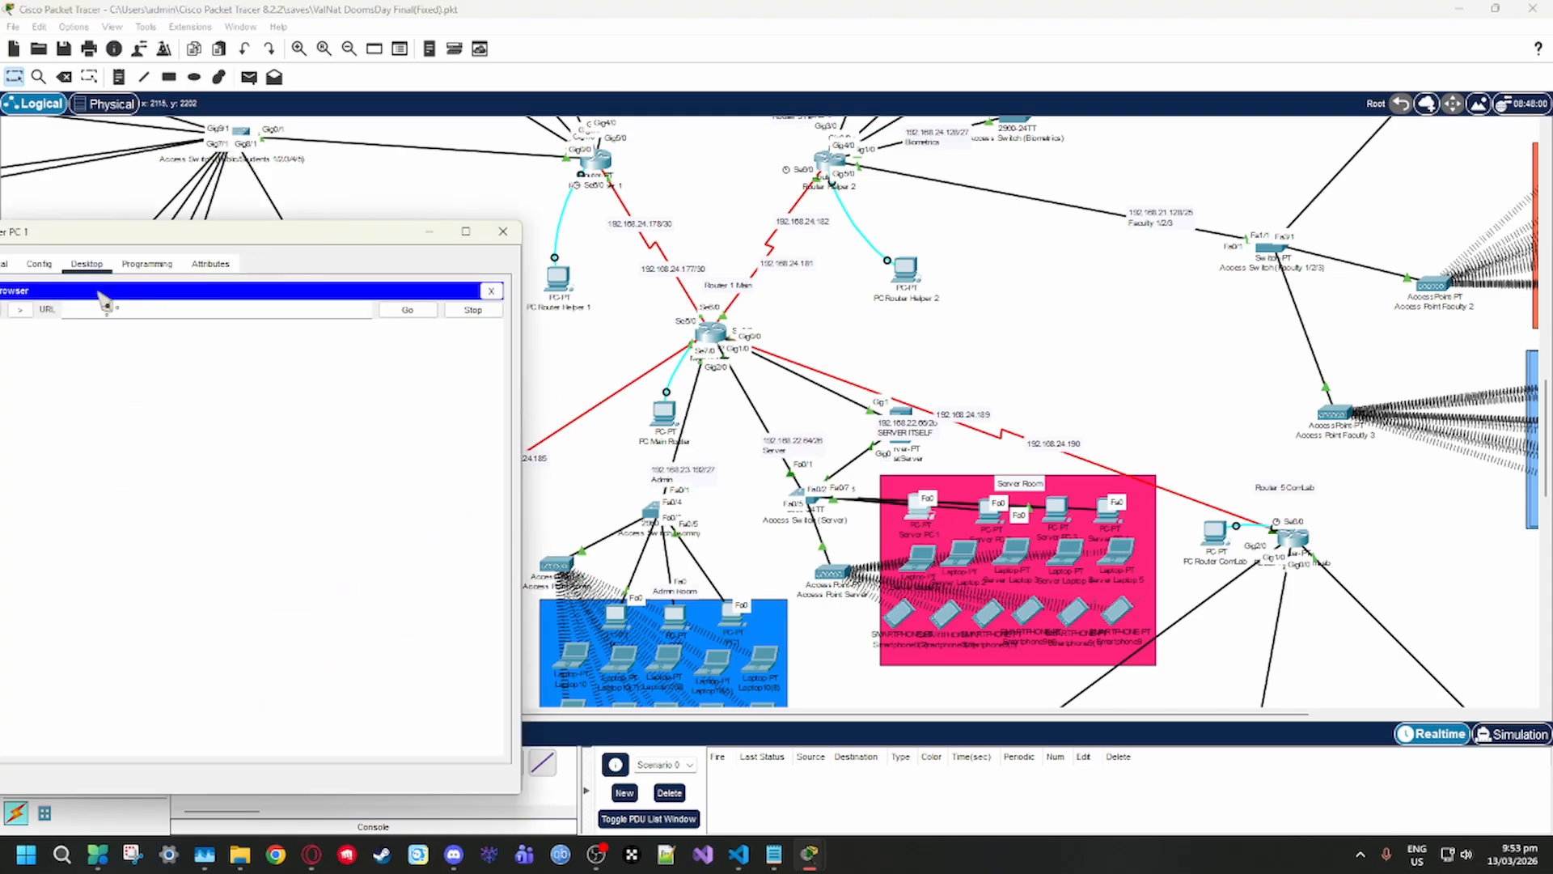
{"action": "left_click_drag", "start_coordinate": [308, 232], "coordinate": [450, 247]}
{"action": "left_click", "coordinate": [414, 324]}
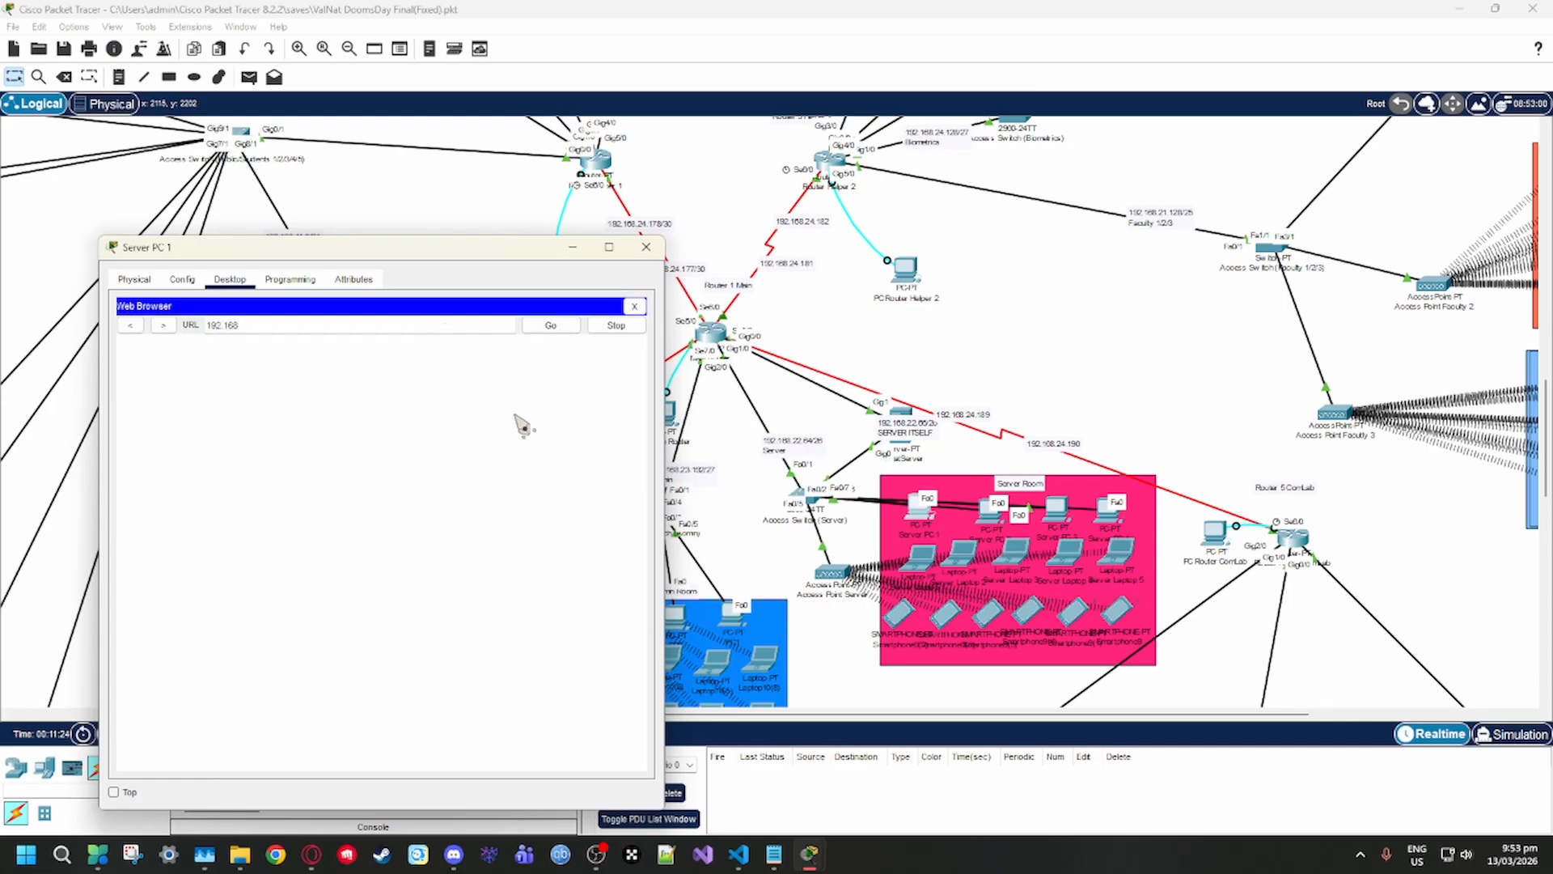
Open index.html from ValNatServer's HTTP files and examine the page's style code
{"action": "left_click", "coordinate": [906, 412]}
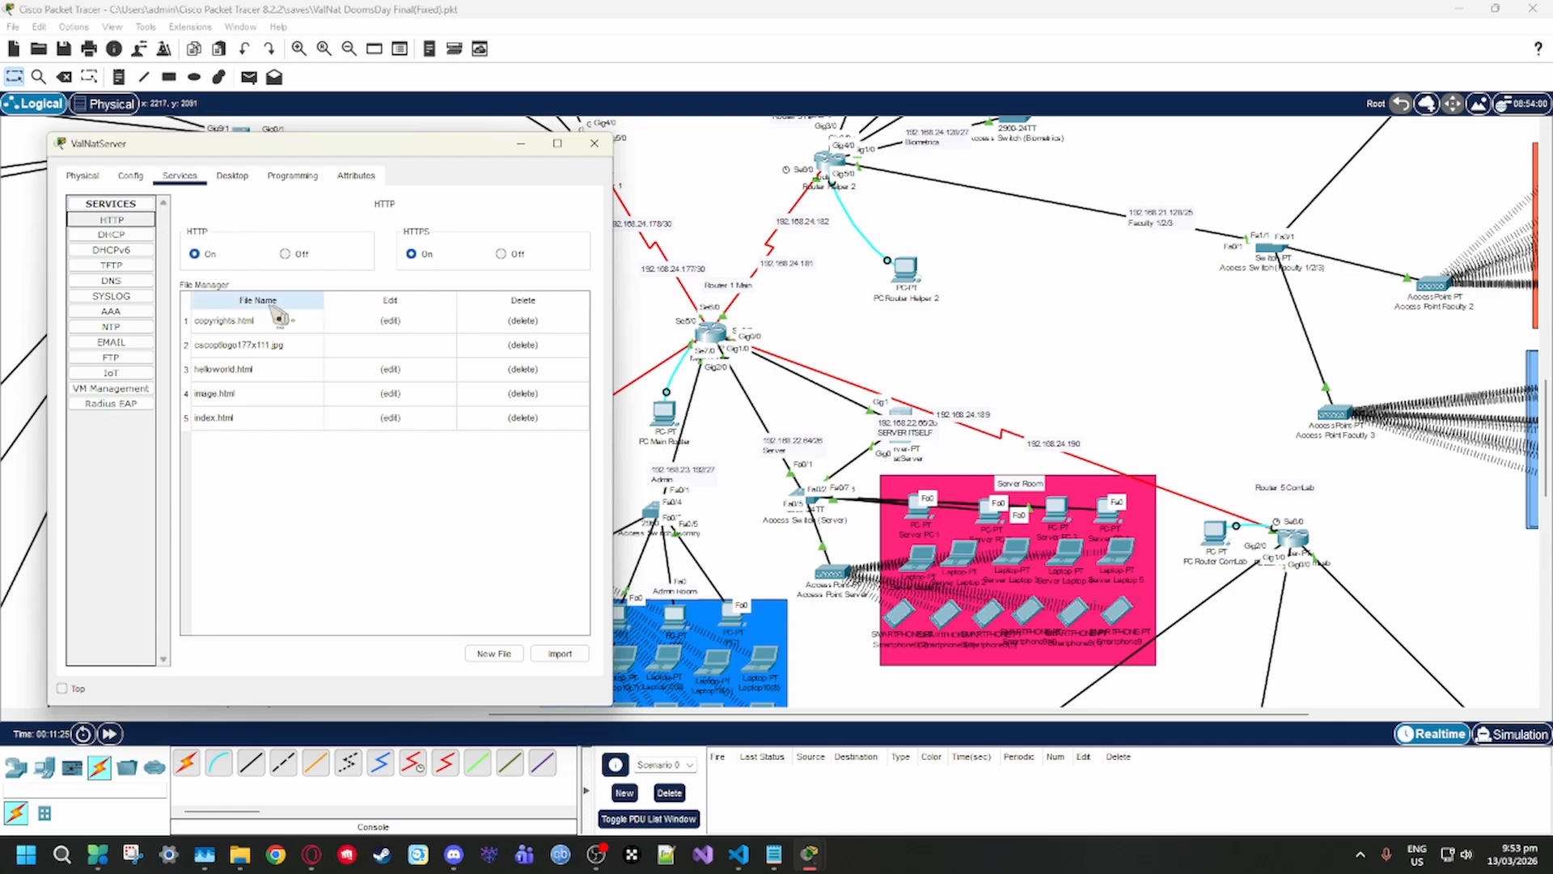
{"action": "left_click", "coordinate": [275, 419]}
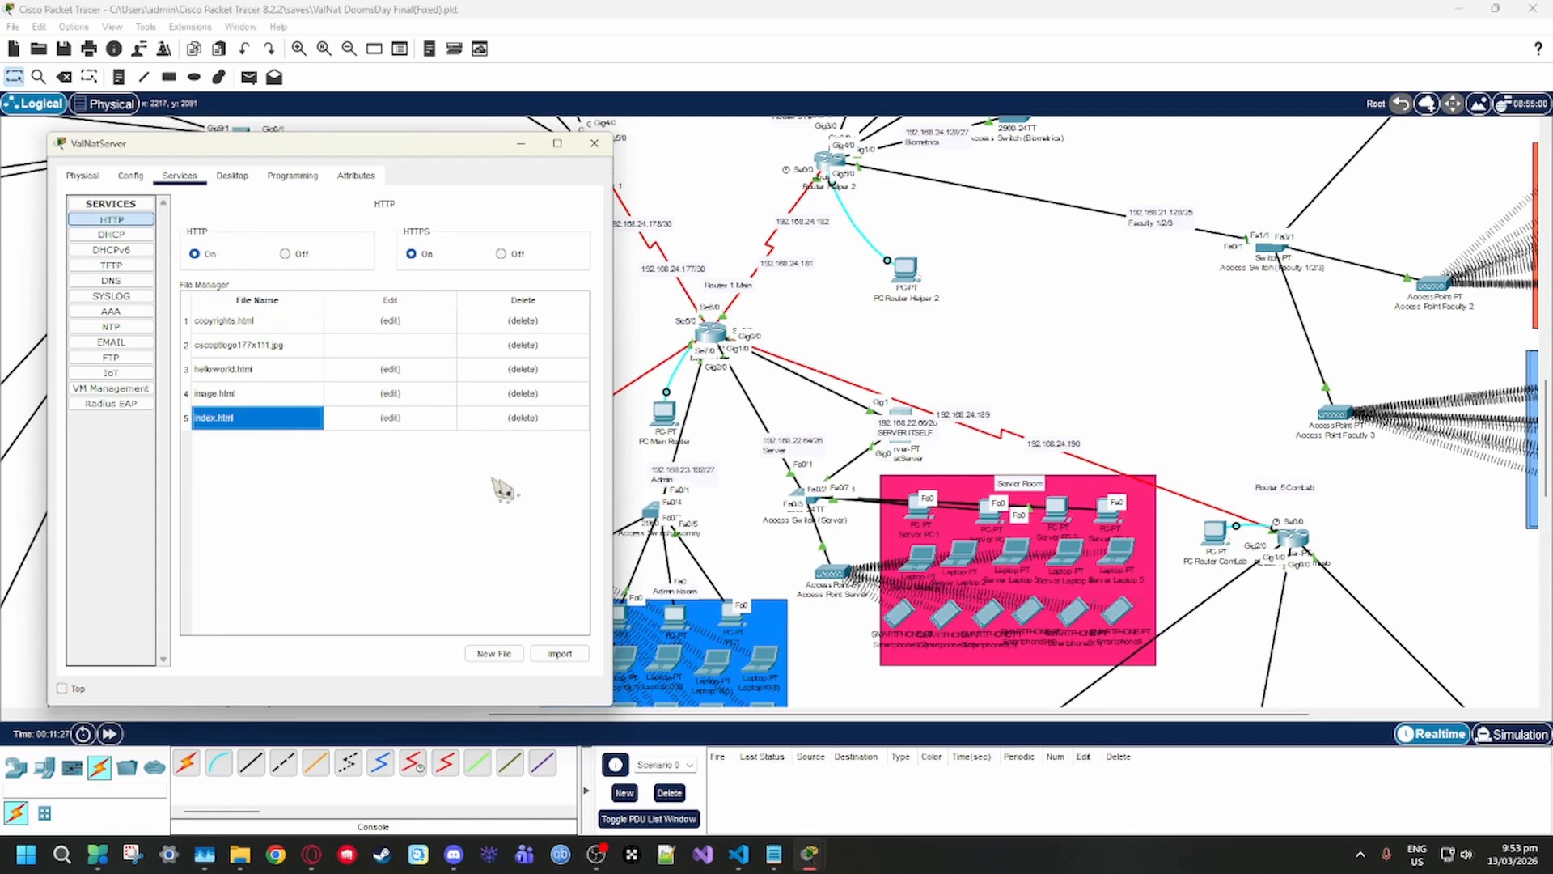
{"action": "left_click", "coordinate": [407, 421]}
{"action": "scroll", "coordinate": [331, 383], "scroll_direction": "down", "scroll_amount": 5}
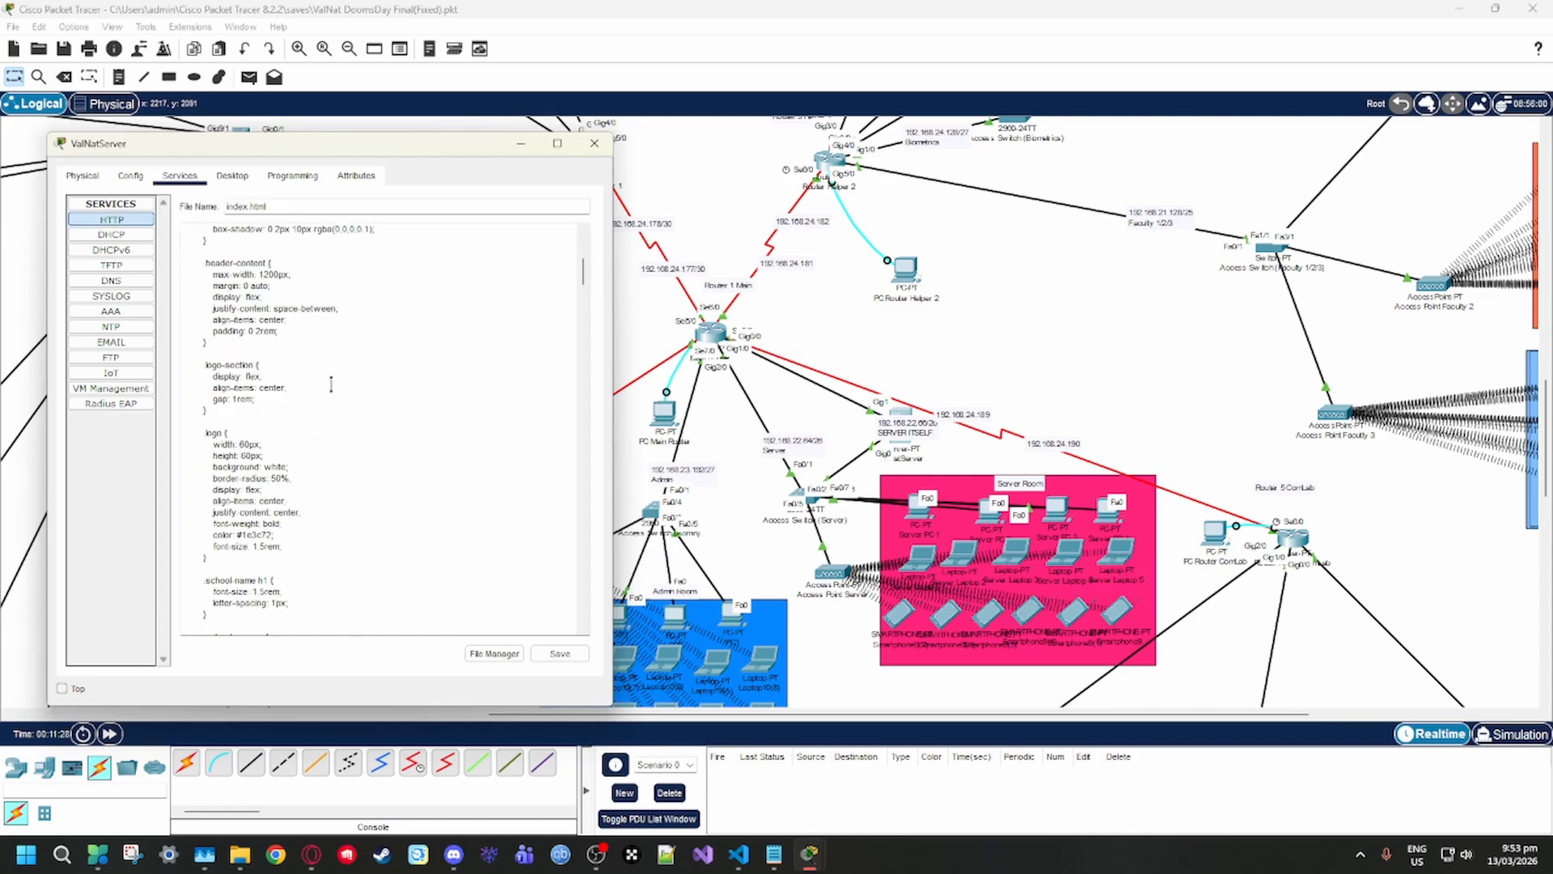
{"action": "scroll", "coordinate": [330, 383], "scroll_direction": "down", "scroll_amount": 10}
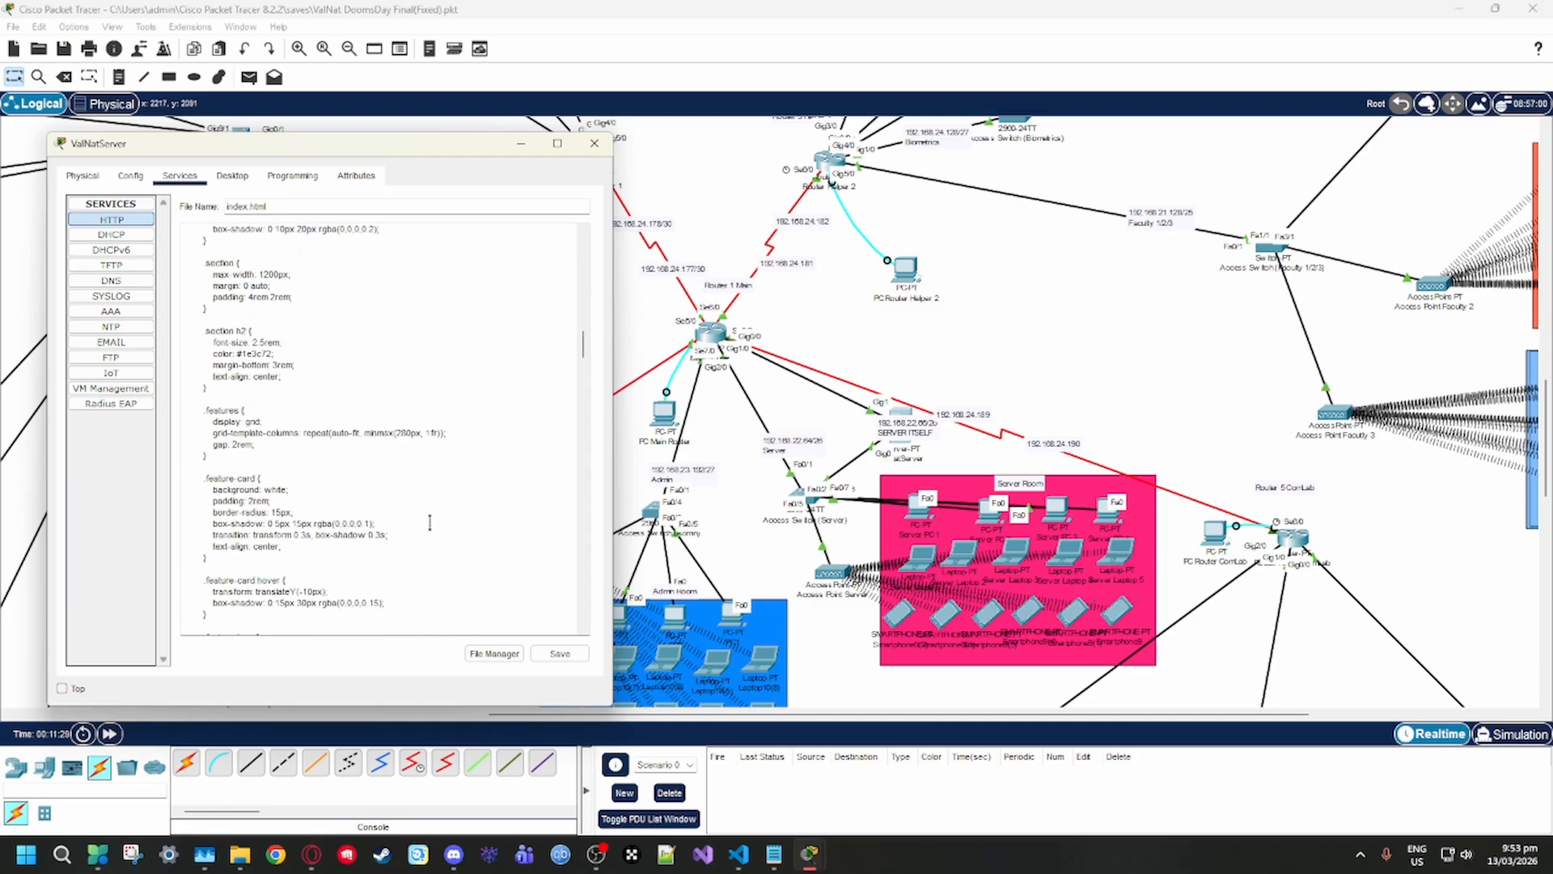
{"action": "scroll", "coordinate": [429, 522], "scroll_direction": "up", "scroll_amount": 9}
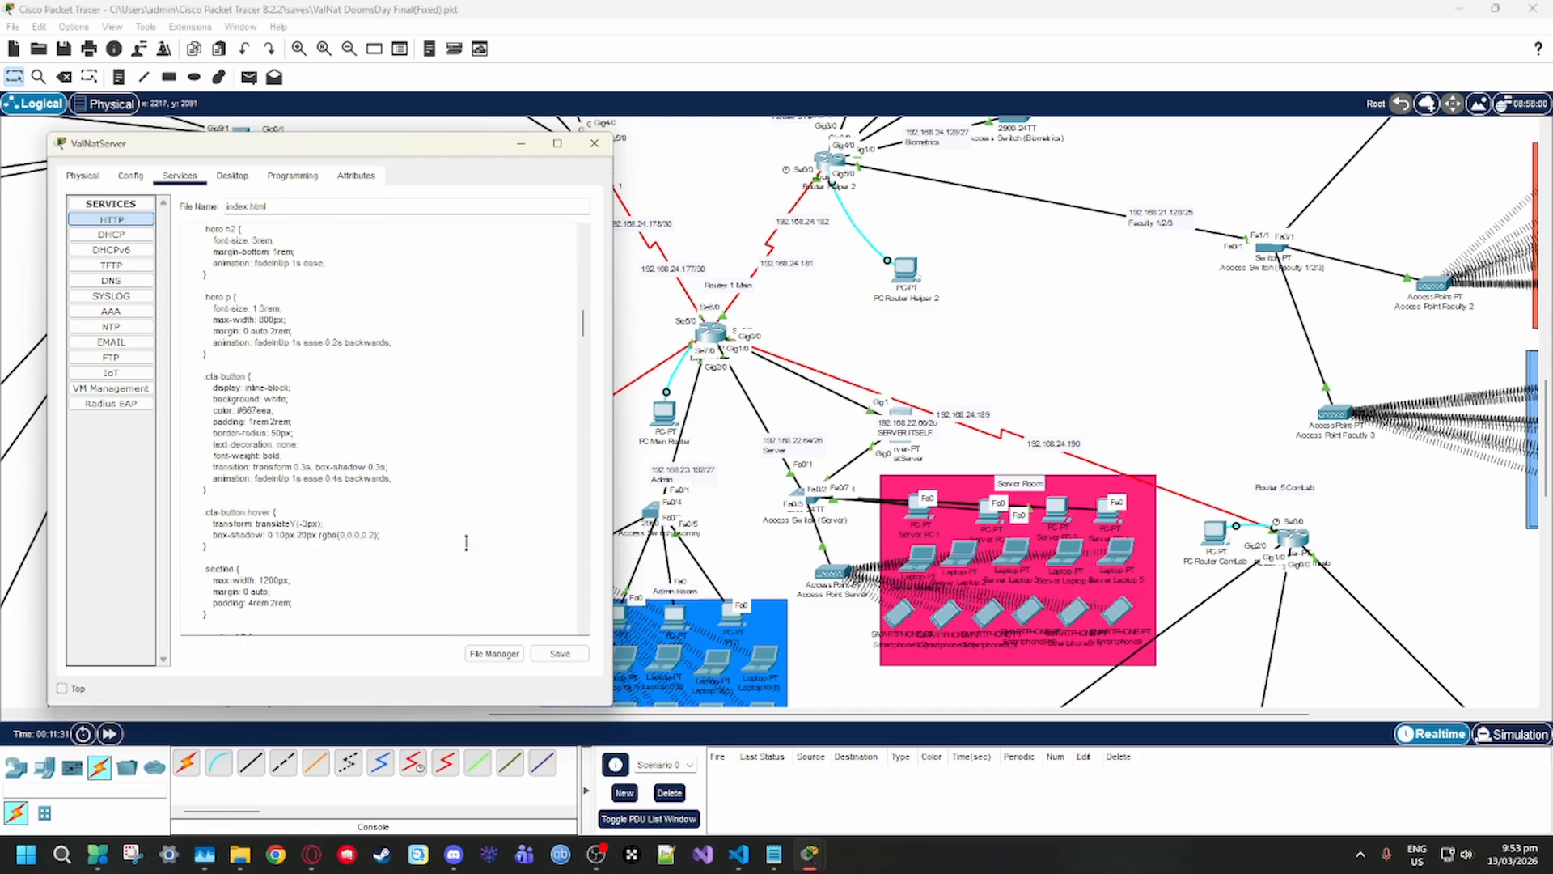
{"action": "scroll", "coordinate": [466, 542], "scroll_direction": "up", "scroll_amount": 10}
Decline overwriting index.html when saving and return to ValNatServer's HTTP file list
{"action": "left_click", "coordinate": [559, 653]}
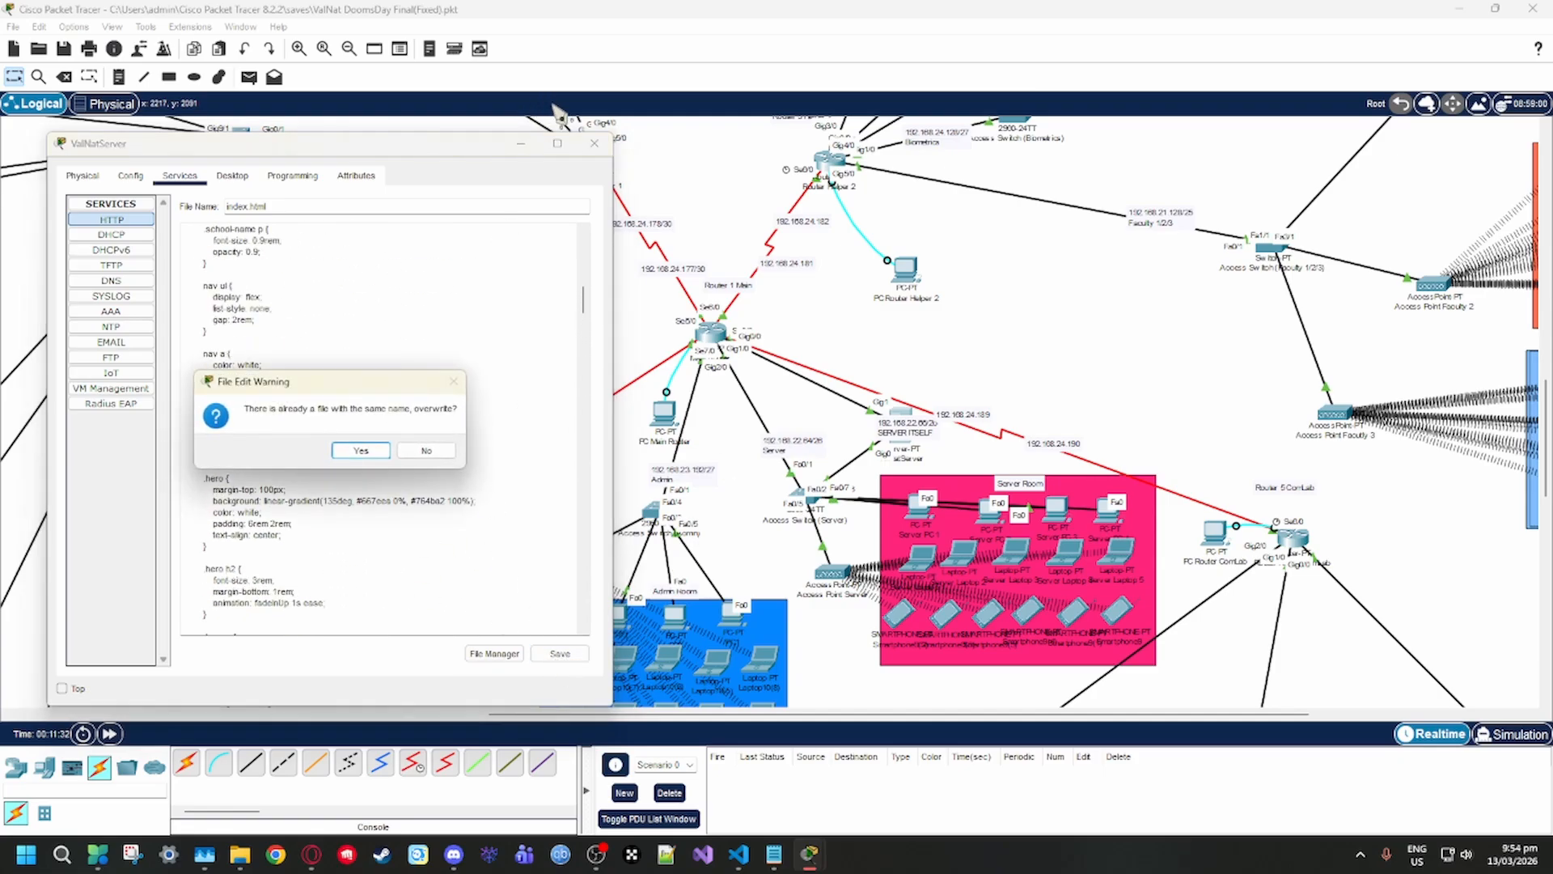
{"action": "left_click", "coordinate": [423, 452]}
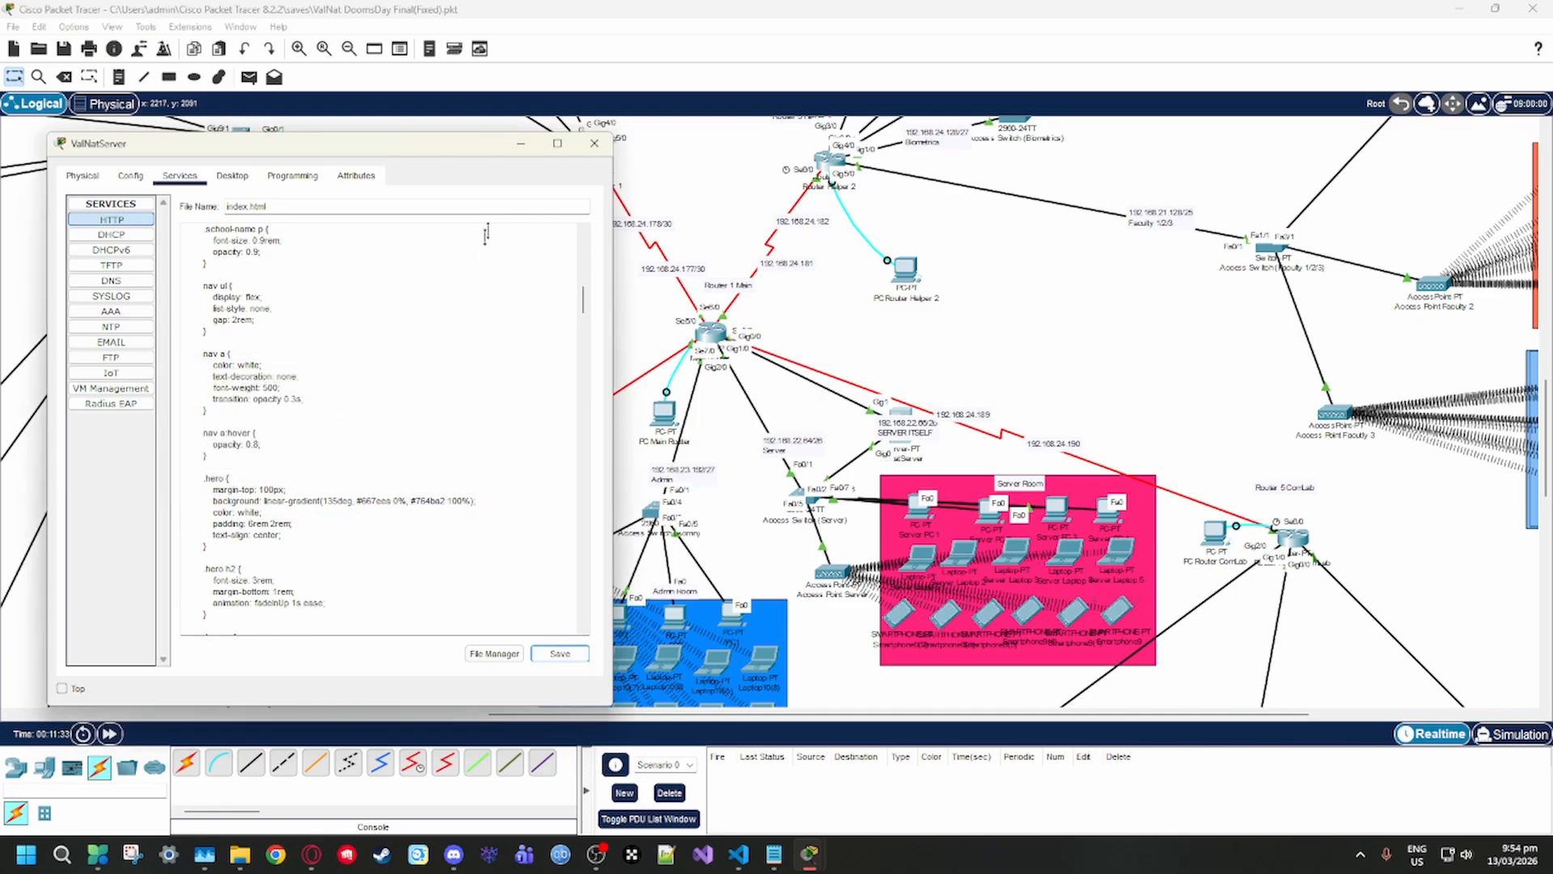
{"action": "left_click", "coordinate": [111, 233]}
{"action": "left_click", "coordinate": [111, 219]}
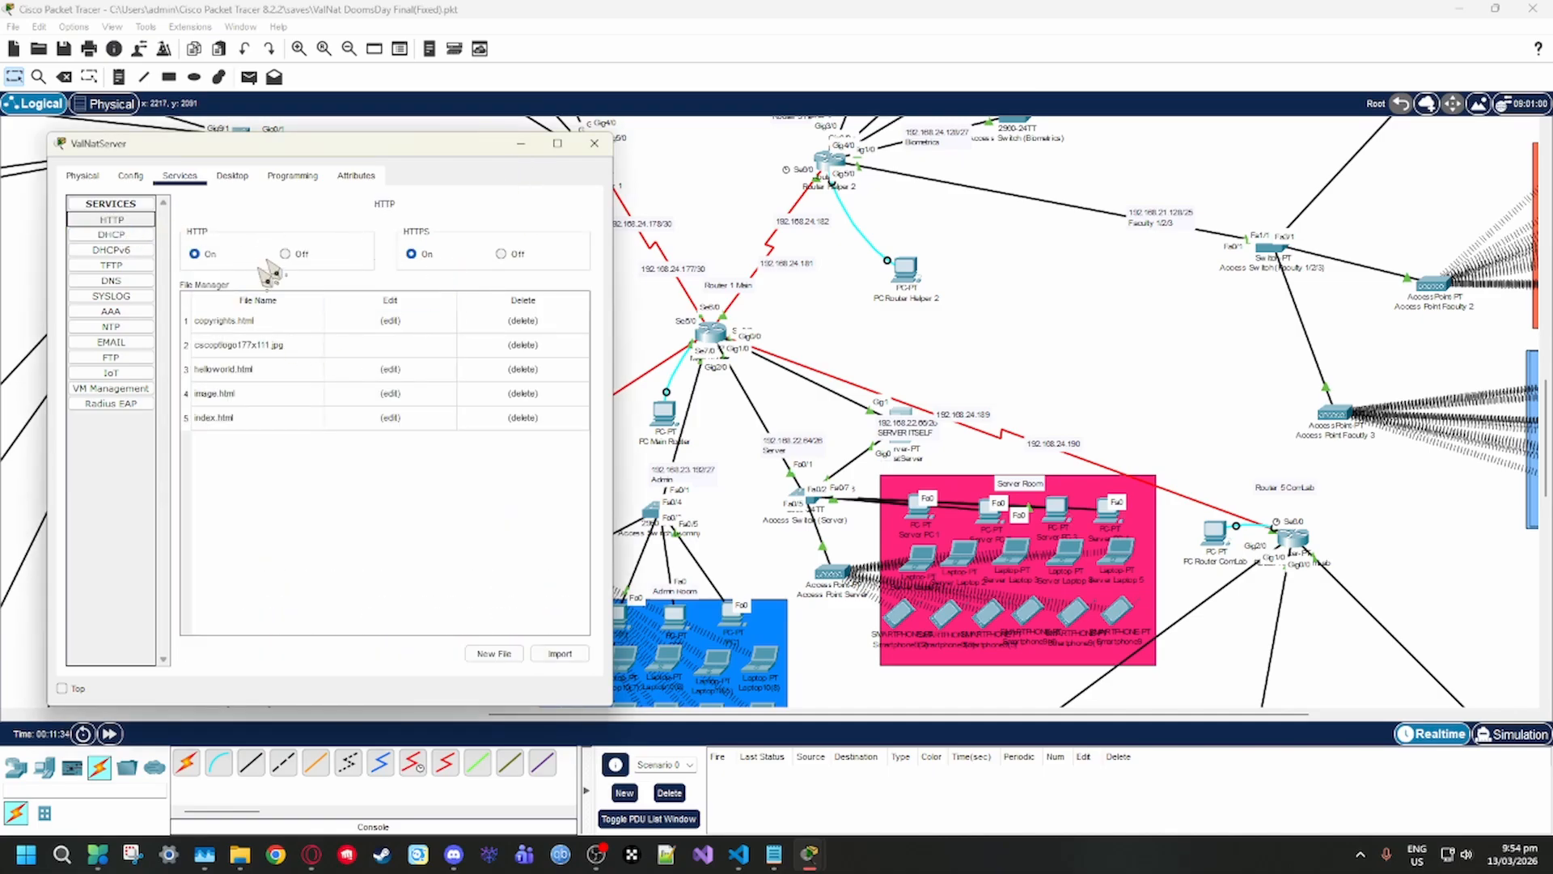
{"action": "left_click_drag", "start_coordinate": [454, 148], "coordinate": [1216, 270]}
{"action": "left_click", "coordinate": [1283, 265]}
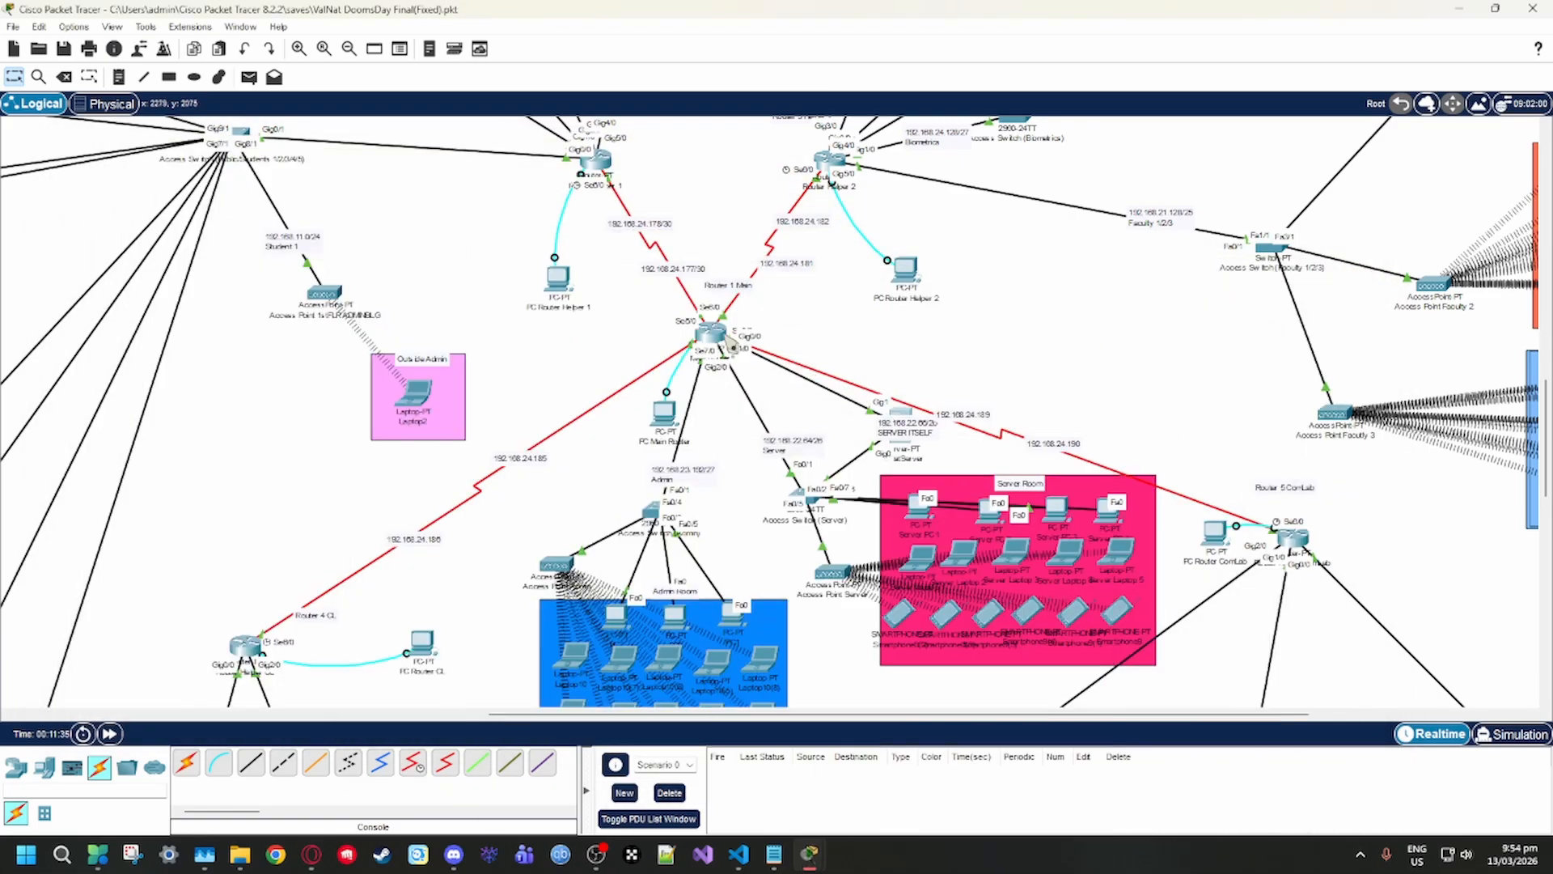
{"action": "left_click", "coordinate": [920, 510]}
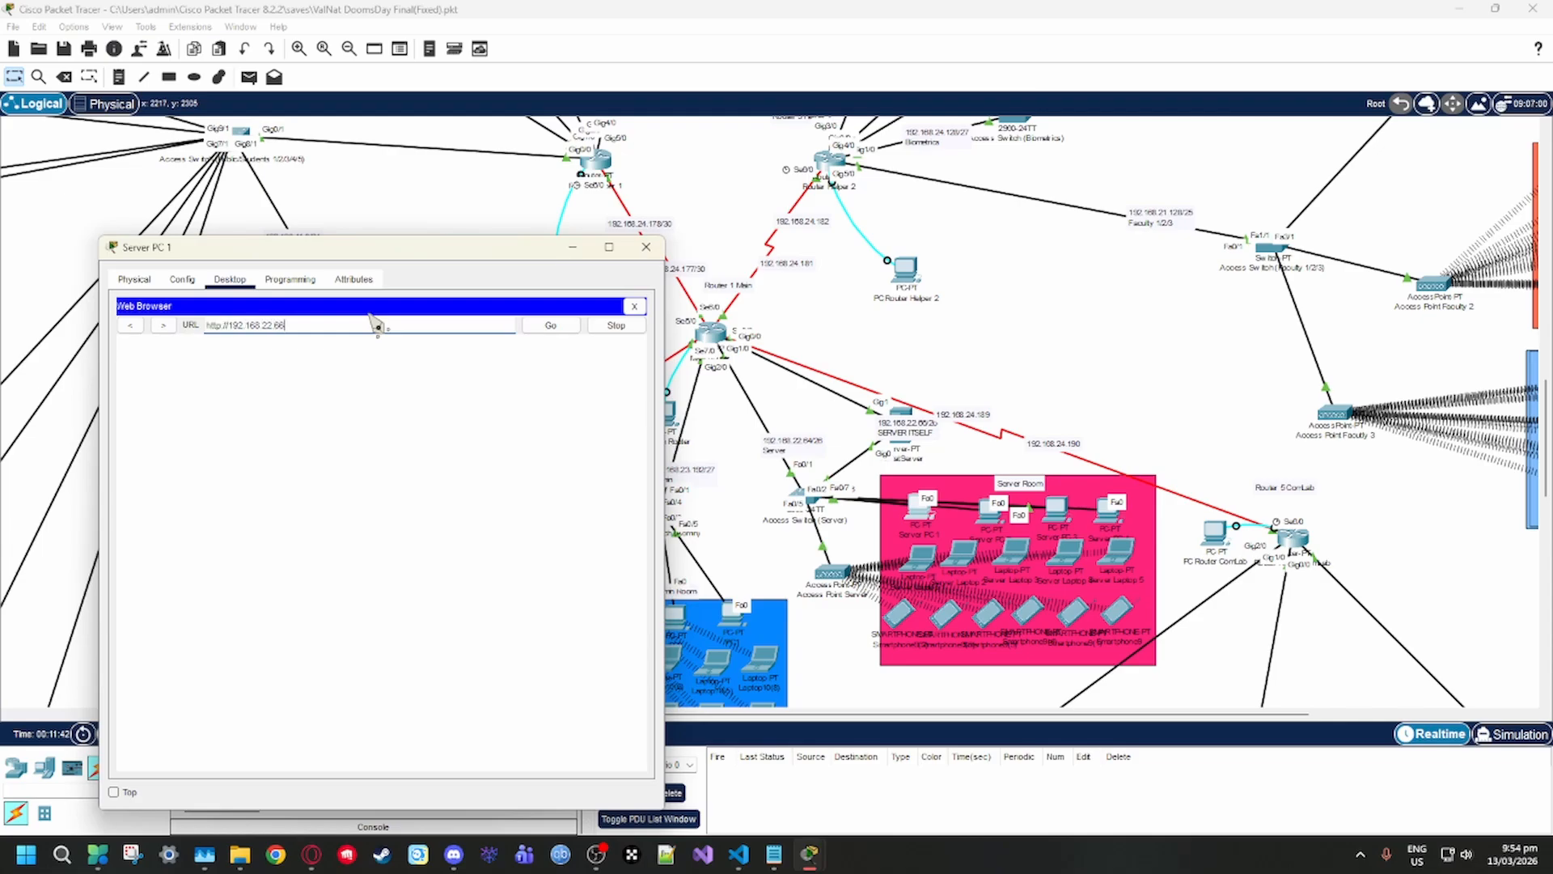
{"action": "left_click", "coordinate": [551, 324]}
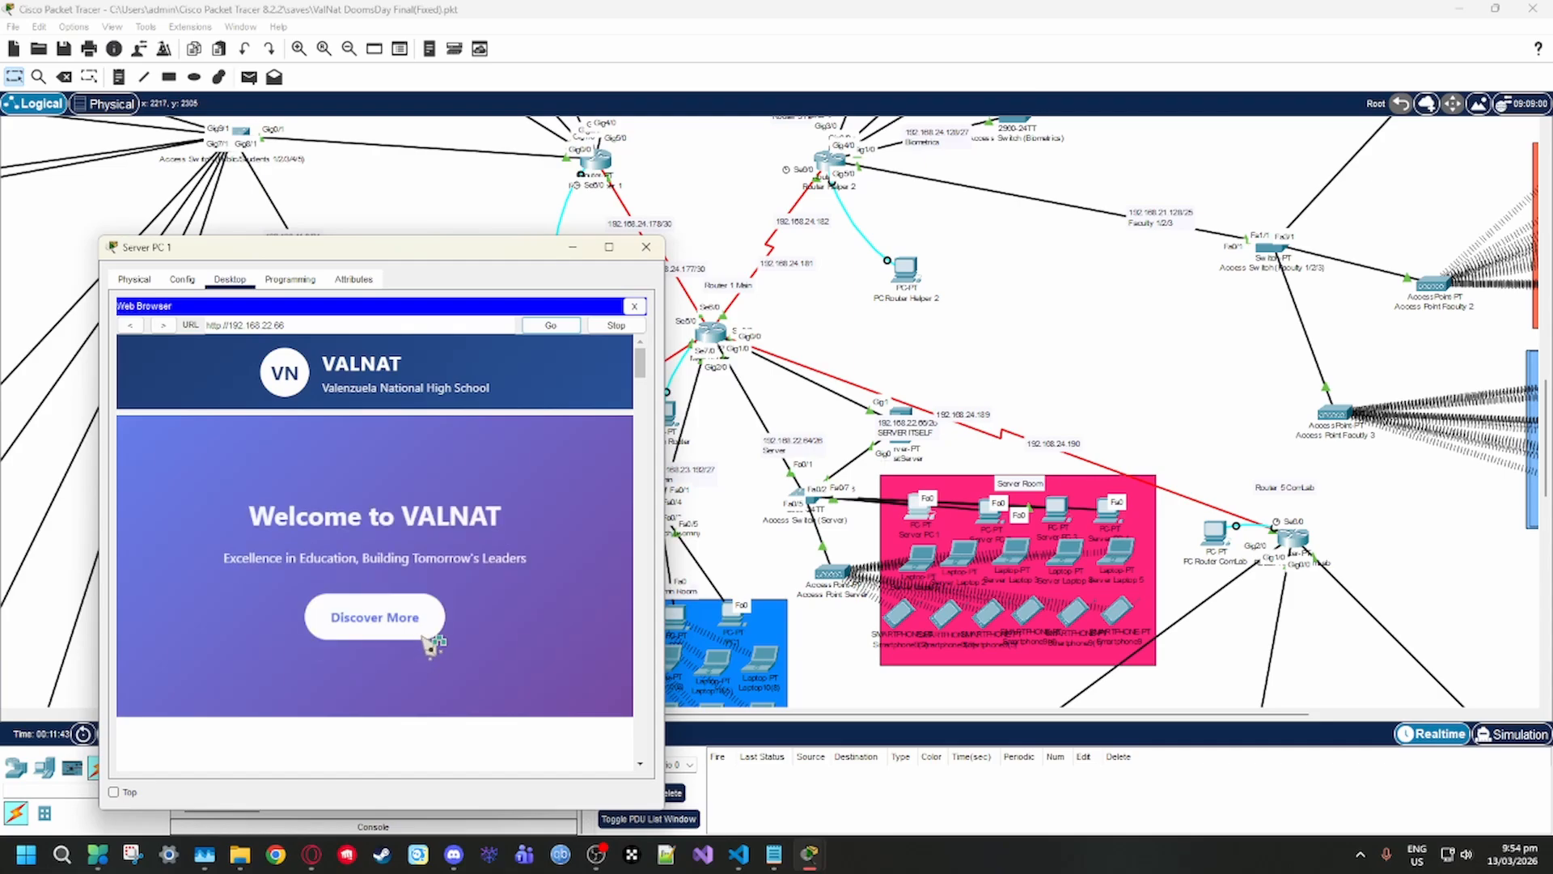
Look through the VALNAT home page served at 192.168.22.66, down to the "Why Choose VALNAT?" cards
{"action": "scroll", "coordinate": [436, 657], "scroll_direction": "down", "scroll_amount": 11}
{"action": "scroll", "coordinate": [404, 621], "scroll_direction": "up", "scroll_amount": 6}
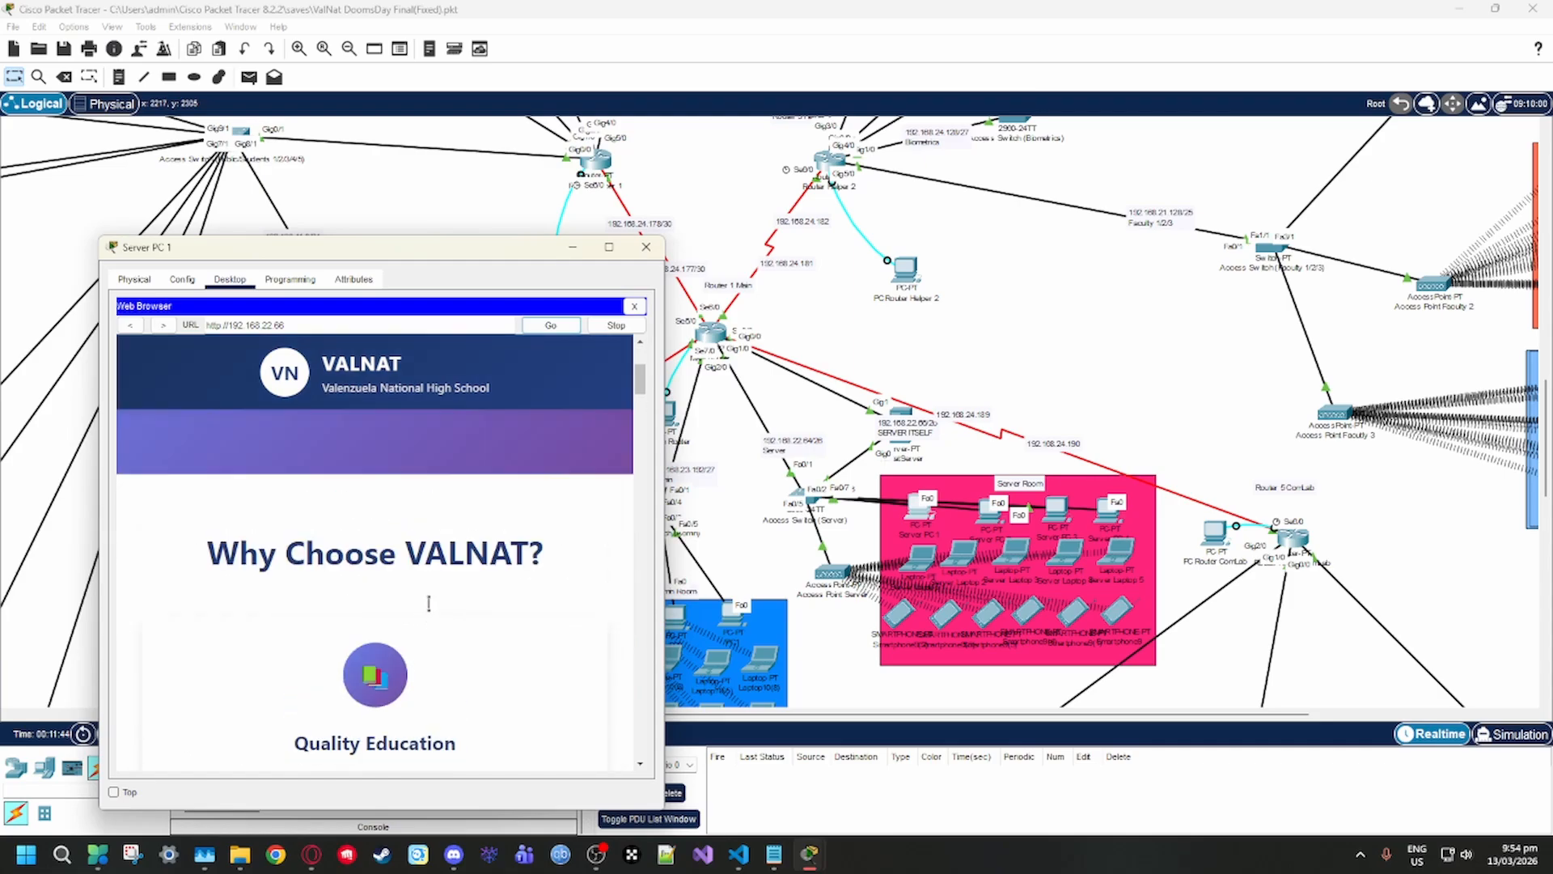
{"action": "scroll", "coordinate": [392, 572], "scroll_direction": "down", "scroll_amount": 2}
{"action": "key", "text": "alt+Tab"}
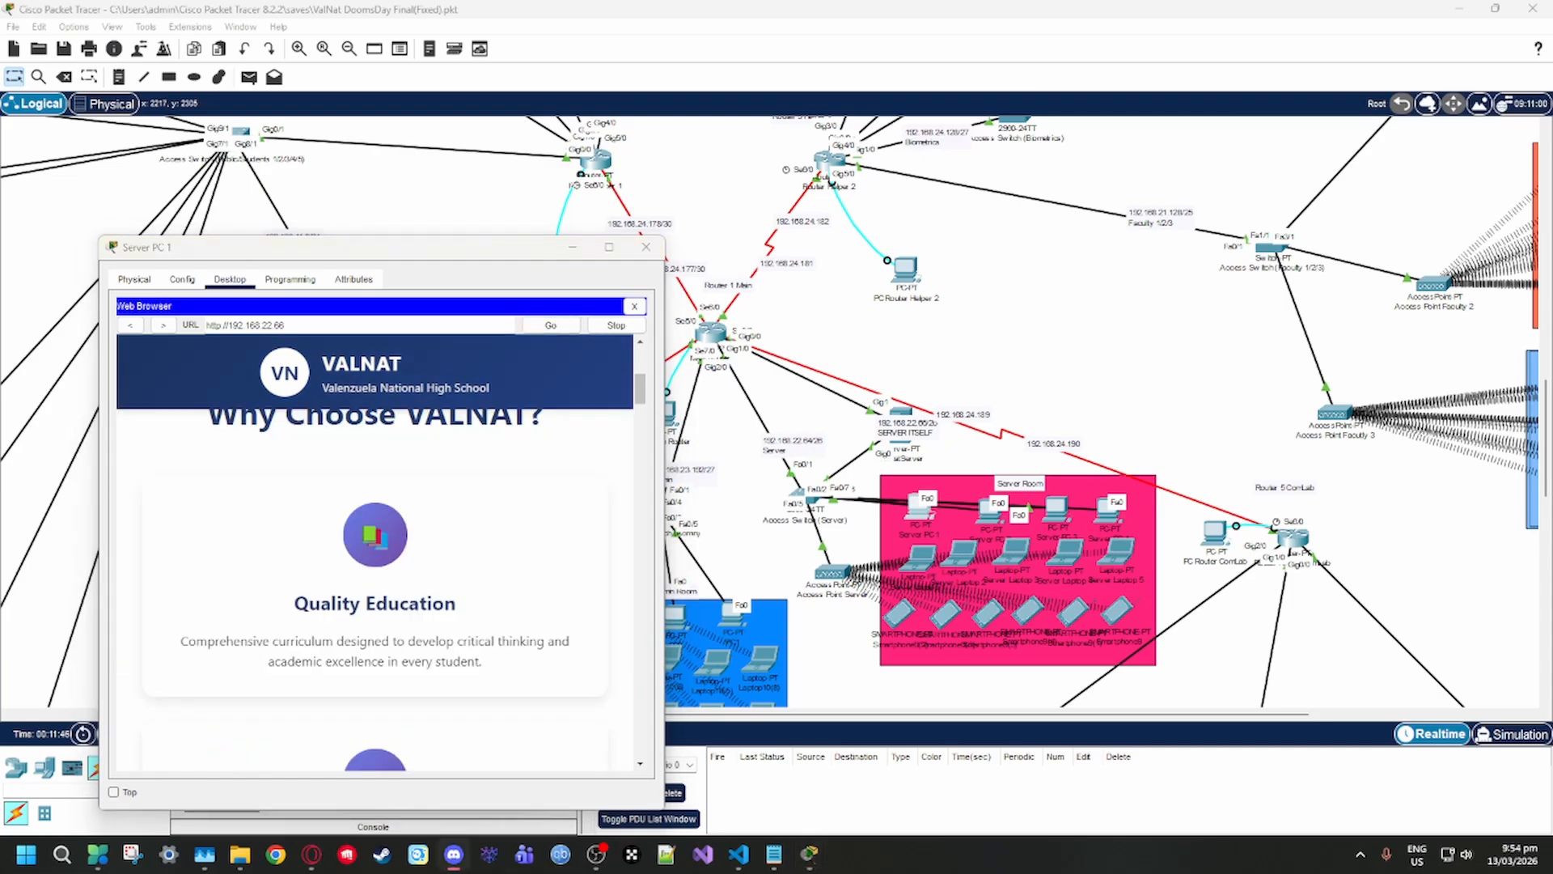
{"action": "scroll", "coordinate": [453, 518], "scroll_direction": "down", "scroll_amount": 3}
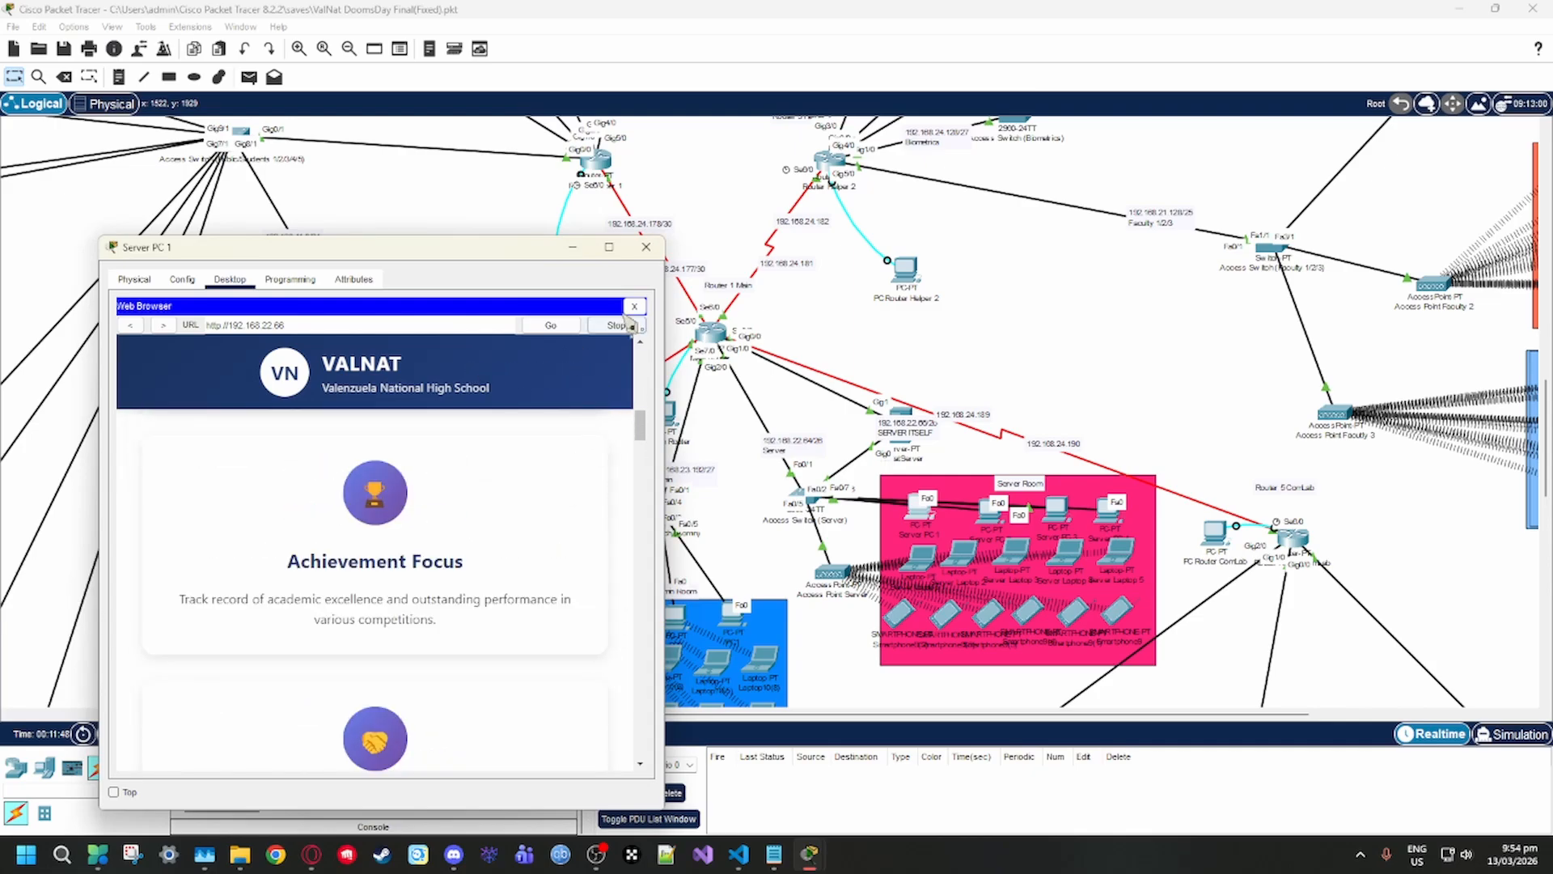
Open ValNatServer's DNS service and select the valnat.com A record
{"action": "left_click", "coordinate": [905, 419]}
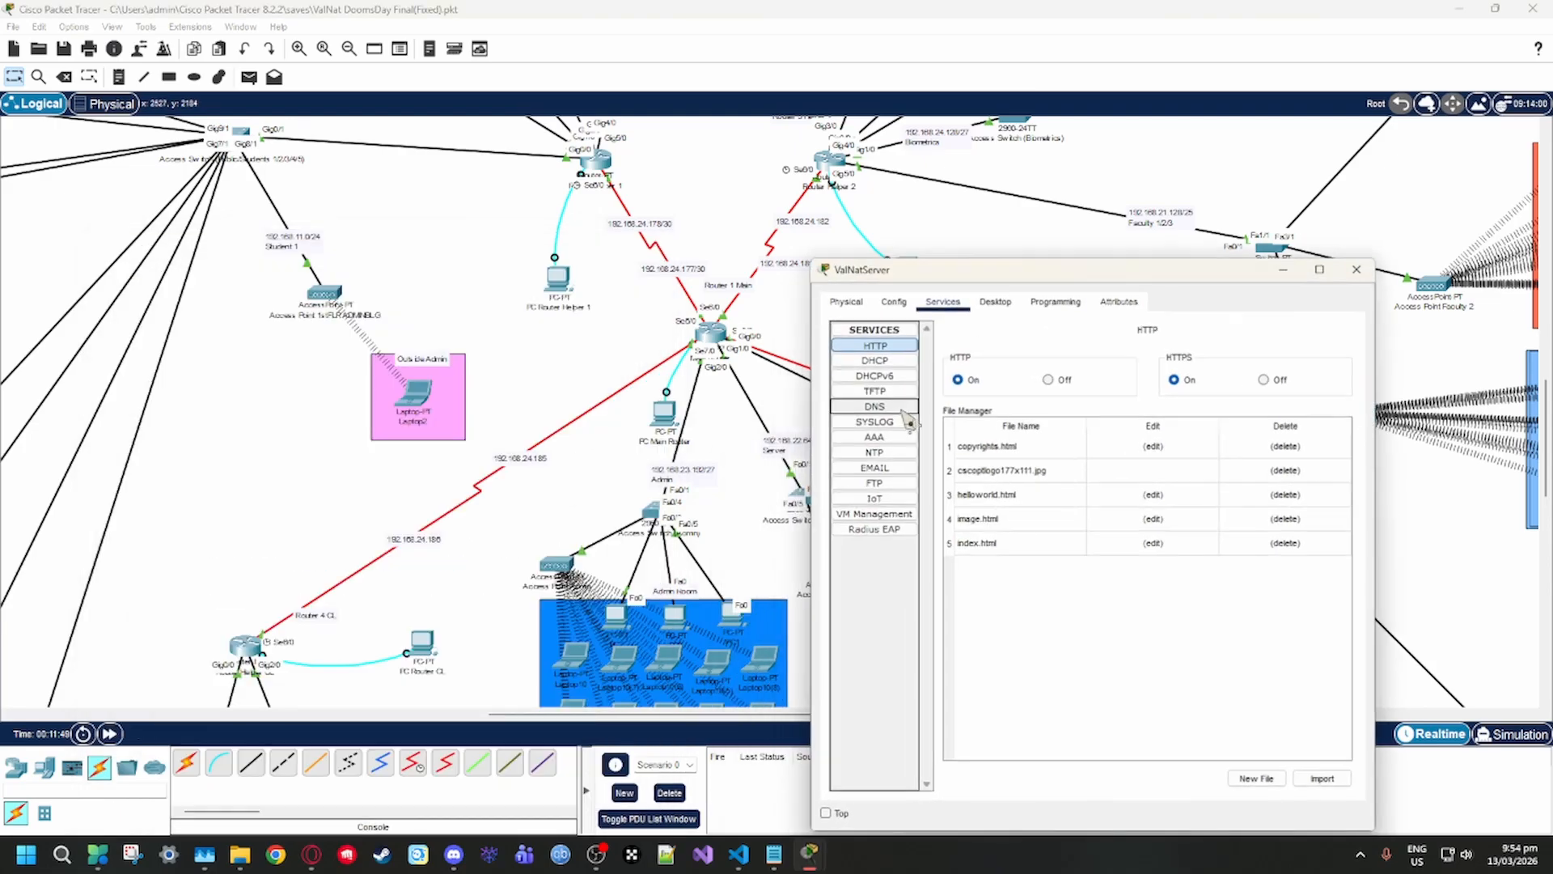
{"action": "left_click", "coordinate": [907, 404]}
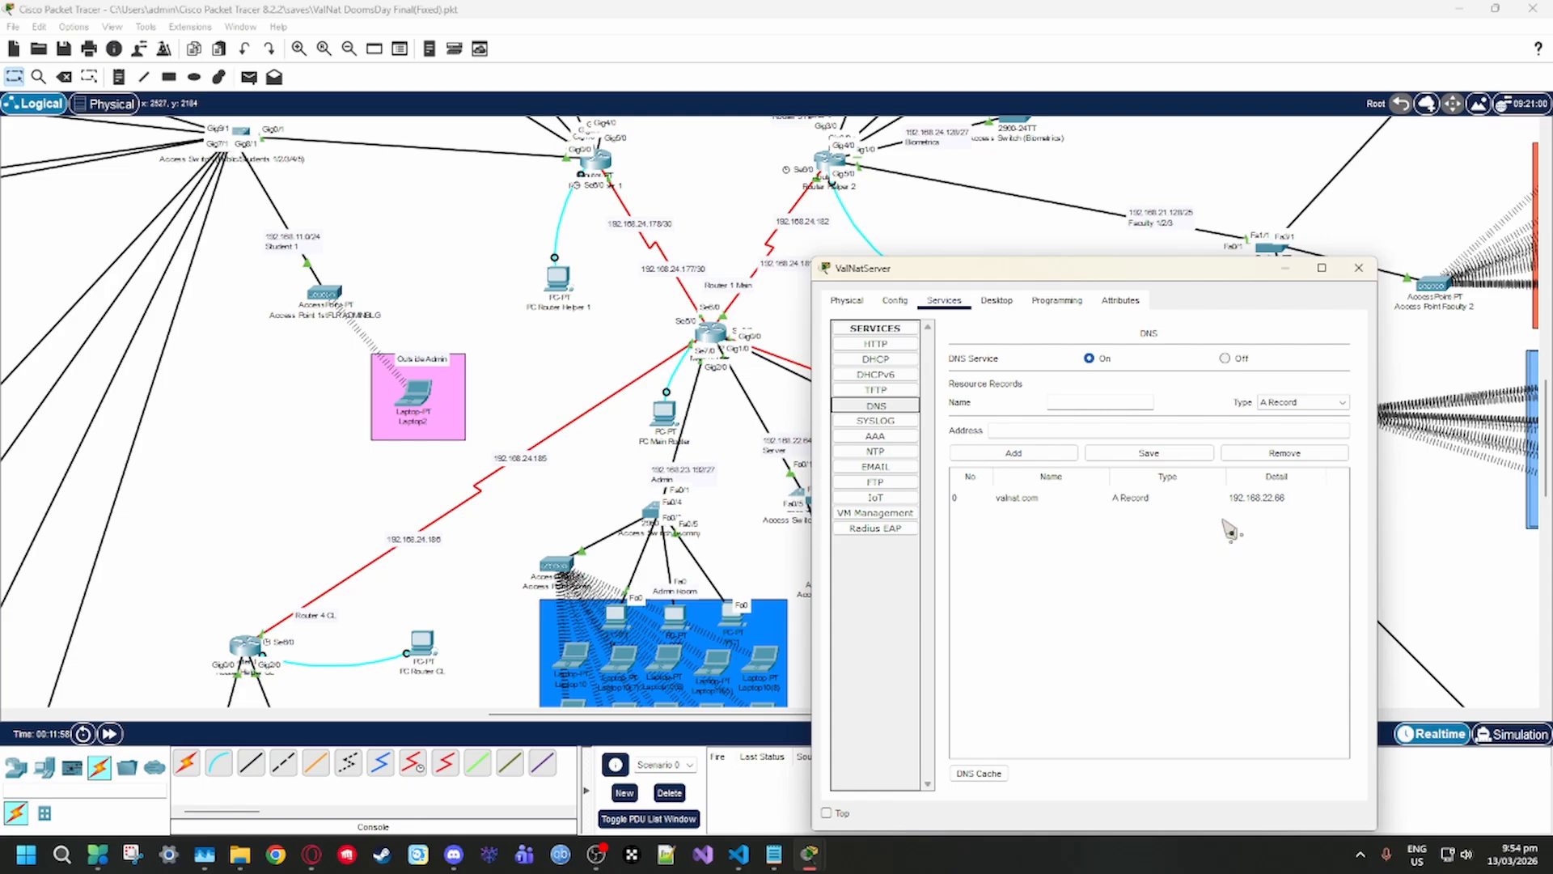
{"action": "left_click", "coordinate": [1267, 499]}
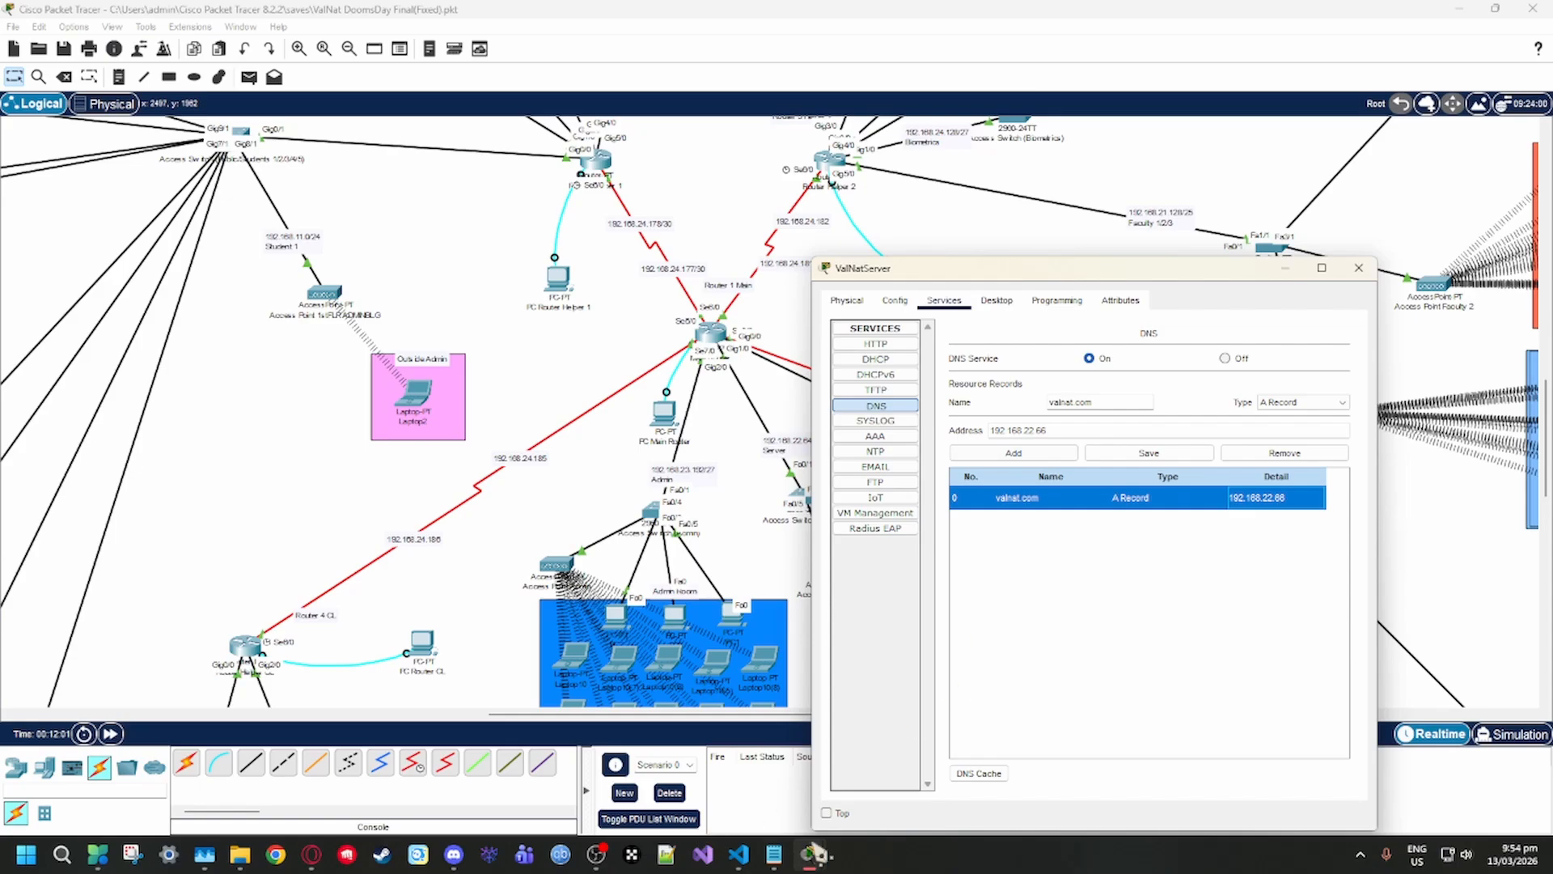
{"action": "left_click", "coordinate": [748, 857]}
{"action": "left_click", "coordinate": [738, 859]}
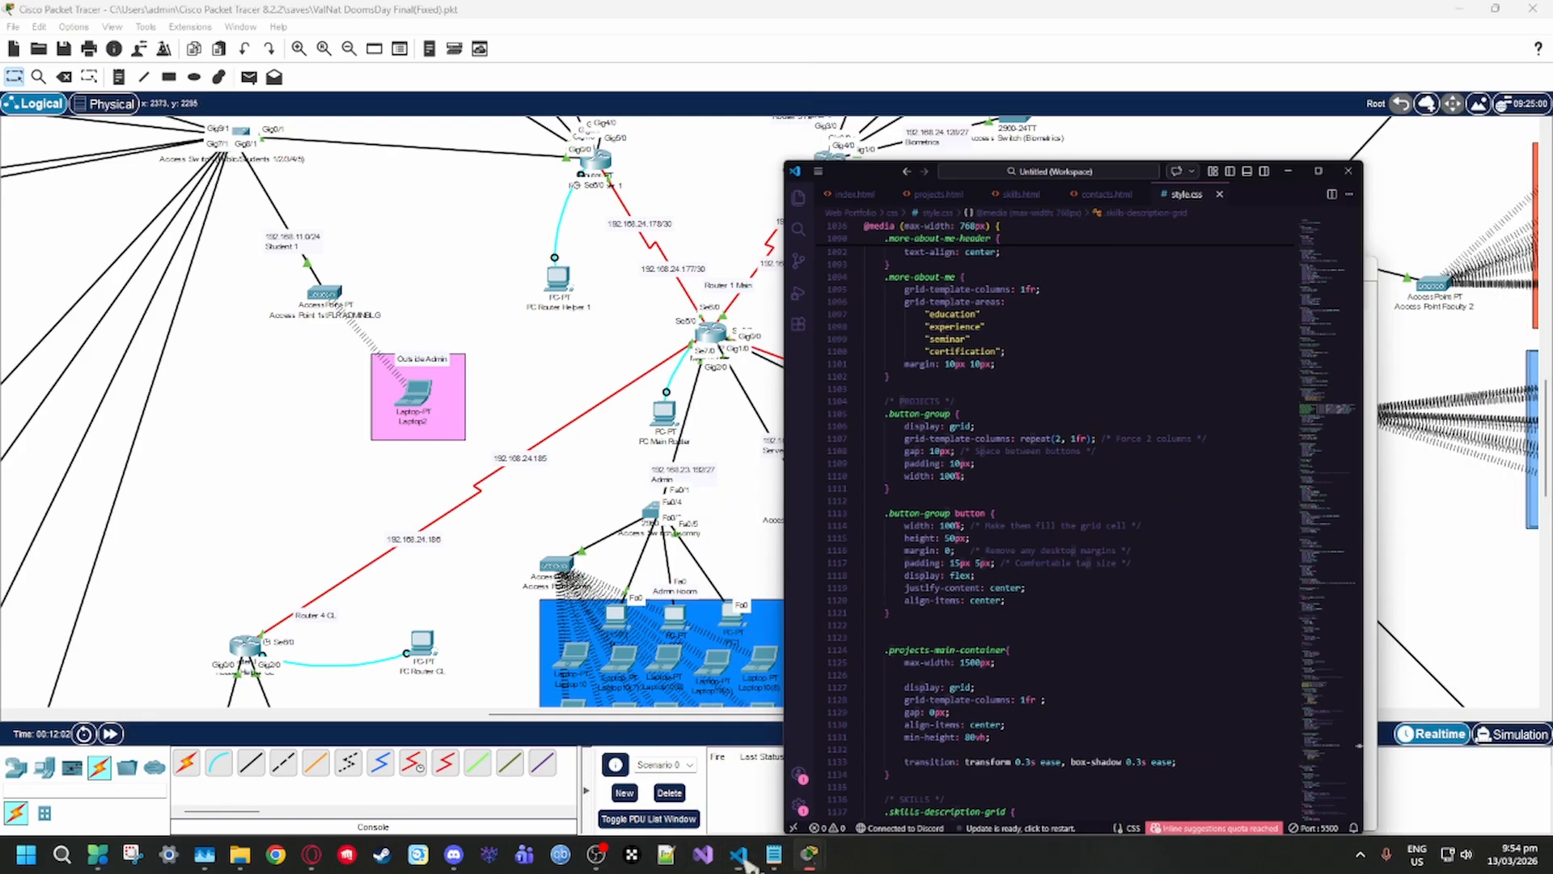
{"action": "left_click", "coordinate": [817, 857]}
{"action": "left_click", "coordinate": [1004, 769]}
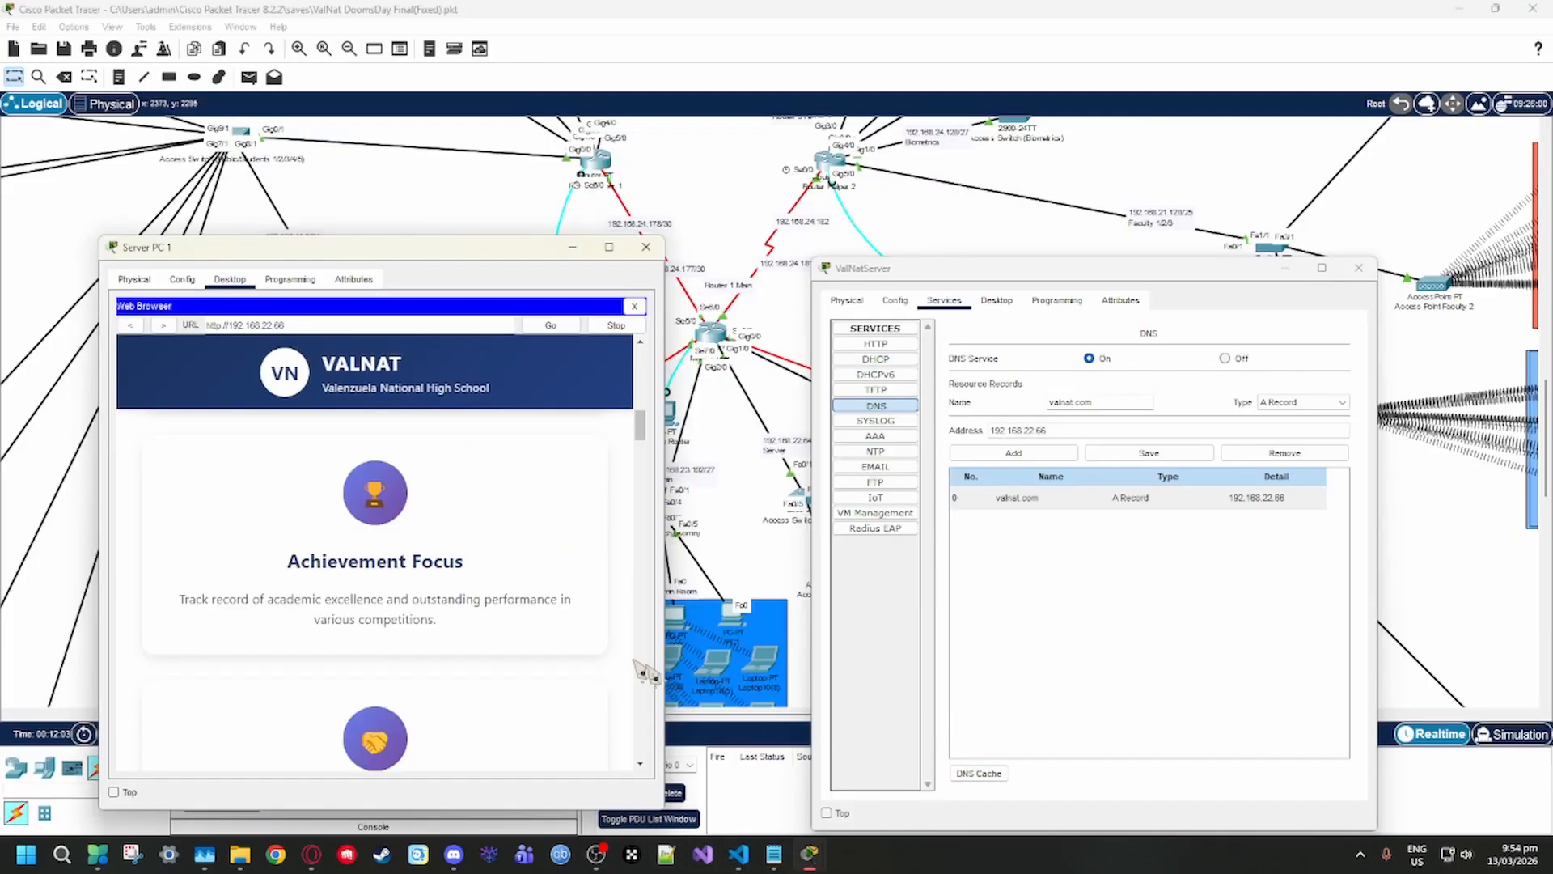
{"action": "key", "text": "ctrl+a"}
{"action": "type", "text": "v"}
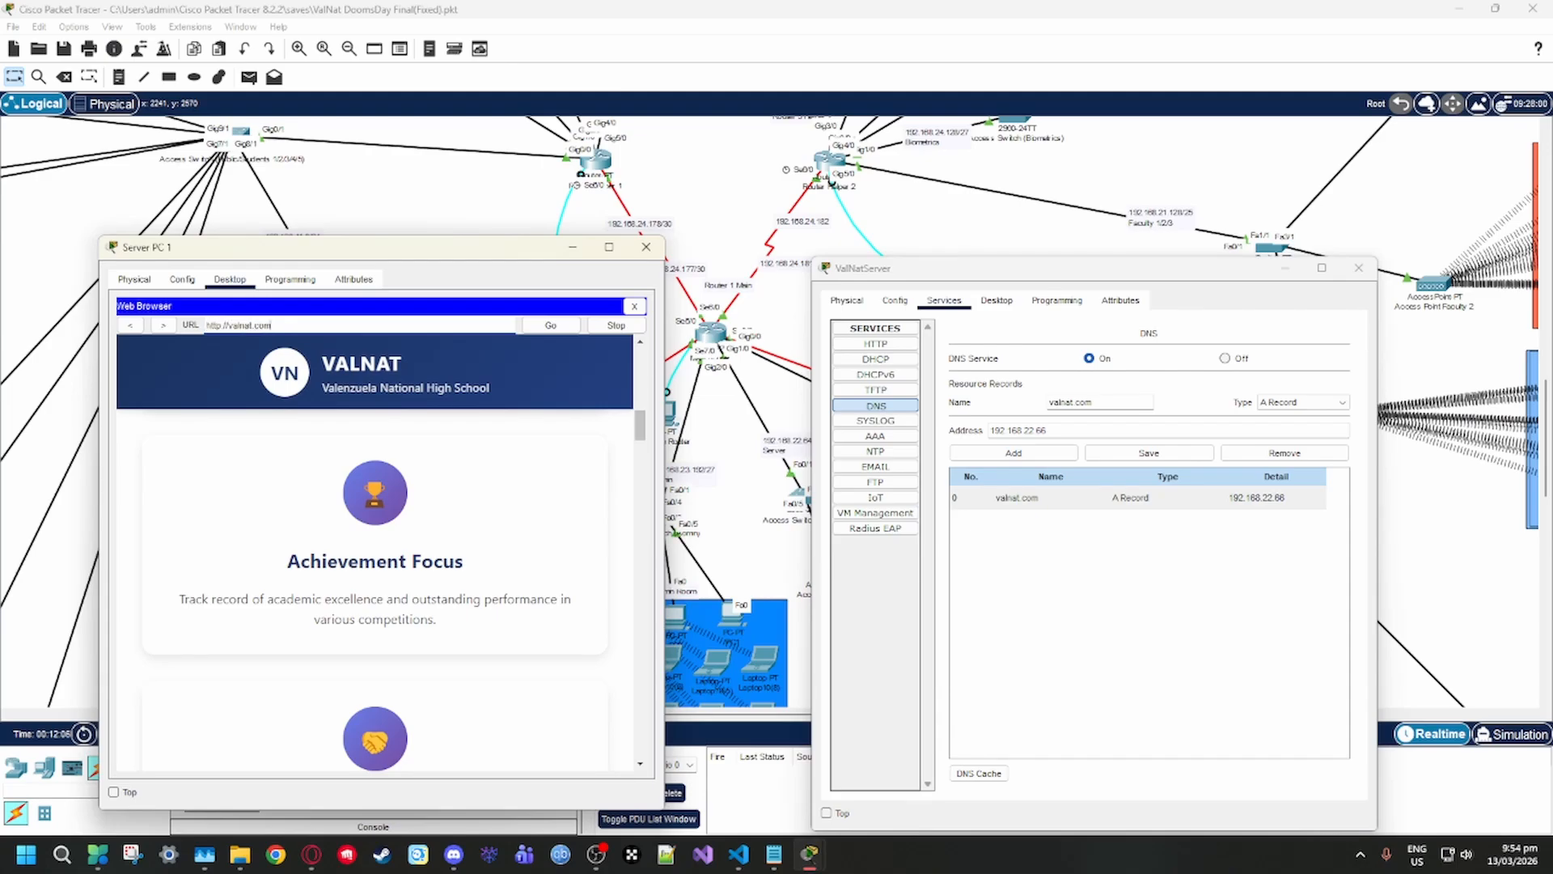
{"action": "left_click", "coordinate": [551, 325]}
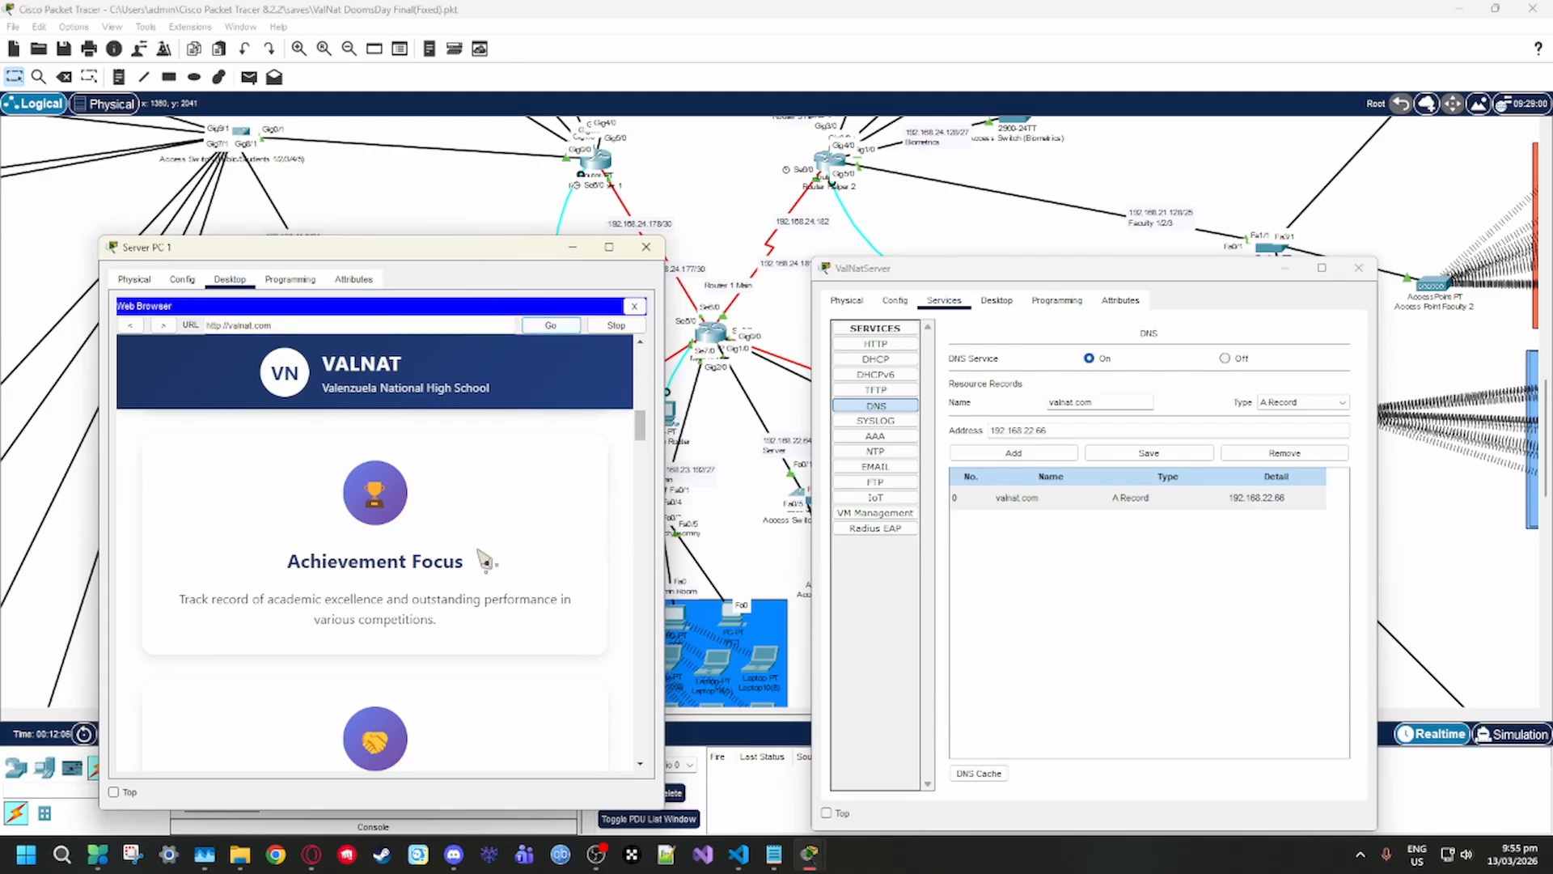
Examine the page delivered for valnat.com, from its welcome banner to the "Why Choose VALNAT?" section
{"action": "scroll", "coordinate": [468, 548], "scroll_direction": "up", "scroll_amount": 3}
{"action": "scroll", "coordinate": [469, 548], "scroll_direction": "up", "scroll_amount": 2}
{"action": "scroll", "coordinate": [375, 550], "scroll_direction": "up", "scroll_amount": 4}
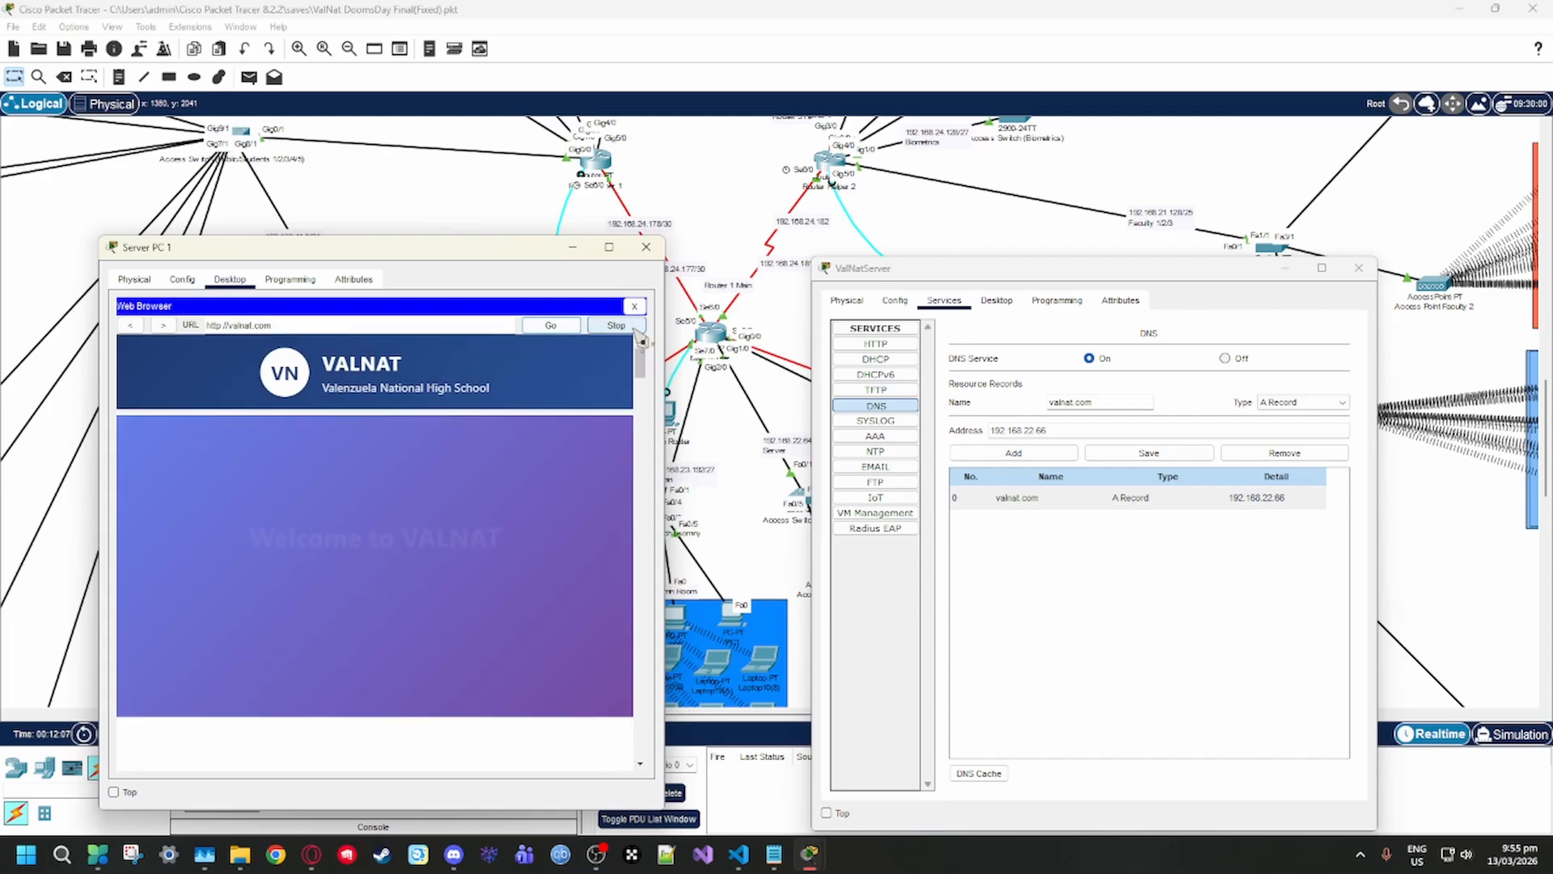
{"action": "scroll", "coordinate": [389, 479], "scroll_direction": "down", "scroll_amount": 3}
{"action": "scroll", "coordinate": [429, 498], "scroll_direction": "up", "scroll_amount": 3}
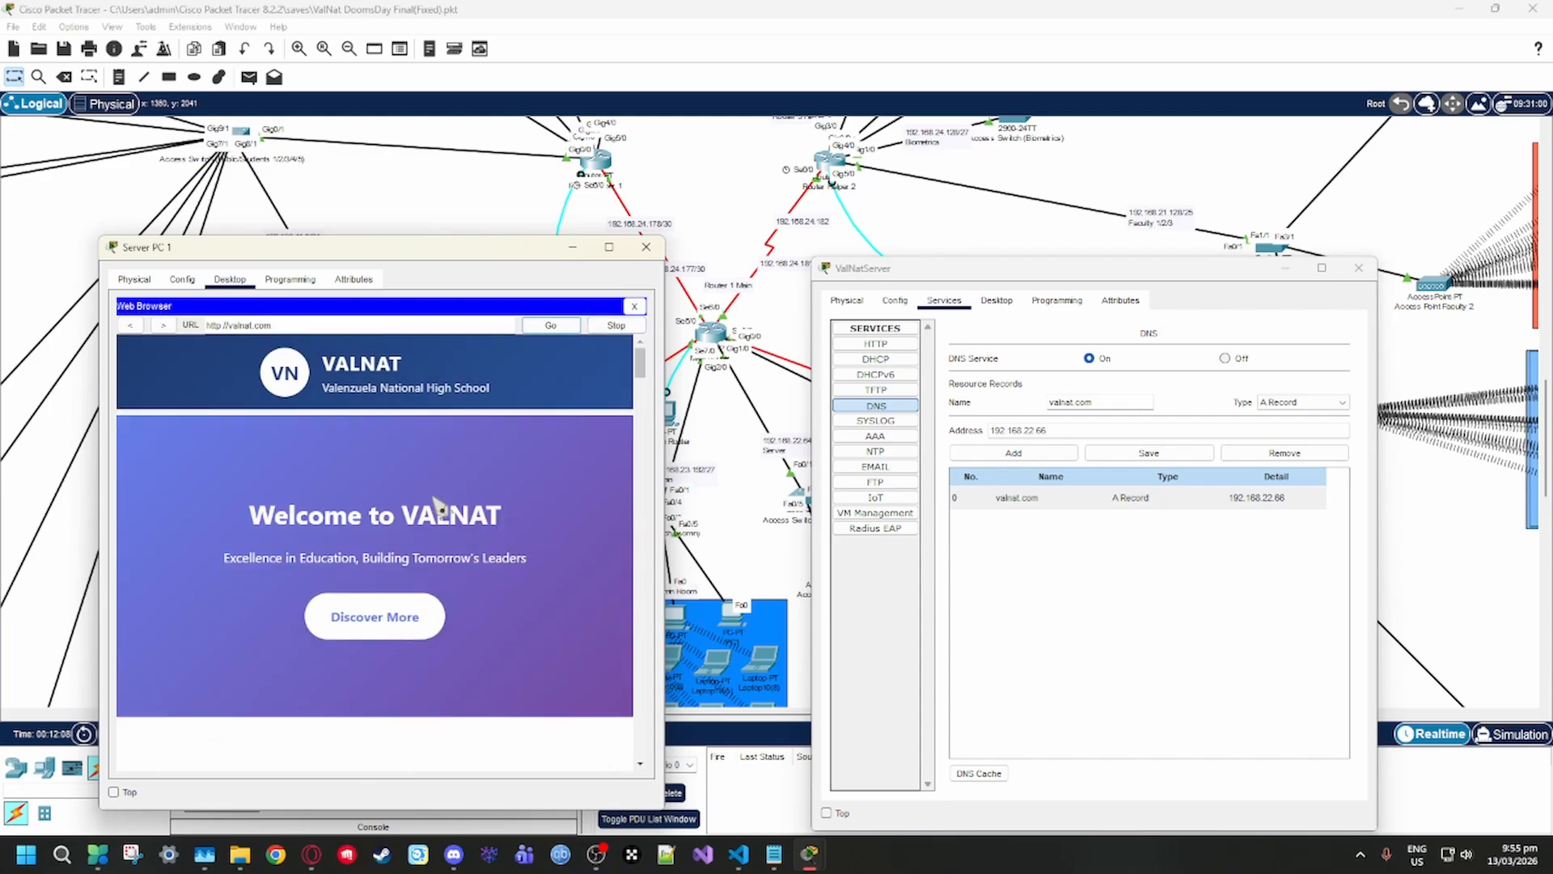
{"action": "scroll", "coordinate": [534, 478], "scroll_direction": "down", "scroll_amount": 4}
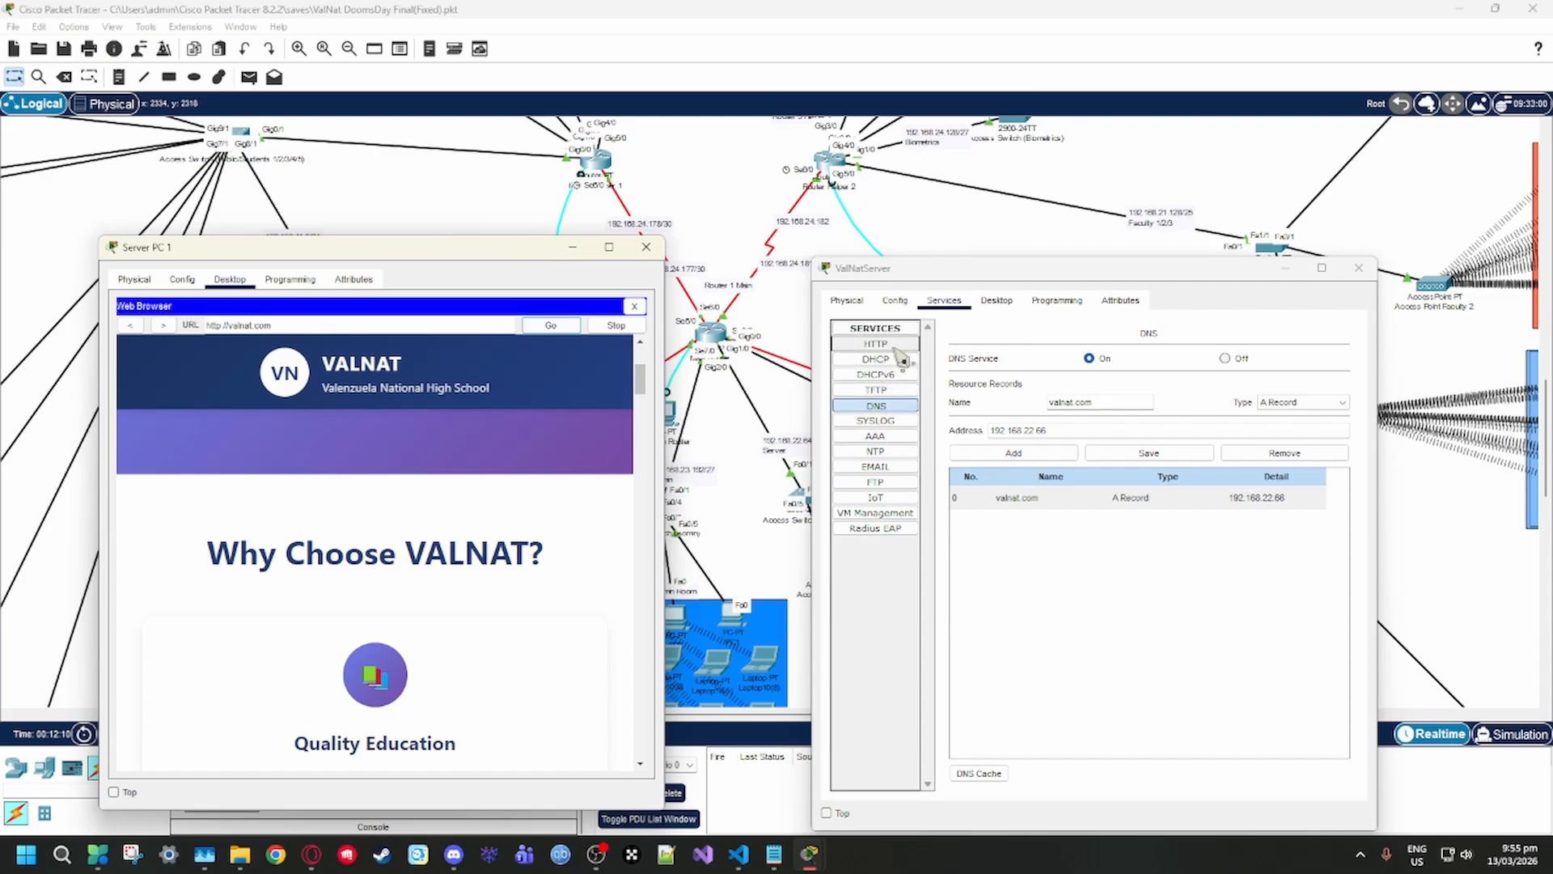
Review ValNatServer's HTTP, EMAIL, NTP, AAA and SYSLOG service settings, and close the ValNatServer and Server PC 1 windows
{"action": "left_click", "coordinate": [876, 344]}
{"action": "scroll", "coordinate": [399, 474], "scroll_direction": "up", "scroll_amount": 3}
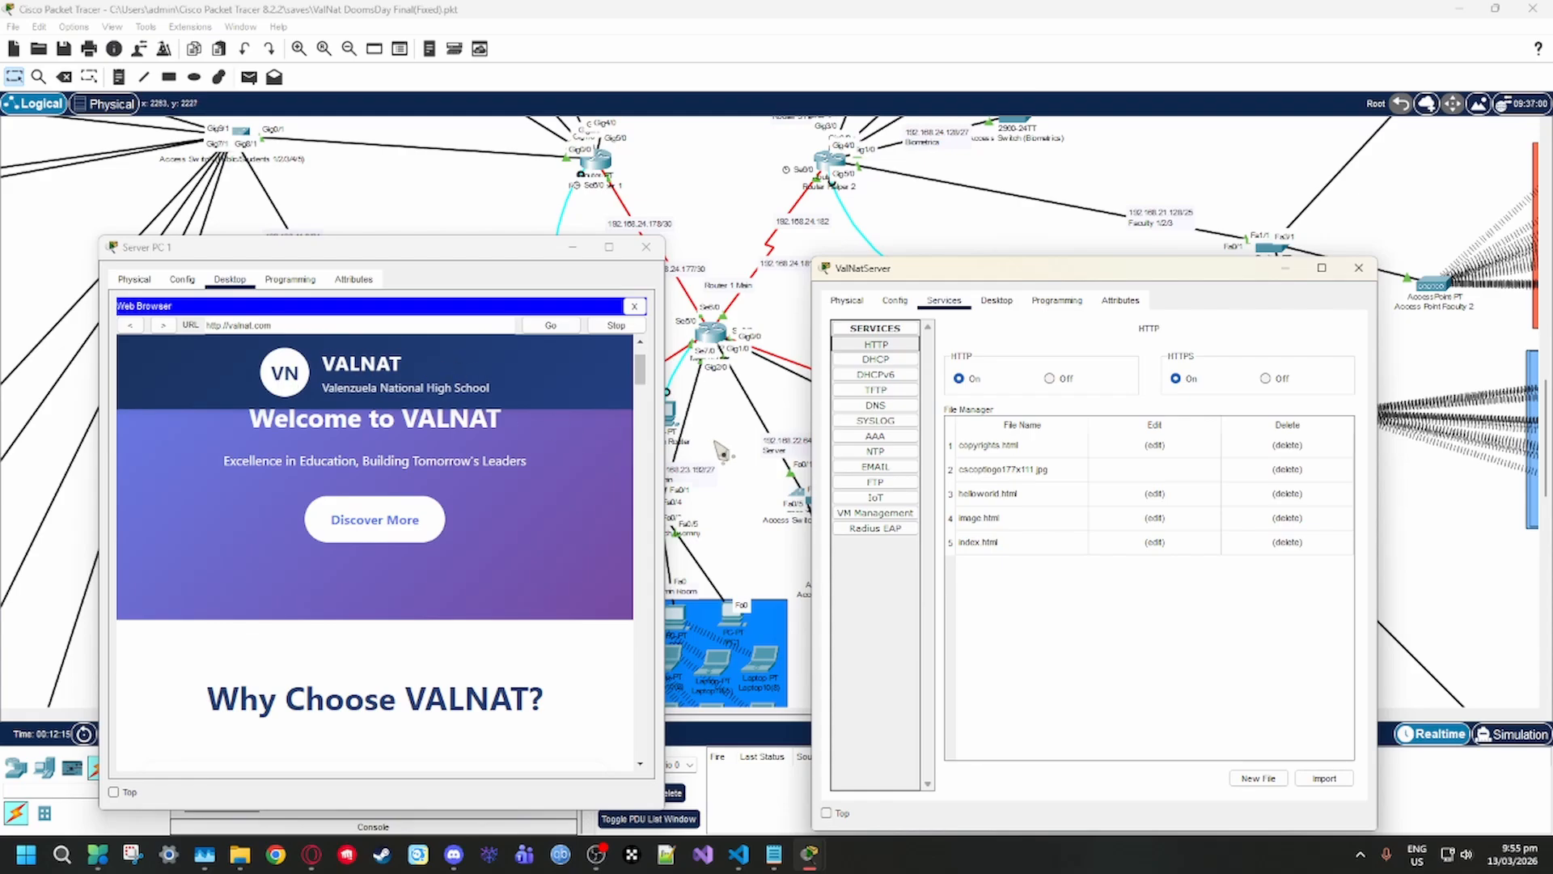
{"action": "left_click", "coordinate": [906, 467]}
{"action": "left_click", "coordinate": [897, 450]}
{"action": "left_click", "coordinate": [898, 435]}
{"action": "left_click", "coordinate": [906, 467]}
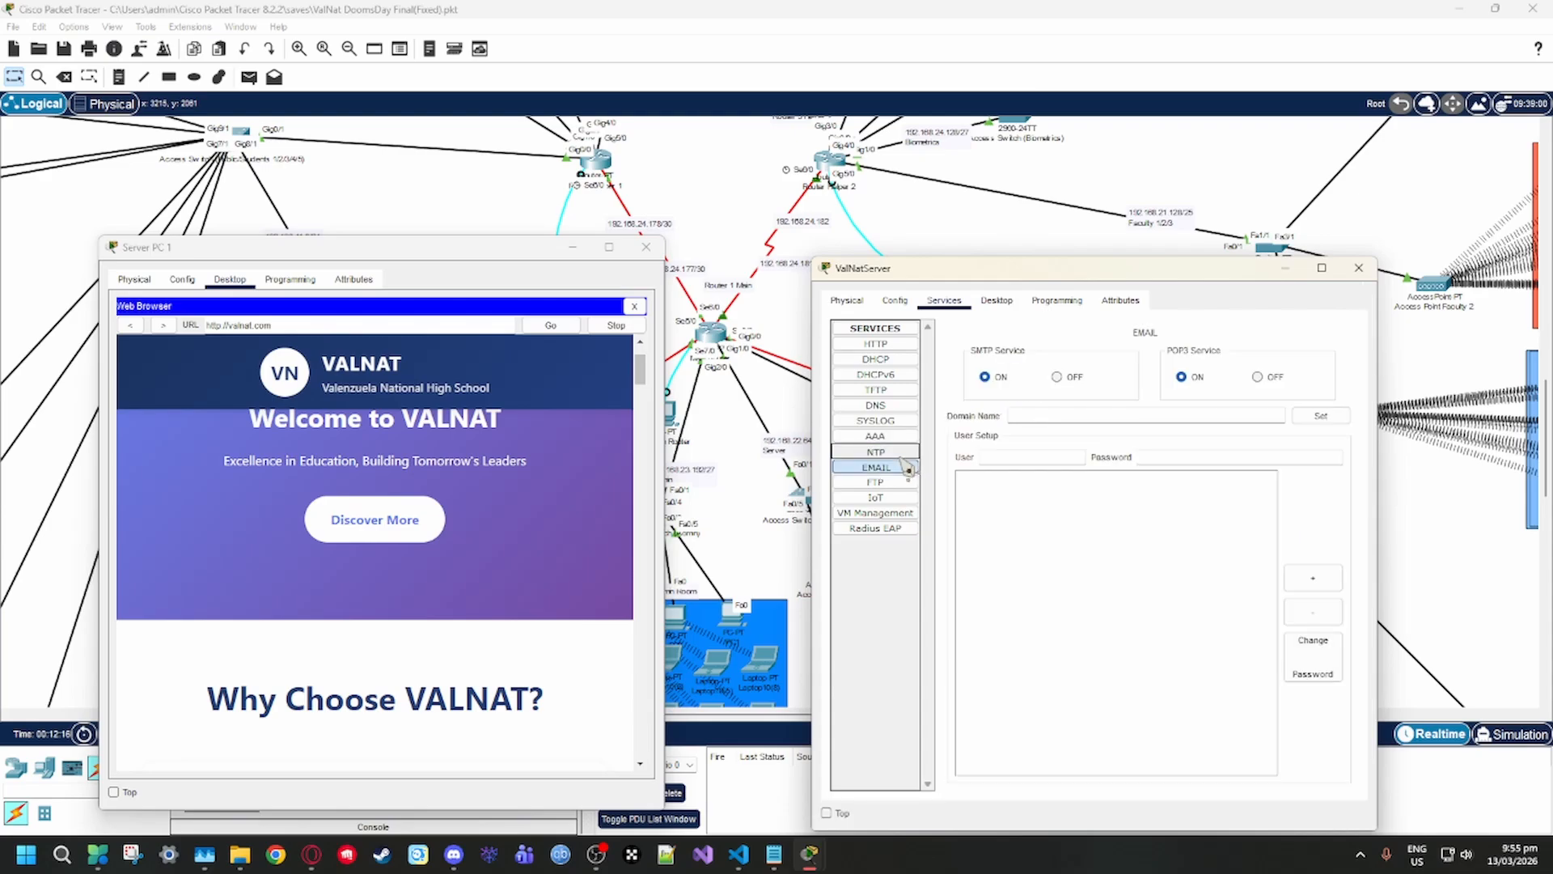
{"action": "left_click", "coordinate": [902, 452]}
{"action": "left_click", "coordinate": [906, 467]}
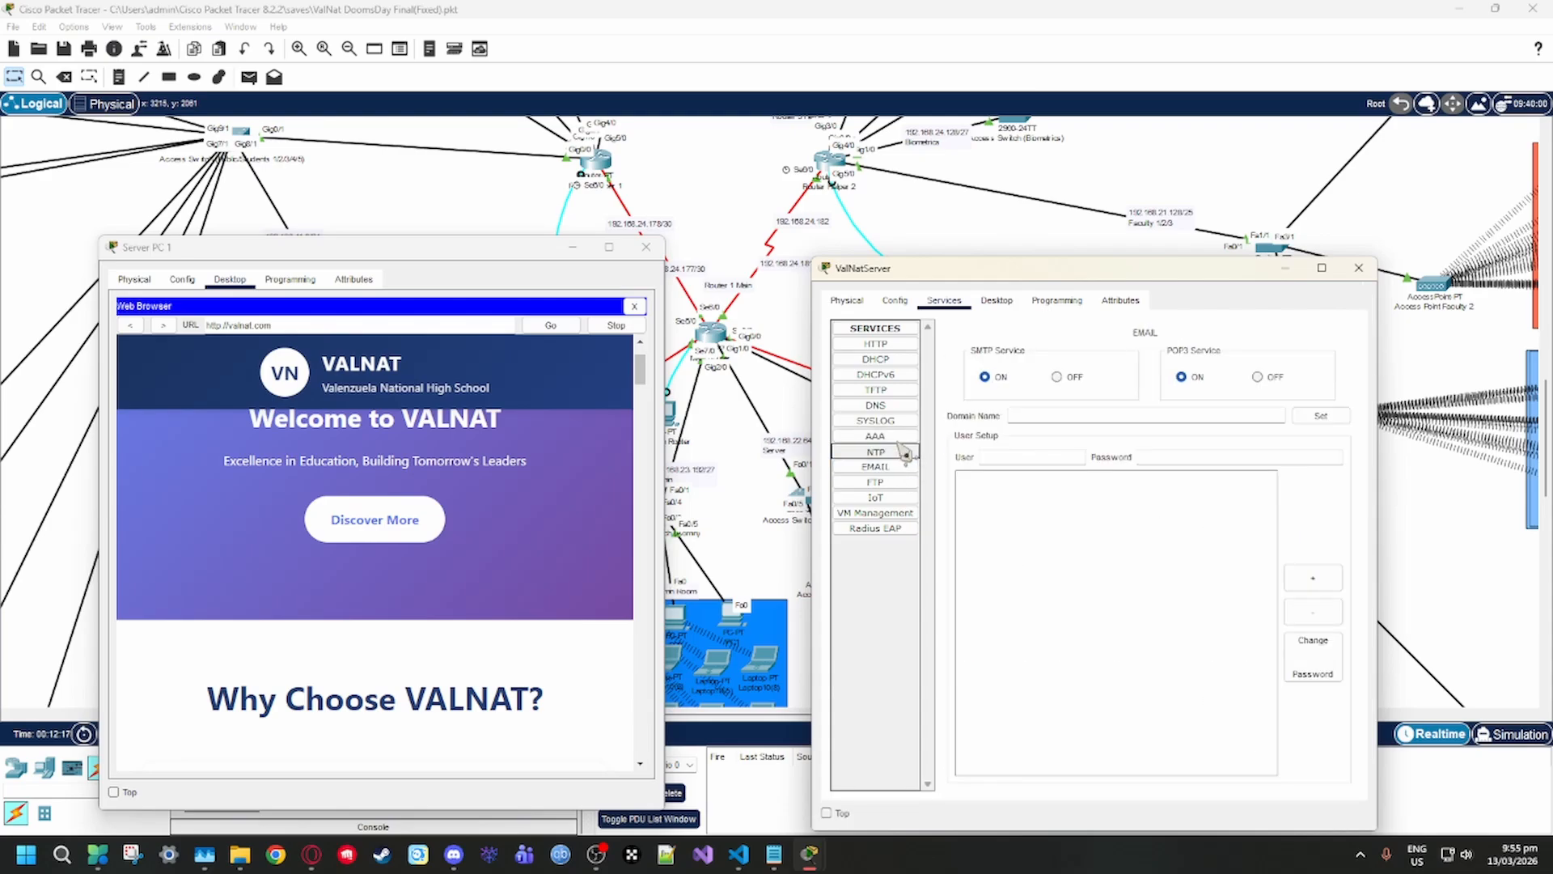
{"action": "left_click", "coordinate": [898, 435]}
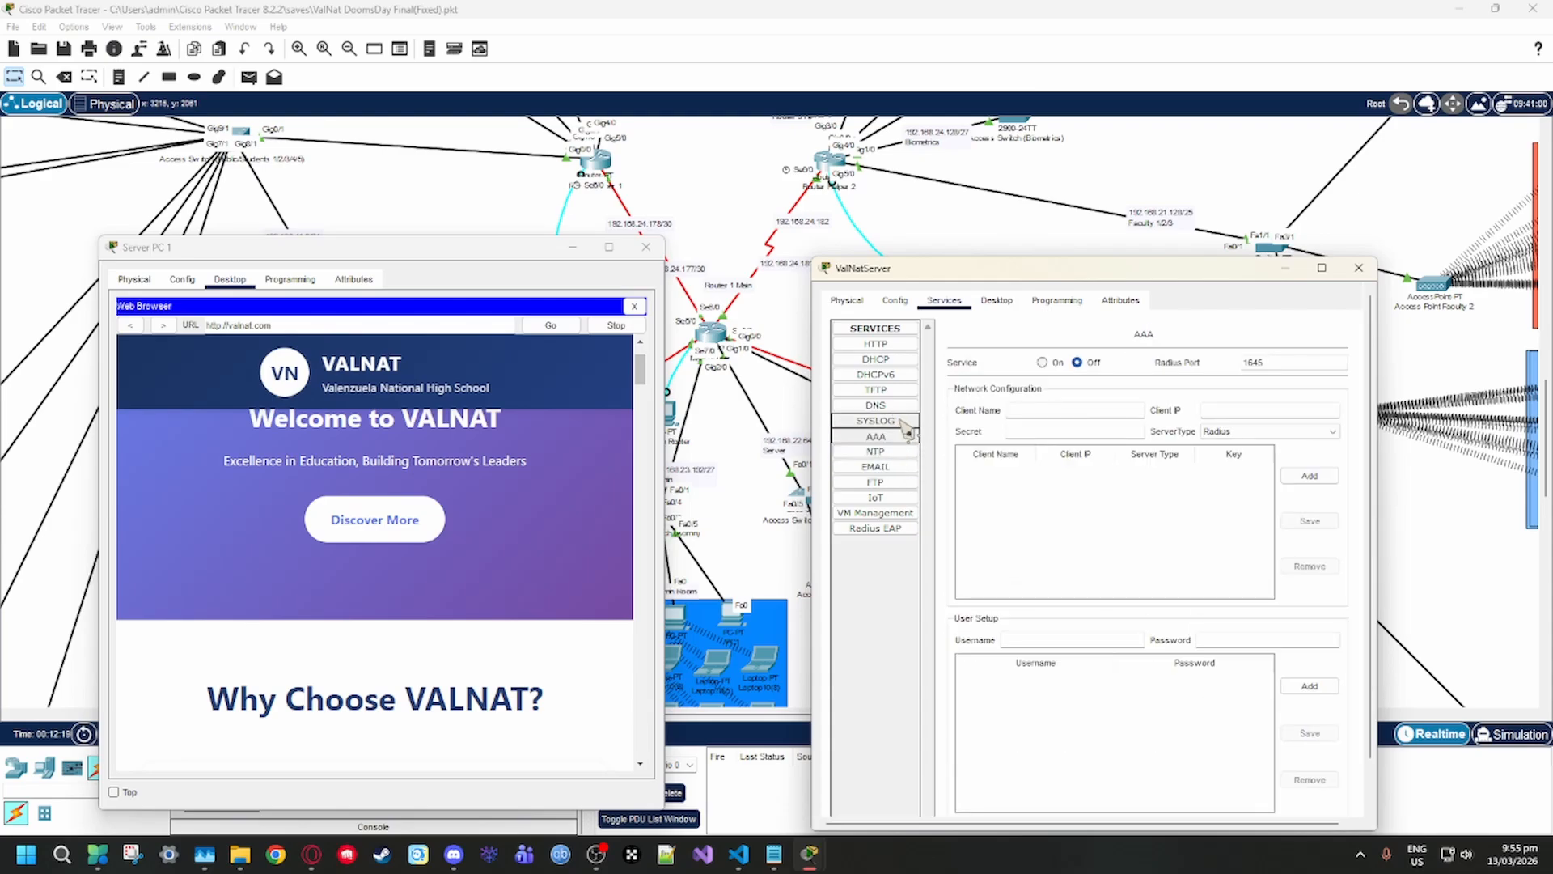
{"action": "left_click", "coordinate": [904, 421]}
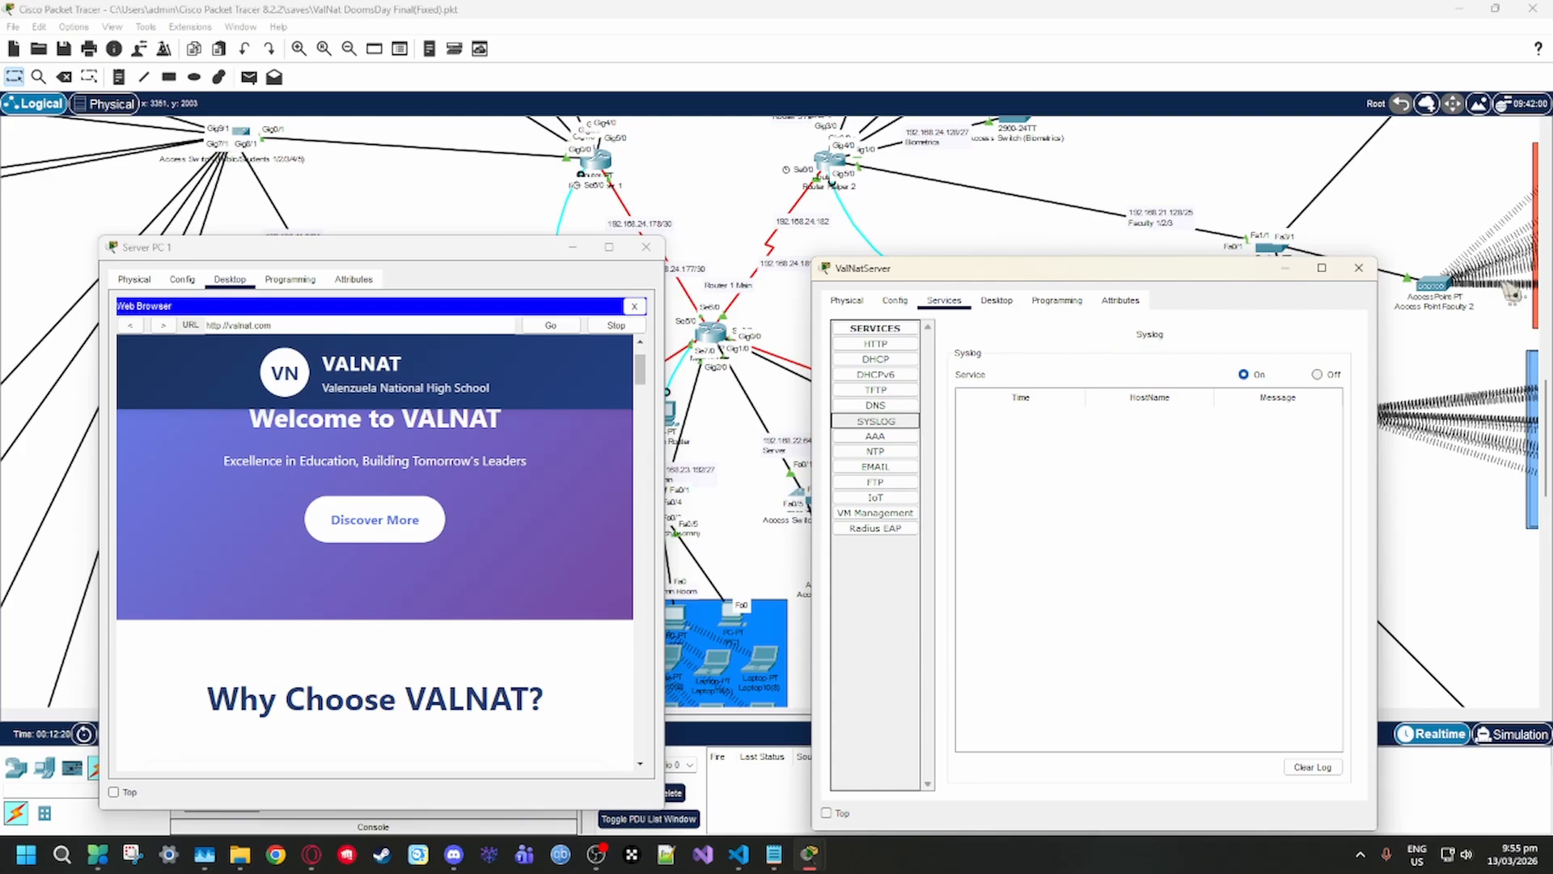
{"action": "left_click", "coordinate": [1358, 267]}
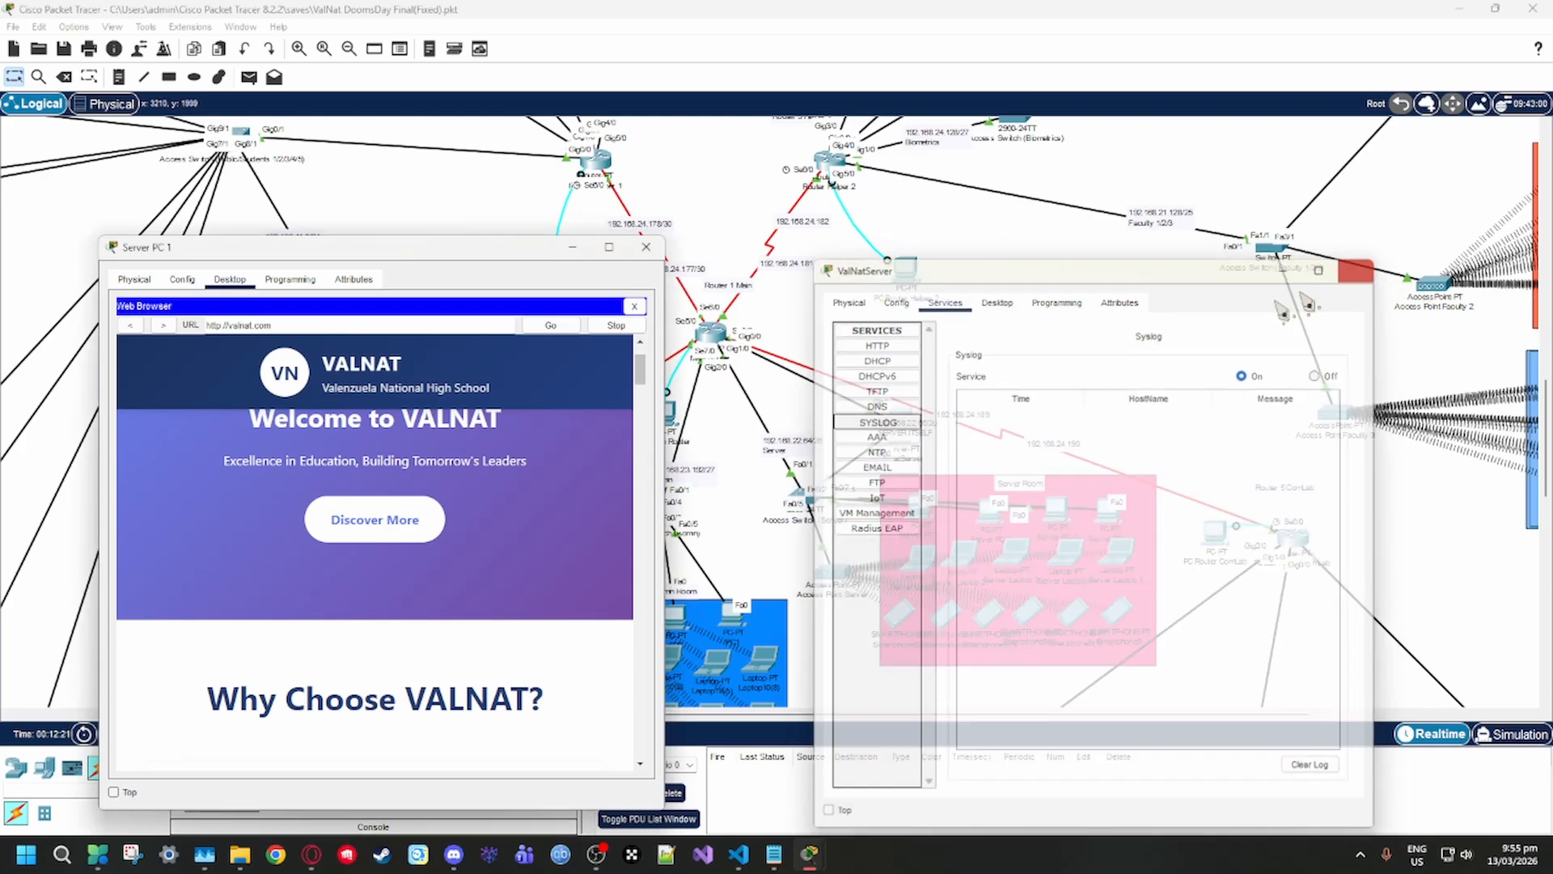
{"action": "left_click", "coordinate": [647, 246]}
Survey the computer lab sections of the topology, covering CL1, CL2 and ComLab 1 to 3
{"action": "scroll", "coordinate": [1076, 337], "scroll_direction": "down", "scroll_amount": 9}
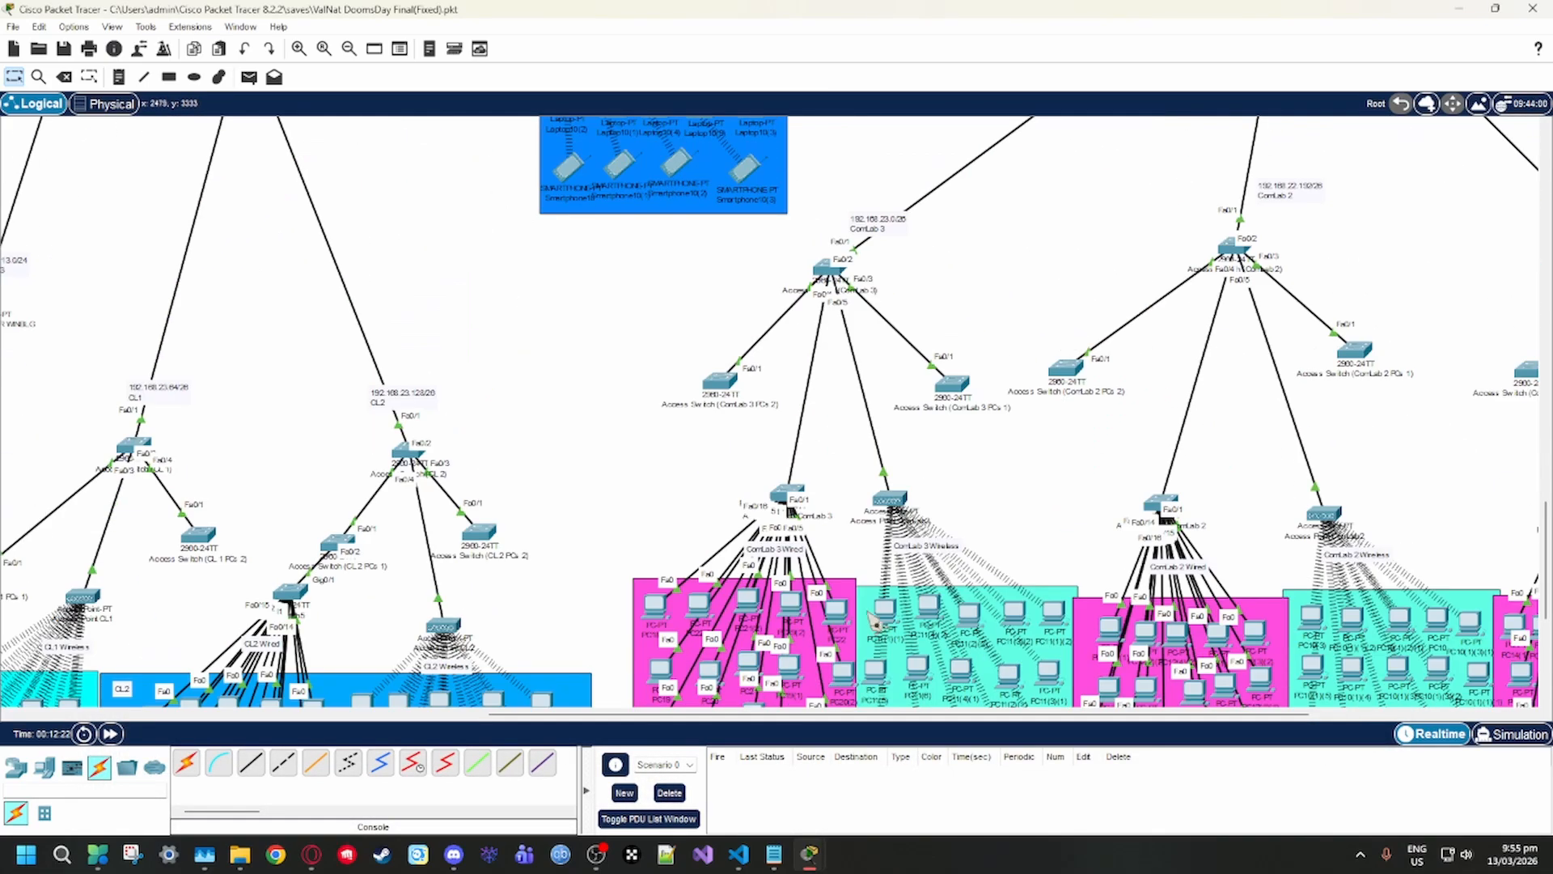
{"action": "scroll", "coordinate": [716, 724], "scroll_direction": "left", "scroll_amount": 3}
{"action": "scroll", "coordinate": [962, 359], "scroll_direction": "up", "scroll_amount": 8}
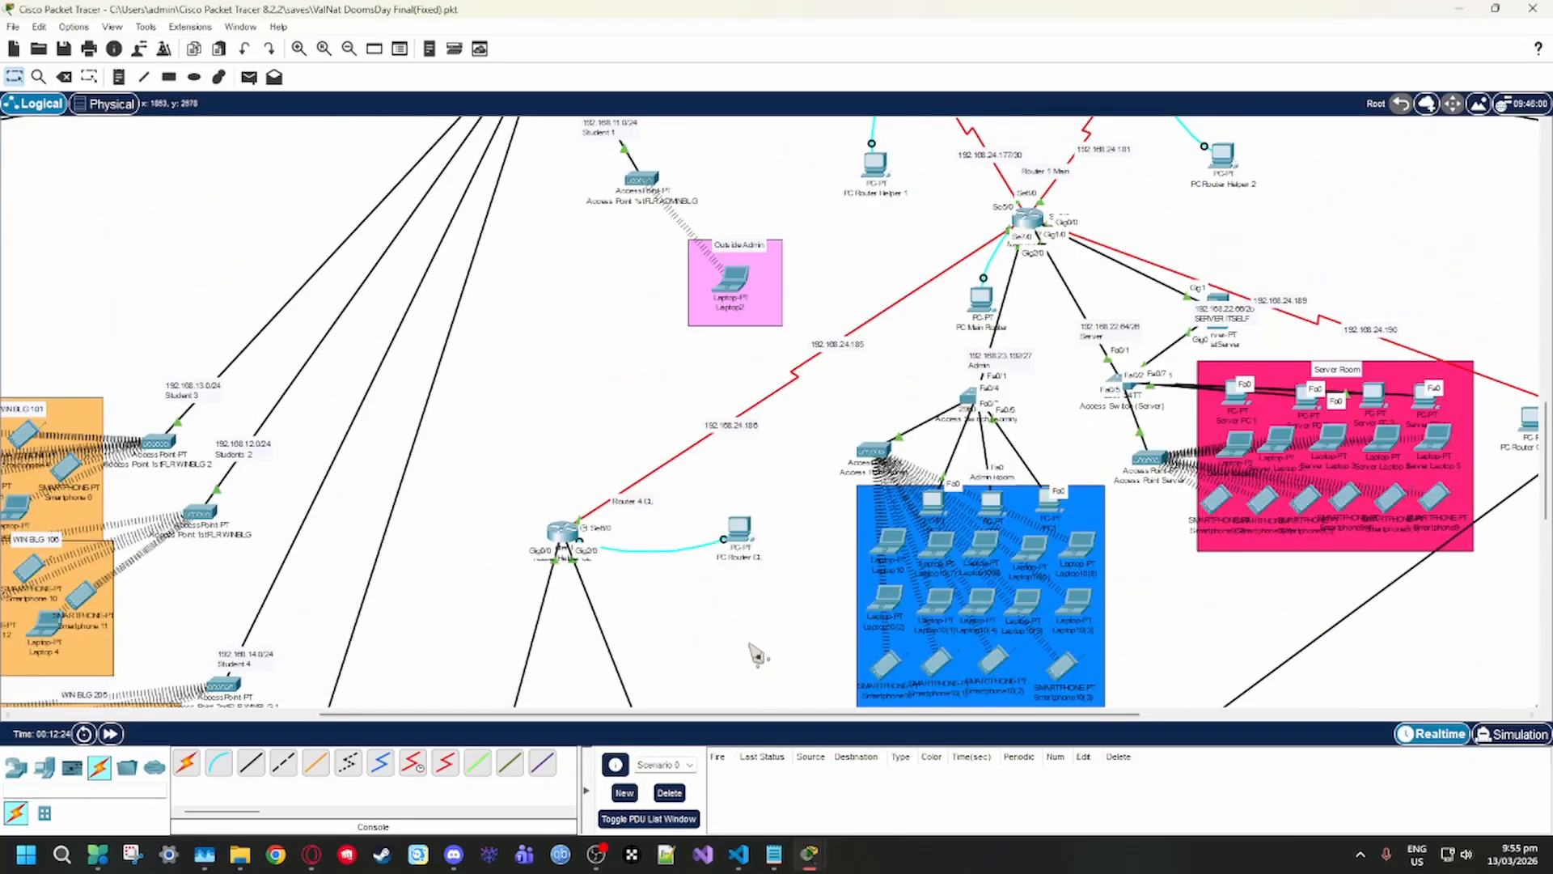
{"action": "scroll", "coordinate": [761, 647], "scroll_direction": "down", "scroll_amount": 5}
{"action": "scroll", "coordinate": [761, 647], "scroll_direction": "down", "scroll_amount": 3}
{"action": "scroll", "coordinate": [896, 617], "scroll_direction": "up", "scroll_amount": 1}
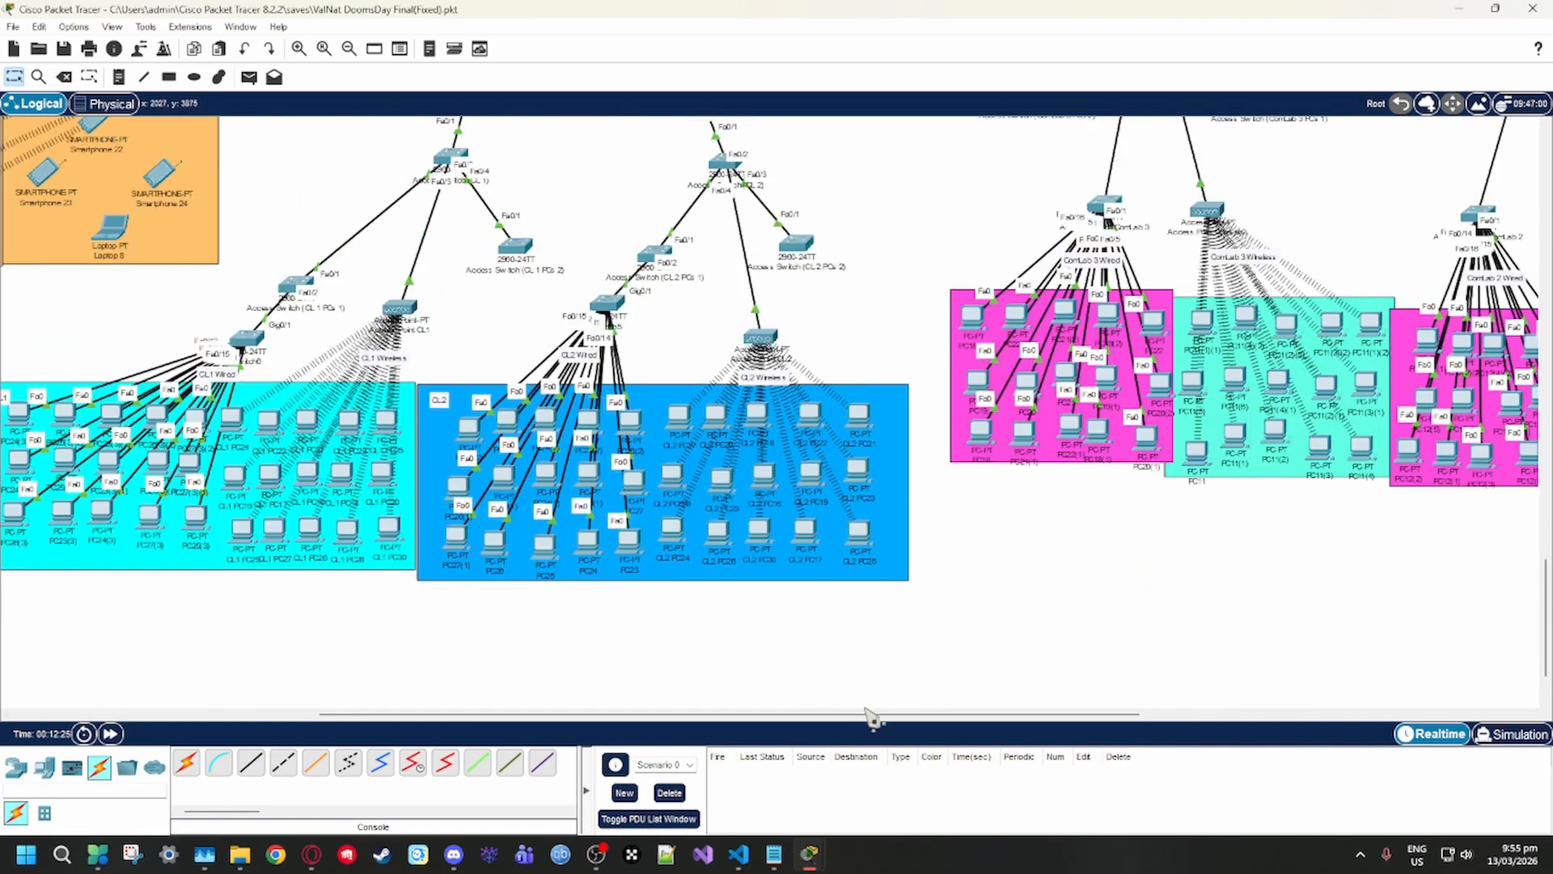
{"action": "left_click_drag", "start_coordinate": [872, 715], "coordinate": [1229, 732]}
{"action": "scroll", "coordinate": [559, 645], "scroll_direction": "up", "scroll_amount": 6}
{"action": "scroll", "coordinate": [564, 644], "scroll_direction": "up", "scroll_amount": 8}
{"action": "scroll", "coordinate": [1112, 623], "scroll_direction": "down", "scroll_amount": 15}
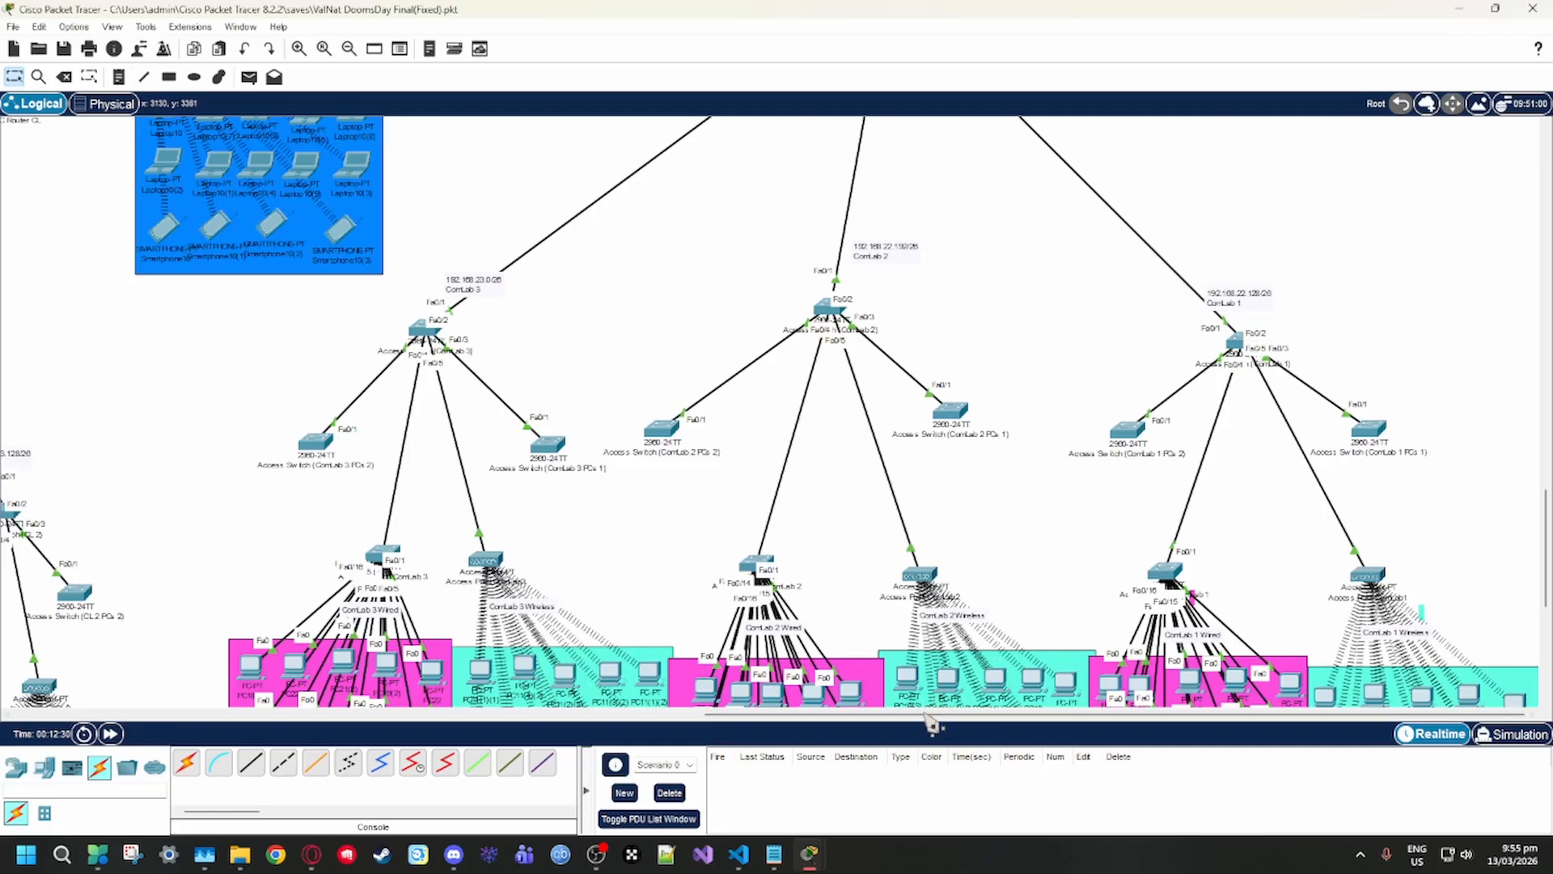
Survey the topology around Router 1 Main, including the student access points, Router 4 CL and Router 5 ComLab
{"action": "left_click_drag", "start_coordinate": [926, 715], "coordinate": [442, 726]}
{"action": "scroll", "coordinate": [634, 641], "scroll_direction": "down", "scroll_amount": 4}
{"action": "scroll", "coordinate": [701, 633], "scroll_direction": "up", "scroll_amount": 3}
{"action": "scroll", "coordinate": [635, 409], "scroll_direction": "up", "scroll_amount": 5}
{"action": "scroll", "coordinate": [569, 635], "scroll_direction": "up", "scroll_amount": 3}
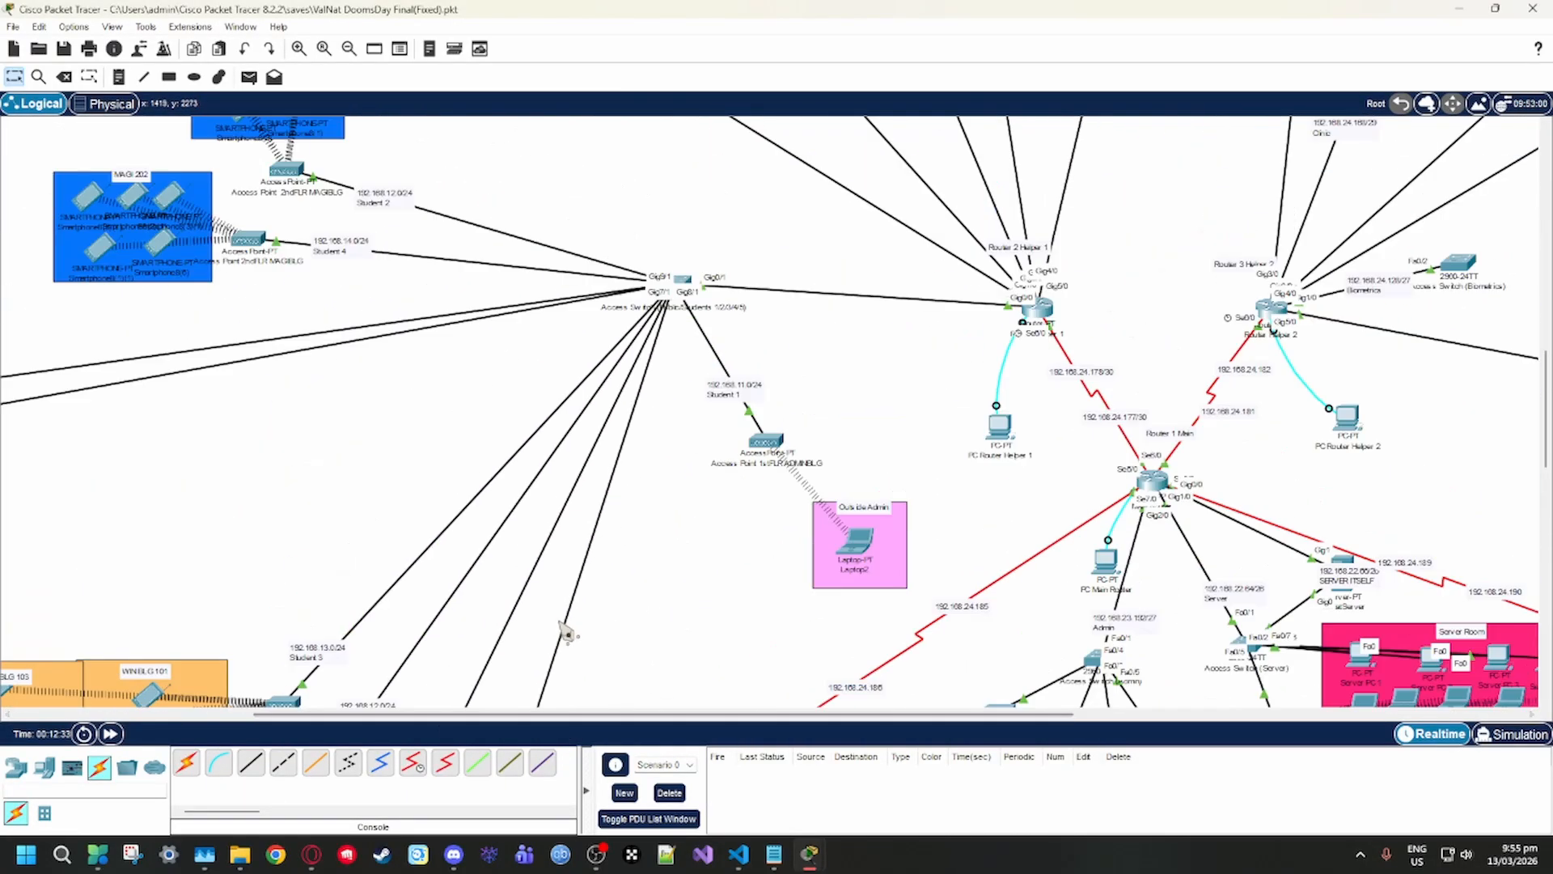
{"action": "scroll", "coordinate": [659, 599], "scroll_direction": "down", "scroll_amount": 3}
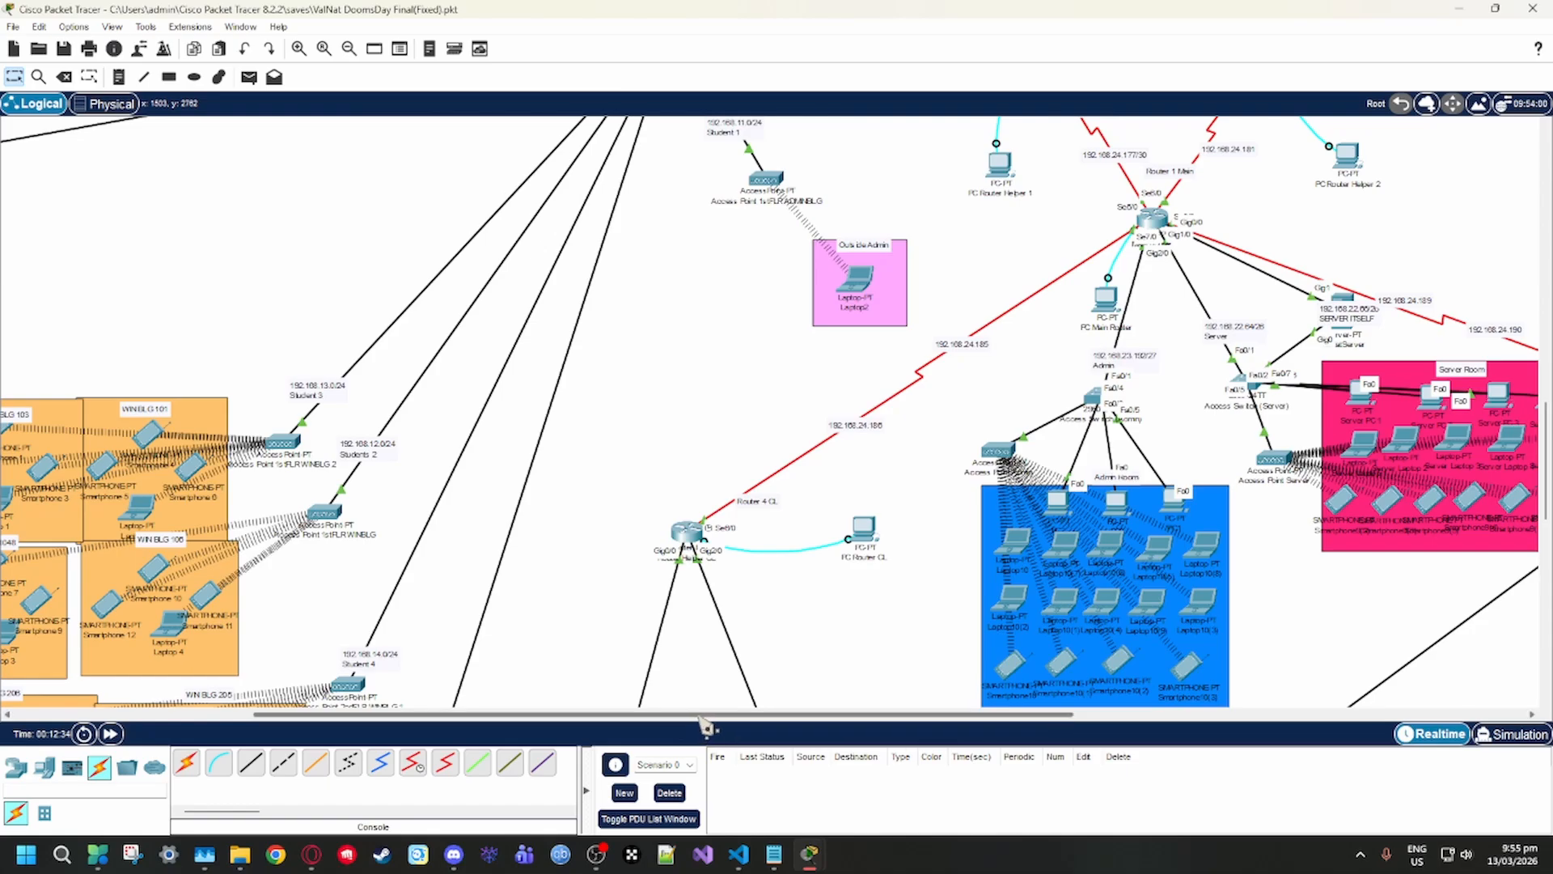
{"action": "left_click_drag", "start_coordinate": [705, 715], "coordinate": [979, 717]}
{"action": "scroll", "coordinate": [295, 526], "scroll_direction": "up", "scroll_amount": 3}
{"action": "scroll", "coordinate": [991, 451], "scroll_direction": "down", "scroll_amount": 4}
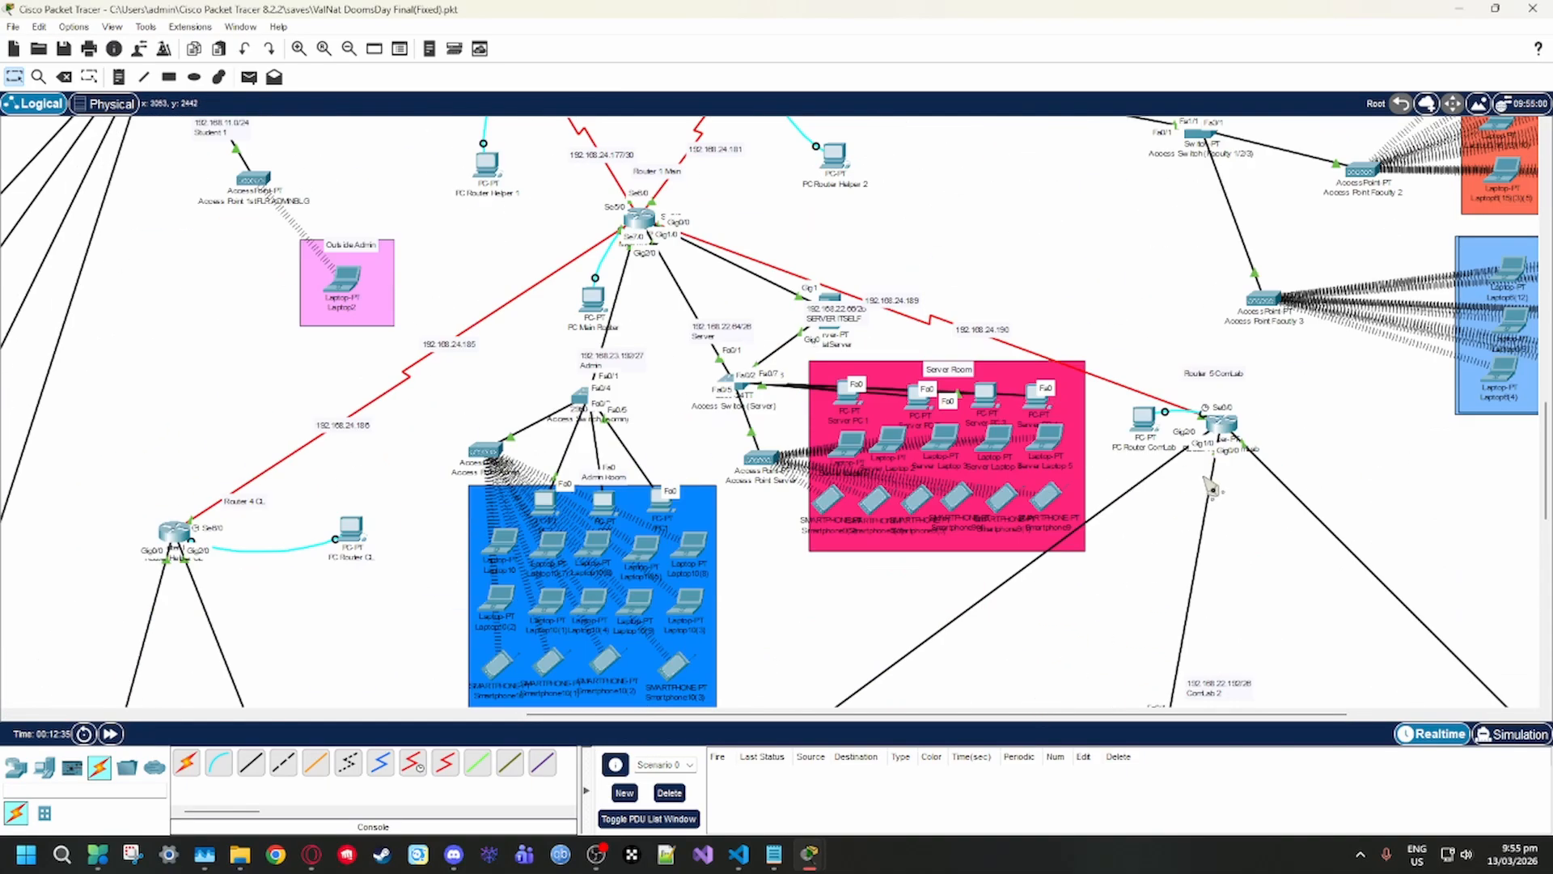
Open Main Router's static routing configuration and go through its route list and the Network, Mask and Next Hop fields
{"action": "scroll", "coordinate": [512, 310], "scroll_direction": "up", "scroll_amount": 3}
{"action": "left_click", "coordinate": [643, 482]}
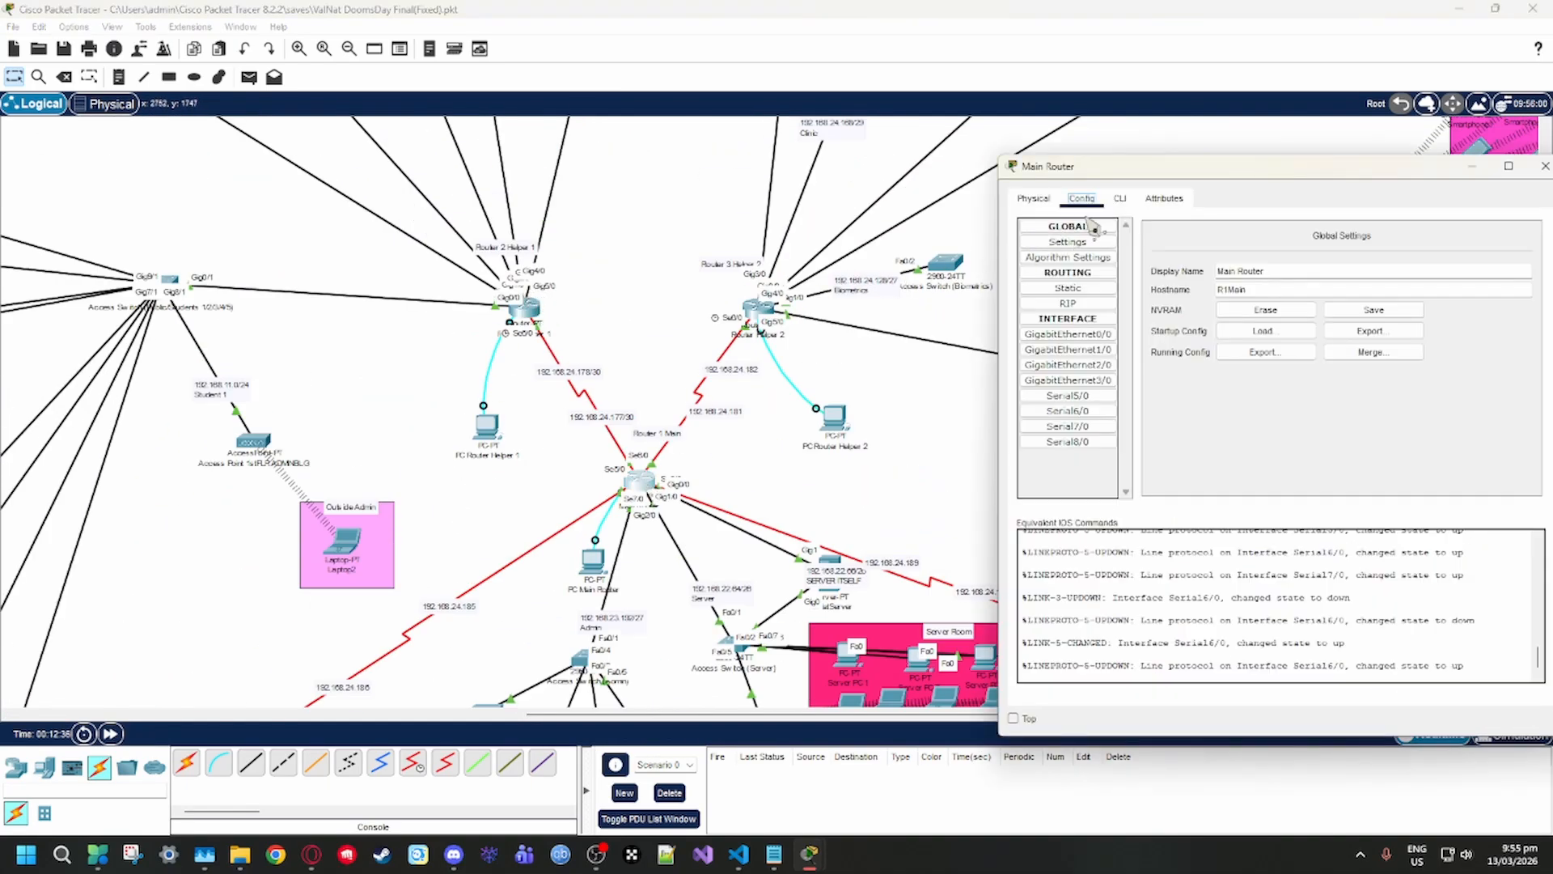
{"action": "left_click", "coordinate": [1076, 289]}
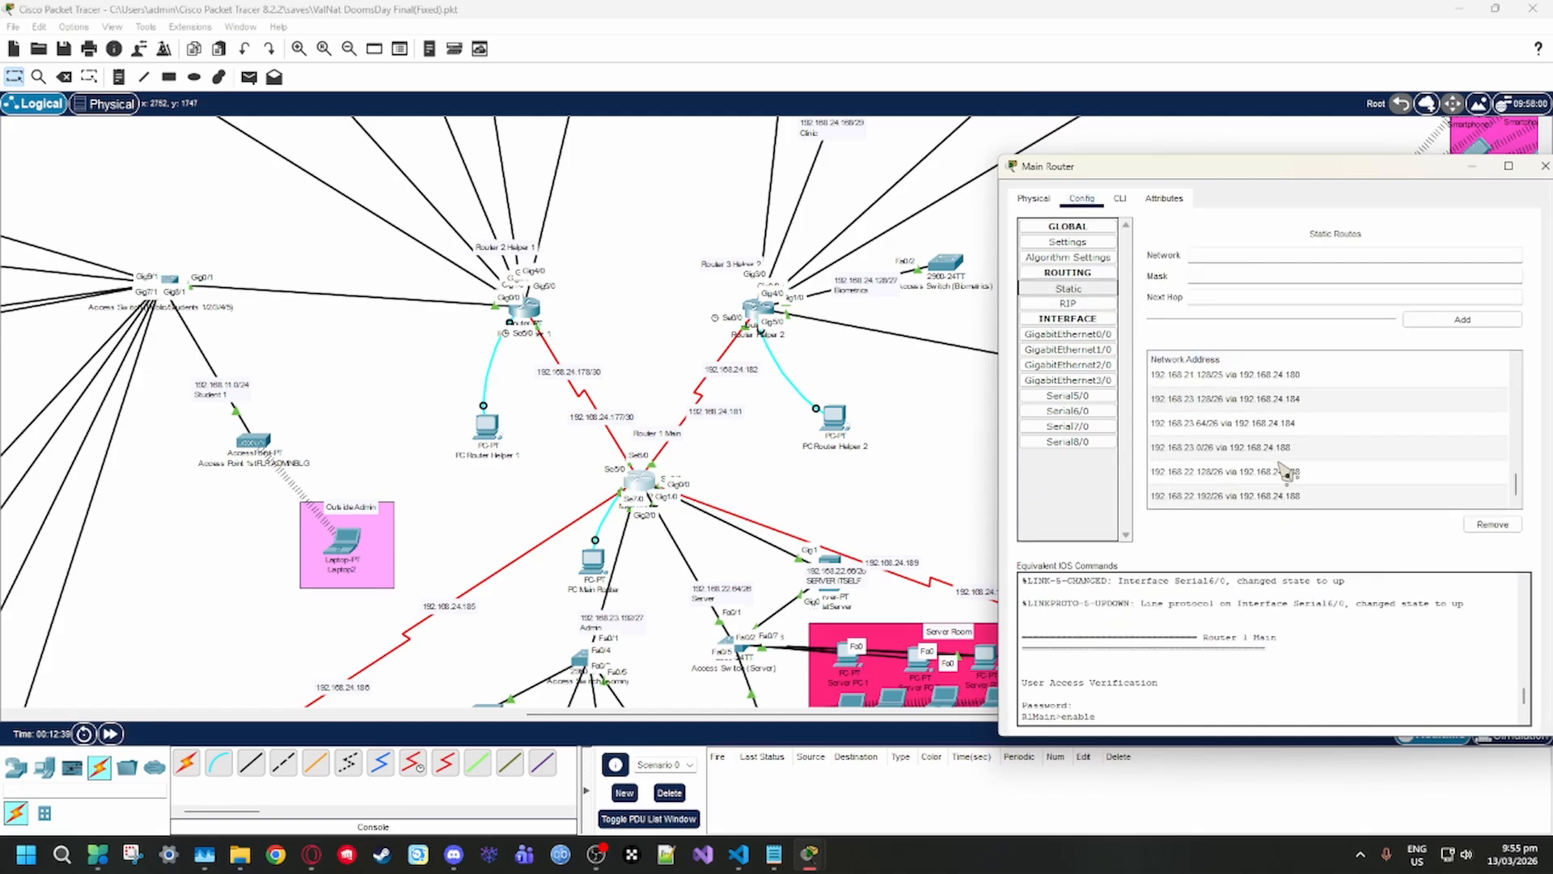
{"action": "scroll", "coordinate": [1213, 453], "scroll_direction": "up", "scroll_amount": 6}
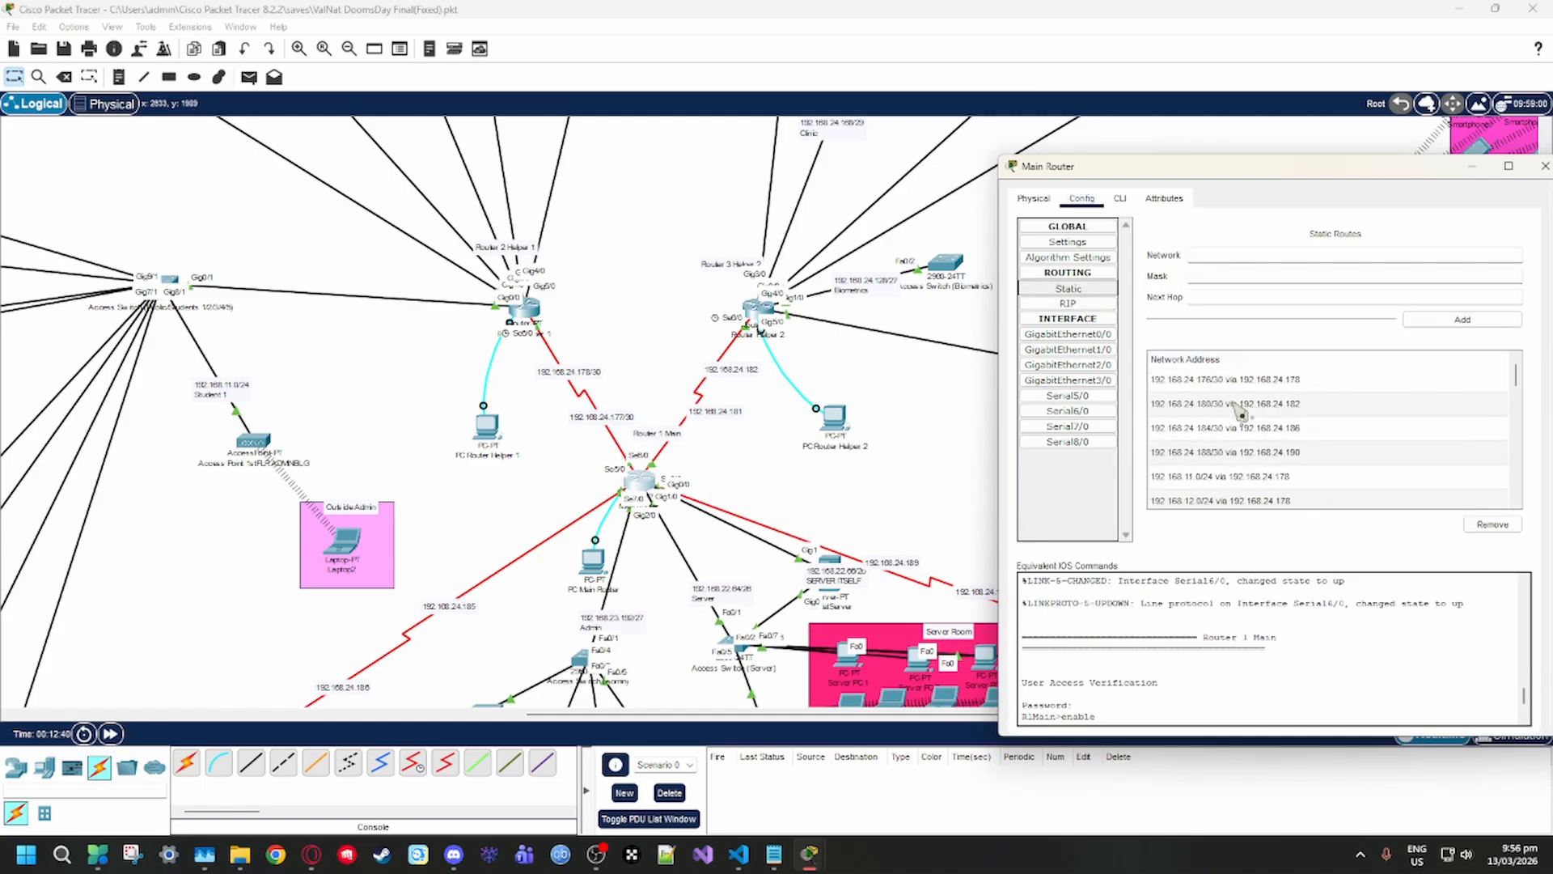
{"action": "left_click", "coordinate": [1229, 256]}
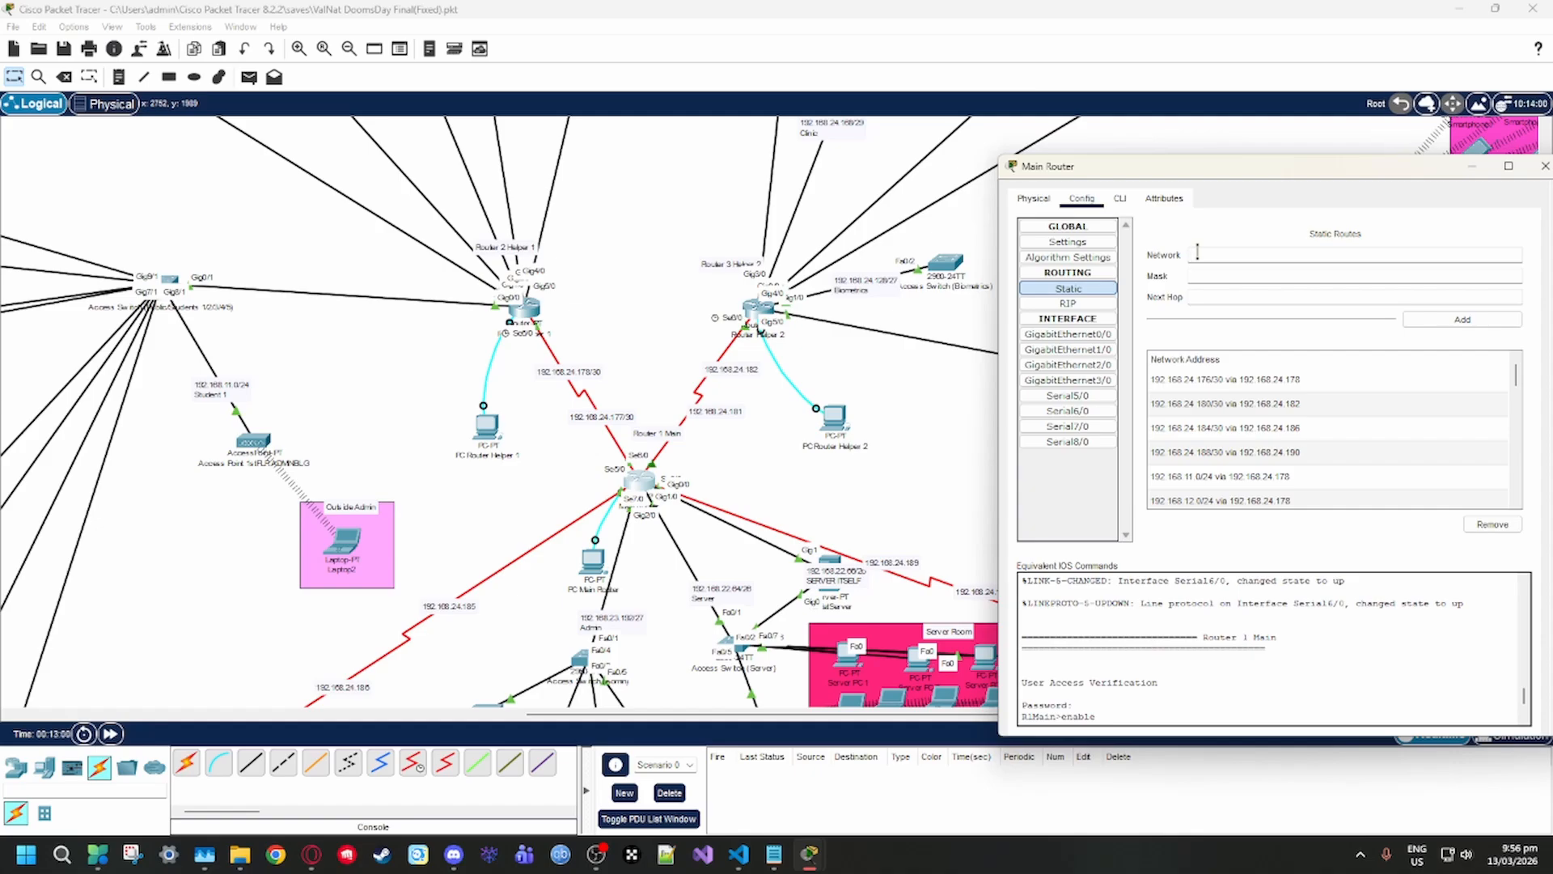
{"action": "left_click", "coordinate": [1198, 280]}
{"action": "left_click", "coordinate": [1197, 302]}
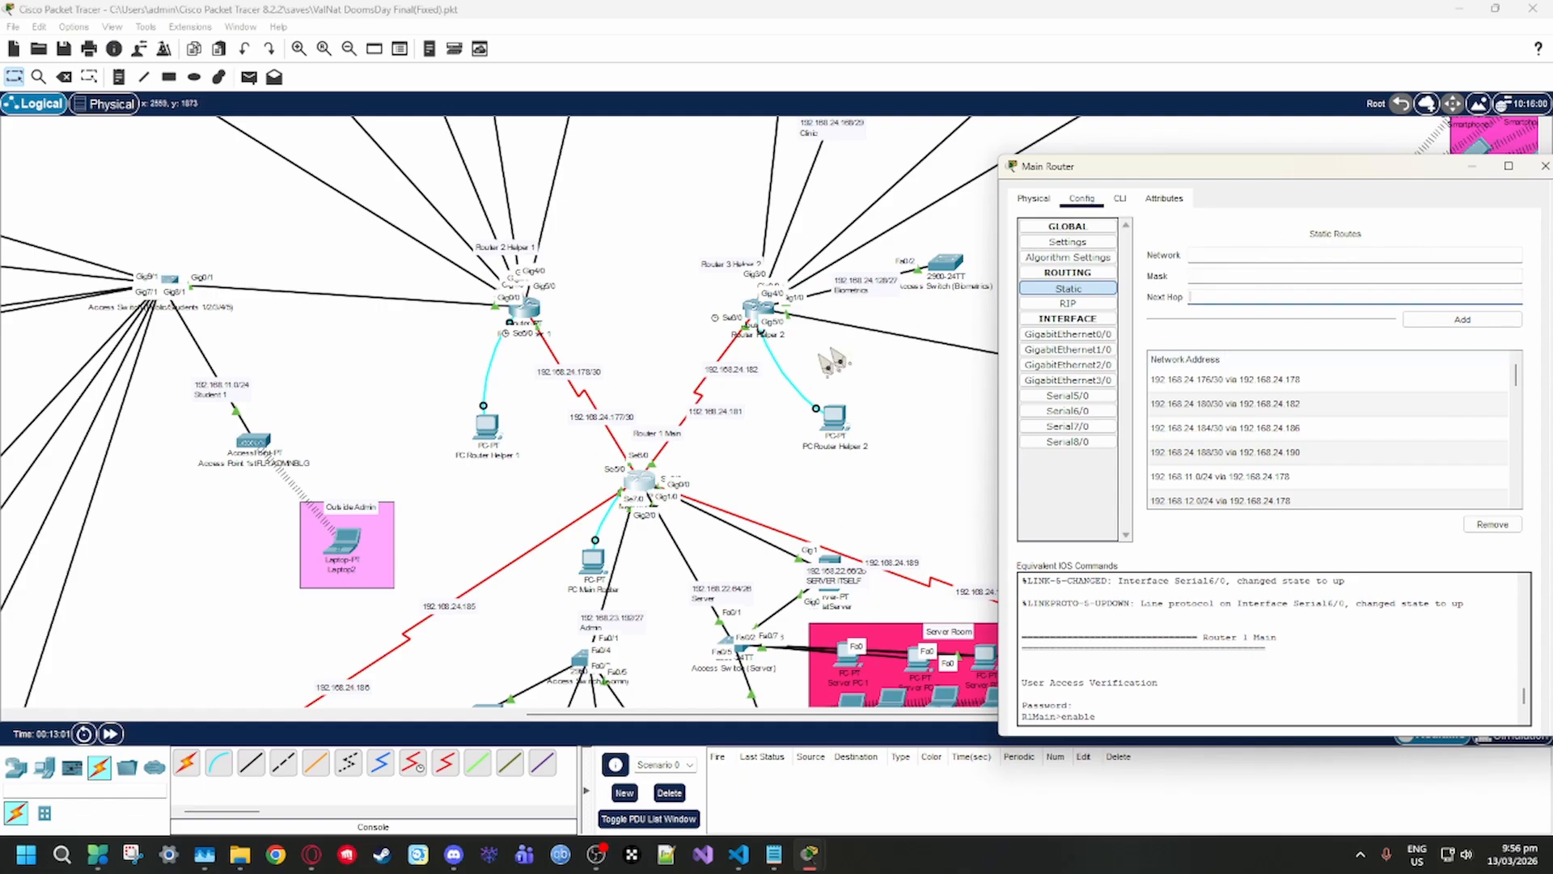
{"action": "left_click_drag", "start_coordinate": [1177, 185], "coordinate": [1151, 200]}
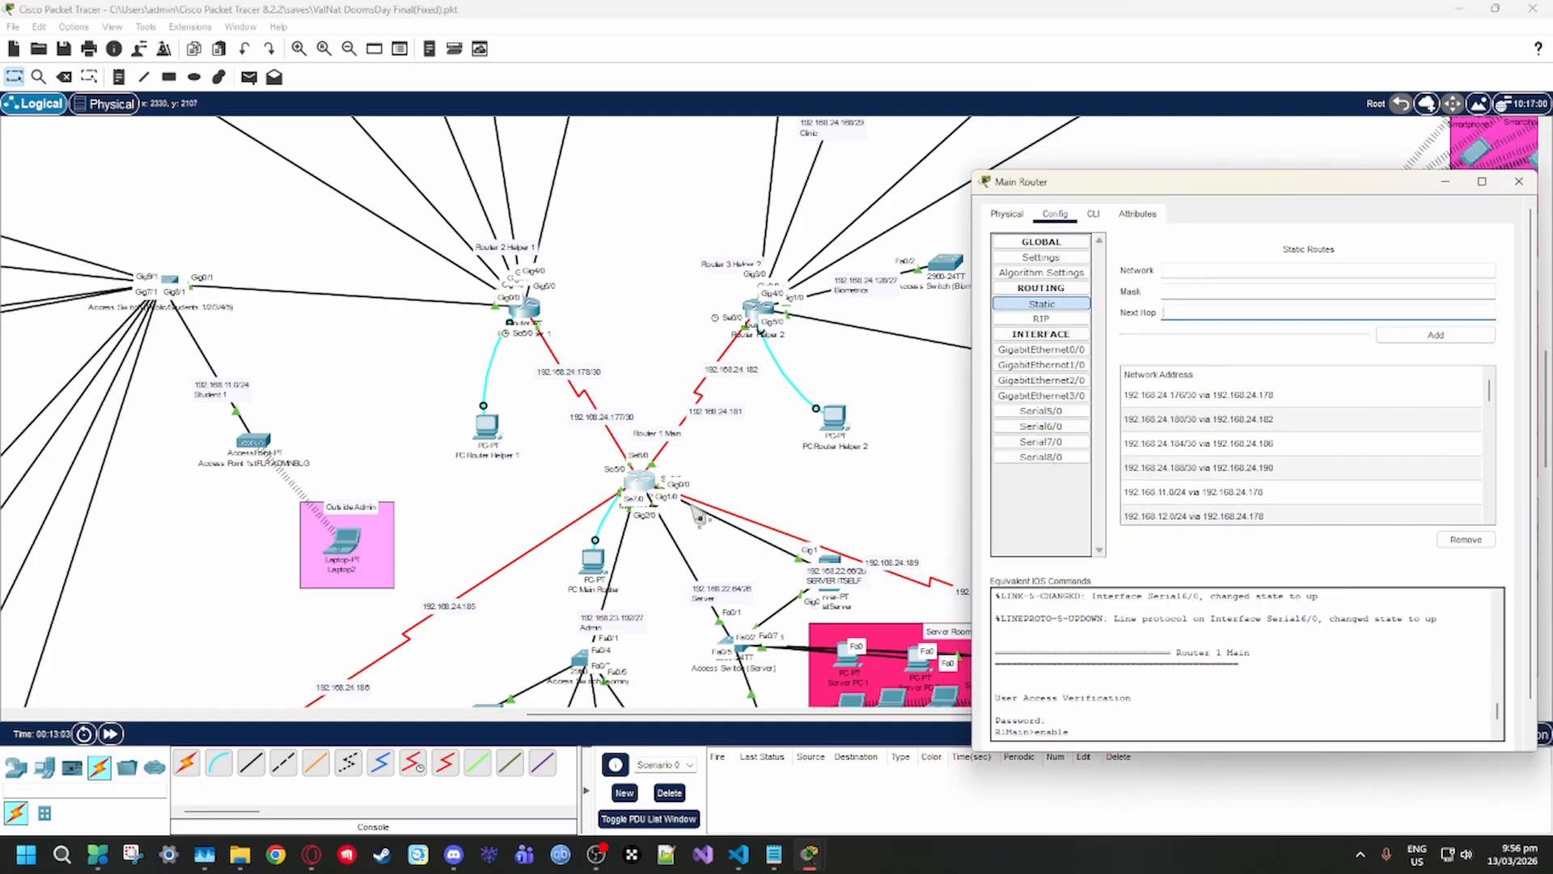
Survey the topology from CL1 past Router 4 CL to Router 1 Main's links with both helper routers, and reopen Main Router's static routes
{"action": "scroll", "coordinate": [647, 412], "scroll_direction": "down", "scroll_amount": 3}
{"action": "scroll", "coordinate": [643, 413], "scroll_direction": "up", "scroll_amount": 3}
{"action": "scroll", "coordinate": [696, 477], "scroll_direction": "up", "scroll_amount": 5, "text": "ctrl"}
{"action": "scroll", "coordinate": [725, 513], "scroll_direction": "down", "scroll_amount": 20}
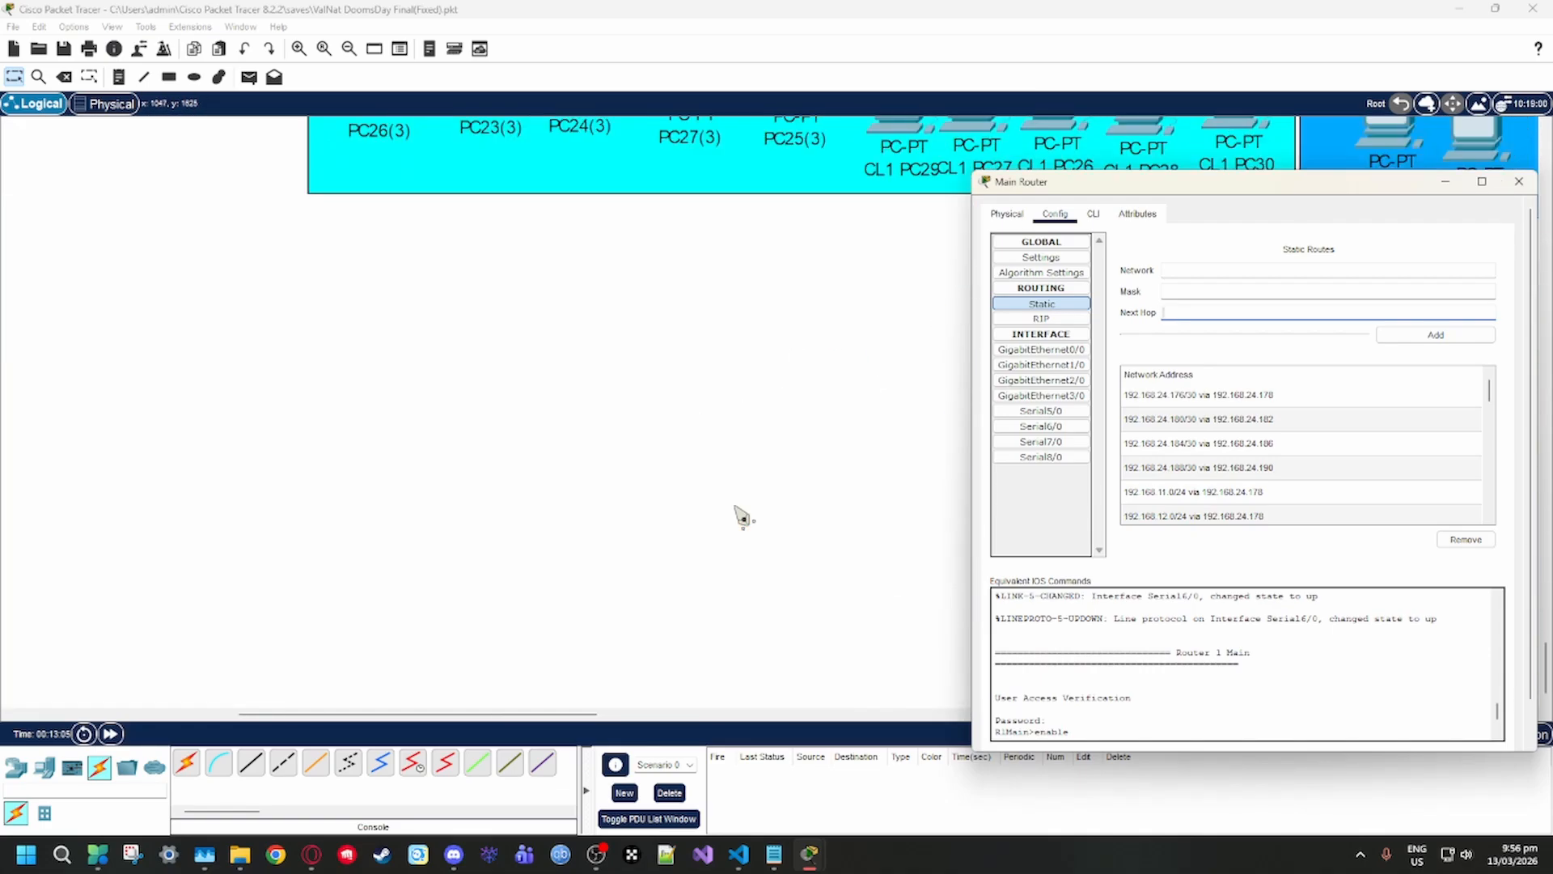
{"action": "scroll", "coordinate": [735, 510], "scroll_direction": "up", "scroll_amount": 12}
{"action": "scroll", "coordinate": [742, 516], "scroll_direction": "right", "scroll_amount": 15}
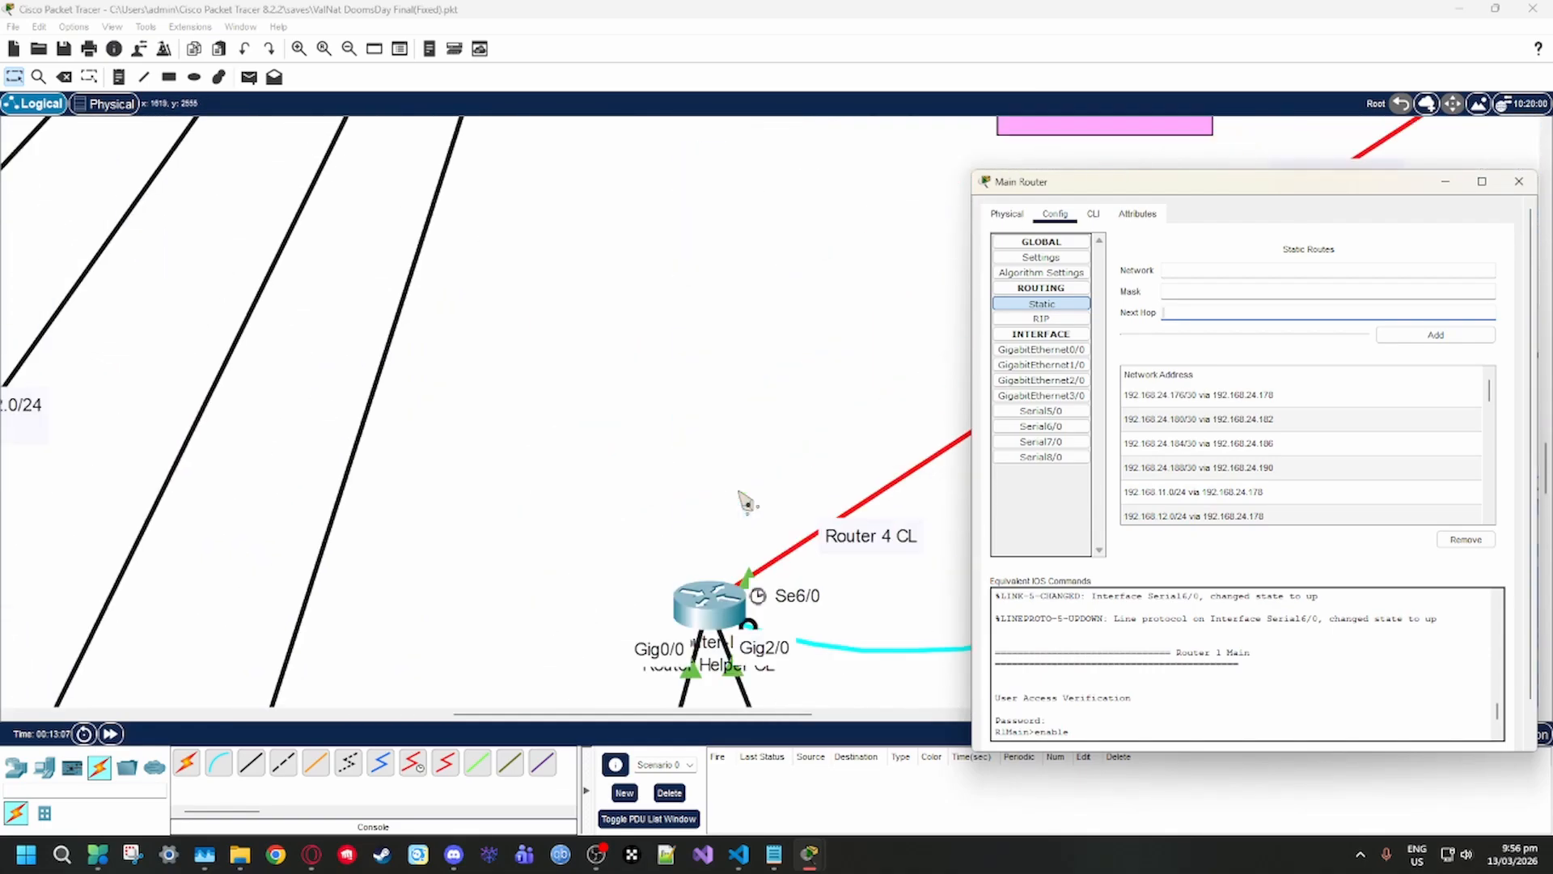
{"action": "scroll", "coordinate": [751, 501], "scroll_direction": "right", "scroll_amount": 5}
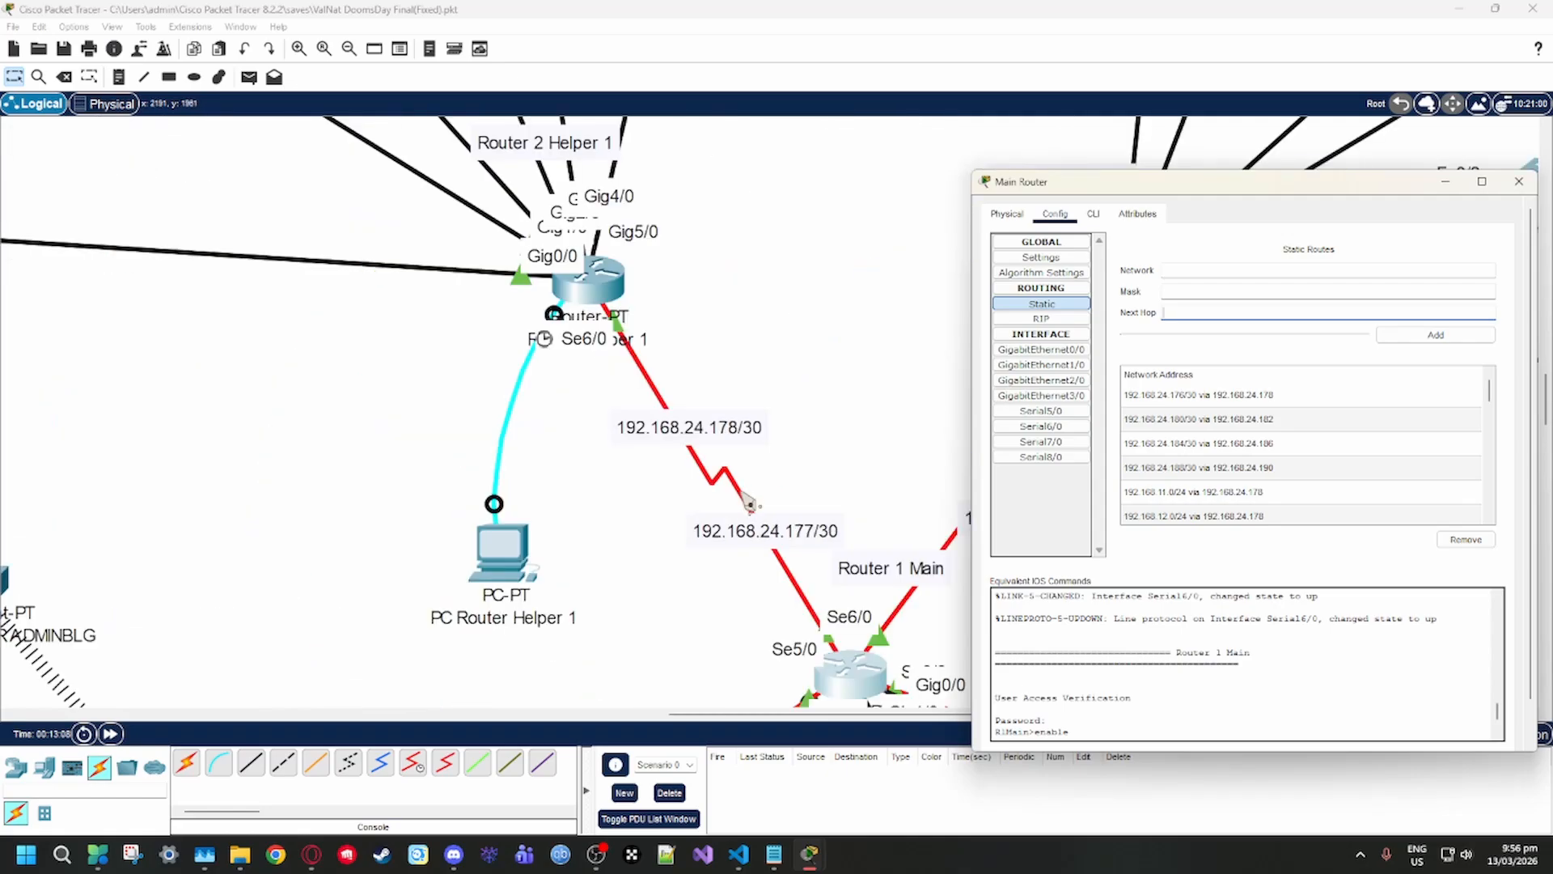
{"action": "scroll", "coordinate": [712, 522], "scroll_direction": "down", "scroll_amount": 2}
{"action": "left_click", "coordinate": [775, 441]}
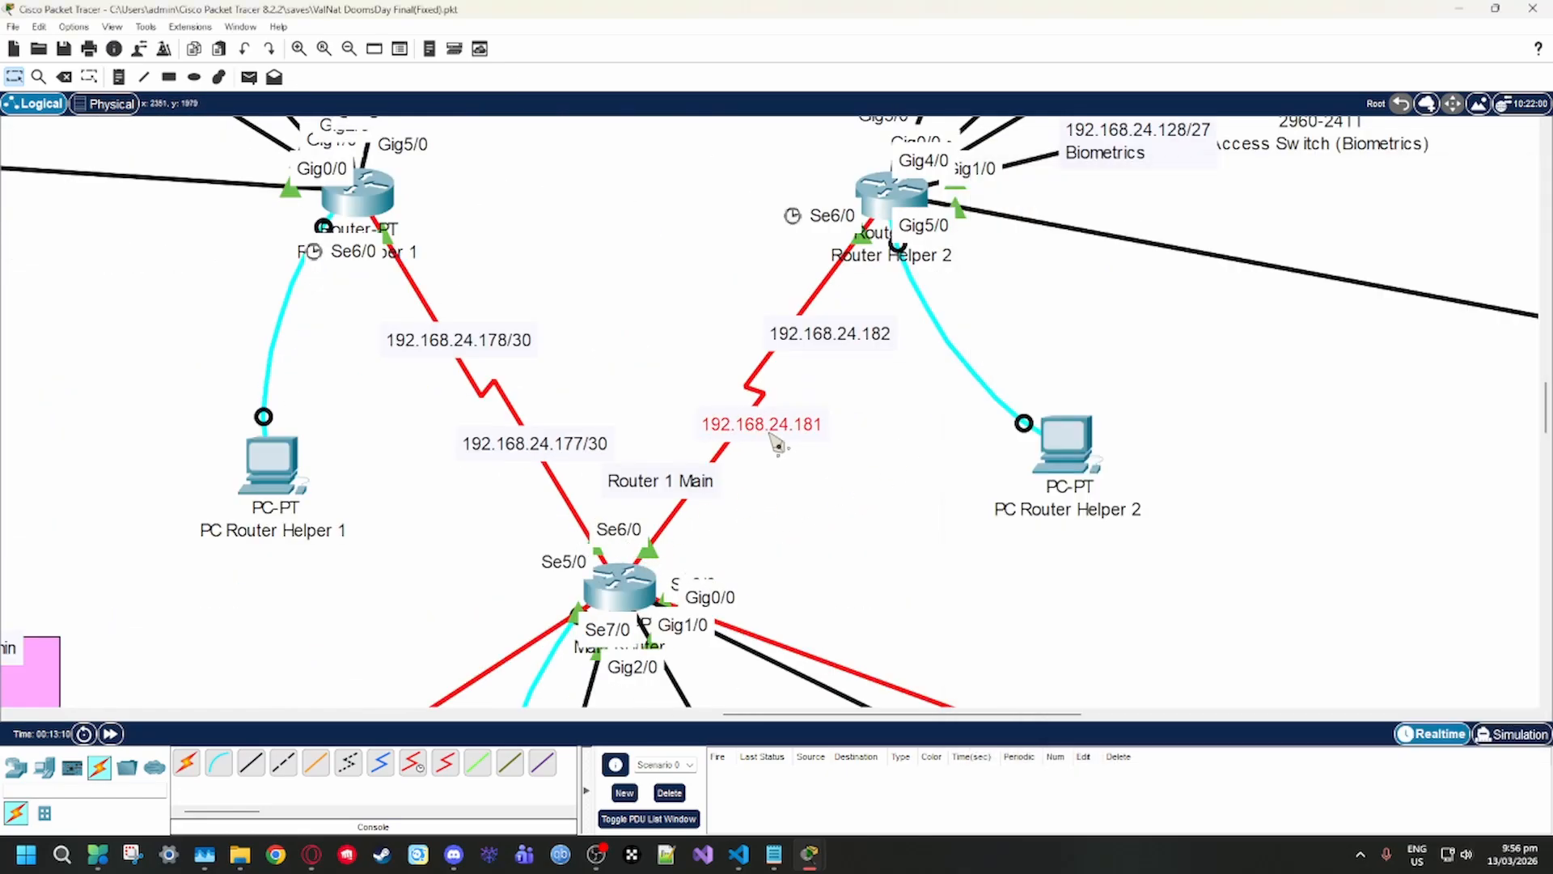
{"action": "left_click", "coordinate": [639, 595]}
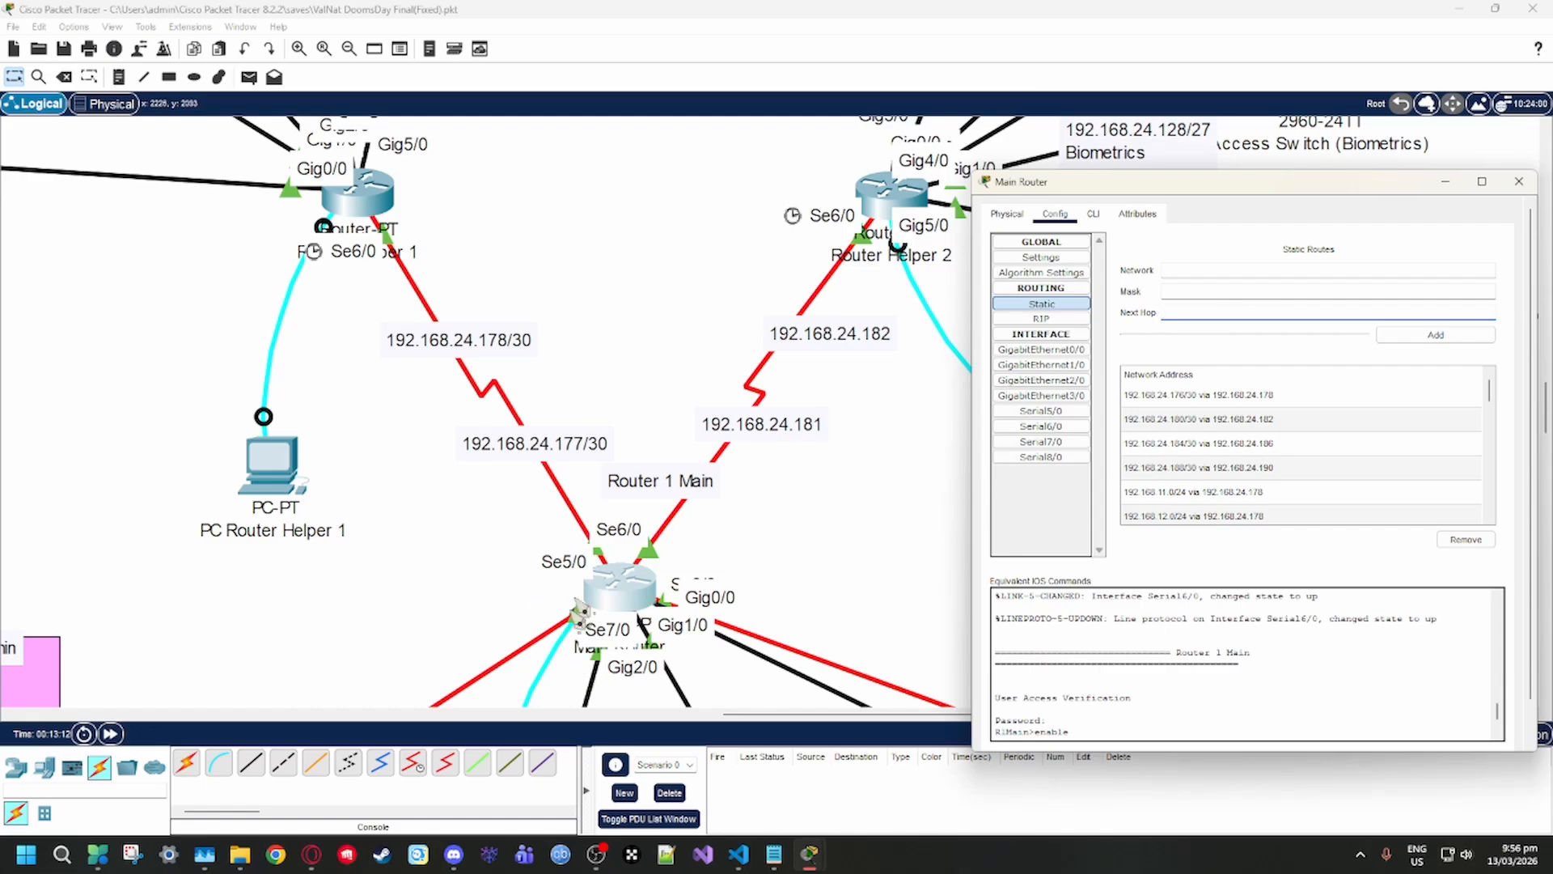
Shift the 192.168.24.181 and 192.168.24.182 labels upward along the serial link between Router 1 Main and Router 3 Helper 2
{"action": "left_click_drag", "start_coordinate": [808, 329], "coordinate": [801, 311]}
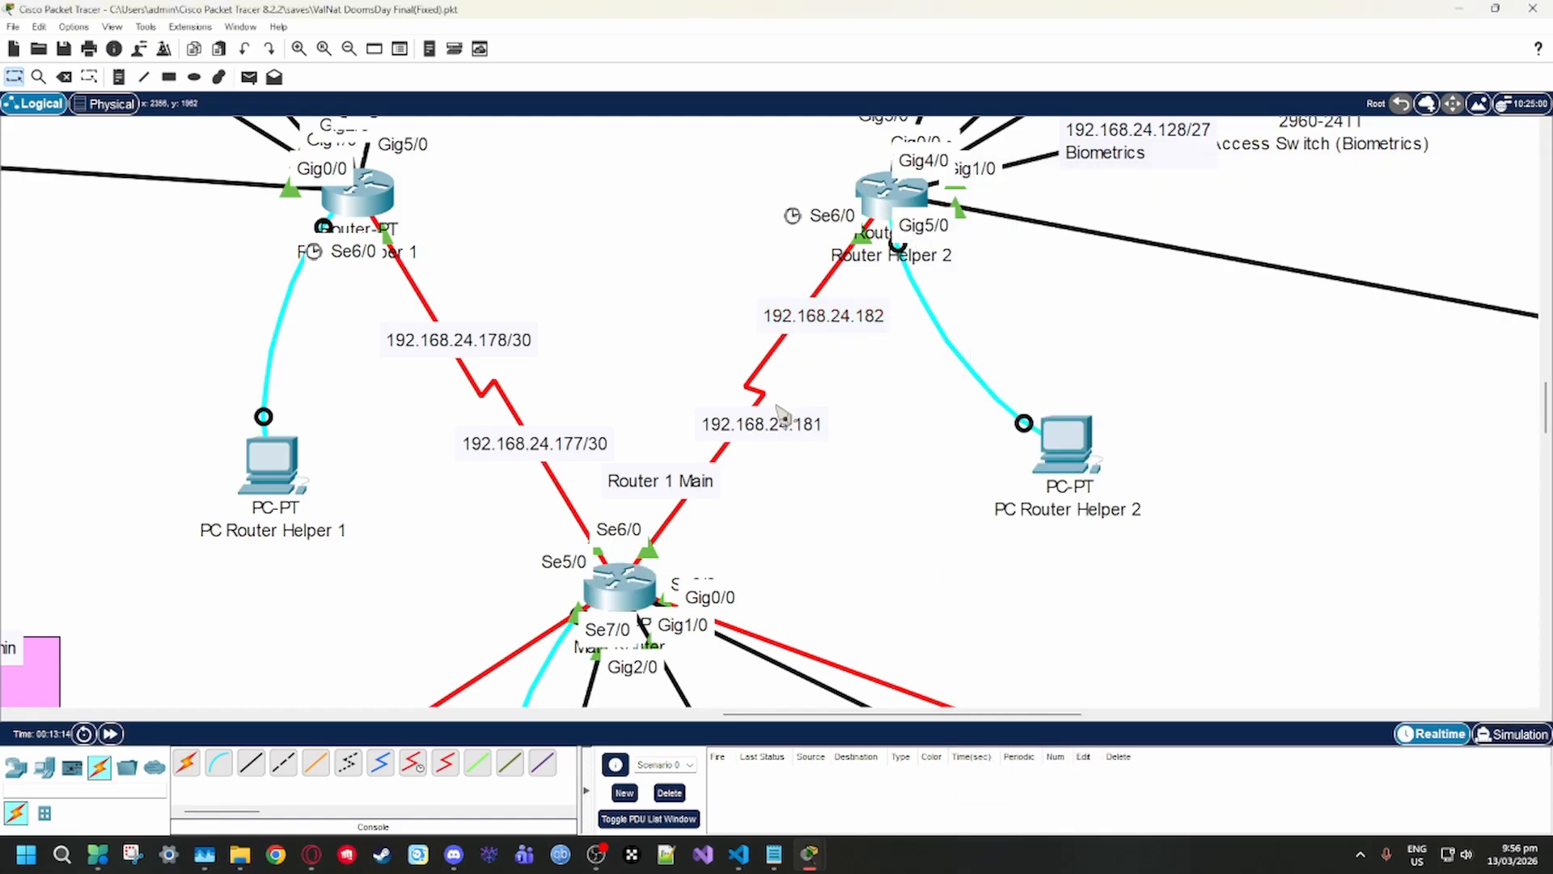
{"action": "left_click_drag", "start_coordinate": [768, 416], "coordinate": [753, 411]}
{"action": "left_click", "coordinate": [660, 589]}
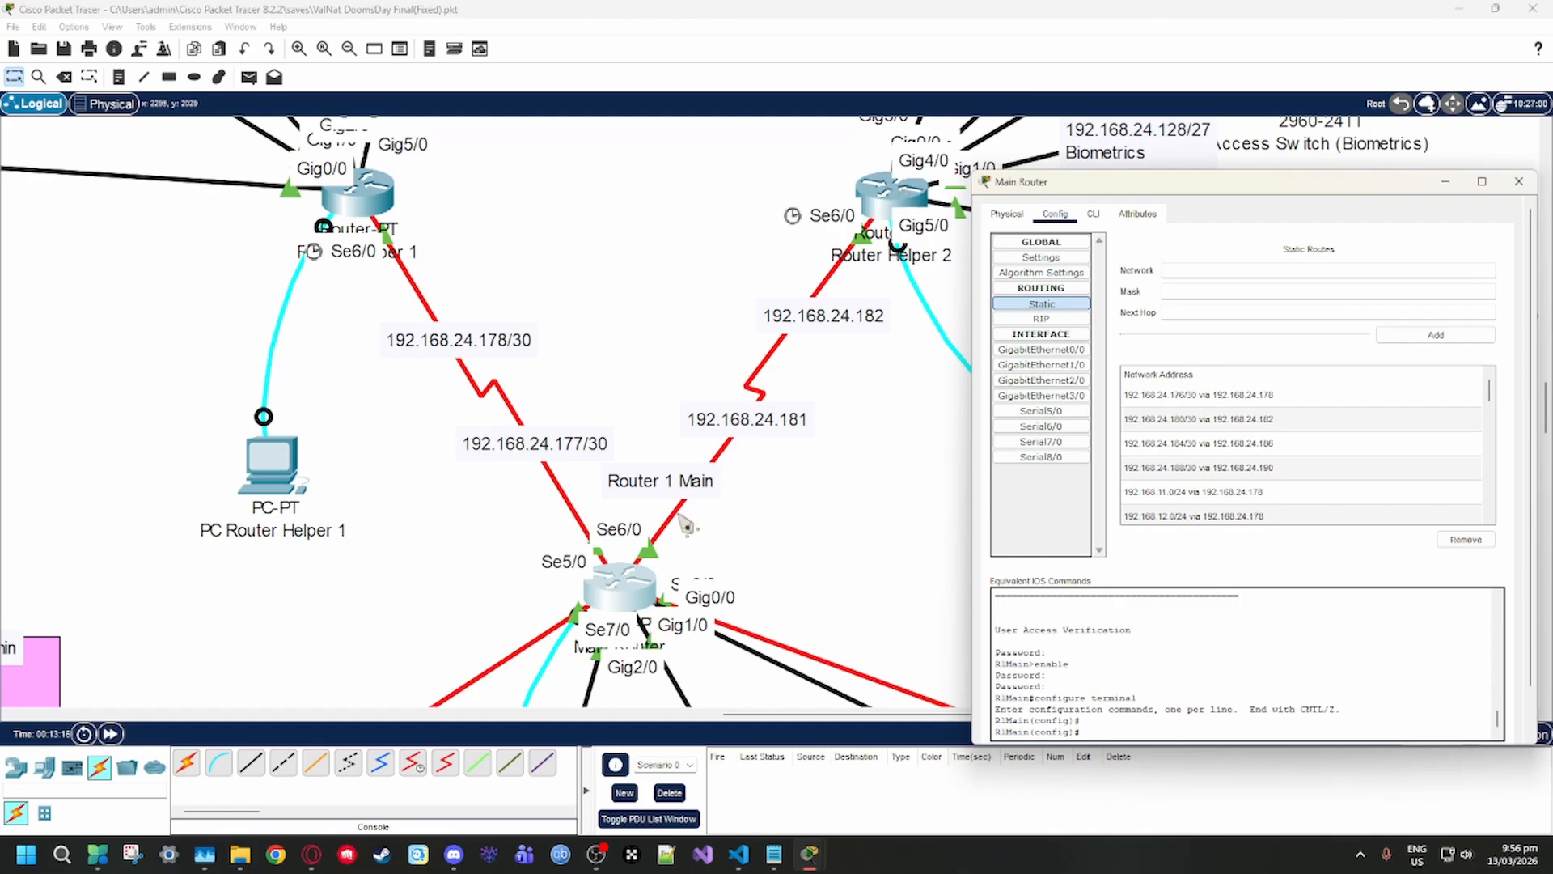
{"action": "left_click", "coordinate": [783, 413]}
{"action": "left_click", "coordinate": [786, 405]}
{"action": "left_click", "coordinate": [799, 482]}
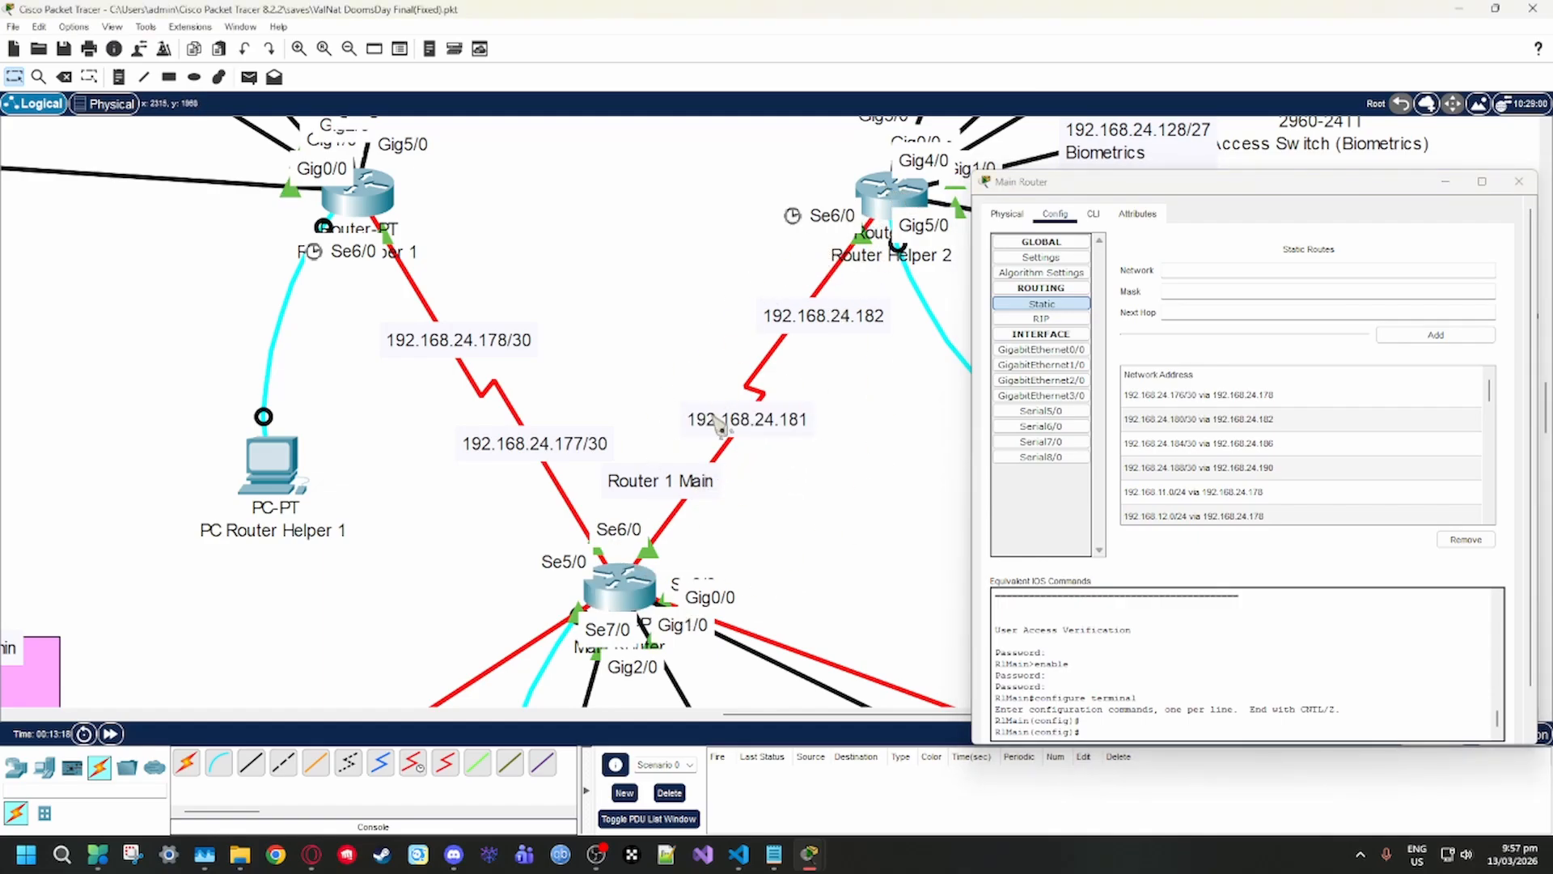
{"action": "left_click_drag", "start_coordinate": [739, 419], "coordinate": [741, 400]}
{"action": "mouse_move", "coordinate": [809, 318]}
{"action": "left_mouse_down"}
{"action": "mouse_move", "coordinate": [787, 318]}
{"action": "mouse_move", "coordinate": [797, 310]}
{"action": "left_mouse_up"}
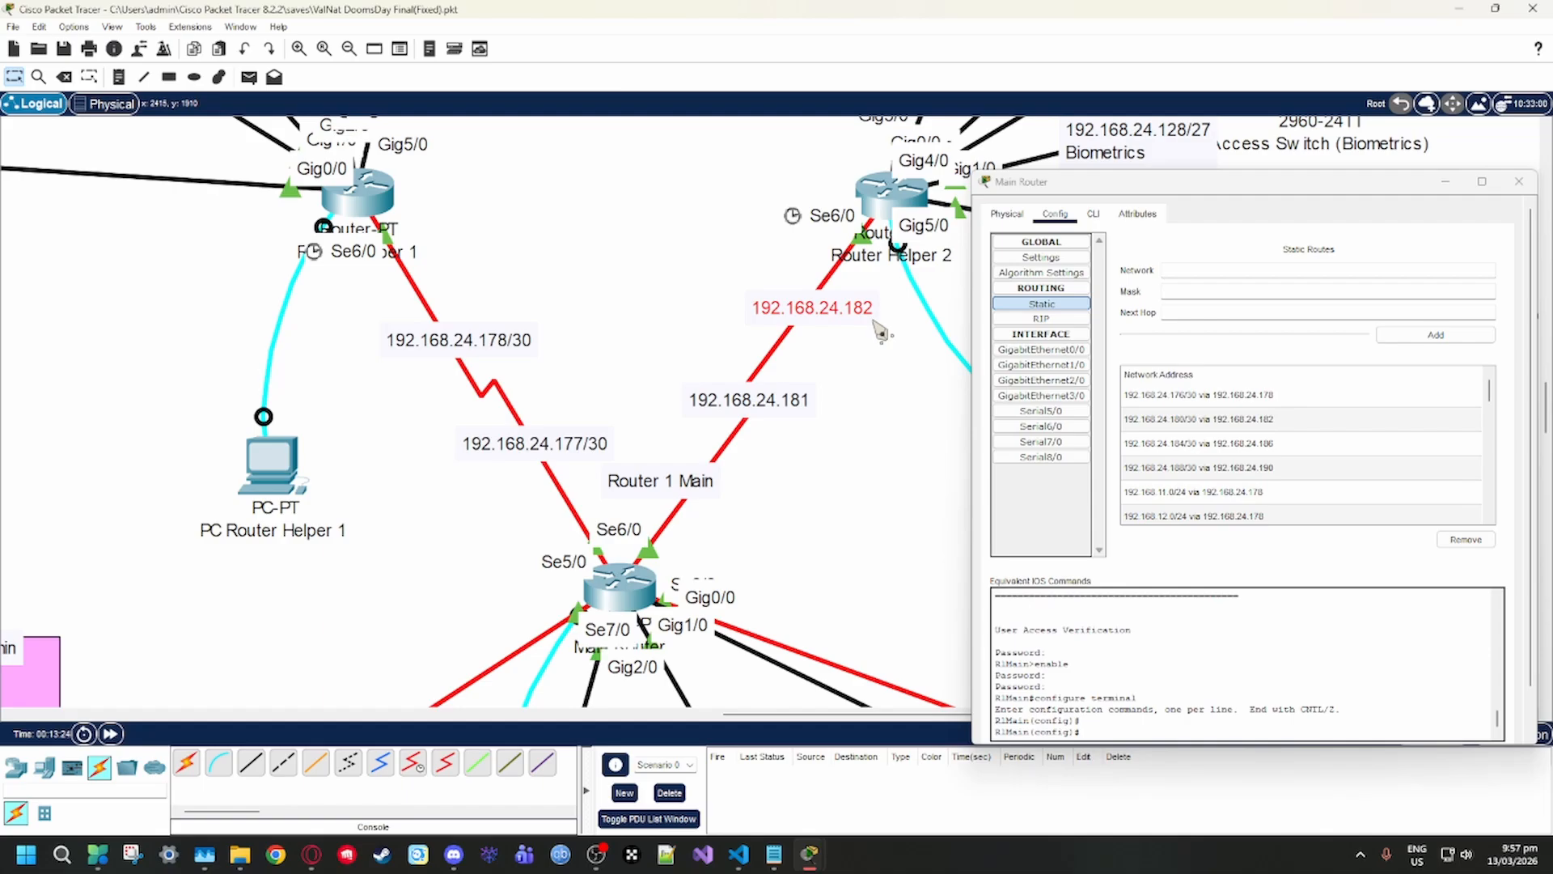
Point out the 192.168.24.180/30 route via 192.168.24.182 and move the 192.168.24.182 label closer to Router Helper 2
{"action": "left_click", "coordinate": [1164, 421]}
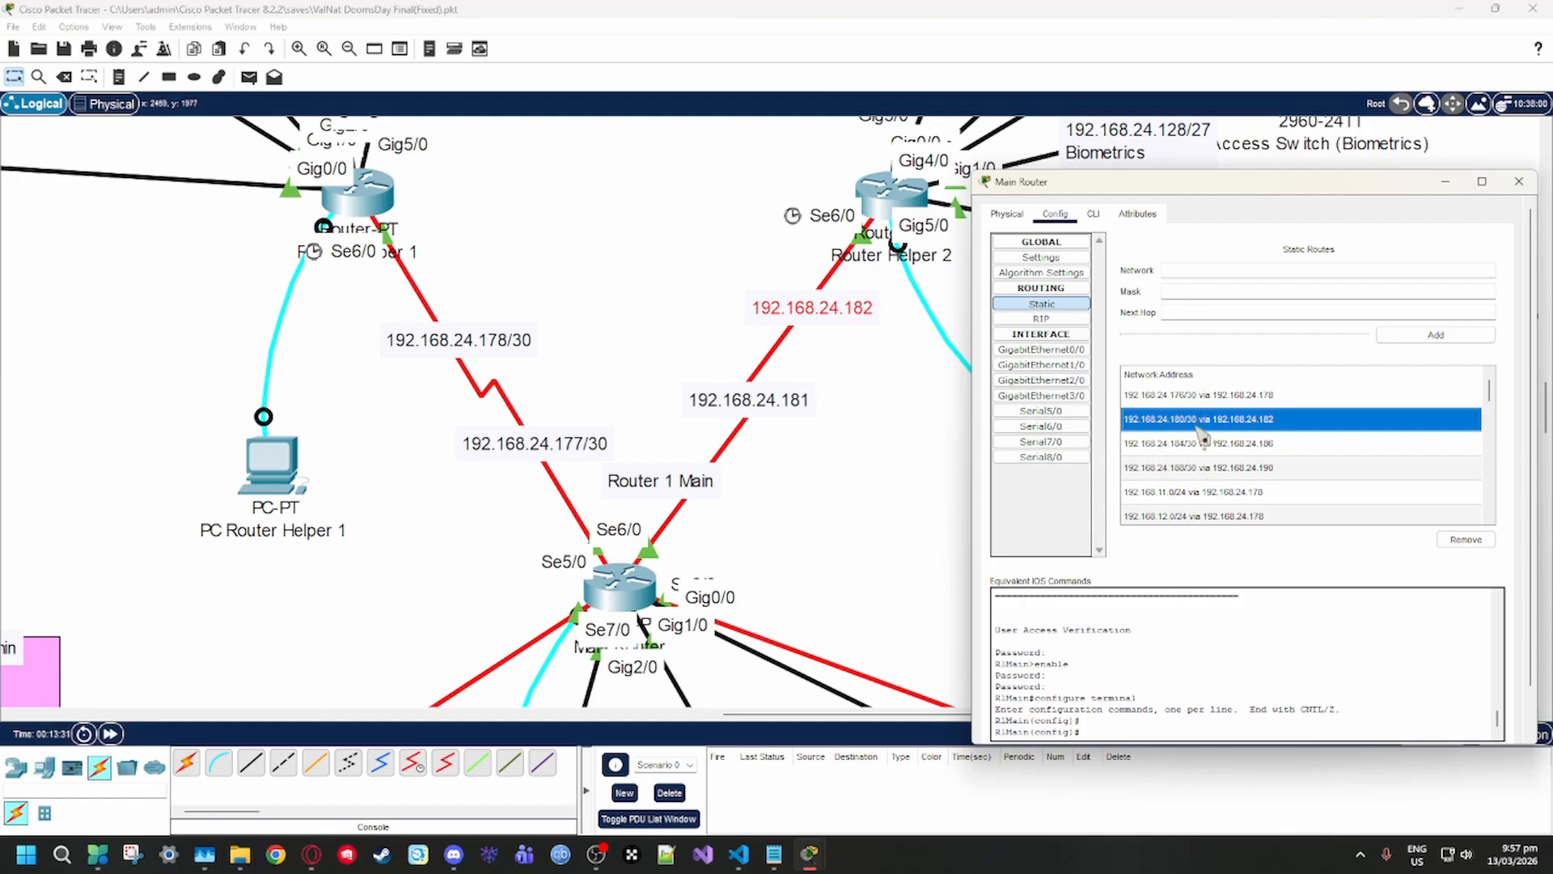
{"action": "left_click", "coordinate": [1168, 291]}
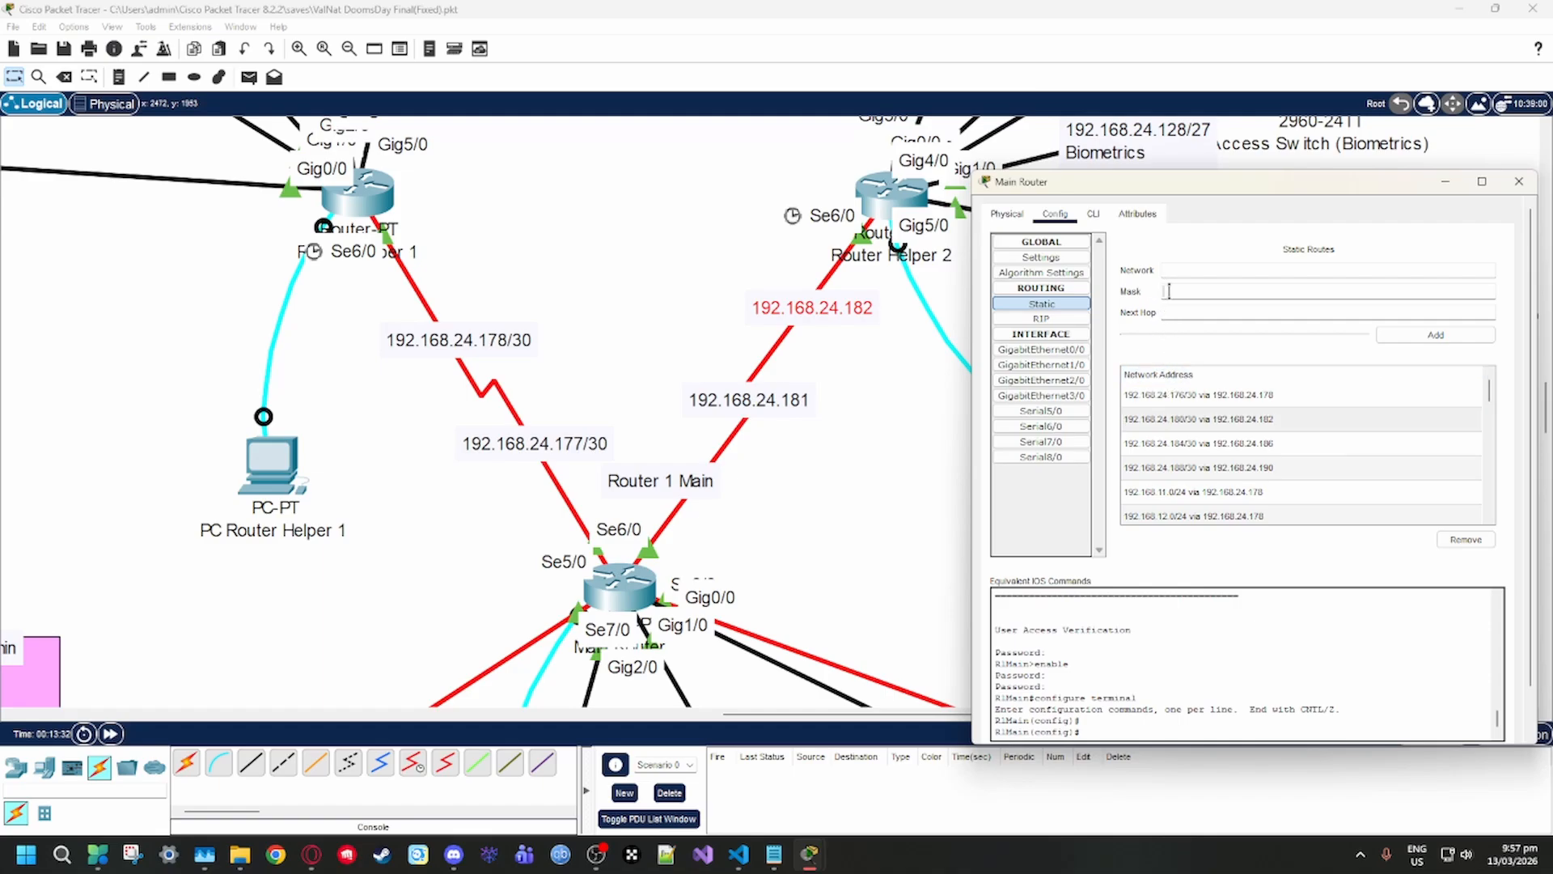
{"action": "left_click_drag", "start_coordinate": [813, 329], "coordinate": [806, 322]}
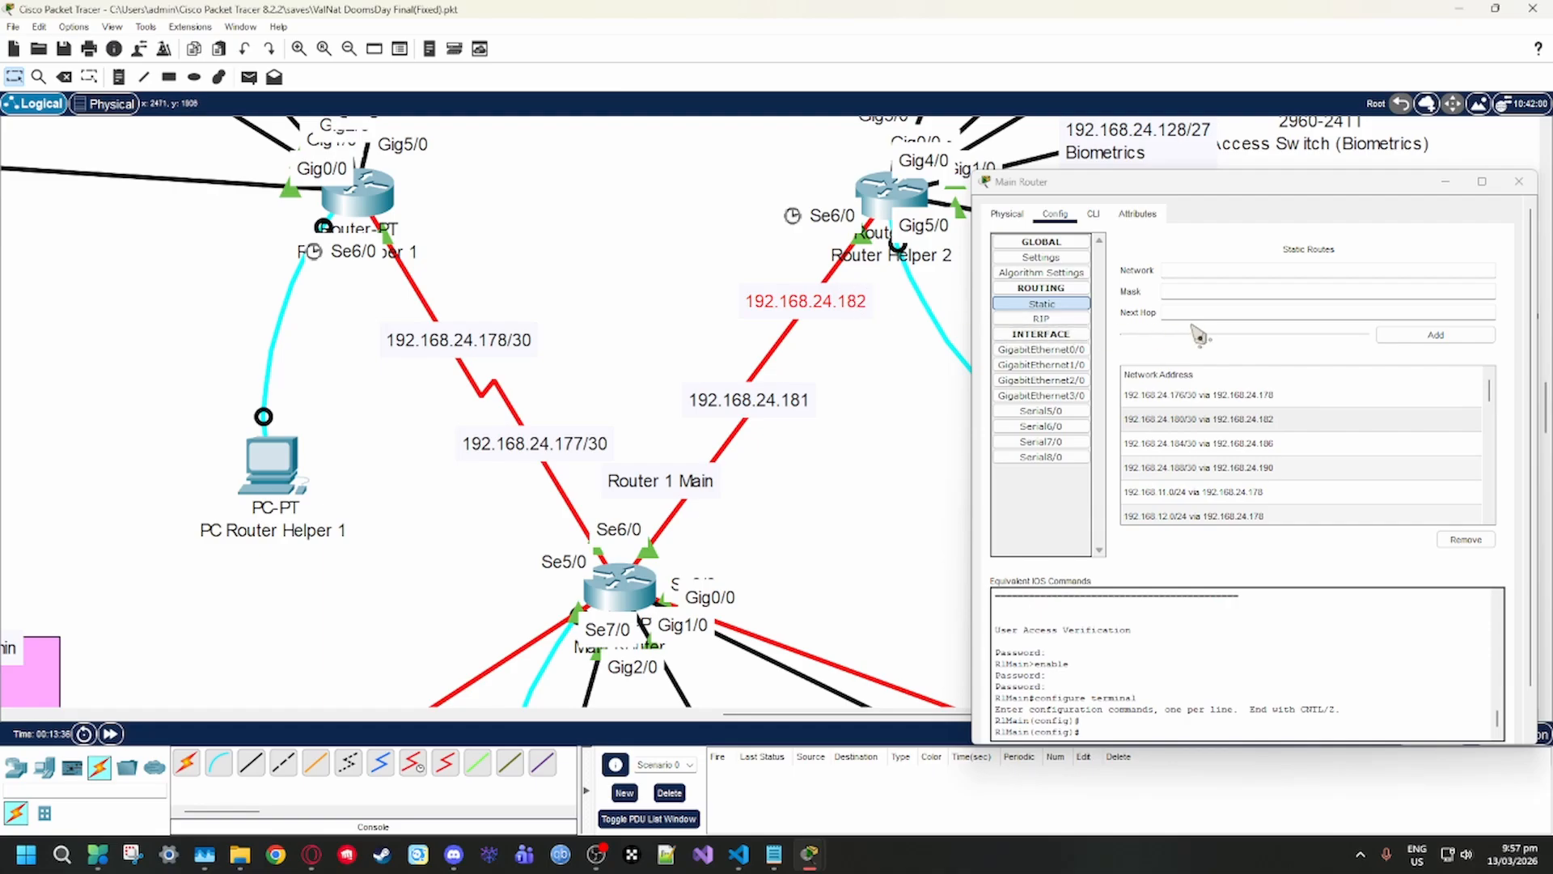
{"action": "left_click_drag", "start_coordinate": [768, 311], "coordinate": [778, 292]}
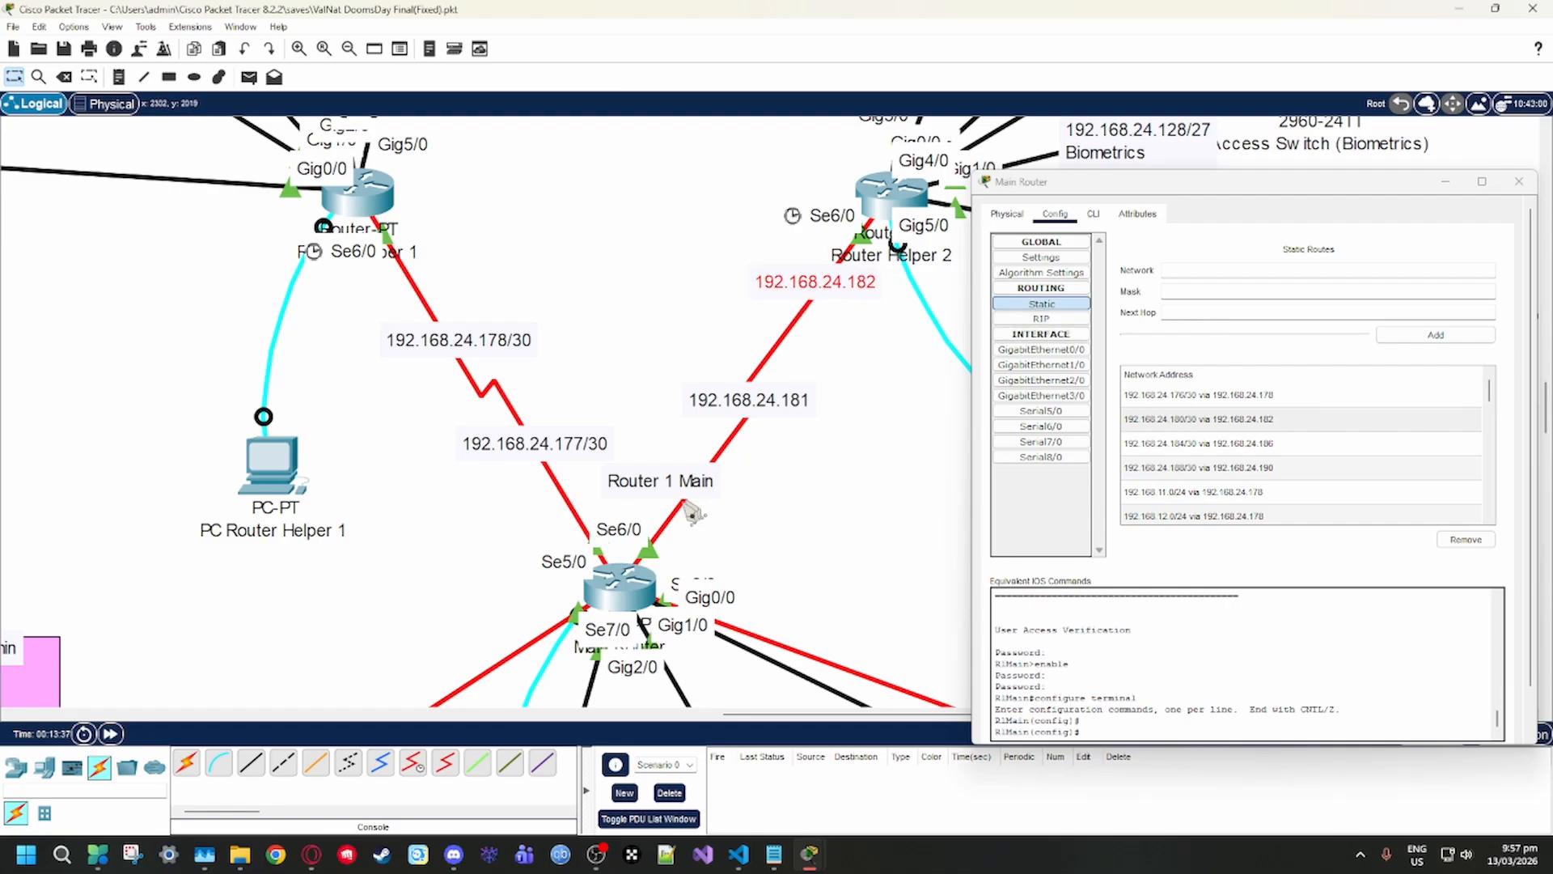
Move the Main Router window aside to compare the helper router links, and close it
{"action": "scroll", "coordinate": [809, 436], "scroll_direction": "up", "scroll_amount": 1}
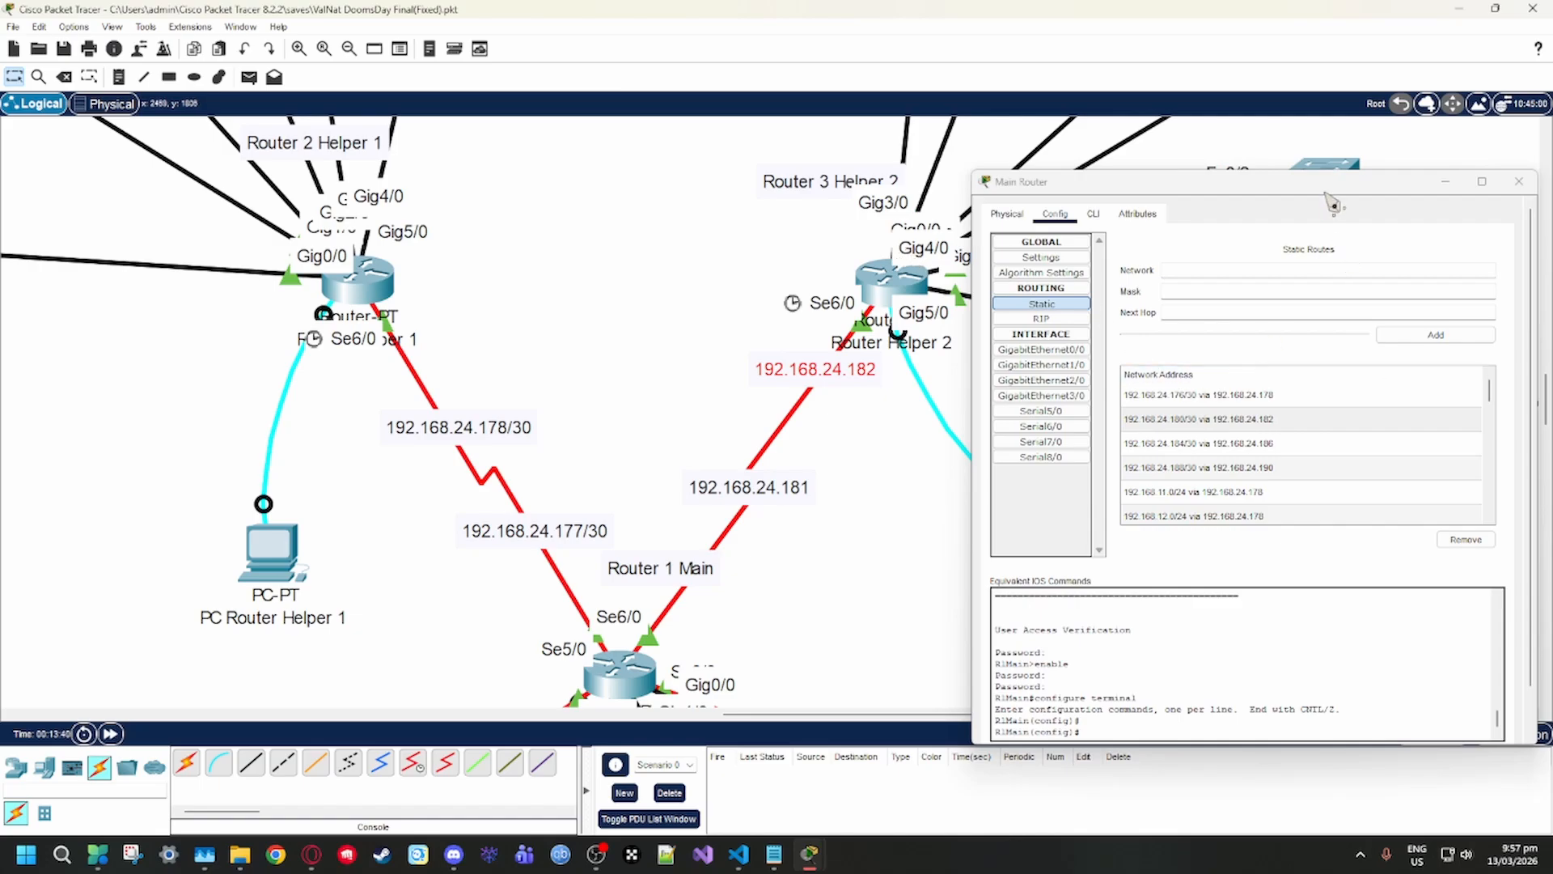
{"action": "left_click_drag", "start_coordinate": [1346, 199], "coordinate": [1263, 175]}
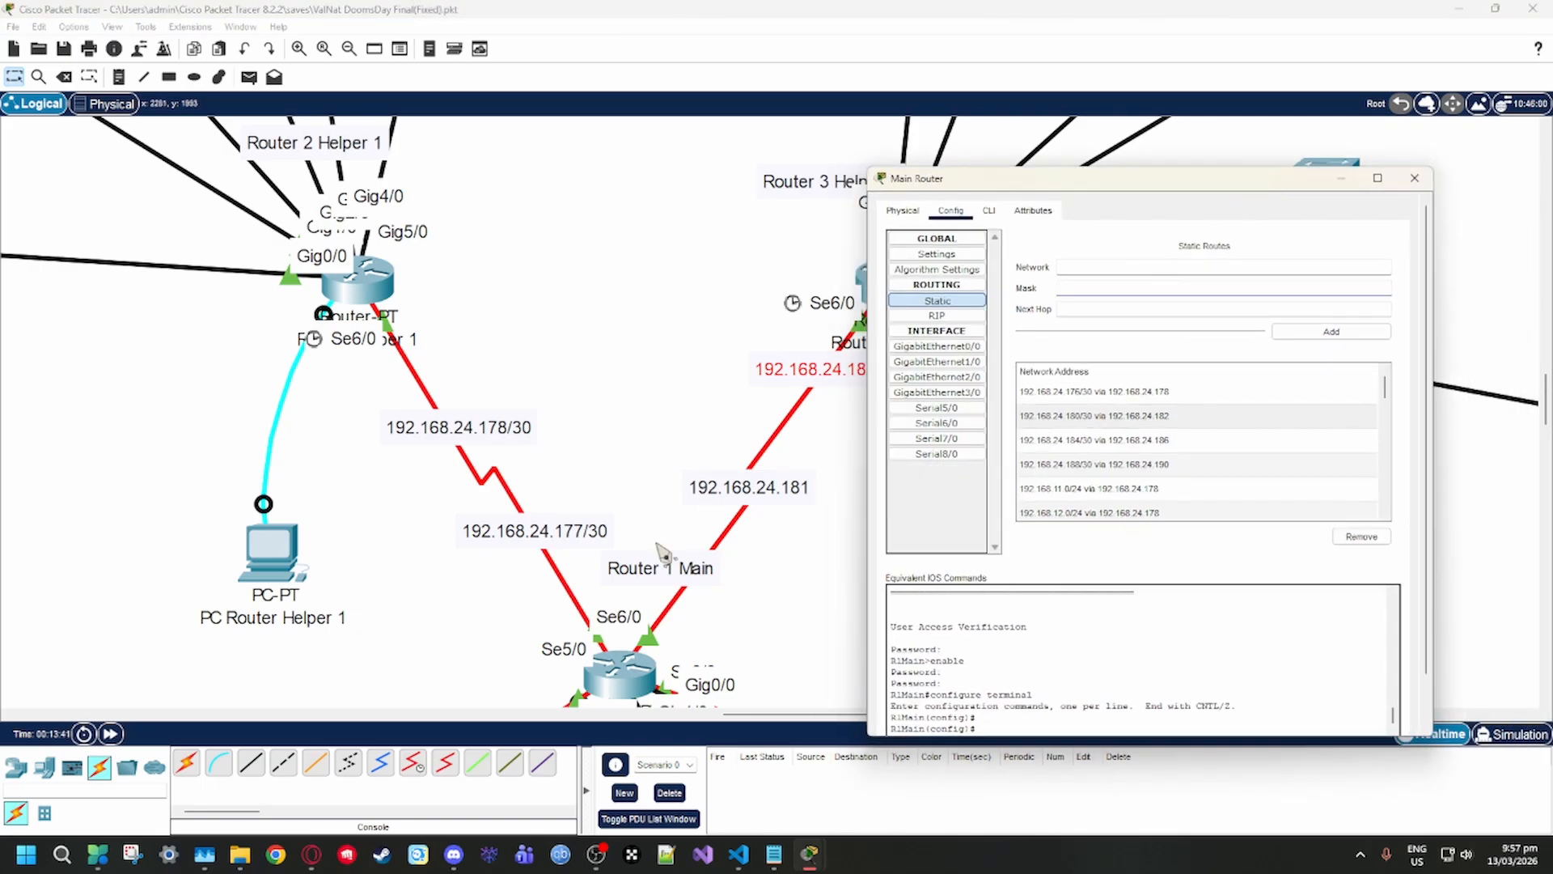
{"action": "scroll", "coordinate": [664, 550], "scroll_direction": "down", "scroll_amount": 1}
{"action": "left_click", "coordinate": [1415, 178]}
Adjust the 192.168.24.168/29 Clinic label's position along the link between Router 3 Helper 2 and Access Switch (Clinic)
{"action": "scroll", "coordinate": [1056, 463], "scroll_direction": "up", "scroll_amount": 4}
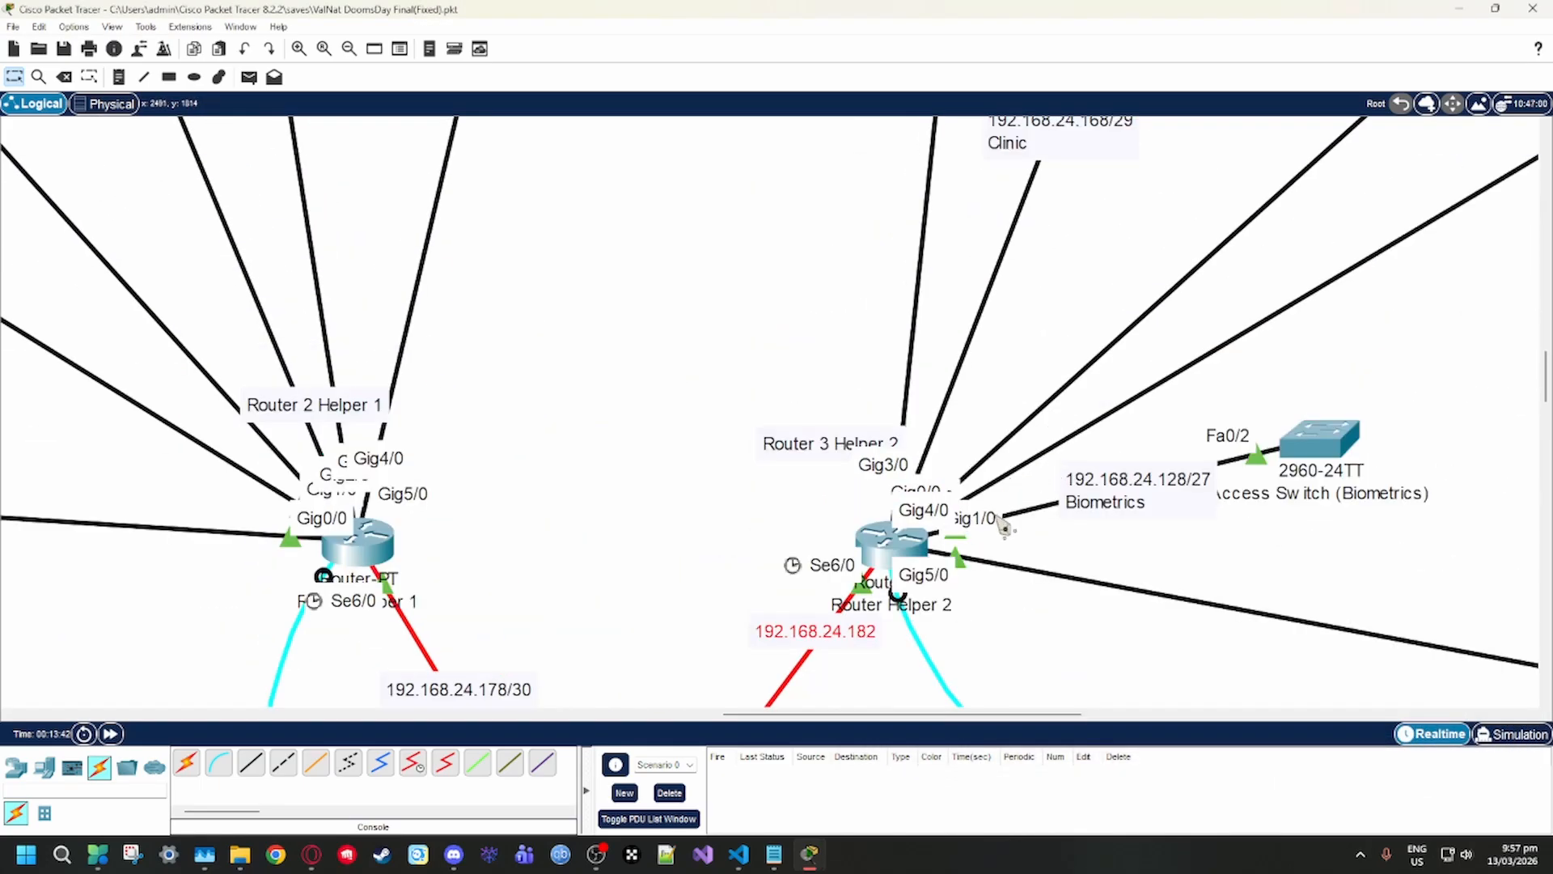
{"action": "scroll", "coordinate": [1003, 510], "scroll_direction": "up", "scroll_amount": 5}
{"action": "scroll", "coordinate": [1052, 497], "scroll_direction": "down", "scroll_amount": 2}
{"action": "left_click_drag", "start_coordinate": [1033, 416], "coordinate": [1024, 426]}
{"action": "scroll", "coordinate": [1008, 526], "scroll_direction": "down", "scroll_amount": 3}
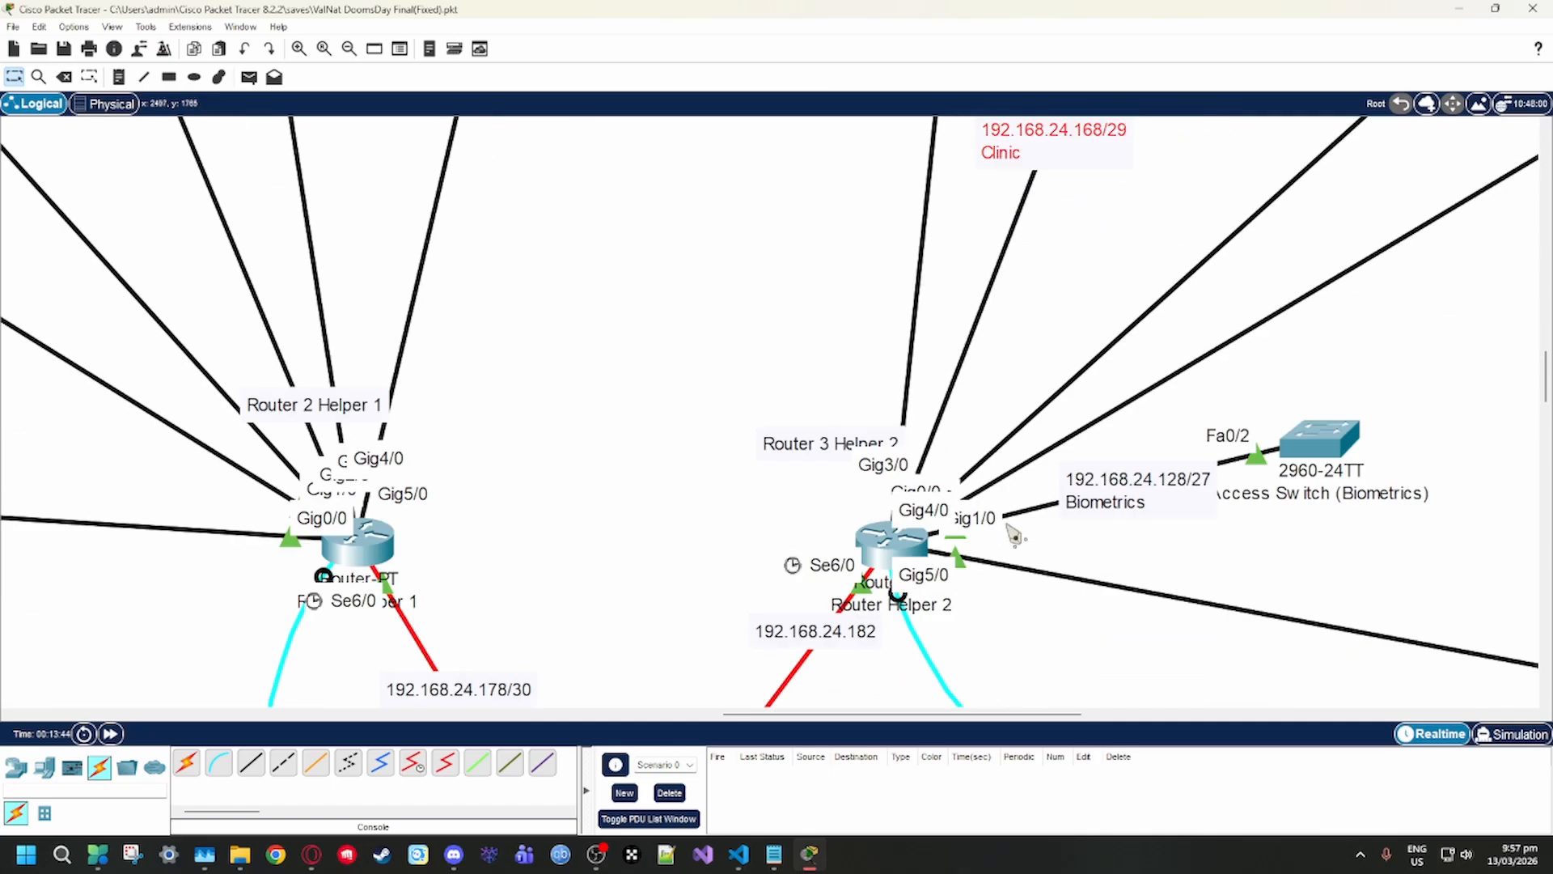
{"action": "scroll", "coordinate": [1001, 541], "scroll_direction": "up", "scroll_amount": 1}
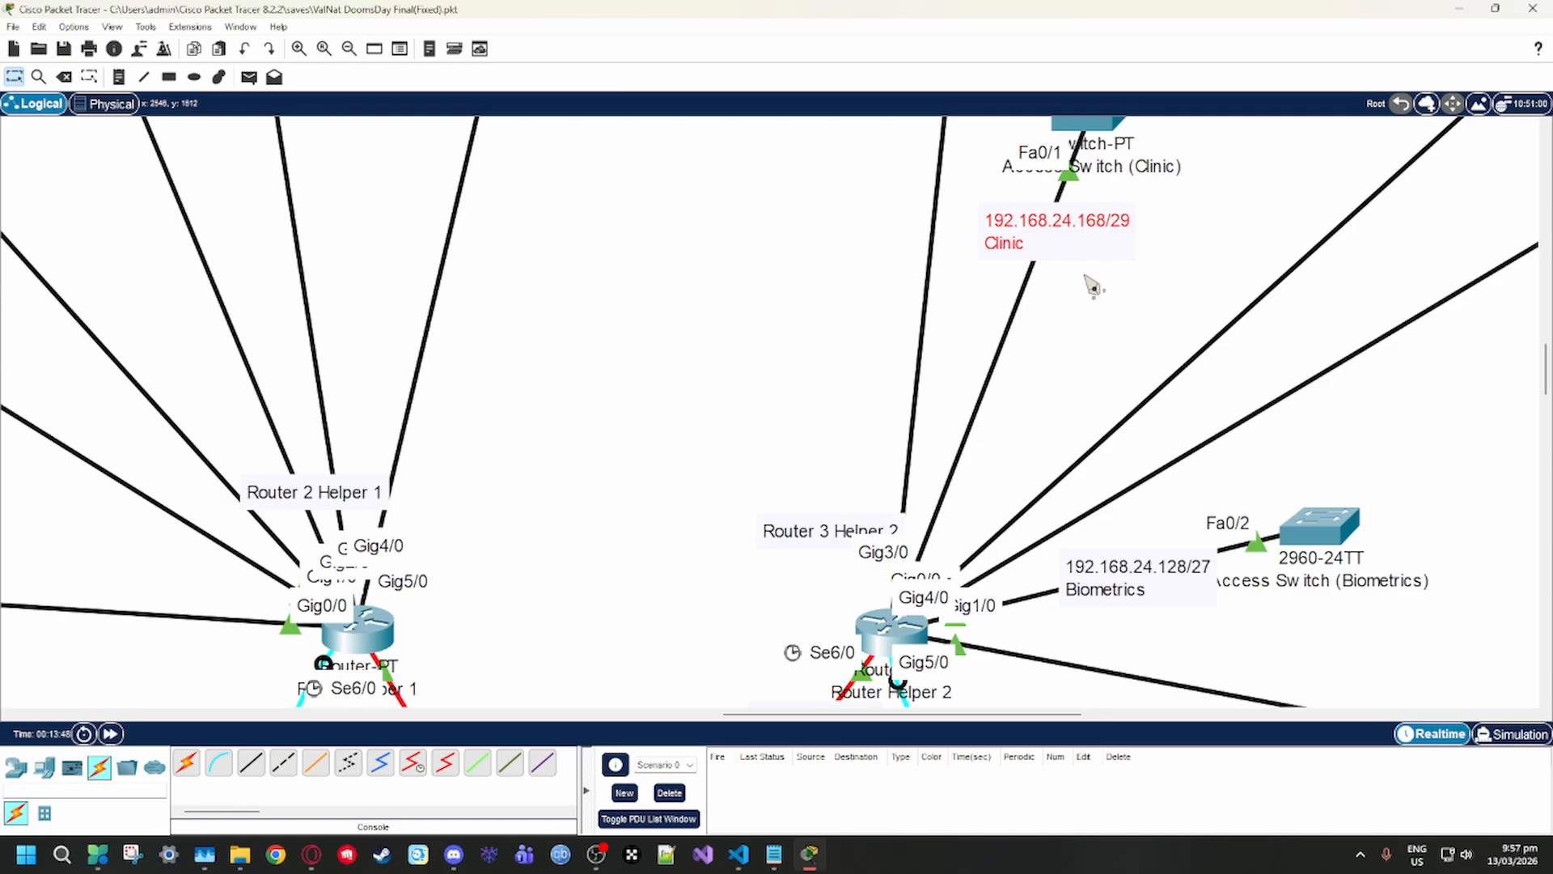
{"action": "scroll", "coordinate": [1092, 291], "scroll_direction": "up", "scroll_amount": 1}
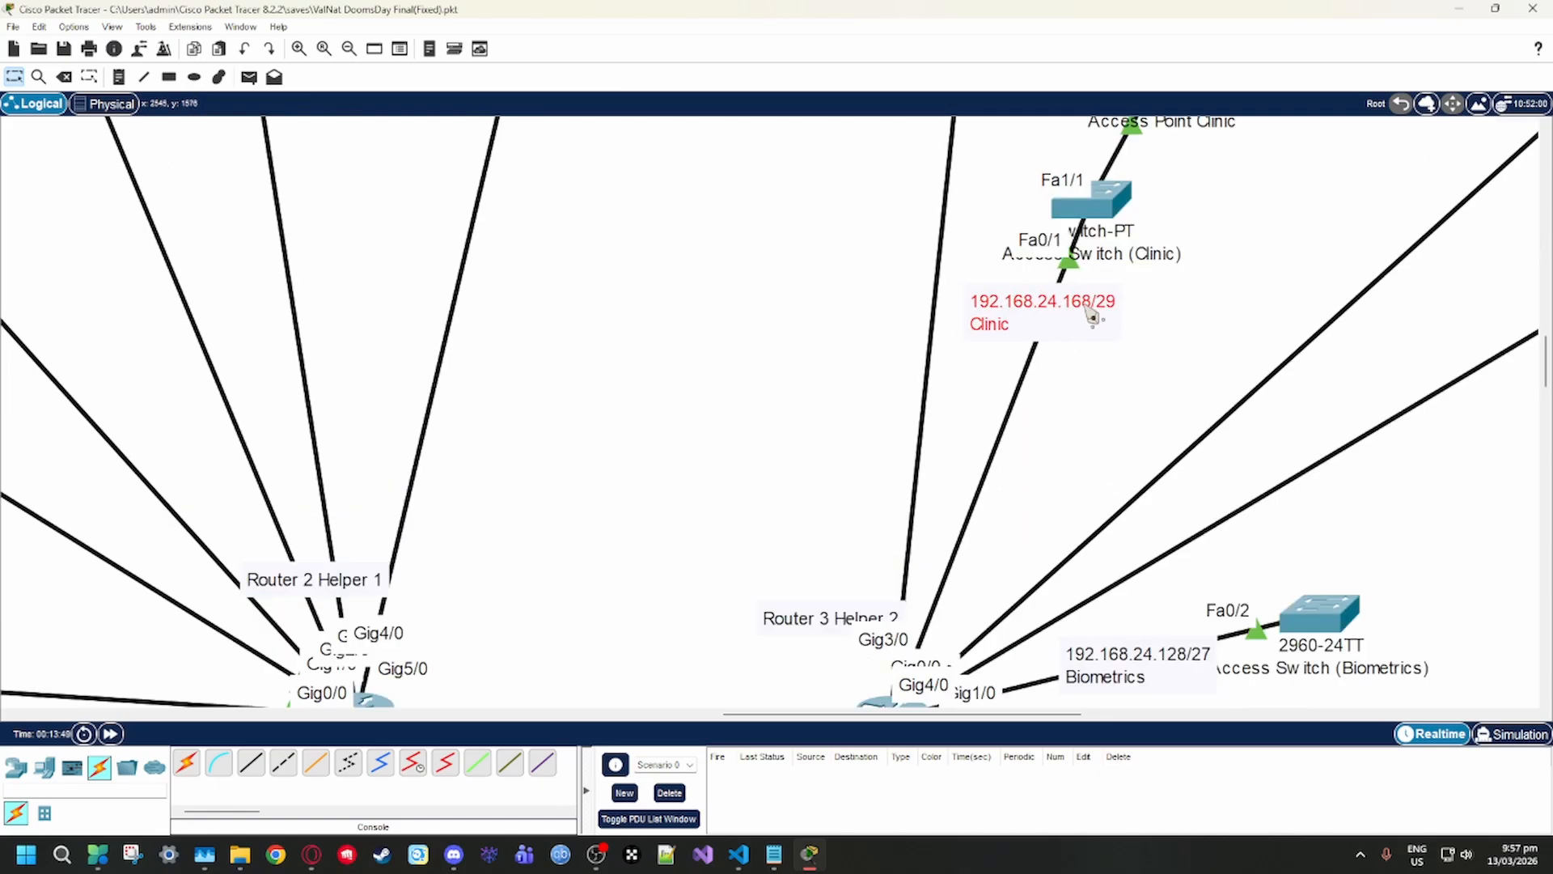
{"action": "scroll", "coordinate": [791, 590], "scroll_direction": "up", "scroll_amount": 5}
{"action": "scroll", "coordinate": [797, 603], "scroll_direction": "down", "scroll_amount": 2}
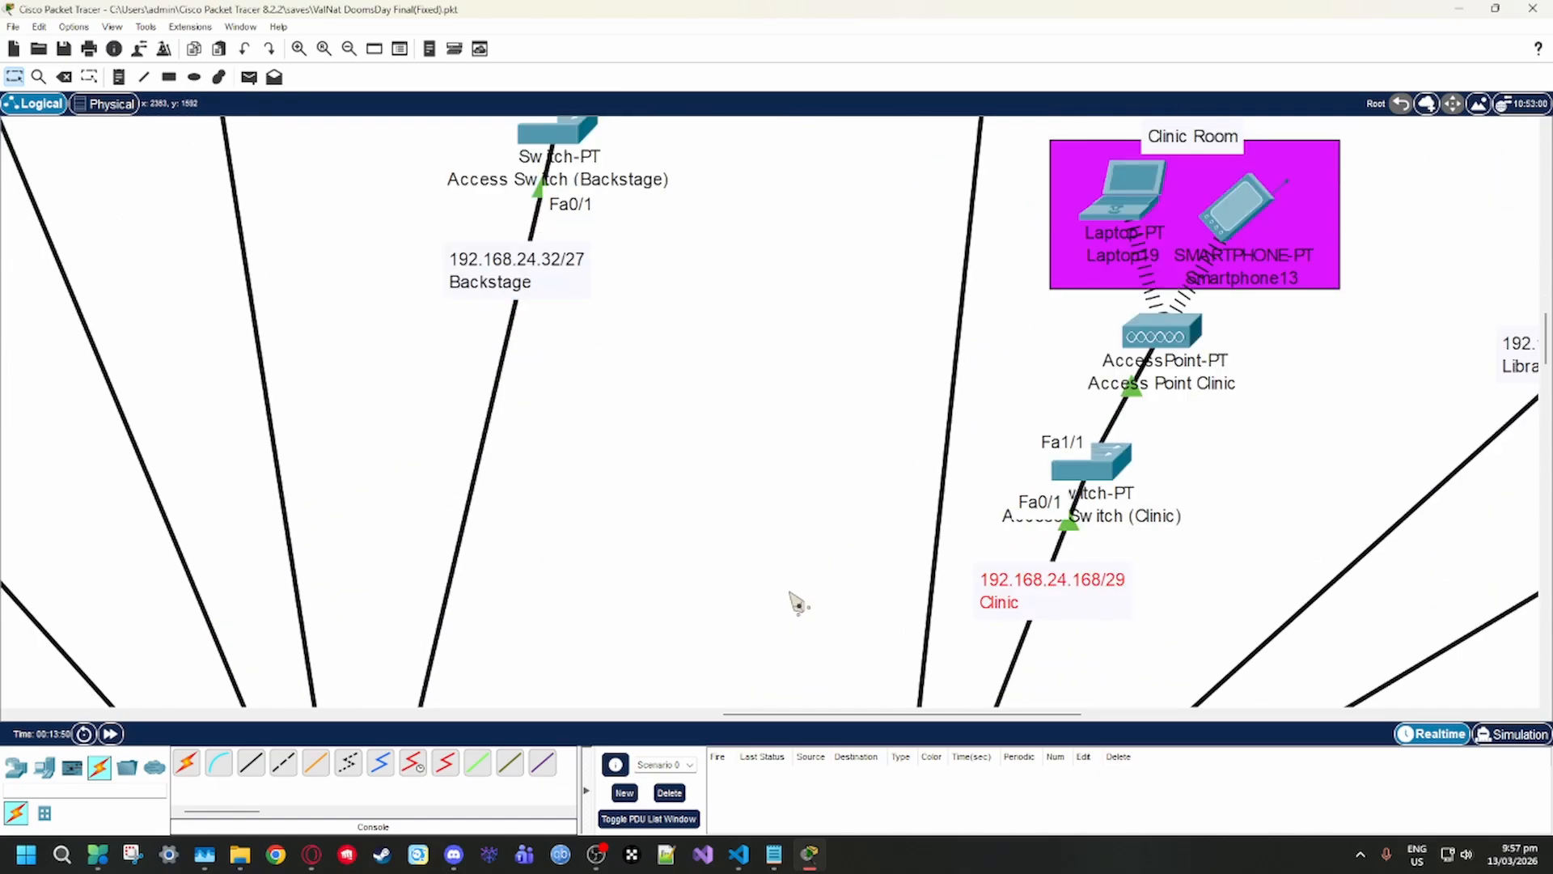
{"action": "scroll", "coordinate": [801, 607], "scroll_direction": "down", "scroll_amount": 4}
{"action": "scroll", "coordinate": [804, 606], "scroll_direction": "up", "scroll_amount": 4}
{"action": "left_click_drag", "start_coordinate": [1067, 621], "coordinate": [1058, 600]}
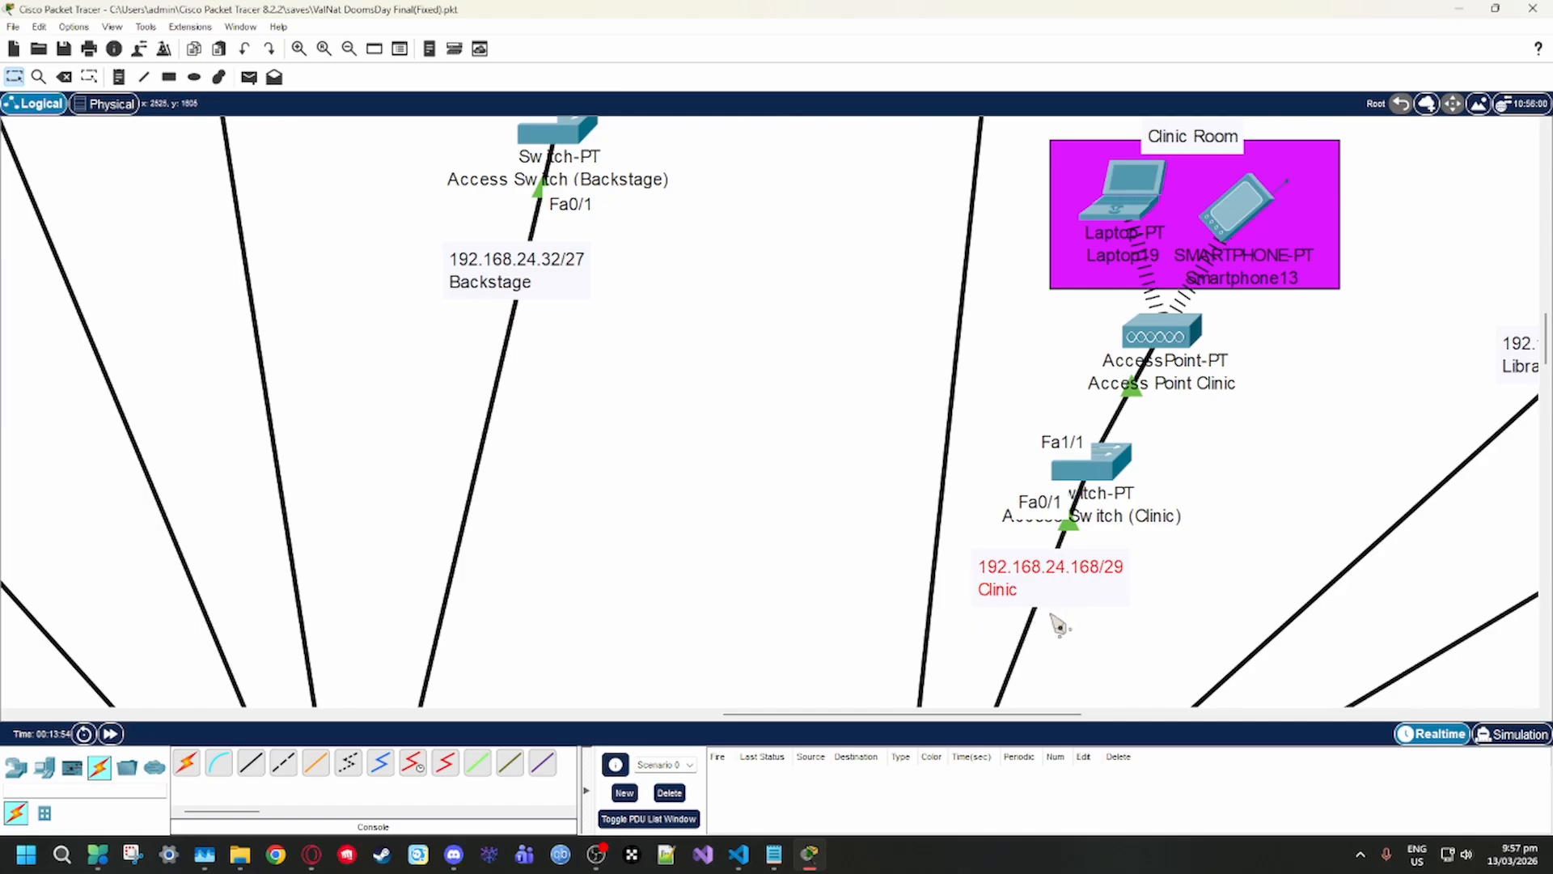
{"action": "left_click_drag", "start_coordinate": [1060, 625], "coordinate": [1064, 635]}
{"action": "left_click", "coordinate": [119, 77]}
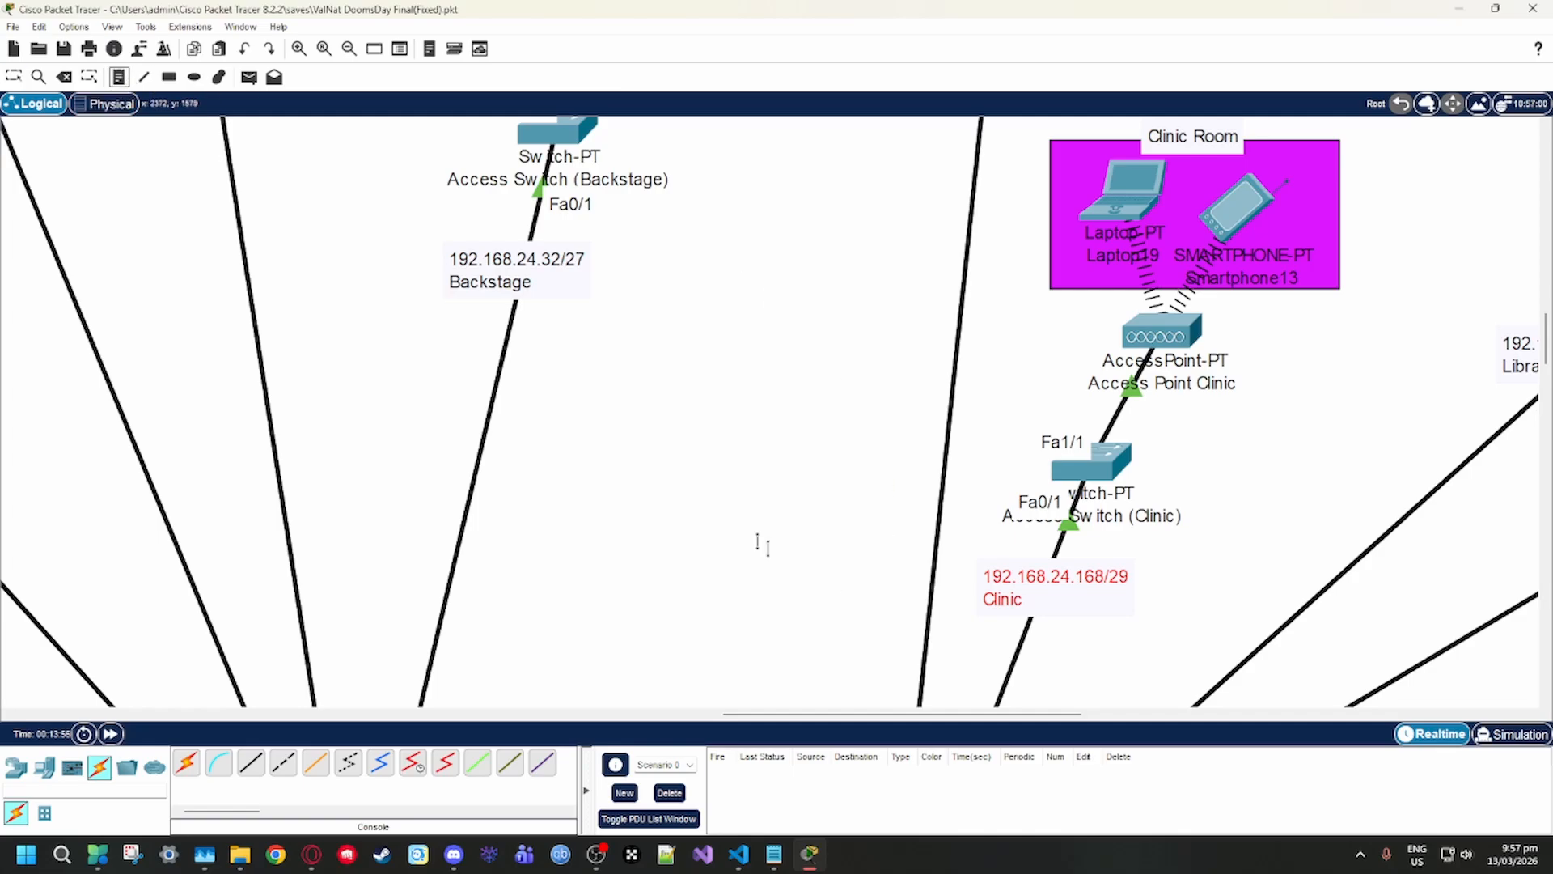
{"action": "left_click", "coordinate": [722, 456]}
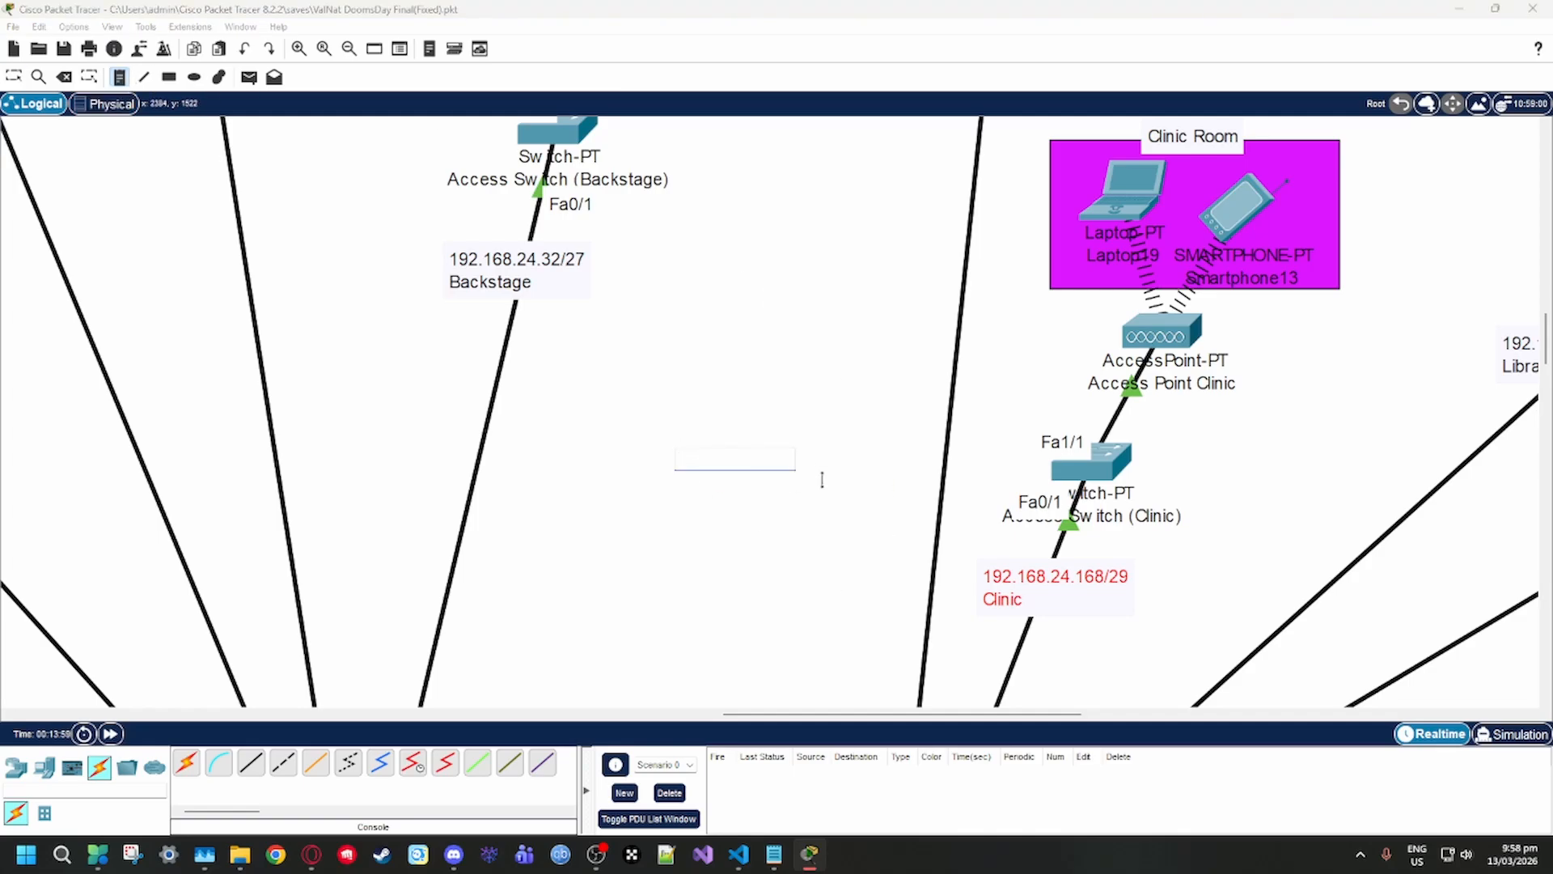
{"action": "key", "text": "Escape"}
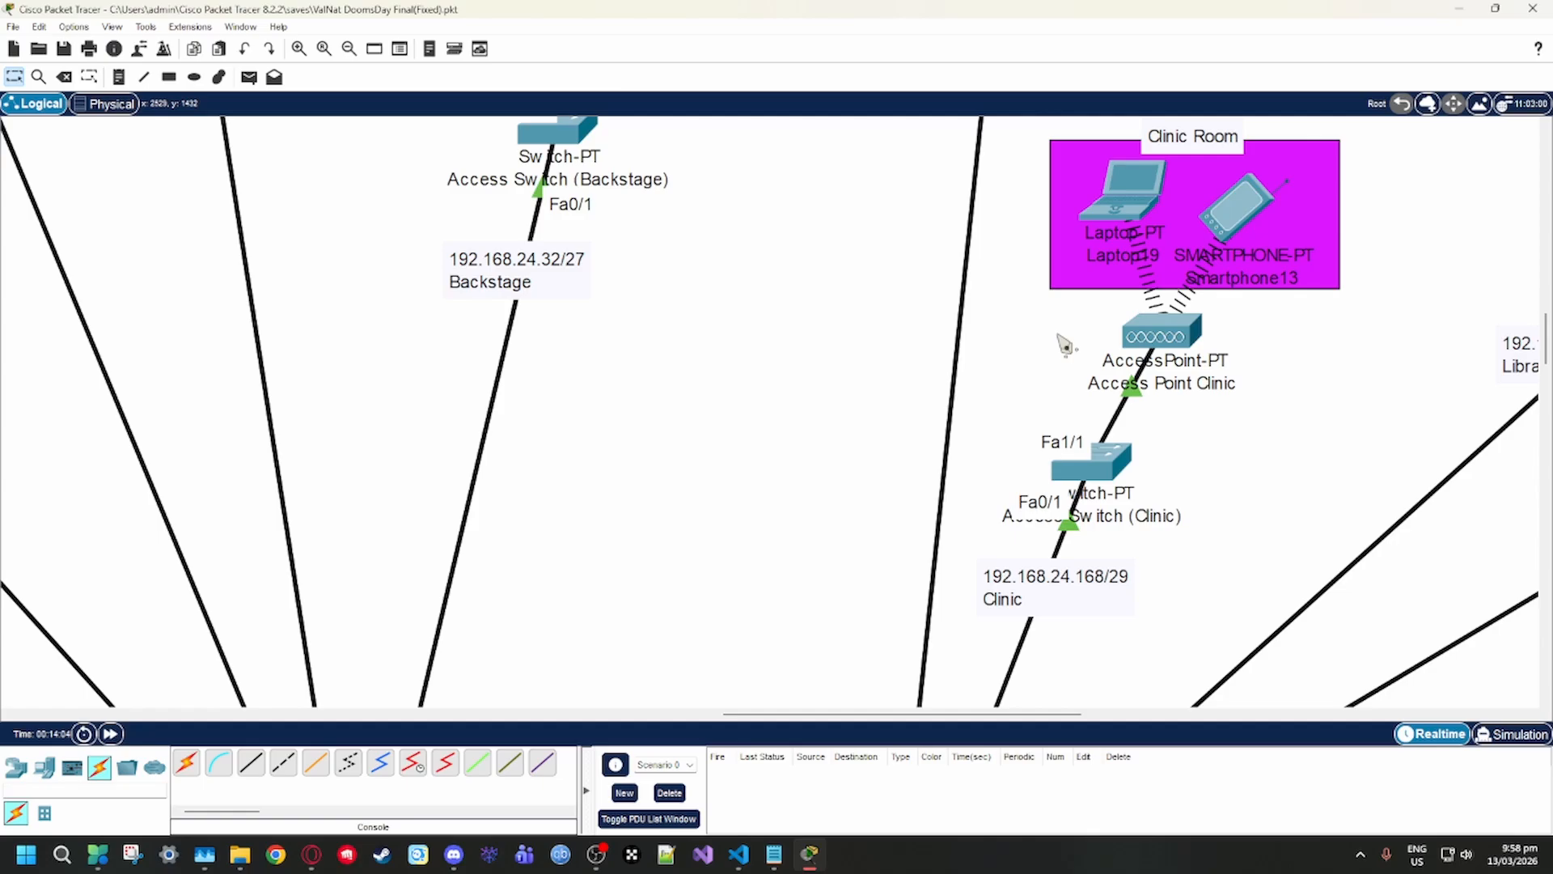
Survey the Admin Room, Server Room and Router 1 Main sections up to Router 3 Helper 2
{"action": "scroll", "coordinate": [1066, 346], "scroll_direction": "down", "scroll_amount": 10}
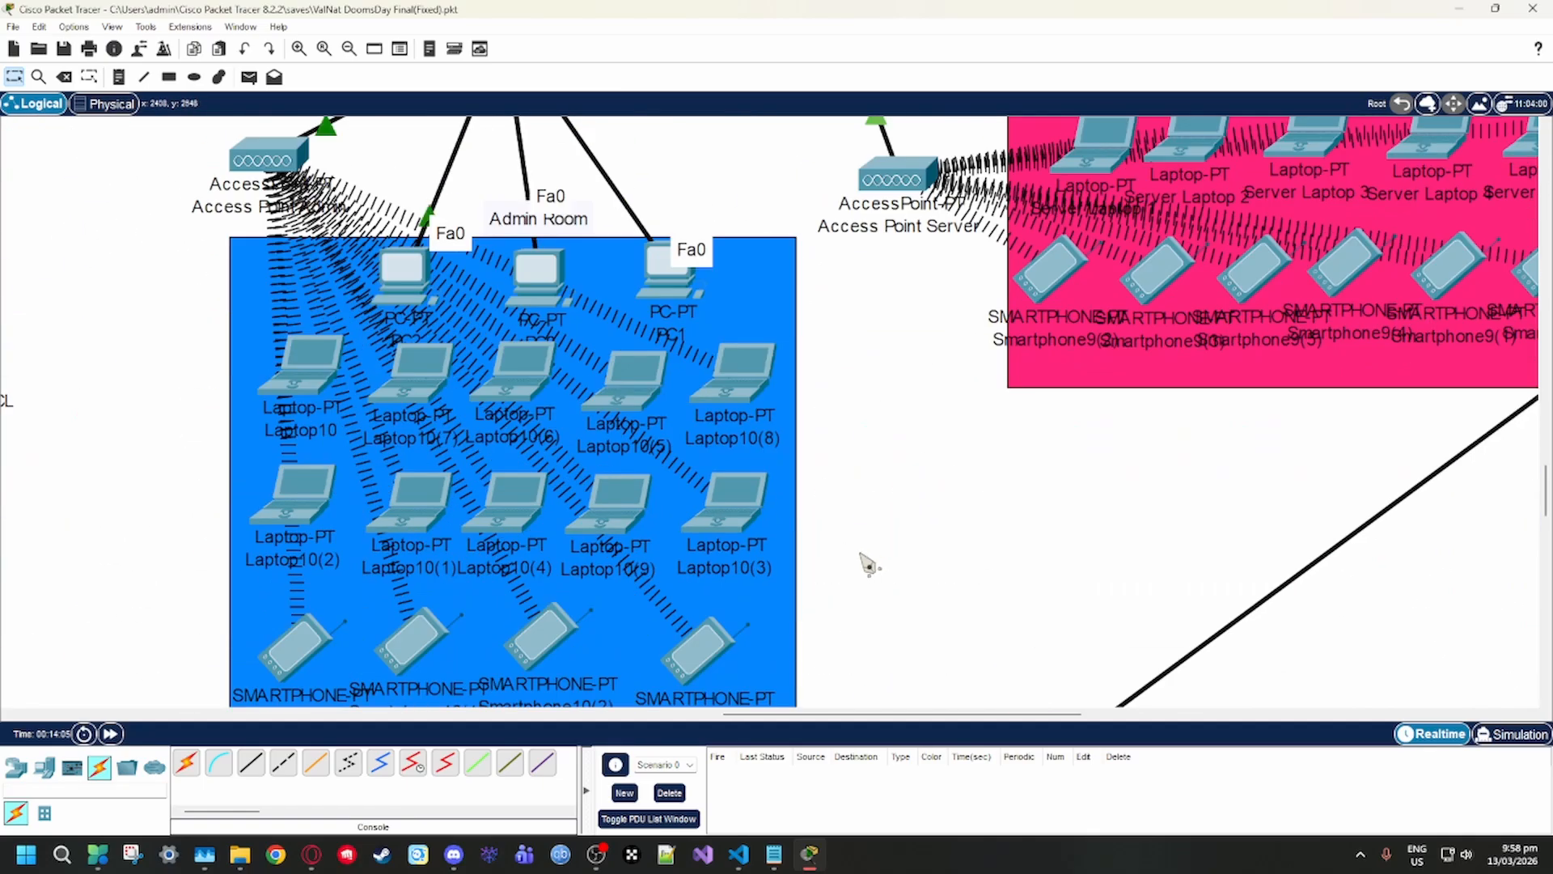
{"action": "scroll", "coordinate": [857, 558], "scroll_direction": "up", "scroll_amount": 3}
{"action": "scroll", "coordinate": [852, 554], "scroll_direction": "up", "scroll_amount": 1}
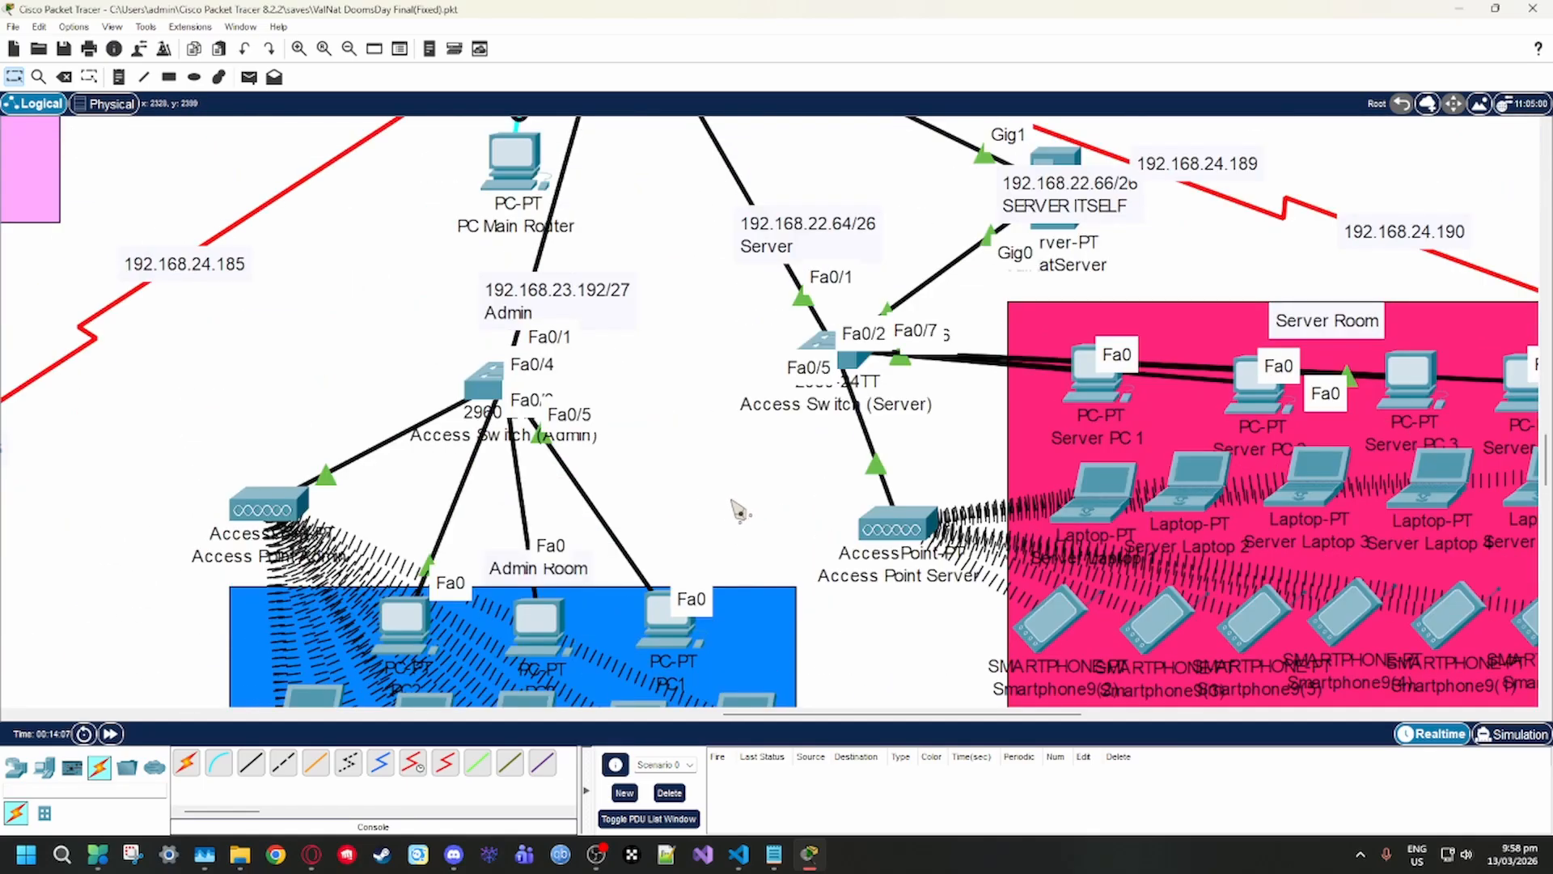
{"action": "scroll", "coordinate": [738, 510], "scroll_direction": "up", "scroll_amount": 6}
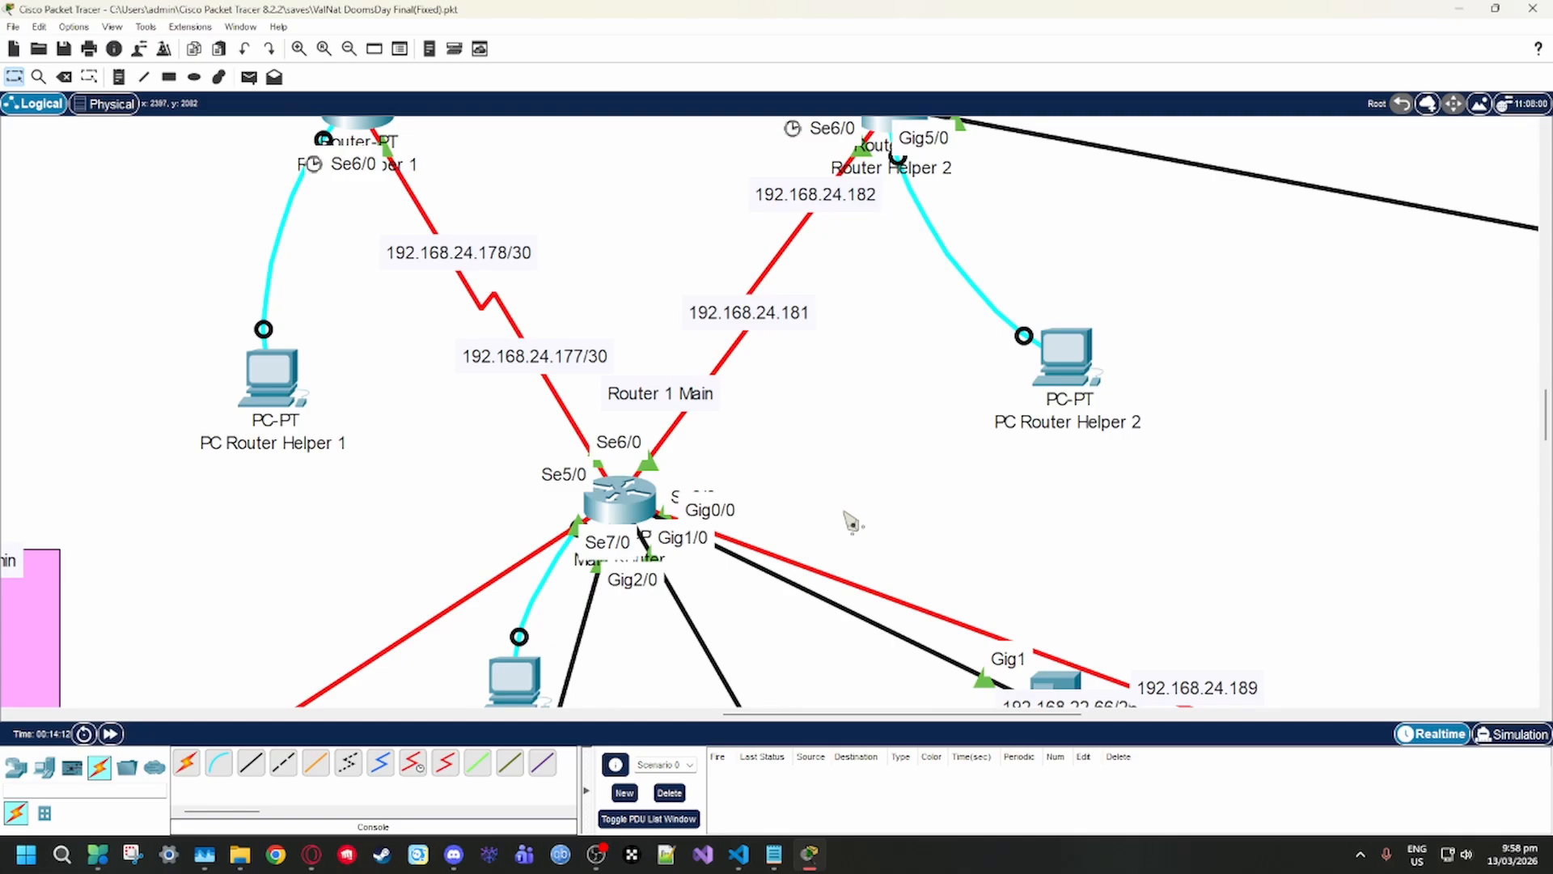
{"action": "scroll", "coordinate": [853, 524], "scroll_direction": "up", "scroll_amount": 4}
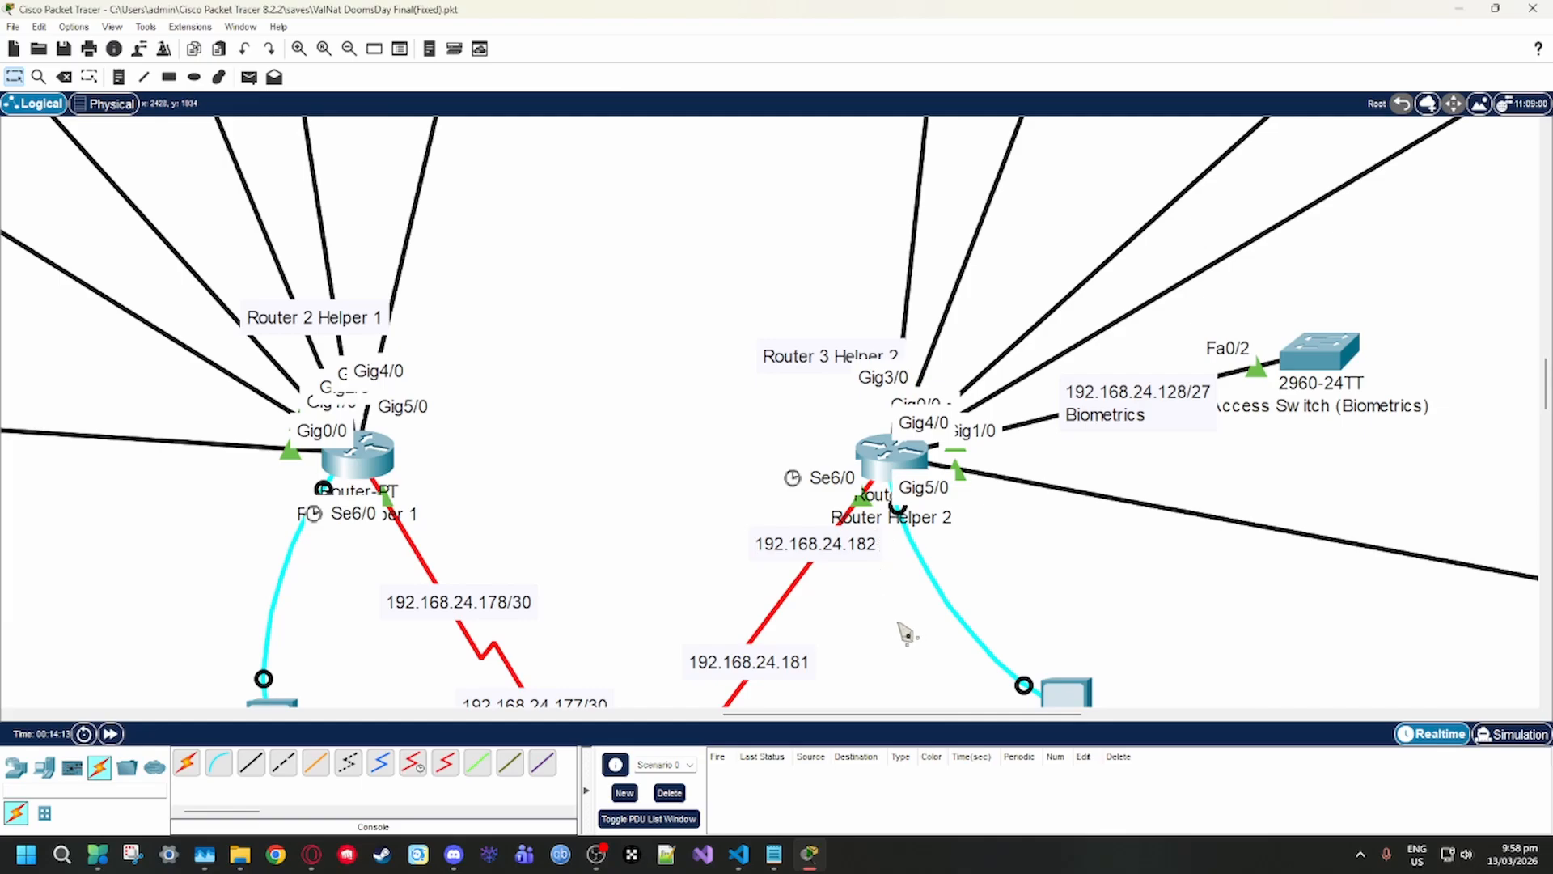
{"action": "scroll", "coordinate": [906, 631], "scroll_direction": "down", "scroll_amount": 2}
{"action": "scroll", "coordinate": [902, 607], "scroll_direction": "up", "scroll_amount": 1}
{"action": "scroll", "coordinate": [903, 602], "scroll_direction": "up", "scroll_amount": 1}
Review the static routes configured on Router Helper 2 and close its configuration window
{"action": "left_click", "coordinate": [890, 453]}
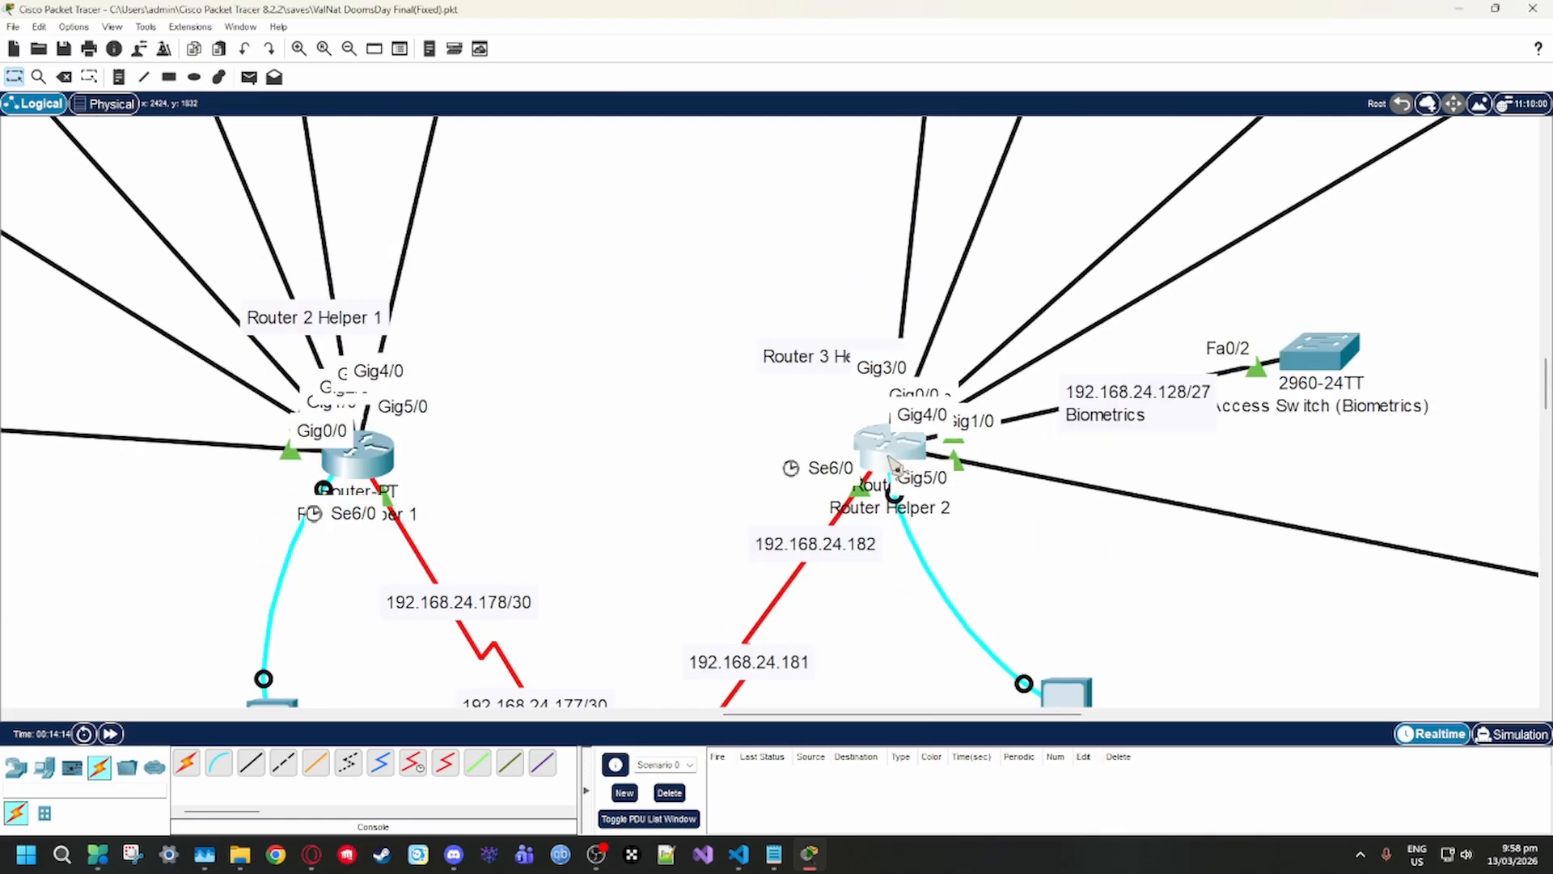
{"action": "left_click", "coordinate": [628, 216]}
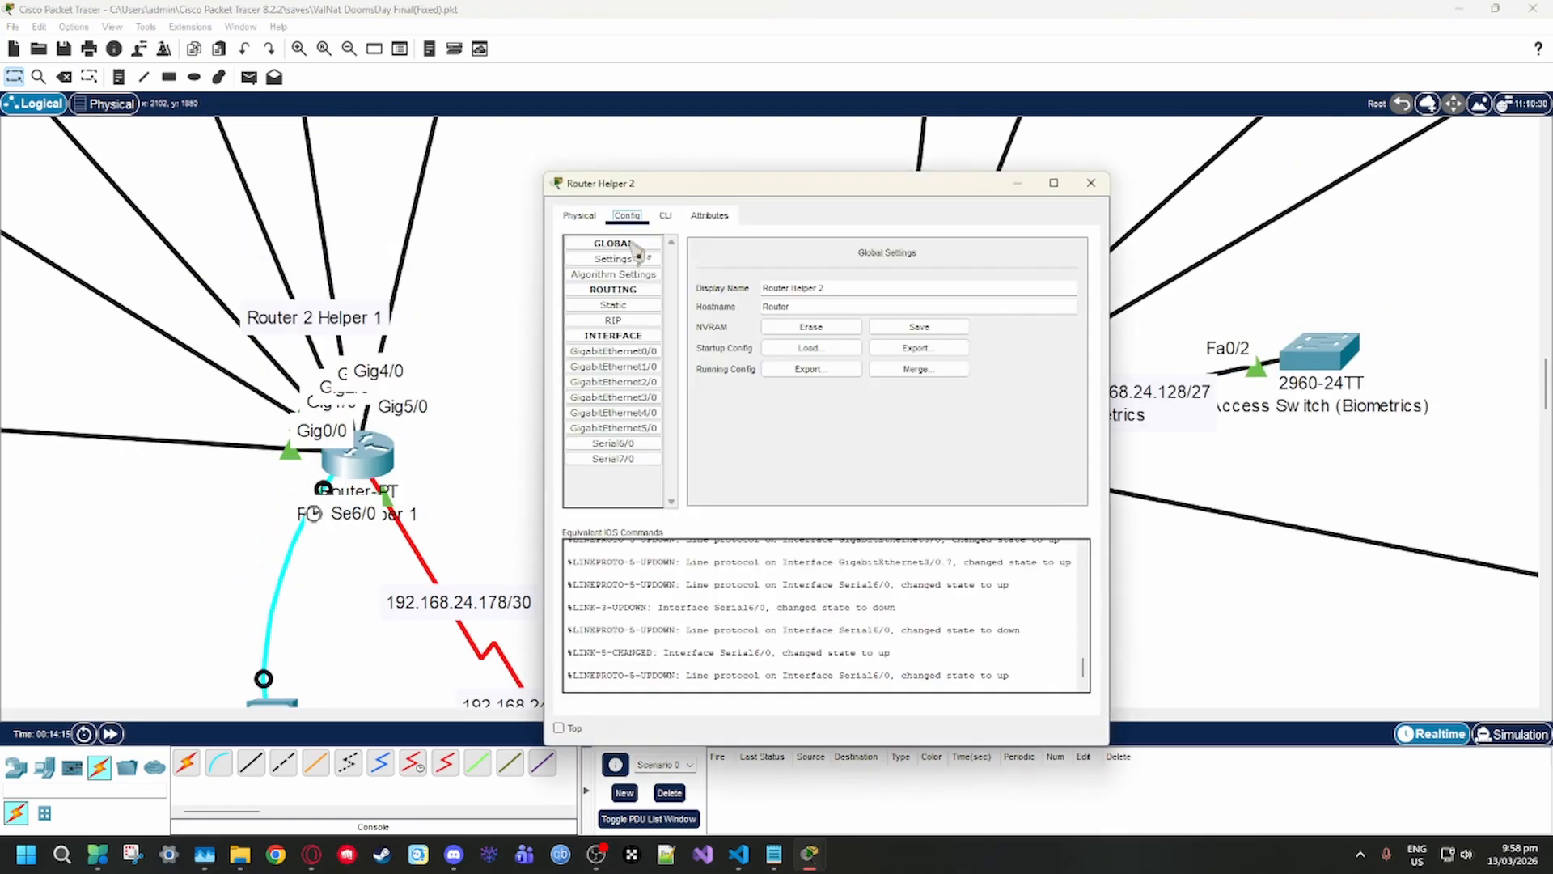
{"action": "left_click", "coordinate": [623, 306]}
{"action": "scroll", "coordinate": [336, 555], "scroll_direction": "down", "scroll_amount": 5}
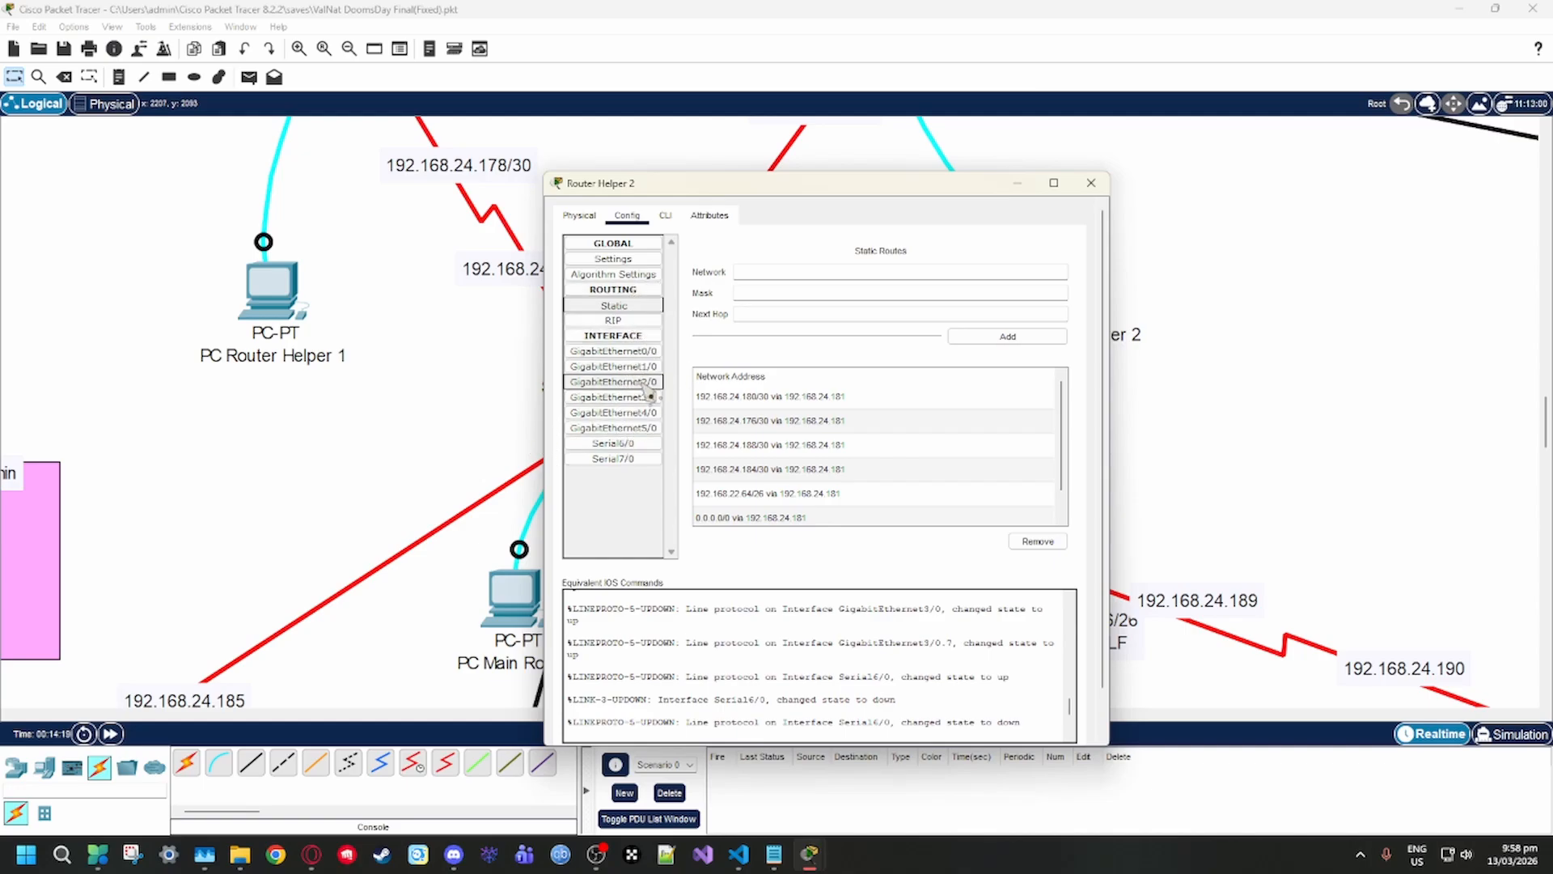
{"action": "scroll", "coordinate": [634, 368], "scroll_direction": "up", "scroll_amount": 5}
{"action": "scroll", "coordinate": [748, 478], "scroll_direction": "down", "scroll_amount": 2}
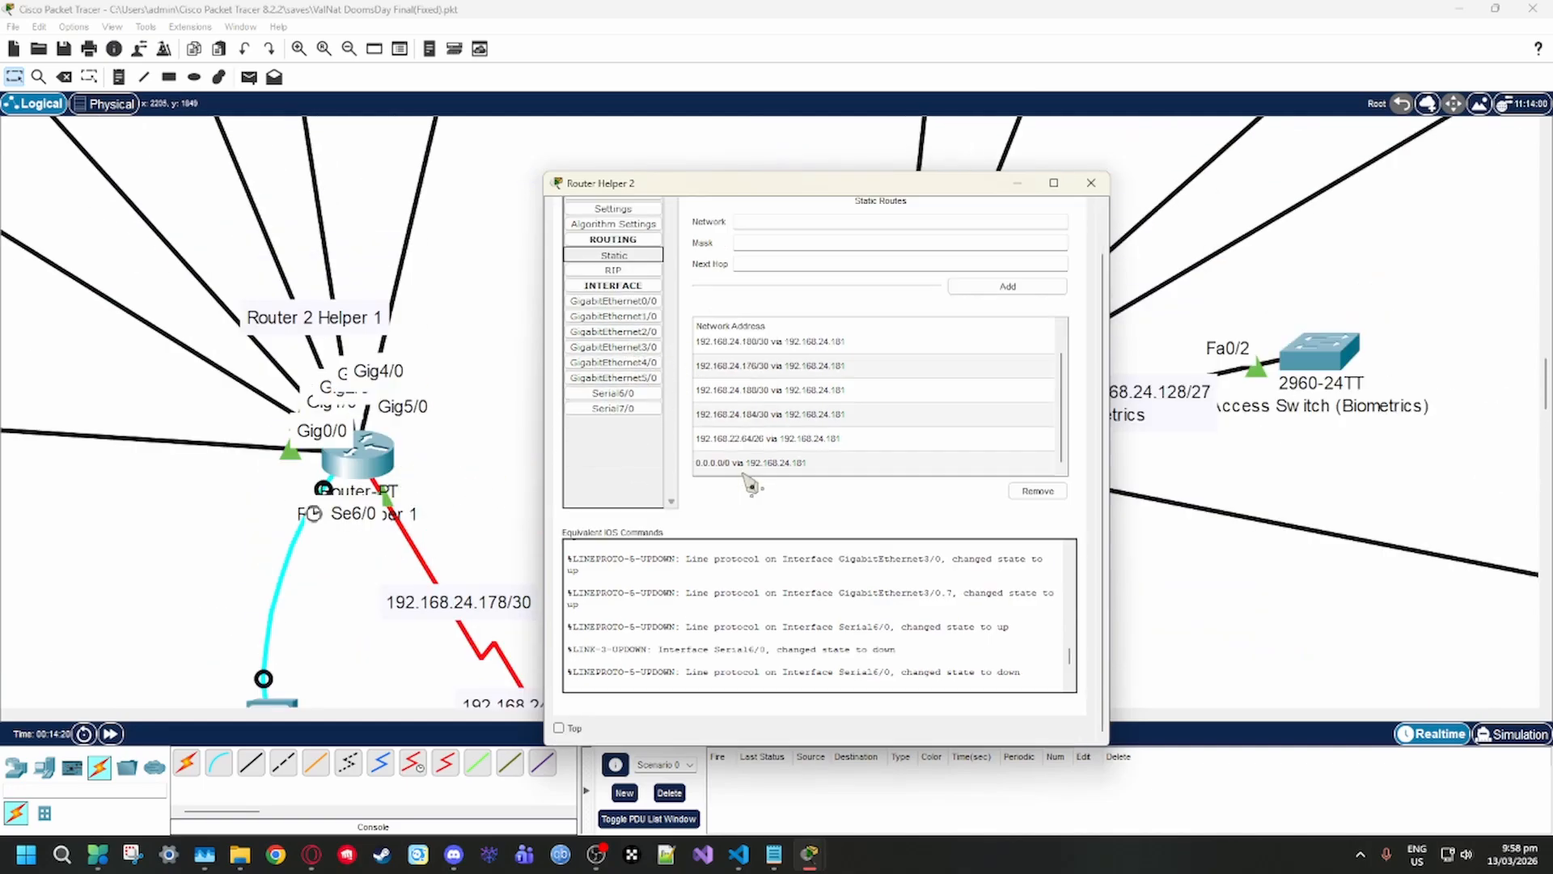
{"action": "left_click", "coordinate": [1091, 183]}
Survey the topology from the Main Router and Server Room across the Student and Canteen links to Access Switch (Public/Students 1/2/3/4/5)
{"action": "scroll", "coordinate": [849, 473], "scroll_direction": "down", "scroll_amount": 9}
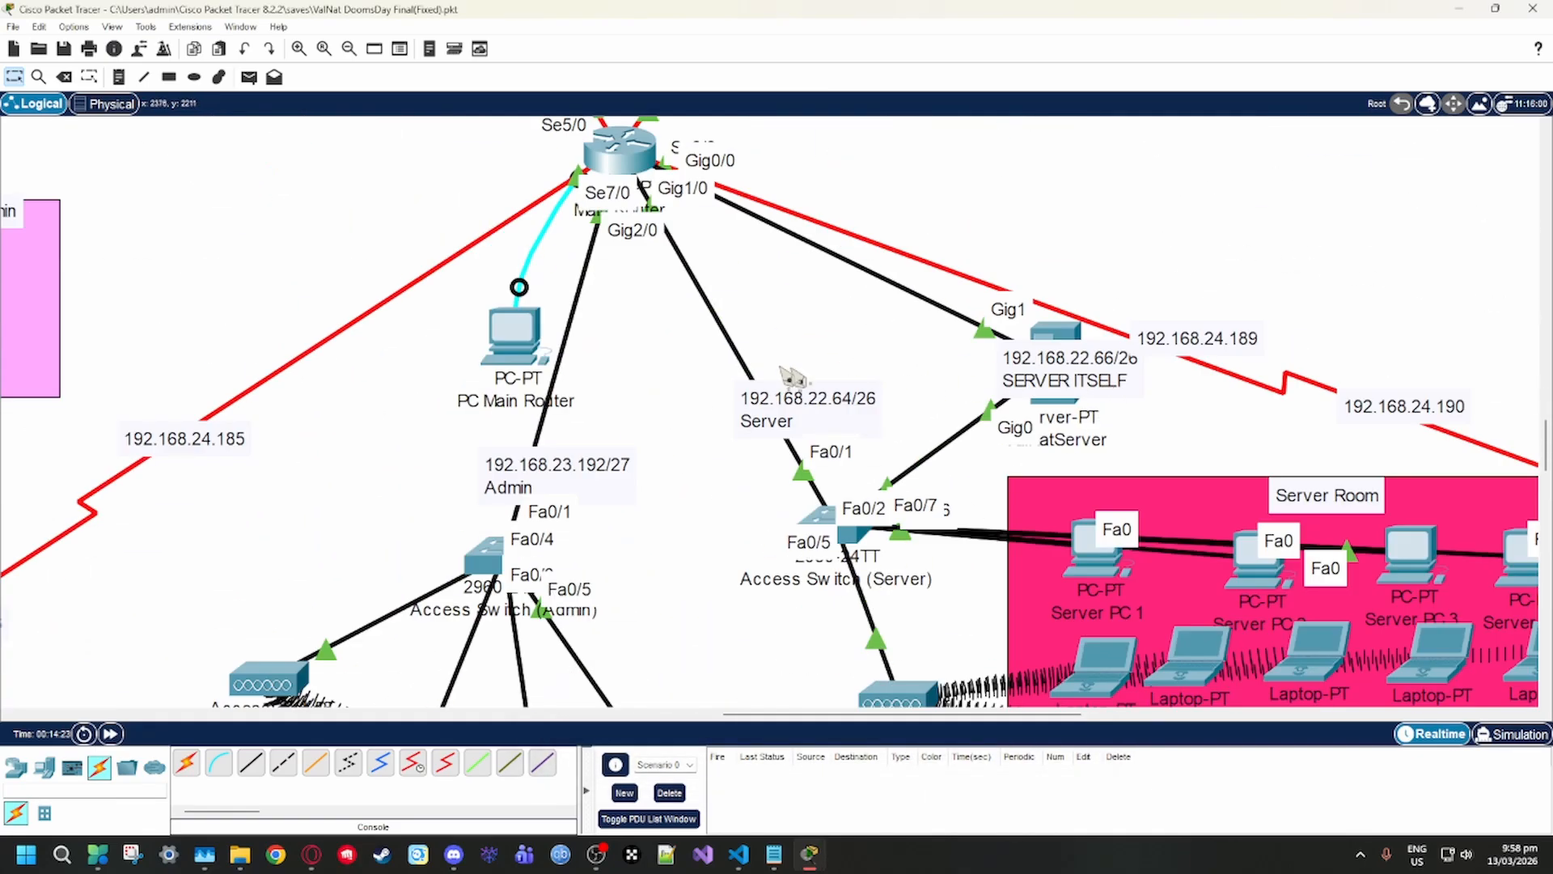
{"action": "scroll", "coordinate": [765, 400], "scroll_direction": "up", "scroll_amount": 2}
{"action": "scroll", "coordinate": [776, 407], "scroll_direction": "down", "scroll_amount": 5}
{"action": "scroll", "coordinate": [889, 526], "scroll_direction": "right", "scroll_amount": 10}
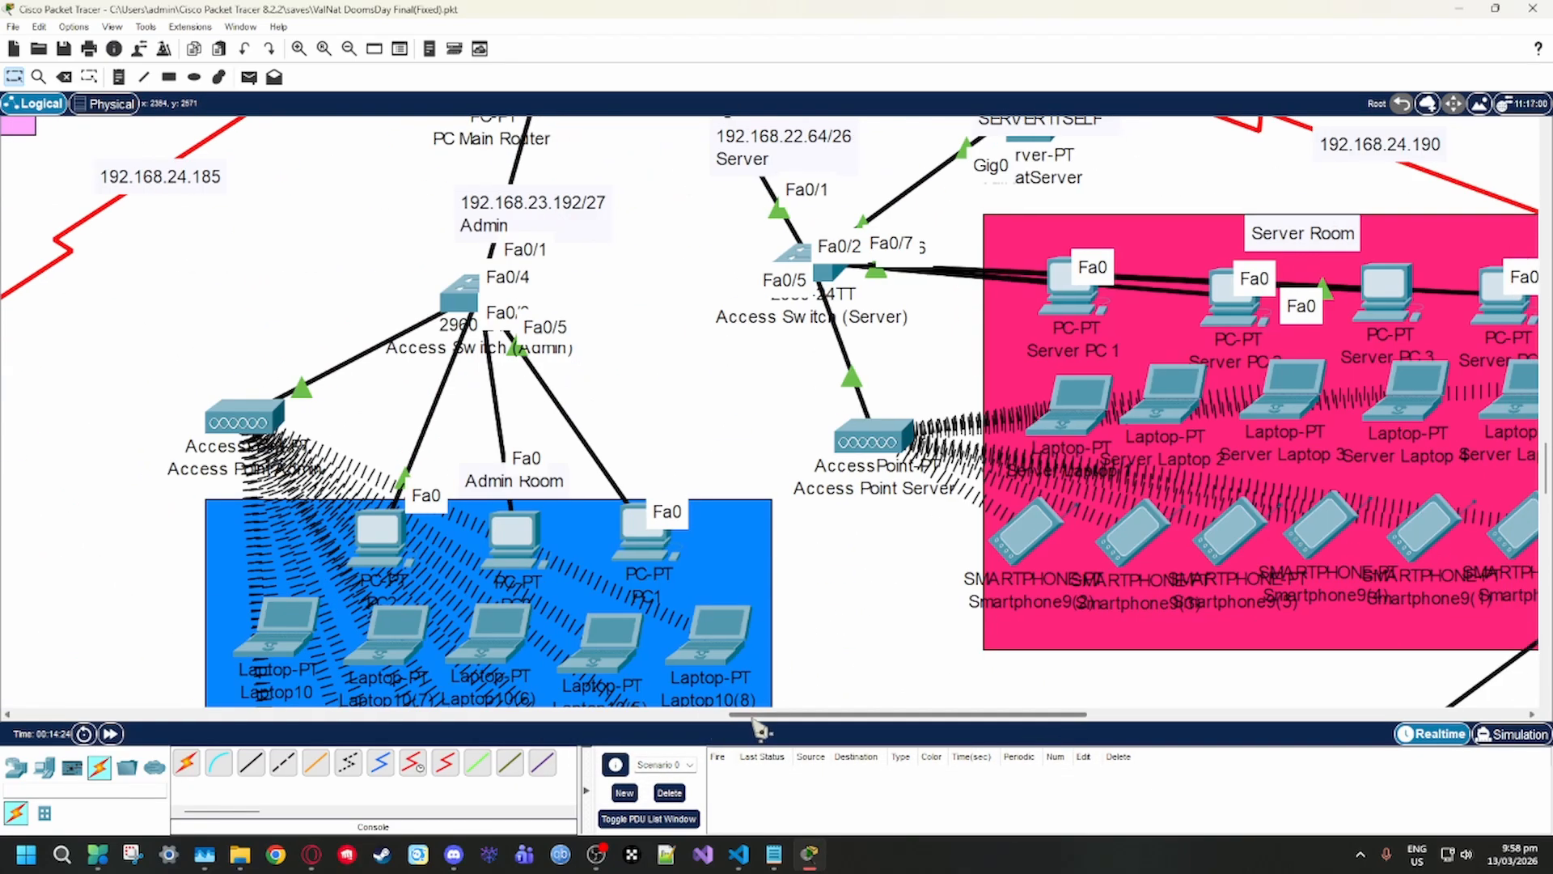
{"action": "scroll", "coordinate": [1003, 659], "scroll_direction": "up", "scroll_amount": 6}
{"action": "scroll", "coordinate": [809, 631], "scroll_direction": "left", "scroll_amount": 10}
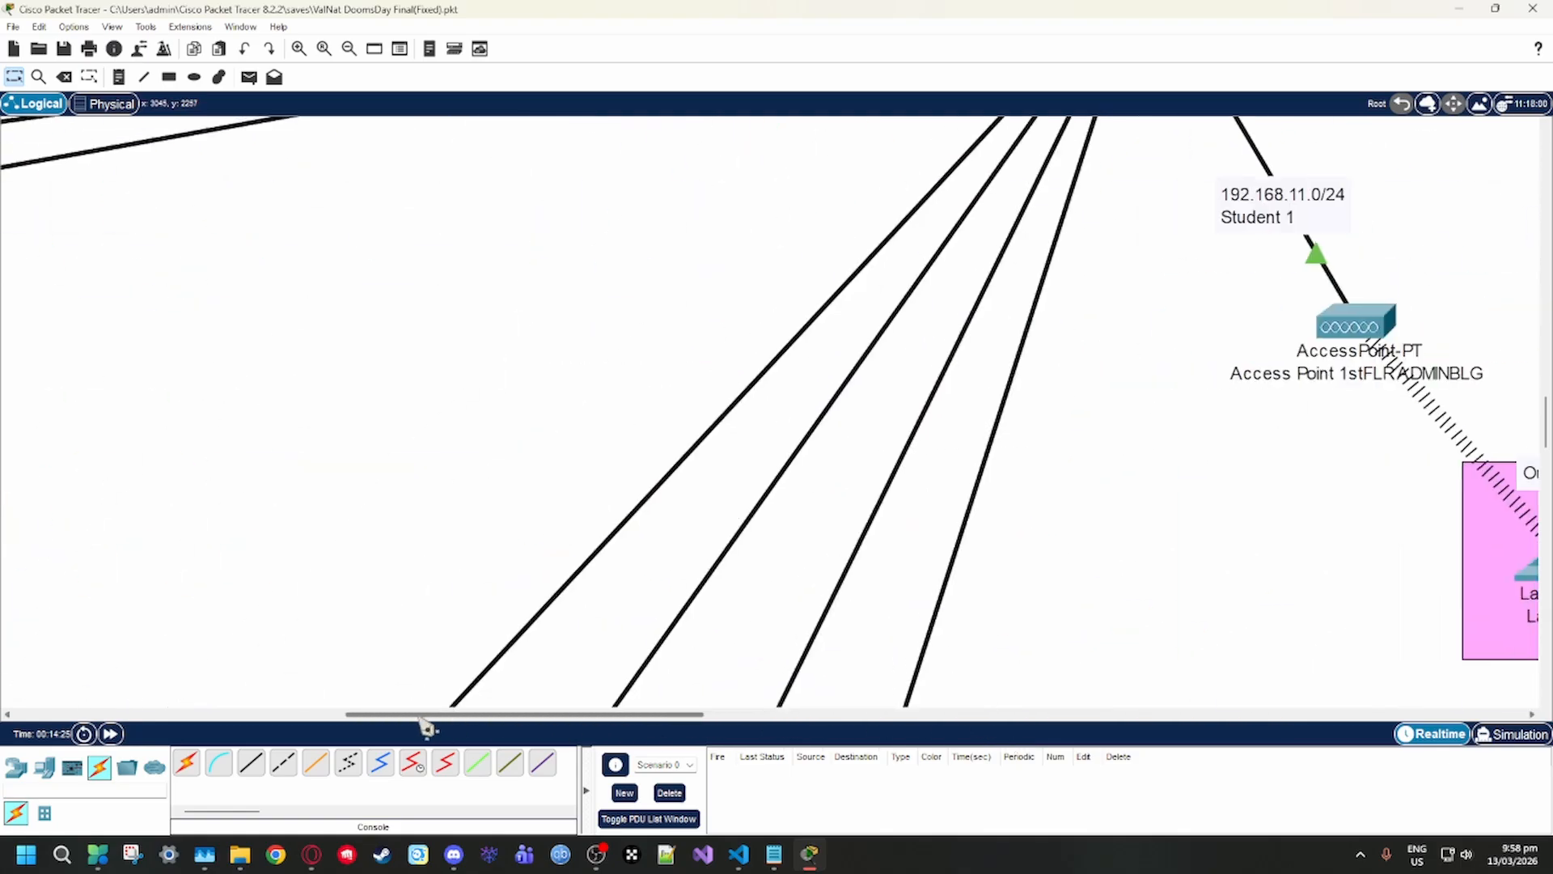
{"action": "scroll", "coordinate": [578, 631], "scroll_direction": "down", "scroll_amount": 6}
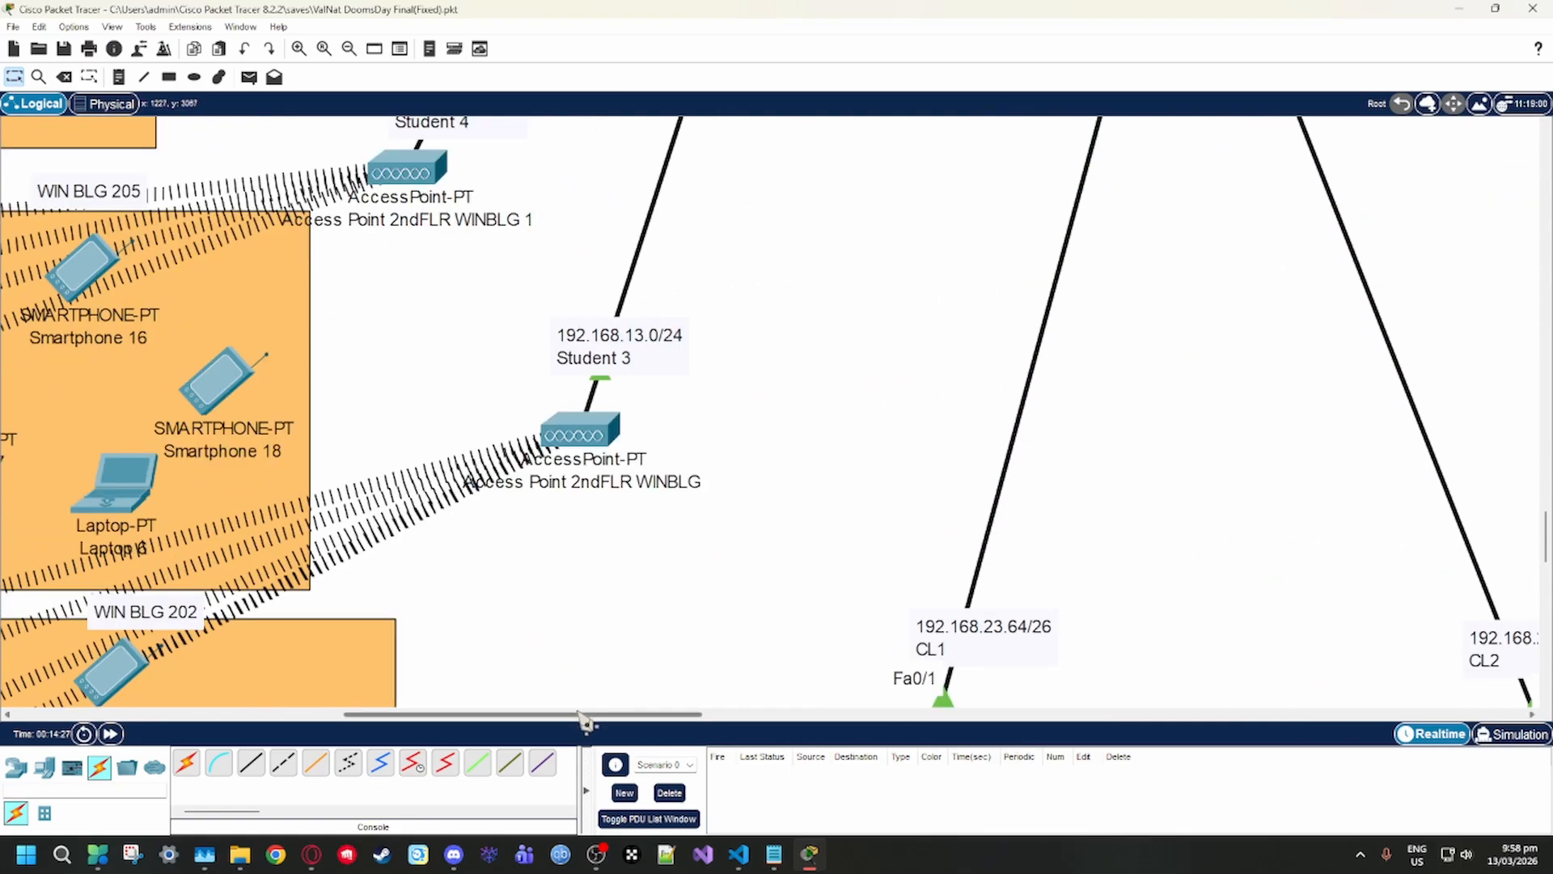
{"action": "left_click_drag", "start_coordinate": [590, 717], "coordinate": [906, 702]}
{"action": "scroll", "coordinate": [667, 646], "scroll_direction": "up", "scroll_amount": 3}
{"action": "scroll", "coordinate": [639, 559], "scroll_direction": "up", "scroll_amount": 6}
{"action": "scroll", "coordinate": [648, 567], "scroll_direction": "up", "scroll_amount": 8}
{"action": "scroll", "coordinate": [763, 617], "scroll_direction": "down", "scroll_amount": 3}
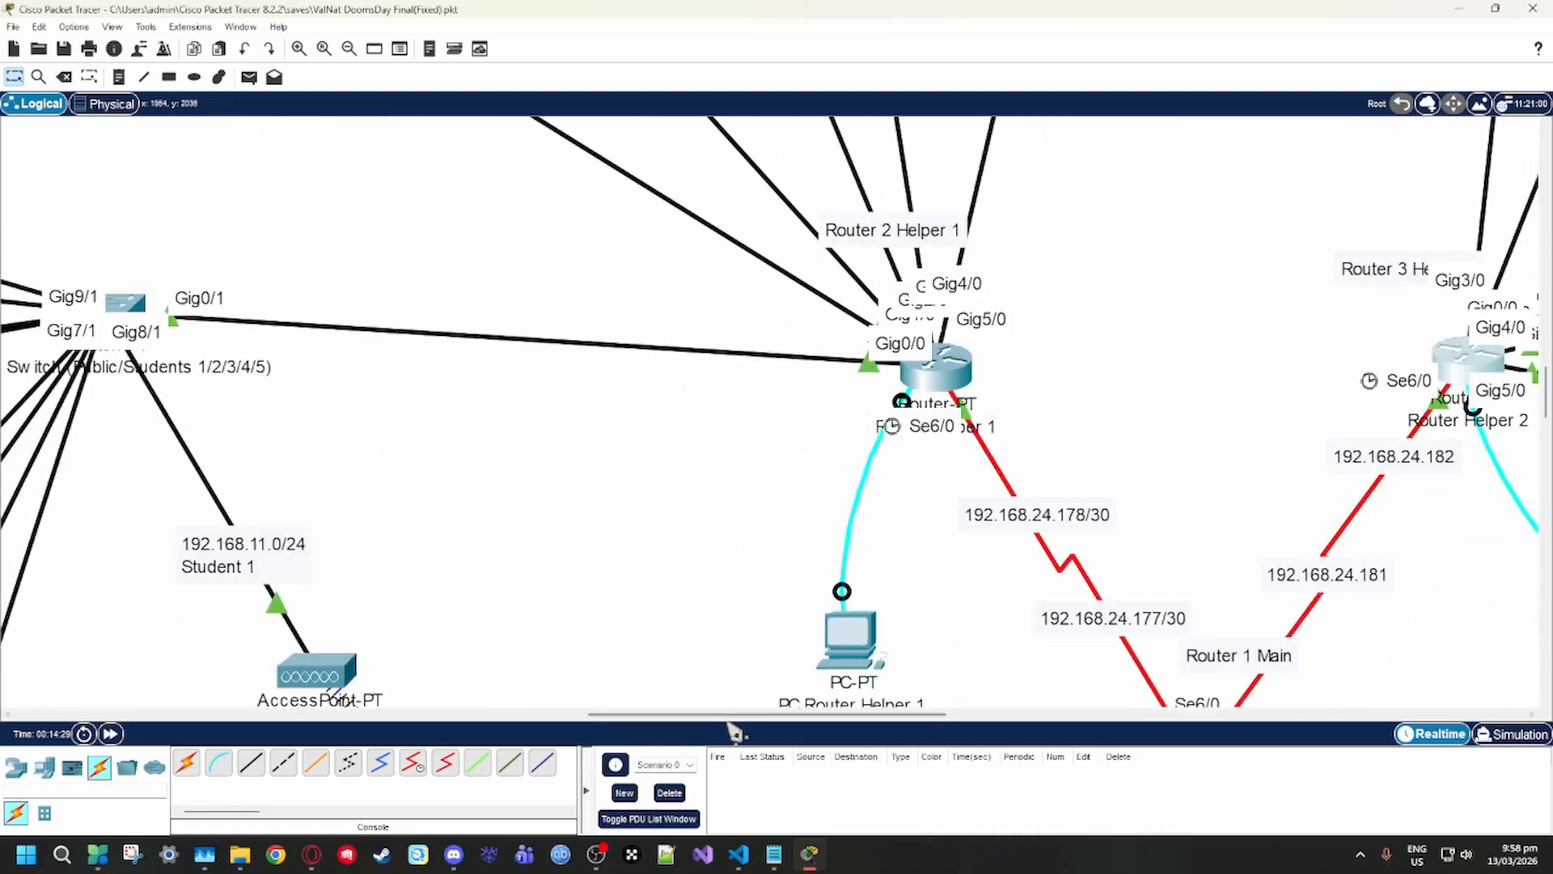
{"action": "left_click_drag", "start_coordinate": [732, 718], "coordinate": [513, 652]}
{"action": "scroll", "coordinate": [864, 680], "scroll_direction": "up", "scroll_amount": 4}
{"action": "scroll", "coordinate": [809, 584], "scroll_direction": "up", "scroll_amount": 4}
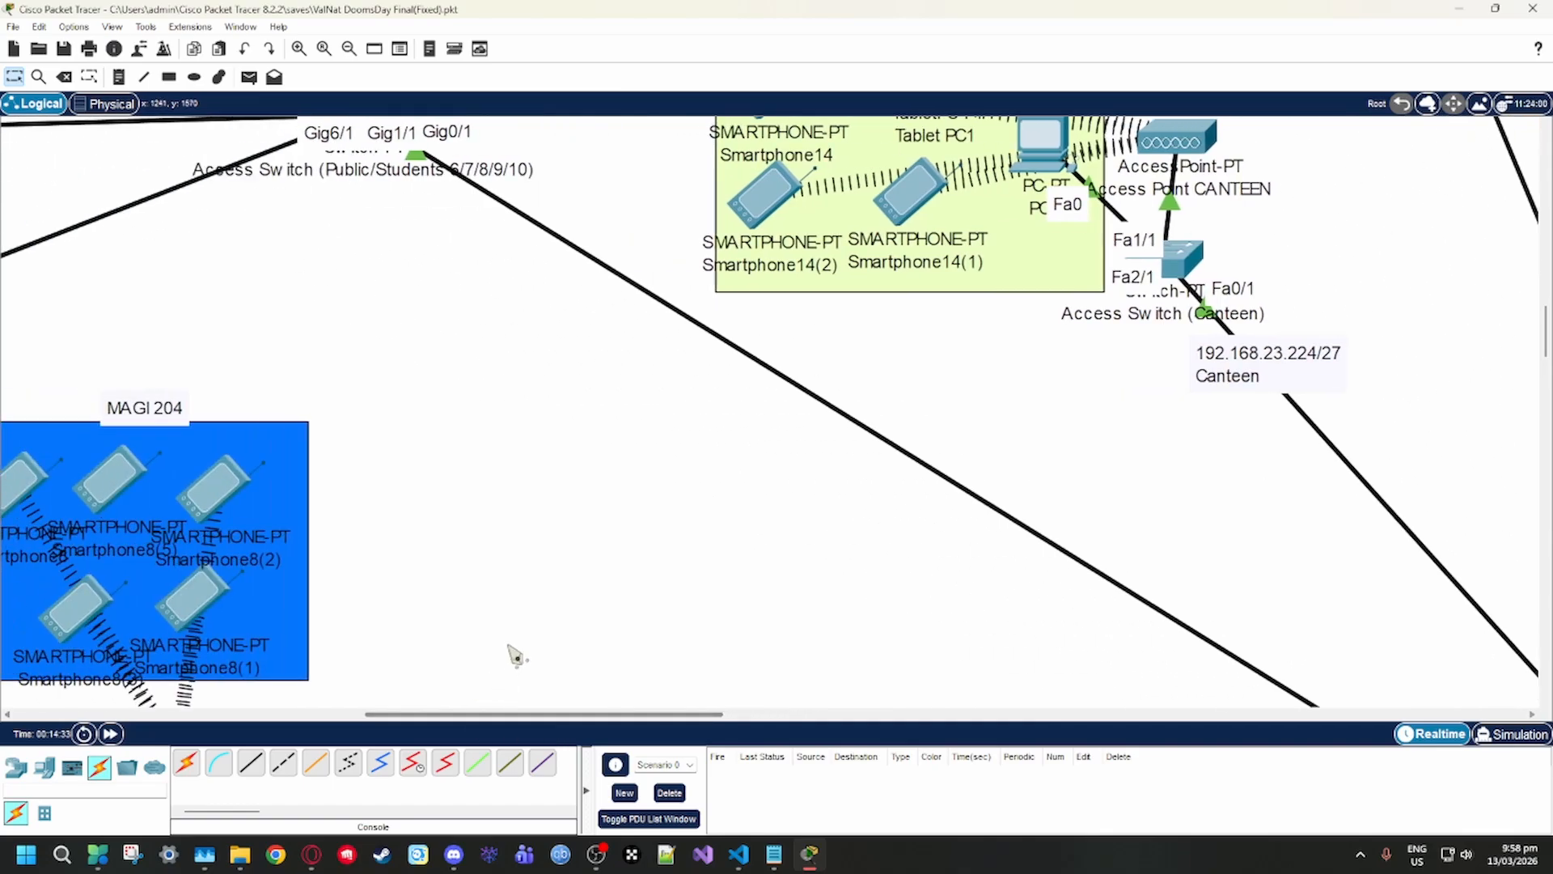
{"action": "scroll", "coordinate": [550, 655], "scroll_direction": "down", "scroll_amount": 5}
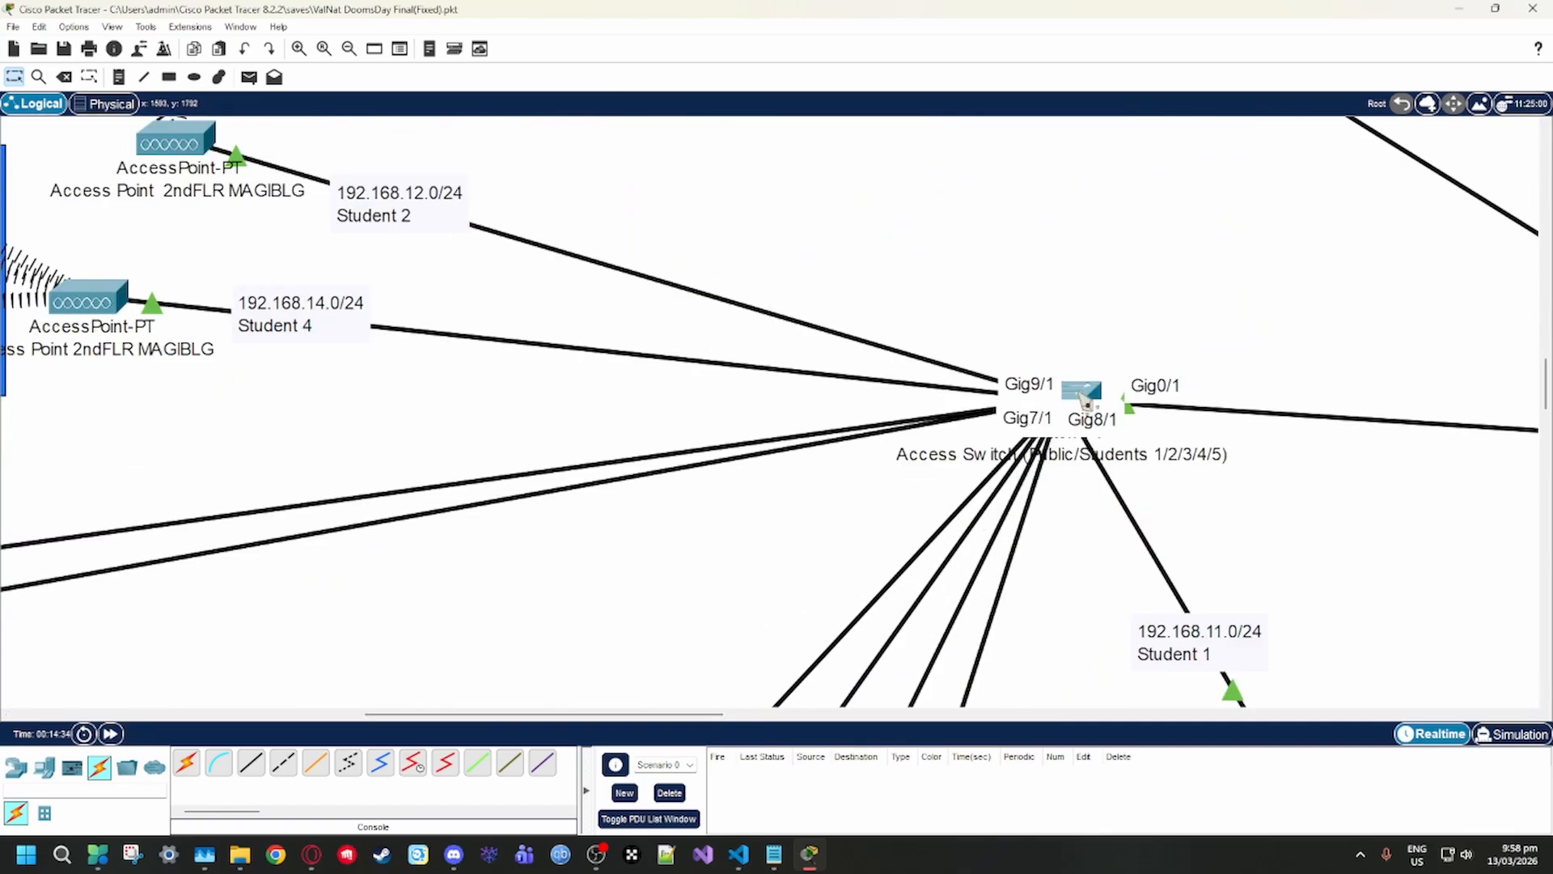
Open the VLAN database of Access Switch (Public/Students 1/2/3/4/5) to examine its public VLANs
{"action": "left_click", "coordinate": [1082, 392]}
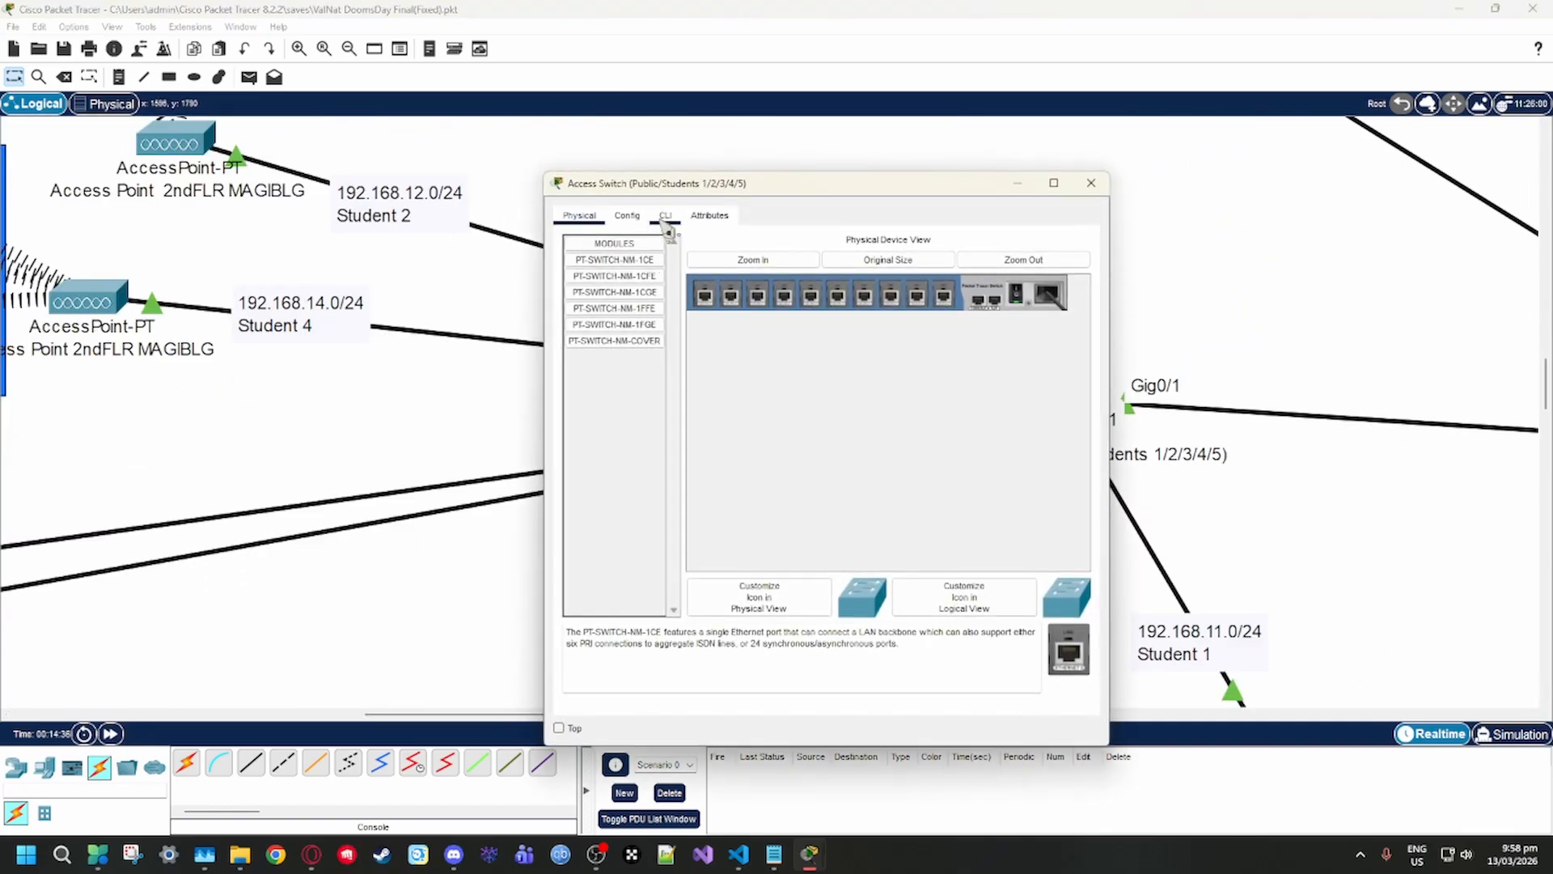
{"action": "left_click", "coordinate": [627, 215]}
{"action": "left_click", "coordinate": [614, 305]}
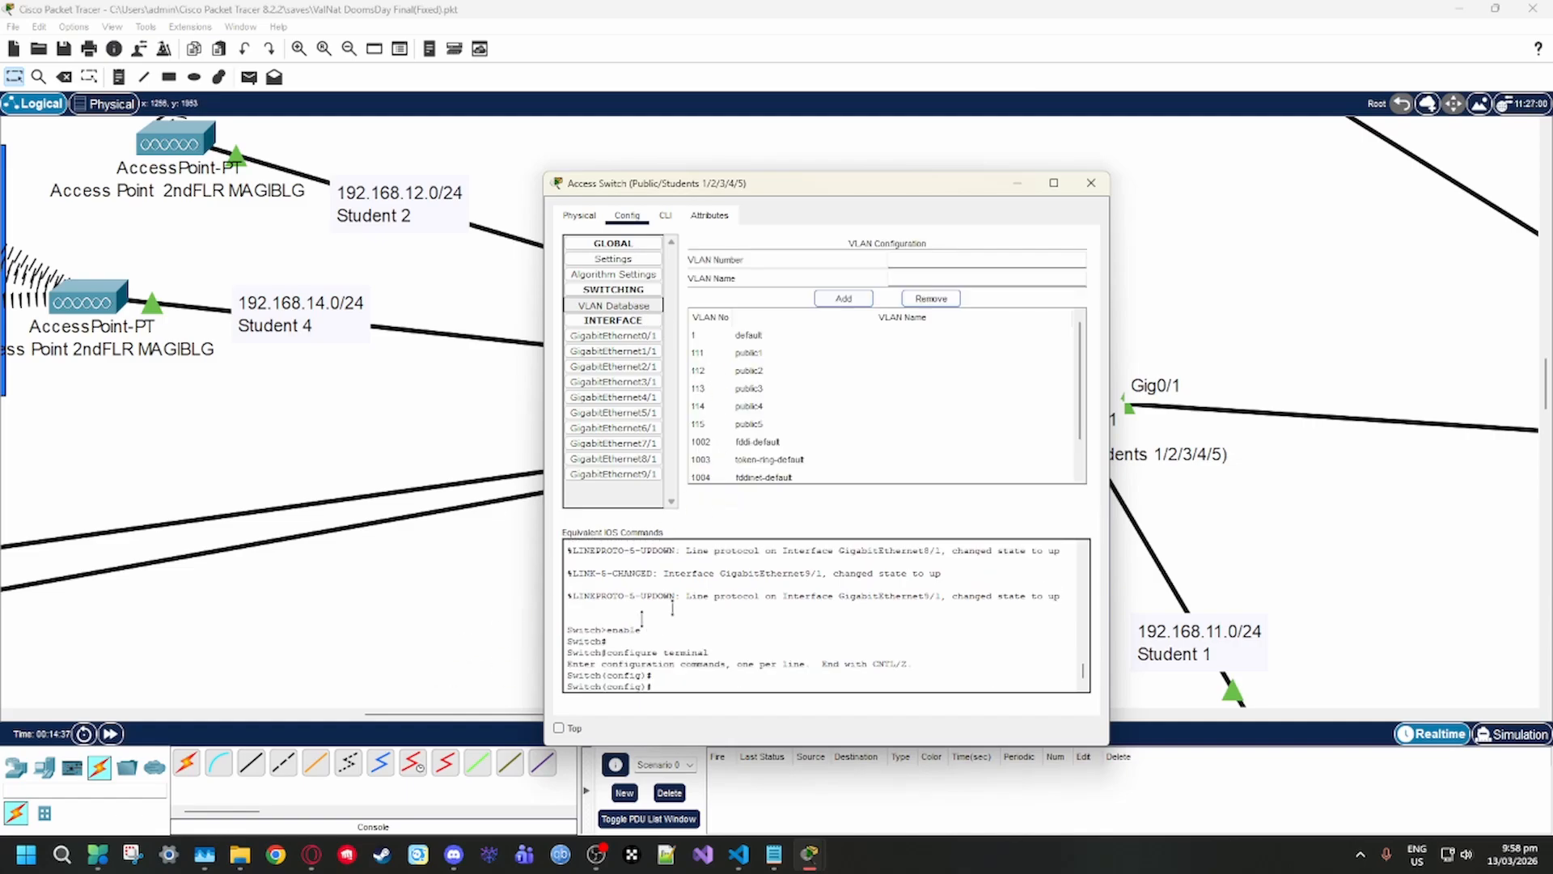
Reposition the switch's configuration window below the switch so the link between its Gig0/1 port and Router 2 Helper 1 can be seen
{"action": "left_click_drag", "start_coordinate": [859, 189], "coordinate": [365, 138]}
{"action": "left_click_drag", "start_coordinate": [701, 715], "coordinate": [858, 725]}
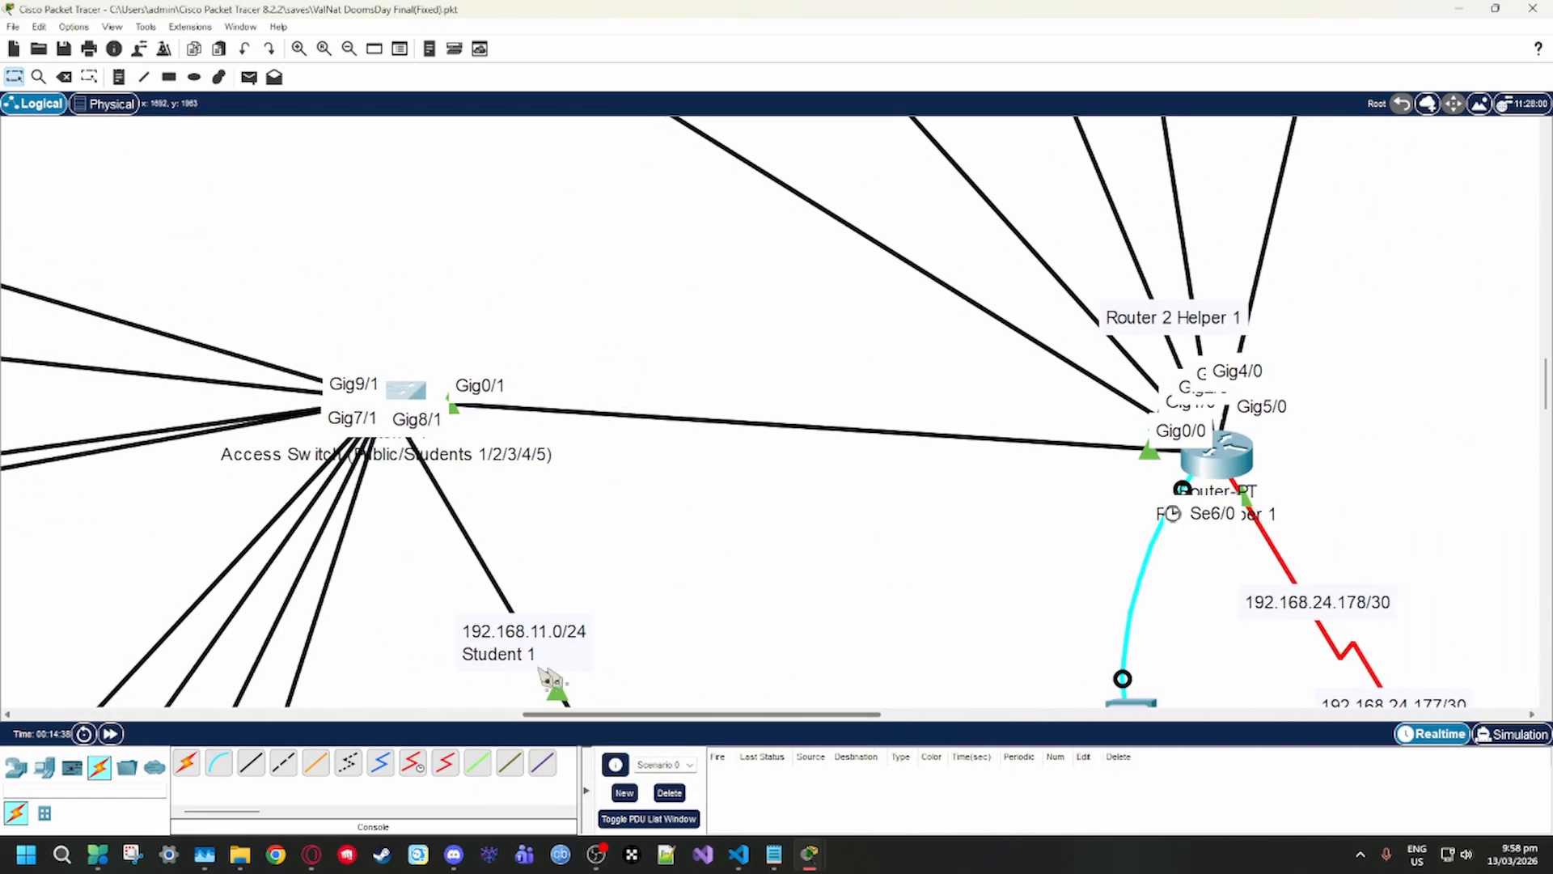
{"action": "scroll", "coordinate": [540, 670], "scroll_direction": "up", "scroll_amount": 2}
{"action": "scroll", "coordinate": [472, 667], "scroll_direction": "down", "scroll_amount": 3}
{"action": "left_click", "coordinate": [418, 302]}
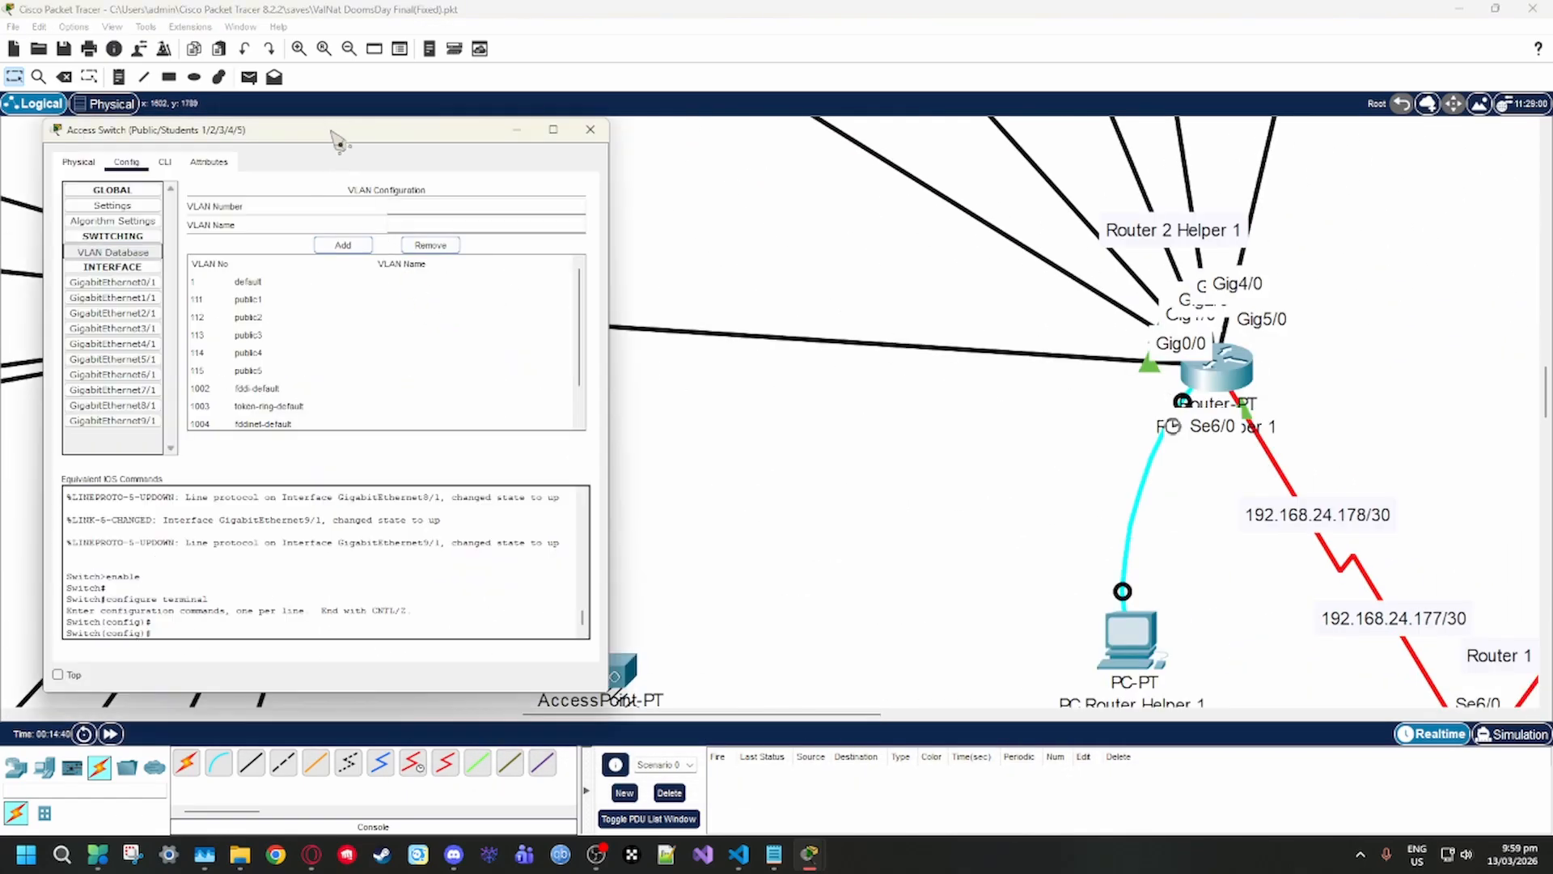
{"action": "left_click_drag", "start_coordinate": [339, 142], "coordinate": [455, 337]}
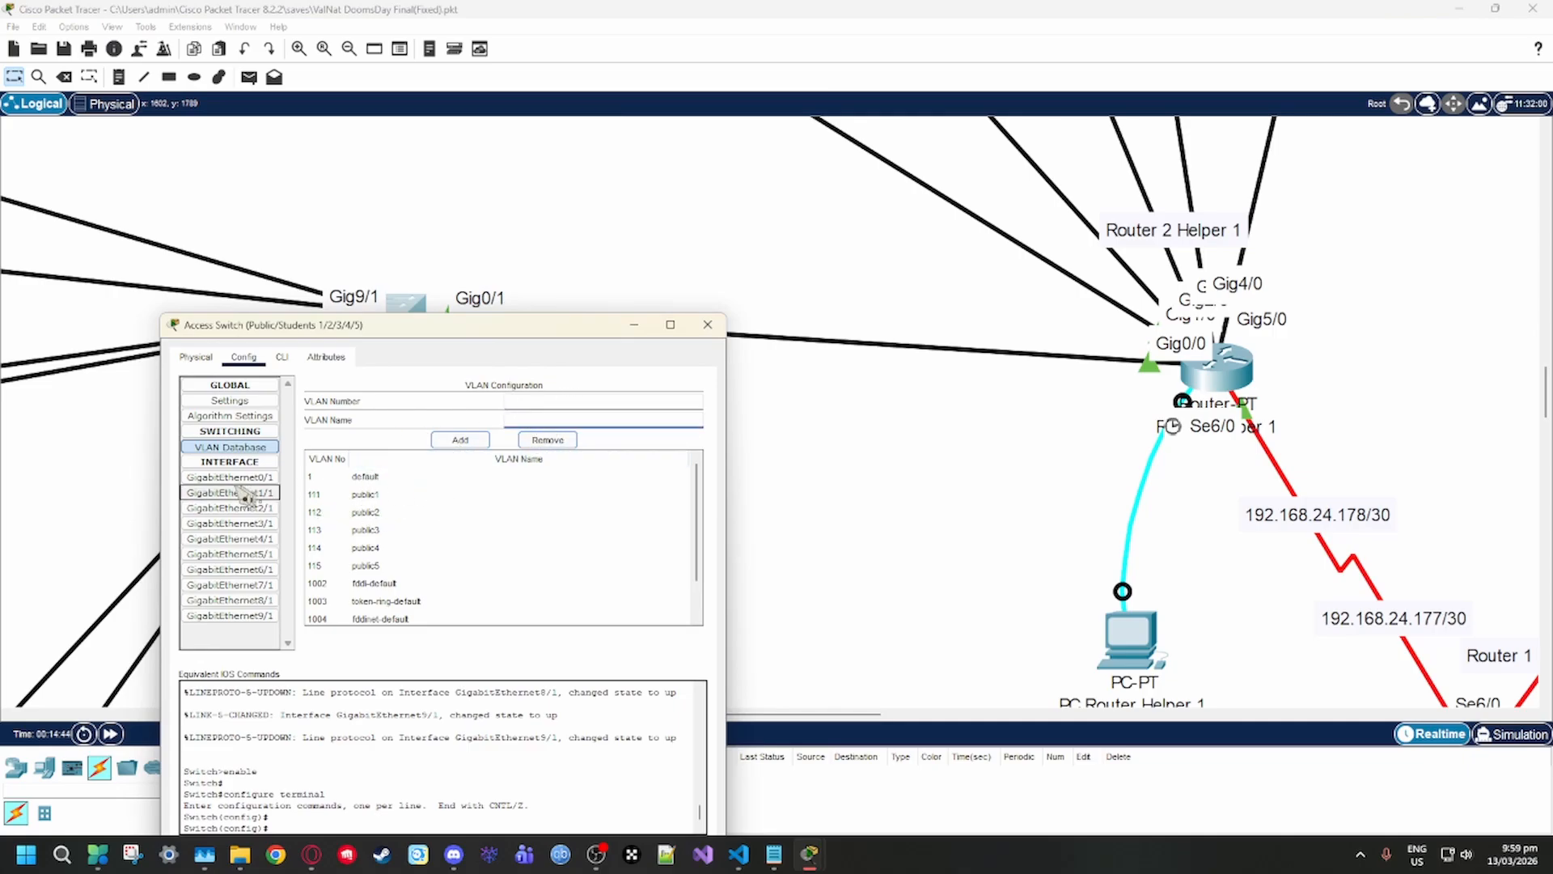
{"action": "left_click_drag", "start_coordinate": [589, 328], "coordinate": [598, 390]}
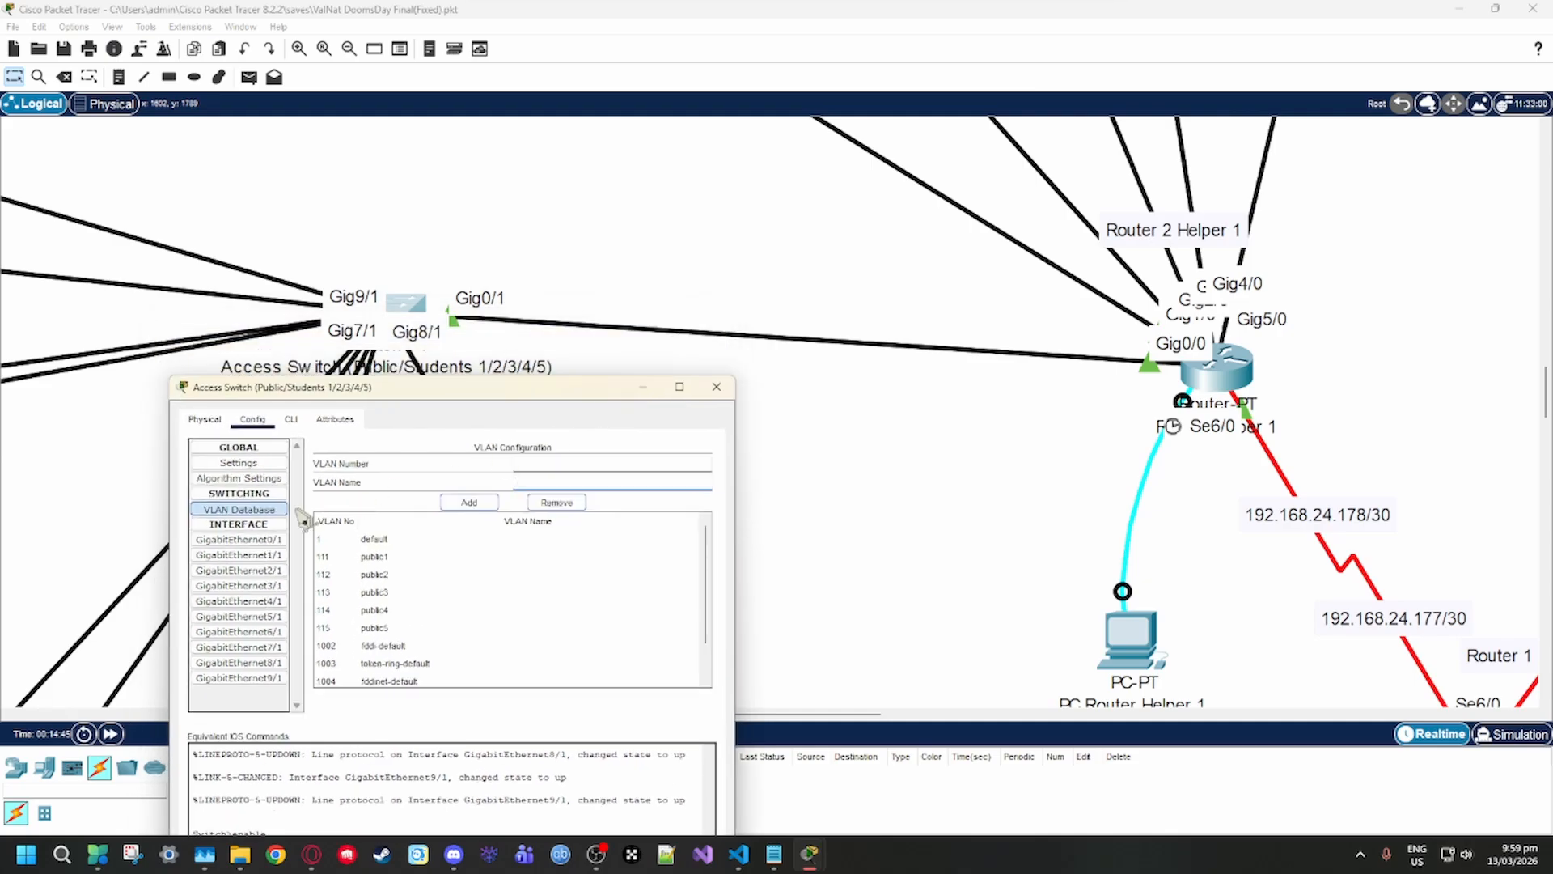
Review the trunk mode and allowed VLAN list on the switch's GigabitEthernet0/1 interface
{"action": "left_click", "coordinate": [260, 542]}
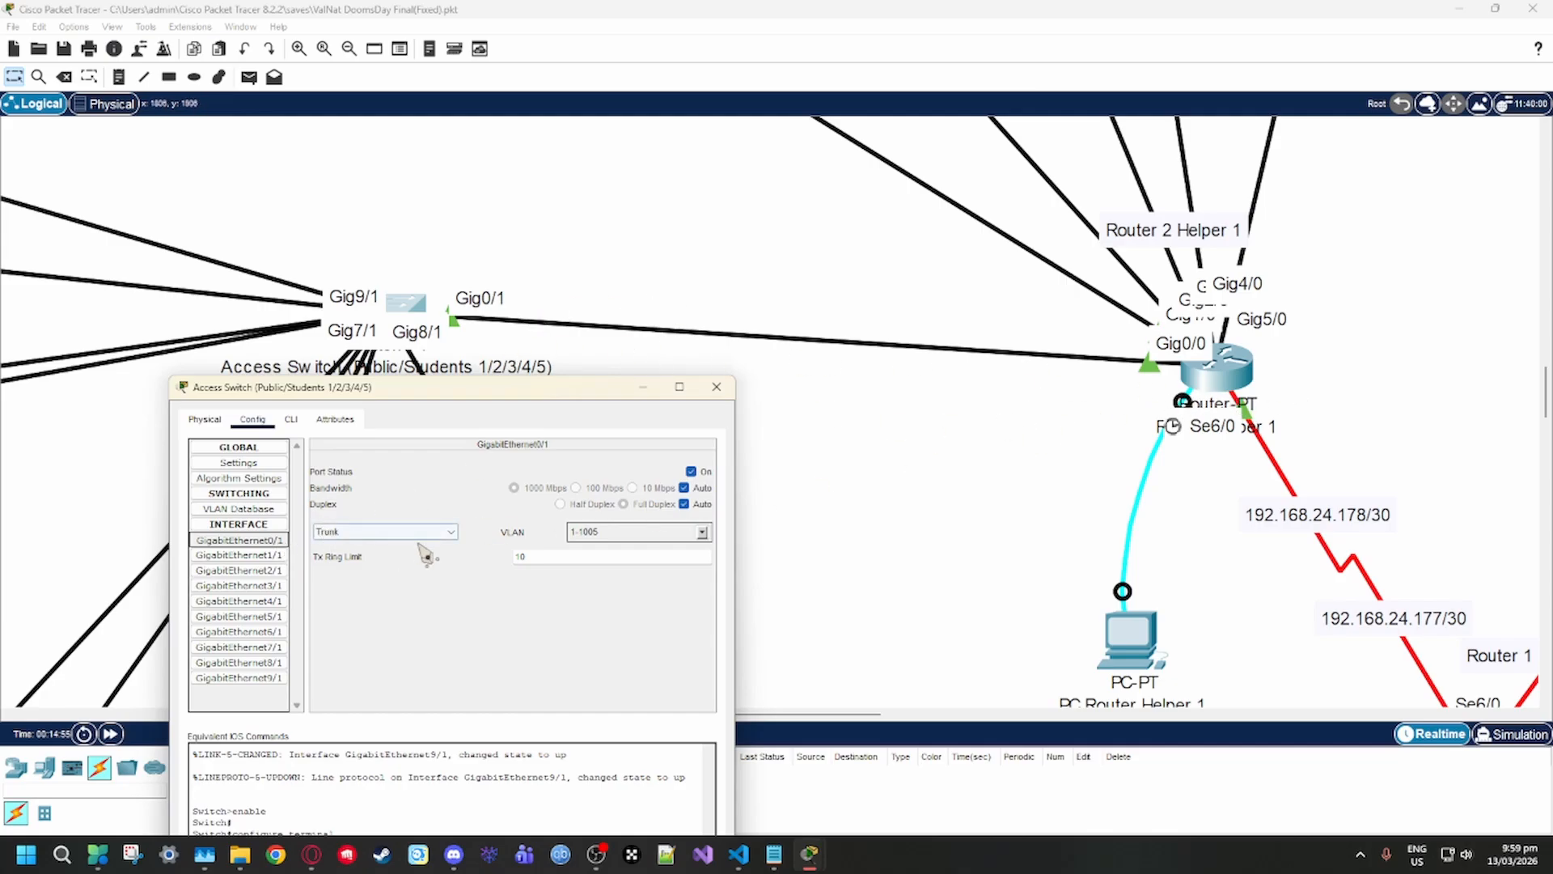
{"action": "left_click", "coordinate": [444, 533]}
{"action": "left_click", "coordinate": [426, 544]}
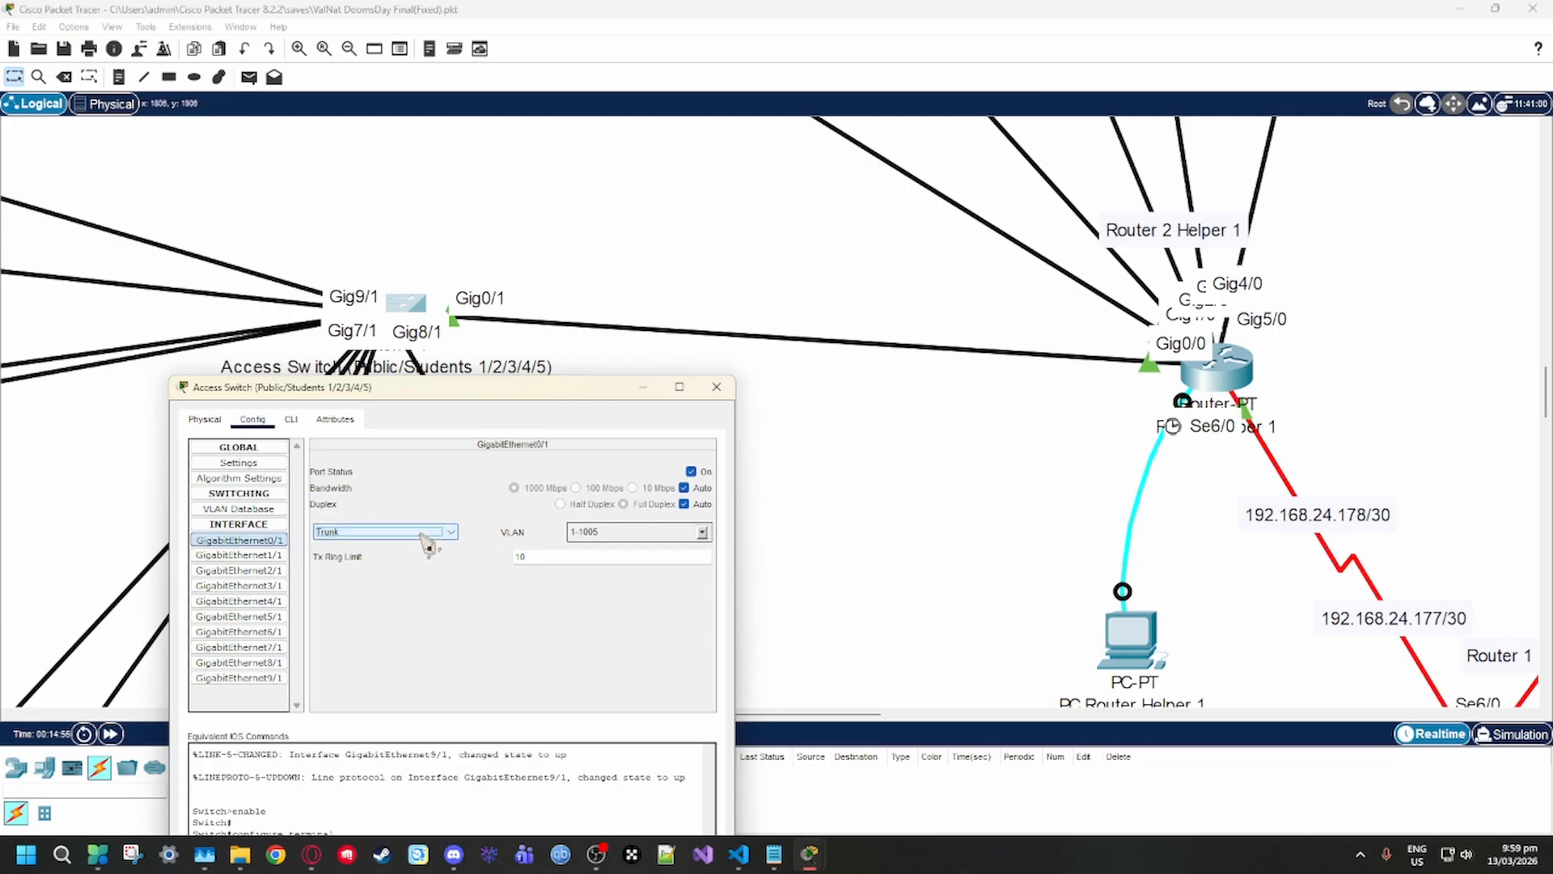
{"action": "left_click", "coordinate": [419, 533]}
{"action": "left_click", "coordinate": [422, 546]}
{"action": "left_click", "coordinate": [703, 534]}
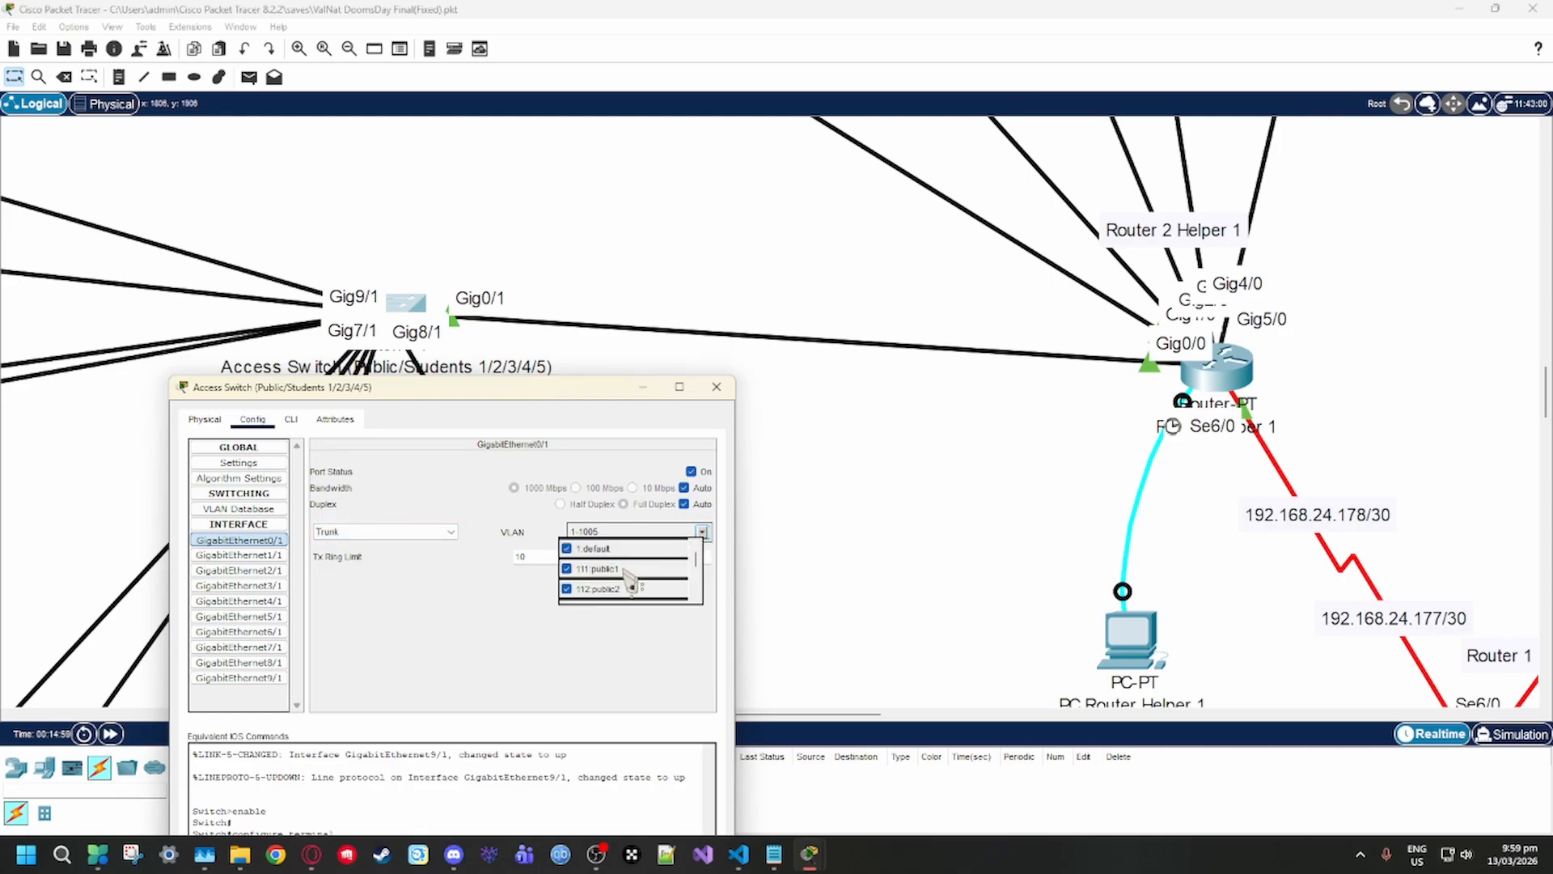
{"action": "scroll", "coordinate": [634, 586], "scroll_direction": "down", "scroll_amount": 2}
{"action": "left_click", "coordinate": [602, 655]}
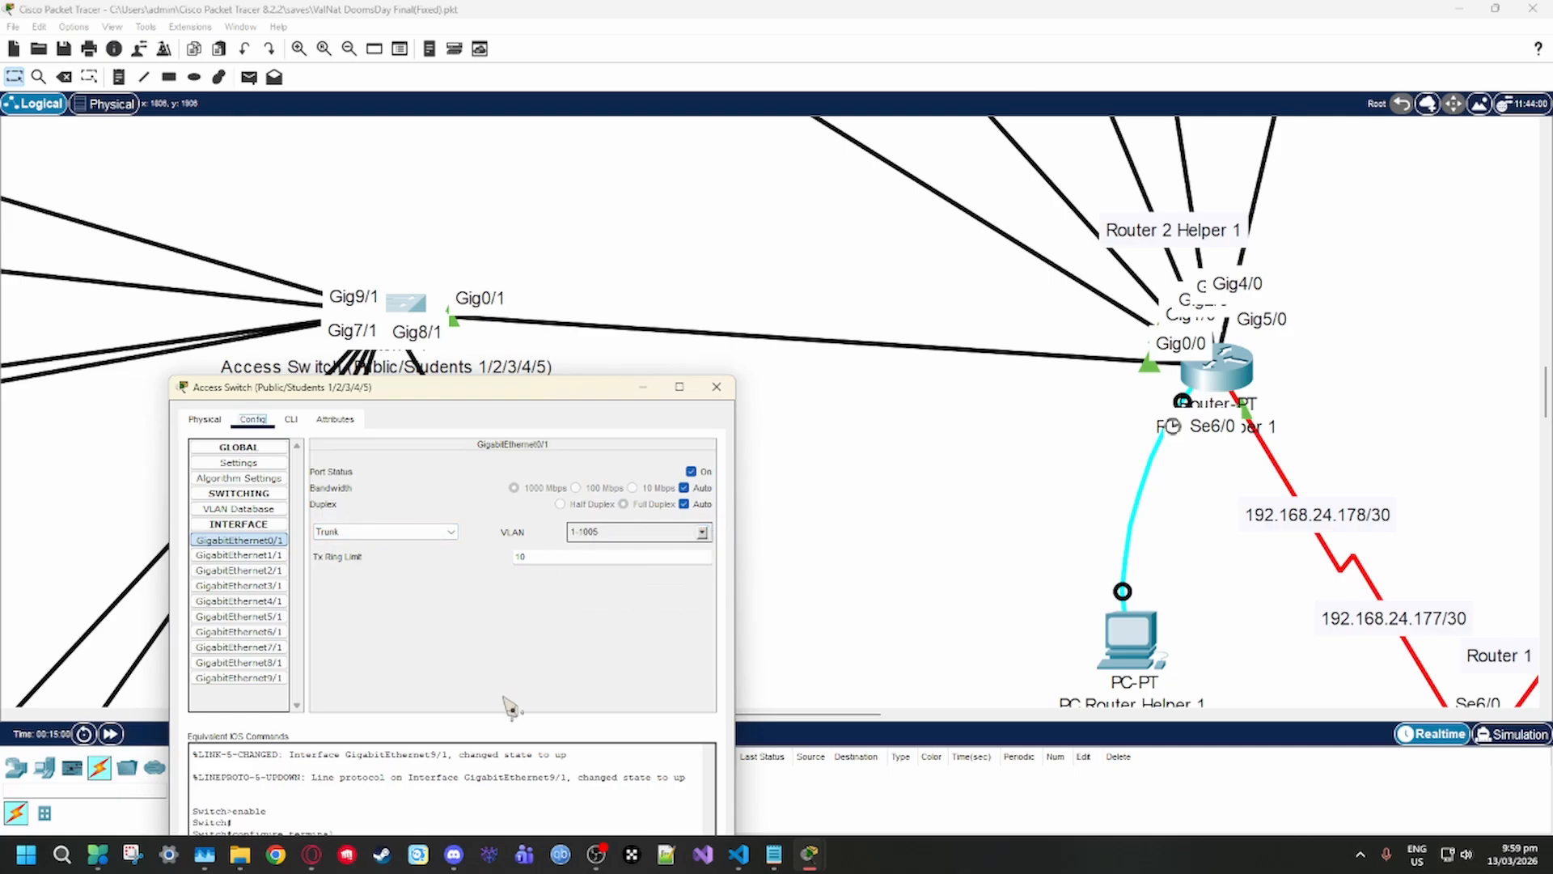
Open Router Helper 1's configuration and examine the GigabitEthernet0/0 interface's IP settings
{"action": "left_click", "coordinate": [1216, 368]}
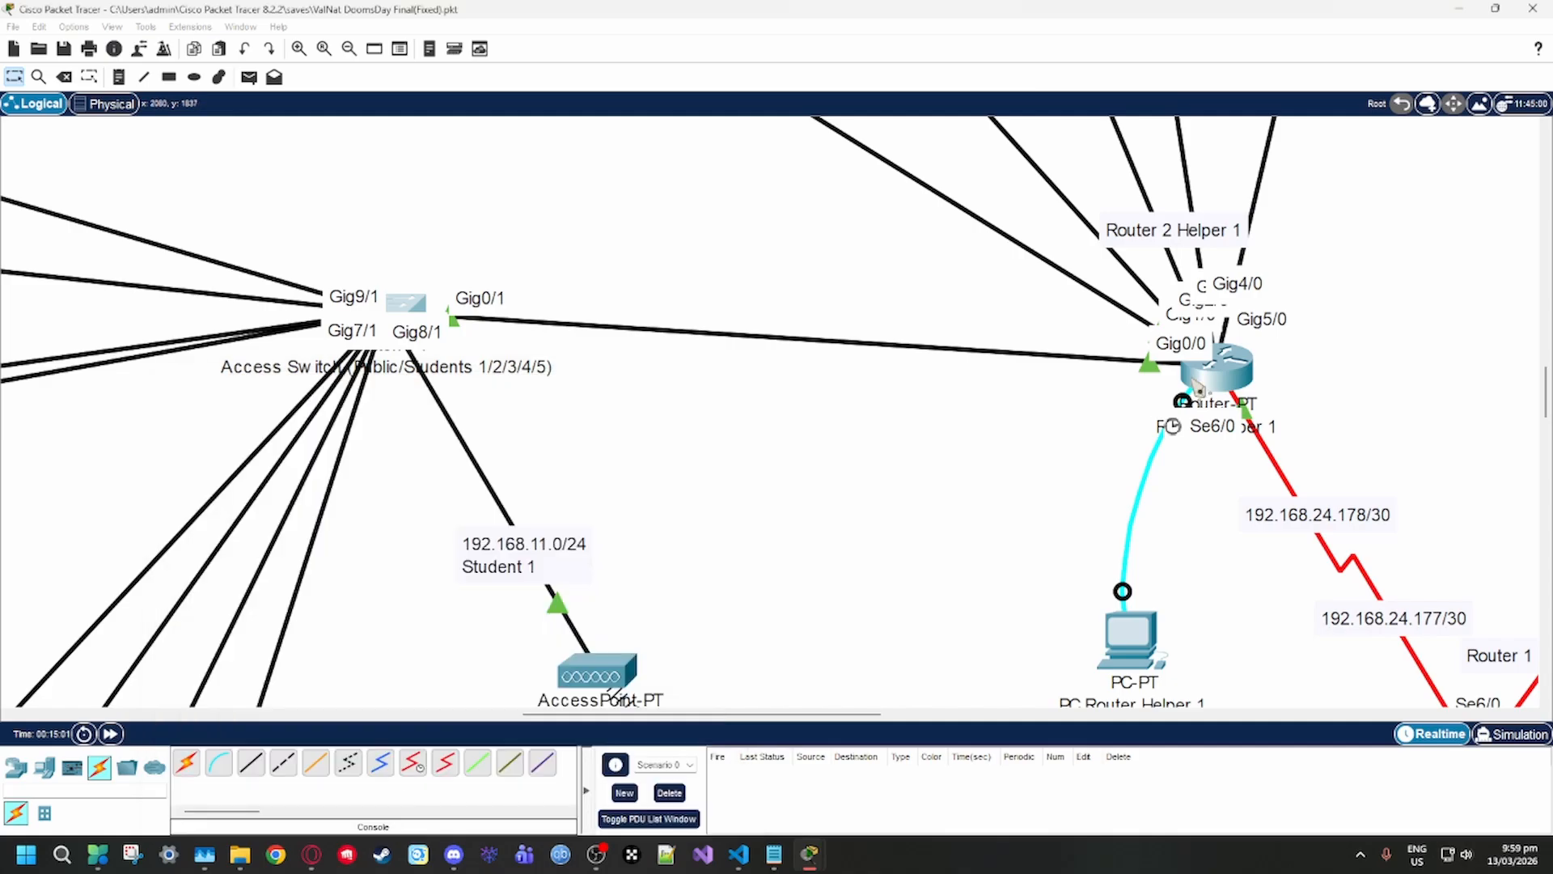
{"action": "left_click", "coordinate": [628, 215]}
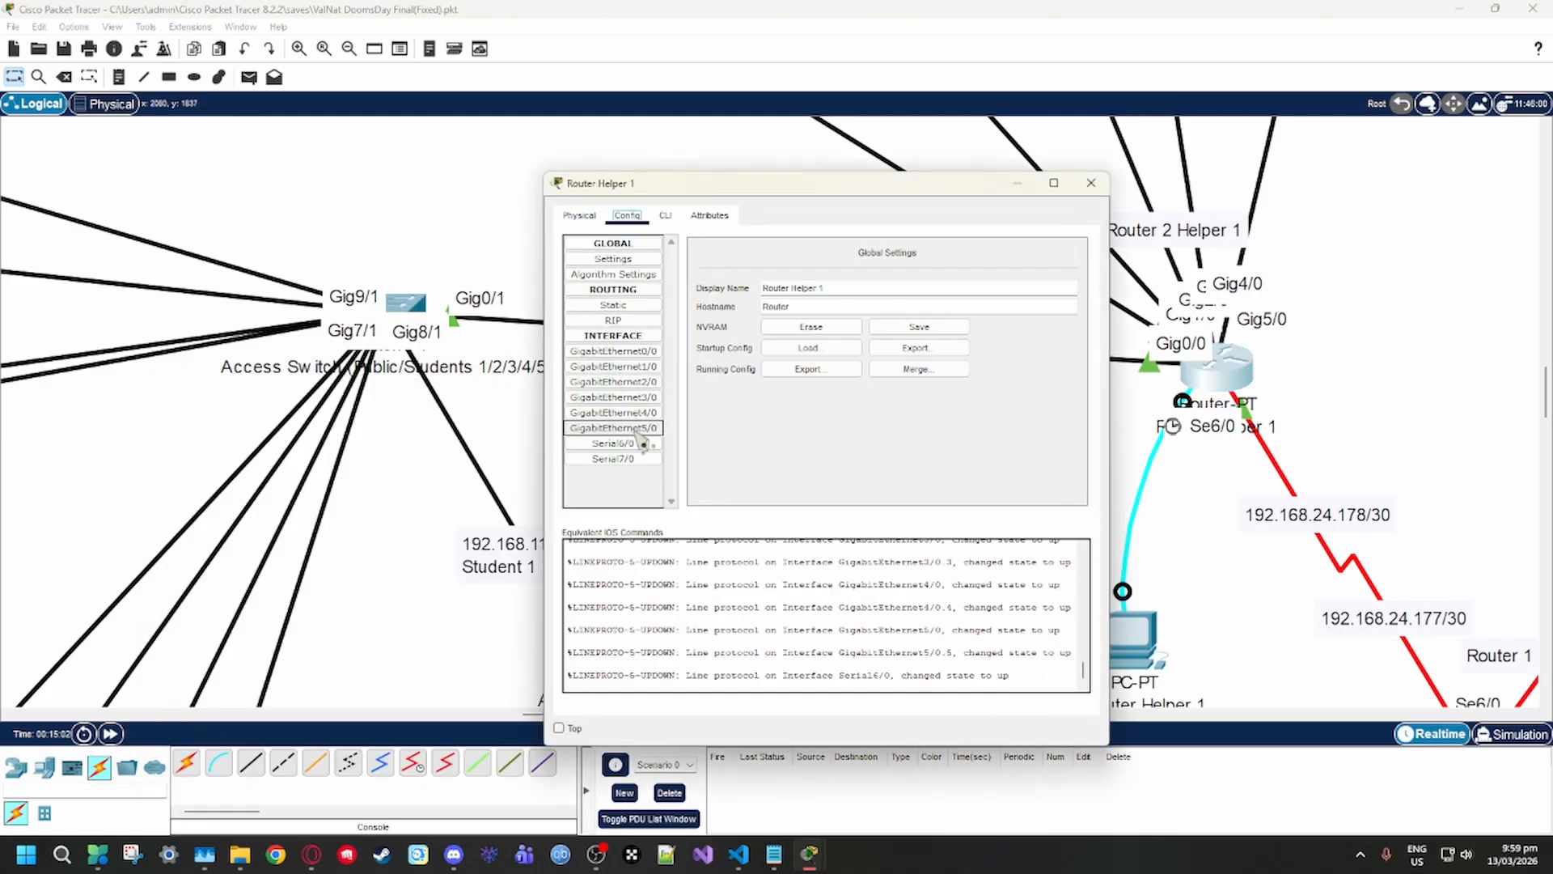
{"action": "left_click", "coordinate": [637, 366]}
{"action": "left_click", "coordinate": [635, 352]}
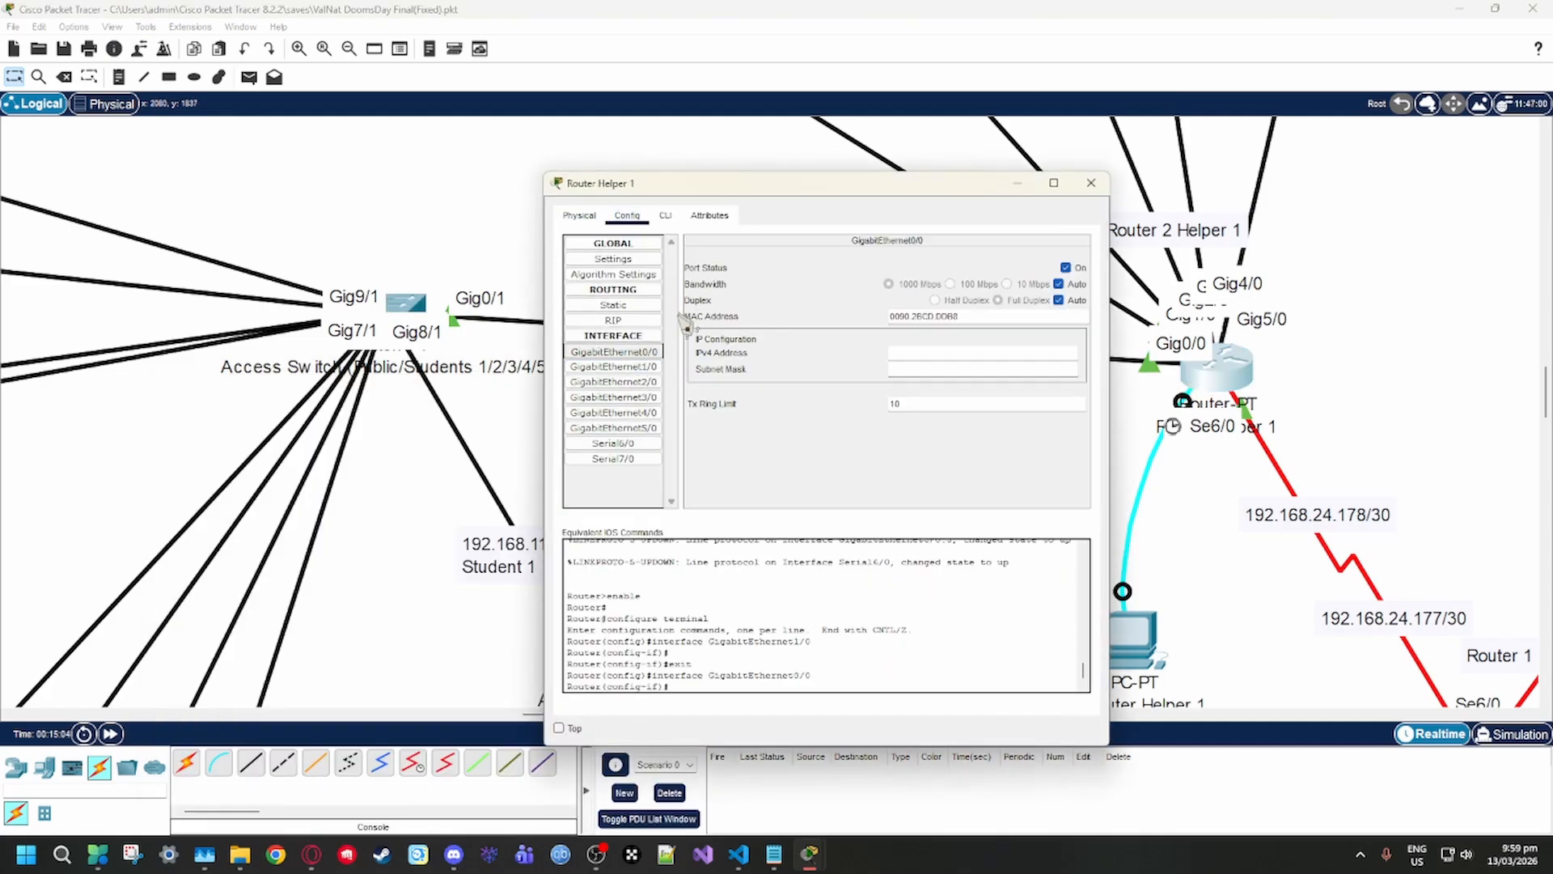
{"action": "left_click", "coordinate": [655, 353]}
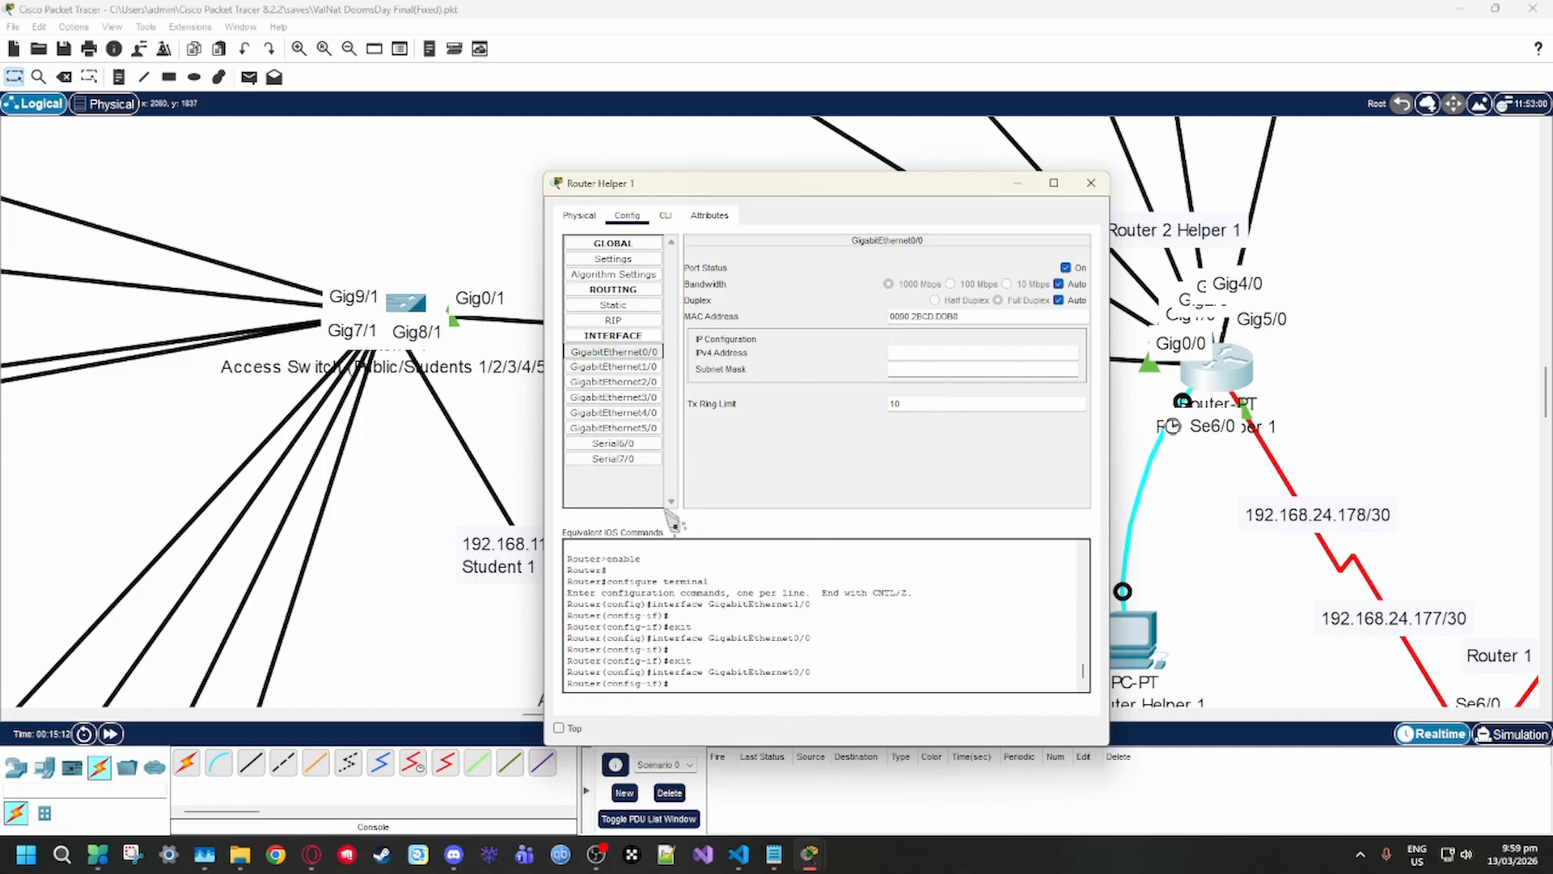
Leave configuration mode in Router Helper 1's command line and run show run
{"action": "left_click", "coordinate": [663, 214]}
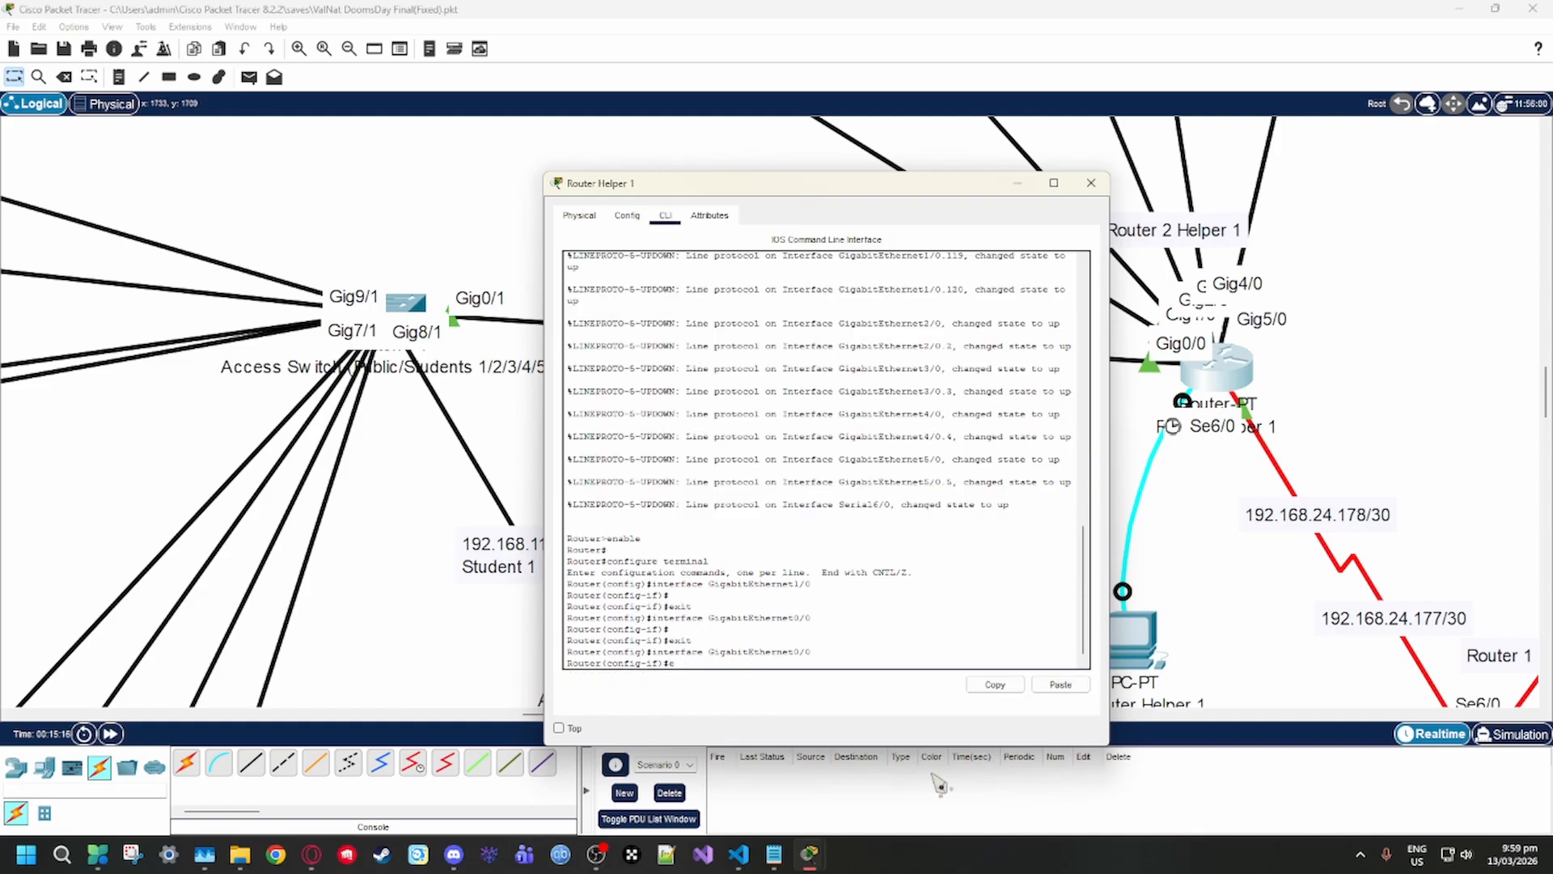
{"action": "key", "text": "Return"}
{"action": "type", "text": "ex"}
{"action": "key", "text": "Return"}
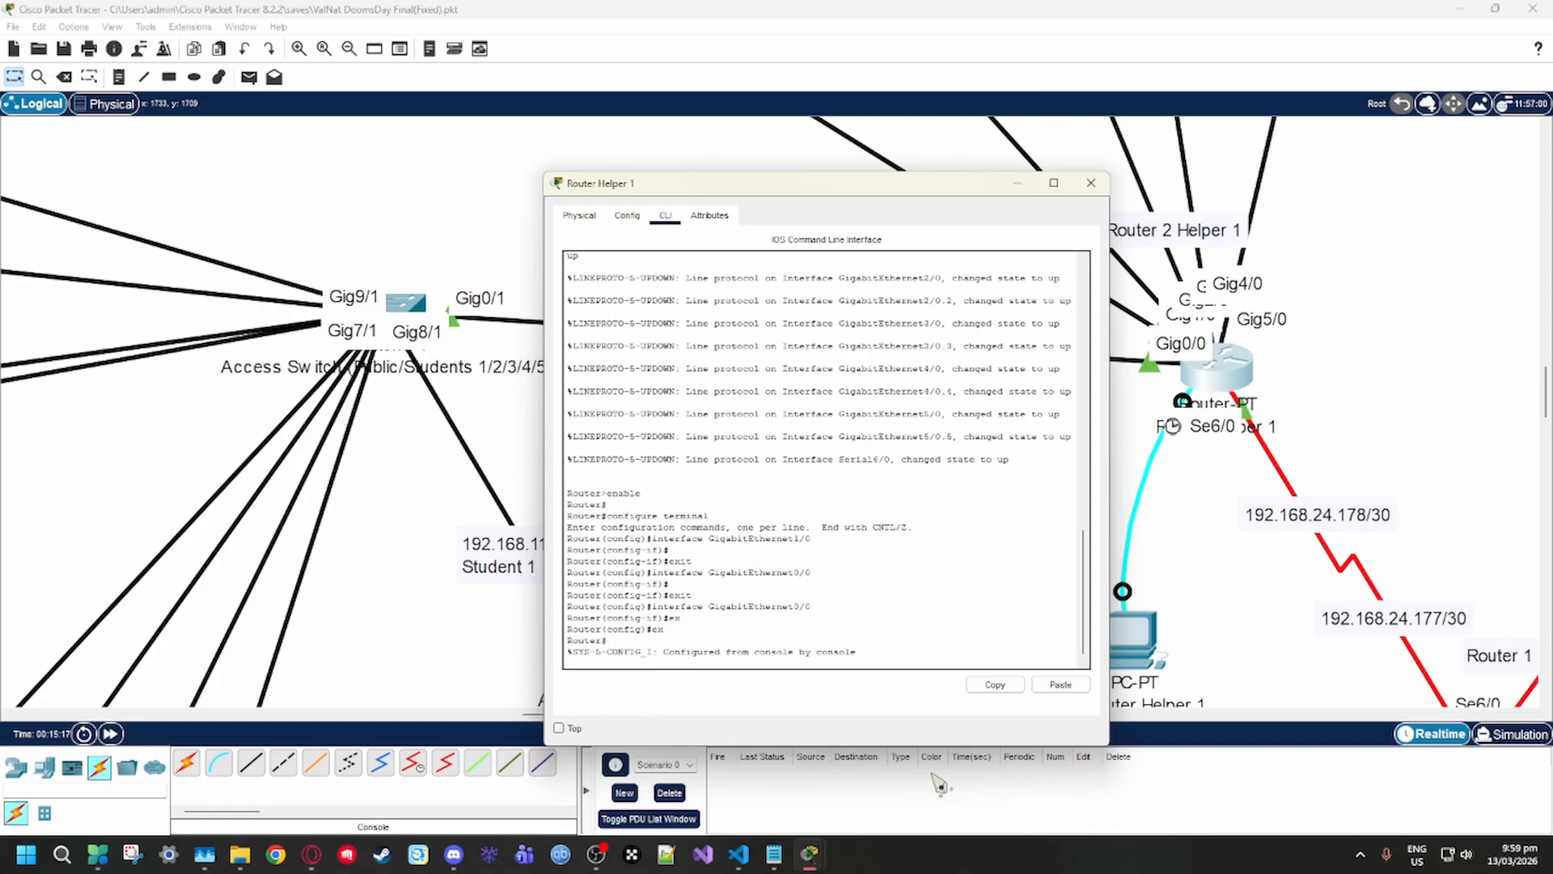
{"action": "type", "text": "show run"}
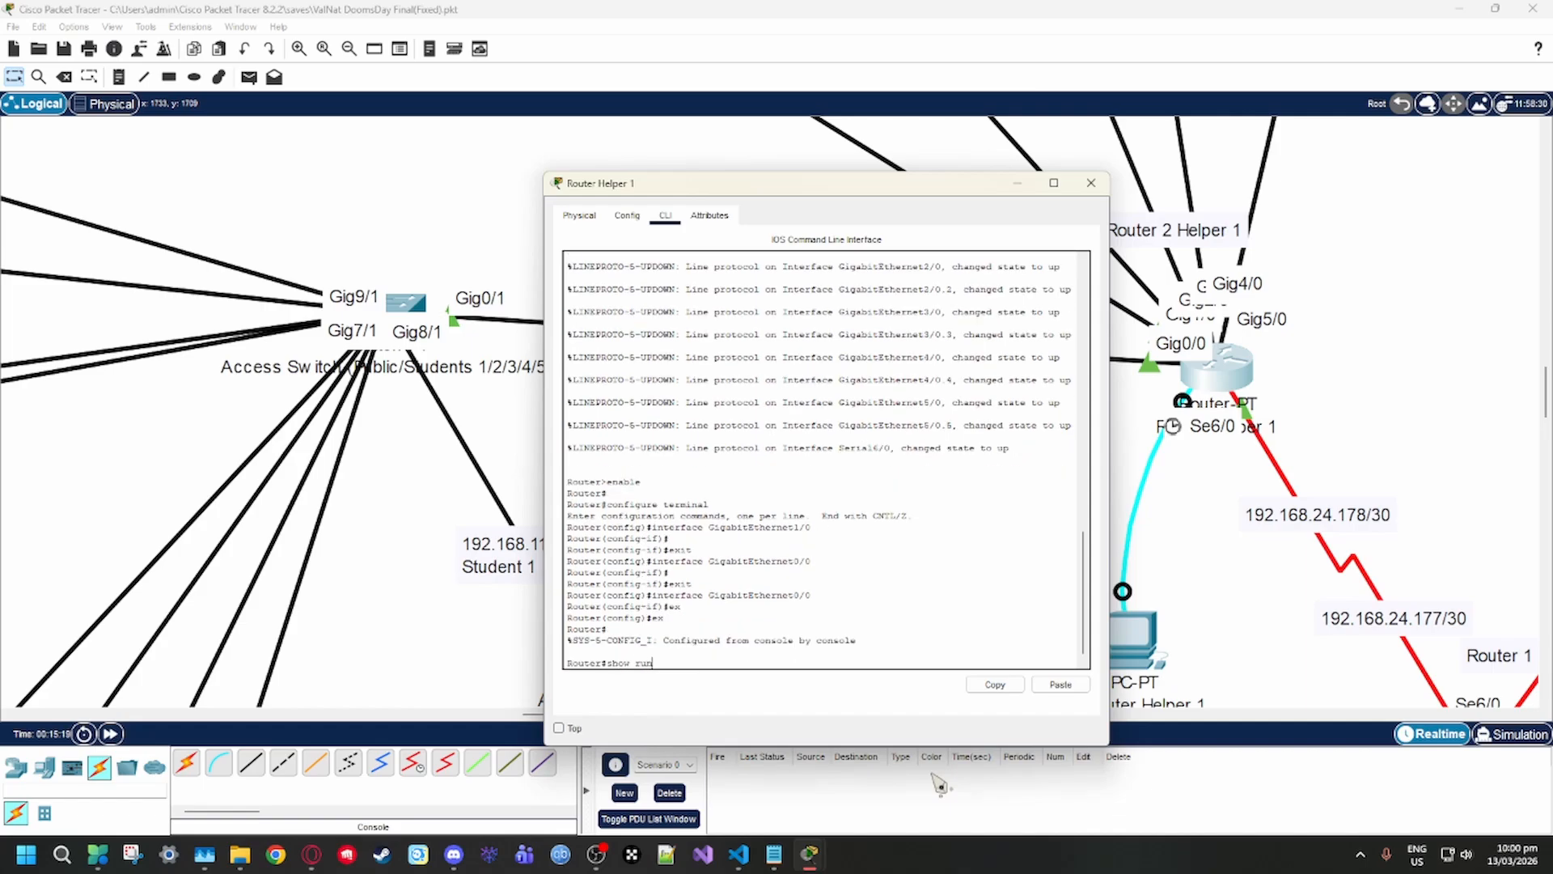
{"action": "key", "text": "Return"}
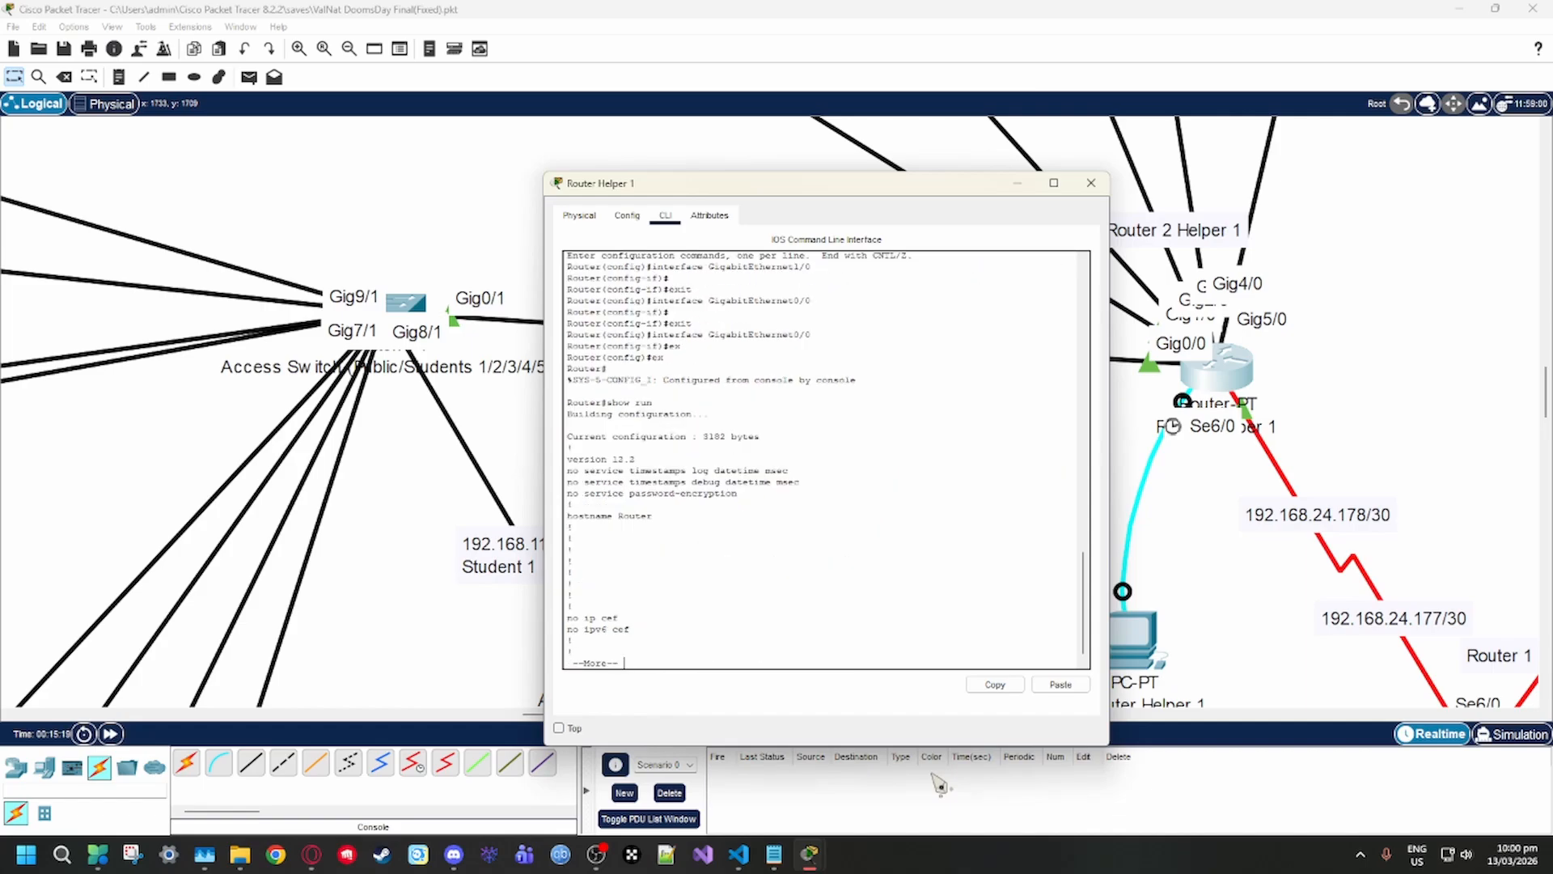
Page through the running configuration to the GigabitEthernet0/0 subinterfaces, and shift the window slightly for a clear view
{"action": "key", "text": "Return"}
{"action": "key", "text": "space"}
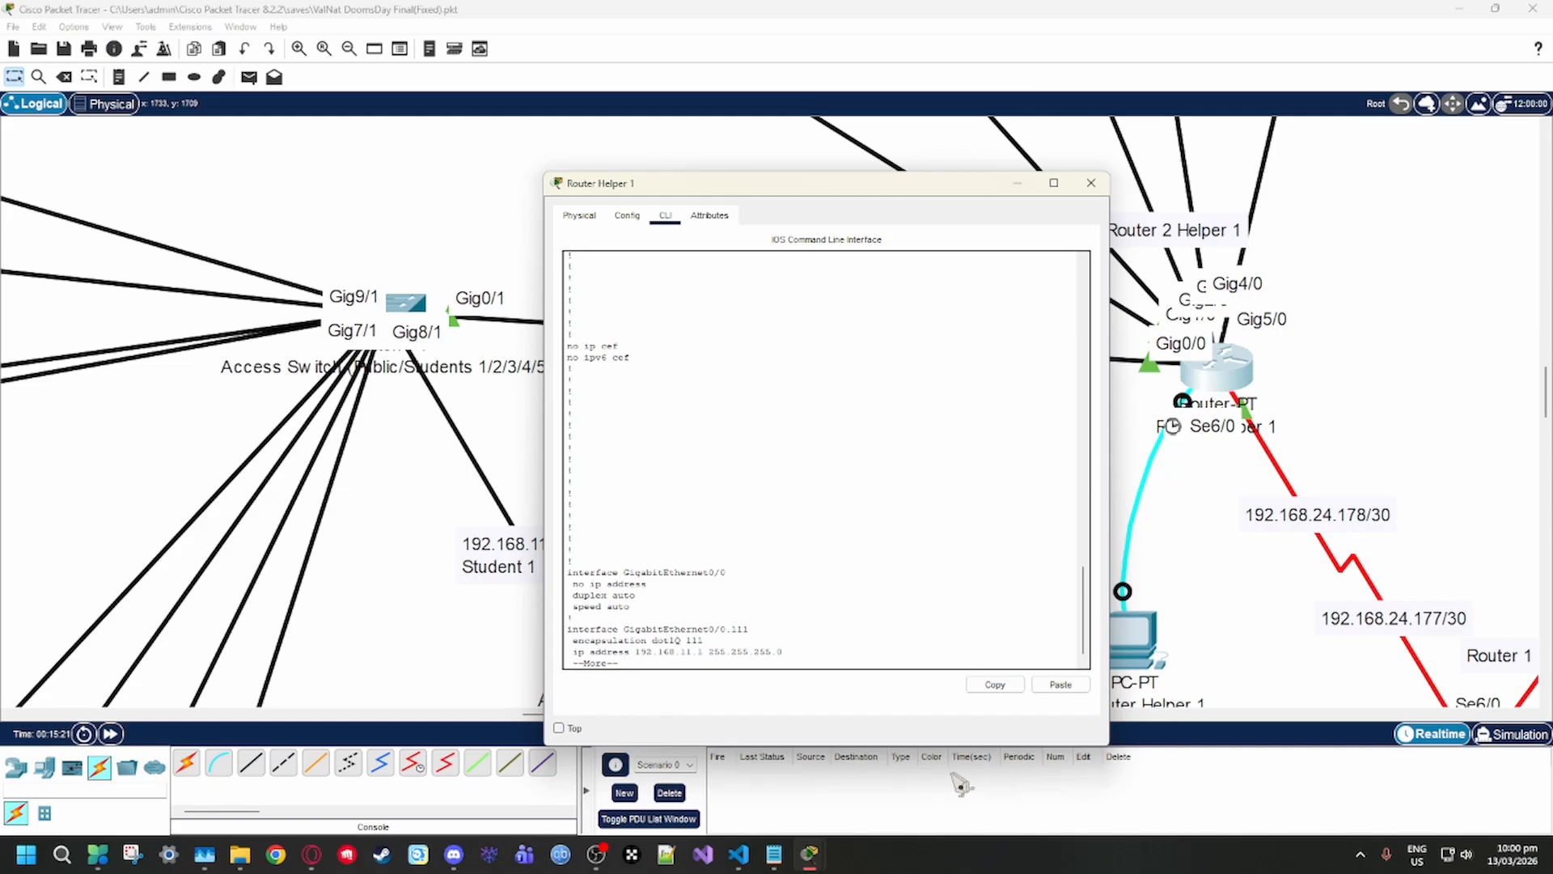
{"action": "key", "text": "space"}
{"action": "scroll", "coordinate": [795, 536], "scroll_direction": "up", "scroll_amount": 1}
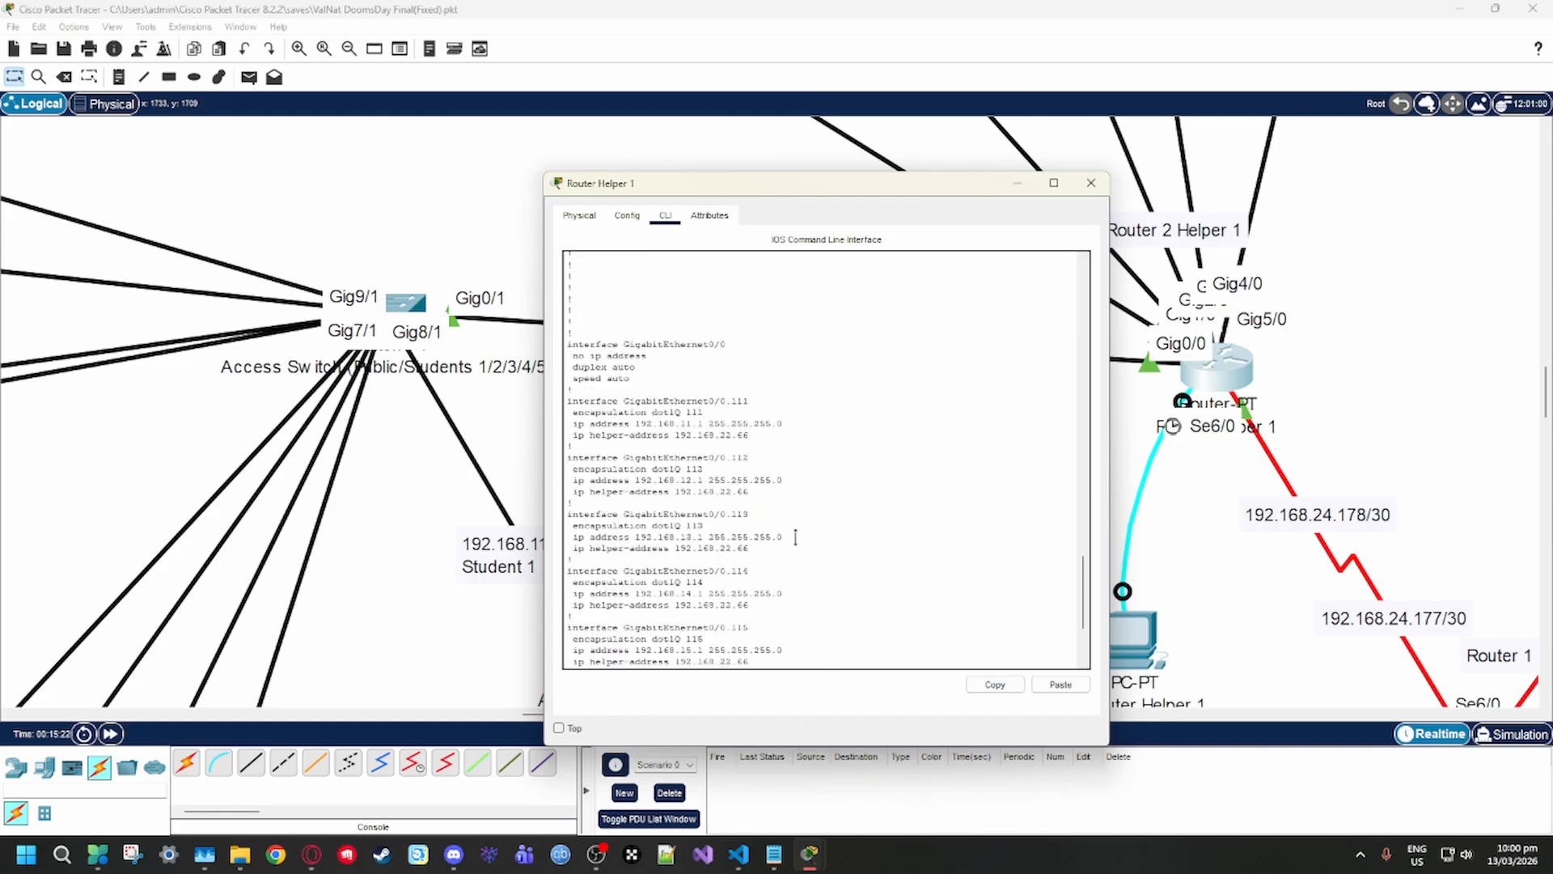
{"action": "scroll", "coordinate": [869, 397], "scroll_direction": "down", "scroll_amount": 1}
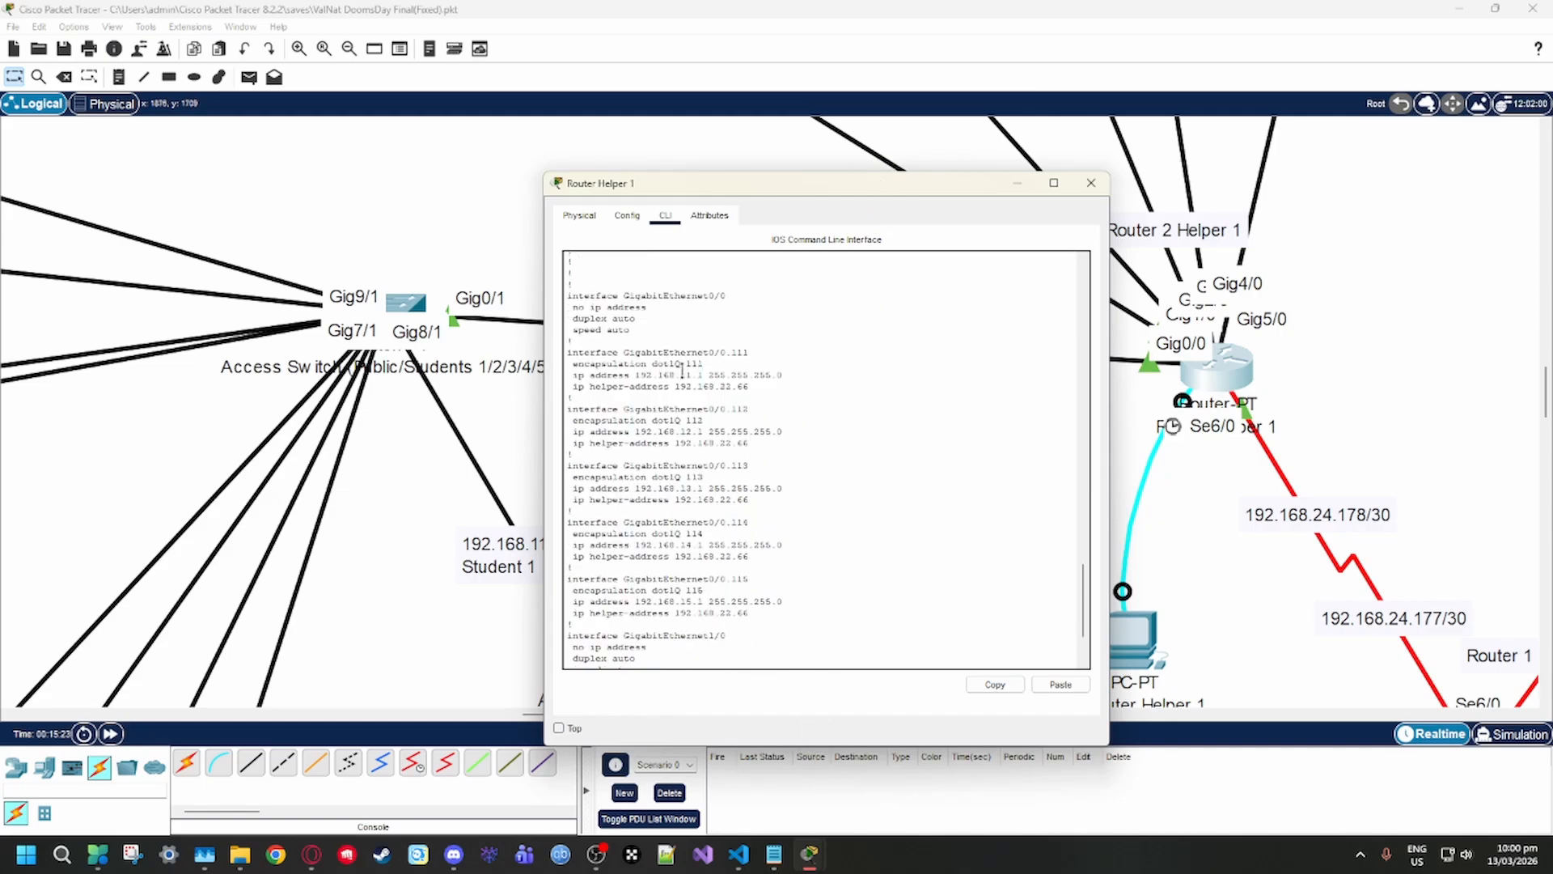
{"action": "left_click_drag", "start_coordinate": [854, 186], "coordinate": [867, 172]}
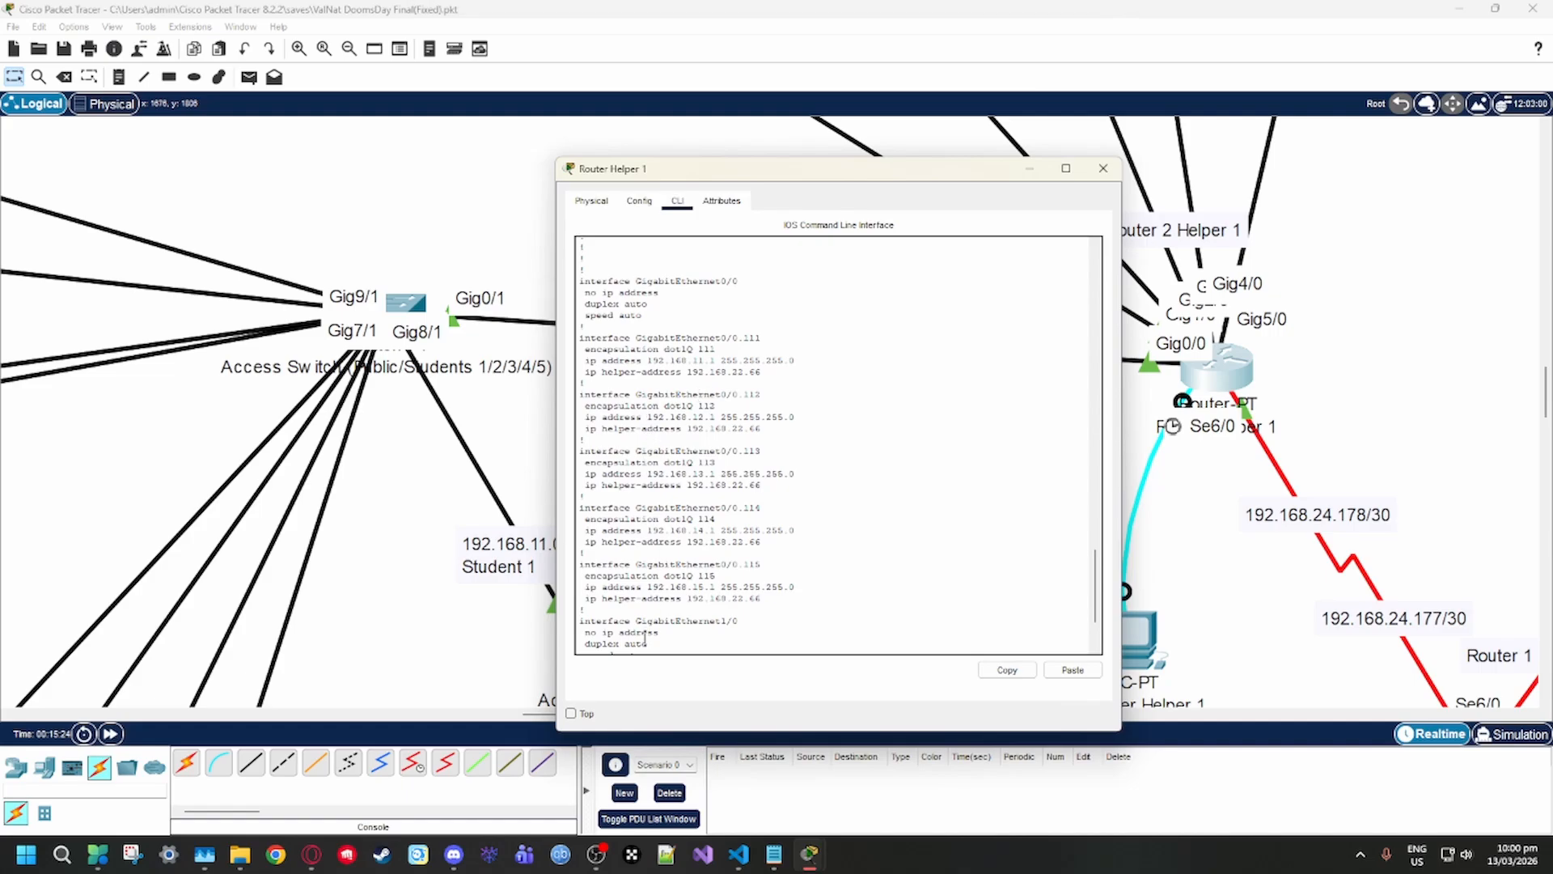
Highlight the encapsulation and IP address lines of subinterface GigabitEthernet0/0.111 to point out its addressing
{"action": "left_click_drag", "start_coordinate": [577, 337], "coordinate": [718, 351]}
{"action": "left_click", "coordinate": [645, 360]}
{"action": "left_click", "coordinate": [592, 347]}
{"action": "left_click", "coordinate": [622, 366]}
{"action": "left_click_drag", "start_coordinate": [583, 360], "coordinate": [708, 361]}
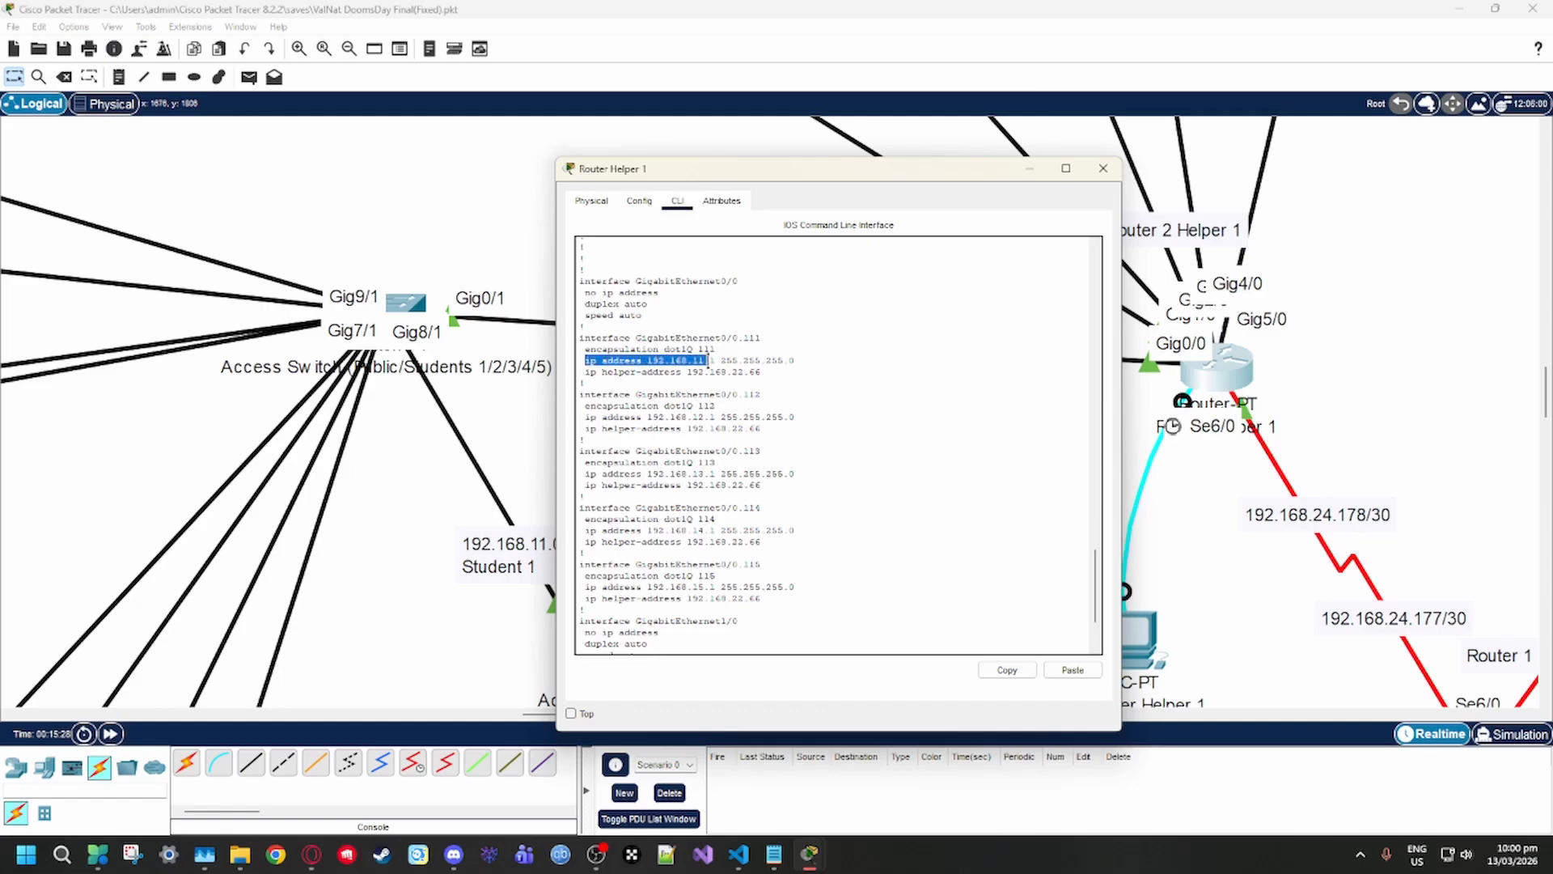
{"action": "left_click", "coordinate": [725, 361]}
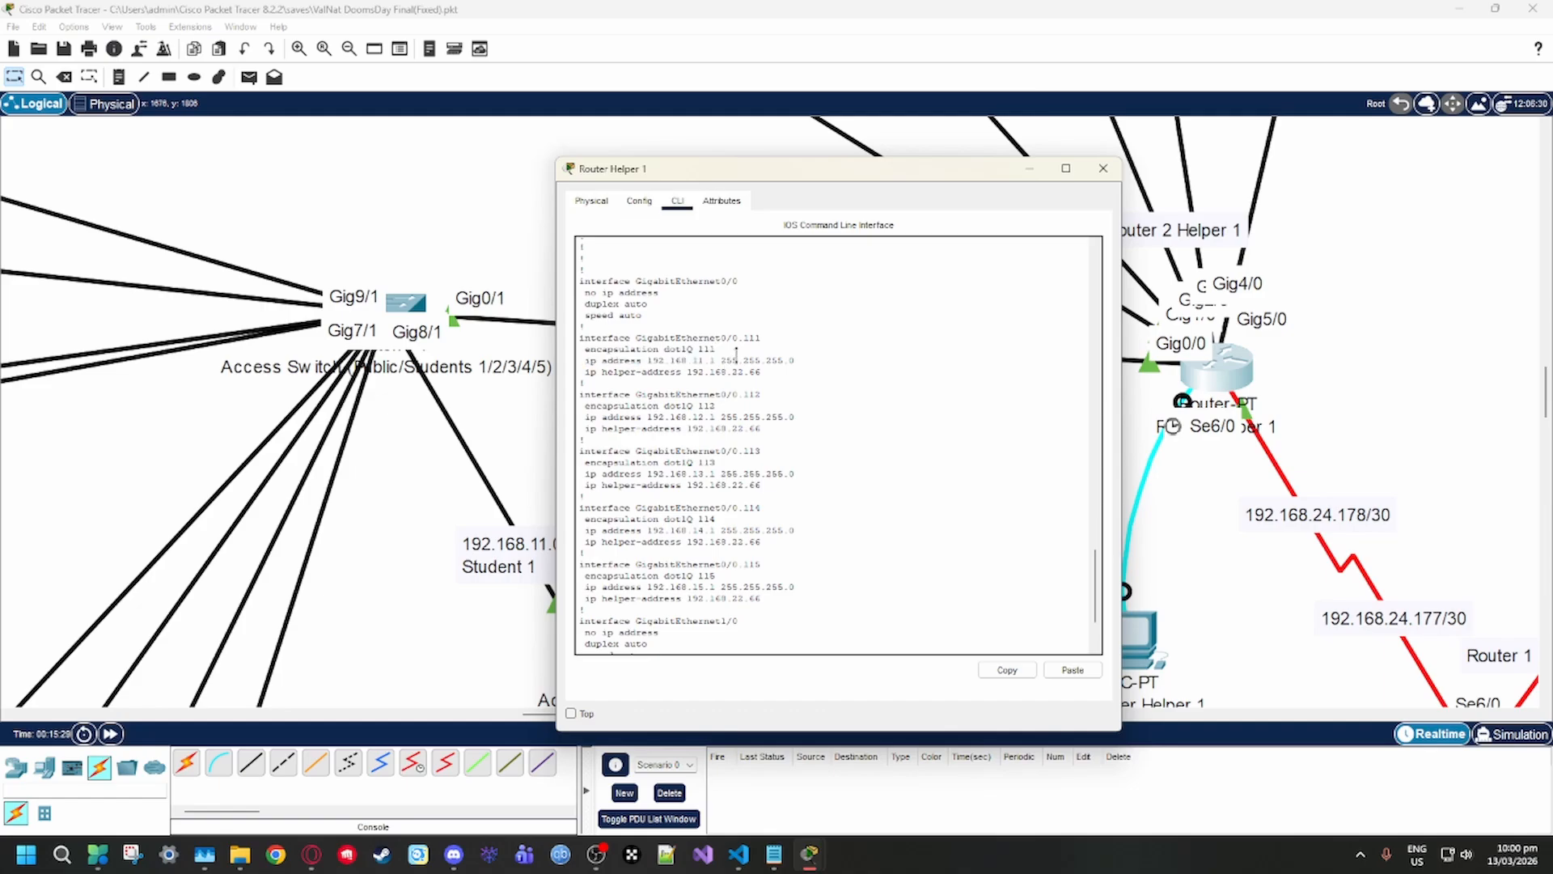
Highlight the interface GigabitEthernet0/0.111 line to point out the physical port and its subinterface number
{"action": "left_click_drag", "start_coordinate": [620, 338], "coordinate": [586, 340]}
{"action": "left_click", "coordinate": [665, 335]}
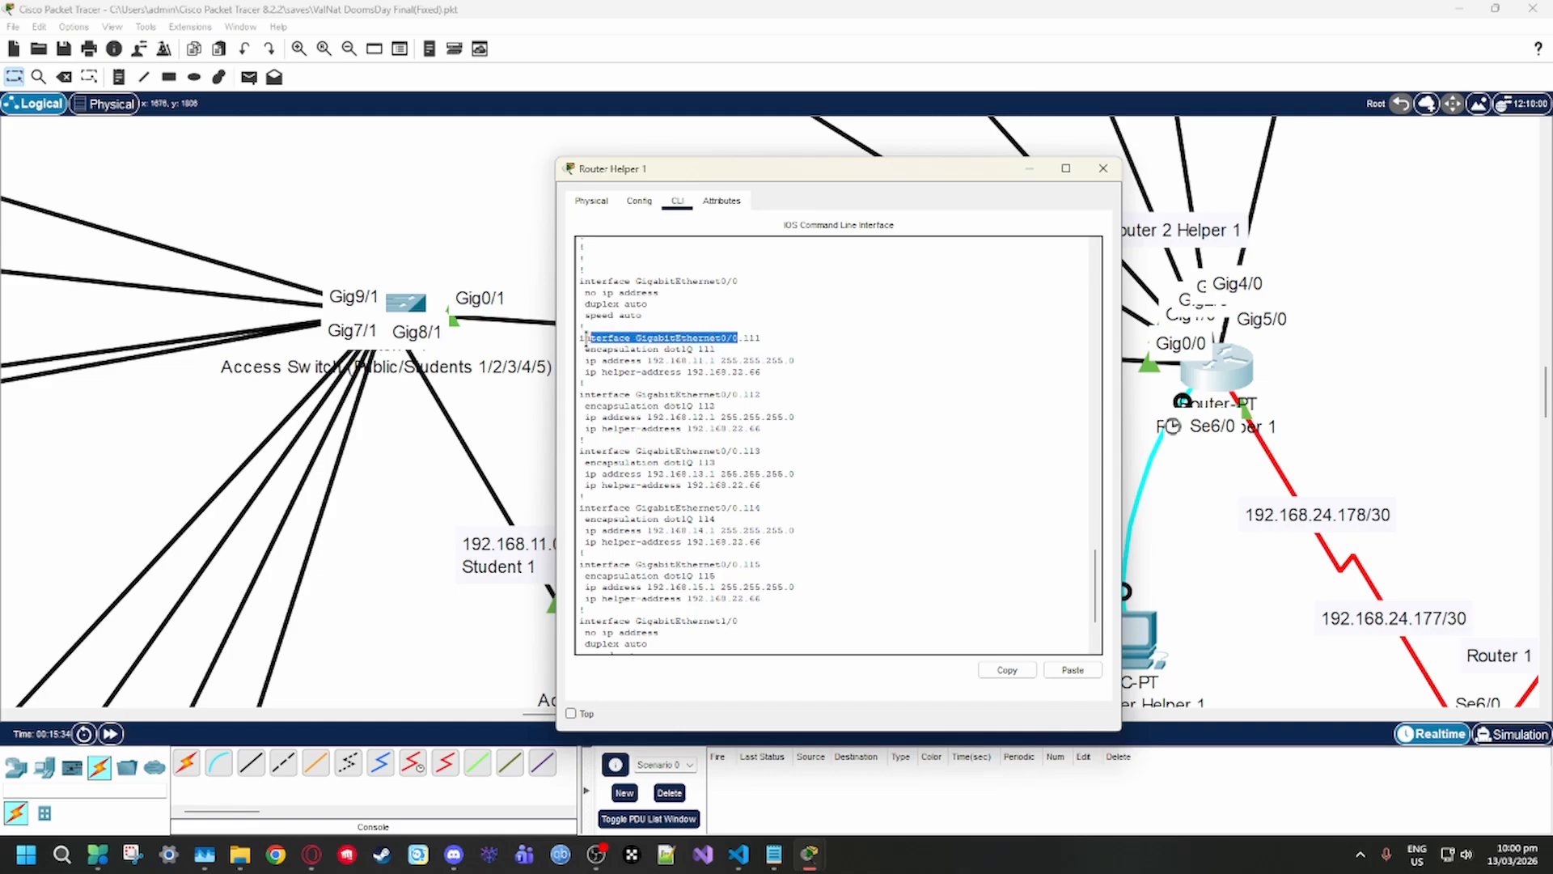
{"action": "left_click", "coordinate": [740, 344]}
{"action": "left_click_drag", "start_coordinate": [739, 340], "coordinate": [750, 340]}
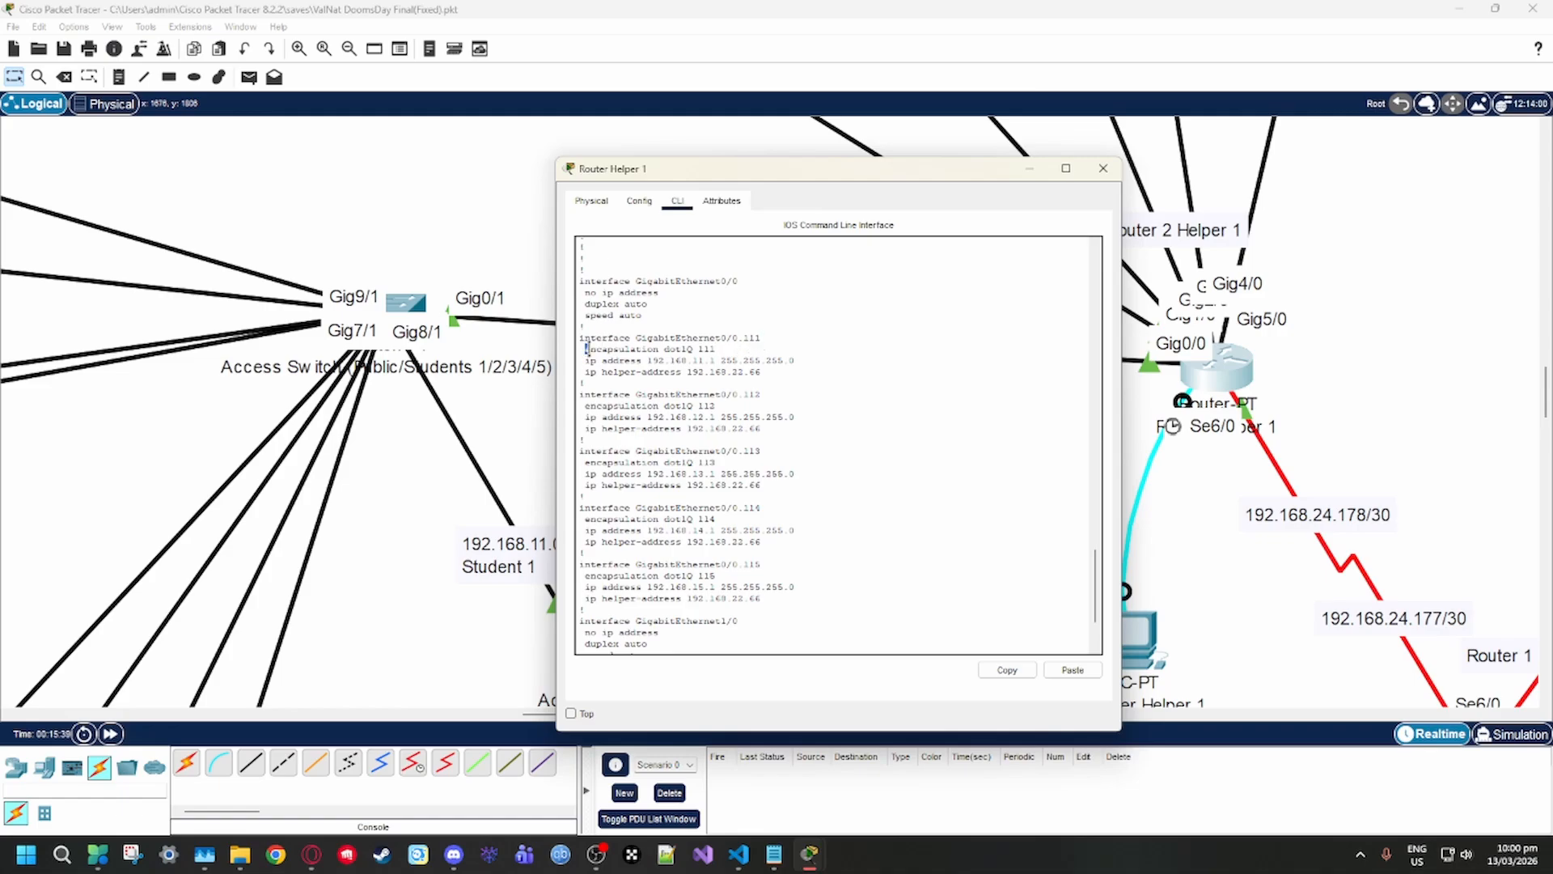
Highlight the encapsulation dot1Q 111 line, and single out the dot1Q keyword
{"action": "left_click_drag", "start_coordinate": [588, 349], "coordinate": [660, 340]}
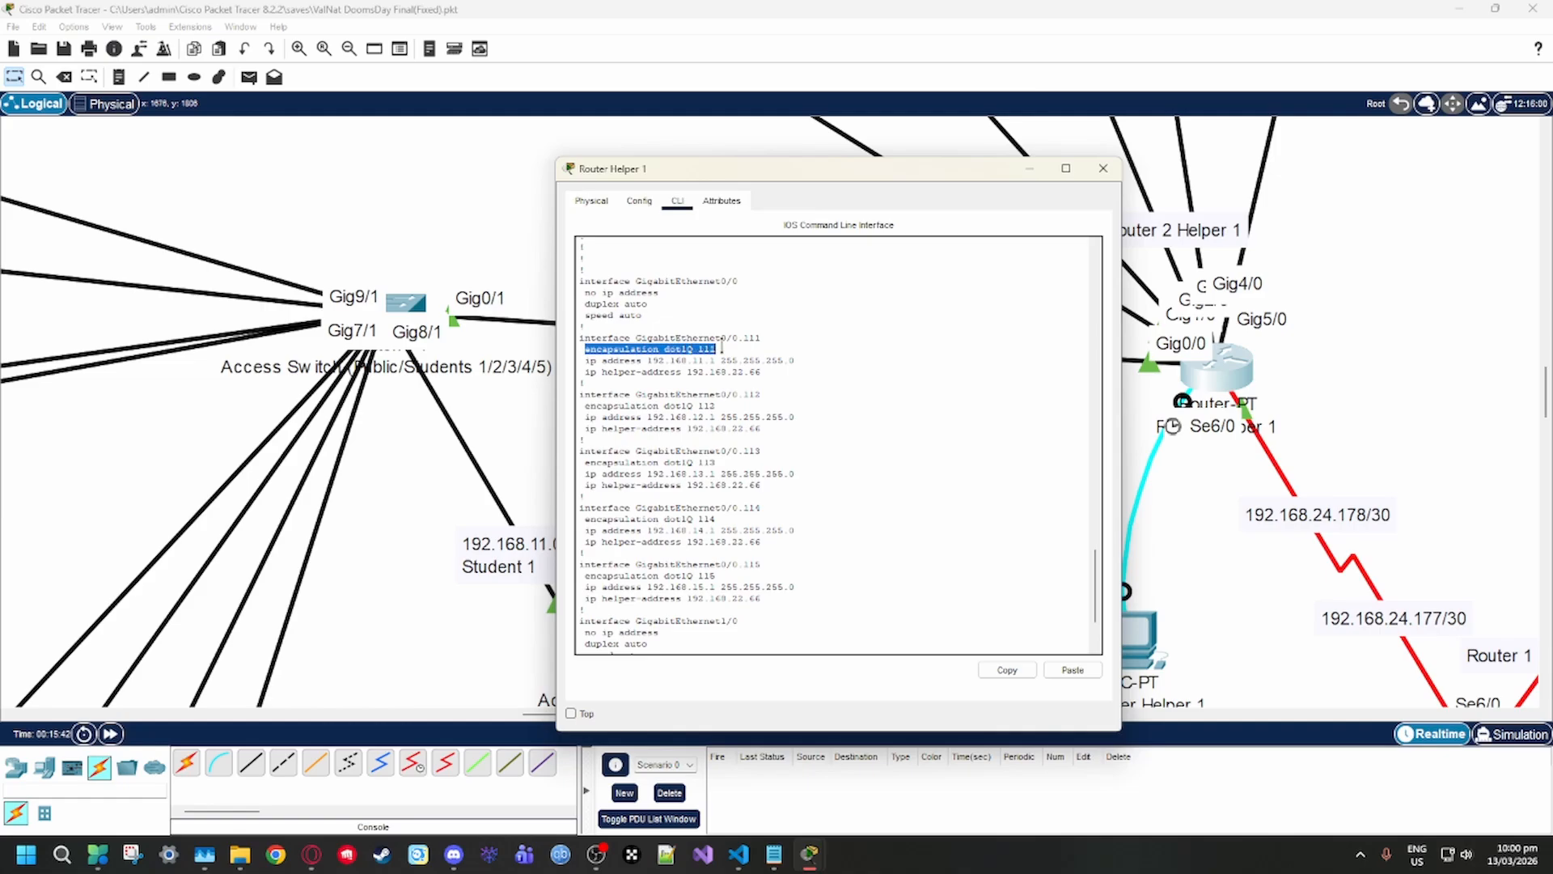
{"action": "left_click", "coordinate": [720, 347]}
{"action": "double_click", "coordinate": [686, 349]}
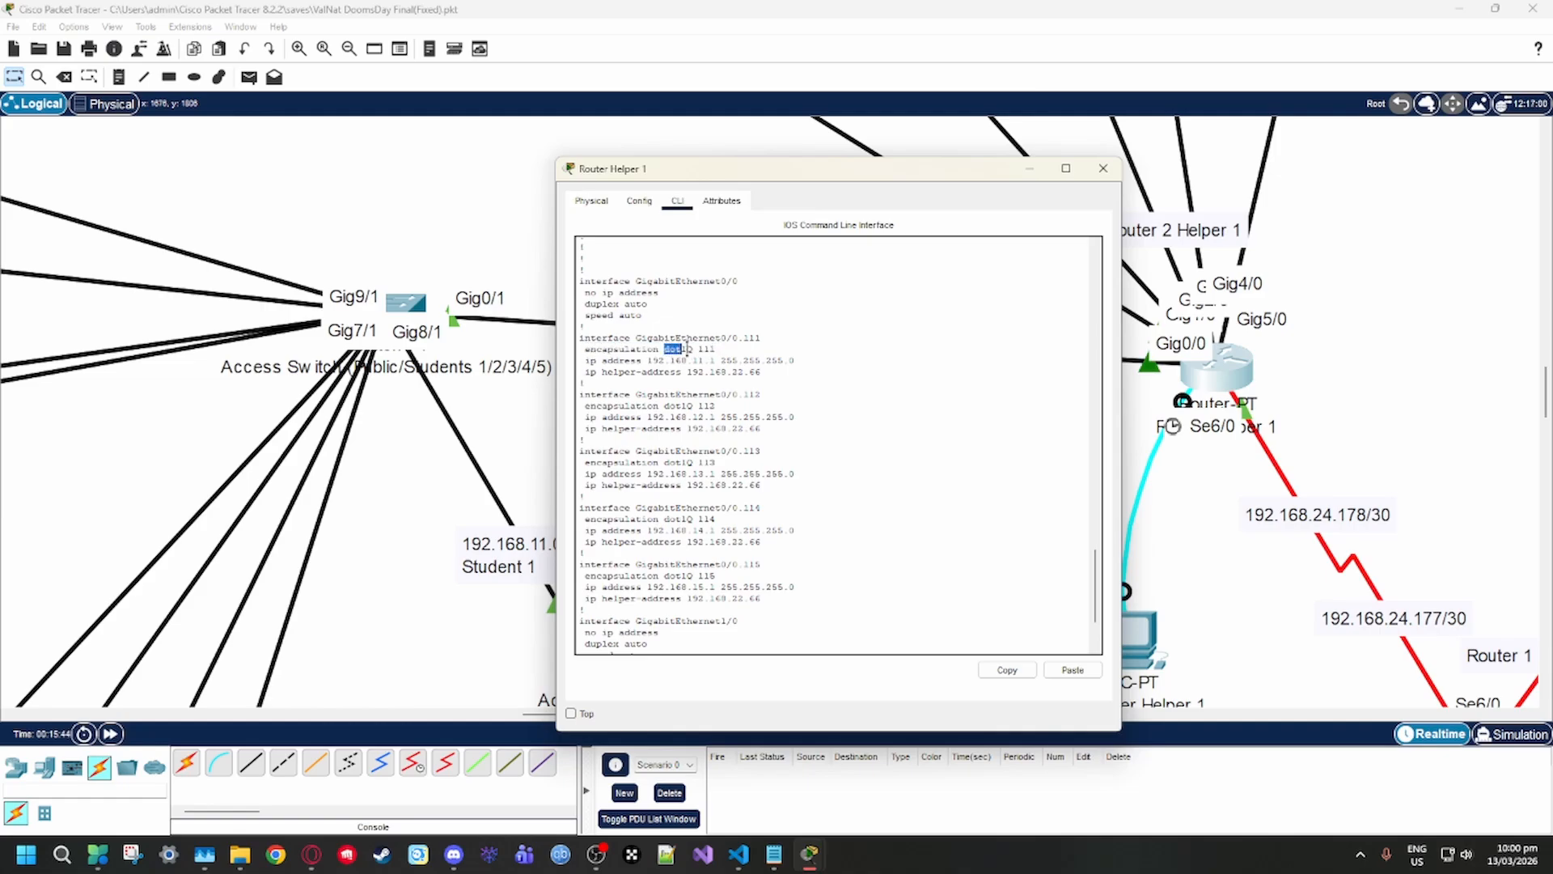
Highlight the IP address line and the helper-address line of subinterface GigabitEthernet0/0.111 to point out each setting
{"action": "right_click", "coordinate": [750, 354]}
{"action": "left_click", "coordinate": [711, 383]}
{"action": "left_click_drag", "start_coordinate": [599, 361], "coordinate": [794, 361]}
{"action": "left_click", "coordinate": [750, 377]}
{"action": "left_click_drag", "start_coordinate": [586, 366], "coordinate": [775, 377]}
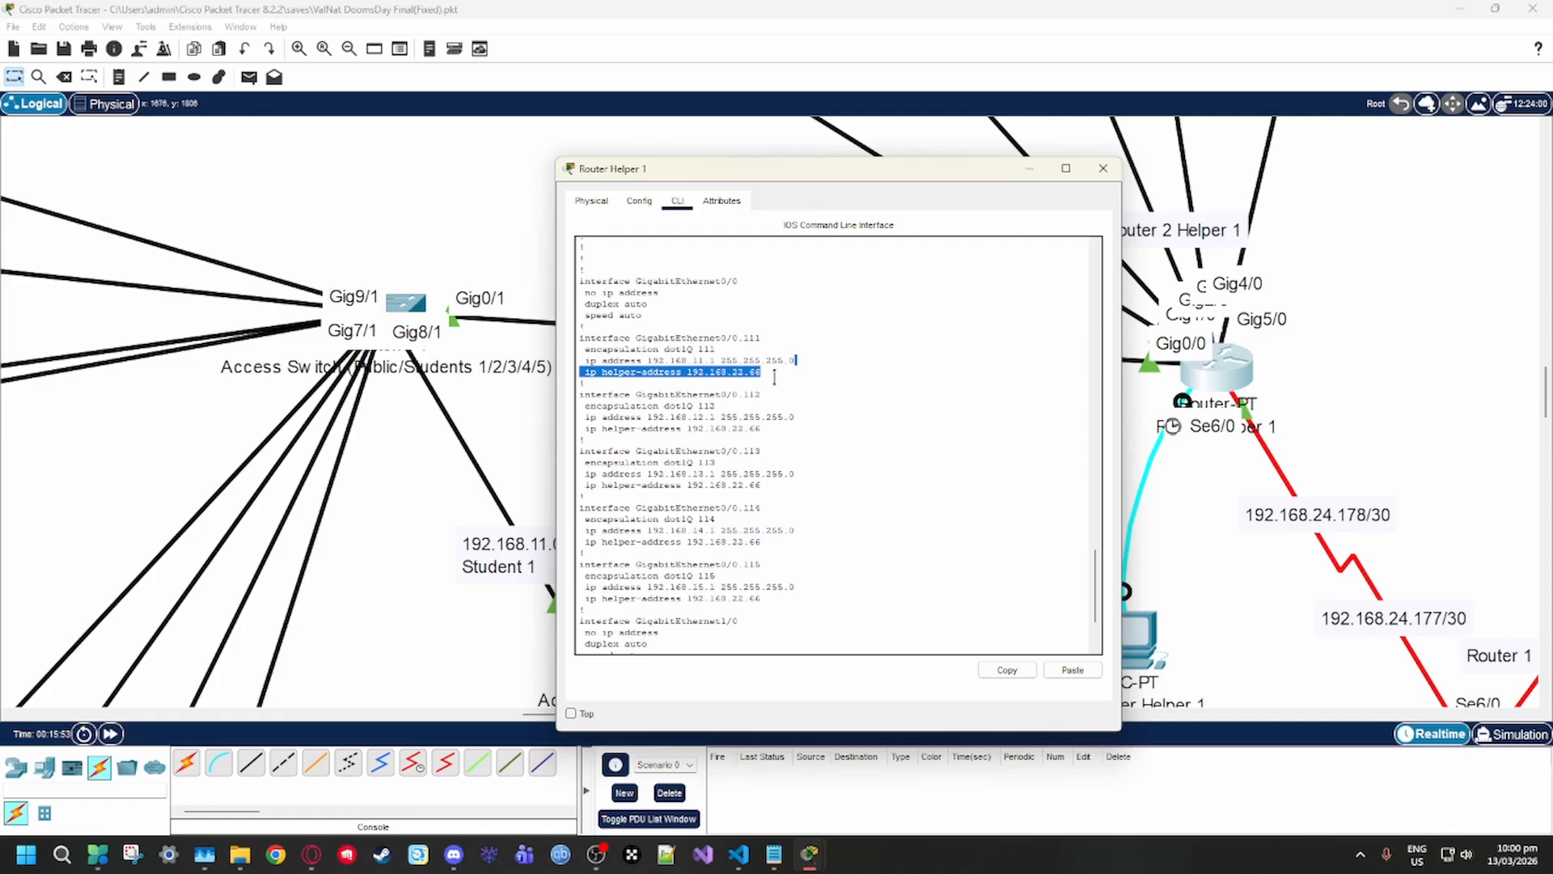
{"action": "left_click", "coordinate": [614, 388]}
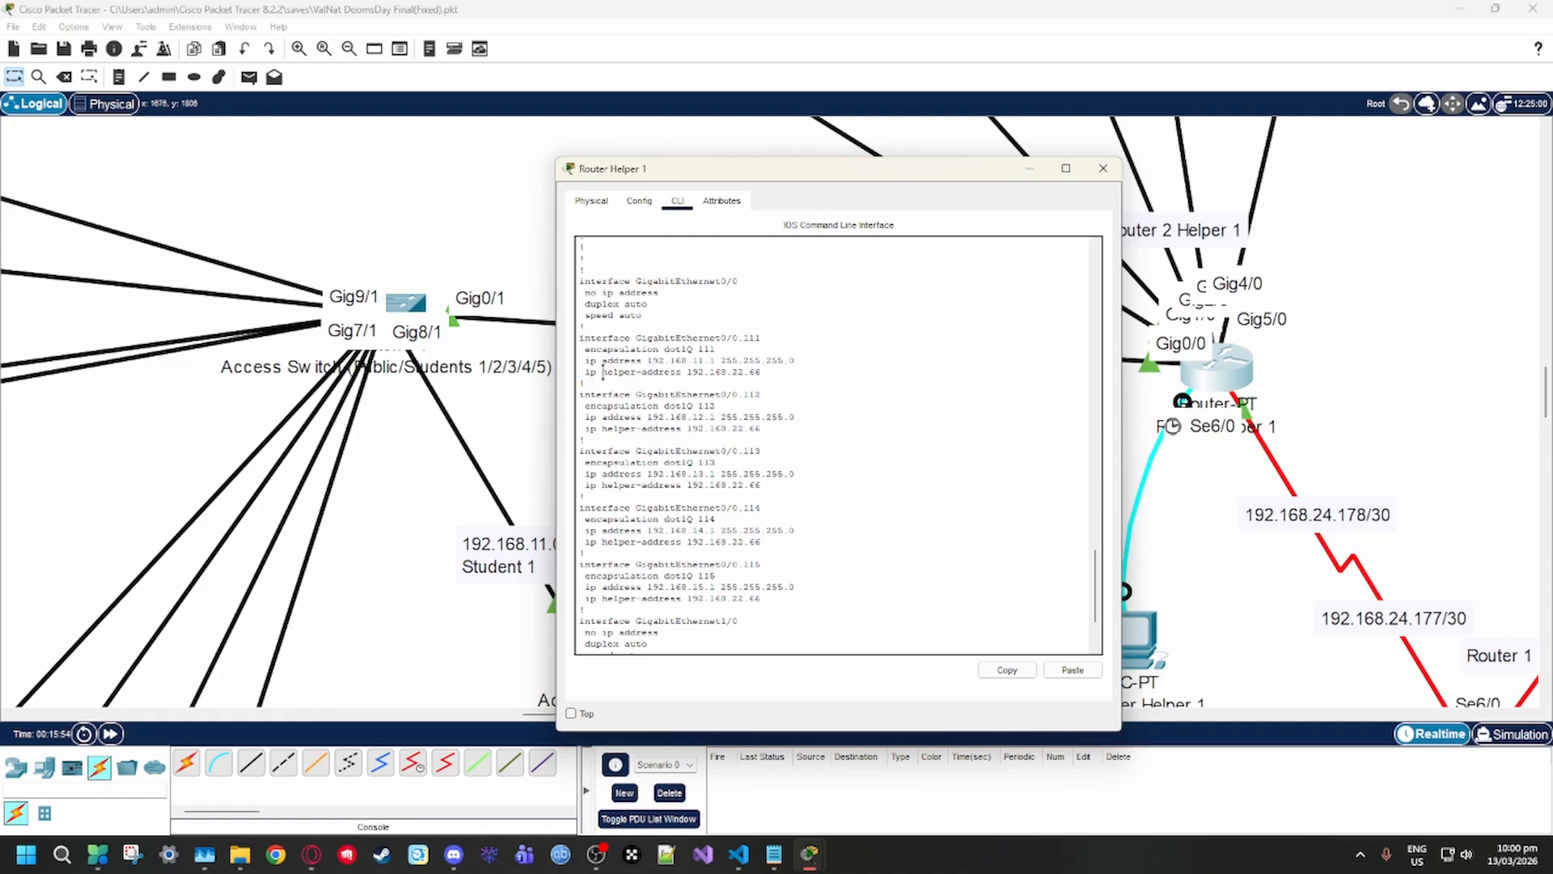
{"action": "left_click_drag", "start_coordinate": [593, 371], "coordinate": [761, 374]}
{"action": "left_click", "coordinate": [762, 374]}
Highlight the GigabitEthernet0/0.112 block, and single out its subinterface number and encapsulation line
{"action": "scroll", "coordinate": [676, 416], "scroll_direction": "down", "scroll_amount": 2}
{"action": "left_click_drag", "start_coordinate": [582, 339], "coordinate": [584, 391]}
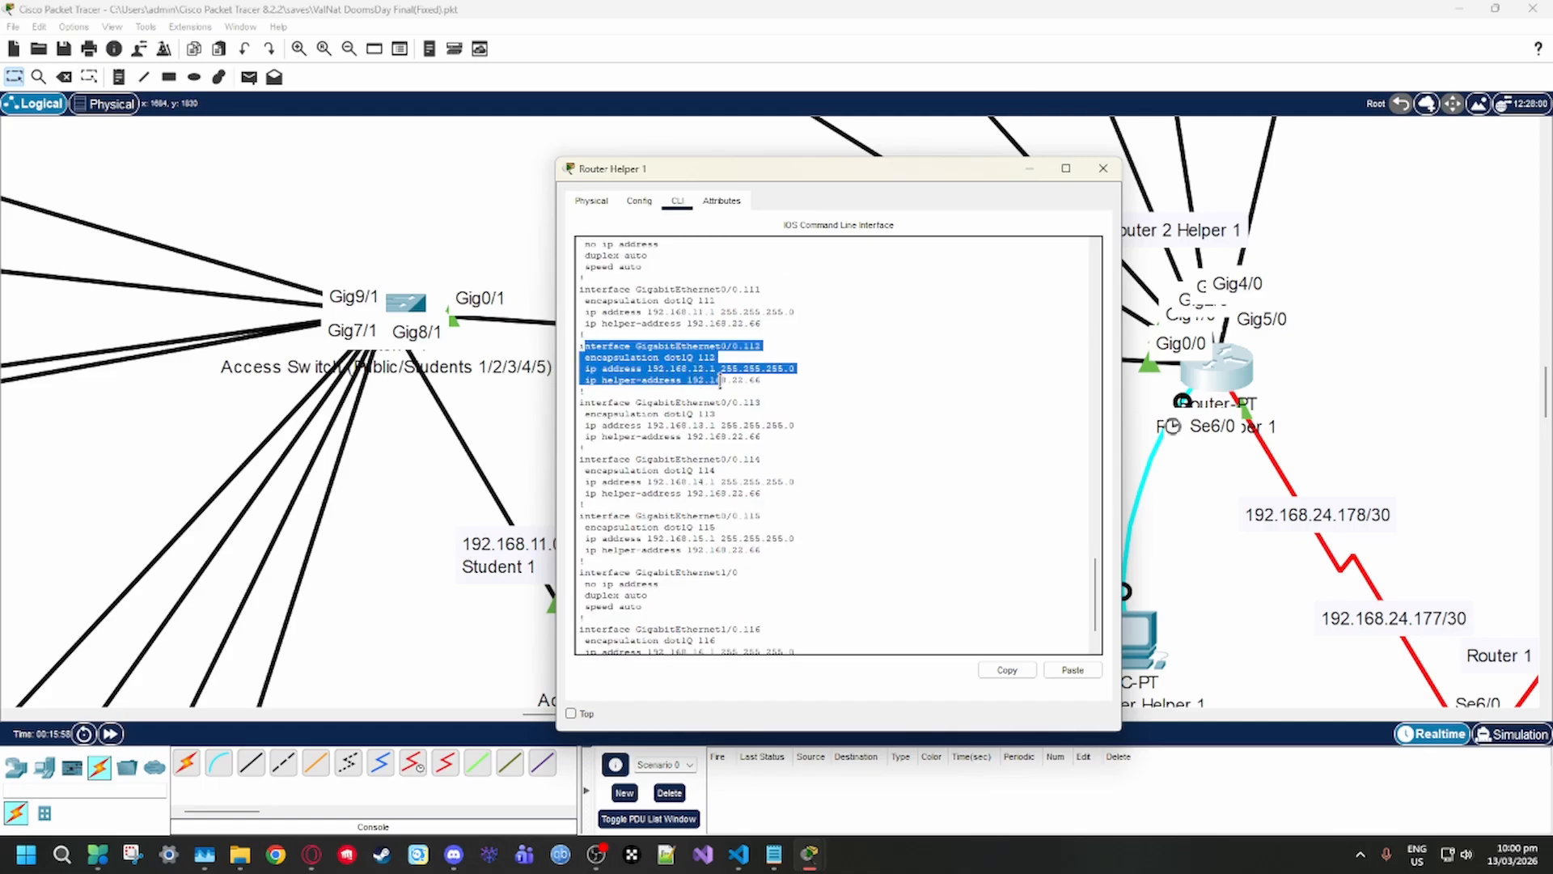
{"action": "left_click", "coordinate": [719, 404]}
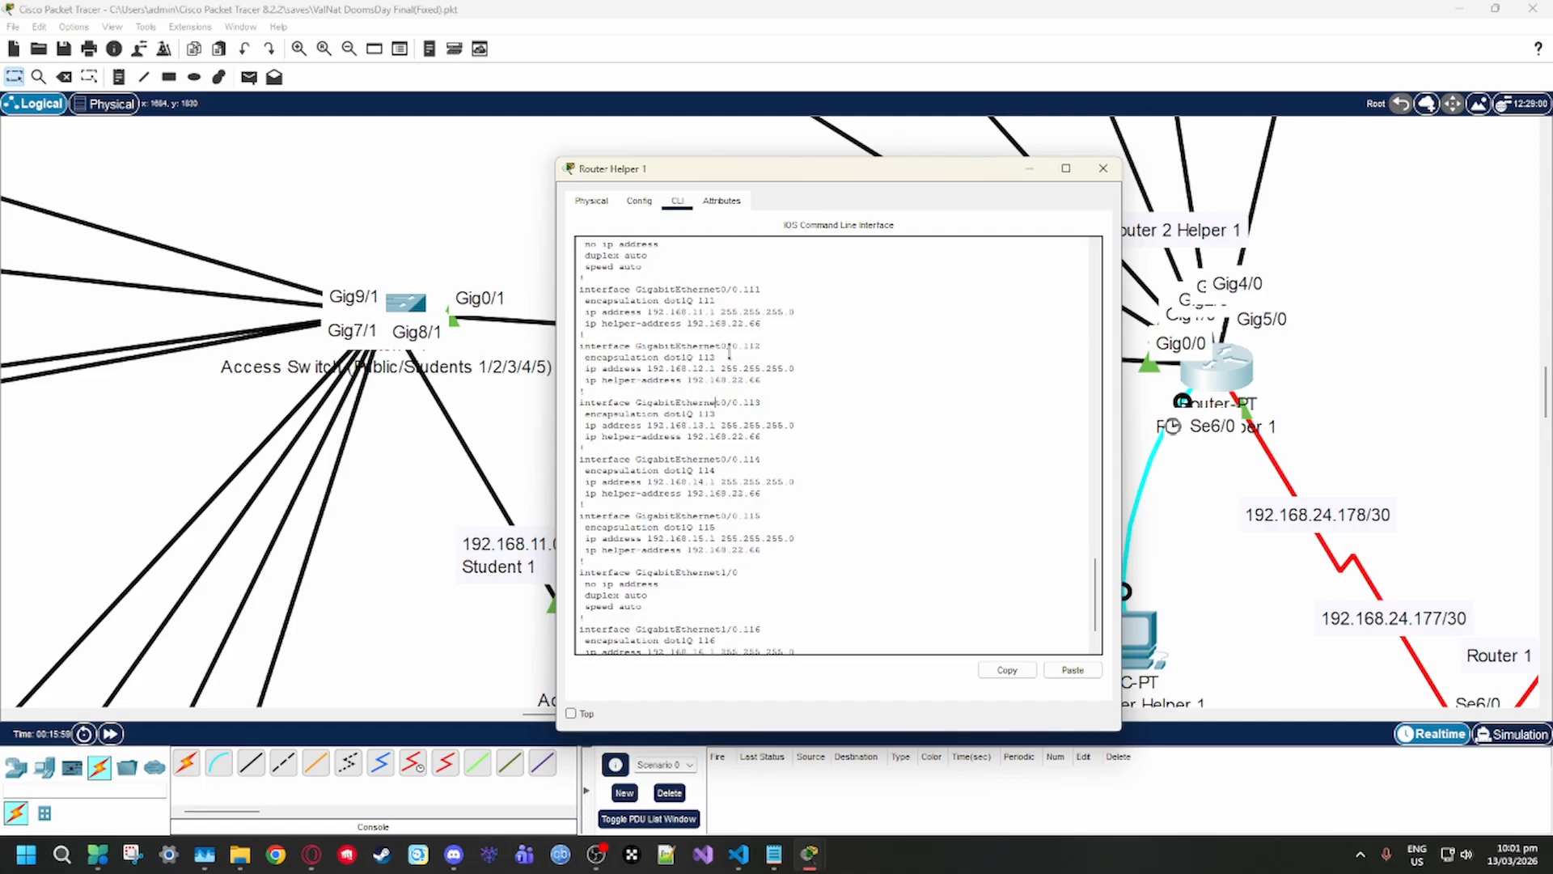
{"action": "left_click_drag", "start_coordinate": [704, 346], "coordinate": [772, 358]}
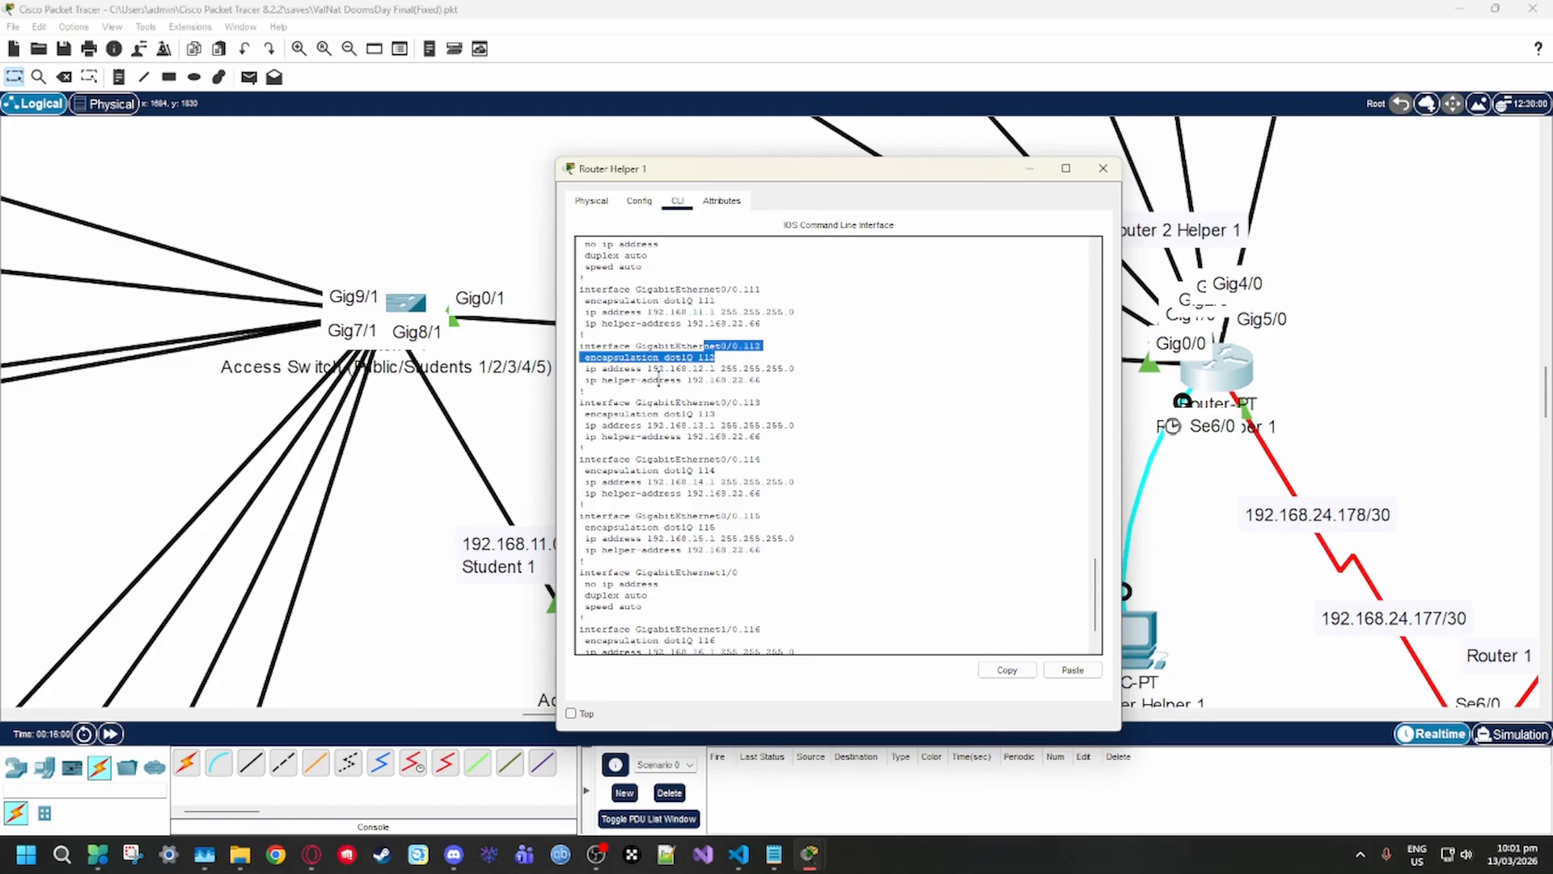
{"action": "left_click", "coordinate": [660, 378]}
Highlight the remaining GigabitEthernet0/0 subinterface blocks from 113 to 115, down to the GigabitEthernet1/0 section
{"action": "left_click_drag", "start_coordinate": [602, 402], "coordinate": [842, 474]}
{"action": "left_click_drag", "start_coordinate": [609, 526], "coordinate": [796, 542]}
{"action": "scroll", "coordinate": [797, 564], "scroll_direction": "down", "scroll_amount": 1}
{"action": "left_click", "coordinate": [791, 565]}
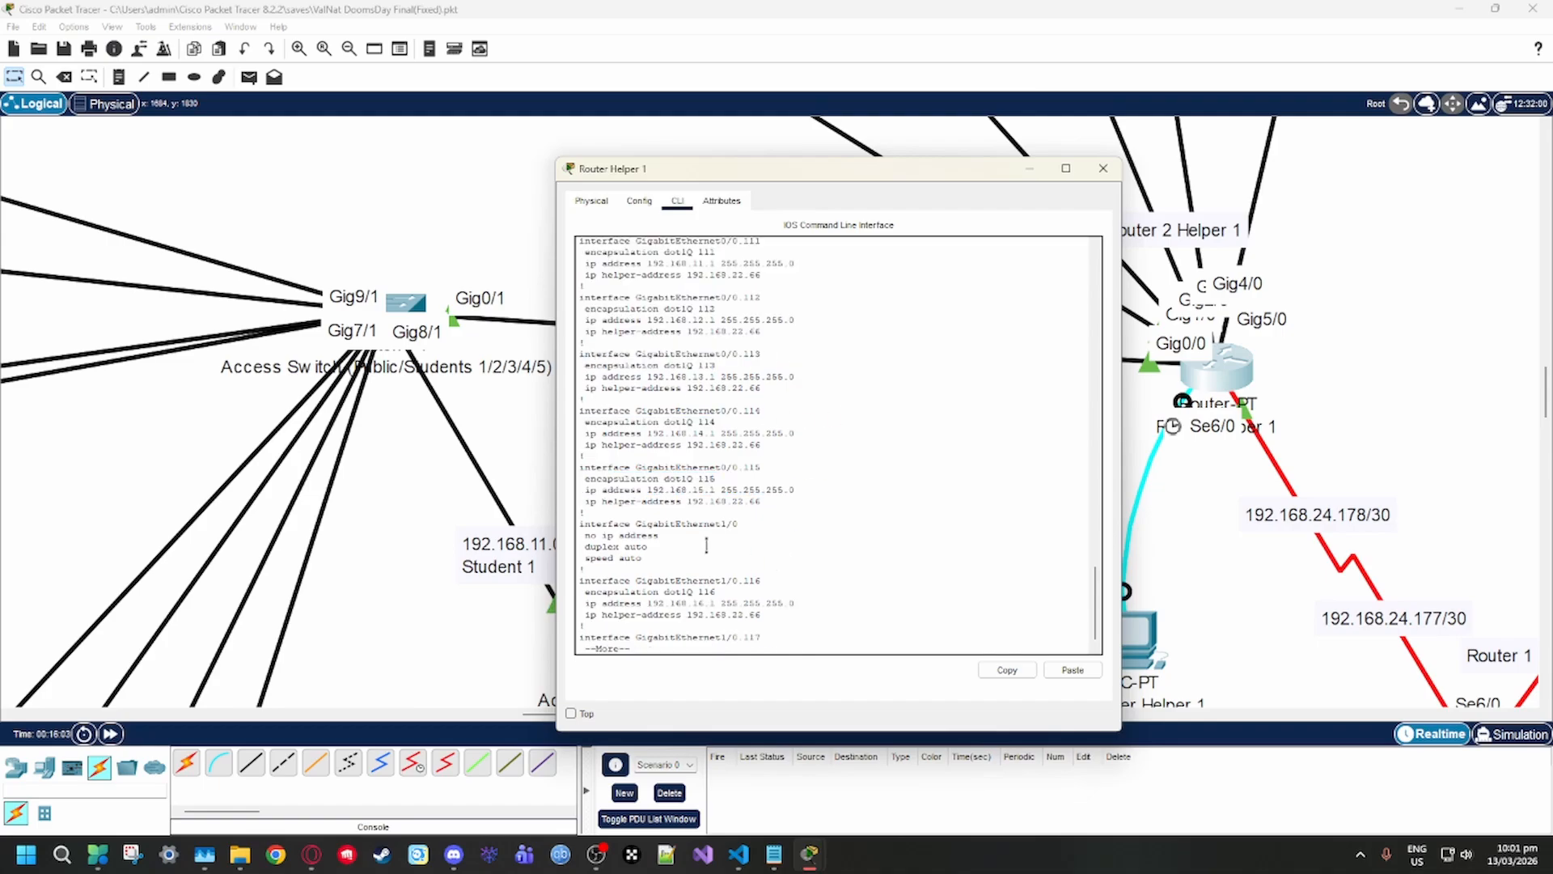
Inspect the IP configuration of physical ports GigabitEthernet0/0 and GigabitEthernet1/0 on Router Helper 1, and close its window
{"action": "left_click", "coordinate": [603, 202]}
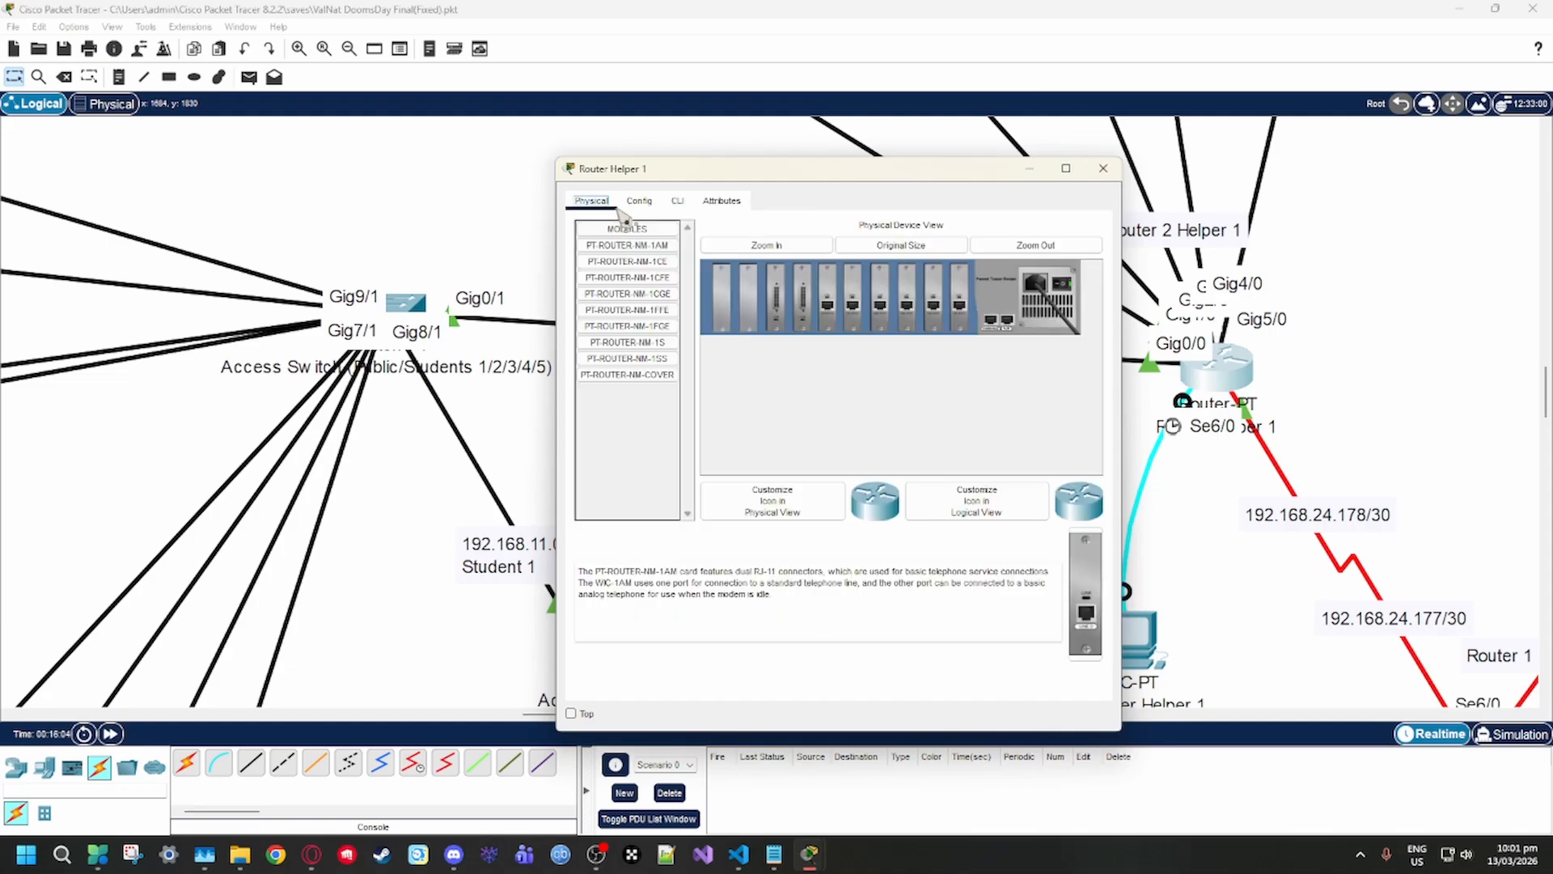
{"action": "left_click", "coordinate": [639, 201]}
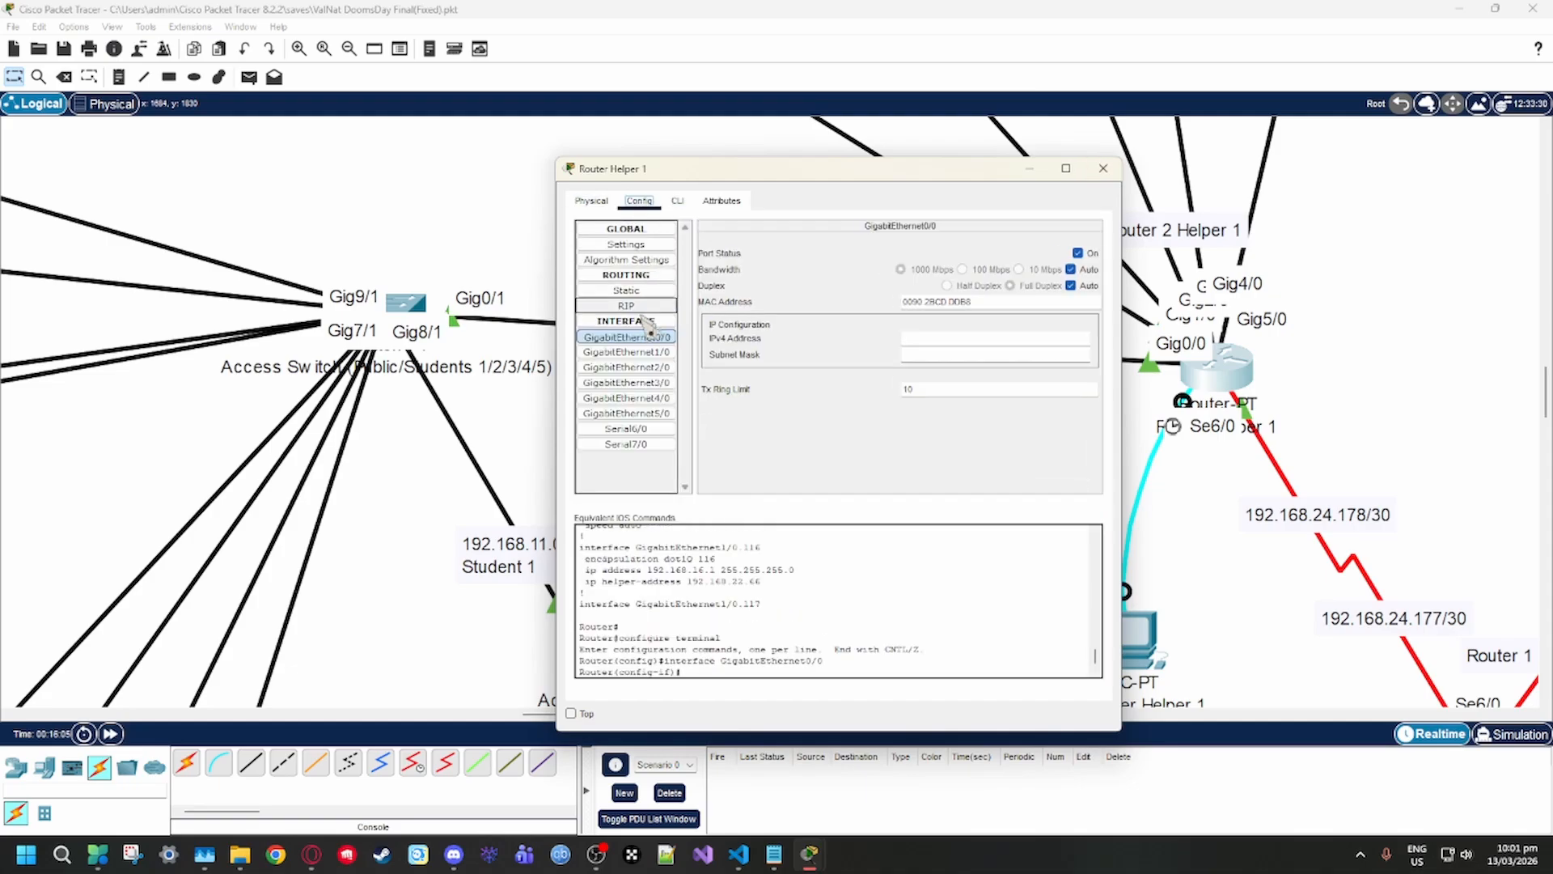
{"action": "left_click", "coordinate": [668, 353]}
{"action": "left_click", "coordinate": [952, 336]}
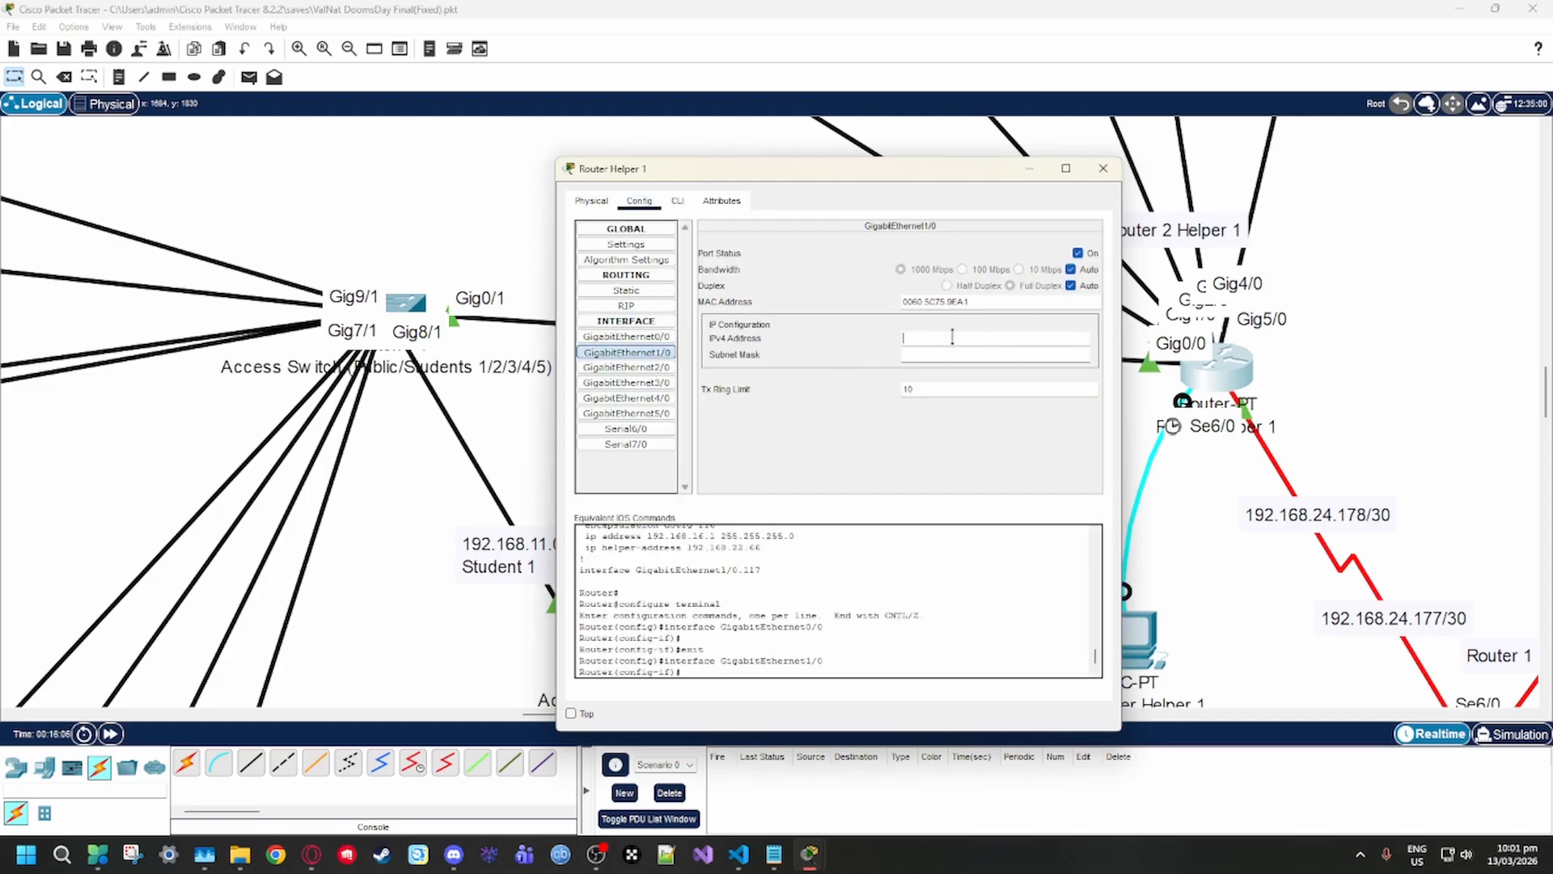
{"action": "left_click", "coordinate": [1118, 179]}
Reopen the command line of Router Helper 1 and highlight subinterfaces GigabitEthernet0/0.111, 0/0.112 and 0/0.113 one after another
{"action": "left_click", "coordinate": [1209, 388]}
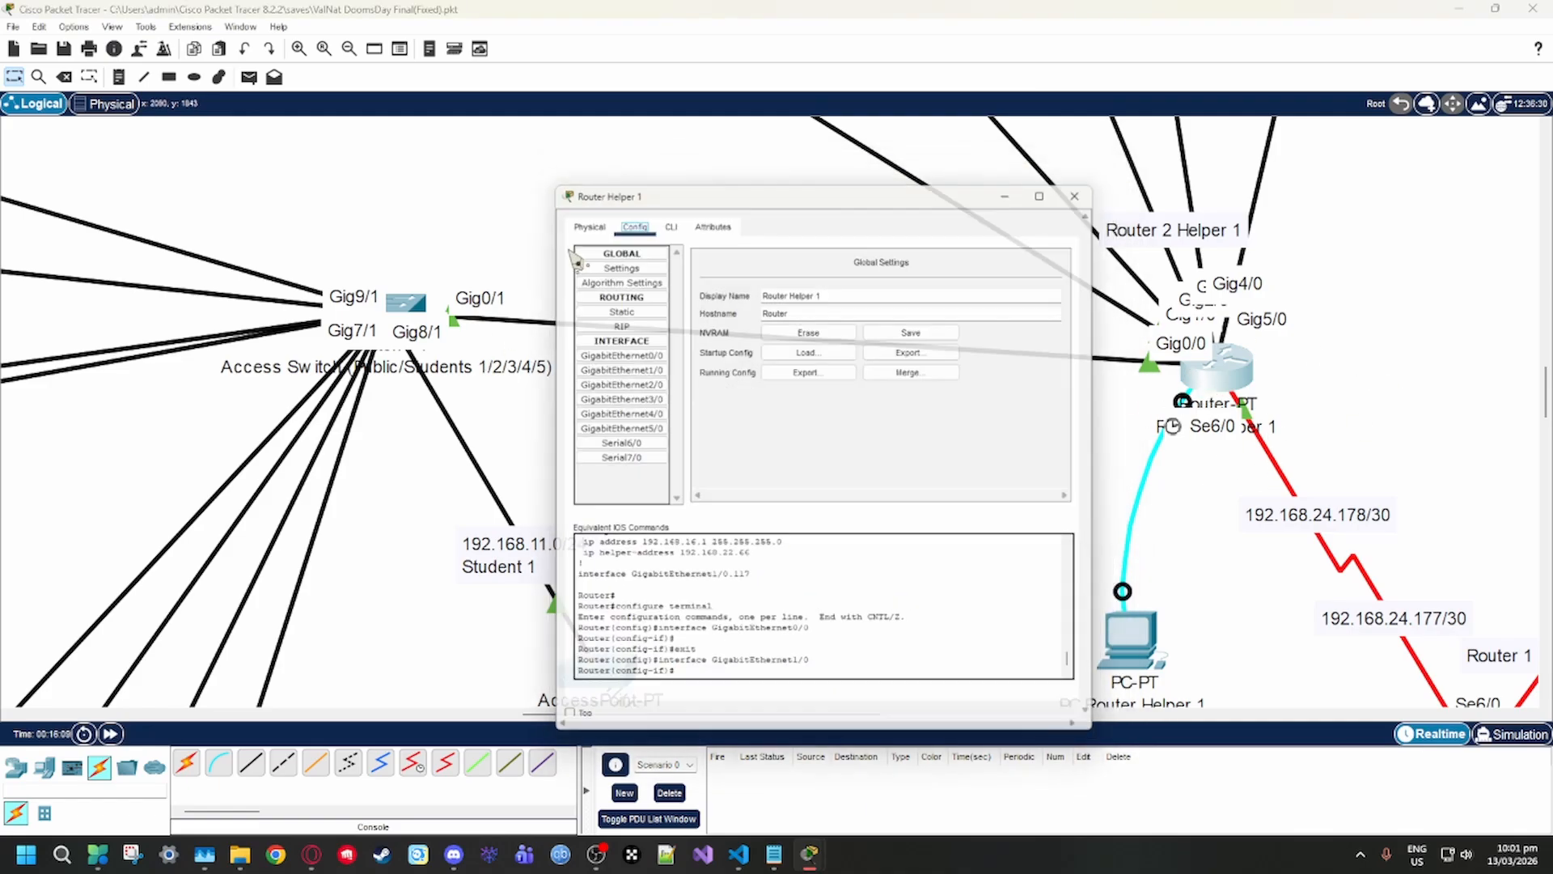
{"action": "left_click", "coordinate": [666, 217]}
{"action": "scroll", "coordinate": [740, 492], "scroll_direction": "up", "scroll_amount": 5}
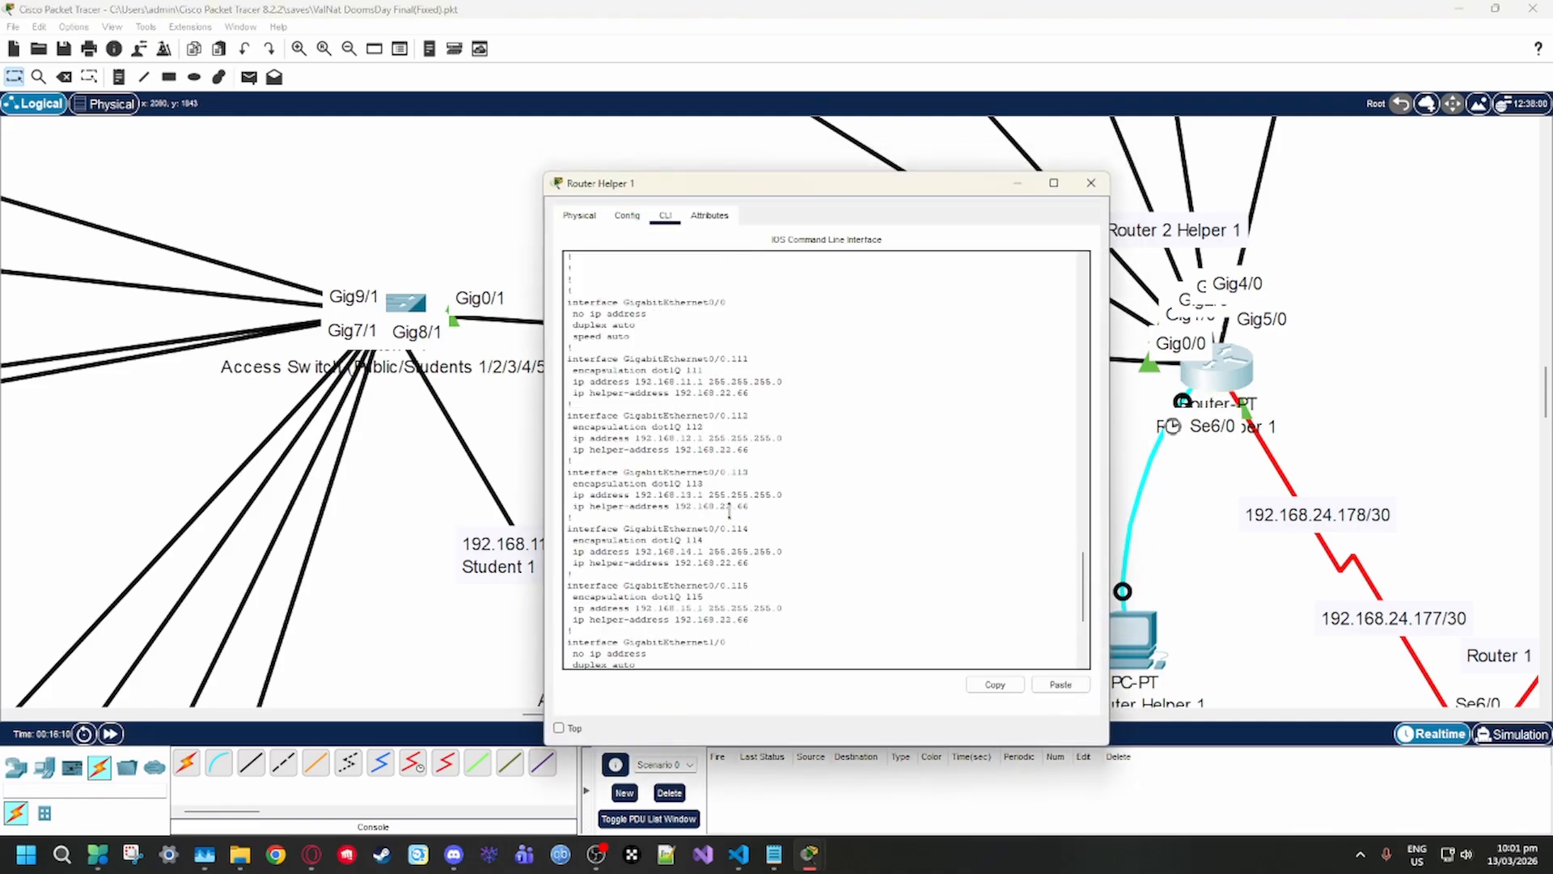
{"action": "left_click_drag", "start_coordinate": [631, 402], "coordinate": [560, 358]}
{"action": "left_click_drag", "start_coordinate": [741, 463], "coordinate": [548, 420]}
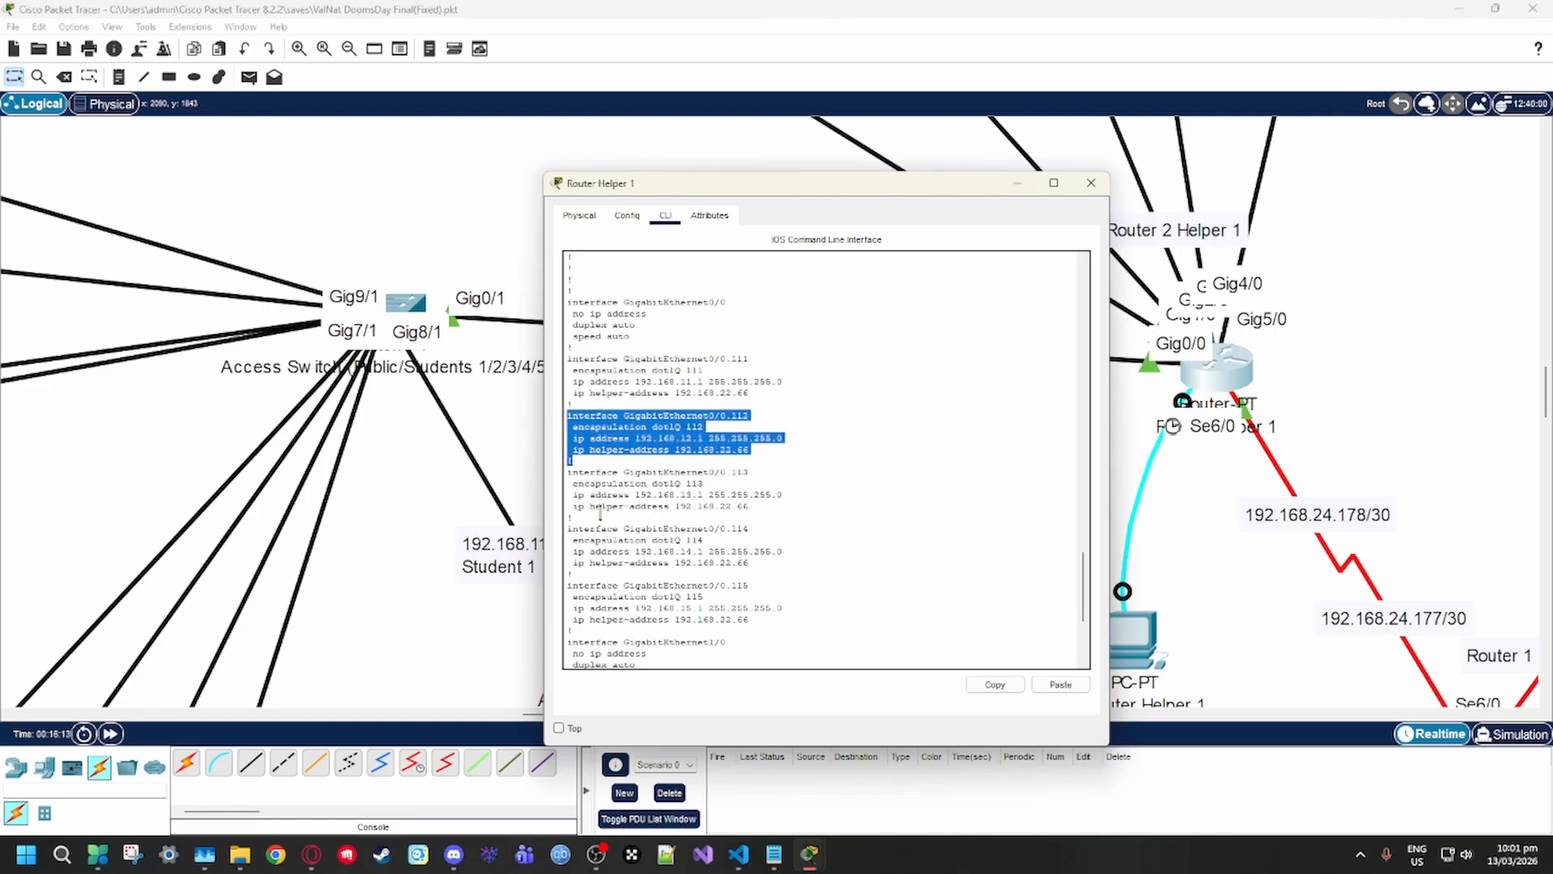
{"action": "left_click_drag", "start_coordinate": [574, 518], "coordinate": [567, 472]}
{"action": "left_click_drag", "start_coordinate": [801, 183], "coordinate": [809, 216]}
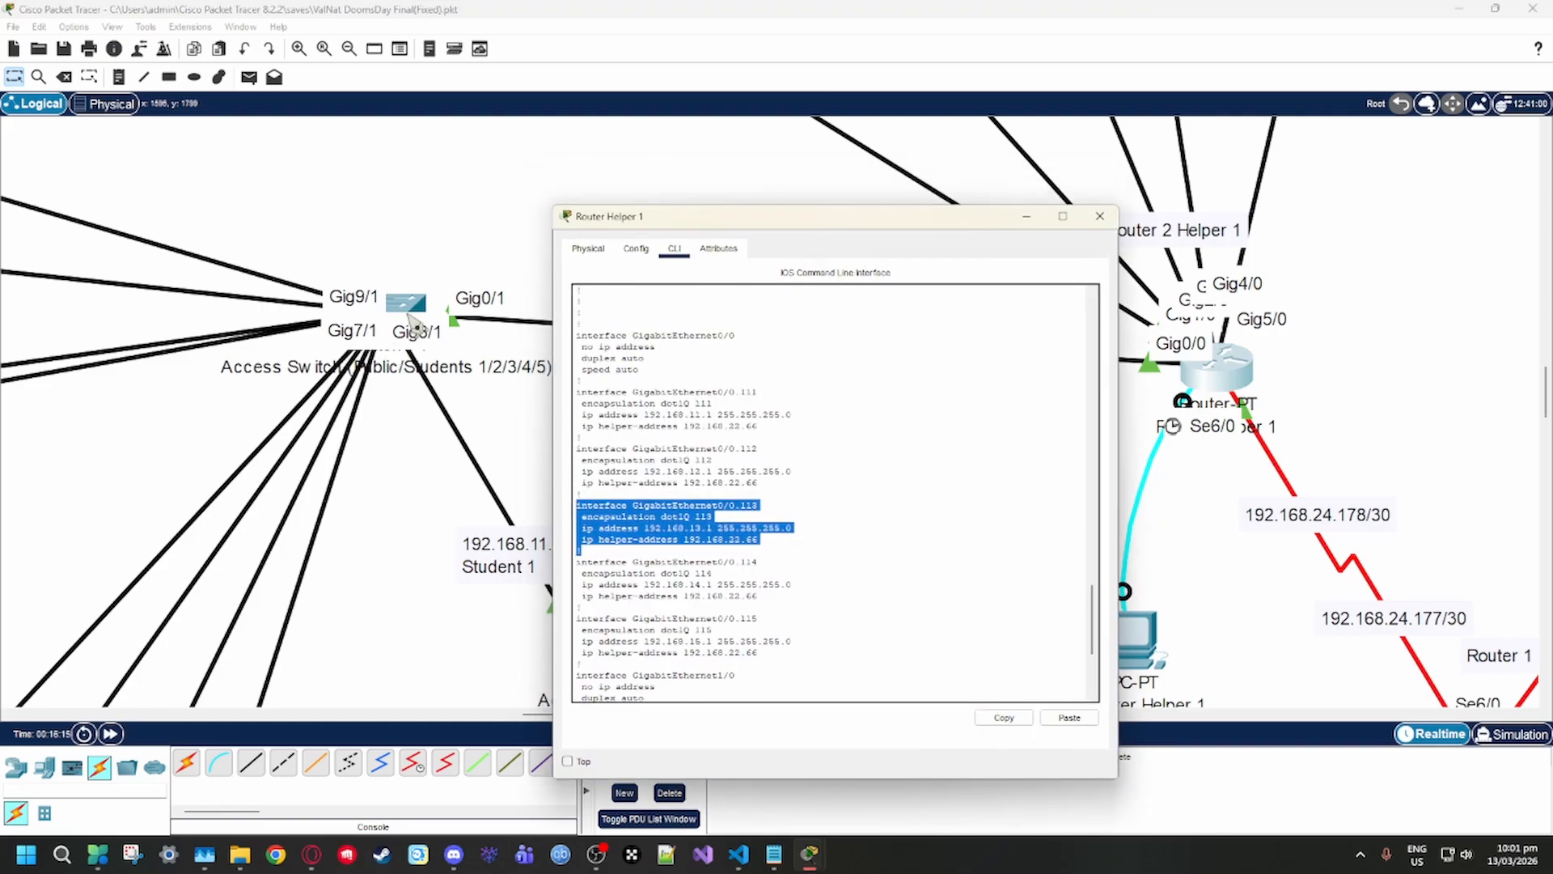
Close the router window and open the interface configuration of Access Switch (Public/Students 1/2/3/4/5)
{"action": "left_click", "coordinate": [1099, 216]}
{"action": "mouse_move", "coordinate": [394, 307]}
{"action": "left_mouse_down"}
{"action": "mouse_move", "coordinate": [411, 301]}
{"action": "mouse_move", "coordinate": [394, 320]}
{"action": "left_mouse_up"}
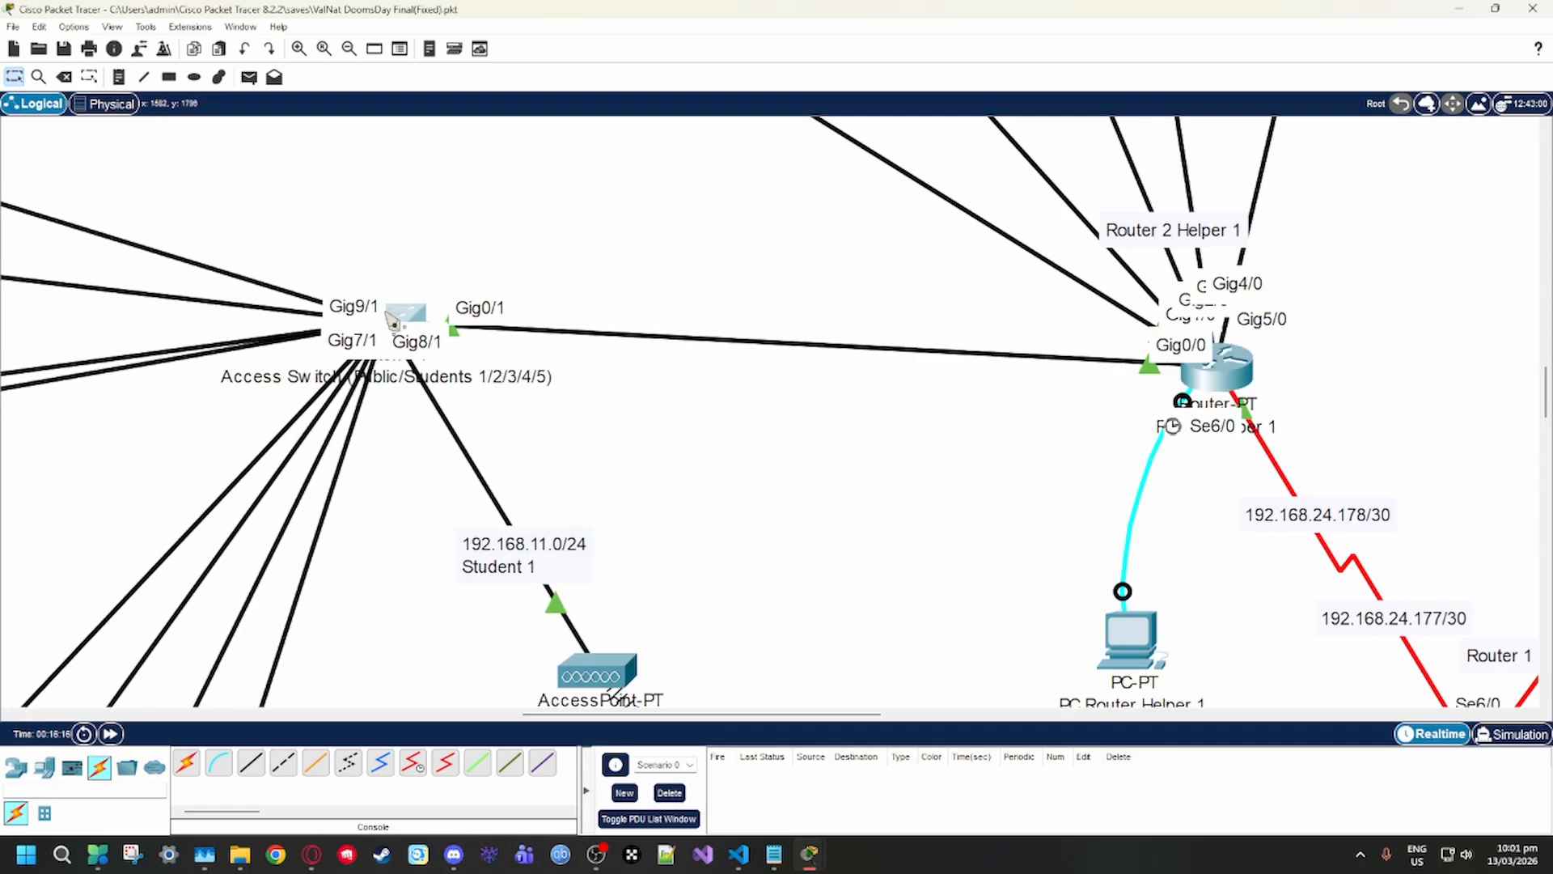
{"action": "left_click_drag", "start_coordinate": [605, 714], "coordinate": [444, 713]}
{"action": "left_click", "coordinate": [1092, 312]}
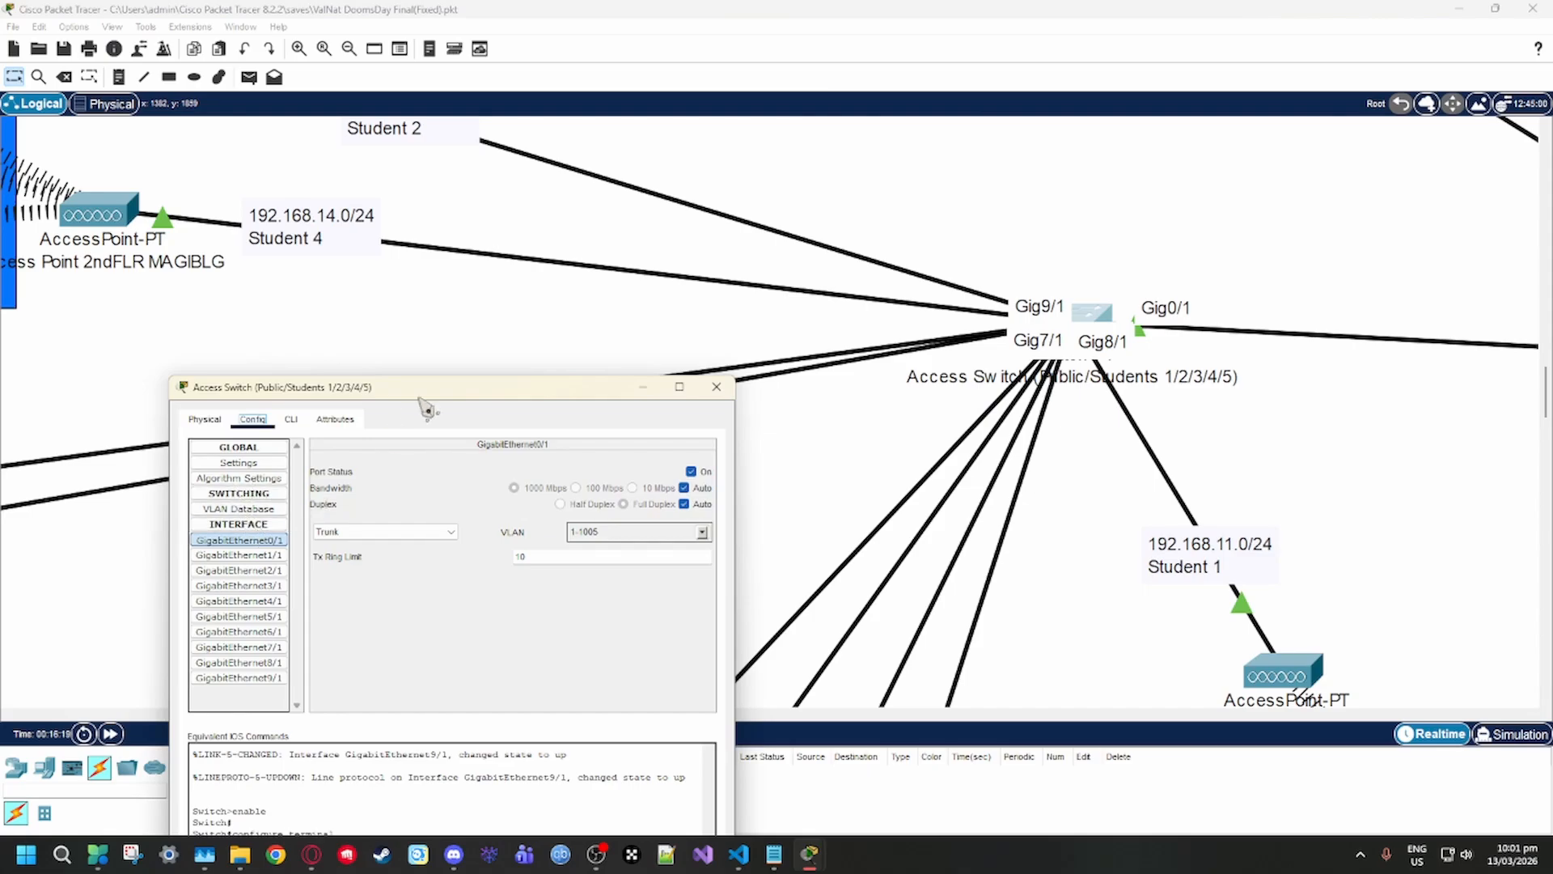
{"action": "left_click_drag", "start_coordinate": [427, 408], "coordinate": [459, 268]}
Check the VLAN assignments of the access switch ports starting from GigabitEthernet1/1, revisit GigabitEthernet3/1, and close the switch window
{"action": "left_click", "coordinate": [270, 415]}
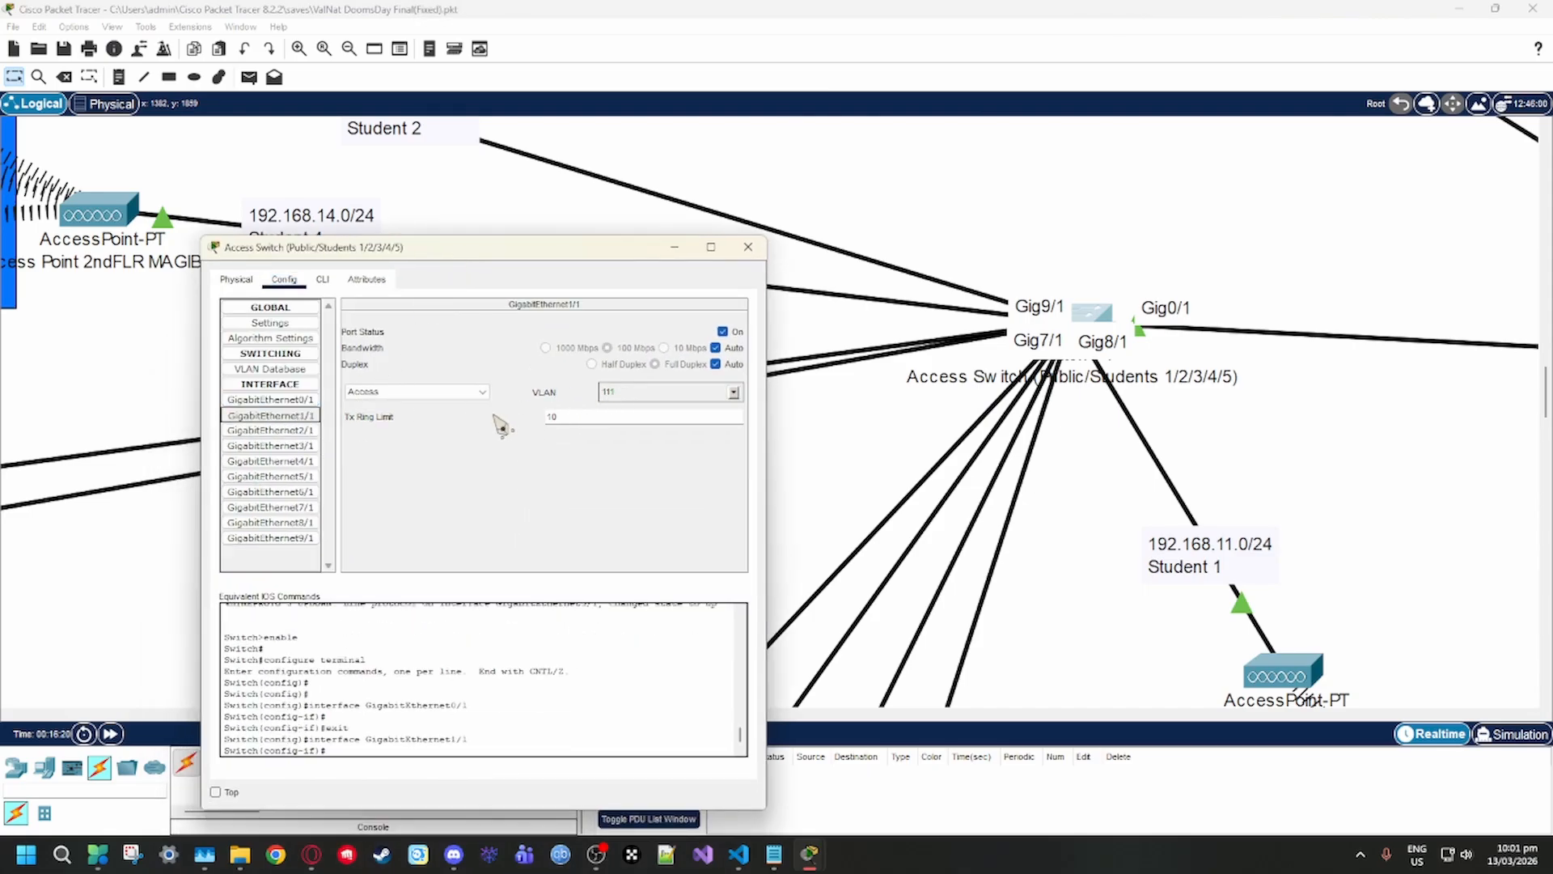
{"action": "left_click", "coordinate": [285, 431]}
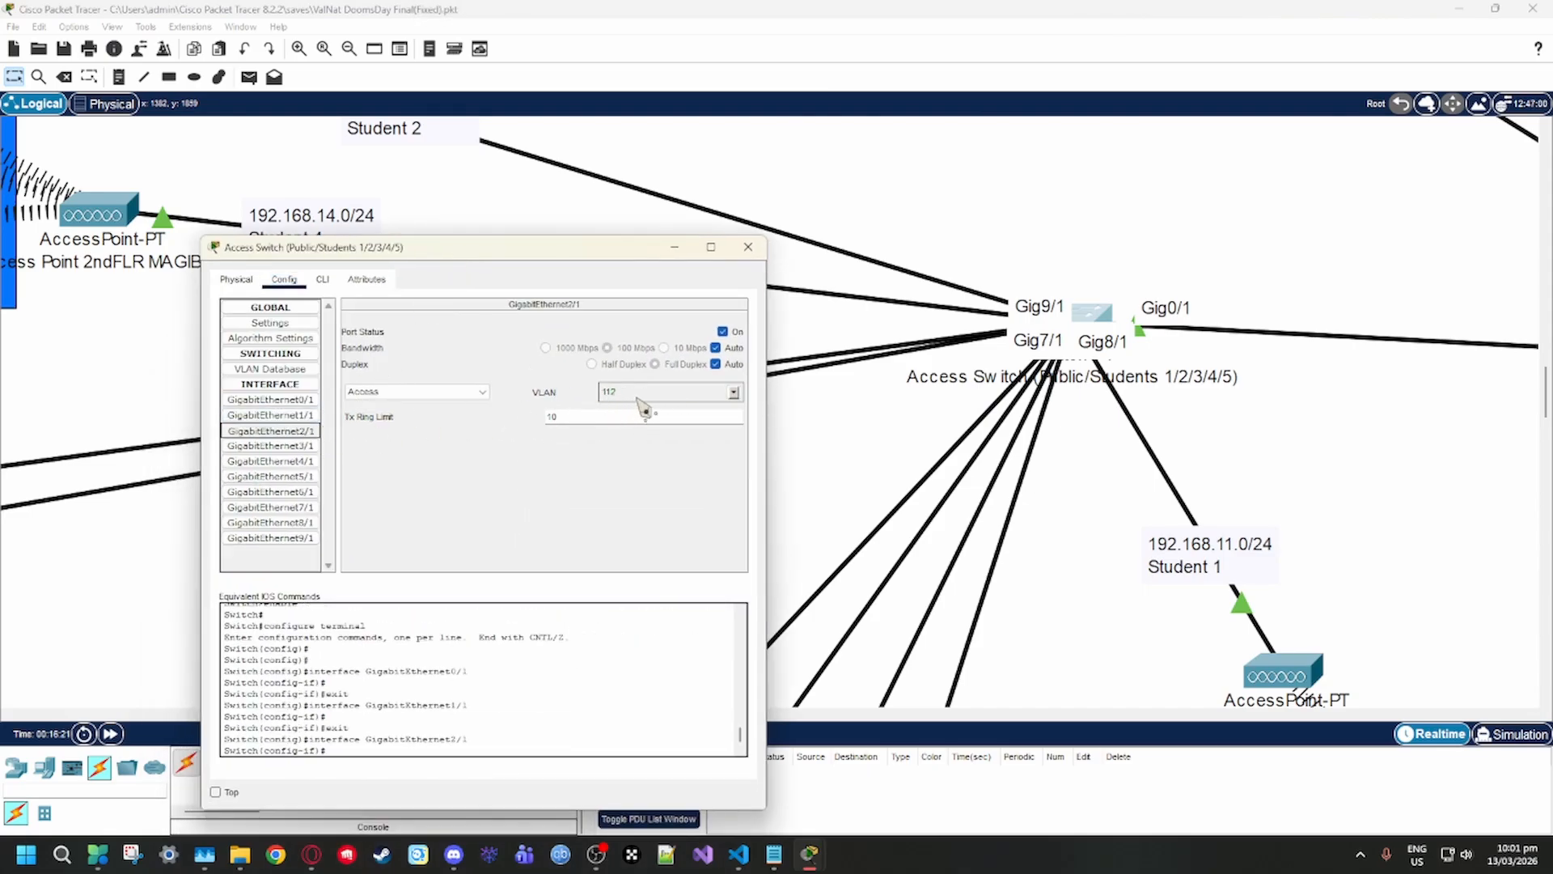
{"action": "left_click", "coordinate": [275, 446]}
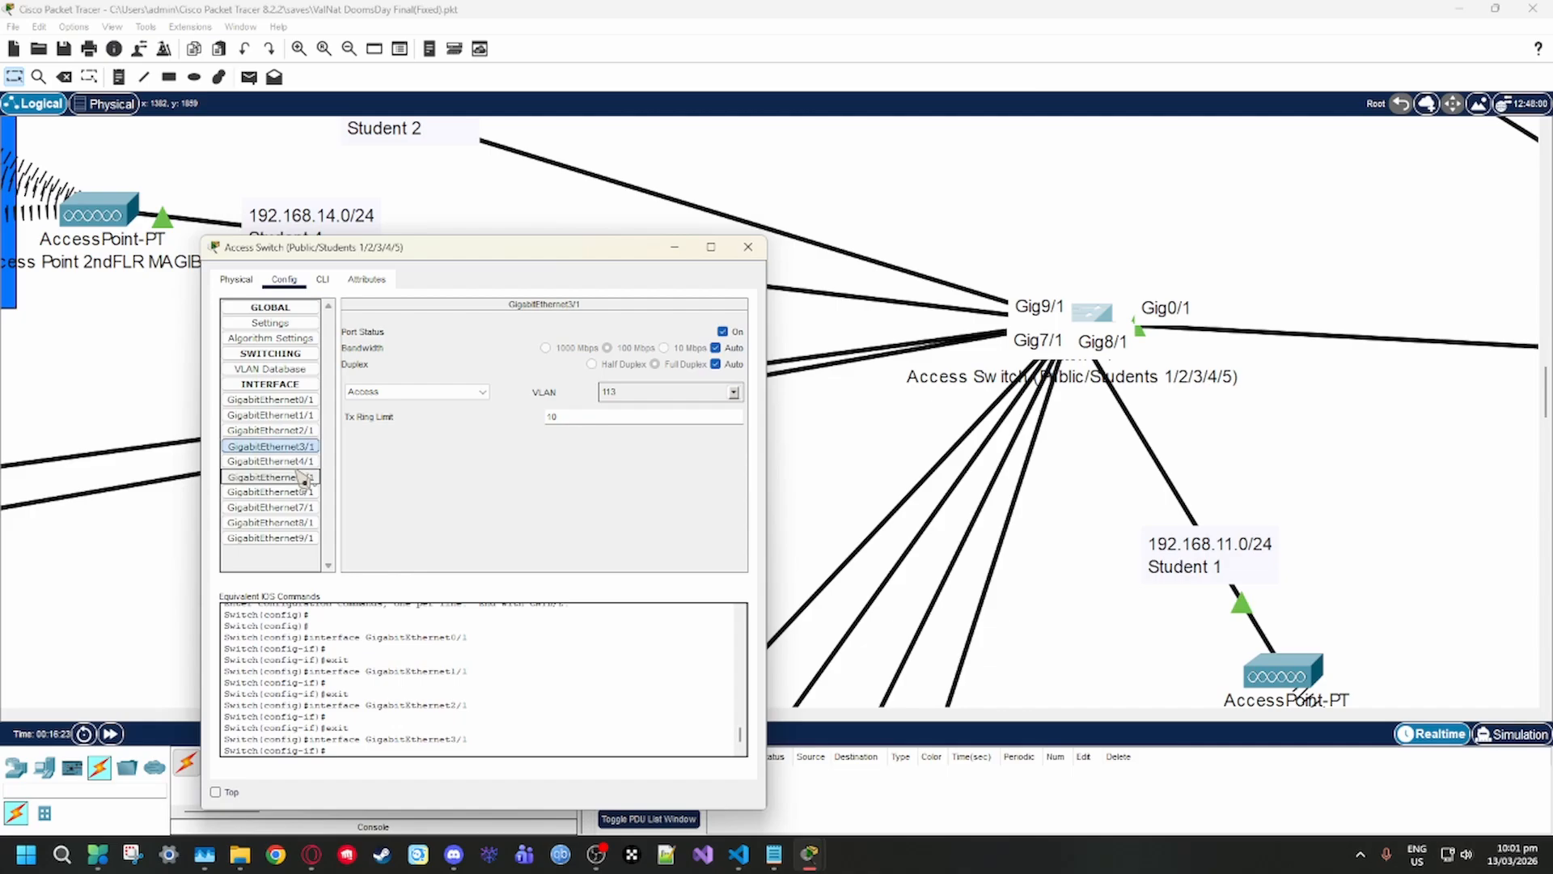
{"action": "left_click", "coordinate": [275, 461]}
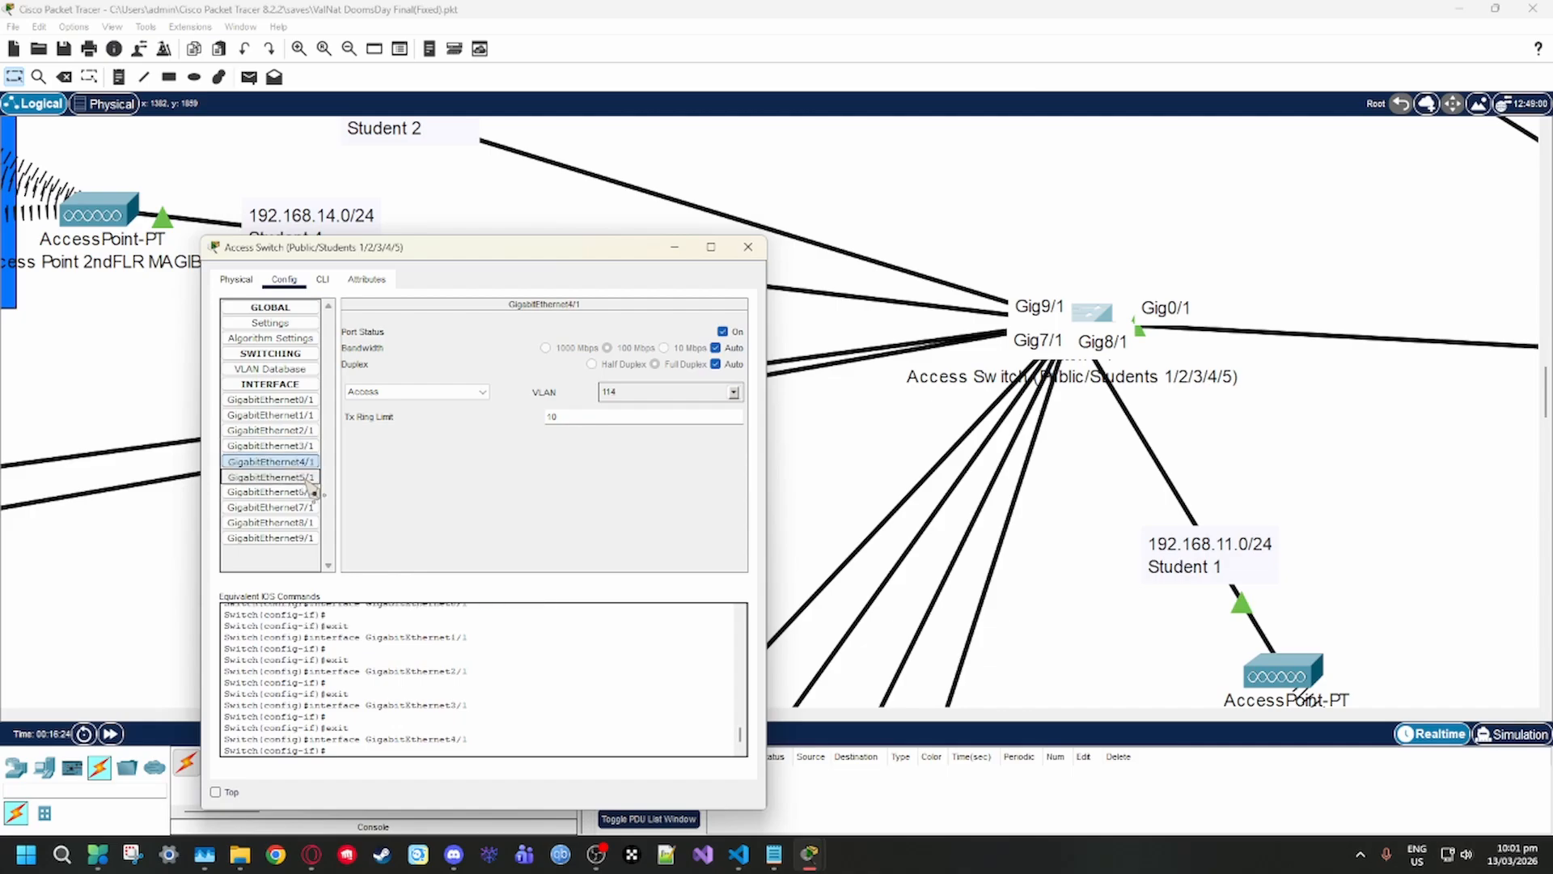
{"action": "left_click", "coordinate": [307, 479]}
{"action": "left_click", "coordinate": [307, 492]}
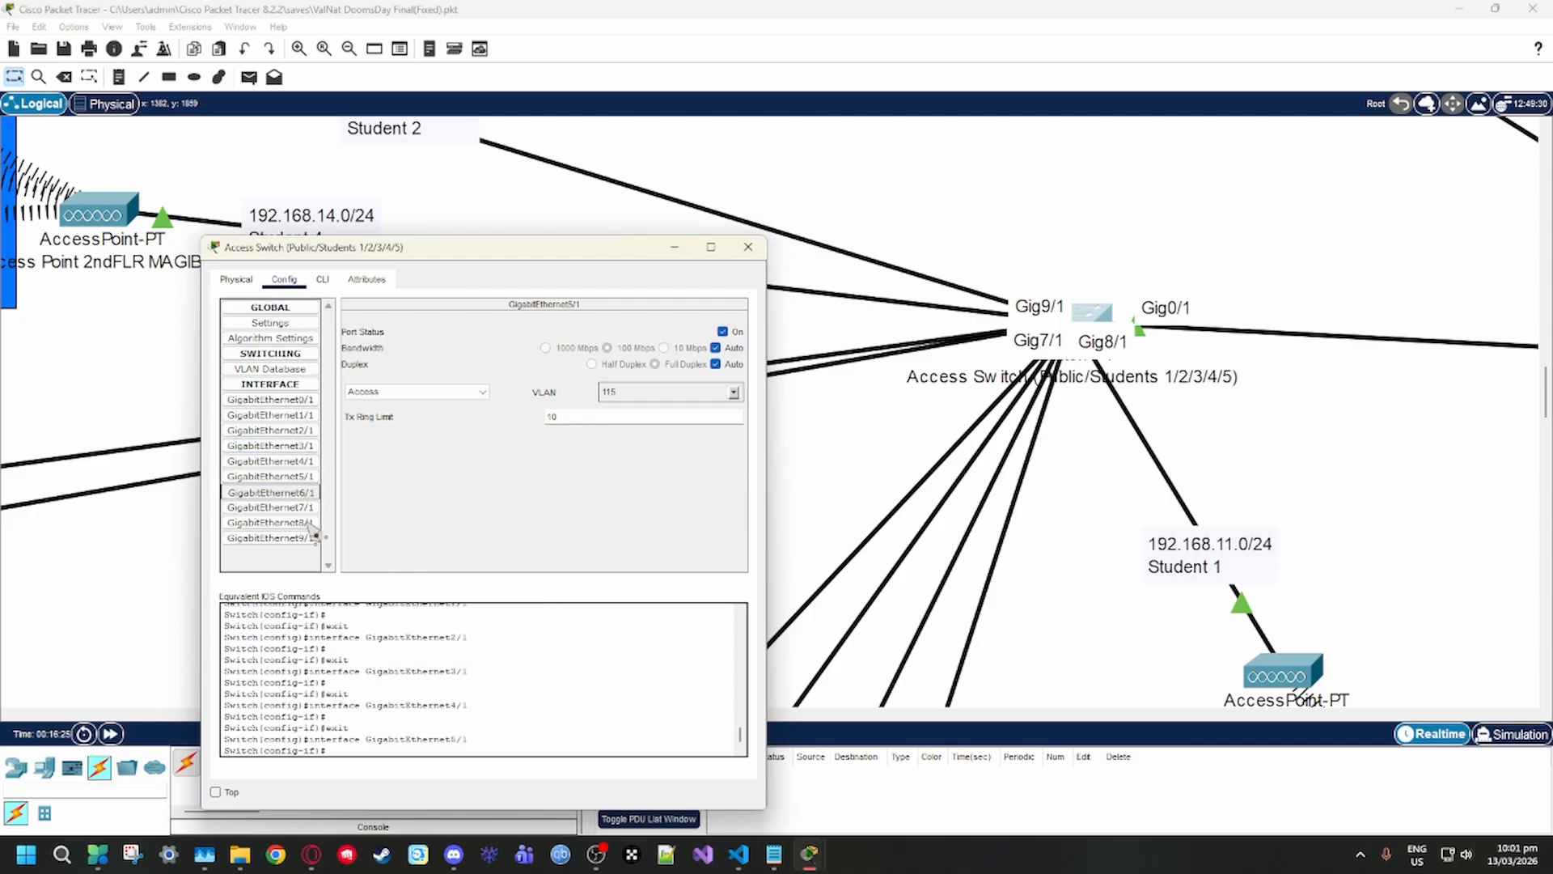
{"action": "left_click", "coordinate": [304, 446]}
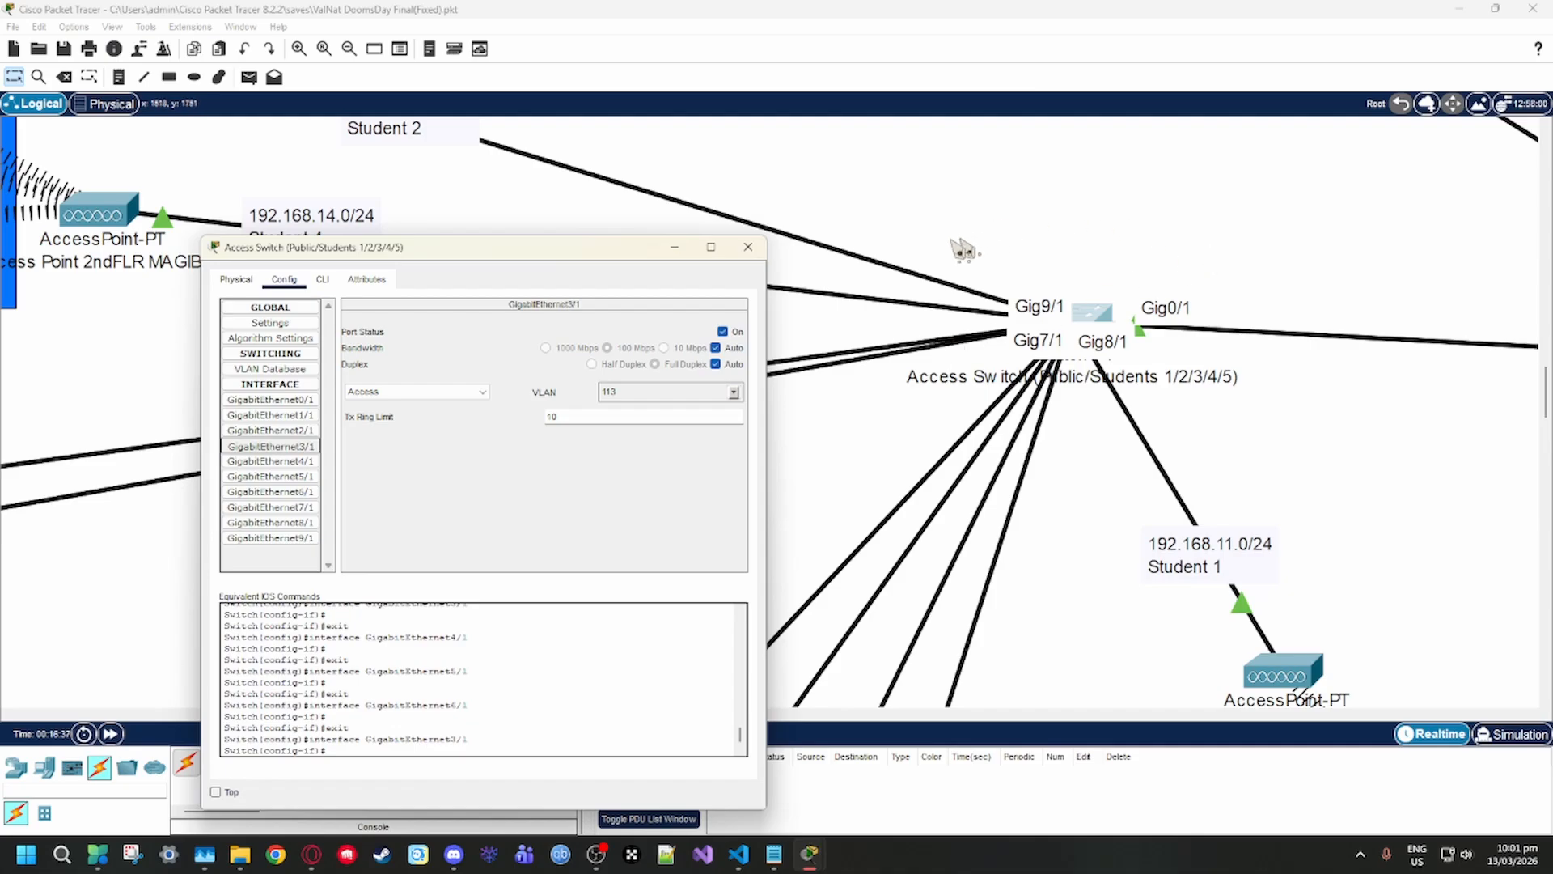
{"action": "left_click", "coordinate": [748, 247]}
Survey the topology across the computer laboratories, office rooms, and student building access points
{"action": "scroll", "coordinate": [1078, 454], "scroll_direction": "down", "scroll_amount": 8}
{"action": "scroll", "coordinate": [1108, 441], "scroll_direction": "down", "scroll_amount": 4}
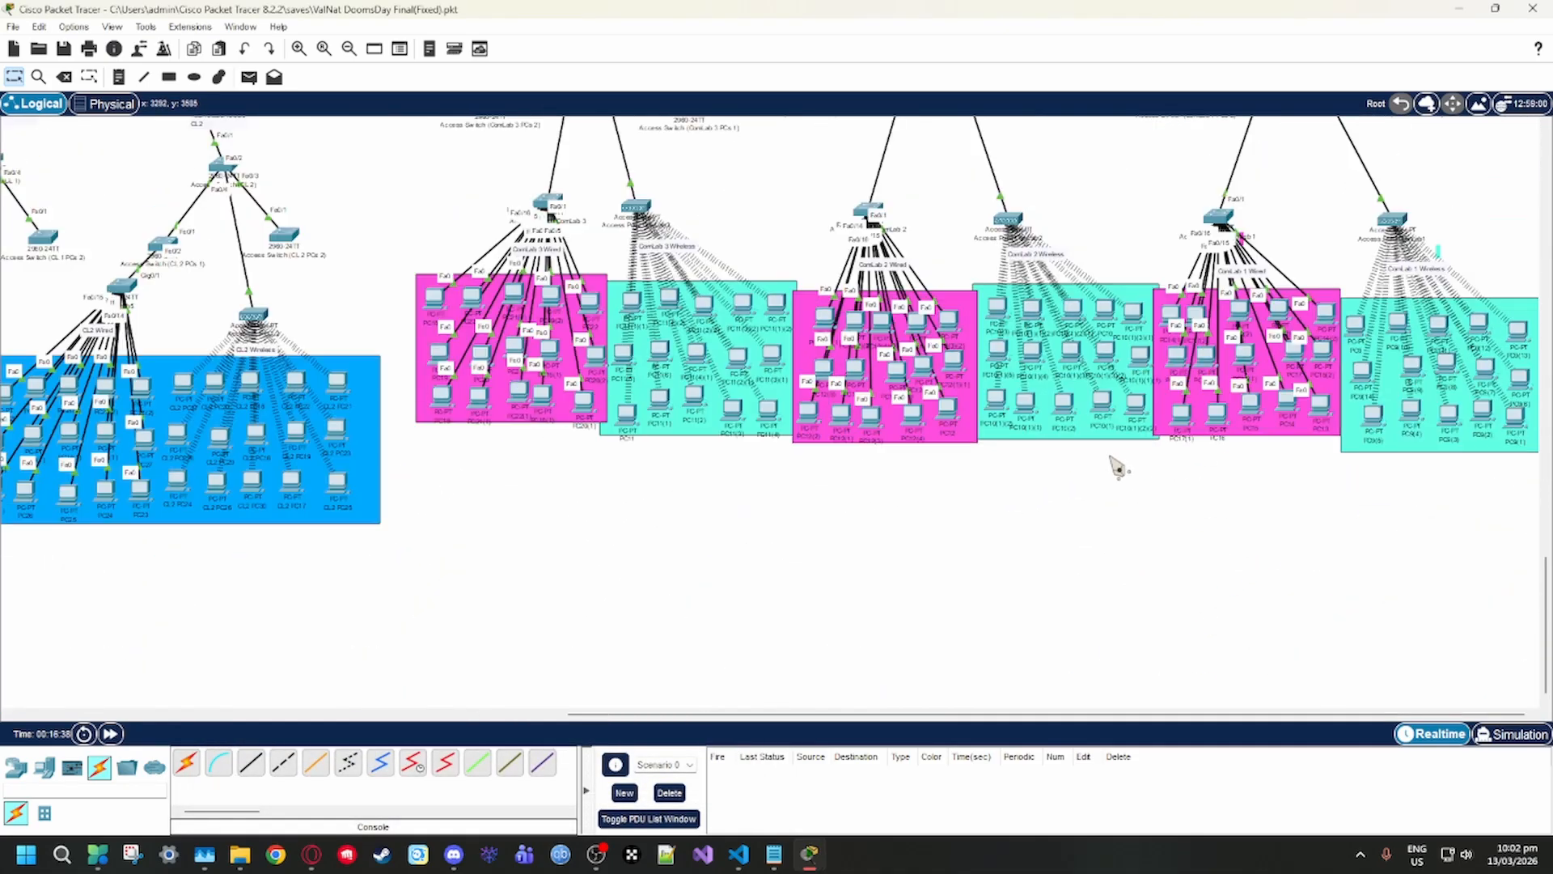
{"action": "scroll", "coordinate": [1115, 458], "scroll_direction": "up", "scroll_amount": 16}
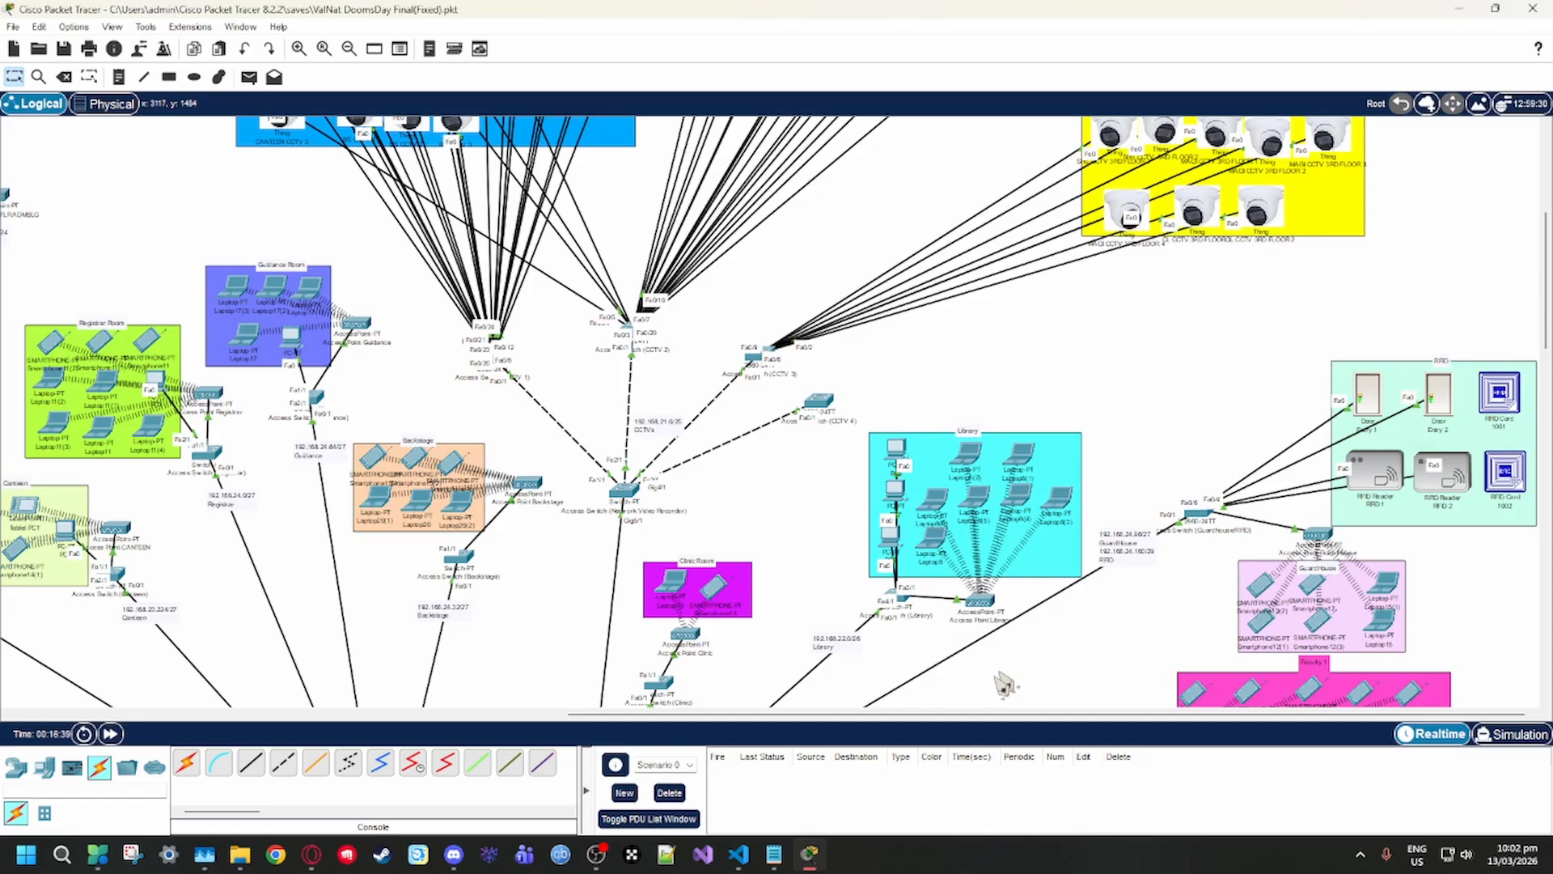
{"action": "left_click_drag", "start_coordinate": [768, 715], "coordinate": [561, 719]}
{"action": "scroll", "coordinate": [867, 534], "scroll_direction": "up", "scroll_amount": 3}
{"action": "scroll", "coordinate": [866, 545], "scroll_direction": "down", "scroll_amount": 4}
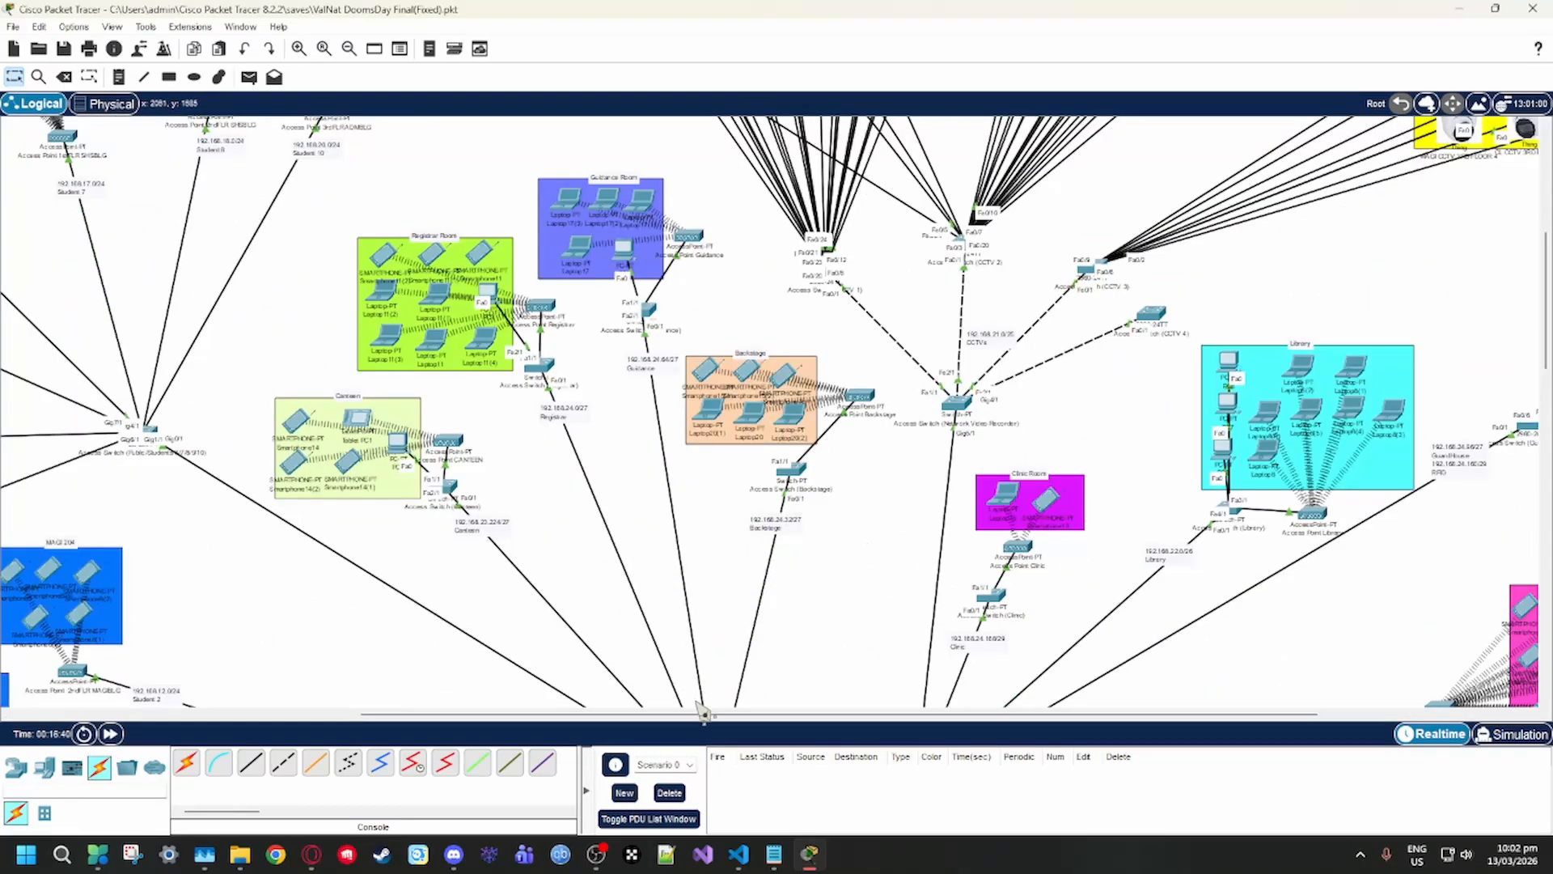
{"action": "left_click_drag", "start_coordinate": [697, 714], "coordinate": [444, 724]}
{"action": "scroll", "coordinate": [504, 611], "scroll_direction": "up", "scroll_amount": 7}
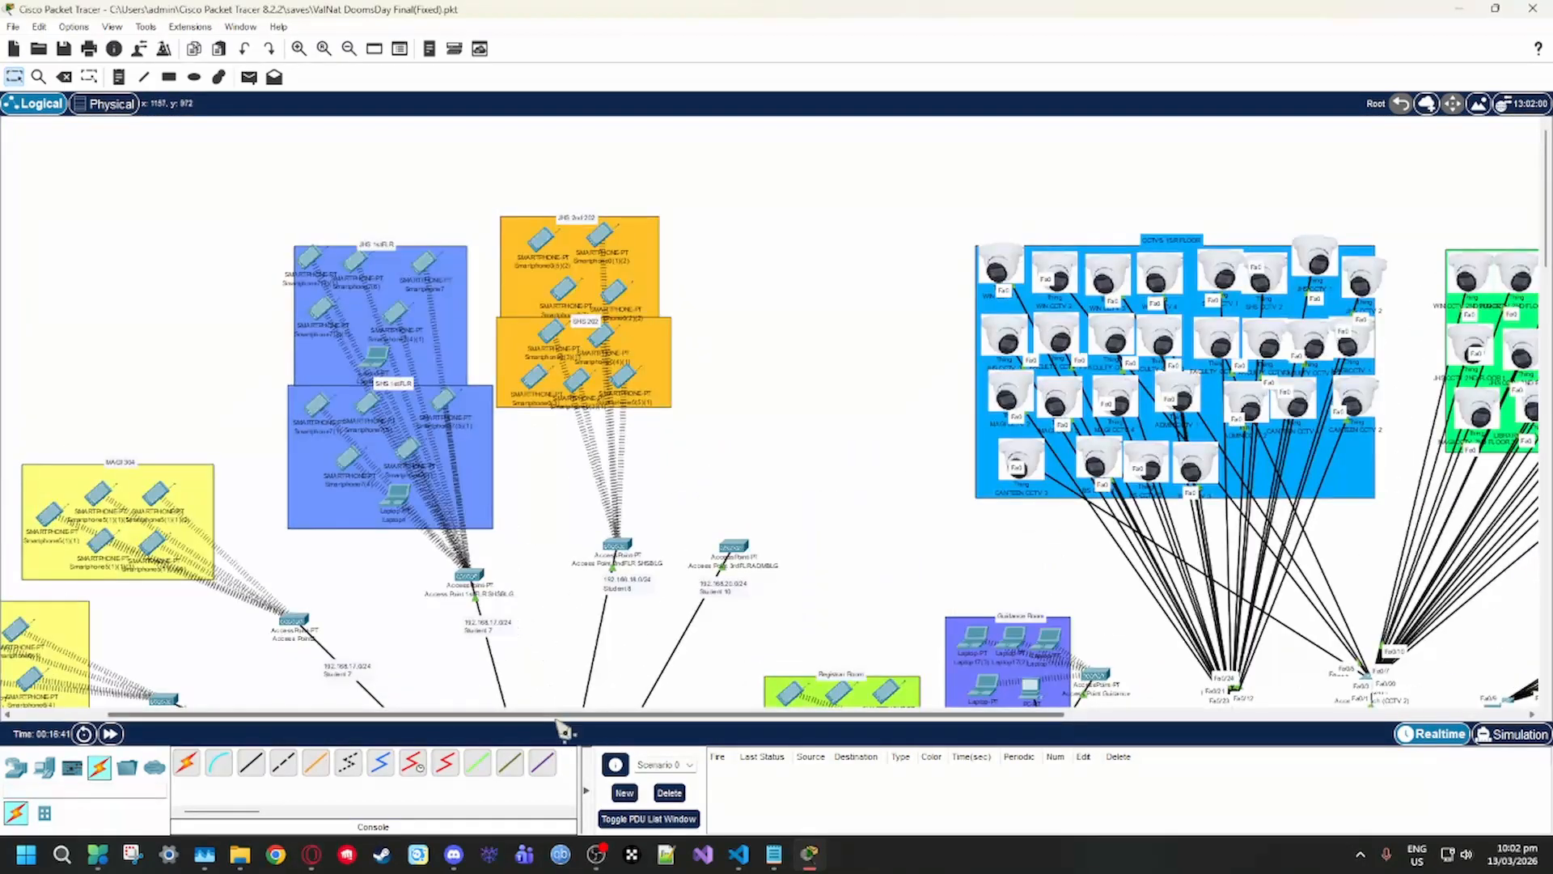
{"action": "left_click_drag", "start_coordinate": [543, 716], "coordinate": [439, 721]}
{"action": "scroll", "coordinate": [471, 657], "scroll_direction": "down", "scroll_amount": 8}
{"action": "scroll", "coordinate": [522, 654], "scroll_direction": "down", "scroll_amount": 8}
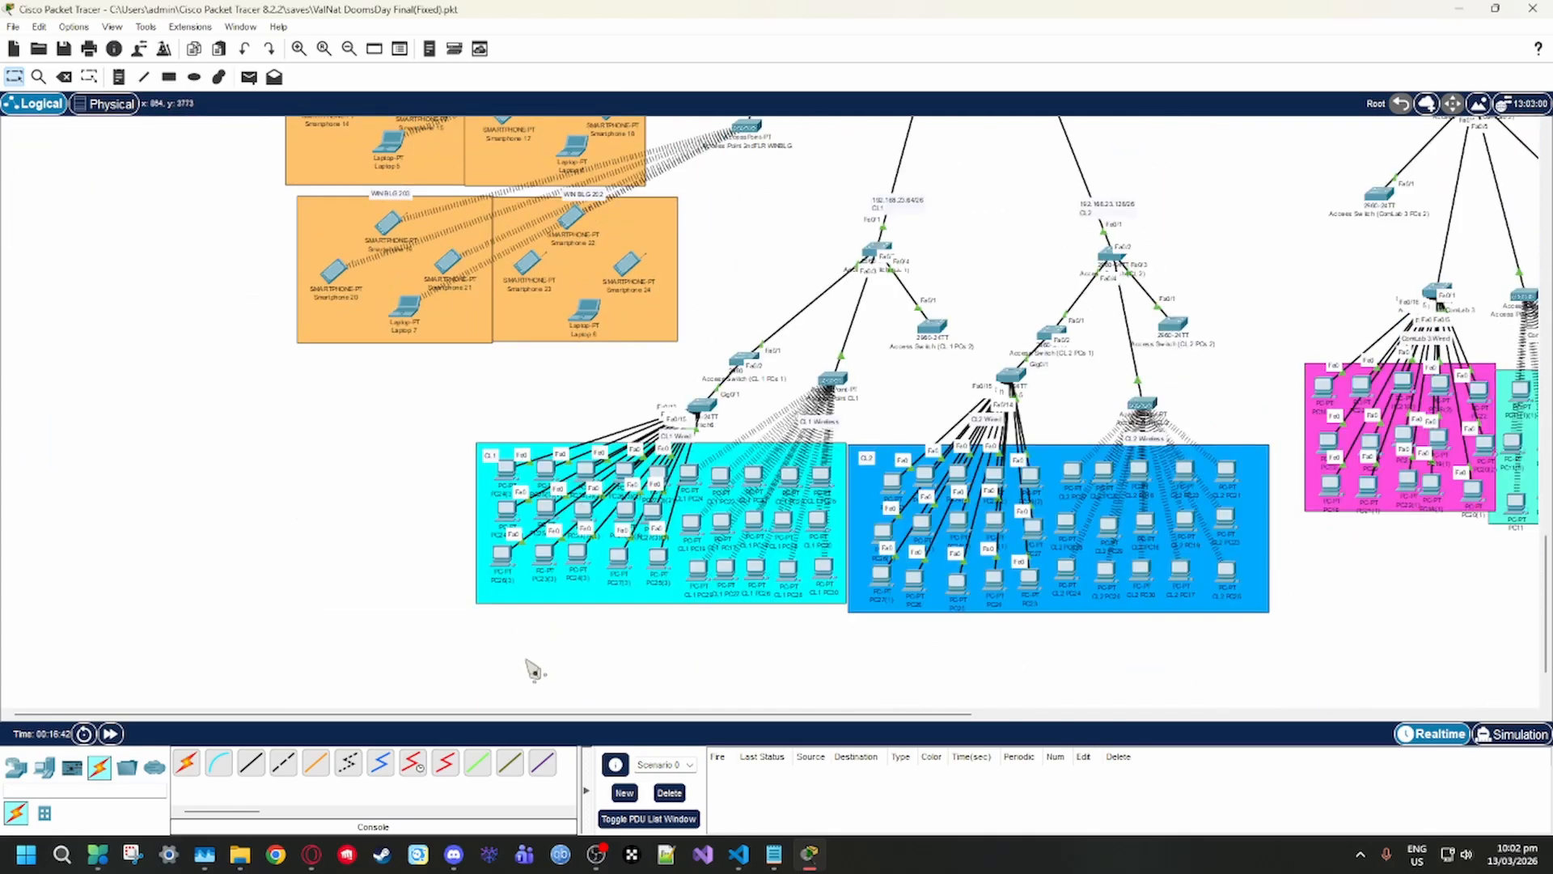
Survey the CCTV, library and RFID areas, and return past the offices to the quadrangle and MAGI student areas
{"action": "left_click_drag", "start_coordinate": [574, 715], "coordinate": [1281, 703]}
{"action": "scroll", "coordinate": [1227, 647], "scroll_direction": "up", "scroll_amount": 5}
{"action": "scroll", "coordinate": [1227, 647], "scroll_direction": "up", "scroll_amount": 10}
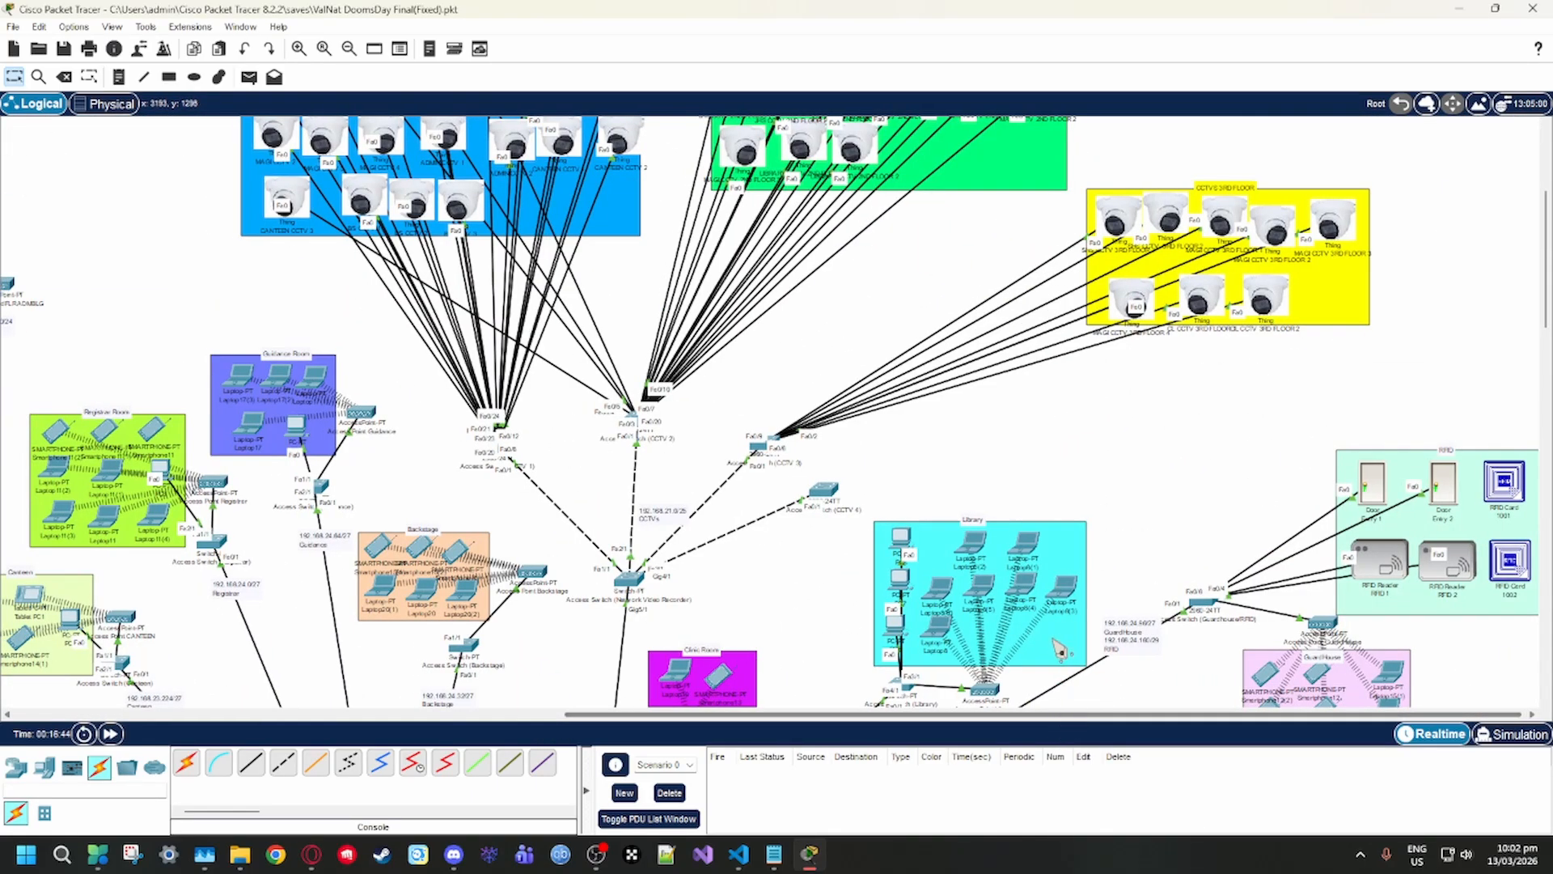
{"action": "scroll", "coordinate": [1054, 642], "scroll_direction": "up", "scroll_amount": 3}
{"action": "left_click_drag", "start_coordinate": [1019, 715], "coordinate": [675, 689]}
{"action": "scroll", "coordinate": [678, 690], "scroll_direction": "down", "scroll_amount": 5}
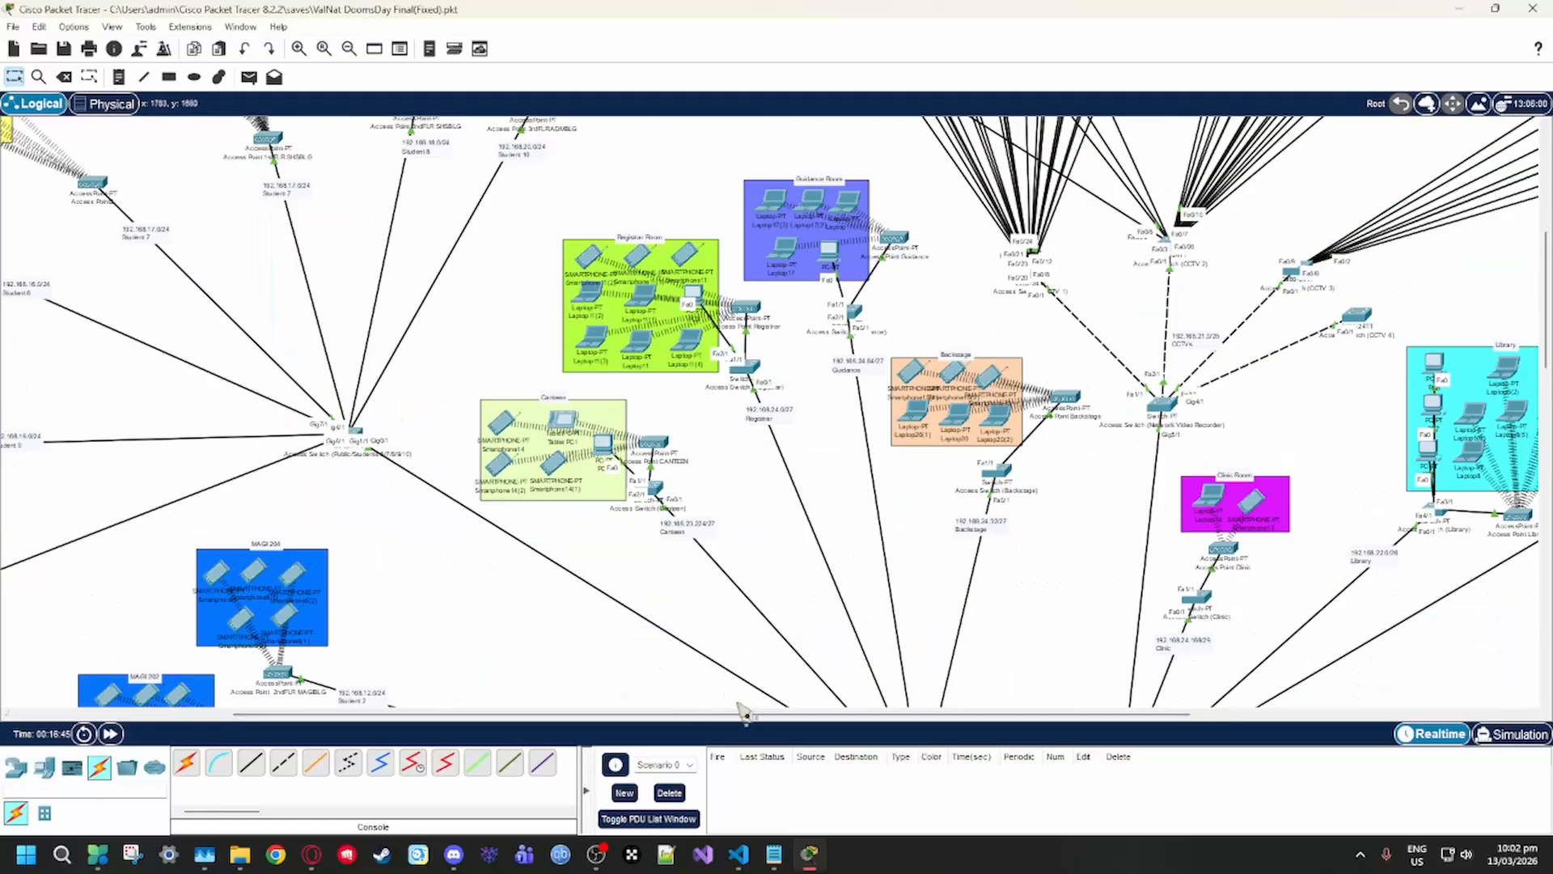
{"action": "scroll", "coordinate": [745, 712], "scroll_direction": "down", "scroll_amount": 3}
{"action": "scroll", "coordinate": [773, 663], "scroll_direction": "down", "scroll_amount": 8}
{"action": "left_click_drag", "start_coordinate": [776, 719], "coordinate": [464, 713]}
{"action": "scroll", "coordinate": [654, 647], "scroll_direction": "up", "scroll_amount": 3}
{"action": "left_click_drag", "start_coordinate": [558, 716], "coordinate": [316, 722]}
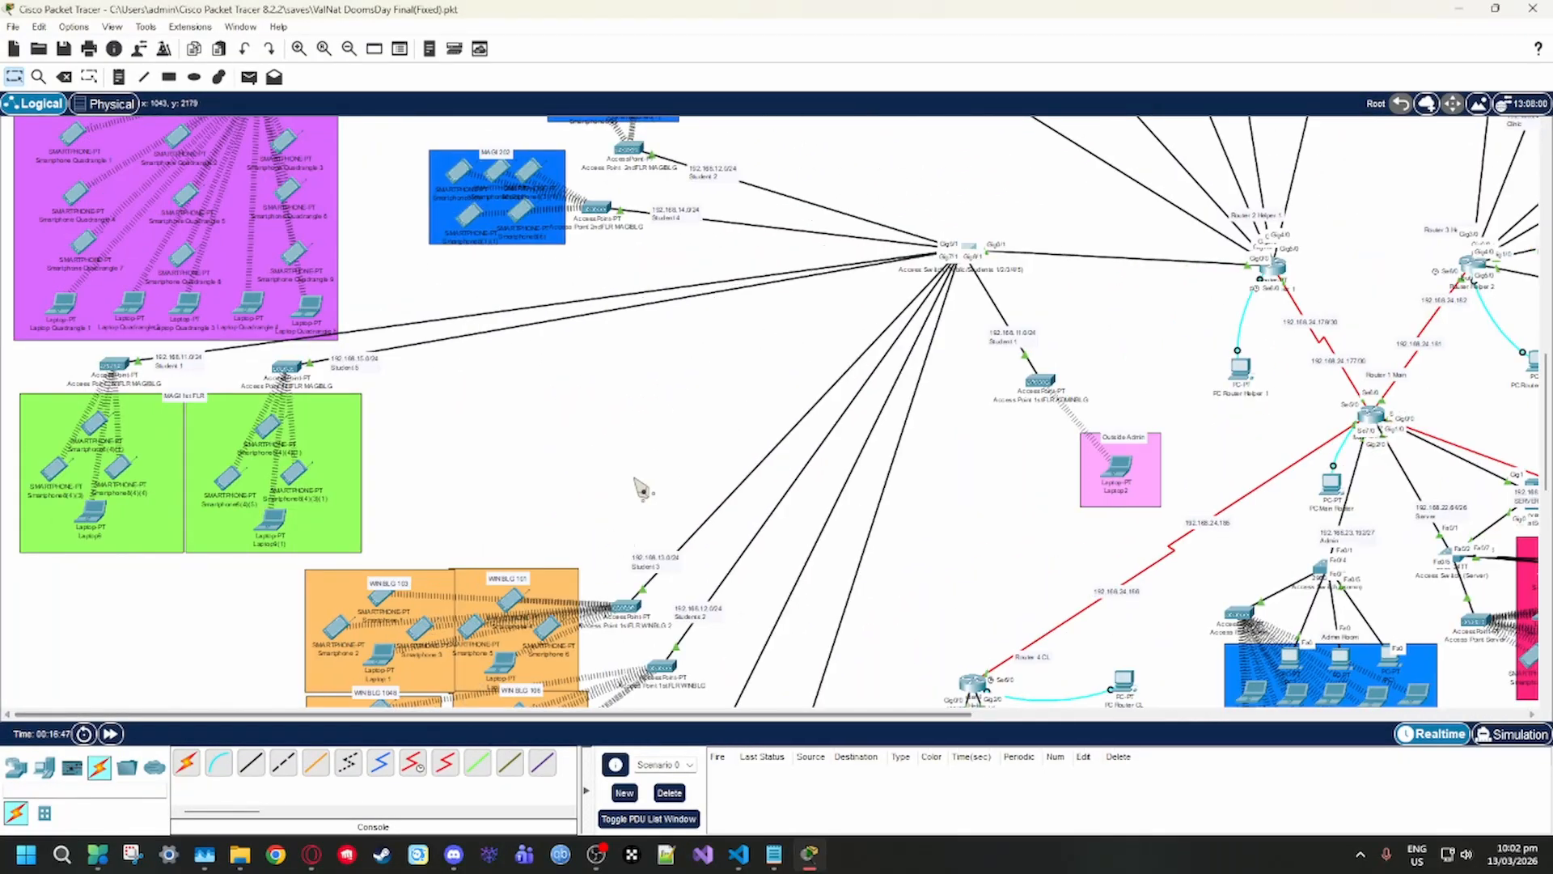
Examine the central routers and their links to the admin room, server room and access switches
{"action": "scroll", "coordinate": [728, 524], "scroll_direction": "down", "scroll_amount": 10}
{"action": "left_click_drag", "start_coordinate": [780, 714], "coordinate": [1101, 754]}
{"action": "scroll", "coordinate": [970, 661], "scroll_direction": "up", "scroll_amount": 10}
{"action": "scroll", "coordinate": [974, 667], "scroll_direction": "down", "scroll_amount": 5}
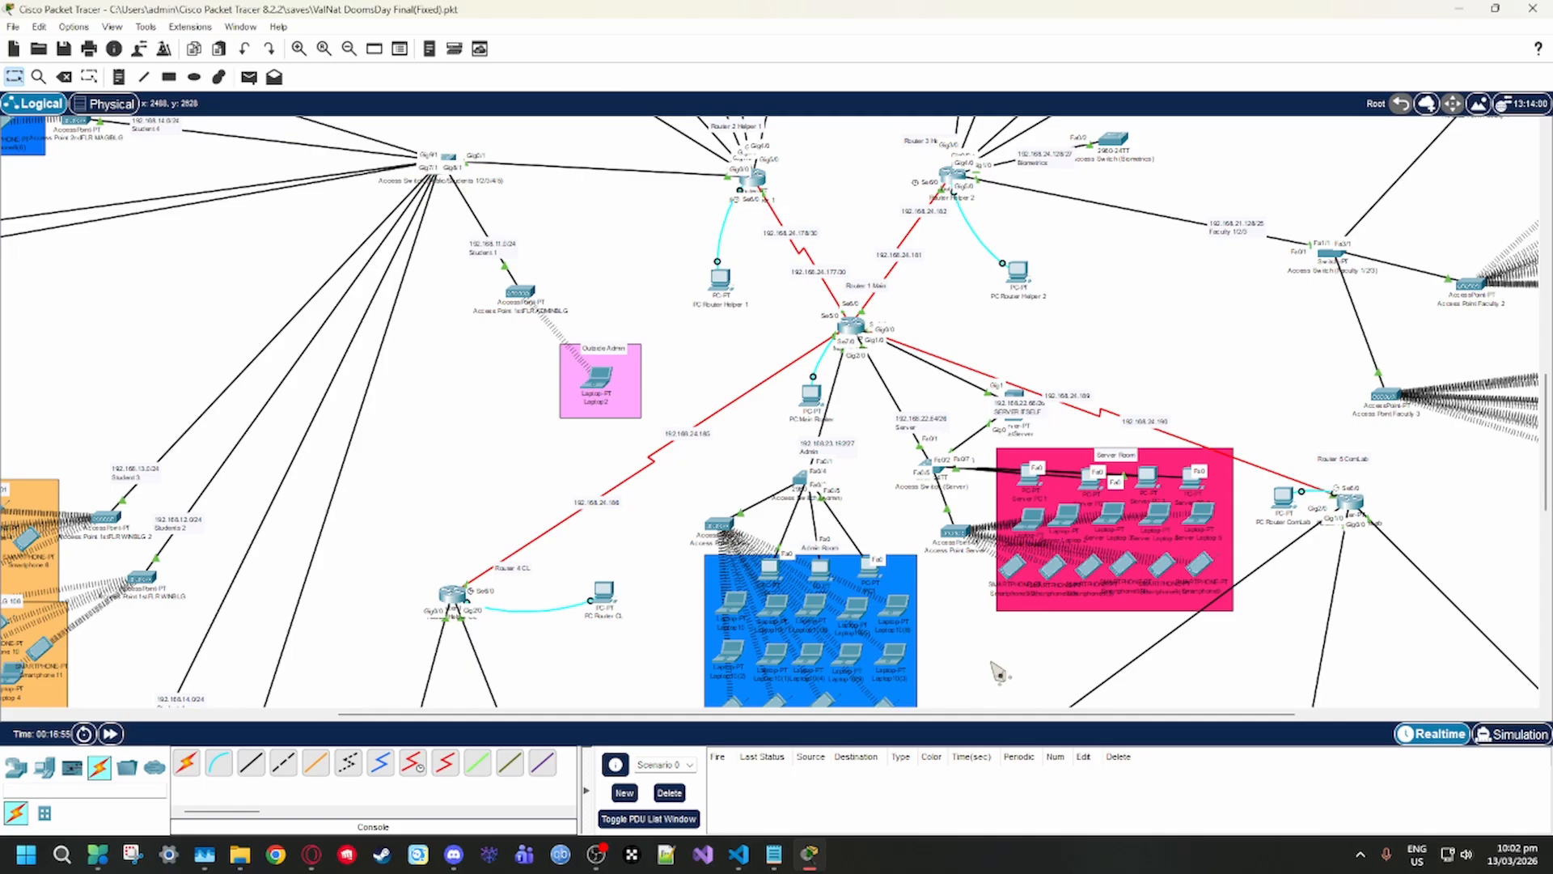
{"action": "scroll", "coordinate": [1088, 570], "scroll_direction": "up", "scroll_amount": 3}
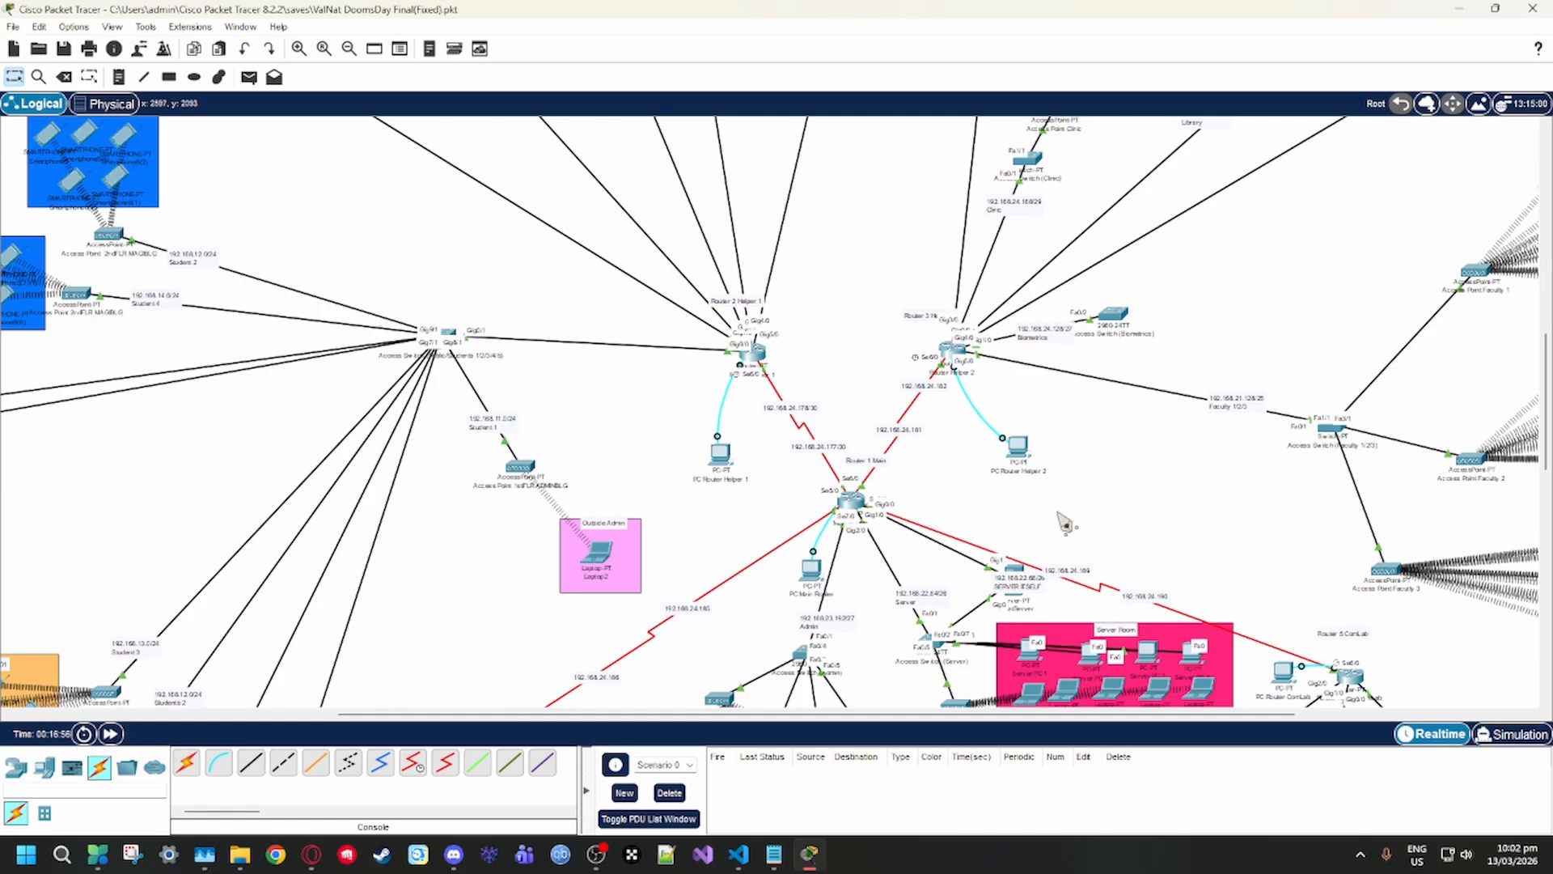
{"action": "scroll", "coordinate": [1112, 550], "scroll_direction": "up", "scroll_amount": 1}
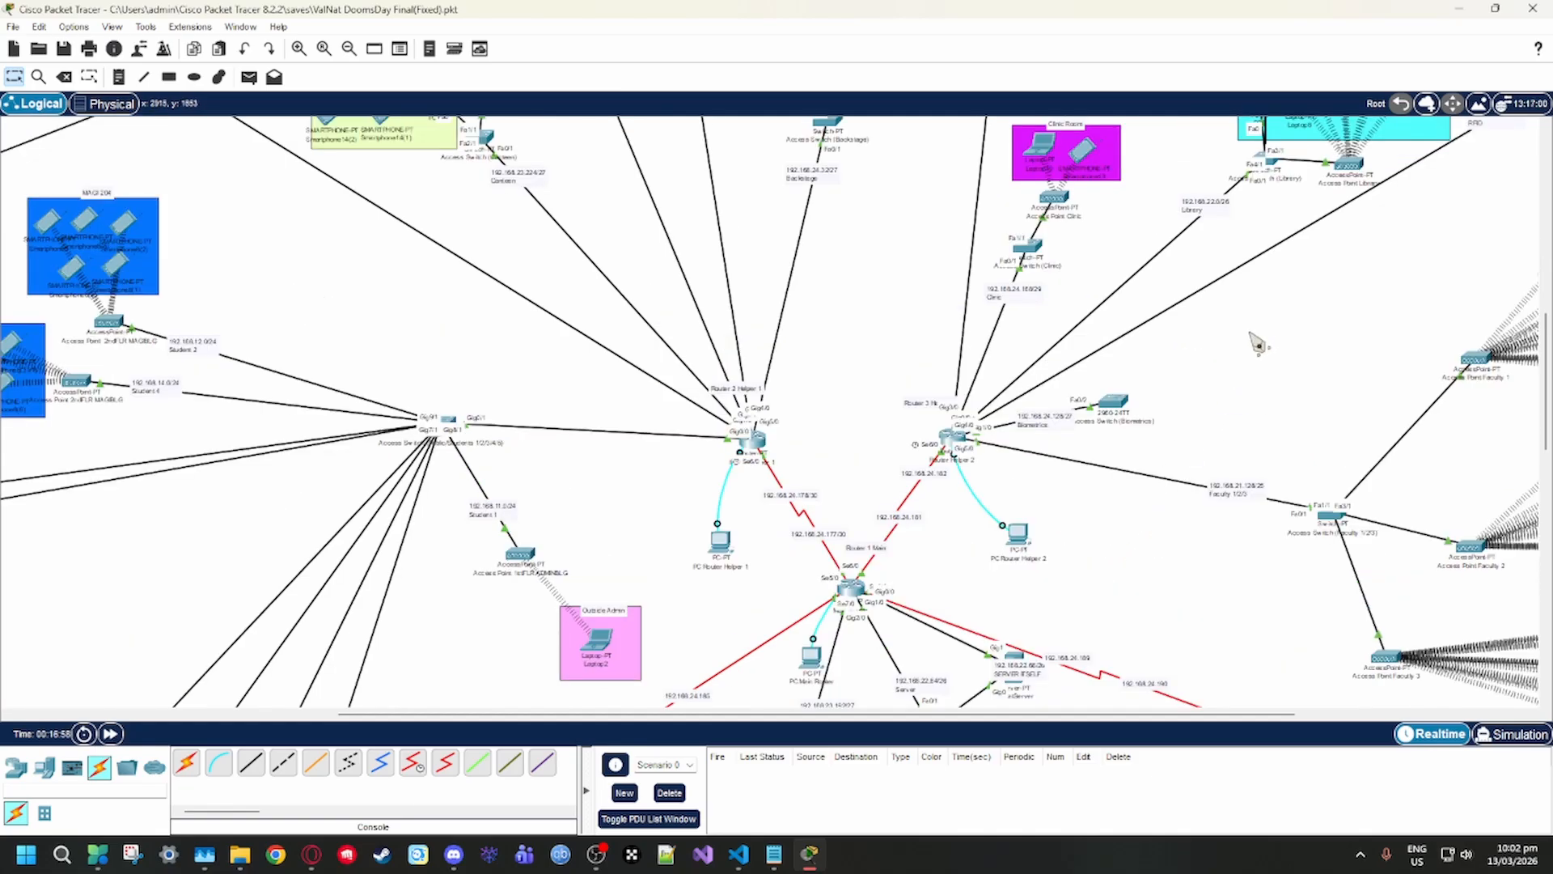
Examine the first- and second-floor CCTV groups and their switches, pointing out a camera in the first-floor group
{"action": "scroll", "coordinate": [1255, 343], "scroll_direction": "up", "scroll_amount": 3}
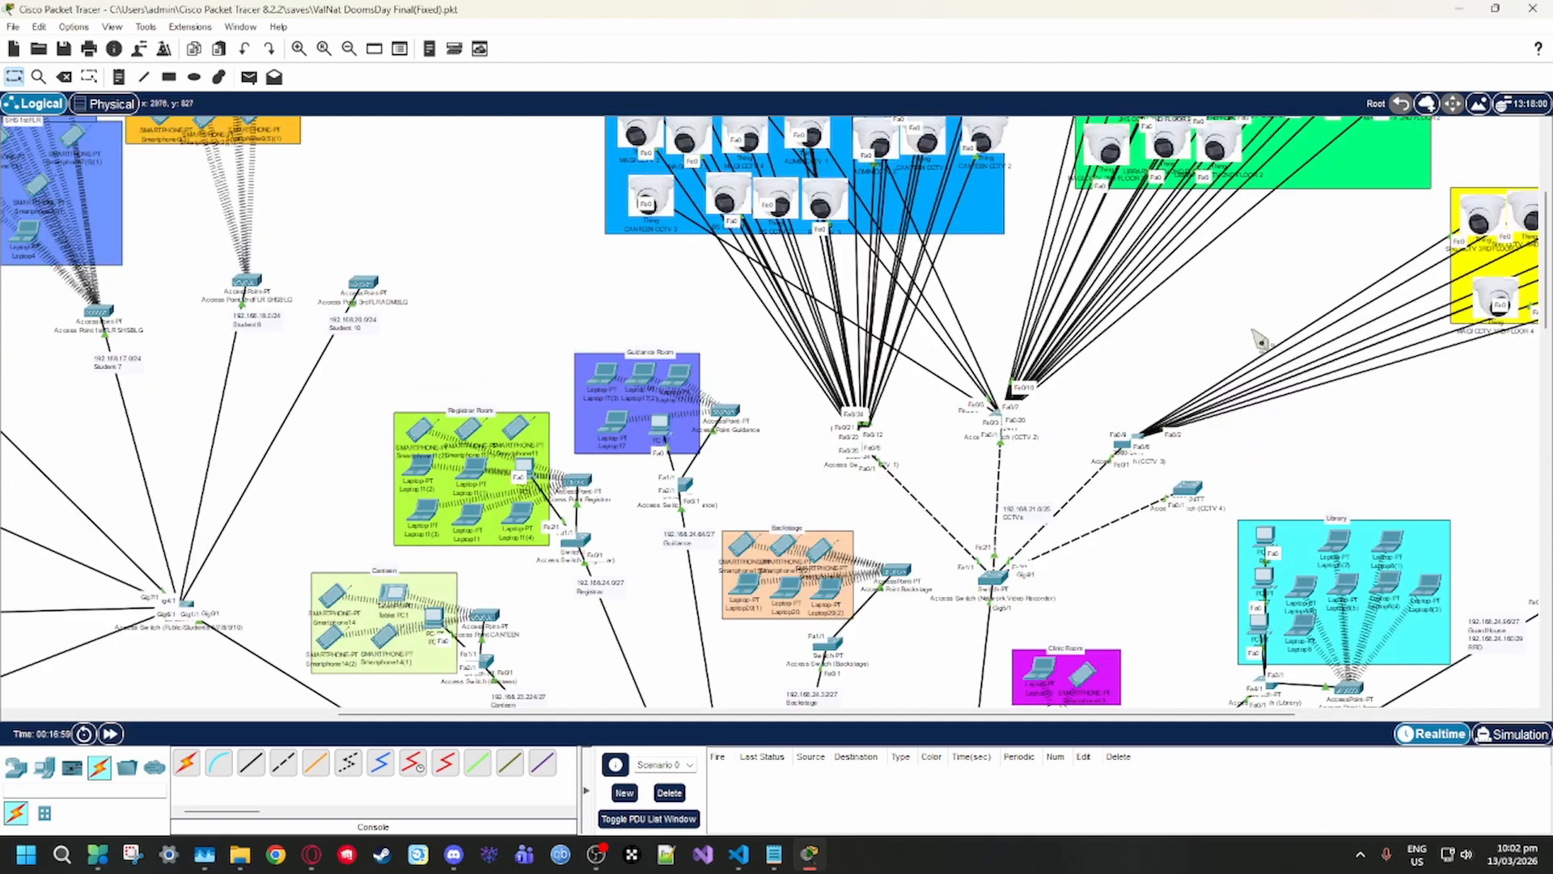
{"action": "scroll", "coordinate": [1278, 324], "scroll_direction": "up", "scroll_amount": 1}
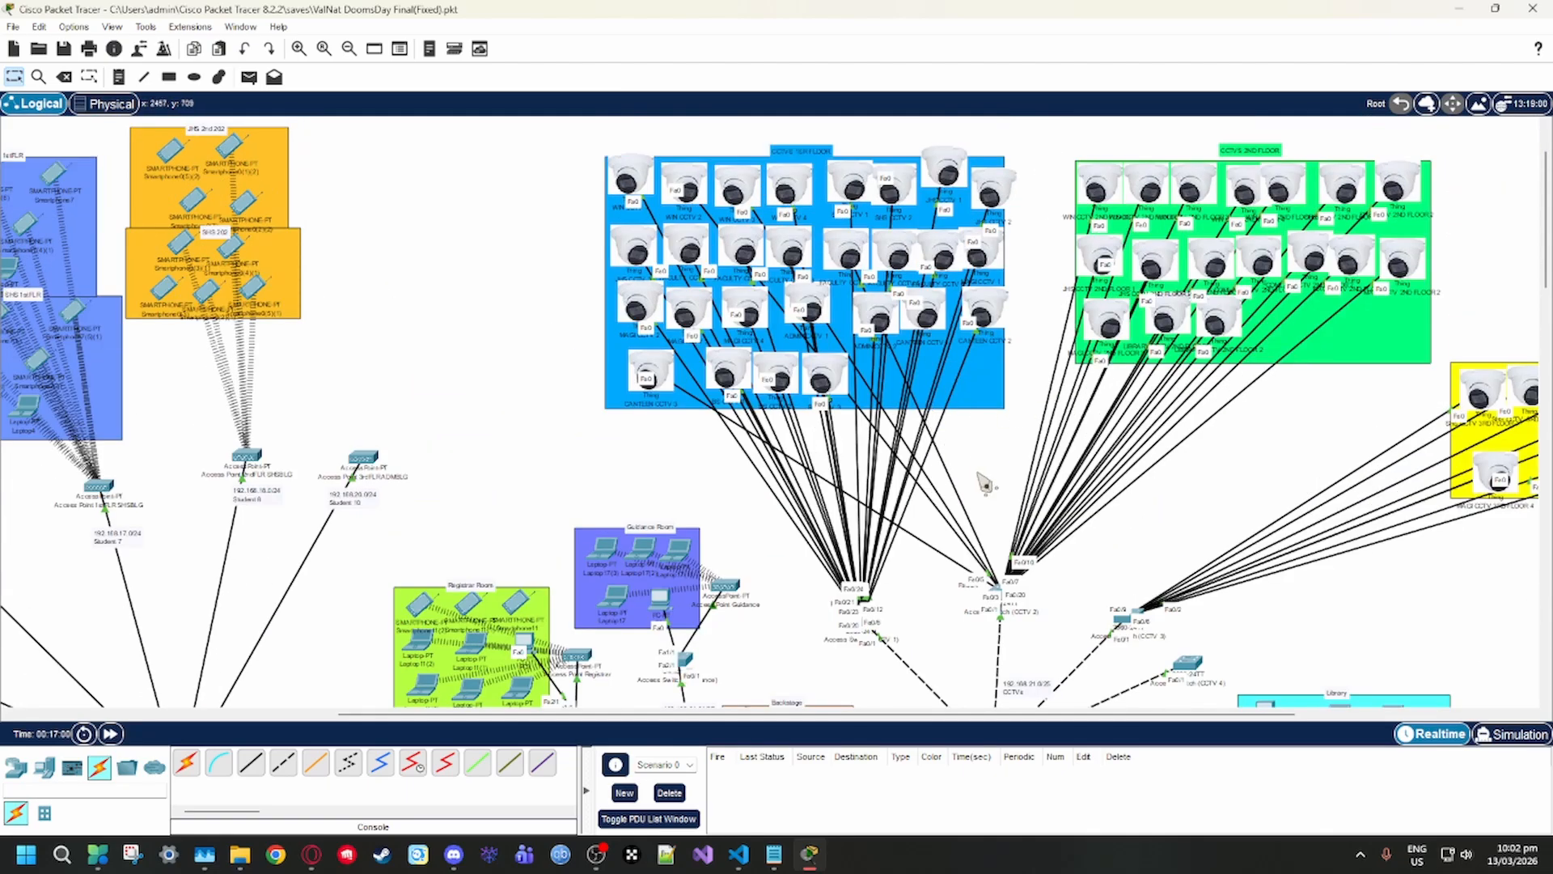
{"action": "scroll", "coordinate": [942, 623], "scroll_direction": "down", "scroll_amount": 3}
{"action": "scroll", "coordinate": [880, 678], "scroll_direction": "up", "scroll_amount": 3}
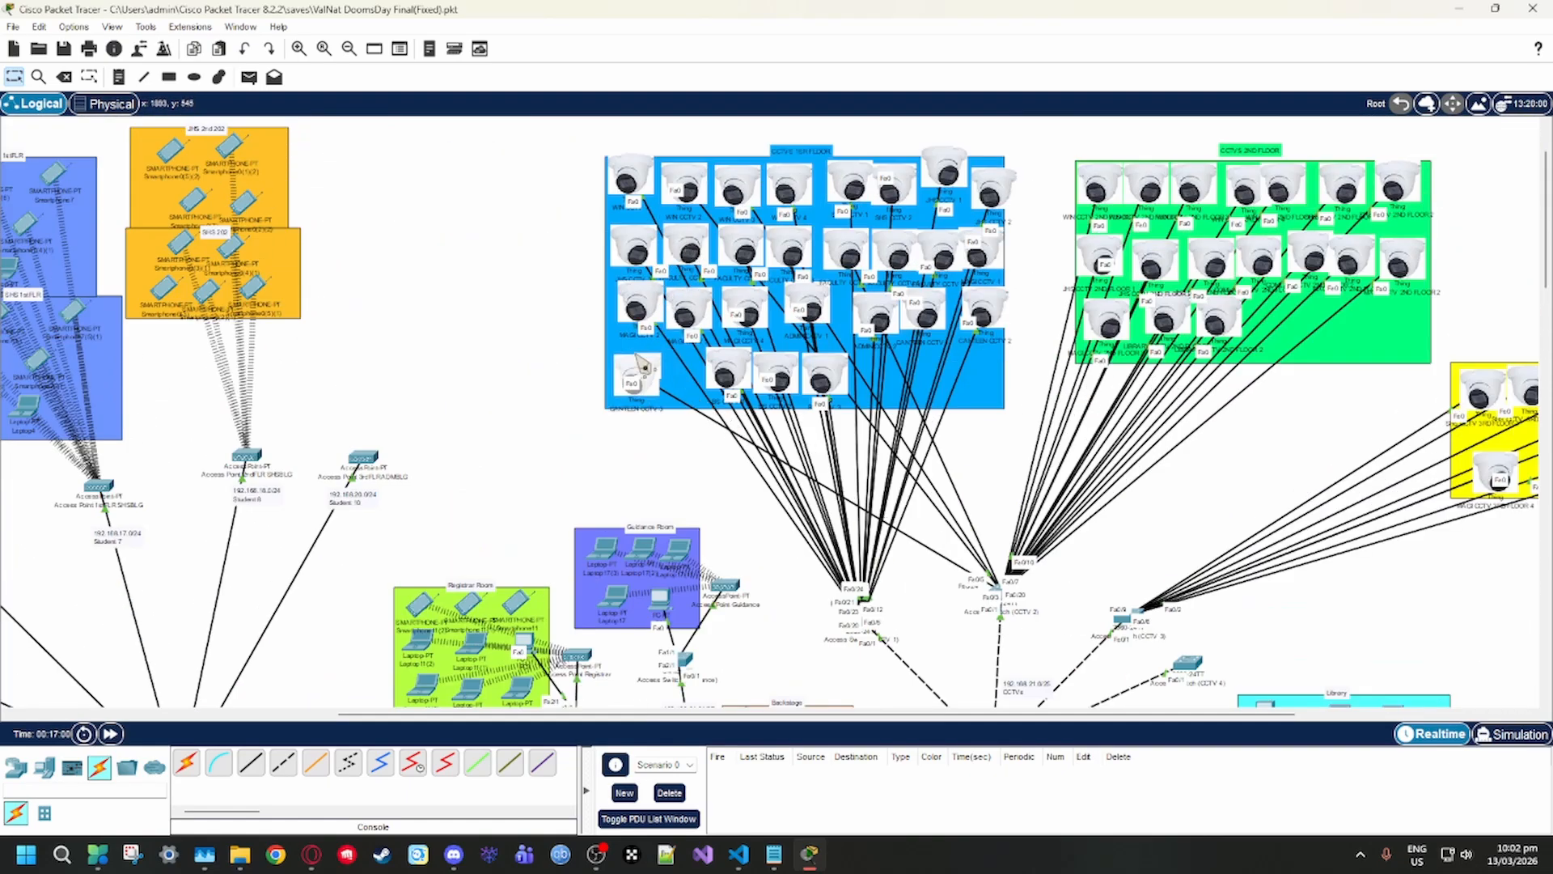
{"action": "left_click_drag", "start_coordinate": [646, 361], "coordinate": [651, 361]}
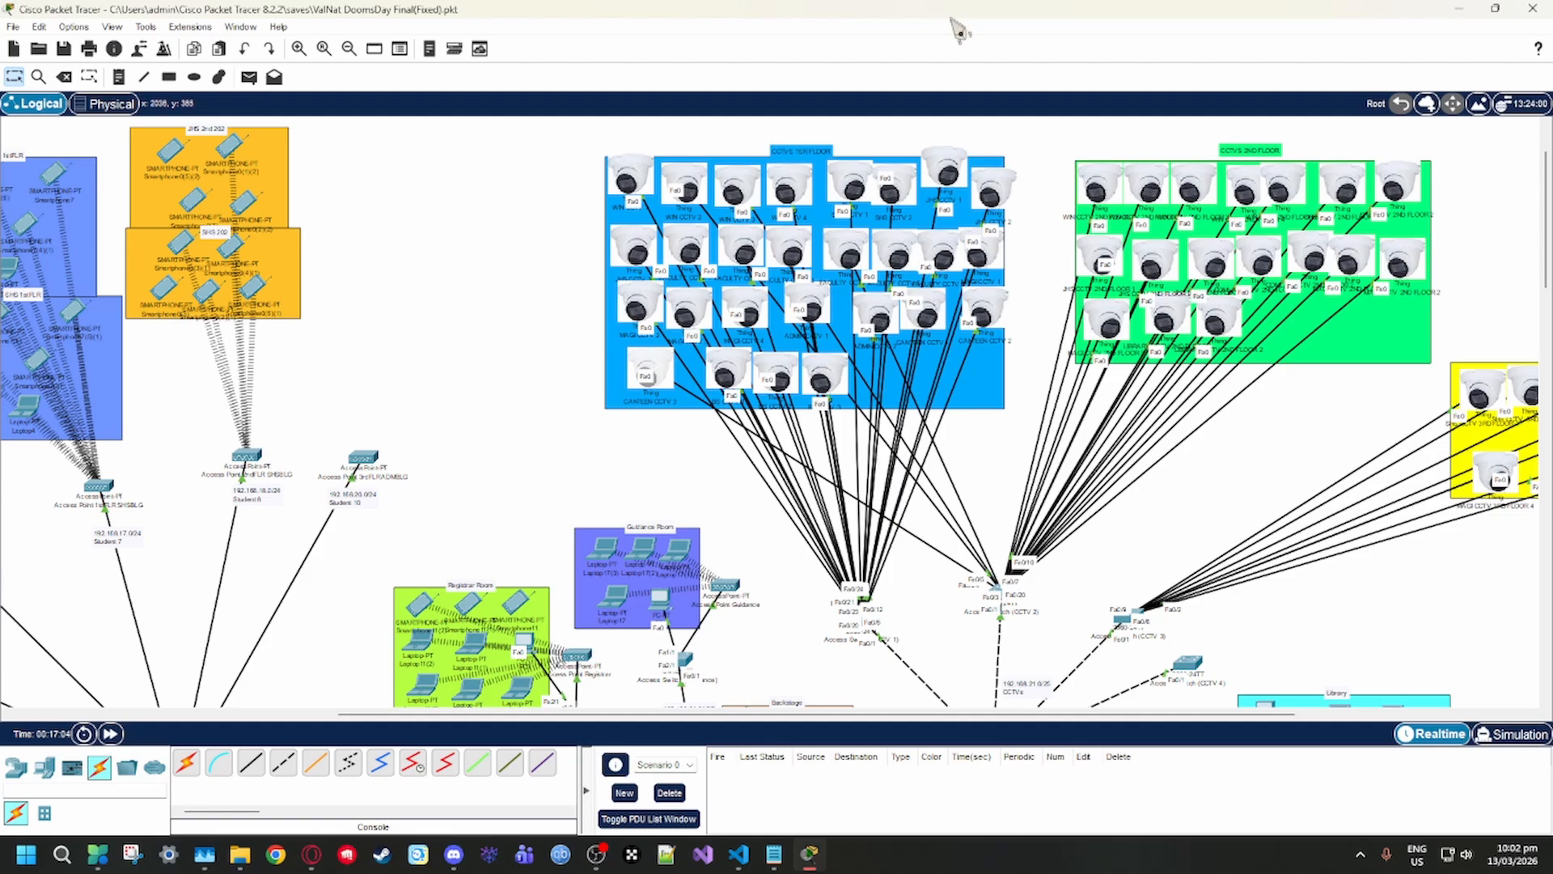
Open the services of ValNatServer, view the IoT registration server settings, and close the server window
{"action": "scroll", "coordinate": [963, 400], "scroll_direction": "down", "scroll_amount": 6}
{"action": "left_click", "coordinate": [1021, 402]}
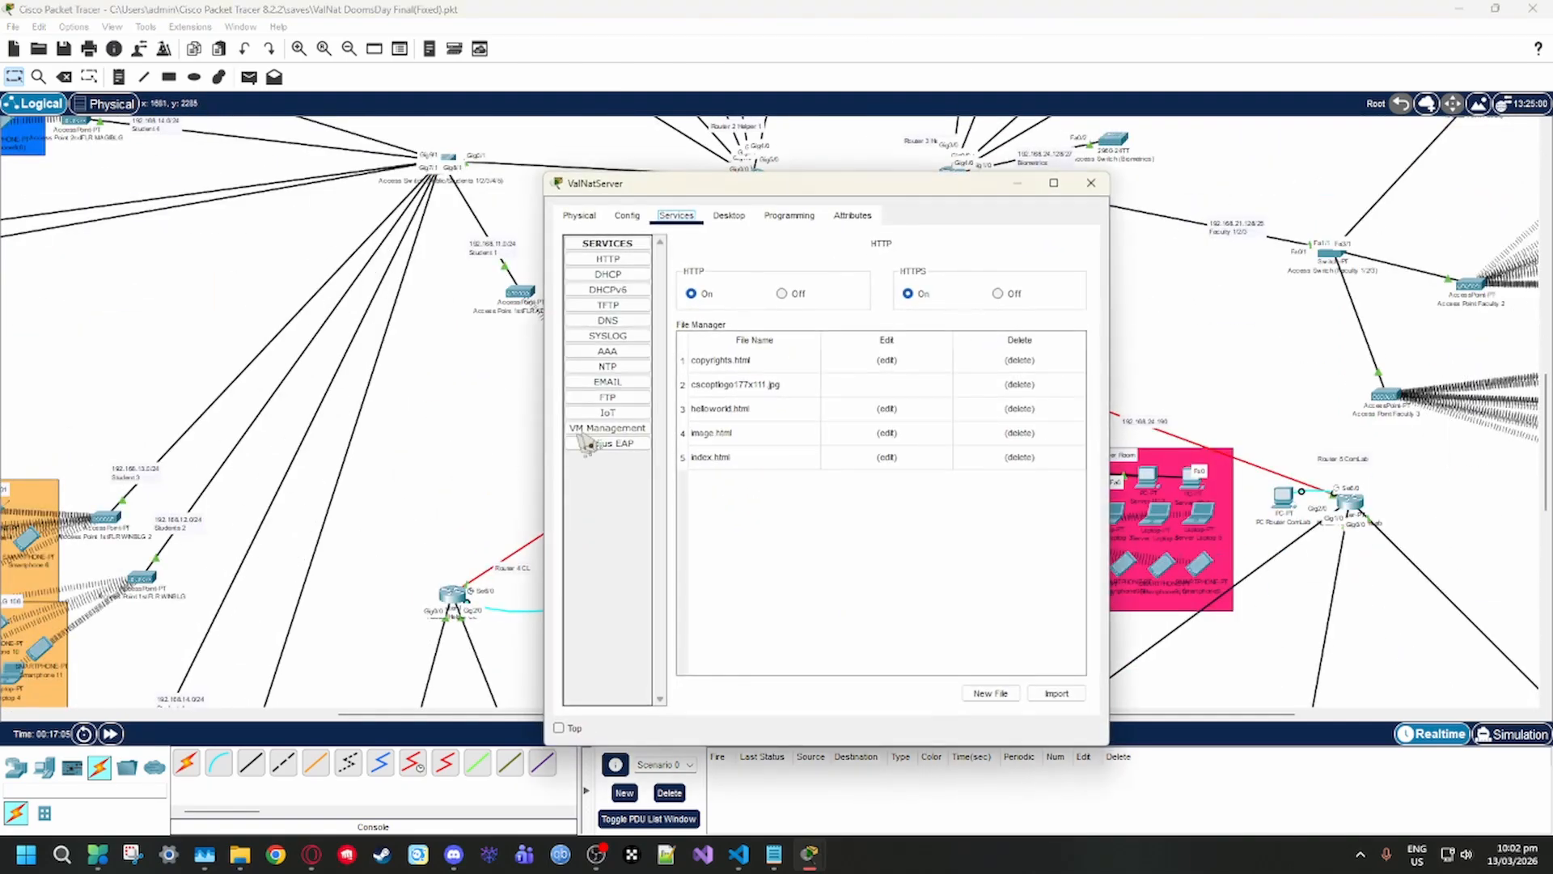
{"action": "left_click", "coordinate": [608, 413]}
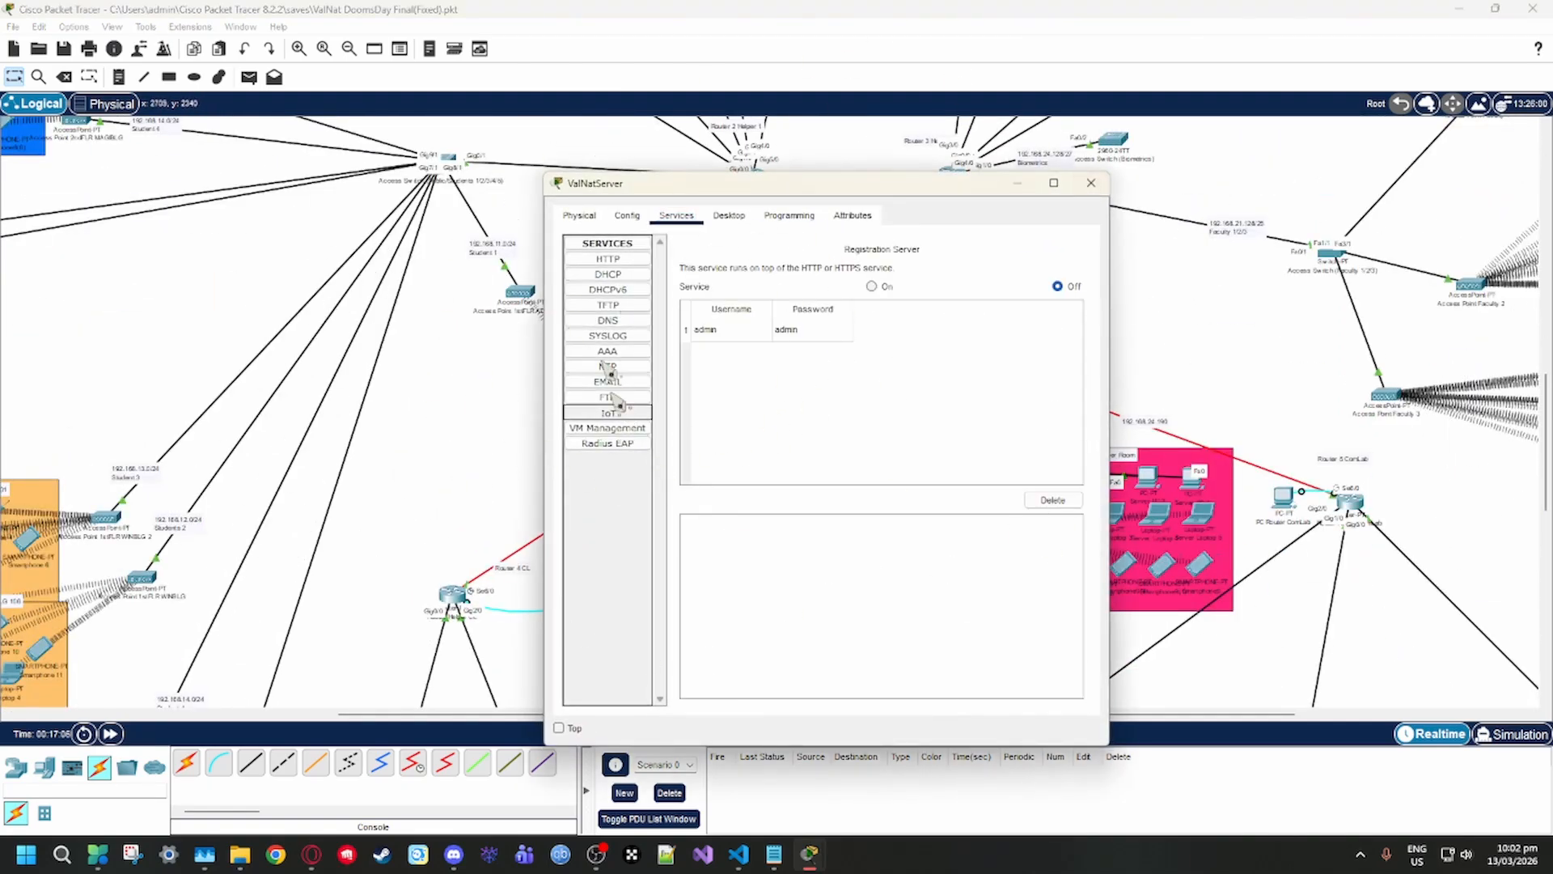
{"action": "left_click", "coordinate": [1091, 183]}
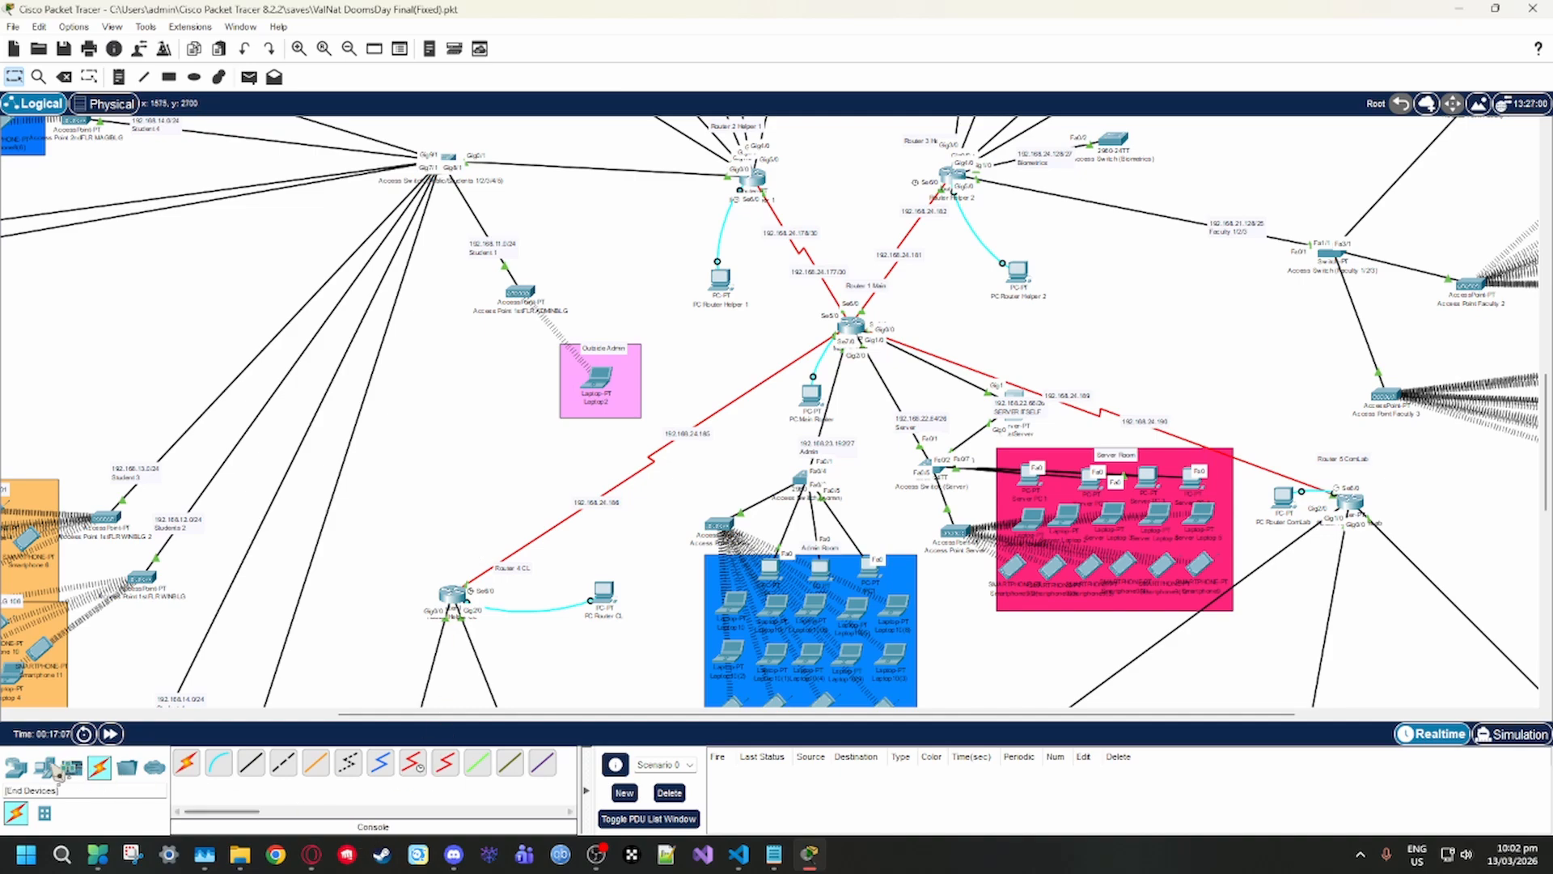
{"action": "left_click", "coordinate": [596, 854]}
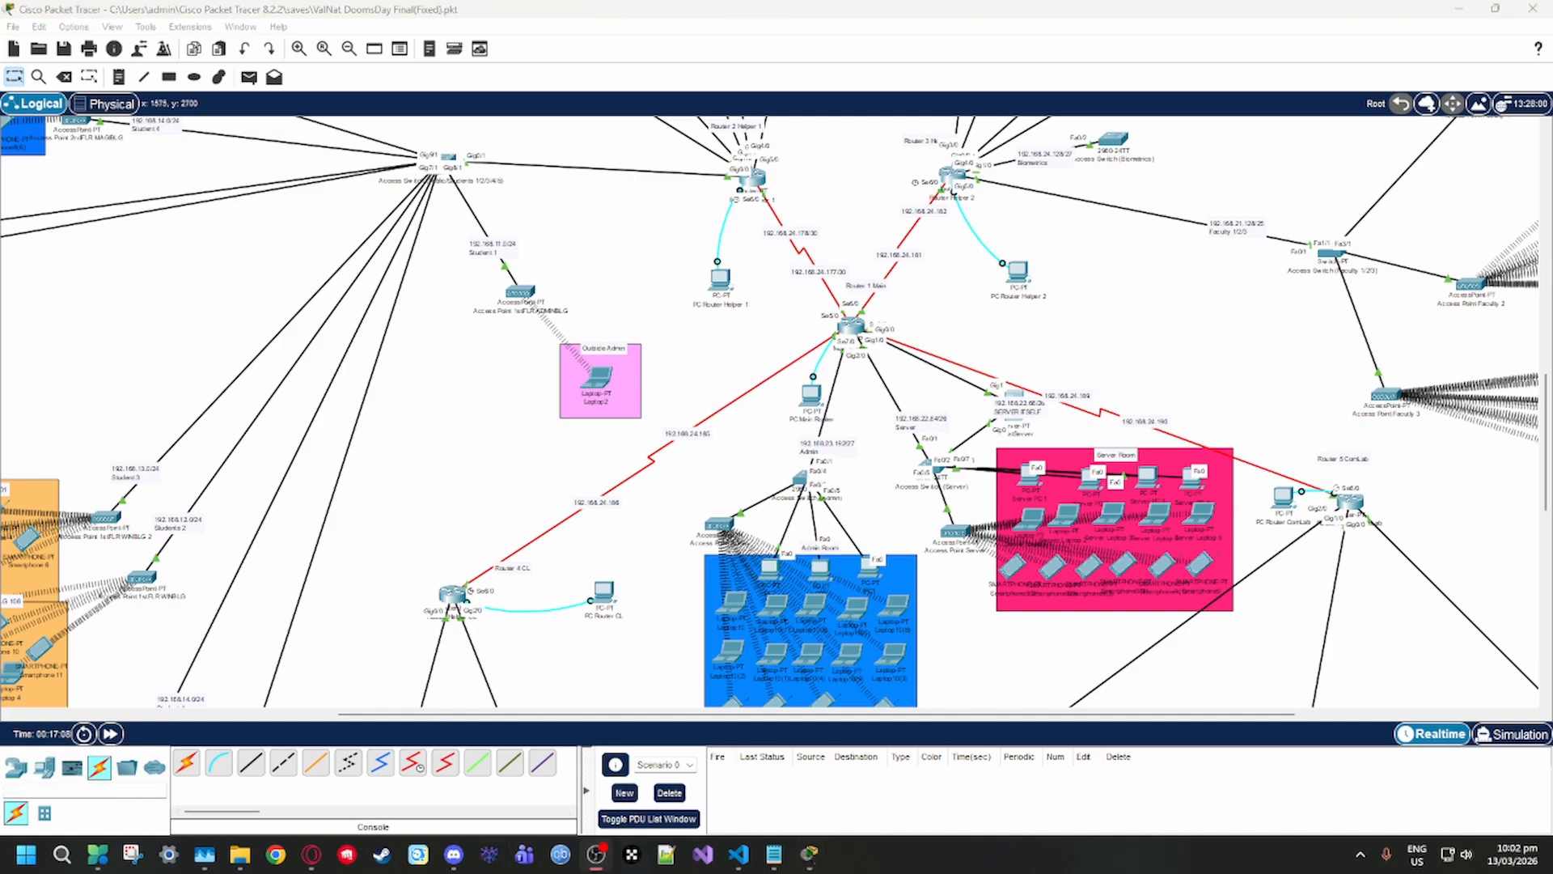